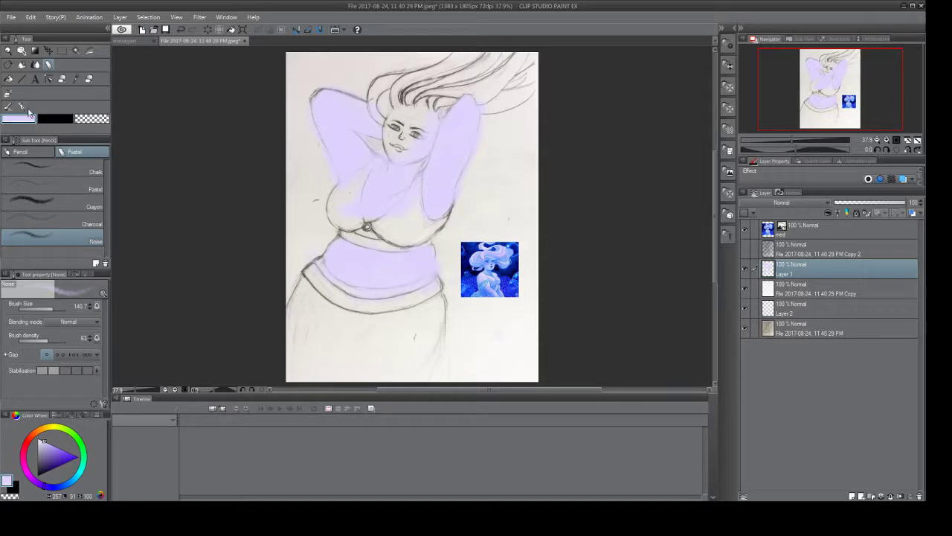
Sample a dark navy blue from the small blue reference picture on its own layer with the Eyedropper.
{"action": "left_click", "coordinate": [76, 80]}
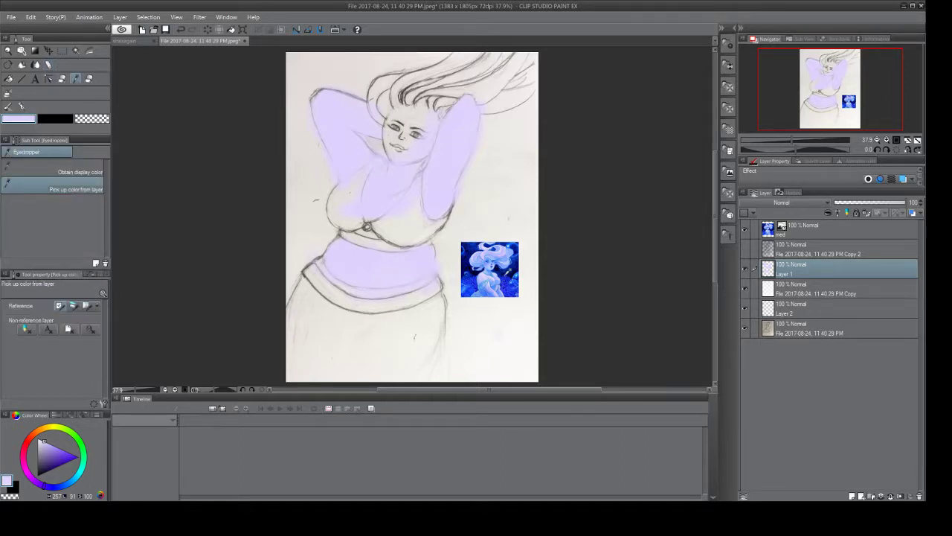
{"action": "left_click", "coordinate": [495, 261]}
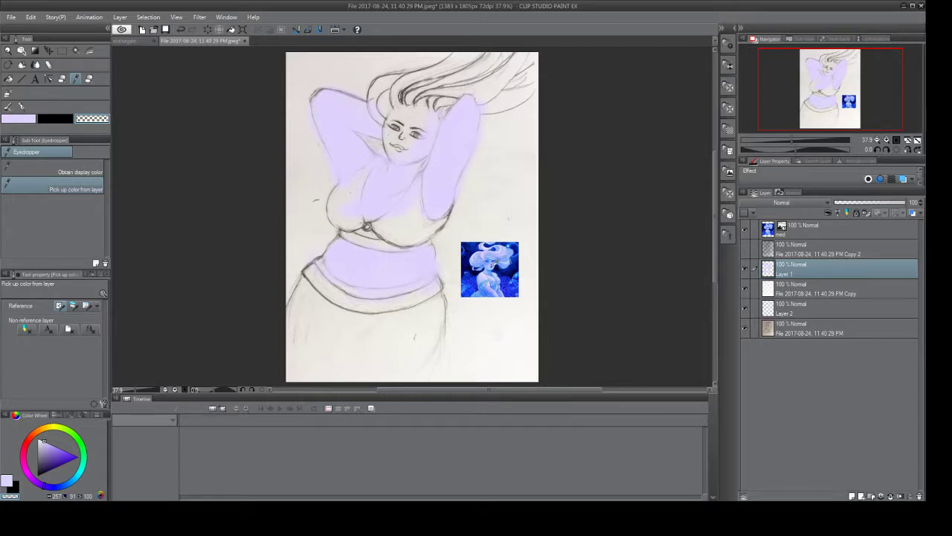
{"action": "left_click", "coordinate": [779, 232]}
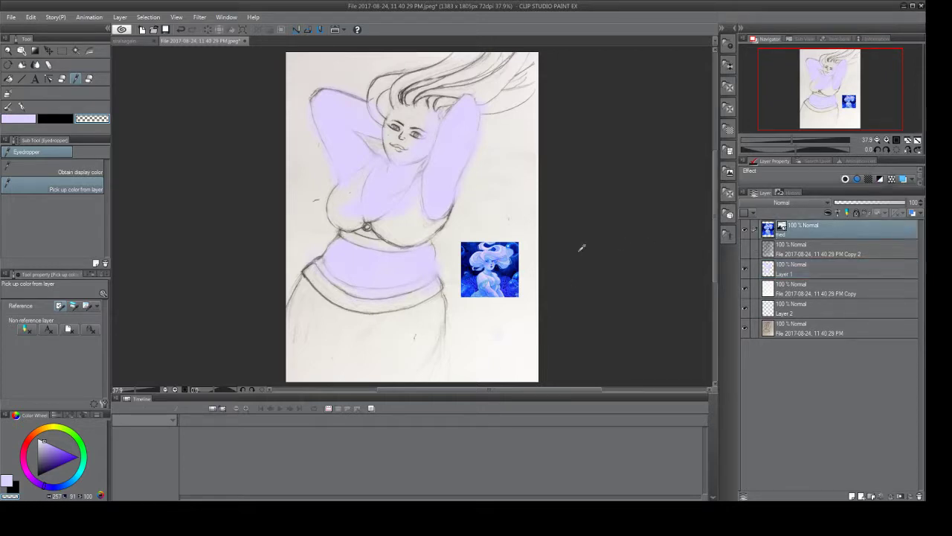
{"action": "left_click", "coordinate": [483, 281]}
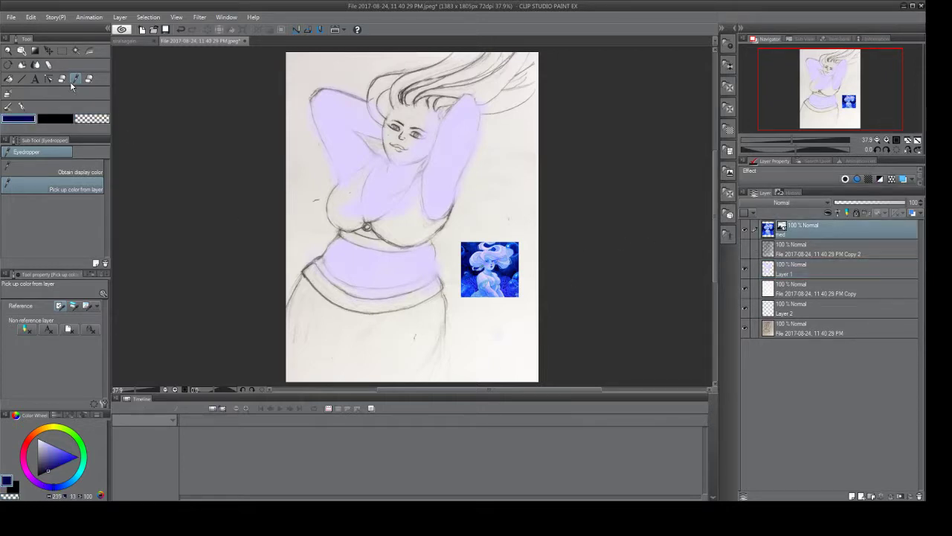
Paint navy shadows on Layer 1 along the waist, chest and both raised arms with the Noise pastel brush.
{"action": "left_click", "coordinate": [47, 65]}
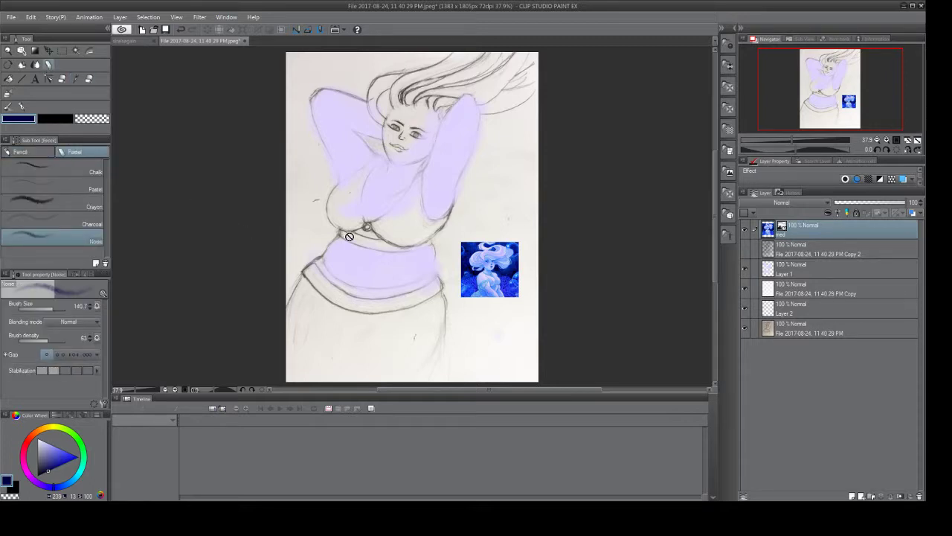
{"action": "left_click", "coordinate": [777, 271]}
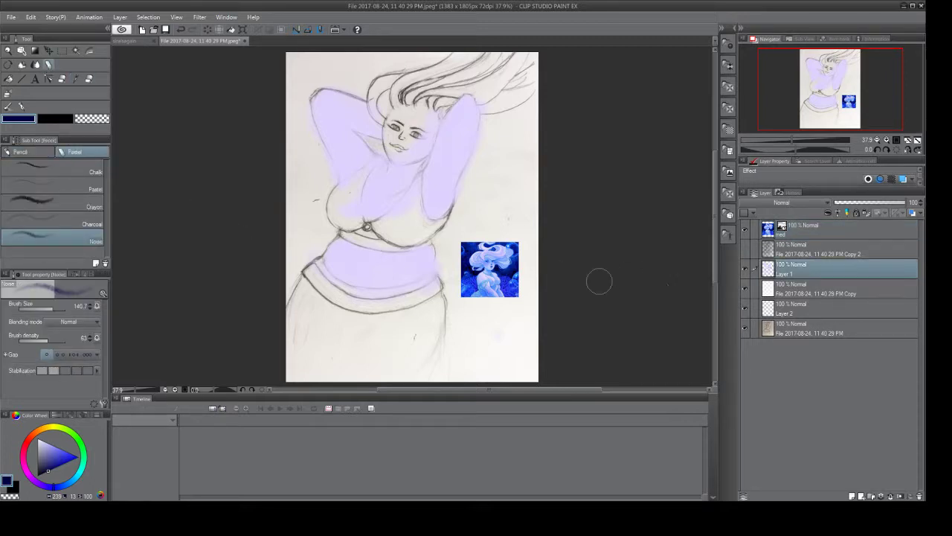
{"action": "mouse_move", "coordinate": [421, 251]}
{"action": "left_mouse_down"}
{"action": "mouse_move", "coordinate": [415, 258]}
{"action": "mouse_move", "coordinate": [428, 257]}
{"action": "mouse_move", "coordinate": [401, 274]}
{"action": "left_mouse_up"}
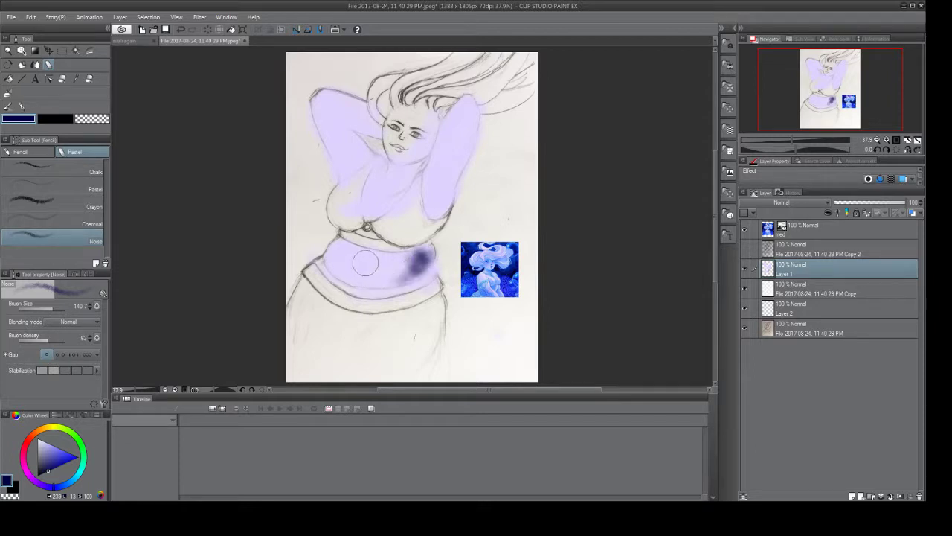
{"action": "mouse_move", "coordinate": [418, 260]}
{"action": "left_mouse_down"}
{"action": "mouse_move", "coordinate": [383, 283]}
{"action": "mouse_move", "coordinate": [417, 275]}
{"action": "mouse_move", "coordinate": [383, 281]}
{"action": "mouse_move", "coordinate": [429, 257]}
{"action": "mouse_move", "coordinate": [425, 277]}
{"action": "mouse_move", "coordinate": [424, 266]}
{"action": "mouse_move", "coordinate": [359, 278]}
{"action": "left_mouse_up"}
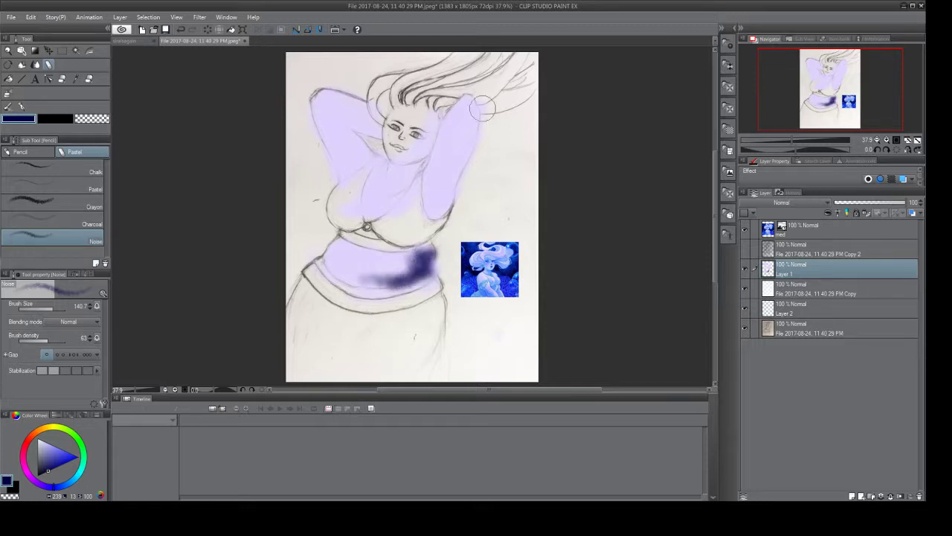
{"action": "mouse_move", "coordinate": [470, 100]}
{"action": "left_mouse_down"}
{"action": "mouse_move", "coordinate": [464, 144]}
{"action": "mouse_move", "coordinate": [474, 126]}
{"action": "mouse_move", "coordinate": [436, 212]}
{"action": "left_mouse_up"}
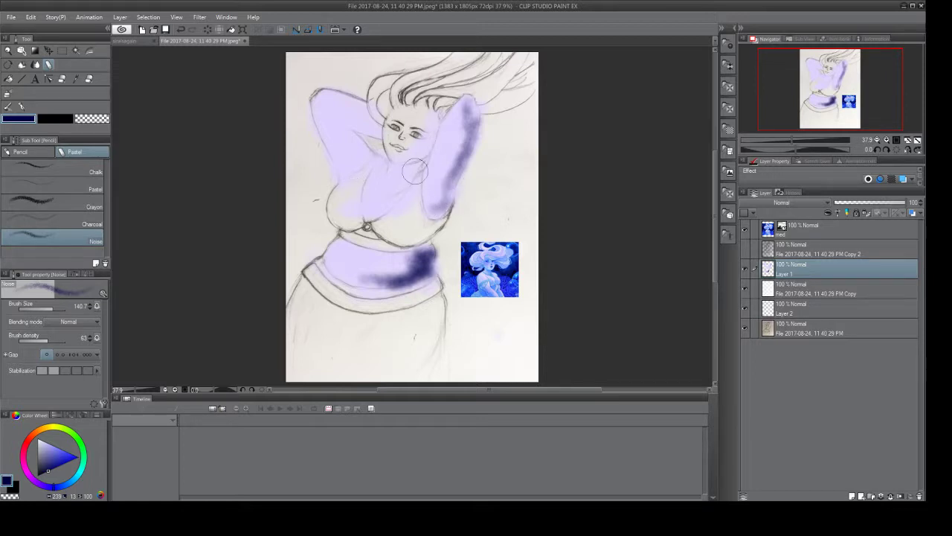
{"action": "mouse_move", "coordinate": [416, 171]}
{"action": "left_mouse_down"}
{"action": "mouse_move", "coordinate": [372, 212]}
{"action": "mouse_move", "coordinate": [415, 165]}
{"action": "left_mouse_up"}
{"action": "left_click_drag", "start_coordinate": [391, 180], "coordinate": [374, 216]}
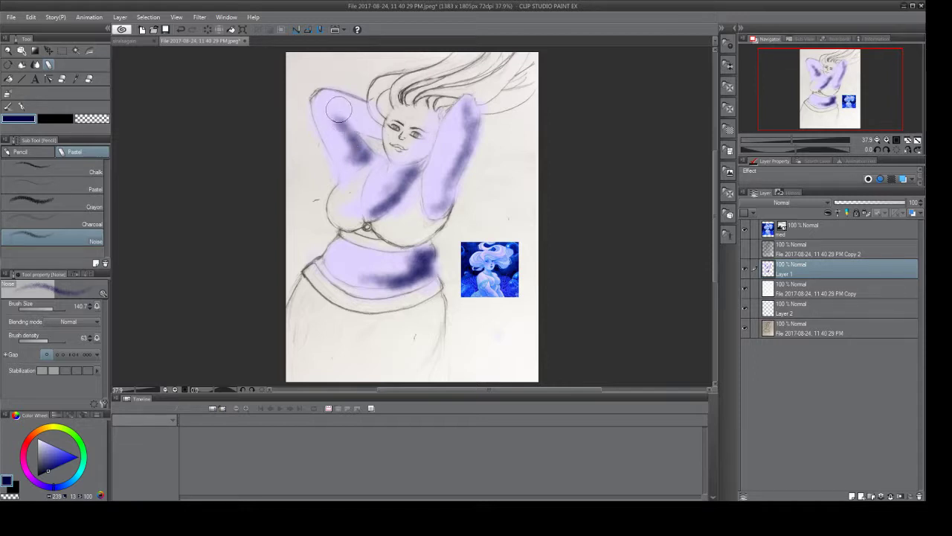
Show the hidden sketch layer "File 2017-08-24, 11 40 29 PM Copy 2" above the colour layer.
{"action": "left_click", "coordinate": [770, 256]}
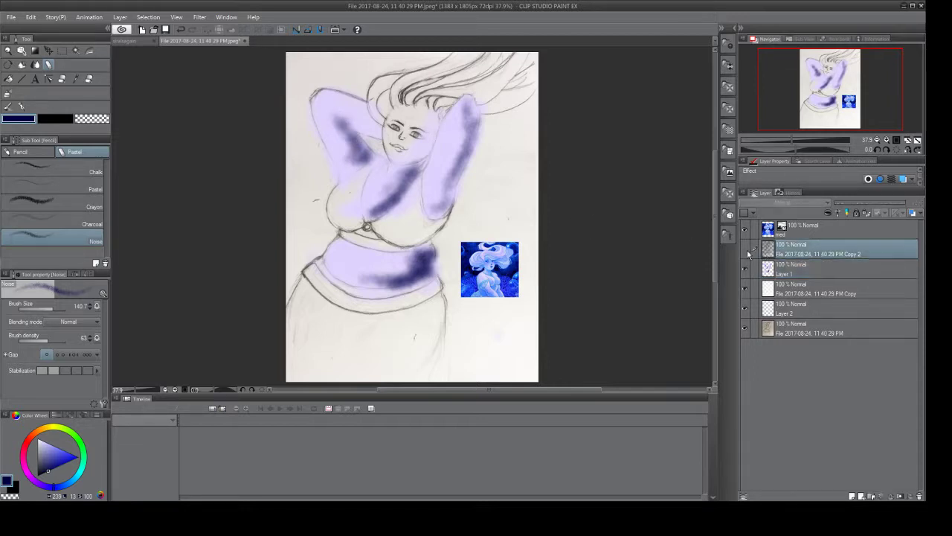
{"action": "left_click", "coordinate": [745, 250]}
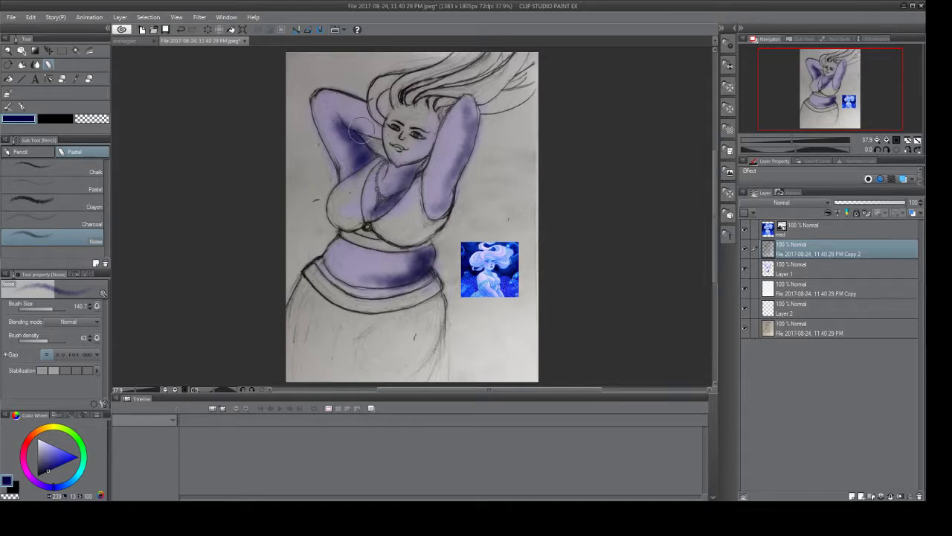
Paint more navy shading over the arms, chest and one side of the face on the Copy 2 sketch layer.
{"action": "left_click_drag", "start_coordinate": [360, 133], "coordinate": [370, 136]}
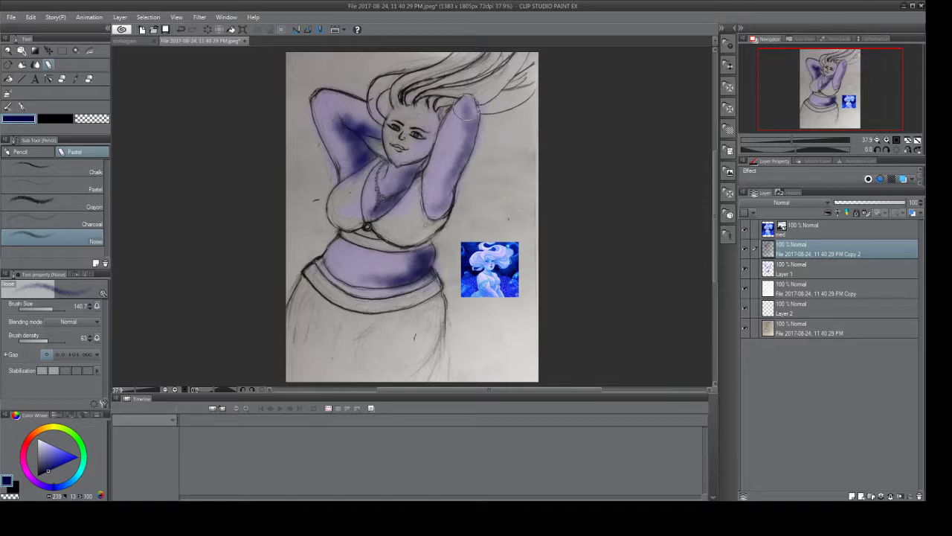
{"action": "mouse_move", "coordinate": [465, 108]}
{"action": "left_mouse_down"}
{"action": "mouse_move", "coordinate": [452, 156]}
{"action": "mouse_move", "coordinate": [462, 150]}
{"action": "mouse_move", "coordinate": [448, 201]}
{"action": "mouse_move", "coordinate": [433, 218]}
{"action": "mouse_move", "coordinate": [402, 217]}
{"action": "left_mouse_up"}
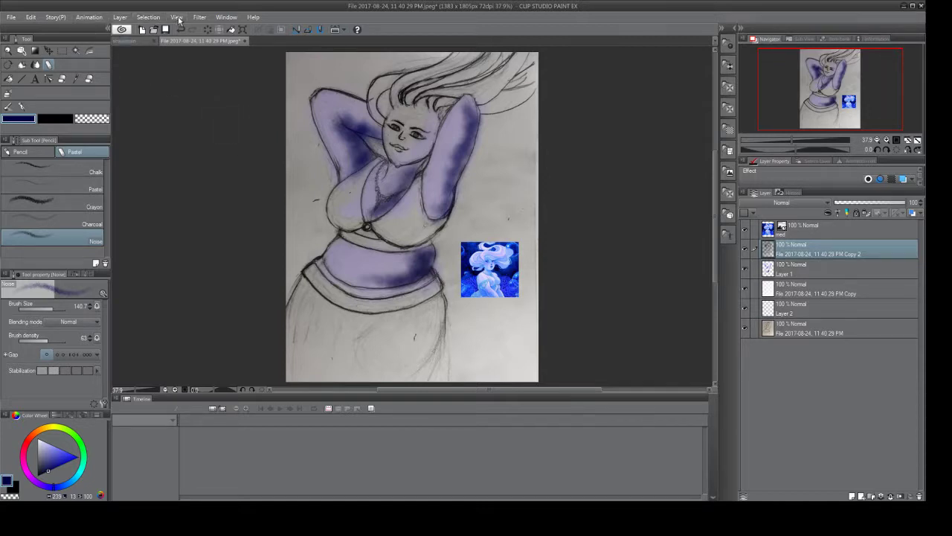
{"action": "key", "text": "ctrl+plus"}
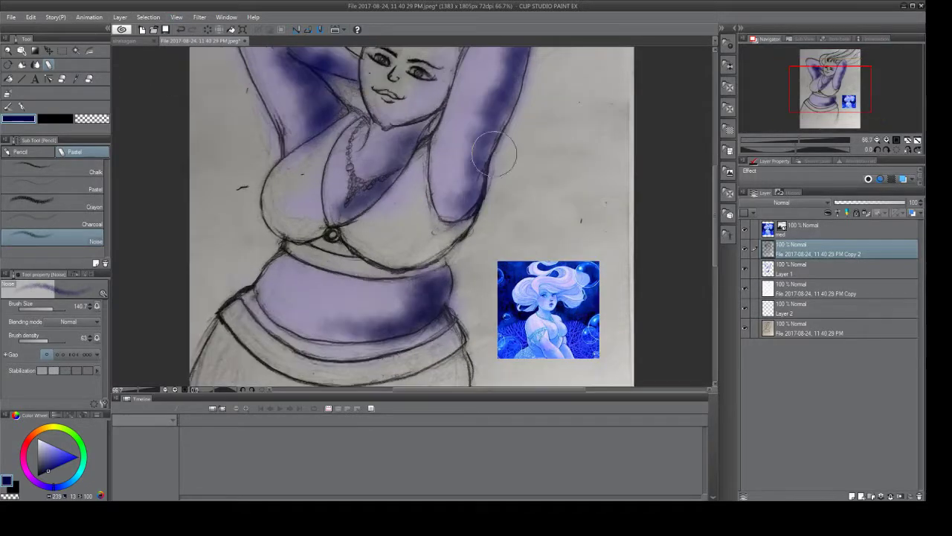
{"action": "left_click_drag", "start_coordinate": [717, 220], "coordinate": [701, 187]}
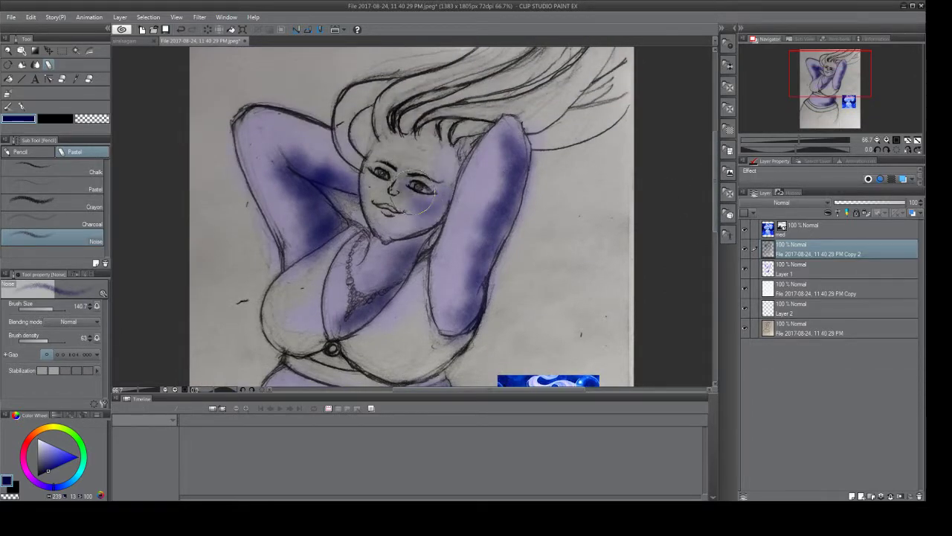
{"action": "mouse_move", "coordinate": [442, 201]}
{"action": "left_mouse_down"}
{"action": "mouse_move", "coordinate": [446, 160]}
{"action": "mouse_move", "coordinate": [436, 147]}
{"action": "mouse_move", "coordinate": [447, 154]}
{"action": "mouse_move", "coordinate": [438, 168]}
{"action": "mouse_move", "coordinate": [446, 178]}
{"action": "mouse_move", "coordinate": [436, 179]}
{"action": "mouse_move", "coordinate": [421, 146]}
{"action": "mouse_move", "coordinate": [445, 160]}
{"action": "mouse_move", "coordinate": [418, 208]}
{"action": "mouse_move", "coordinate": [397, 221]}
{"action": "mouse_move", "coordinate": [439, 195]}
{"action": "mouse_move", "coordinate": [444, 159]}
{"action": "mouse_move", "coordinate": [431, 151]}
{"action": "mouse_move", "coordinate": [447, 164]}
{"action": "mouse_move", "coordinate": [444, 193]}
{"action": "mouse_move", "coordinate": [426, 218]}
{"action": "left_mouse_up"}
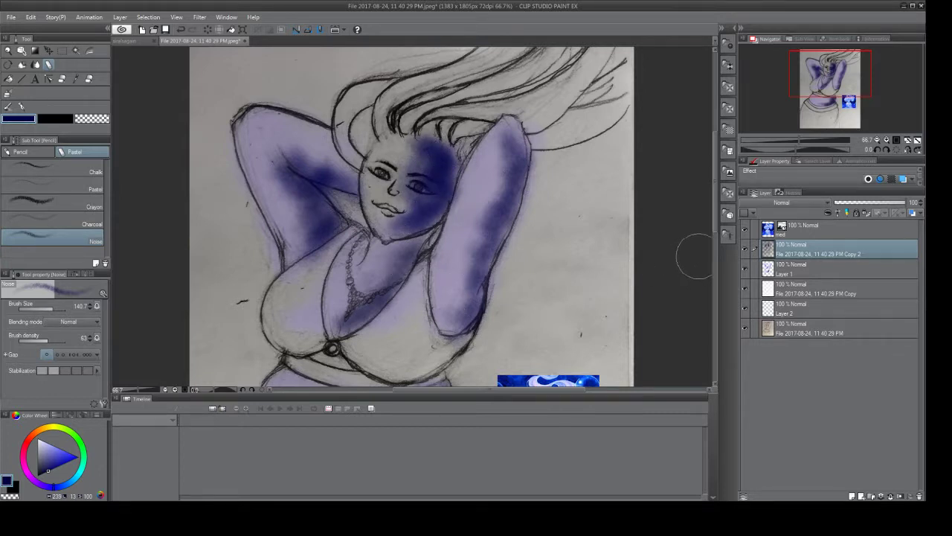
Undo the navy strokes painted on the Copy 2 sketch layer.
{"action": "key", "text": "ctrl+z"}
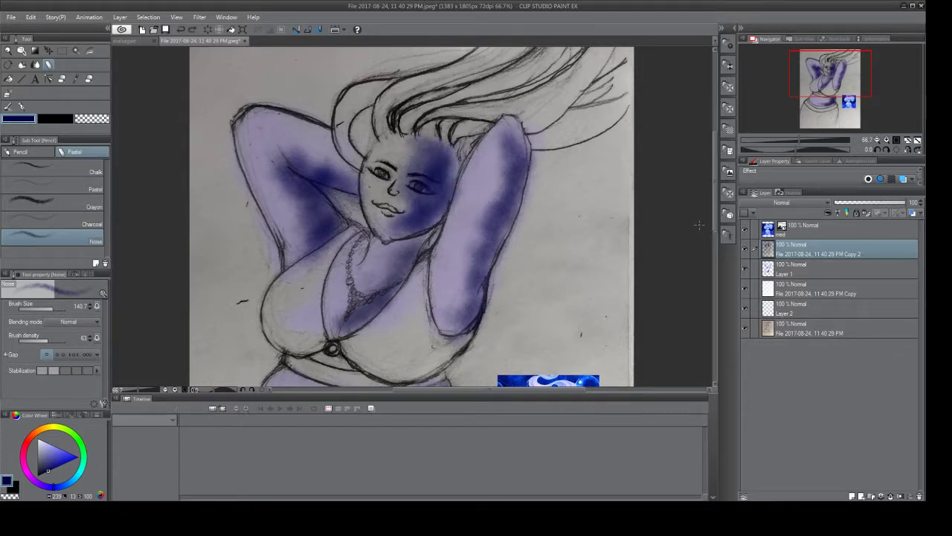
{"action": "key", "text": "ctrl+z"}
{"action": "key", "text": "ctrl+z"}
{"action": "key", "text": "ctrl+z"}
{"action": "key", "text": "ctrl+z"}
{"action": "key", "text": "ctrl+z"}
{"action": "key", "text": "ctrl+z"}
{"action": "key", "text": "ctrl+z"}
{"action": "key", "text": "ctrl+z"}
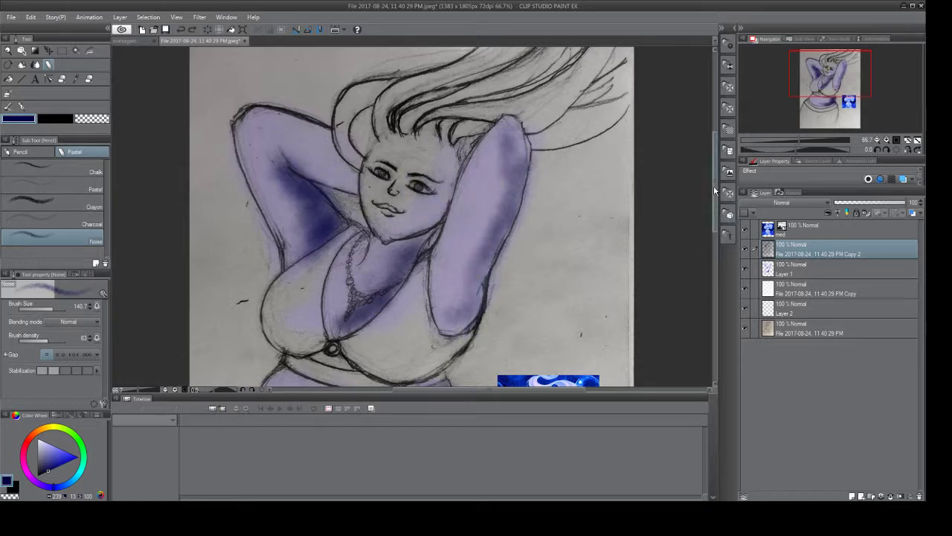
{"action": "key", "text": "ctrl+z"}
{"action": "key", "text": "ctrl+z"}
{"action": "key", "text": "ctrl+z"}
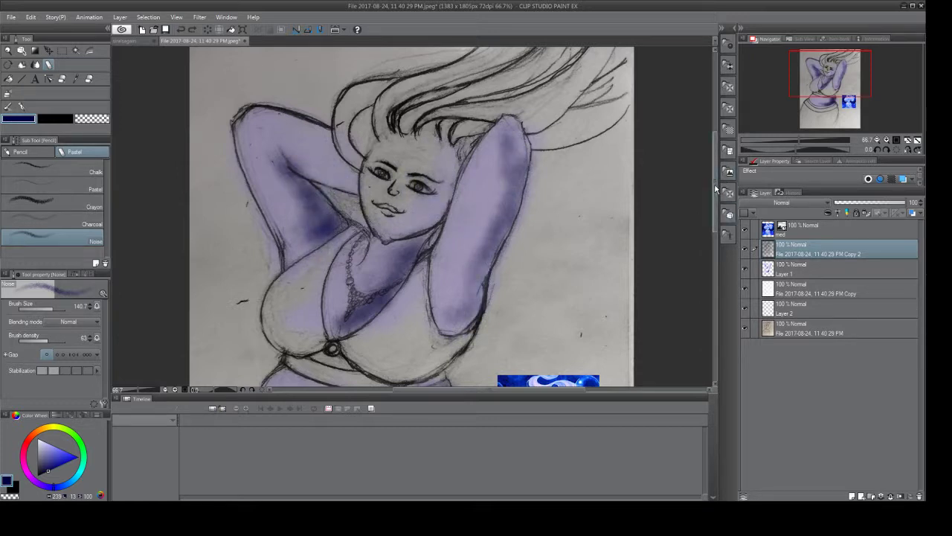
Deepen the navy shadows on Layer 1 over the shaded side of the face, neck, chest and bent arm's inner edge.
{"action": "left_click", "coordinate": [766, 273]}
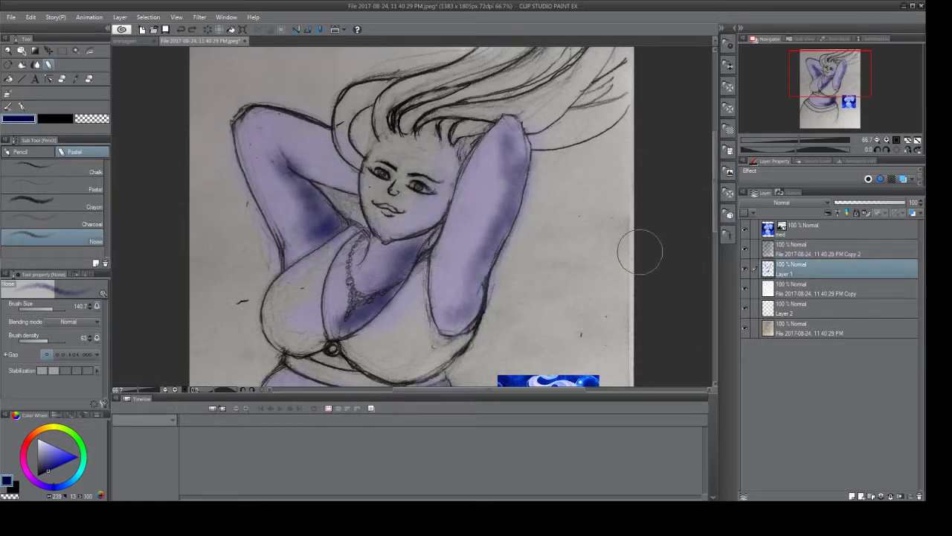
{"action": "mouse_move", "coordinate": [331, 205]}
{"action": "left_mouse_down"}
{"action": "mouse_move", "coordinate": [319, 229]}
{"action": "mouse_move", "coordinate": [333, 227]}
{"action": "mouse_move", "coordinate": [327, 209]}
{"action": "mouse_move", "coordinate": [272, 170]}
{"action": "mouse_move", "coordinate": [312, 225]}
{"action": "mouse_move", "coordinate": [309, 247]}
{"action": "mouse_move", "coordinate": [320, 249]}
{"action": "mouse_move", "coordinate": [340, 224]}
{"action": "mouse_move", "coordinate": [340, 238]}
{"action": "mouse_move", "coordinate": [381, 264]}
{"action": "mouse_move", "coordinate": [423, 238]}
{"action": "mouse_move", "coordinate": [389, 256]}
{"action": "mouse_move", "coordinate": [406, 271]}
{"action": "mouse_move", "coordinate": [373, 305]}
{"action": "mouse_move", "coordinate": [396, 288]}
{"action": "mouse_move", "coordinate": [332, 340]}
{"action": "mouse_move", "coordinate": [430, 238]}
{"action": "mouse_move", "coordinate": [419, 233]}
{"action": "mouse_move", "coordinate": [402, 248]}
{"action": "mouse_move", "coordinate": [389, 223]}
{"action": "mouse_move", "coordinate": [418, 223]}
{"action": "mouse_move", "coordinate": [393, 232]}
{"action": "mouse_move", "coordinate": [444, 190]}
{"action": "mouse_move", "coordinate": [447, 162]}
{"action": "mouse_move", "coordinate": [431, 155]}
{"action": "mouse_move", "coordinate": [437, 162]}
{"action": "mouse_move", "coordinate": [415, 175]}
{"action": "mouse_move", "coordinate": [418, 184]}
{"action": "mouse_move", "coordinate": [414, 171]}
{"action": "mouse_move", "coordinate": [456, 154]}
{"action": "mouse_move", "coordinate": [427, 182]}
{"action": "mouse_move", "coordinate": [449, 173]}
{"action": "mouse_move", "coordinate": [456, 182]}
{"action": "mouse_move", "coordinate": [428, 212]}
{"action": "mouse_move", "coordinate": [417, 190]}
{"action": "mouse_move", "coordinate": [426, 207]}
{"action": "mouse_move", "coordinate": [418, 215]}
{"action": "mouse_move", "coordinate": [377, 222]}
{"action": "mouse_move", "coordinate": [445, 157]}
{"action": "mouse_move", "coordinate": [434, 173]}
{"action": "mouse_move", "coordinate": [462, 155]}
{"action": "mouse_move", "coordinate": [421, 146]}
{"action": "mouse_move", "coordinate": [383, 195]}
{"action": "left_mouse_up"}
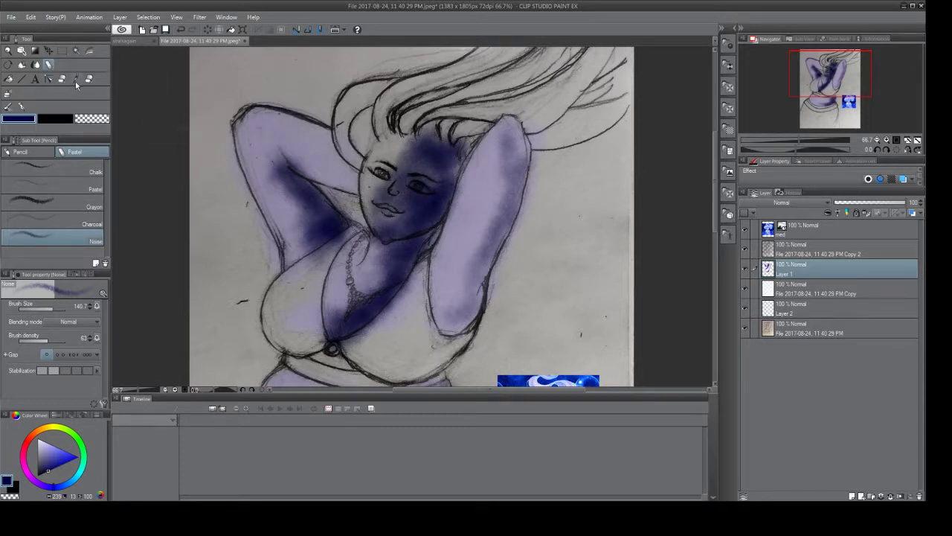
Sample a light lavender from the figure in the reference picture, using that picture's layer.
{"action": "left_click", "coordinate": [75, 80]}
{"action": "left_click", "coordinate": [768, 232]}
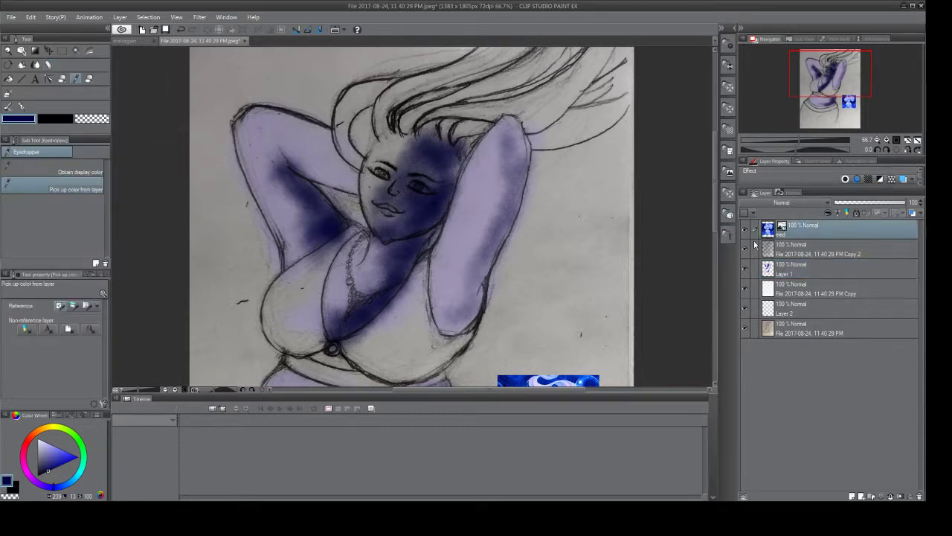
{"action": "left_click", "coordinate": [745, 229]}
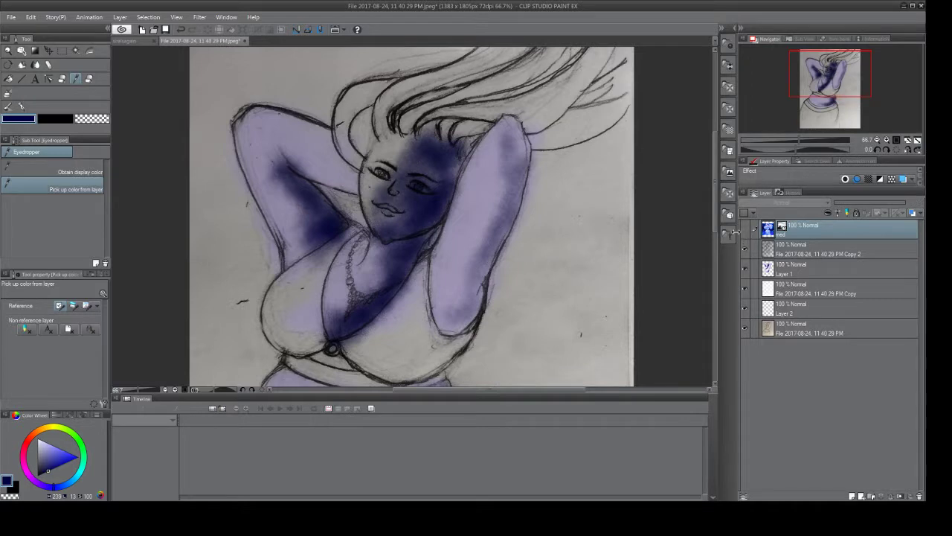
{"action": "left_click", "coordinate": [746, 230]}
{"action": "left_click_drag", "start_coordinate": [715, 219], "coordinate": [718, 237]}
{"action": "left_click", "coordinate": [536, 337]}
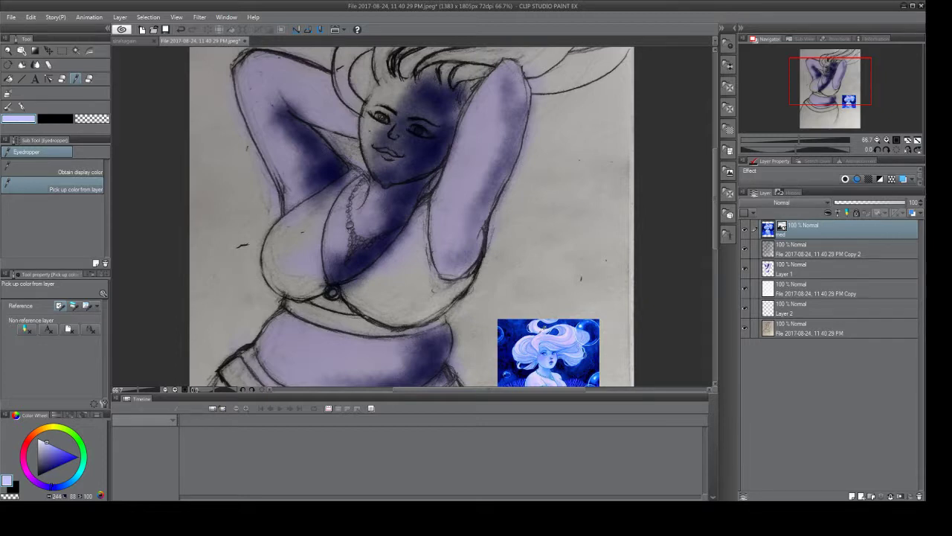
Paint lavender over the forehead and lit side of the face on Layer 1 with the Noise pastel brush.
{"action": "left_click", "coordinate": [50, 65]}
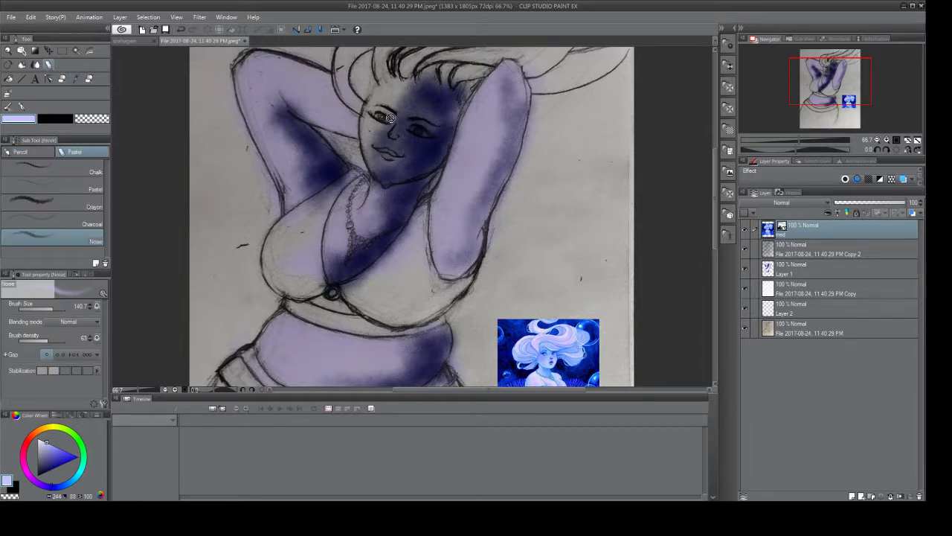
{"action": "left_click", "coordinate": [769, 269]}
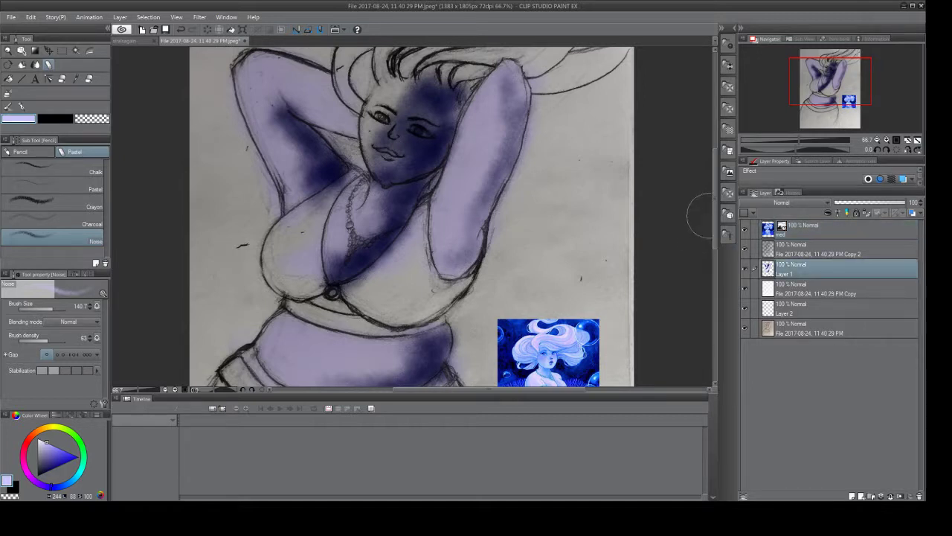
{"action": "scroll", "coordinate": [669, 201], "scroll_direction": "up", "scroll_amount": 3}
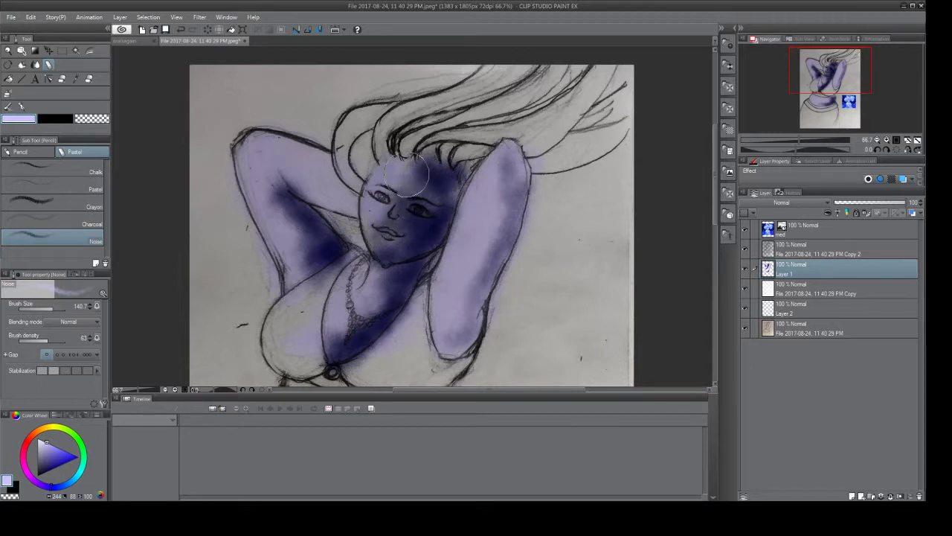
{"action": "mouse_move", "coordinate": [402, 195]}
{"action": "left_mouse_down"}
{"action": "mouse_move", "coordinate": [420, 159]}
{"action": "mouse_move", "coordinate": [391, 166]}
{"action": "mouse_move", "coordinate": [424, 186]}
{"action": "mouse_move", "coordinate": [376, 175]}
{"action": "mouse_move", "coordinate": [367, 225]}
{"action": "mouse_move", "coordinate": [374, 214]}
{"action": "mouse_move", "coordinate": [379, 243]}
{"action": "mouse_move", "coordinate": [391, 212]}
{"action": "mouse_move", "coordinate": [386, 186]}
{"action": "left_mouse_up"}
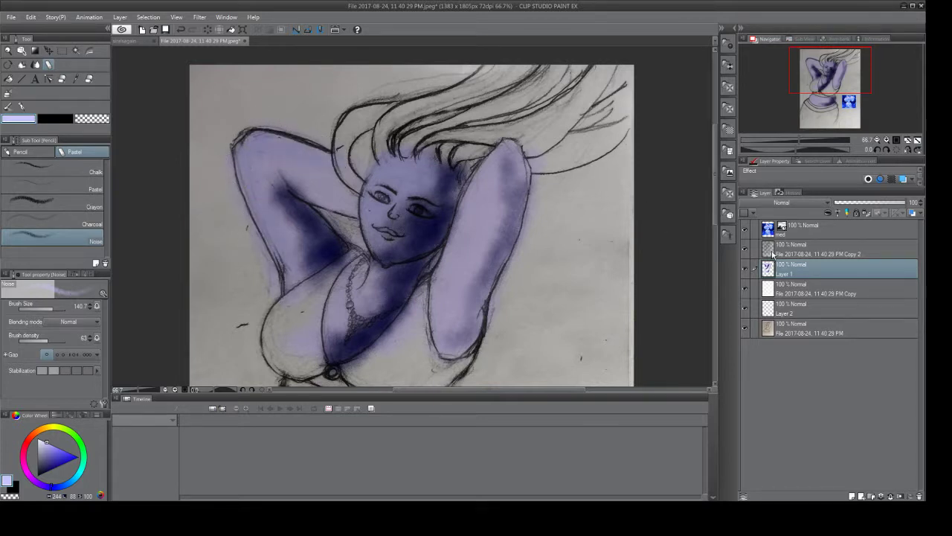
Soften the navy shading on the raised arm beside the face with lavender strokes on Layer 1.
{"action": "left_click", "coordinate": [774, 256]}
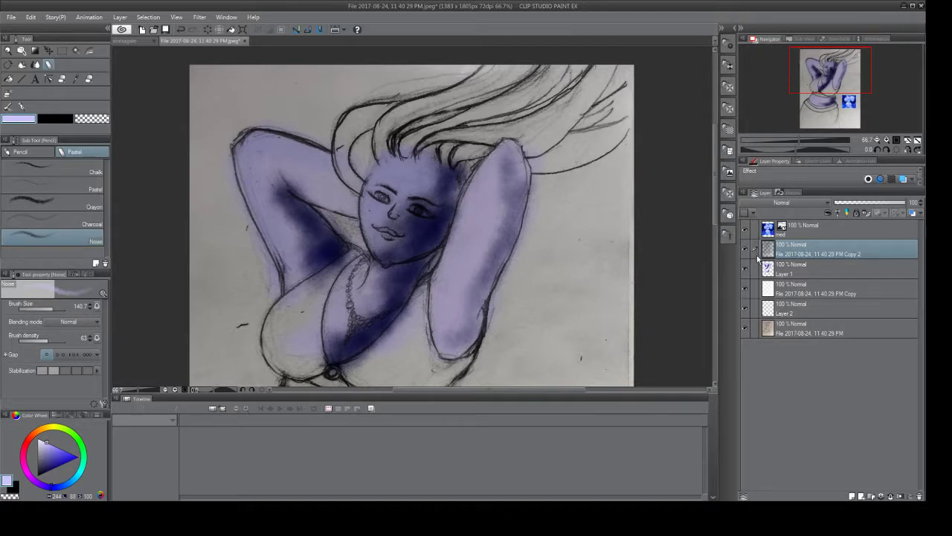
{"action": "left_click", "coordinate": [769, 274]}
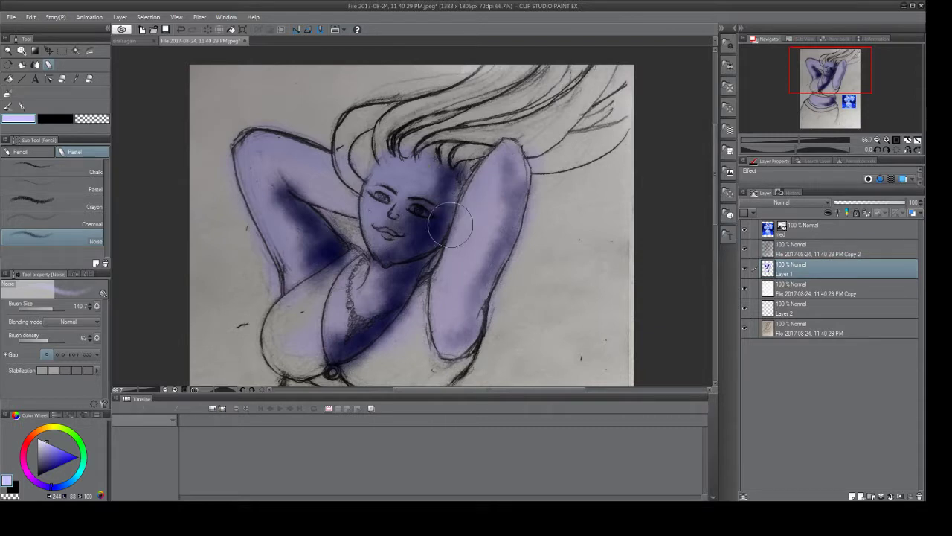
{"action": "mouse_move", "coordinate": [459, 235]}
{"action": "left_mouse_down"}
{"action": "mouse_move", "coordinate": [443, 275]}
{"action": "mouse_move", "coordinate": [450, 337]}
{"action": "mouse_move", "coordinate": [453, 285]}
{"action": "mouse_move", "coordinate": [478, 228]}
{"action": "mouse_move", "coordinate": [490, 232]}
{"action": "mouse_move", "coordinate": [499, 212]}
{"action": "mouse_move", "coordinate": [469, 270]}
{"action": "mouse_move", "coordinate": [506, 184]}
{"action": "mouse_move", "coordinate": [504, 162]}
{"action": "mouse_move", "coordinate": [470, 274]}
{"action": "mouse_move", "coordinate": [497, 220]}
{"action": "mouse_move", "coordinate": [448, 291]}
{"action": "left_mouse_up"}
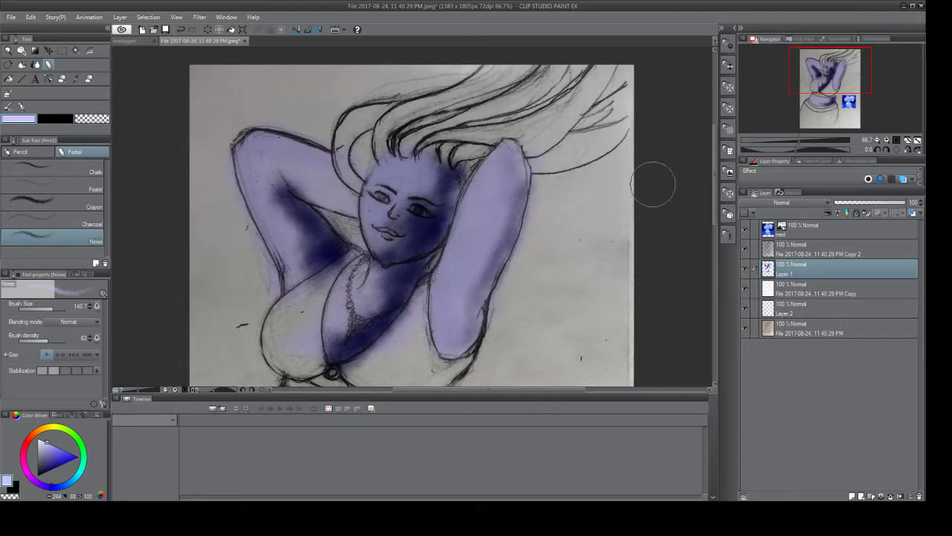
{"action": "left_click_drag", "start_coordinate": [831, 109], "coordinate": [845, 104]}
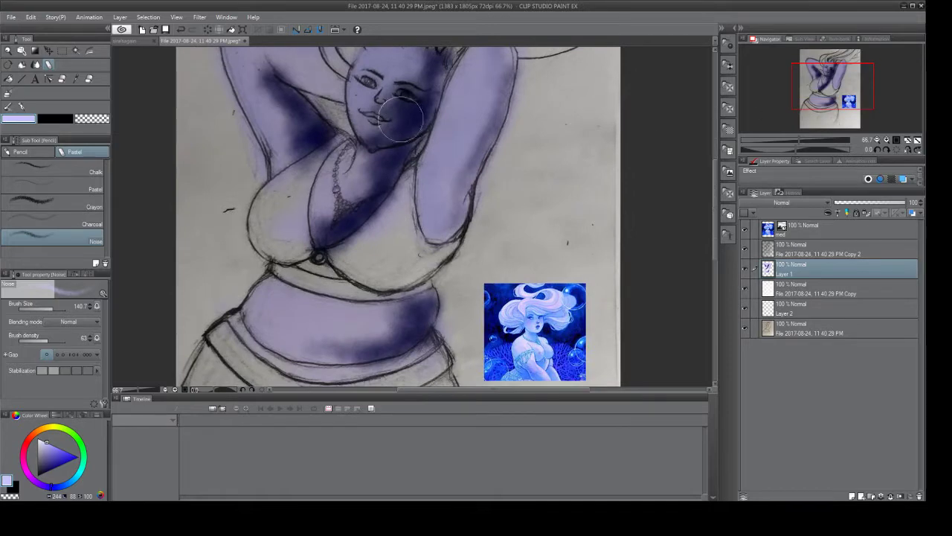
{"action": "left_click", "coordinate": [76, 79]}
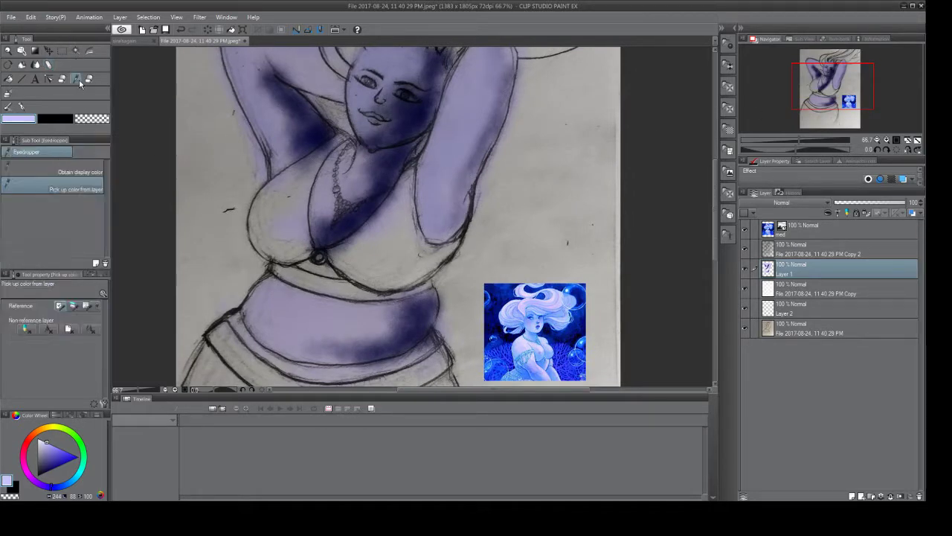
{"action": "left_click", "coordinate": [500, 329]}
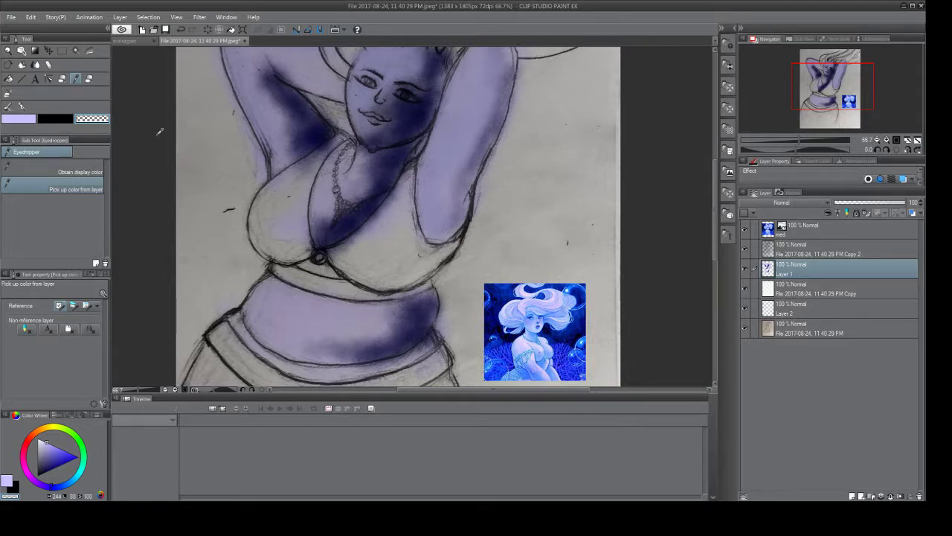
{"action": "left_click", "coordinate": [49, 65]}
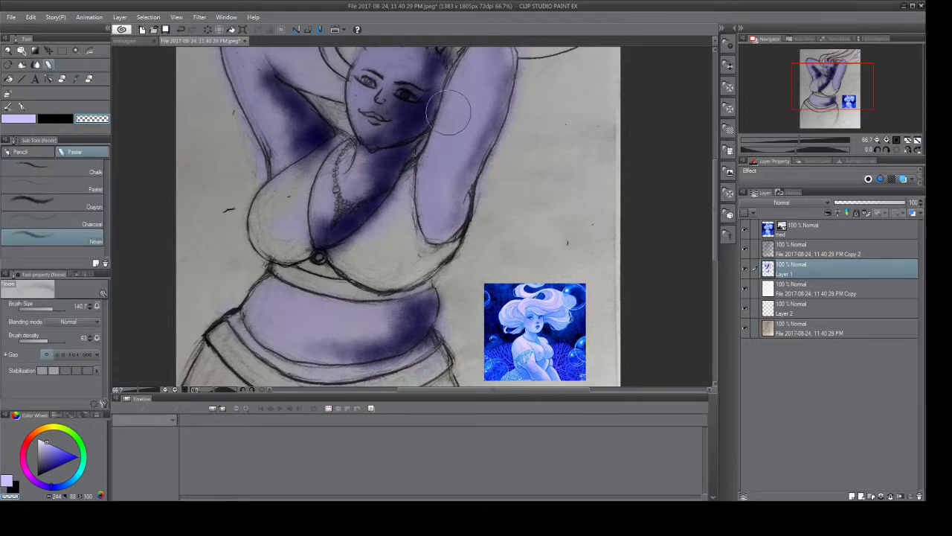
{"action": "left_click_drag", "start_coordinate": [445, 127], "coordinate": [435, 168]}
{"action": "mouse_move", "coordinate": [455, 151]}
{"action": "left_mouse_down"}
{"action": "mouse_move", "coordinate": [448, 125]}
{"action": "mouse_move", "coordinate": [425, 171]}
{"action": "left_mouse_up"}
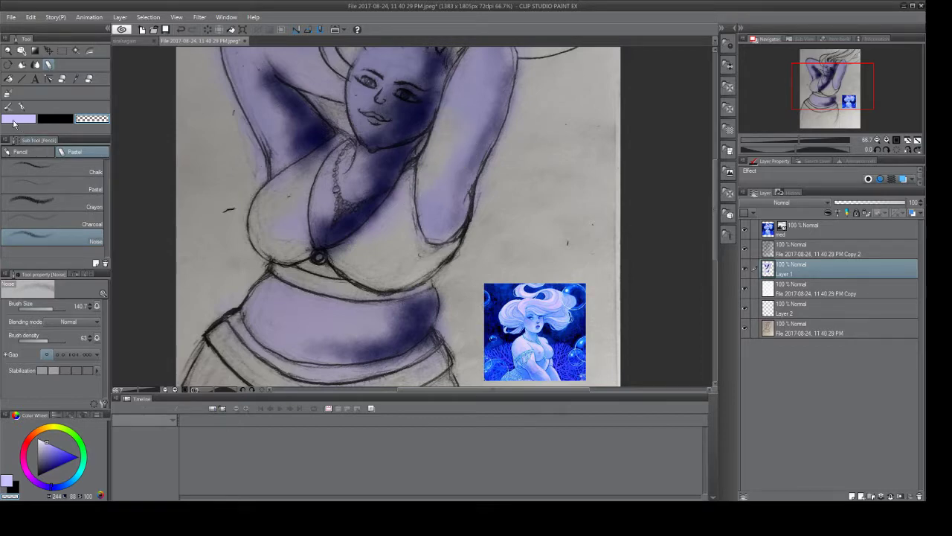
Repaint lavender over the raised arm beside the face and soften the navy shading on the belly on Layer 1.
{"action": "left_click", "coordinate": [225, 119], "text": "alt"}
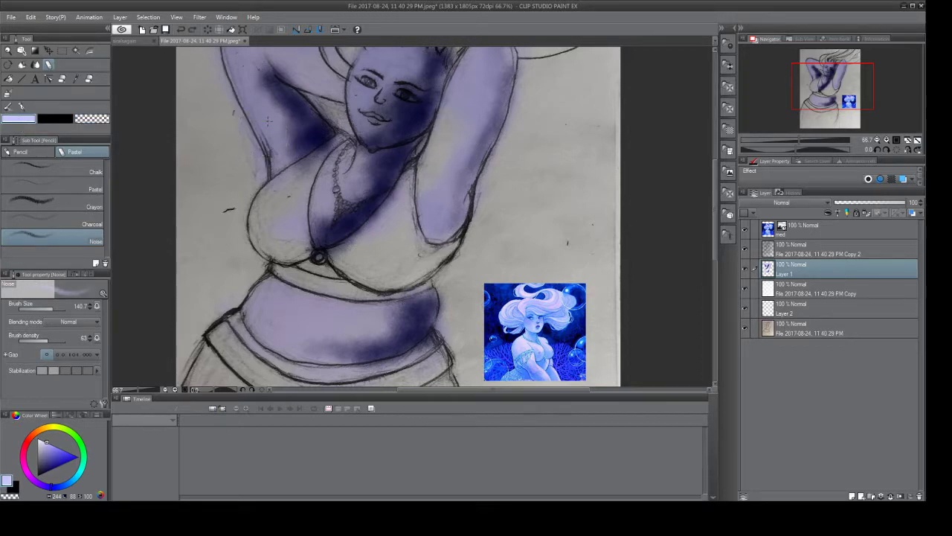
{"action": "mouse_move", "coordinate": [447, 163]}
{"action": "left_mouse_down"}
{"action": "mouse_move", "coordinate": [447, 121]}
{"action": "mouse_move", "coordinate": [399, 126]}
{"action": "left_mouse_up"}
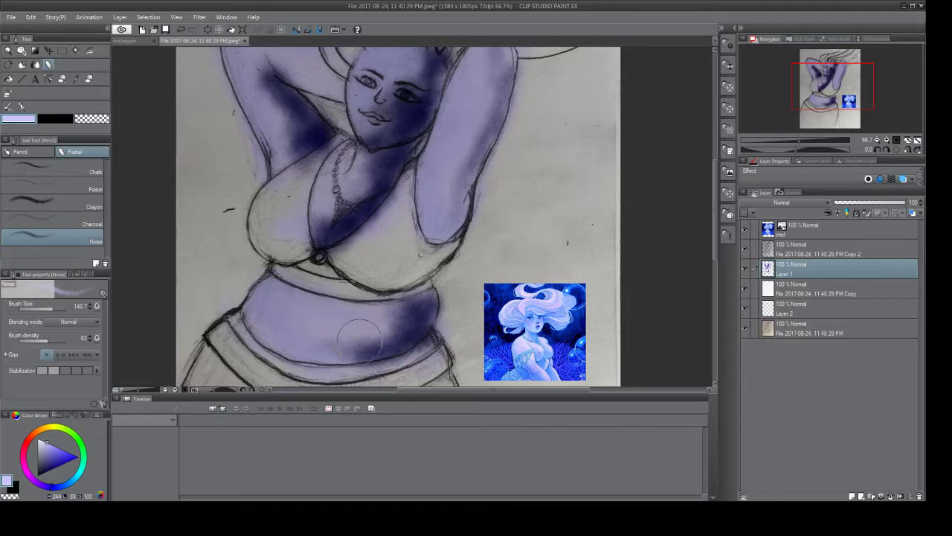
{"action": "mouse_move", "coordinate": [359, 321]}
{"action": "left_mouse_down"}
{"action": "mouse_move", "coordinate": [409, 312]}
{"action": "mouse_move", "coordinate": [354, 340]}
{"action": "mouse_move", "coordinate": [379, 333]}
{"action": "mouse_move", "coordinate": [365, 338]}
{"action": "mouse_move", "coordinate": [303, 354]}
{"action": "mouse_move", "coordinate": [412, 346]}
{"action": "left_mouse_up"}
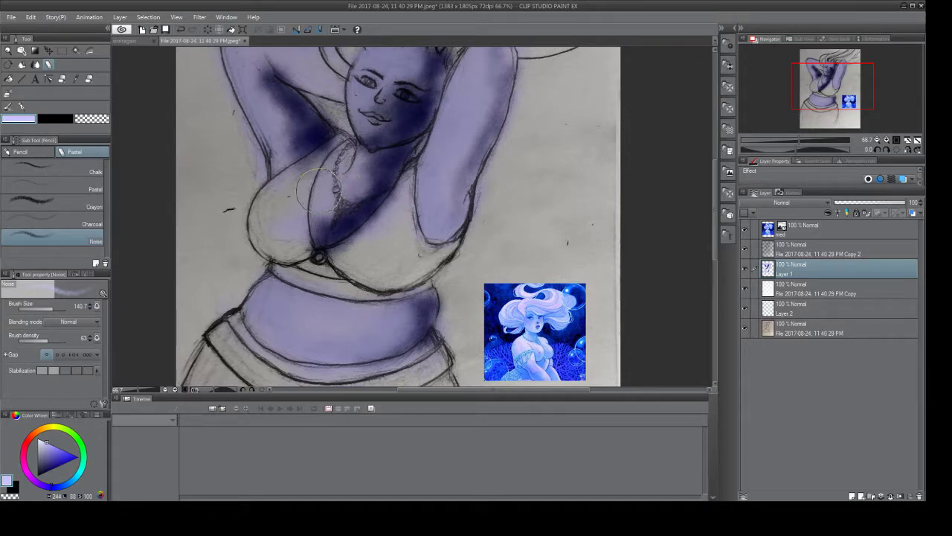
Sample a medium blue from the figure in the reference picture, using that picture's layer.
{"action": "left_click", "coordinate": [75, 80]}
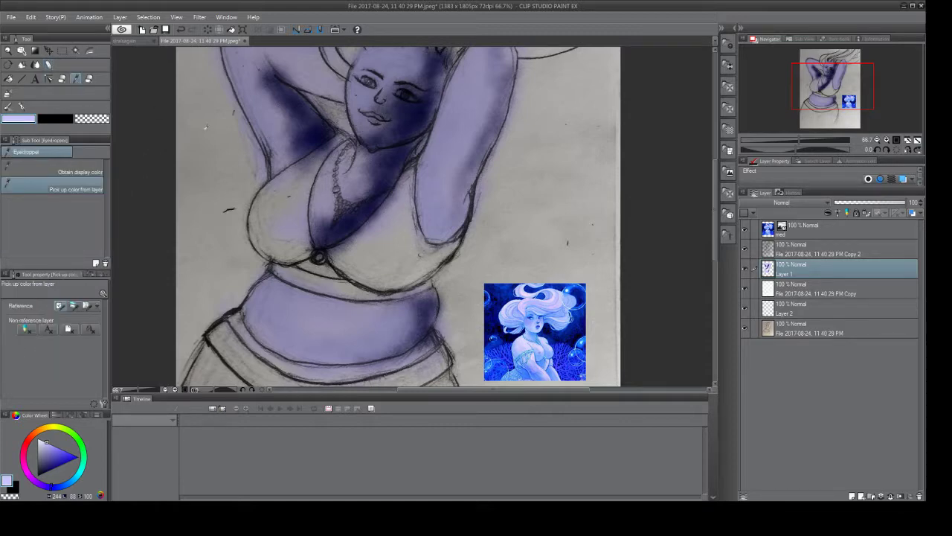
{"action": "left_click", "coordinate": [771, 233]}
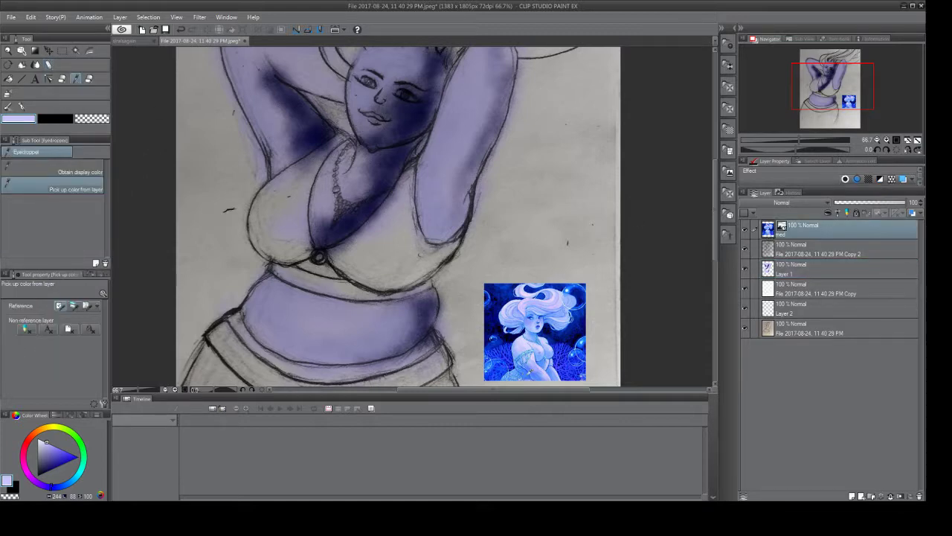
{"action": "left_click", "coordinate": [534, 367]}
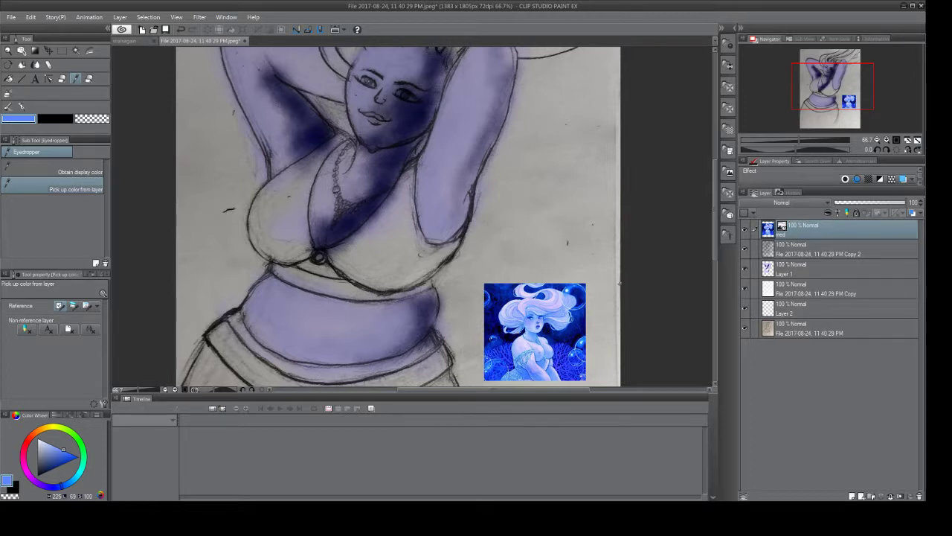
{"action": "left_click", "coordinate": [562, 365]}
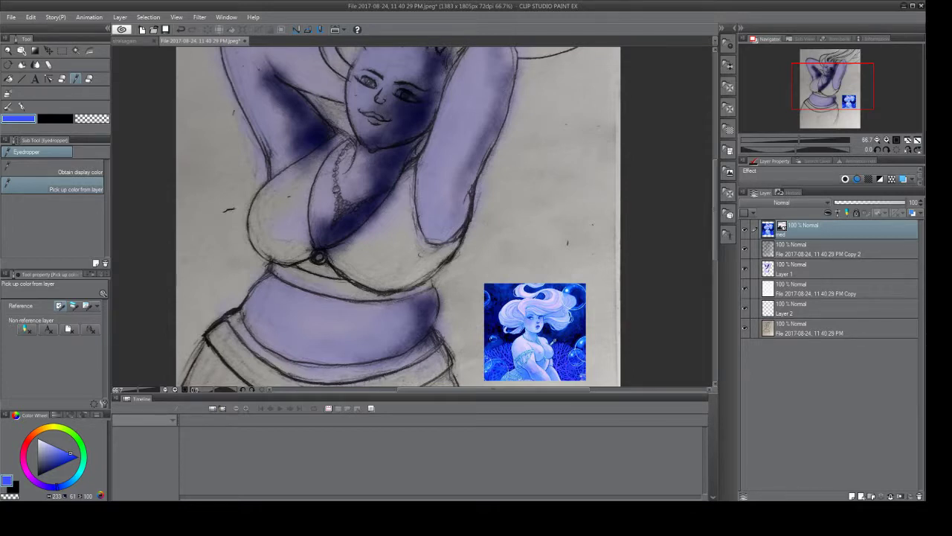
{"action": "left_click", "coordinate": [533, 311]}
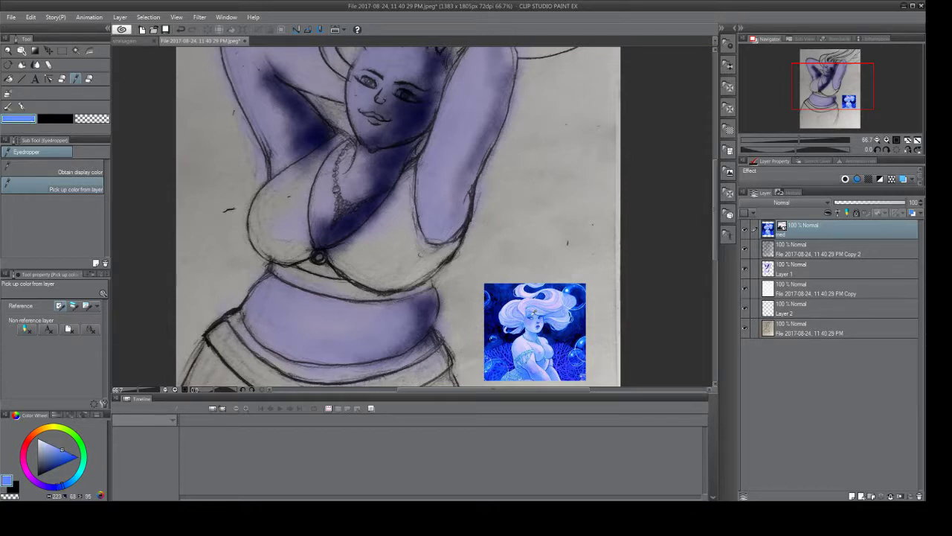
{"action": "left_click_drag", "start_coordinate": [534, 312], "coordinate": [534, 311]}
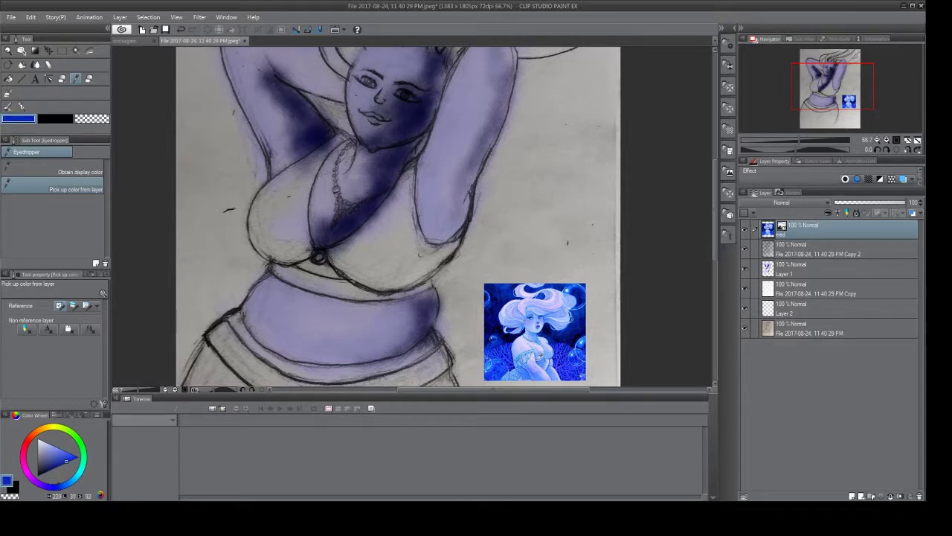
{"action": "left_click_drag", "start_coordinate": [535, 311], "coordinate": [534, 311]}
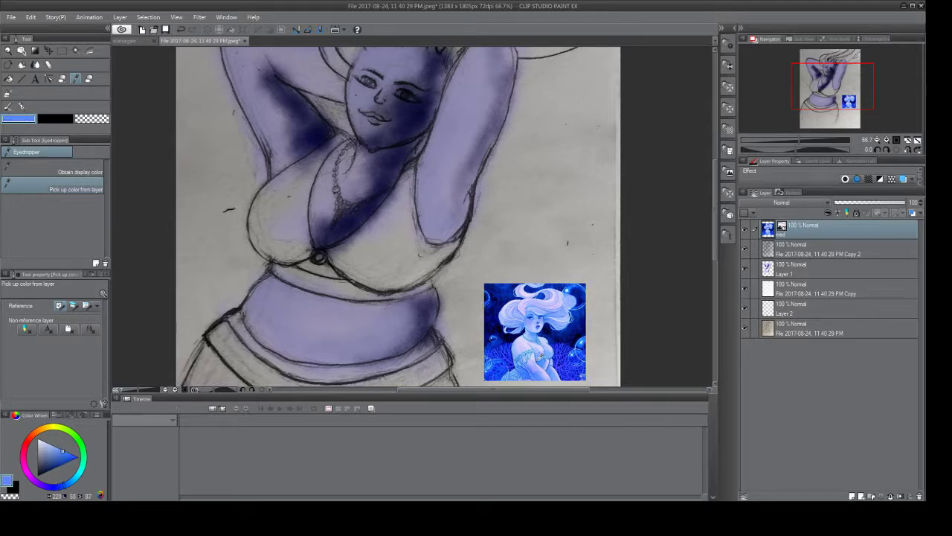
{"action": "left_click_drag", "start_coordinate": [550, 352], "coordinate": [538, 348]}
Paint the sampled blue over the raised arm, chest and bent arm on Layer 1 with the Noise pastel brush.
{"action": "left_click", "coordinate": [50, 65]}
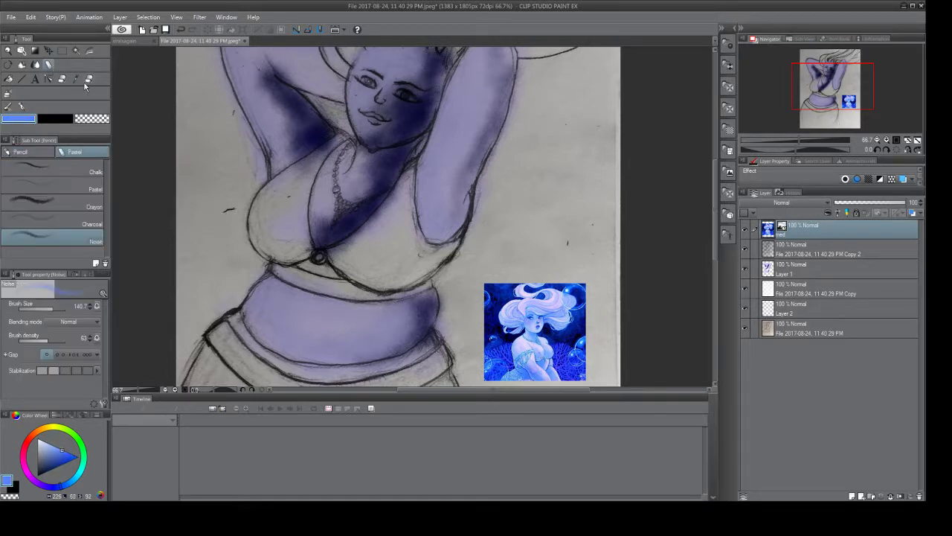
{"action": "left_click", "coordinate": [772, 273]}
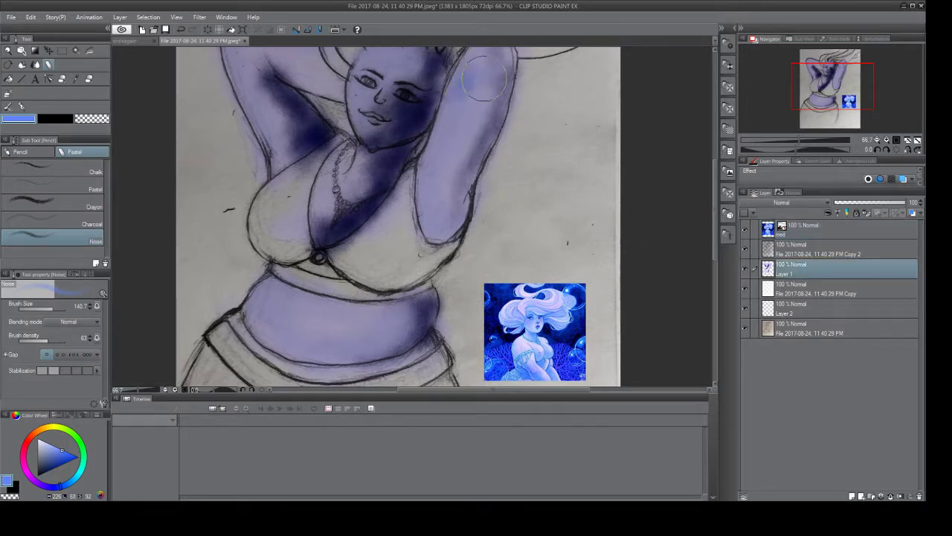
{"action": "mouse_move", "coordinate": [485, 77]}
{"action": "left_mouse_down"}
{"action": "mouse_move", "coordinate": [461, 155]}
{"action": "mouse_move", "coordinate": [480, 132]}
{"action": "mouse_move", "coordinate": [436, 237]}
{"action": "mouse_move", "coordinate": [430, 214]}
{"action": "mouse_move", "coordinate": [430, 228]}
{"action": "mouse_move", "coordinate": [444, 223]}
{"action": "mouse_move", "coordinate": [463, 192]}
{"action": "mouse_move", "coordinate": [467, 162]}
{"action": "mouse_move", "coordinate": [447, 195]}
{"action": "mouse_move", "coordinate": [496, 85]}
{"action": "mouse_move", "coordinate": [481, 61]}
{"action": "mouse_move", "coordinate": [468, 63]}
{"action": "mouse_move", "coordinate": [455, 217]}
{"action": "mouse_move", "coordinate": [444, 231]}
{"action": "mouse_move", "coordinate": [425, 210]}
{"action": "mouse_move", "coordinate": [421, 159]}
{"action": "mouse_move", "coordinate": [367, 176]}
{"action": "mouse_move", "coordinate": [334, 153]}
{"action": "mouse_move", "coordinate": [325, 203]}
{"action": "mouse_move", "coordinate": [332, 209]}
{"action": "mouse_move", "coordinate": [356, 175]}
{"action": "mouse_move", "coordinate": [340, 159]}
{"action": "mouse_move", "coordinate": [319, 234]}
{"action": "mouse_move", "coordinate": [338, 157]}
{"action": "mouse_move", "coordinate": [354, 144]}
{"action": "mouse_move", "coordinate": [346, 177]}
{"action": "mouse_move", "coordinate": [356, 207]}
{"action": "mouse_move", "coordinate": [368, 165]}
{"action": "mouse_move", "coordinate": [360, 186]}
{"action": "mouse_move", "coordinate": [329, 201]}
{"action": "mouse_move", "coordinate": [321, 217]}
{"action": "mouse_move", "coordinate": [341, 245]}
{"action": "left_mouse_up"}
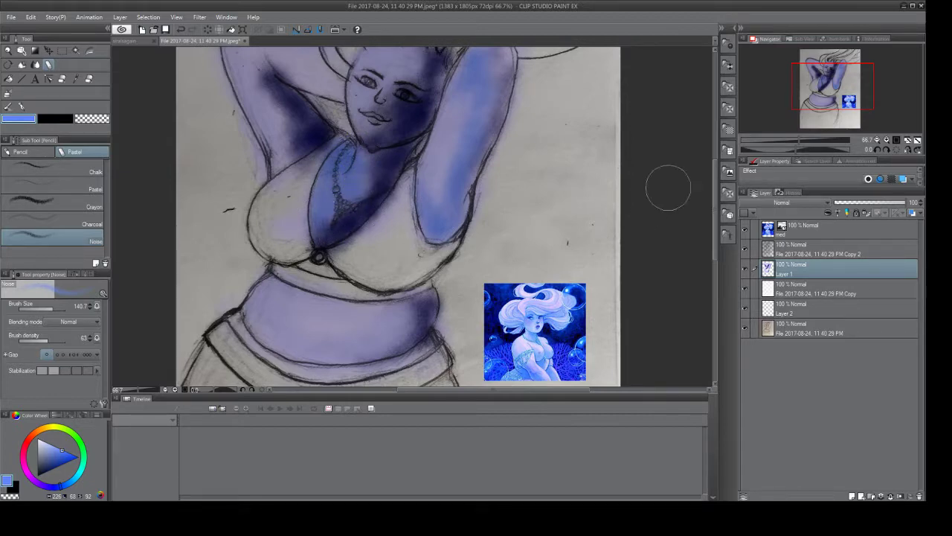
{"action": "left_click_drag", "start_coordinate": [714, 209], "coordinate": [702, 173]}
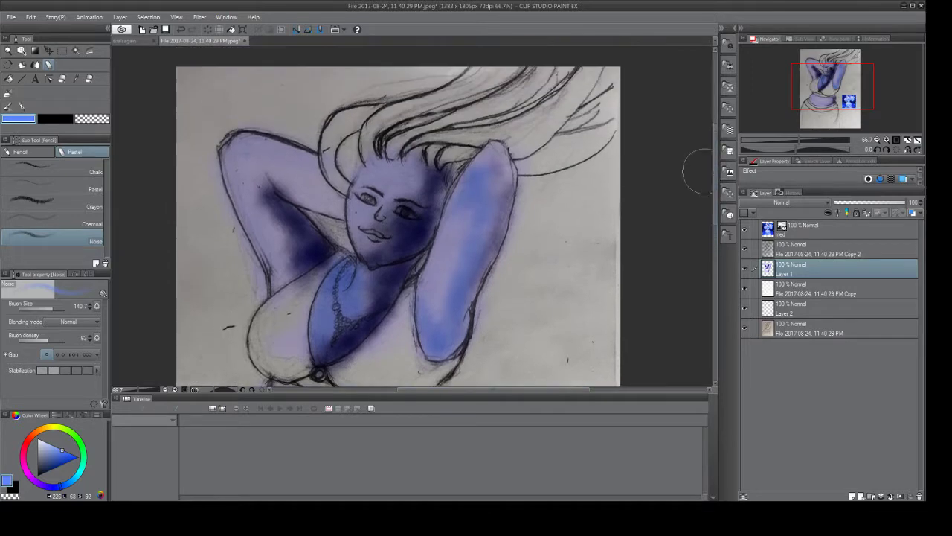
{"action": "mouse_move", "coordinate": [245, 152]}
{"action": "left_mouse_down"}
{"action": "mouse_move", "coordinate": [245, 198]}
{"action": "mouse_move", "coordinate": [232, 151]}
{"action": "mouse_move", "coordinate": [277, 293]}
{"action": "mouse_move", "coordinate": [284, 246]}
{"action": "mouse_move", "coordinate": [264, 221]}
{"action": "mouse_move", "coordinate": [245, 153]}
{"action": "mouse_move", "coordinate": [285, 187]}
{"action": "mouse_move", "coordinate": [290, 169]}
{"action": "mouse_move", "coordinate": [341, 207]}
{"action": "mouse_move", "coordinate": [321, 172]}
{"action": "mouse_move", "coordinate": [319, 211]}
{"action": "mouse_move", "coordinate": [277, 162]}
{"action": "mouse_move", "coordinate": [318, 185]}
{"action": "mouse_move", "coordinate": [290, 161]}
{"action": "mouse_move", "coordinate": [244, 140]}
{"action": "mouse_move", "coordinate": [233, 146]}
{"action": "mouse_move", "coordinate": [291, 255]}
{"action": "mouse_move", "coordinate": [290, 272]}
{"action": "mouse_move", "coordinate": [288, 251]}
{"action": "mouse_move", "coordinate": [299, 236]}
{"action": "mouse_move", "coordinate": [240, 143]}
{"action": "left_mouse_up"}
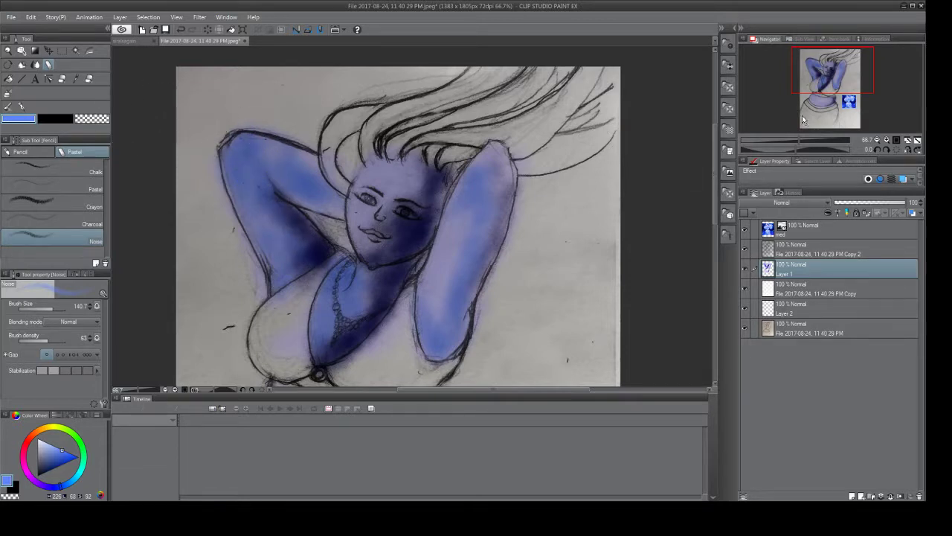
Paint blue over the belly and cover more of the raised arm's lavender with blue on Layer 1.
{"action": "left_click_drag", "start_coordinate": [848, 85], "coordinate": [844, 105]}
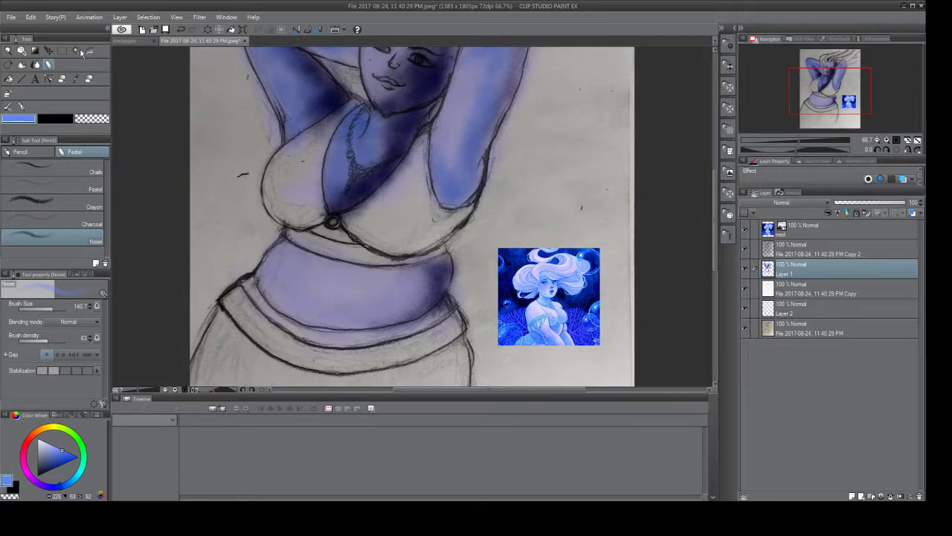
{"action": "left_click", "coordinate": [76, 80]}
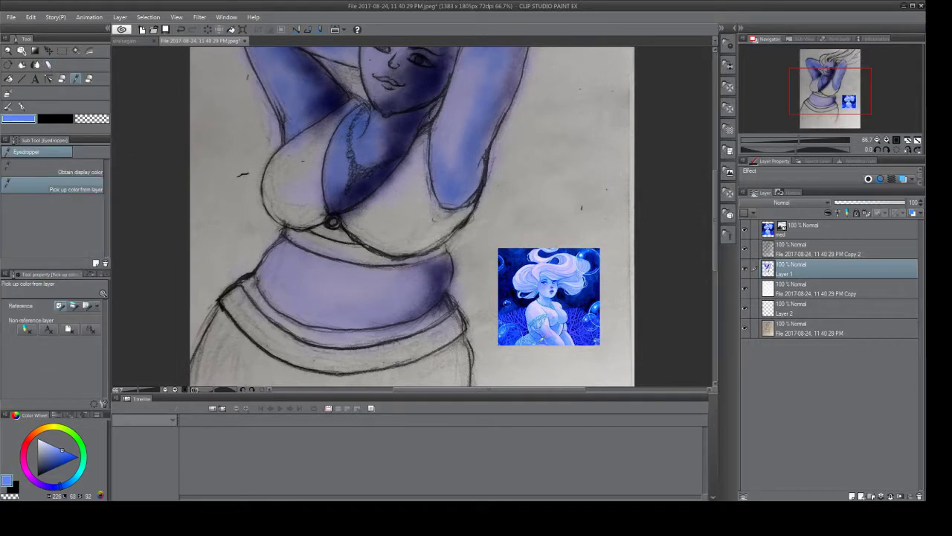
{"action": "left_click", "coordinate": [544, 337]}
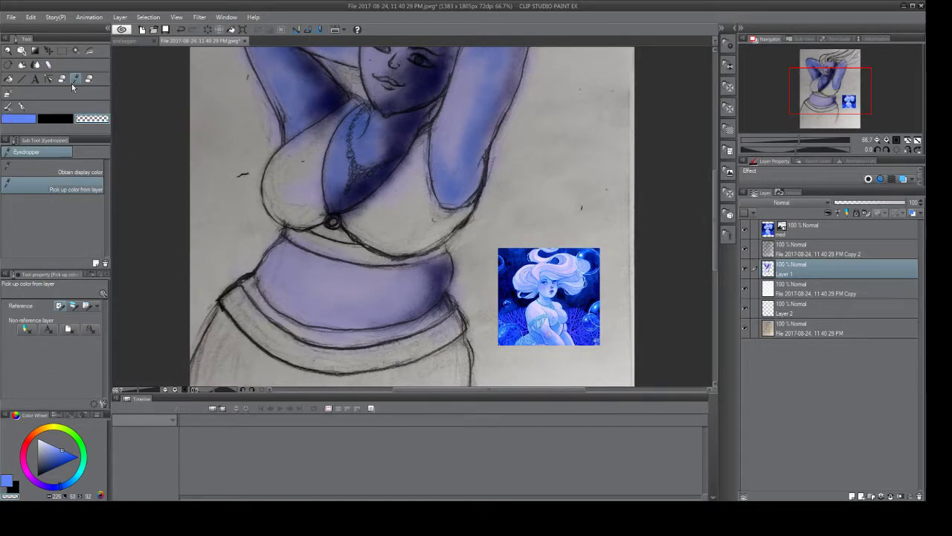
{"action": "left_click", "coordinate": [52, 66]}
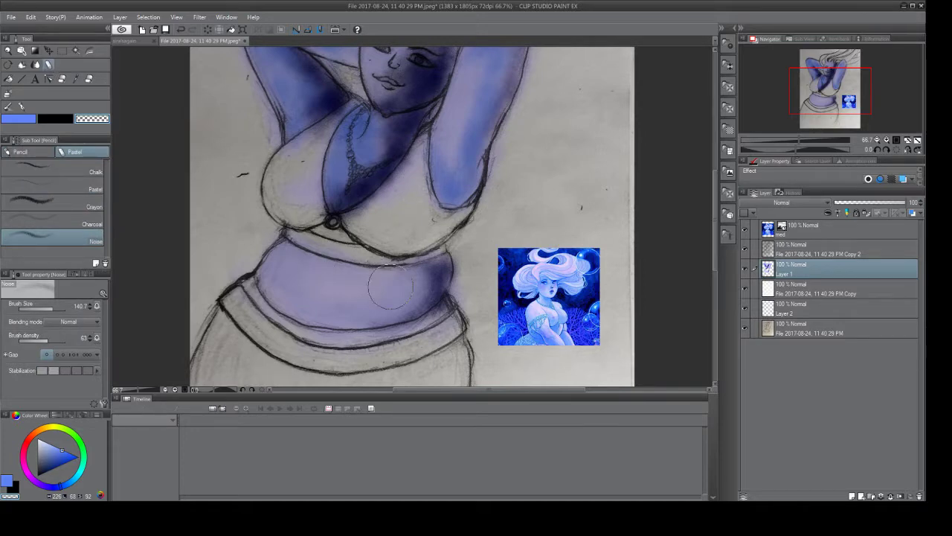
{"action": "mouse_move", "coordinate": [407, 284]}
{"action": "left_mouse_down"}
{"action": "mouse_move", "coordinate": [433, 263]}
{"action": "mouse_move", "coordinate": [444, 274]}
{"action": "mouse_move", "coordinate": [388, 278]}
{"action": "mouse_move", "coordinate": [377, 300]}
{"action": "mouse_move", "coordinate": [386, 314]}
{"action": "mouse_move", "coordinate": [417, 308]}
{"action": "mouse_move", "coordinate": [308, 316]}
{"action": "mouse_move", "coordinate": [366, 322]}
{"action": "mouse_move", "coordinate": [416, 295]}
{"action": "mouse_move", "coordinate": [409, 284]}
{"action": "mouse_move", "coordinate": [311, 261]}
{"action": "mouse_move", "coordinate": [344, 274]}
{"action": "mouse_move", "coordinate": [370, 271]}
{"action": "mouse_move", "coordinate": [357, 287]}
{"action": "mouse_move", "coordinate": [364, 301]}
{"action": "mouse_move", "coordinate": [328, 320]}
{"action": "mouse_move", "coordinate": [307, 313]}
{"action": "mouse_move", "coordinate": [294, 279]}
{"action": "left_mouse_up"}
{"action": "left_click", "coordinate": [19, 118]}
{"action": "left_click_drag", "start_coordinate": [717, 257], "coordinate": [717, 217]}
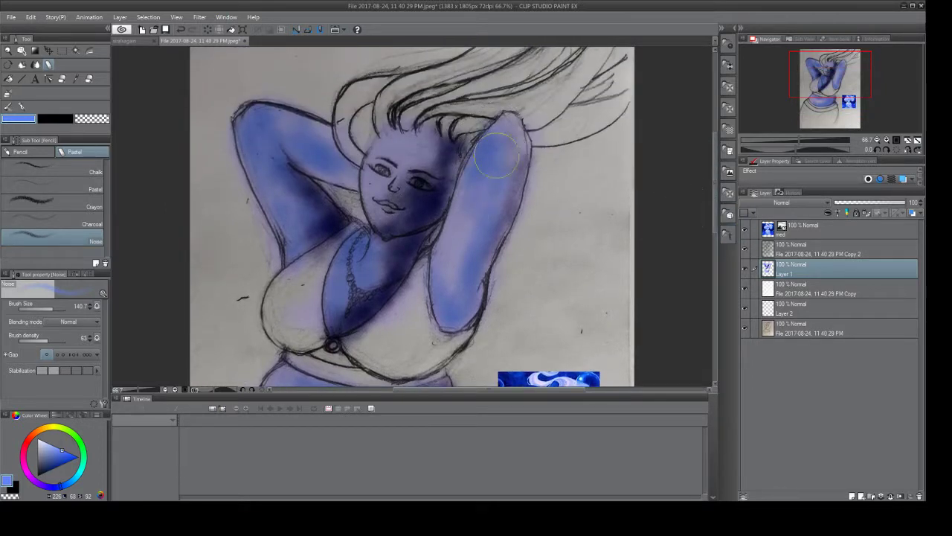
{"action": "mouse_move", "coordinate": [495, 154]}
{"action": "left_mouse_down"}
{"action": "mouse_move", "coordinate": [493, 185]}
{"action": "mouse_move", "coordinate": [506, 174]}
{"action": "mouse_move", "coordinate": [507, 128]}
{"action": "mouse_move", "coordinate": [474, 180]}
{"action": "mouse_move", "coordinate": [444, 290]}
{"action": "mouse_move", "coordinate": [483, 241]}
{"action": "mouse_move", "coordinate": [478, 253]}
{"action": "mouse_move", "coordinate": [512, 141]}
{"action": "mouse_move", "coordinate": [432, 254]}
{"action": "mouse_move", "coordinate": [424, 289]}
{"action": "left_mouse_up"}
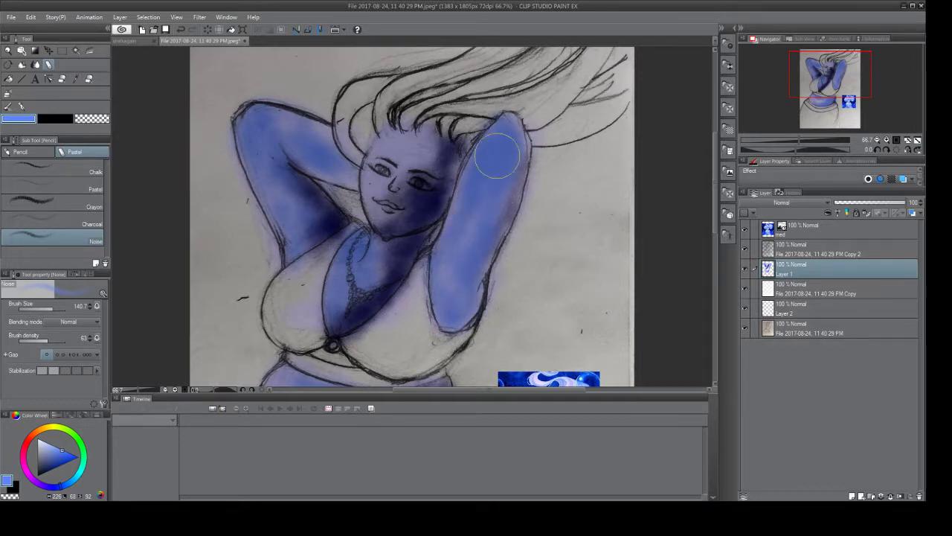
Sample a pale lavender from the figure's skin in the reference picture, using that picture's layer.
{"action": "left_click_drag", "start_coordinate": [845, 90], "coordinate": [846, 105]}
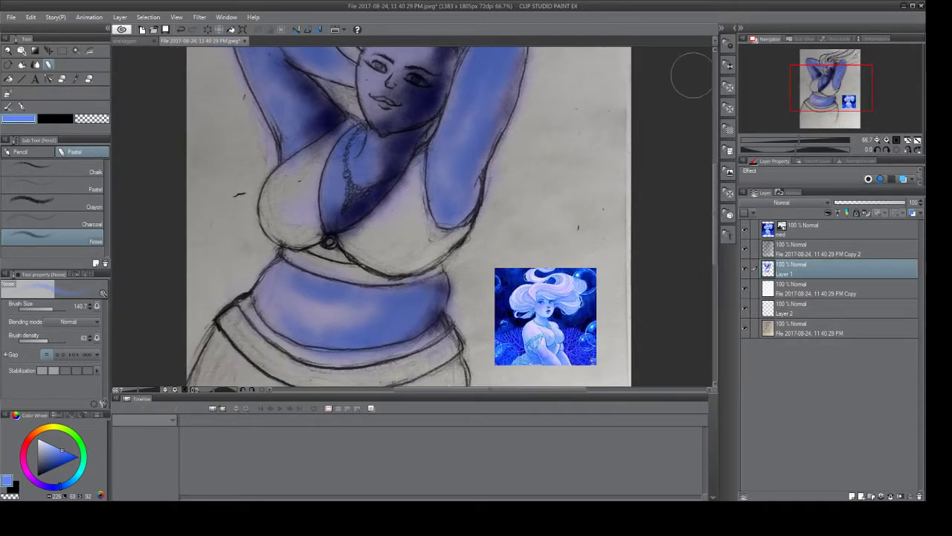
{"action": "left_click", "coordinate": [77, 79]}
{"action": "left_click", "coordinate": [533, 327]}
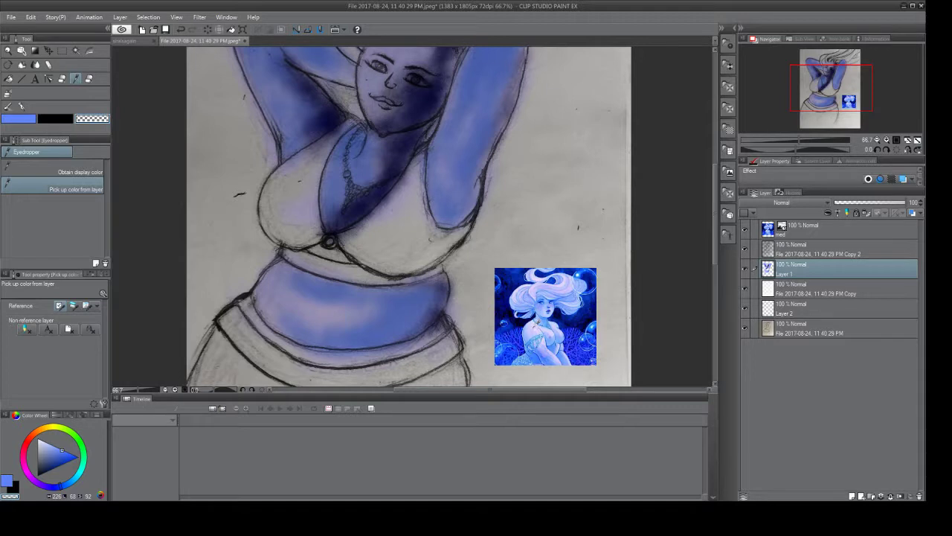
{"action": "left_click", "coordinate": [769, 232]}
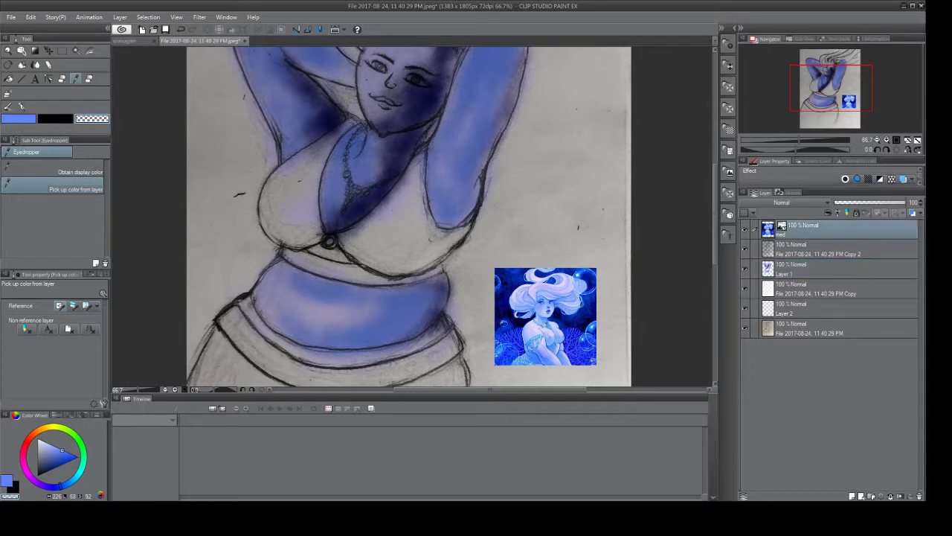
{"action": "left_click", "coordinate": [542, 325]}
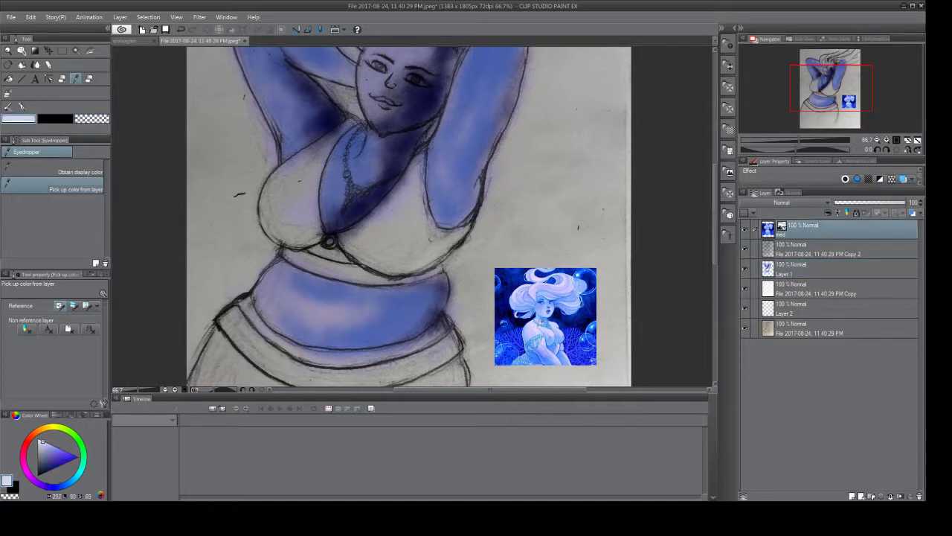
Paint pale lavender over the lit side of the belly on Layer 1 with the Noise pastel brush, leaving blue along the shaded side.
{"action": "left_click", "coordinate": [48, 64]}
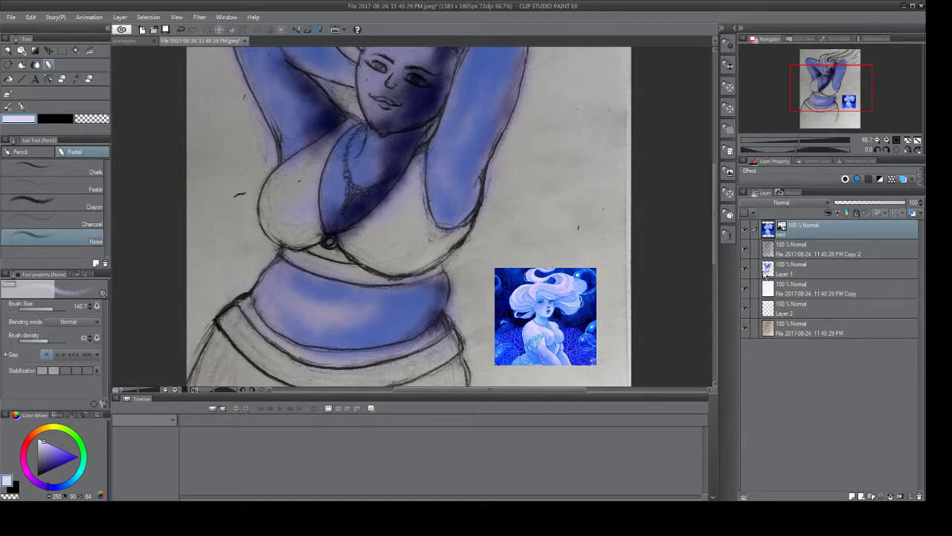
{"action": "left_click", "coordinate": [768, 269]}
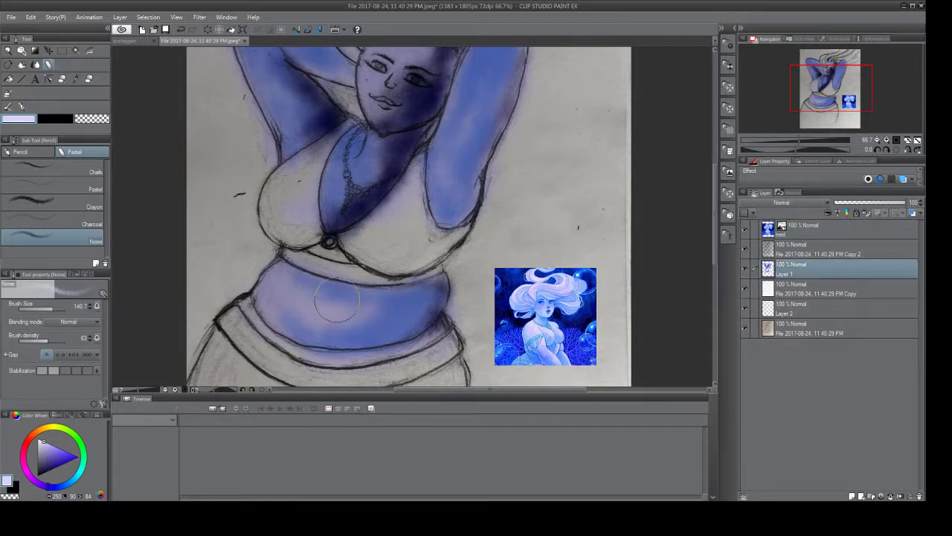
{"action": "mouse_move", "coordinate": [336, 301]}
{"action": "left_mouse_down"}
{"action": "mouse_move", "coordinate": [302, 280]}
{"action": "mouse_move", "coordinate": [280, 296]}
{"action": "mouse_move", "coordinate": [319, 338]}
{"action": "mouse_move", "coordinate": [293, 327]}
{"action": "mouse_move", "coordinate": [380, 328]}
{"action": "mouse_move", "coordinate": [302, 321]}
{"action": "mouse_move", "coordinate": [324, 330]}
{"action": "mouse_move", "coordinate": [285, 317]}
{"action": "mouse_move", "coordinate": [268, 303]}
{"action": "mouse_move", "coordinate": [292, 282]}
{"action": "left_mouse_up"}
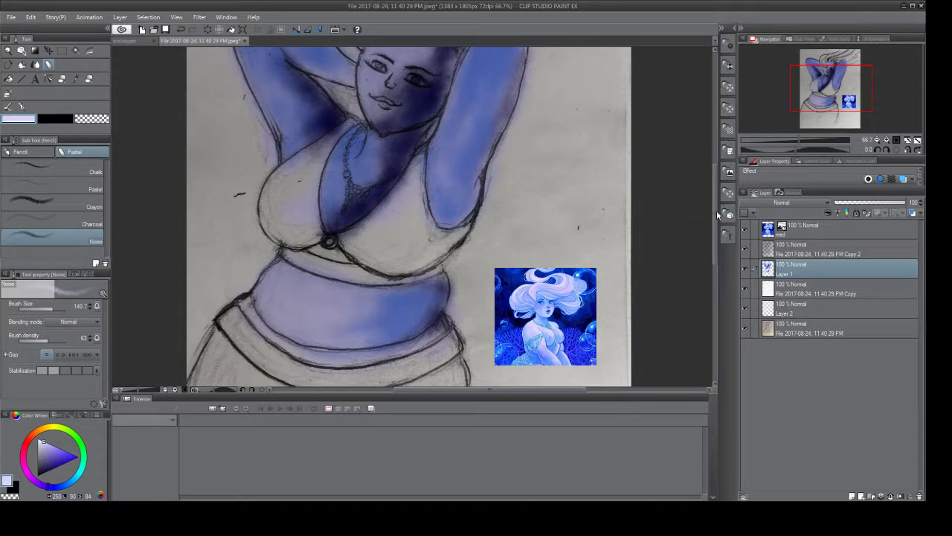
Add pale lavender highlights along the raised arm and the upper edge of the bent arm on Layer 1.
{"action": "scroll", "coordinate": [715, 195], "scroll_direction": "up", "scroll_amount": 5}
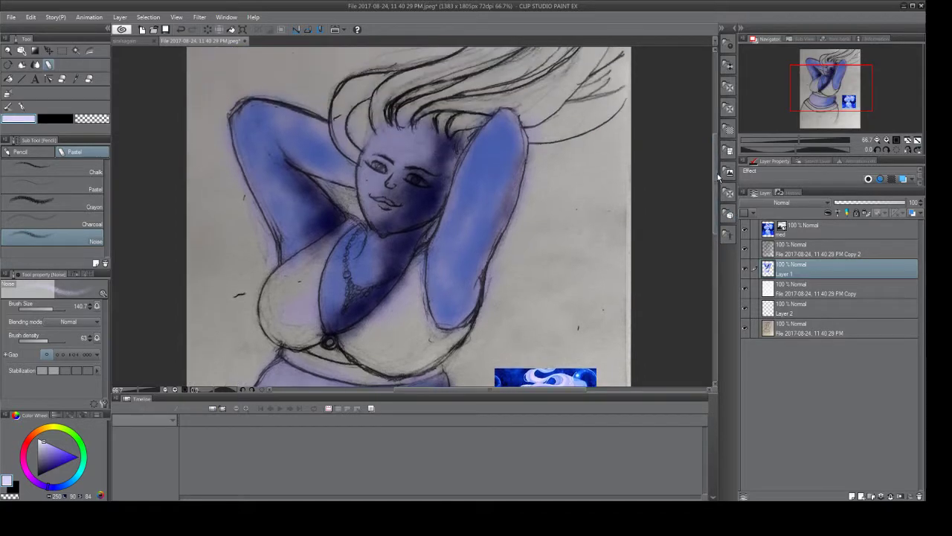
{"action": "mouse_move", "coordinate": [476, 156]}
{"action": "left_mouse_down"}
{"action": "mouse_move", "coordinate": [494, 129]}
{"action": "mouse_move", "coordinate": [473, 195]}
{"action": "mouse_move", "coordinate": [471, 178]}
{"action": "mouse_move", "coordinate": [457, 211]}
{"action": "mouse_move", "coordinate": [474, 163]}
{"action": "mouse_move", "coordinate": [429, 264]}
{"action": "mouse_move", "coordinate": [498, 120]}
{"action": "mouse_move", "coordinate": [450, 275]}
{"action": "mouse_move", "coordinate": [439, 254]}
{"action": "mouse_move", "coordinate": [421, 302]}
{"action": "left_mouse_up"}
{"action": "mouse_move", "coordinate": [298, 137]}
{"action": "left_mouse_down"}
{"action": "mouse_move", "coordinate": [313, 131]}
{"action": "mouse_move", "coordinate": [250, 115]}
{"action": "mouse_move", "coordinate": [257, 108]}
{"action": "mouse_move", "coordinate": [250, 125]}
{"action": "mouse_move", "coordinate": [301, 134]}
{"action": "mouse_move", "coordinate": [279, 94]}
{"action": "mouse_move", "coordinate": [311, 126]}
{"action": "left_mouse_up"}
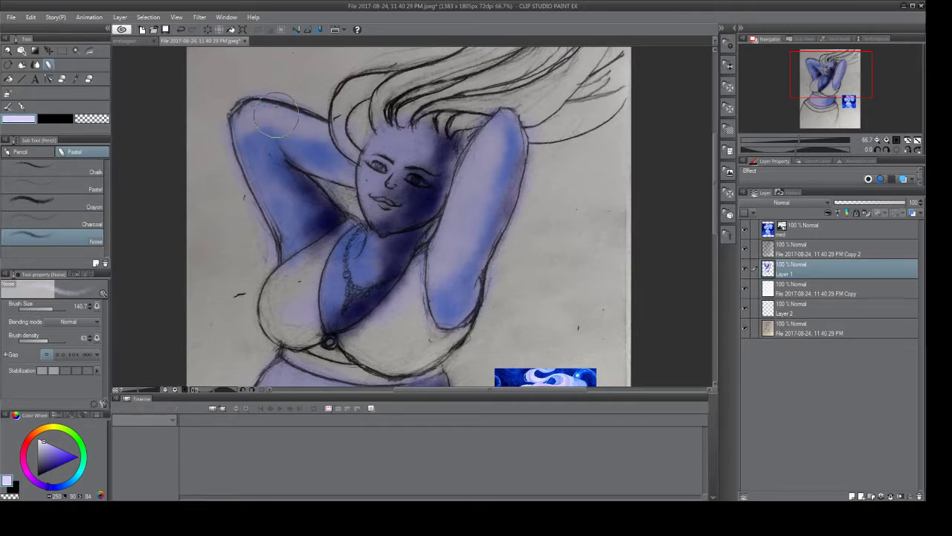
Set the Copy 2 layer's opacity to 78% and paint pale lavender highlights over the raised arm and forehead on it.
{"action": "left_click", "coordinate": [779, 254]}
{"action": "mouse_move", "coordinate": [901, 208]}
{"action": "left_mouse_down"}
{"action": "mouse_move", "coordinate": [882, 203]}
{"action": "mouse_move", "coordinate": [891, 208]}
{"action": "left_mouse_up"}
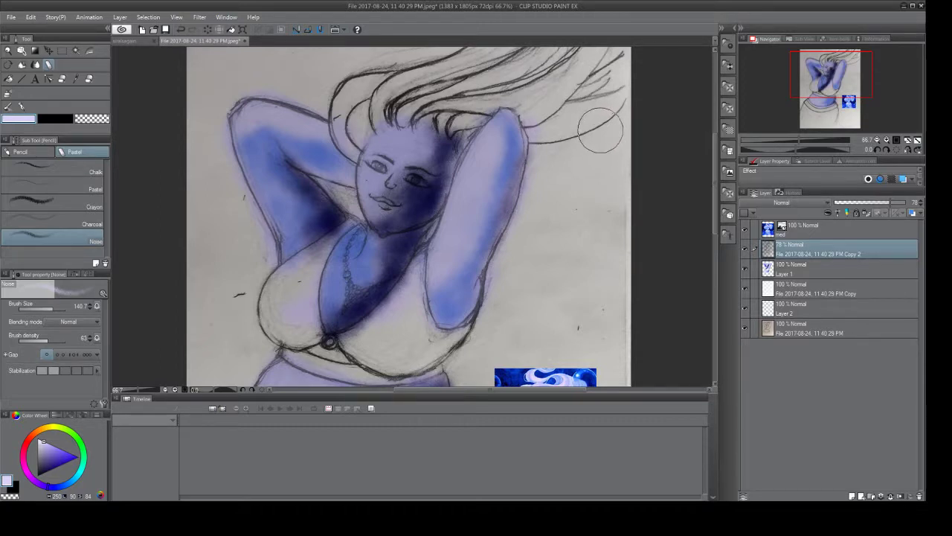
{"action": "mouse_move", "coordinate": [512, 113]}
{"action": "left_mouse_down"}
{"action": "mouse_move", "coordinate": [441, 264]}
{"action": "mouse_move", "coordinate": [456, 242]}
{"action": "mouse_move", "coordinate": [428, 276]}
{"action": "mouse_move", "coordinate": [433, 293]}
{"action": "mouse_move", "coordinate": [459, 266]}
{"action": "mouse_move", "coordinate": [453, 275]}
{"action": "mouse_move", "coordinate": [474, 216]}
{"action": "mouse_move", "coordinate": [460, 191]}
{"action": "mouse_move", "coordinate": [457, 203]}
{"action": "mouse_move", "coordinate": [510, 118]}
{"action": "left_mouse_up"}
{"action": "mouse_move", "coordinate": [394, 137]}
{"action": "left_mouse_down"}
{"action": "mouse_move", "coordinate": [383, 142]}
{"action": "mouse_move", "coordinate": [405, 134]}
{"action": "mouse_move", "coordinate": [408, 148]}
{"action": "mouse_move", "coordinate": [415, 128]}
{"action": "mouse_move", "coordinate": [431, 139]}
{"action": "mouse_move", "coordinate": [409, 160]}
{"action": "mouse_move", "coordinate": [387, 138]}
{"action": "mouse_move", "coordinate": [398, 145]}
{"action": "left_mouse_up"}
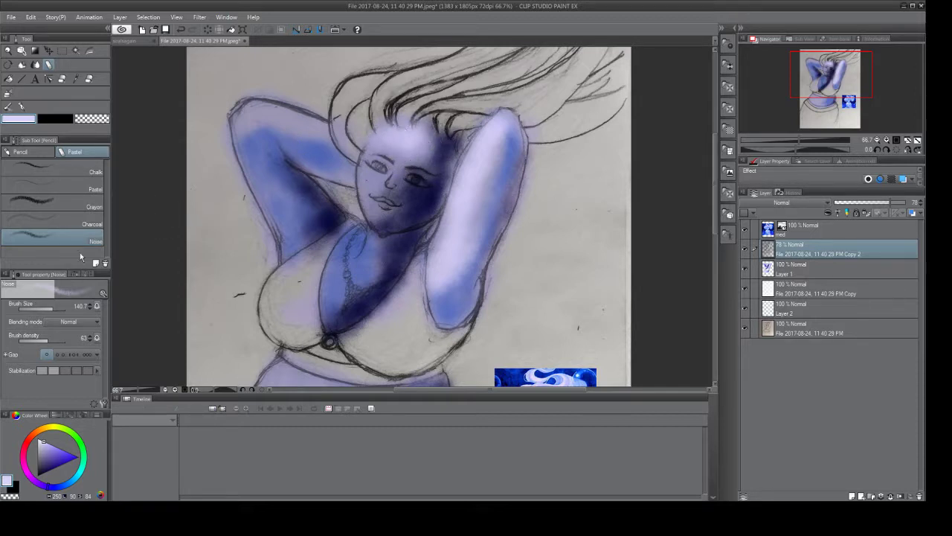
Reduce the Noise brush size to 62.2 and paint pale lavender highlights on the cheek and lit side of the face.
{"action": "left_click_drag", "start_coordinate": [51, 310], "coordinate": [50, 310]}
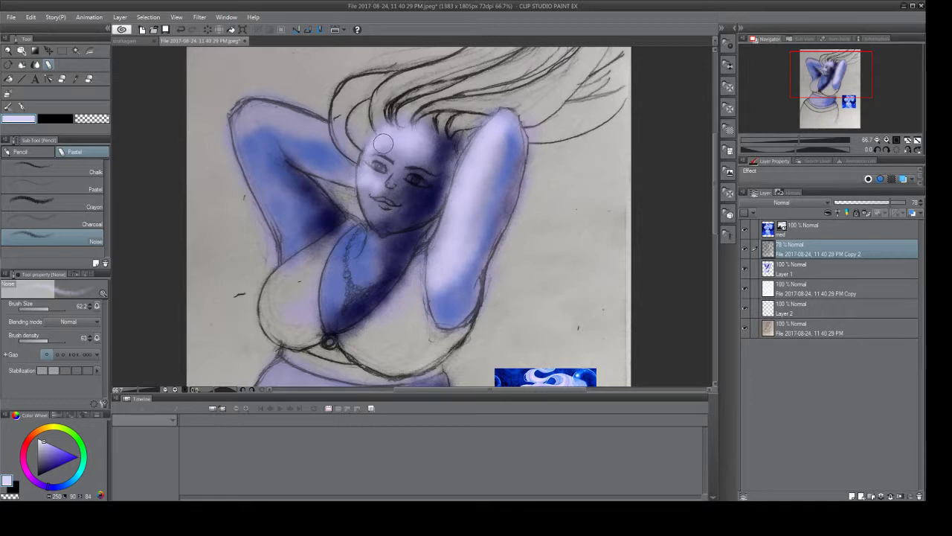
{"action": "left_click_drag", "start_coordinate": [363, 185], "coordinate": [369, 201]}
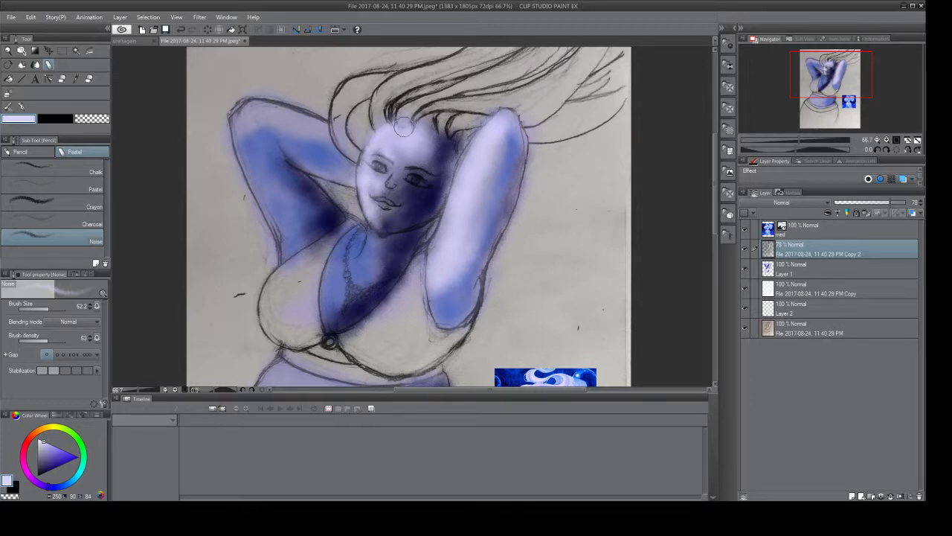
{"action": "left_click_drag", "start_coordinate": [395, 157], "coordinate": [400, 155]}
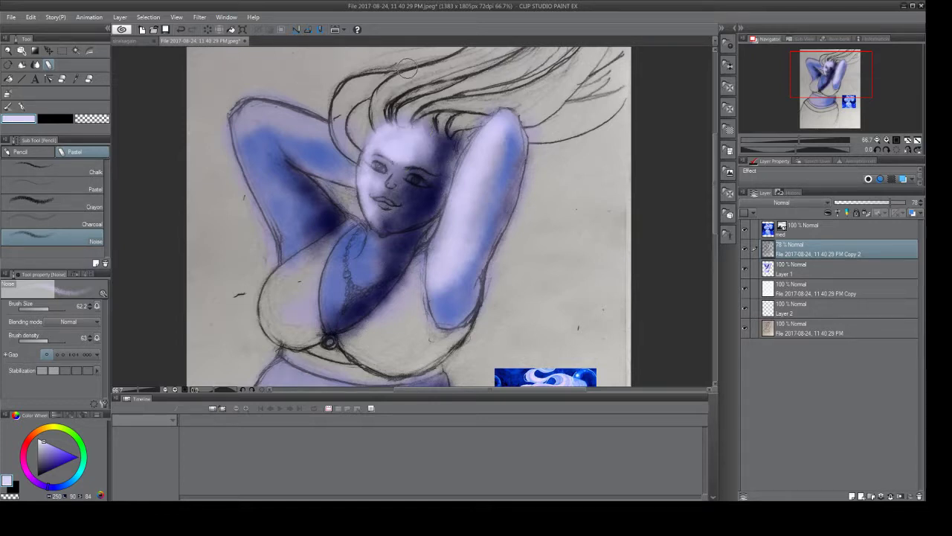
Paint pale lavender highlights along the outer edge, elbow and upper edge of the bent arm on the Copy 2 layer.
{"action": "mouse_move", "coordinate": [244, 110]}
{"action": "left_mouse_down"}
{"action": "mouse_move", "coordinate": [241, 146]}
{"action": "mouse_move", "coordinate": [257, 152]}
{"action": "mouse_move", "coordinate": [256, 100]}
{"action": "mouse_move", "coordinate": [264, 119]}
{"action": "mouse_move", "coordinate": [262, 106]}
{"action": "mouse_move", "coordinate": [294, 115]}
{"action": "mouse_move", "coordinate": [247, 116]}
{"action": "mouse_move", "coordinate": [233, 129]}
{"action": "mouse_move", "coordinate": [244, 156]}
{"action": "left_mouse_up"}
{"action": "mouse_move", "coordinate": [264, 167]}
{"action": "left_mouse_down"}
{"action": "mouse_move", "coordinate": [260, 117]}
{"action": "mouse_move", "coordinate": [262, 161]}
{"action": "mouse_move", "coordinate": [239, 93]}
{"action": "mouse_move", "coordinate": [248, 96]}
{"action": "mouse_move", "coordinate": [238, 116]}
{"action": "mouse_move", "coordinate": [251, 102]}
{"action": "mouse_move", "coordinate": [250, 174]}
{"action": "mouse_move", "coordinate": [241, 126]}
{"action": "mouse_move", "coordinate": [262, 206]}
{"action": "mouse_move", "coordinate": [239, 125]}
{"action": "mouse_move", "coordinate": [241, 138]}
{"action": "mouse_move", "coordinate": [272, 104]}
{"action": "mouse_move", "coordinate": [289, 111]}
{"action": "mouse_move", "coordinate": [276, 103]}
{"action": "mouse_move", "coordinate": [300, 115]}
{"action": "mouse_move", "coordinate": [281, 113]}
{"action": "mouse_move", "coordinate": [292, 122]}
{"action": "mouse_move", "coordinate": [308, 116]}
{"action": "mouse_move", "coordinate": [272, 108]}
{"action": "mouse_move", "coordinate": [312, 114]}
{"action": "mouse_move", "coordinate": [286, 119]}
{"action": "mouse_move", "coordinate": [285, 111]}
{"action": "mouse_move", "coordinate": [318, 126]}
{"action": "left_mouse_up"}
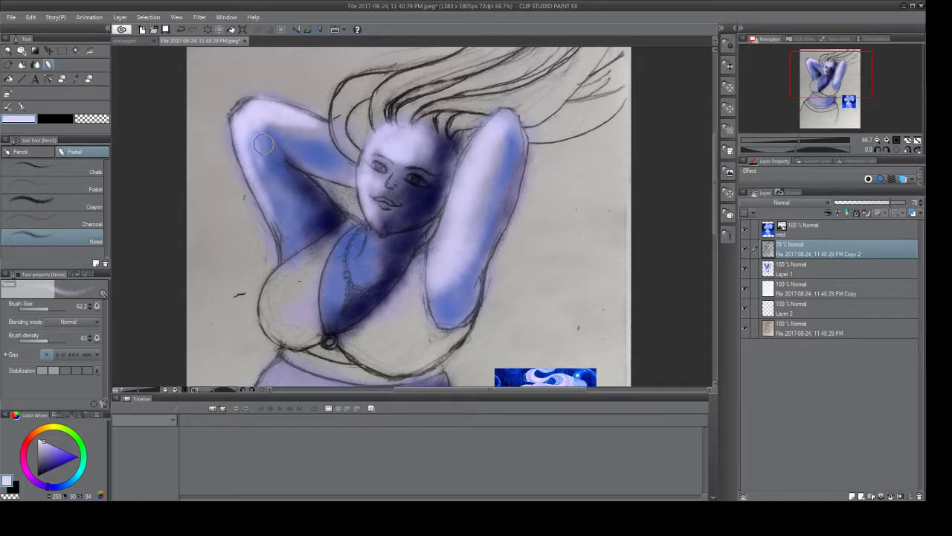
{"action": "mouse_move", "coordinate": [264, 144]}
{"action": "left_mouse_down"}
{"action": "mouse_move", "coordinate": [235, 124]}
{"action": "mouse_move", "coordinate": [257, 189]}
{"action": "mouse_move", "coordinate": [252, 176]}
{"action": "mouse_move", "coordinate": [277, 204]}
{"action": "left_mouse_up"}
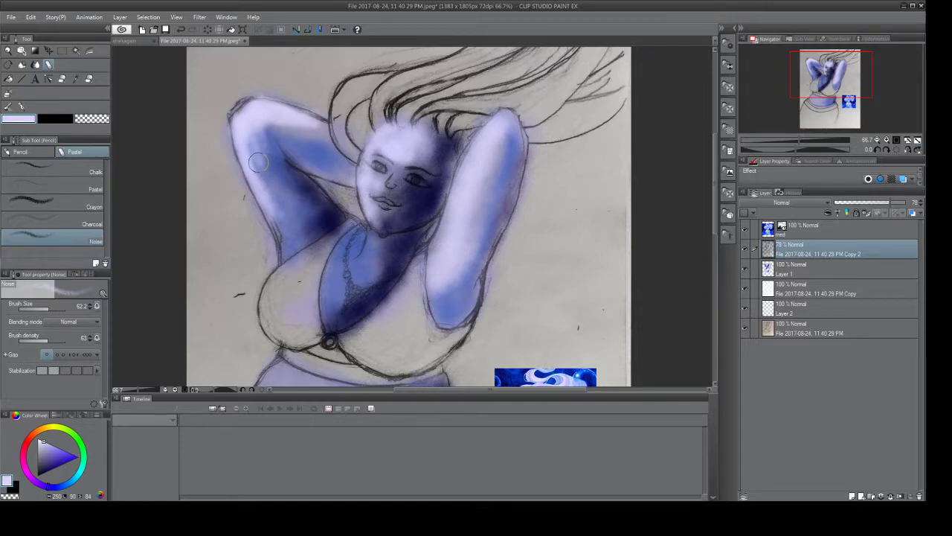
{"action": "left_click_drag", "start_coordinate": [257, 162], "coordinate": [260, 135]}
Sample a medium blue from the figure in the reference picture, using that picture's layer.
{"action": "left_click", "coordinate": [75, 79]}
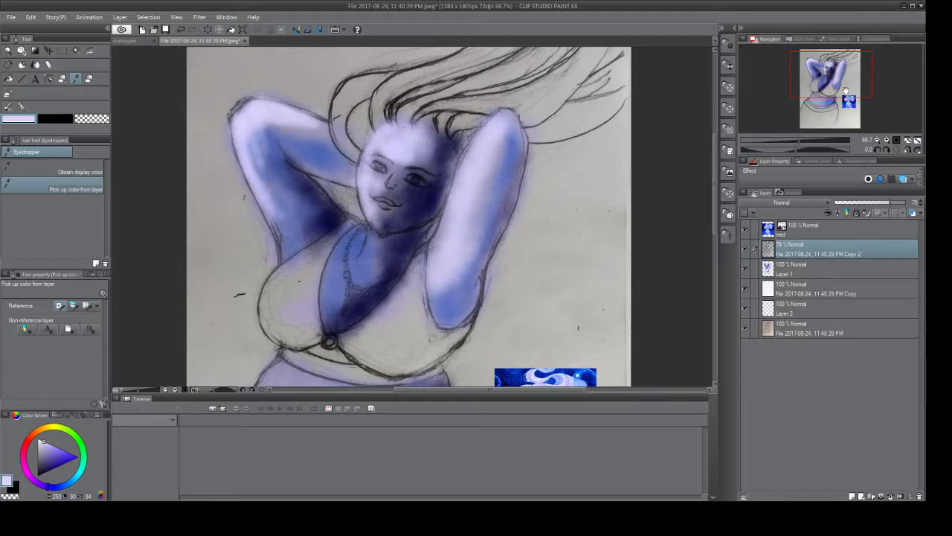
{"action": "left_click_drag", "start_coordinate": [846, 90], "coordinate": [844, 104]}
{"action": "left_click", "coordinate": [561, 344]}
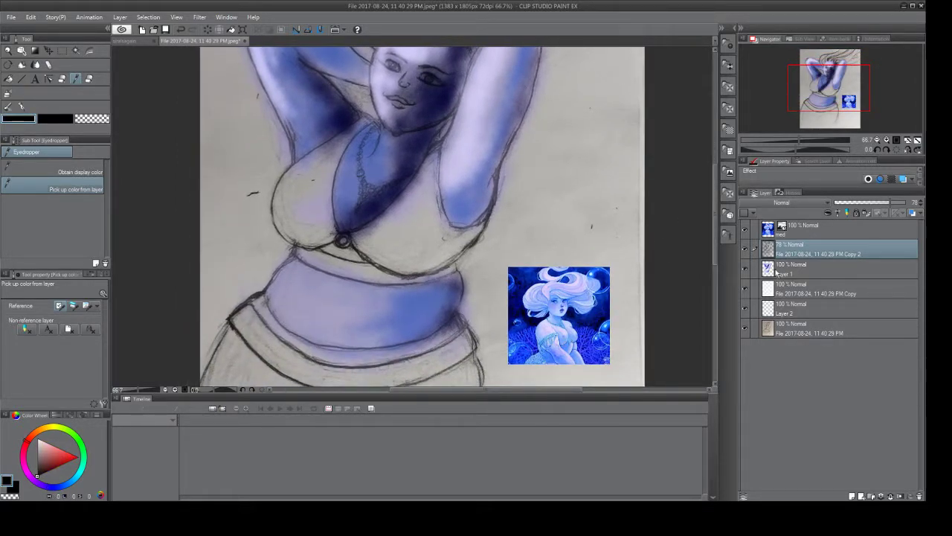
{"action": "left_click", "coordinate": [766, 235]}
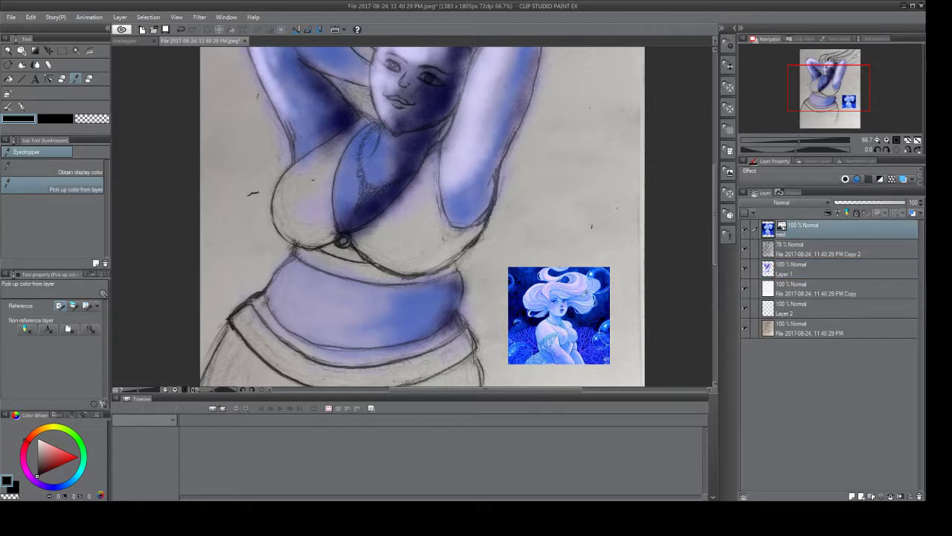
{"action": "left_click", "coordinate": [563, 338]}
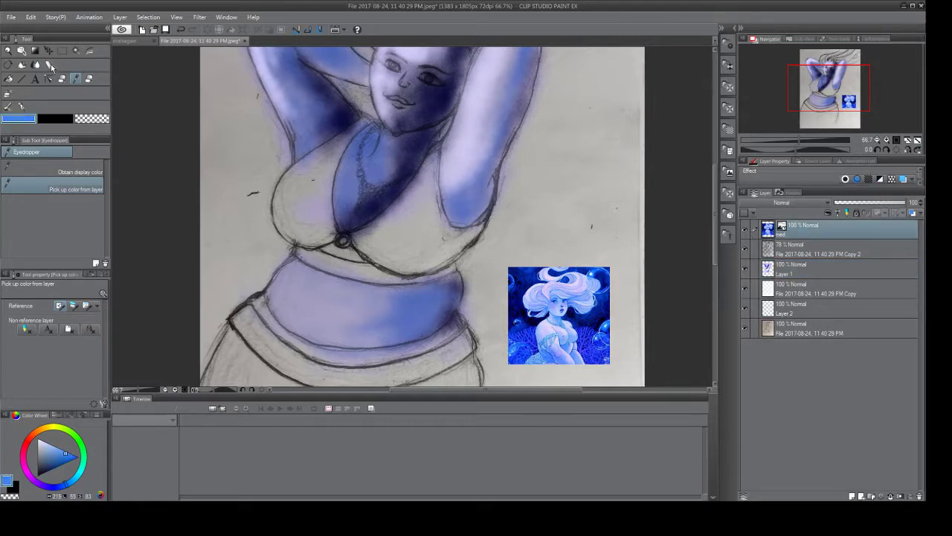
Paint the sampled blue over the chest and neckline on Layer 1 with the Noise pastel brush at size 127.
{"action": "left_click", "coordinate": [49, 65]}
{"action": "left_click", "coordinate": [769, 273]}
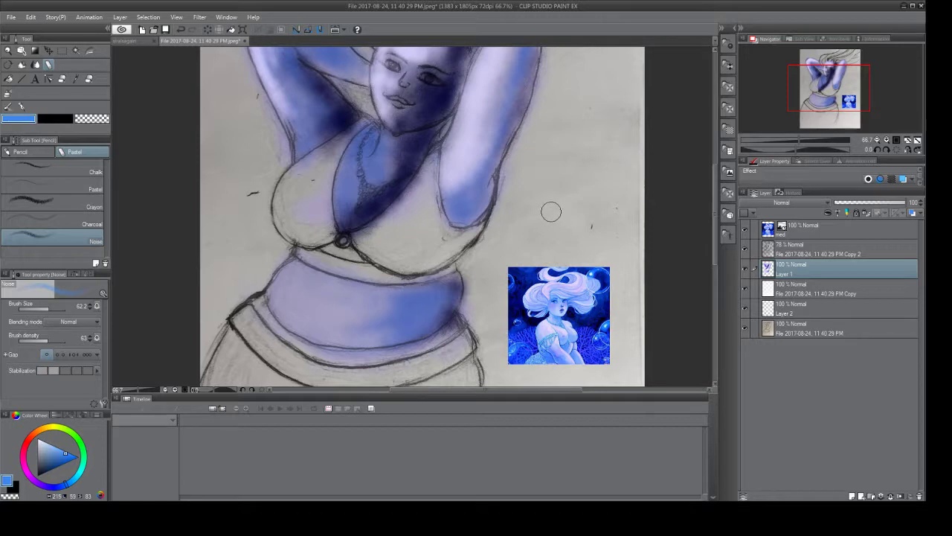
{"action": "left_click_drag", "start_coordinate": [50, 307], "coordinate": [59, 299]}
{"action": "mouse_move", "coordinate": [407, 152]}
{"action": "left_mouse_down"}
{"action": "mouse_move", "coordinate": [385, 189]}
{"action": "mouse_move", "coordinate": [416, 147]}
{"action": "mouse_move", "coordinate": [355, 203]}
{"action": "mouse_move", "coordinate": [393, 181]}
{"action": "mouse_move", "coordinate": [347, 212]}
{"action": "mouse_move", "coordinate": [386, 165]}
{"action": "mouse_move", "coordinate": [418, 148]}
{"action": "mouse_move", "coordinate": [385, 160]}
{"action": "mouse_move", "coordinate": [382, 139]}
{"action": "mouse_move", "coordinate": [375, 171]}
{"action": "mouse_move", "coordinate": [377, 134]}
{"action": "mouse_move", "coordinate": [356, 176]}
{"action": "mouse_move", "coordinate": [337, 180]}
{"action": "mouse_move", "coordinate": [348, 198]}
{"action": "mouse_move", "coordinate": [384, 168]}
{"action": "mouse_move", "coordinate": [367, 140]}
{"action": "mouse_move", "coordinate": [360, 160]}
{"action": "mouse_move", "coordinate": [388, 153]}
{"action": "mouse_move", "coordinate": [371, 180]}
{"action": "mouse_move", "coordinate": [376, 189]}
{"action": "mouse_move", "coordinate": [387, 177]}
{"action": "mouse_move", "coordinate": [357, 205]}
{"action": "left_mouse_up"}
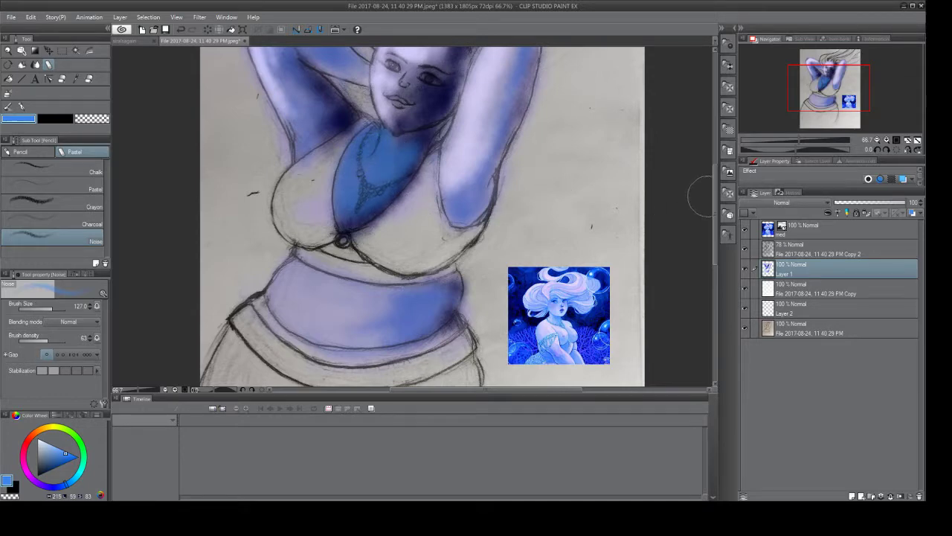
Paint medium blue over the shaded side of the face and along the raised arm on Layer 1, checking the paint without the Copy 2 layer.
{"action": "left_click_drag", "start_coordinate": [715, 192], "coordinate": [715, 158]}
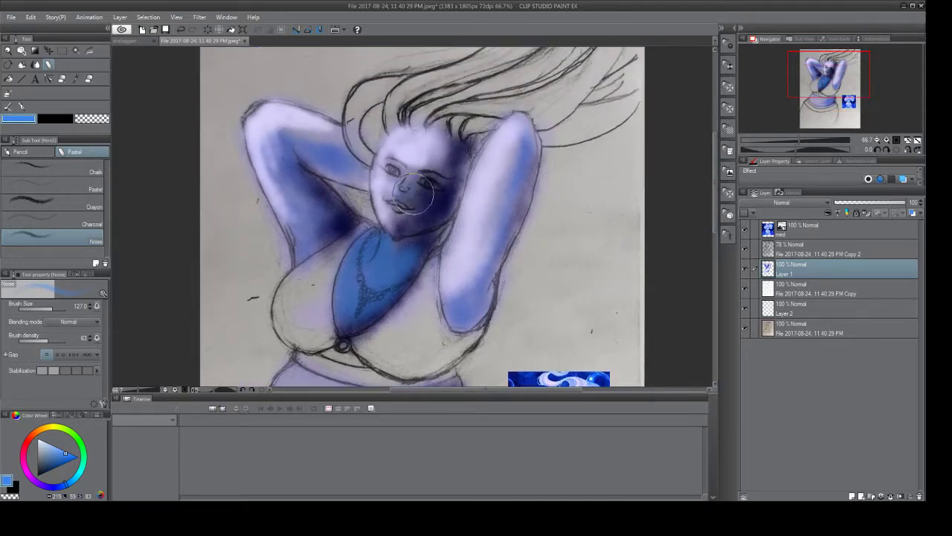
{"action": "mouse_move", "coordinate": [417, 203]}
{"action": "left_mouse_down"}
{"action": "mouse_move", "coordinate": [448, 160]}
{"action": "mouse_move", "coordinate": [439, 190]}
{"action": "mouse_move", "coordinate": [399, 224]}
{"action": "mouse_move", "coordinate": [400, 157]}
{"action": "mouse_move", "coordinate": [446, 166]}
{"action": "mouse_move", "coordinate": [442, 191]}
{"action": "mouse_move", "coordinate": [417, 223]}
{"action": "mouse_move", "coordinate": [442, 200]}
{"action": "mouse_move", "coordinate": [396, 215]}
{"action": "mouse_move", "coordinate": [385, 163]}
{"action": "mouse_move", "coordinate": [402, 132]}
{"action": "mouse_move", "coordinate": [407, 182]}
{"action": "mouse_move", "coordinate": [408, 148]}
{"action": "mouse_move", "coordinate": [434, 159]}
{"action": "mouse_move", "coordinate": [443, 140]}
{"action": "mouse_move", "coordinate": [455, 162]}
{"action": "mouse_move", "coordinate": [440, 207]}
{"action": "mouse_move", "coordinate": [462, 162]}
{"action": "mouse_move", "coordinate": [419, 221]}
{"action": "mouse_move", "coordinate": [439, 202]}
{"action": "mouse_move", "coordinate": [424, 209]}
{"action": "mouse_move", "coordinate": [421, 189]}
{"action": "mouse_move", "coordinate": [427, 145]}
{"action": "mouse_move", "coordinate": [440, 145]}
{"action": "mouse_move", "coordinate": [438, 157]}
{"action": "mouse_move", "coordinate": [407, 147]}
{"action": "mouse_move", "coordinate": [446, 148]}
{"action": "mouse_move", "coordinate": [417, 145]}
{"action": "left_mouse_up"}
{"action": "left_click", "coordinate": [745, 250]}
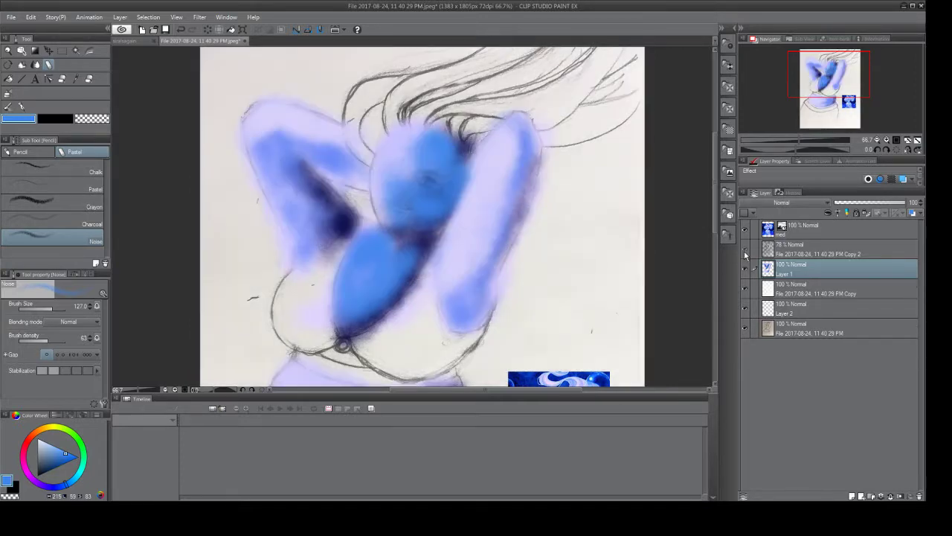
{"action": "left_click", "coordinate": [745, 250]}
{"action": "mouse_move", "coordinate": [418, 141]}
{"action": "left_mouse_down"}
{"action": "mouse_move", "coordinate": [441, 151]}
{"action": "mouse_move", "coordinate": [407, 139]}
{"action": "mouse_move", "coordinate": [450, 152]}
{"action": "mouse_move", "coordinate": [419, 224]}
{"action": "mouse_move", "coordinate": [433, 212]}
{"action": "mouse_move", "coordinate": [393, 224]}
{"action": "mouse_move", "coordinate": [424, 222]}
{"action": "mouse_move", "coordinate": [376, 223]}
{"action": "left_mouse_up"}
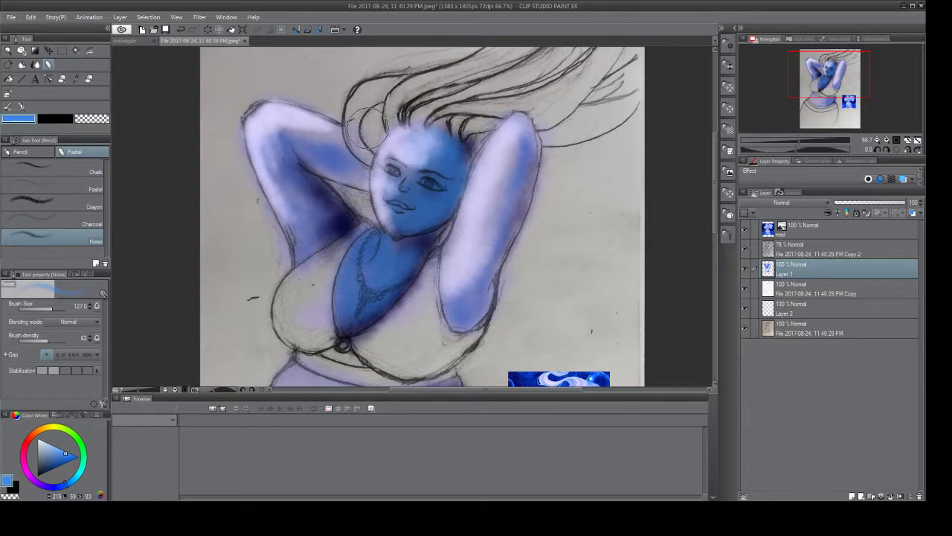
{"action": "left_click_drag", "start_coordinate": [366, 123], "coordinate": [347, 134]}
{"action": "mouse_move", "coordinate": [515, 126]}
{"action": "left_mouse_down"}
{"action": "mouse_move", "coordinate": [461, 204]}
{"action": "mouse_move", "coordinate": [441, 301]}
{"action": "mouse_move", "coordinate": [447, 292]}
{"action": "mouse_move", "coordinate": [450, 314]}
{"action": "mouse_move", "coordinate": [494, 255]}
{"action": "mouse_move", "coordinate": [459, 297]}
{"action": "mouse_move", "coordinate": [509, 199]}
{"action": "mouse_move", "coordinate": [476, 253]}
{"action": "mouse_move", "coordinate": [523, 134]}
{"action": "mouse_move", "coordinate": [475, 237]}
{"action": "mouse_move", "coordinate": [478, 250]}
{"action": "mouse_move", "coordinate": [489, 246]}
{"action": "mouse_move", "coordinate": [462, 257]}
{"action": "mouse_move", "coordinate": [467, 267]}
{"action": "mouse_move", "coordinate": [487, 249]}
{"action": "mouse_move", "coordinate": [457, 324]}
{"action": "mouse_move", "coordinate": [485, 297]}
{"action": "left_mouse_up"}
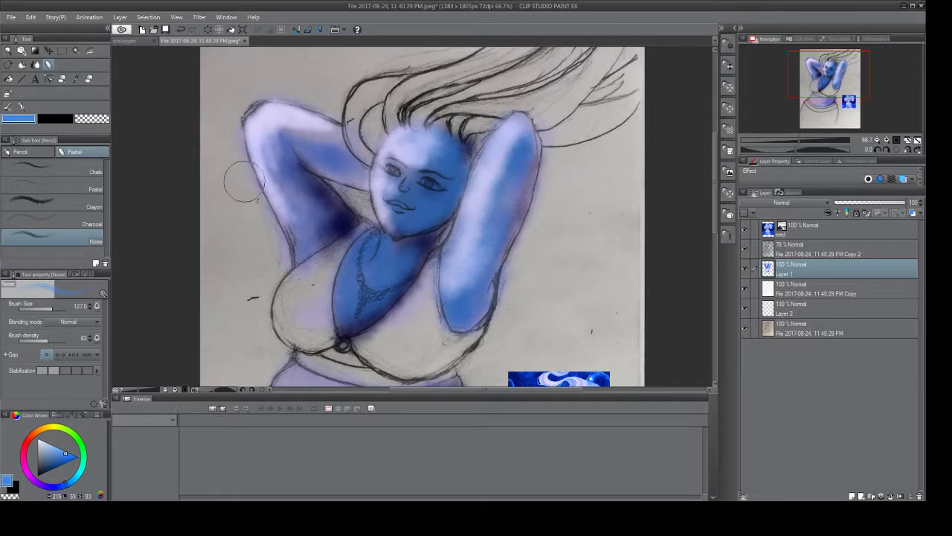
Sample a more saturated blue from the shaded part of the figure in the reference picture, using that picture's layer.
{"action": "left_click", "coordinate": [76, 51]}
{"action": "left_click", "coordinate": [76, 79]}
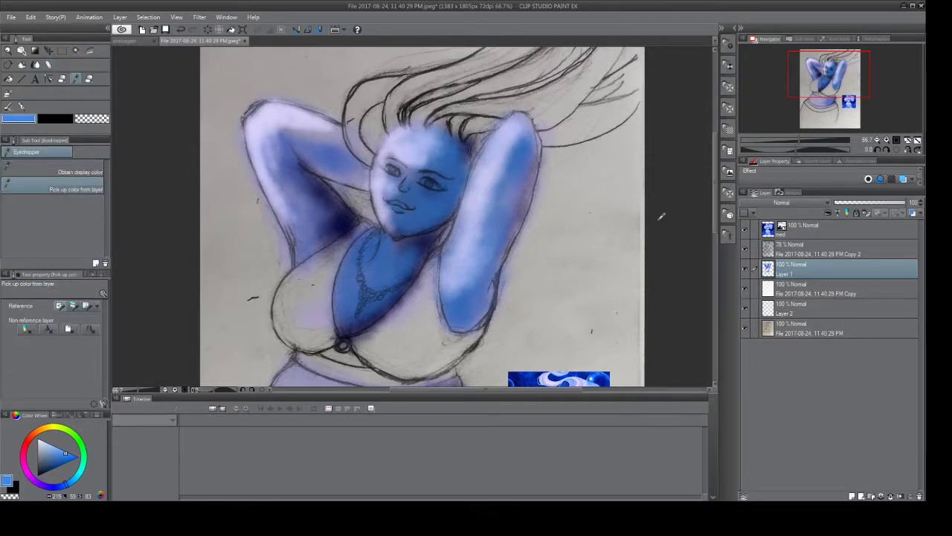
{"action": "left_click", "coordinate": [764, 229]}
{"action": "left_click_drag", "start_coordinate": [833, 101], "coordinate": [834, 113]}
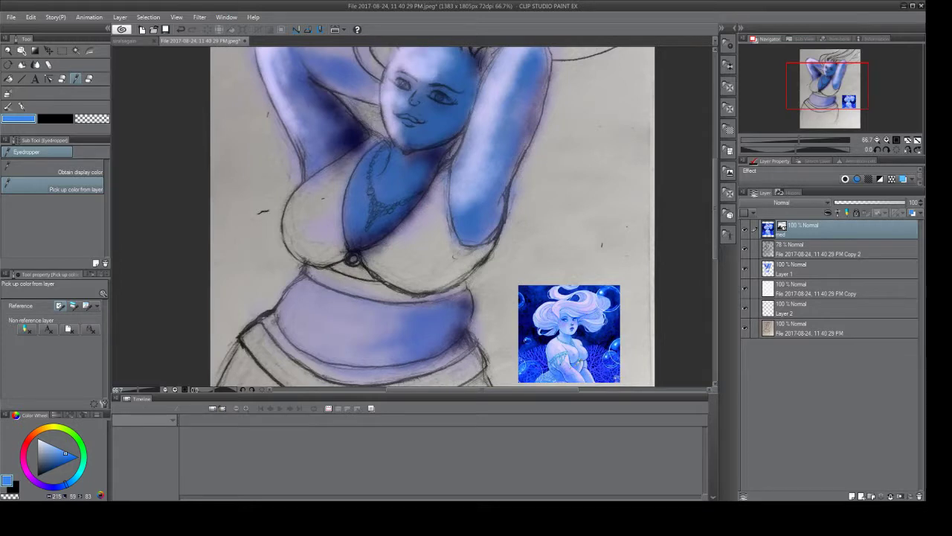
{"action": "left_click", "coordinate": [574, 359]}
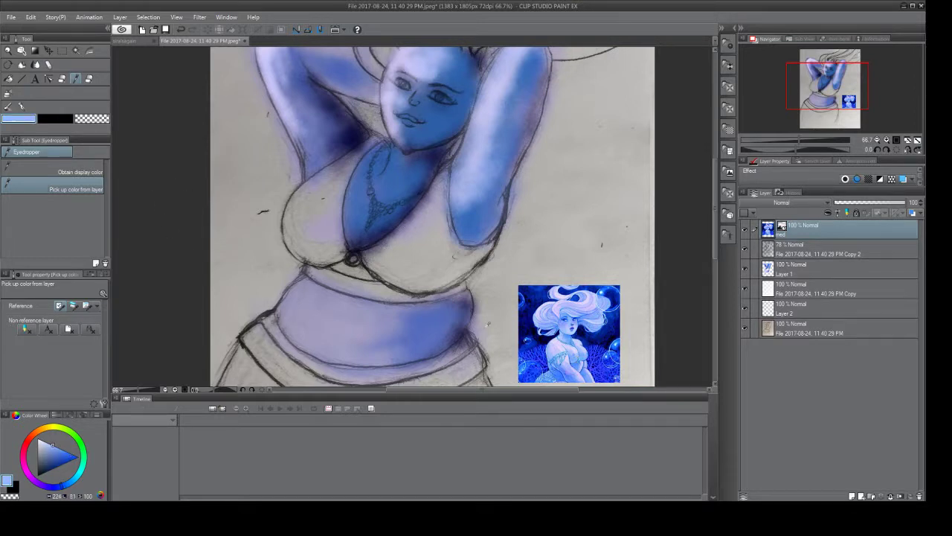
{"action": "left_click", "coordinate": [577, 362]}
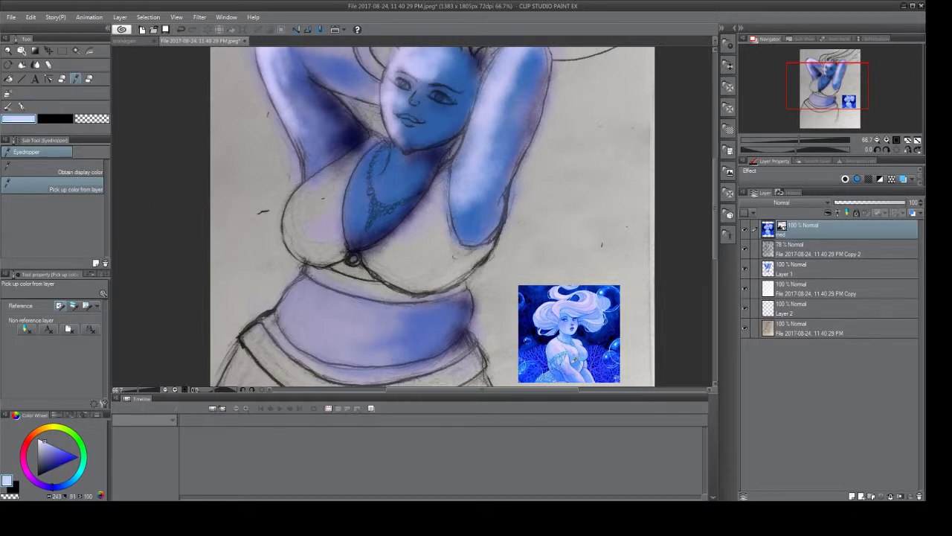
{"action": "left_click", "coordinate": [579, 361]}
{"action": "left_click", "coordinate": [577, 360]}
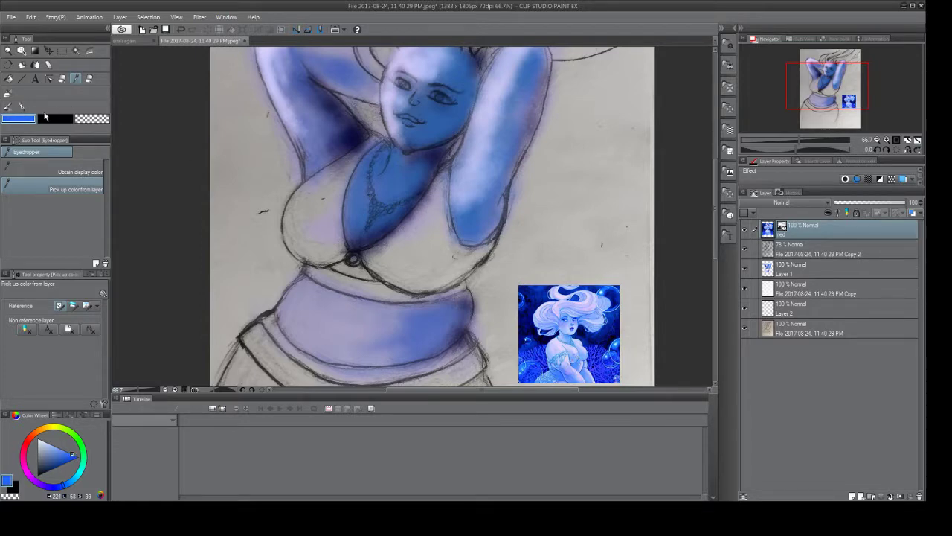
Paint the saturated blue over the shaded side of the belly and the chest on Layer 1 with the Noise pastel brush.
{"action": "left_click", "coordinate": [48, 65]}
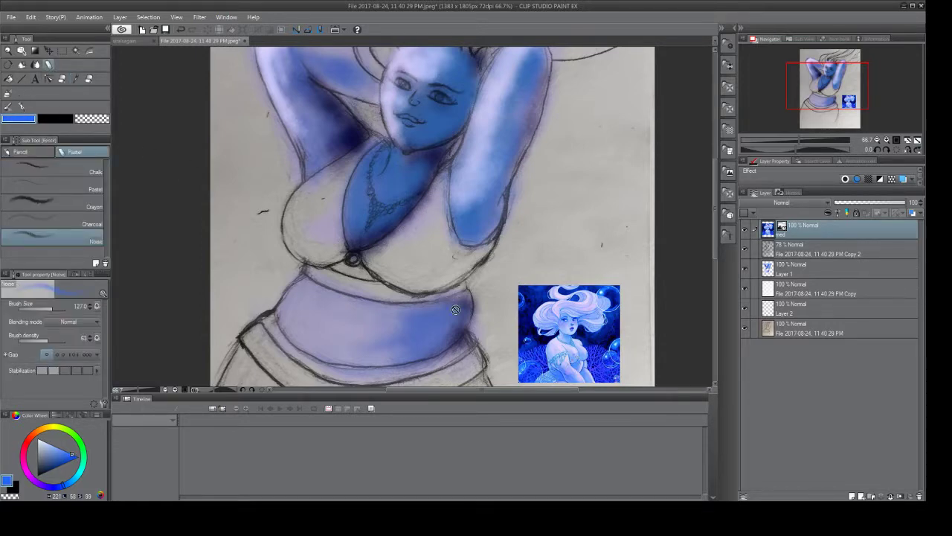
{"action": "left_click", "coordinate": [804, 268]}
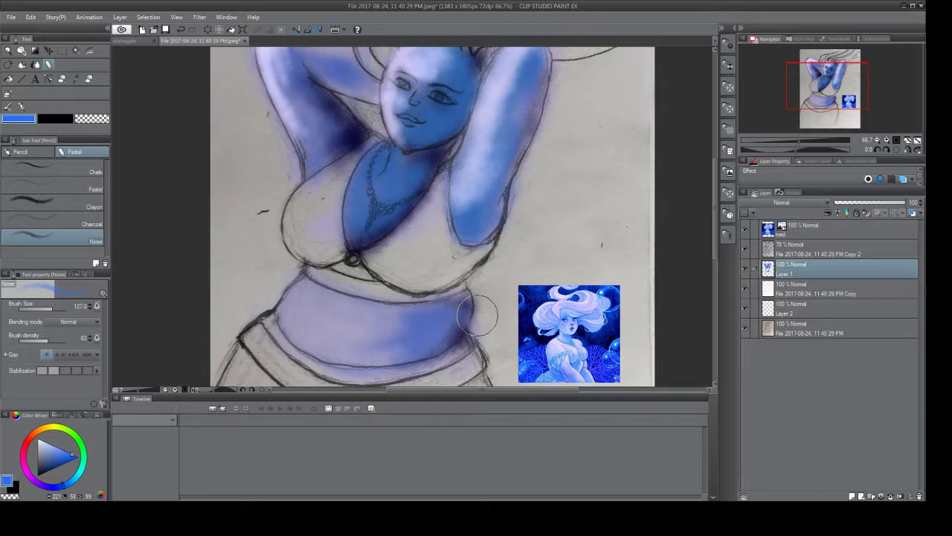
{"action": "mouse_move", "coordinate": [444, 320]}
{"action": "left_mouse_down"}
{"action": "mouse_move", "coordinate": [406, 332]}
{"action": "mouse_move", "coordinate": [440, 340]}
{"action": "mouse_move", "coordinate": [395, 356]}
{"action": "mouse_move", "coordinate": [425, 348]}
{"action": "mouse_move", "coordinate": [444, 310]}
{"action": "mouse_move", "coordinate": [396, 313]}
{"action": "left_mouse_up"}
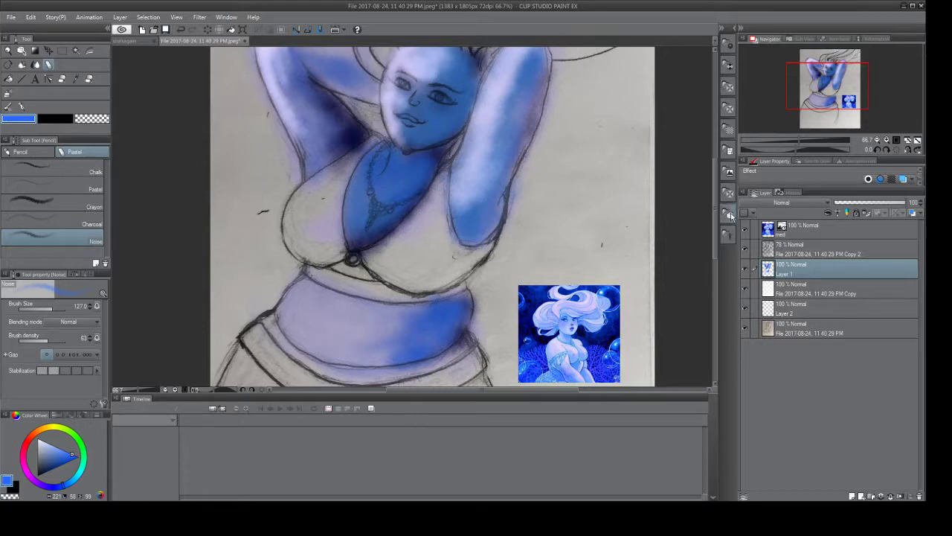
Sample a light blue from the figure's skin in the reference picture, using that picture's layer.
{"action": "left_click_drag", "start_coordinate": [719, 220], "coordinate": [719, 216]}
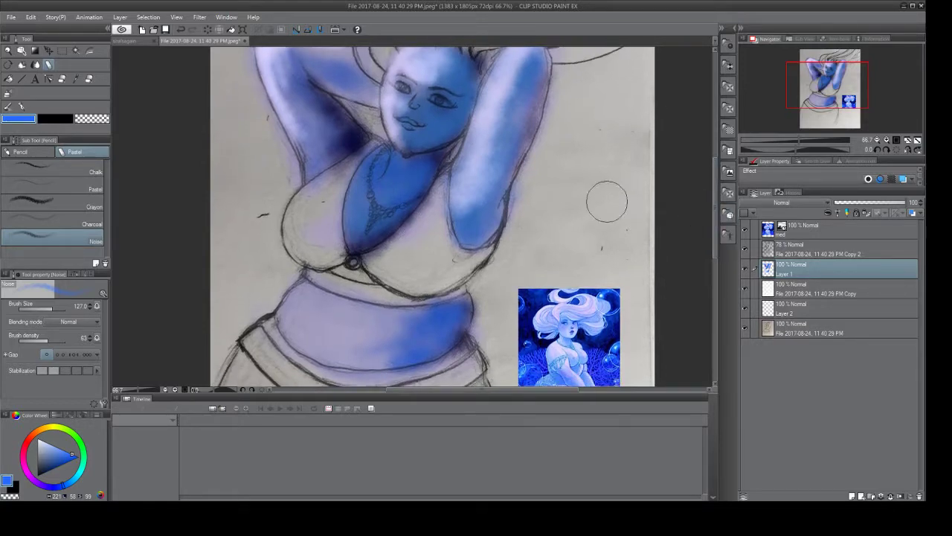
{"action": "left_click", "coordinate": [78, 81]}
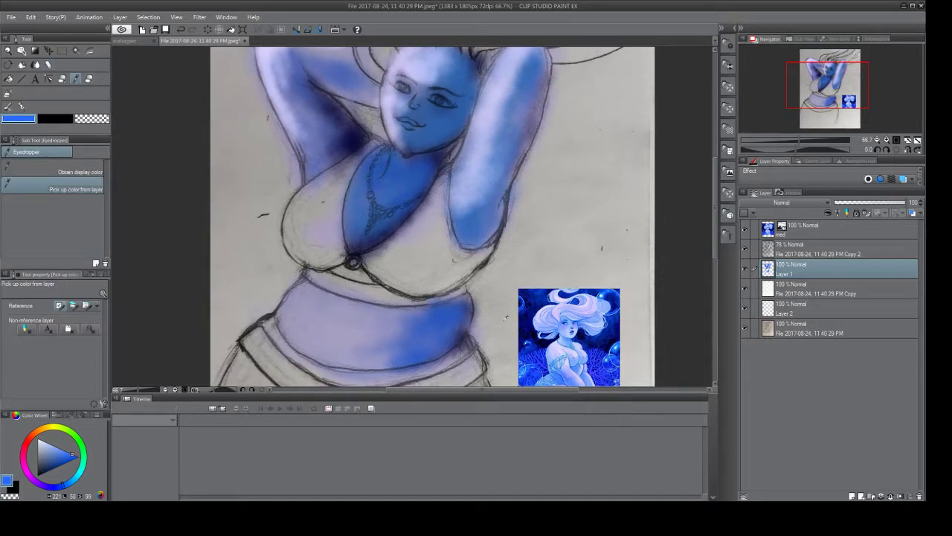
{"action": "key", "text": "c"}
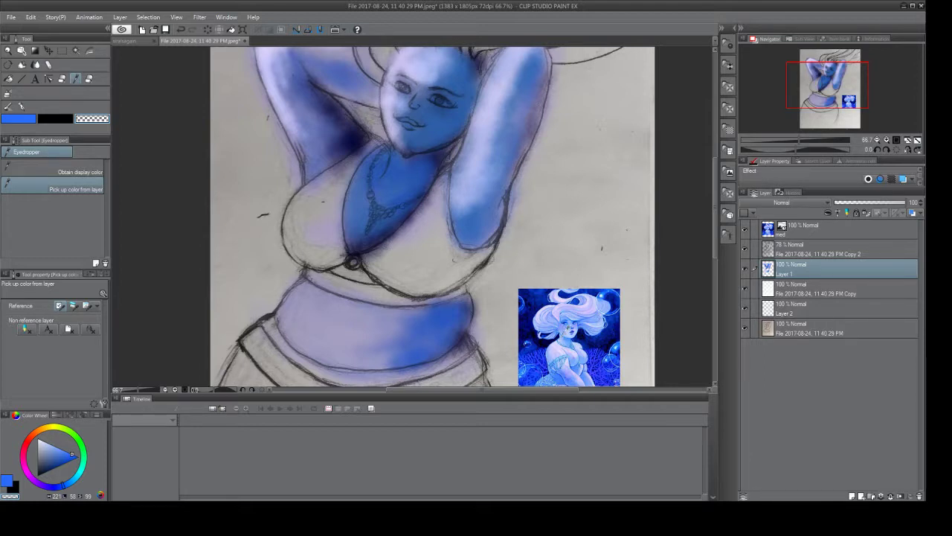
{"action": "left_click", "coordinate": [807, 230]}
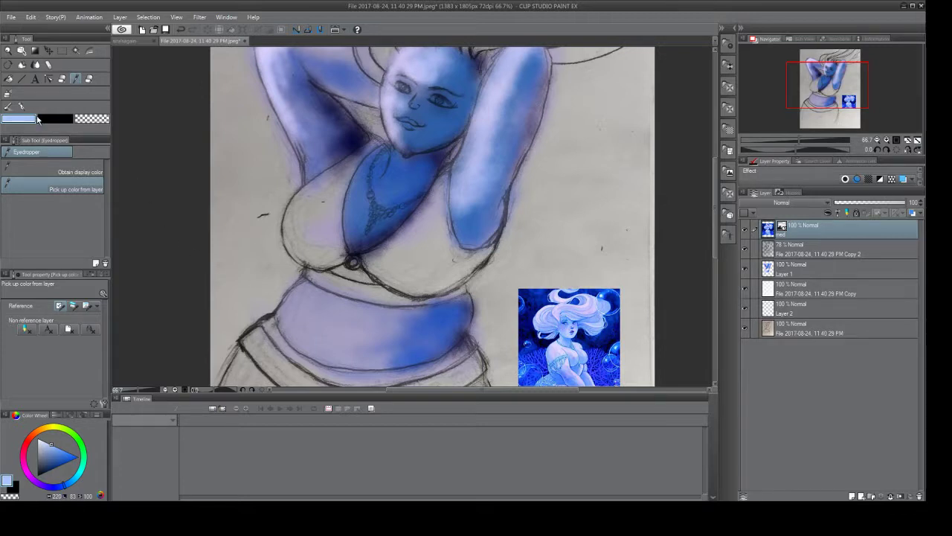
Paint light blue highlights over the chest around the necklace on Layer 1 with the Noise pastel brush, undoing the excess strokes.
{"action": "key", "text": "p"}
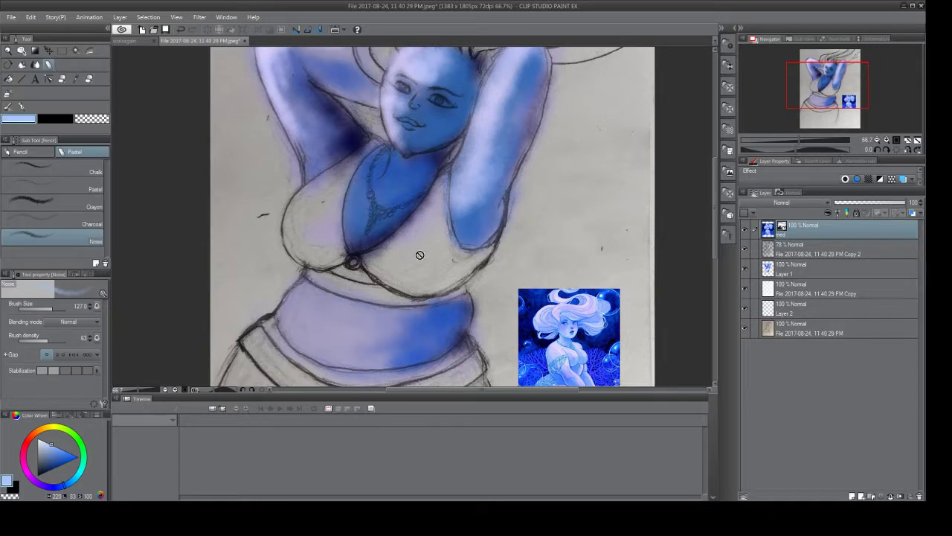
{"action": "left_click", "coordinate": [776, 266]}
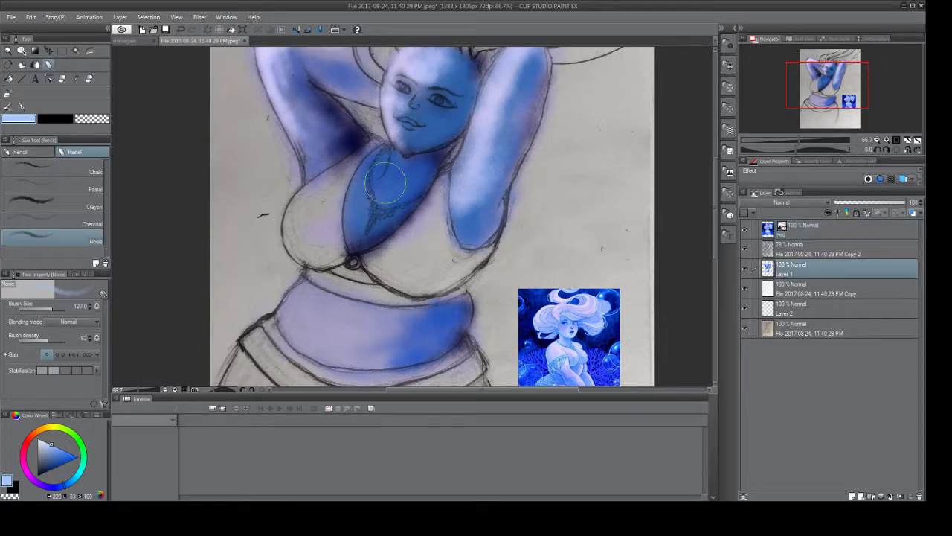
{"action": "mouse_move", "coordinate": [374, 167]}
{"action": "left_mouse_down"}
{"action": "mouse_move", "coordinate": [372, 158]}
{"action": "mouse_move", "coordinate": [376, 187]}
{"action": "mouse_move", "coordinate": [390, 177]}
{"action": "mouse_move", "coordinate": [384, 192]}
{"action": "mouse_move", "coordinate": [395, 162]}
{"action": "mouse_move", "coordinate": [382, 155]}
{"action": "mouse_move", "coordinate": [363, 217]}
{"action": "mouse_move", "coordinate": [360, 203]}
{"action": "left_mouse_up"}
{"action": "mouse_move", "coordinate": [398, 181]}
{"action": "left_mouse_down"}
{"action": "mouse_move", "coordinate": [387, 216]}
{"action": "mouse_move", "coordinate": [391, 208]}
{"action": "mouse_move", "coordinate": [371, 229]}
{"action": "left_mouse_up"}
{"action": "key", "text": "ctrl+z"}
{"action": "key", "text": "ctrl+z"}
{"action": "key", "text": "ctrl+z"}
{"action": "key", "text": "ctrl+z"}
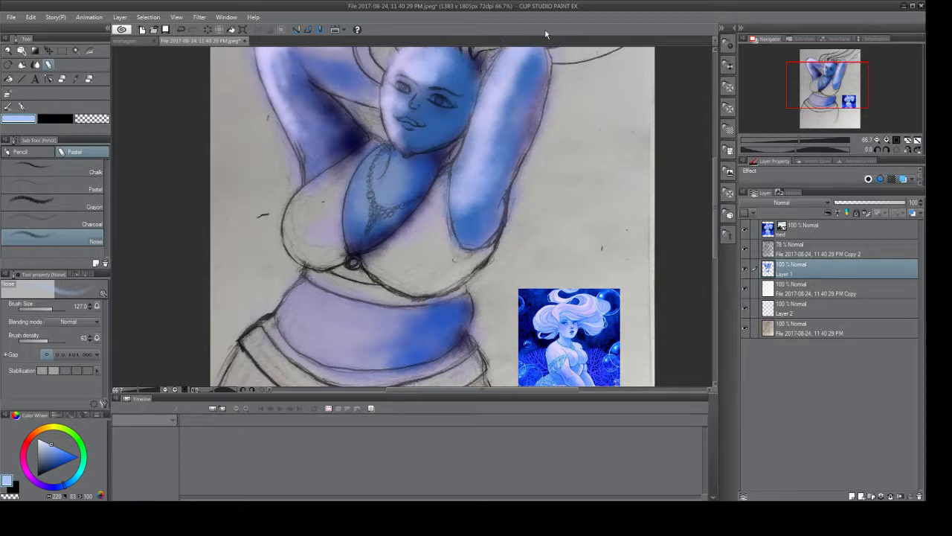
Try to erase the grey over the bra cup beside the necklace on the Copy 2 sketch layer with the Soft eraser, and undo it.
{"action": "scroll", "coordinate": [699, 212], "scroll_direction": "up", "scroll_amount": 3}
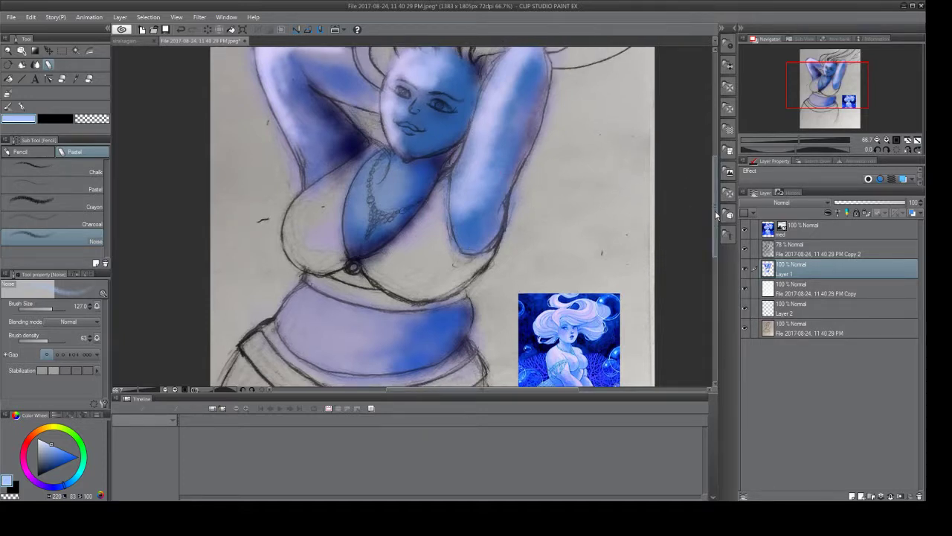
{"action": "left_click", "coordinate": [768, 251]}
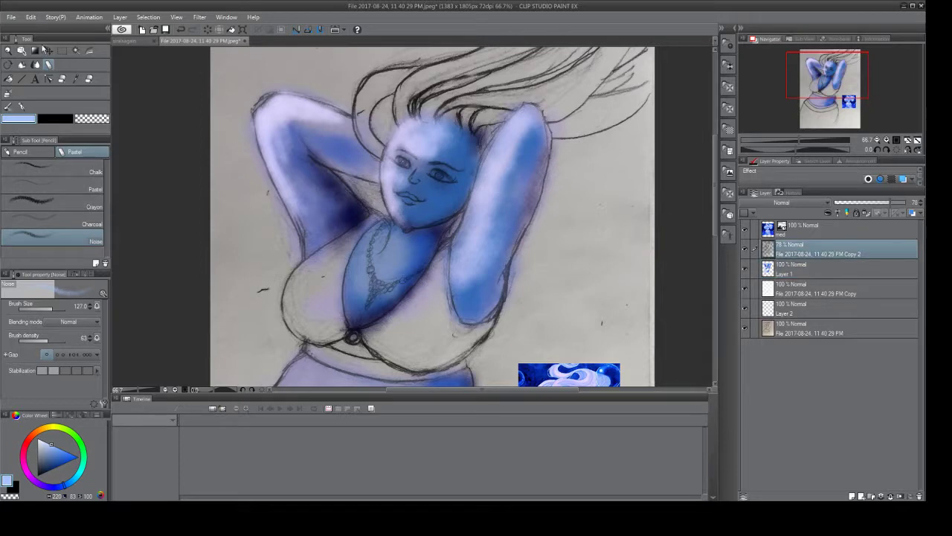
{"action": "left_click", "coordinate": [61, 79]}
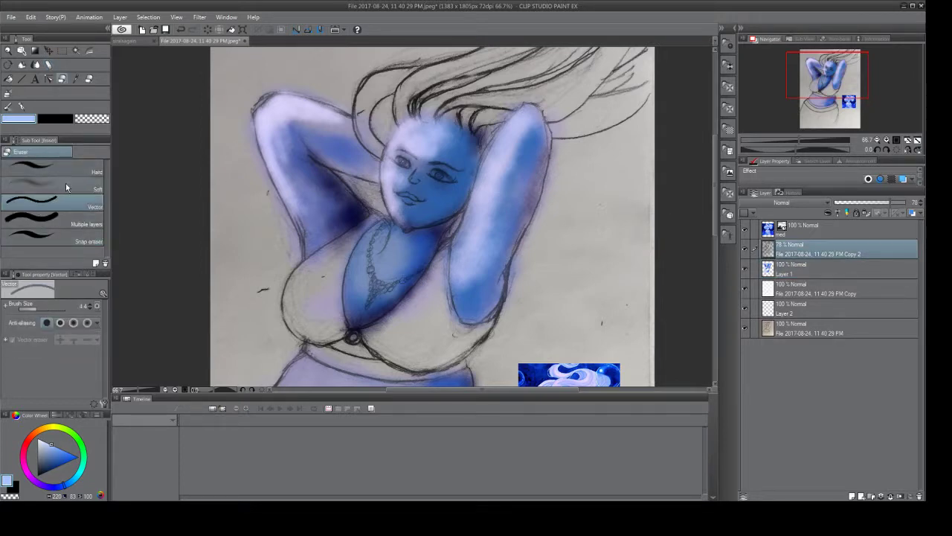
{"action": "left_click", "coordinate": [66, 183]}
{"action": "mouse_move", "coordinate": [290, 125]}
{"action": "left_mouse_down"}
{"action": "mouse_move", "coordinate": [269, 146]}
{"action": "mouse_move", "coordinate": [285, 159]}
{"action": "mouse_move", "coordinate": [292, 192]}
{"action": "mouse_move", "coordinate": [296, 182]}
{"action": "mouse_move", "coordinate": [307, 193]}
{"action": "mouse_move", "coordinate": [305, 156]}
{"action": "mouse_move", "coordinate": [326, 199]}
{"action": "mouse_move", "coordinate": [309, 164]}
{"action": "mouse_move", "coordinate": [345, 201]}
{"action": "mouse_move", "coordinate": [343, 239]}
{"action": "mouse_move", "coordinate": [358, 225]}
{"action": "mouse_move", "coordinate": [291, 310]}
{"action": "mouse_move", "coordinate": [303, 275]}
{"action": "mouse_move", "coordinate": [322, 287]}
{"action": "mouse_move", "coordinate": [327, 321]}
{"action": "mouse_move", "coordinate": [336, 252]}
{"action": "mouse_move", "coordinate": [317, 287]}
{"action": "mouse_move", "coordinate": [370, 220]}
{"action": "mouse_move", "coordinate": [304, 299]}
{"action": "mouse_move", "coordinate": [306, 327]}
{"action": "mouse_move", "coordinate": [334, 328]}
{"action": "mouse_move", "coordinate": [321, 322]}
{"action": "mouse_move", "coordinate": [332, 277]}
{"action": "mouse_move", "coordinate": [322, 319]}
{"action": "mouse_move", "coordinate": [316, 298]}
{"action": "mouse_move", "coordinate": [291, 298]}
{"action": "mouse_move", "coordinate": [348, 253]}
{"action": "mouse_move", "coordinate": [363, 218]}
{"action": "mouse_move", "coordinate": [271, 297]}
{"action": "mouse_move", "coordinate": [297, 298]}
{"action": "left_mouse_up"}
{"action": "key", "text": "ctrl+z"}
{"action": "key", "text": "ctrl+z"}
{"action": "key", "text": "ctrl+z"}
{"action": "key", "text": "ctrl+z"}
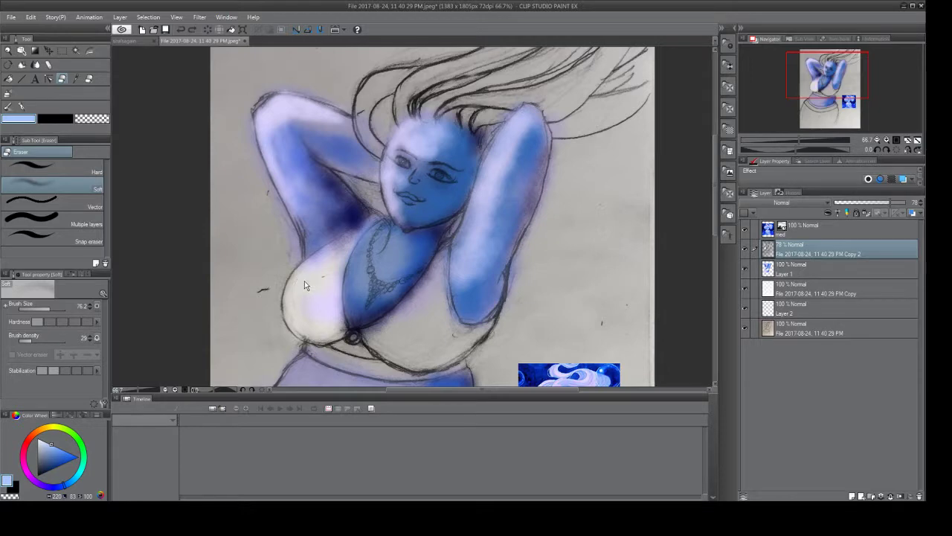
{"action": "key", "text": "ctrl+z"}
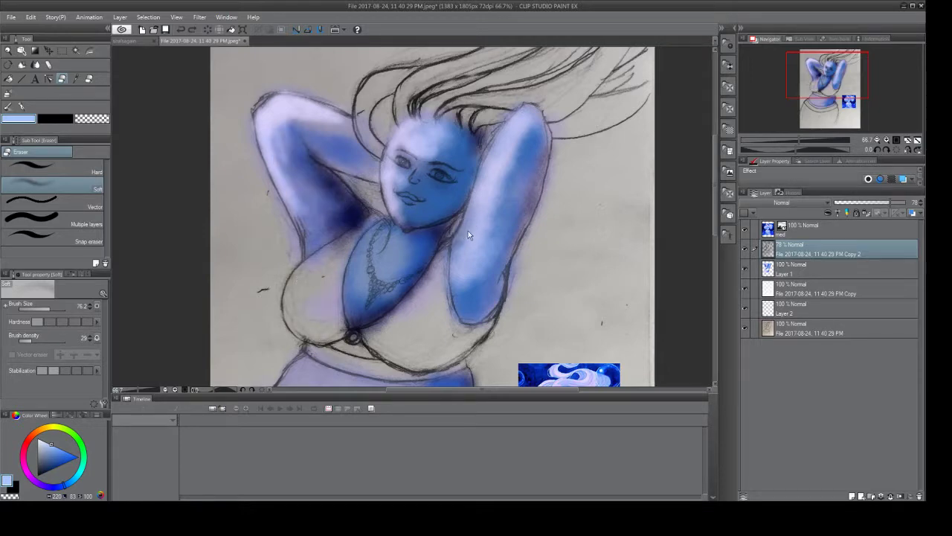
Hide all the layers, including the reference picture and the original scan.
{"action": "left_click", "coordinate": [745, 308]}
{"action": "left_click", "coordinate": [745, 289]}
{"action": "left_click_drag", "start_coordinate": [748, 269], "coordinate": [745, 229]}
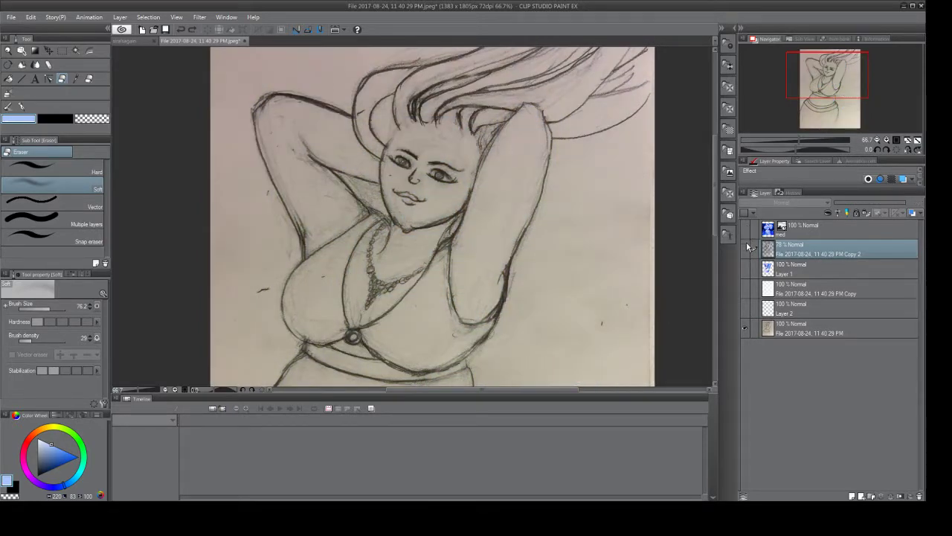
{"action": "left_click", "coordinate": [744, 328]}
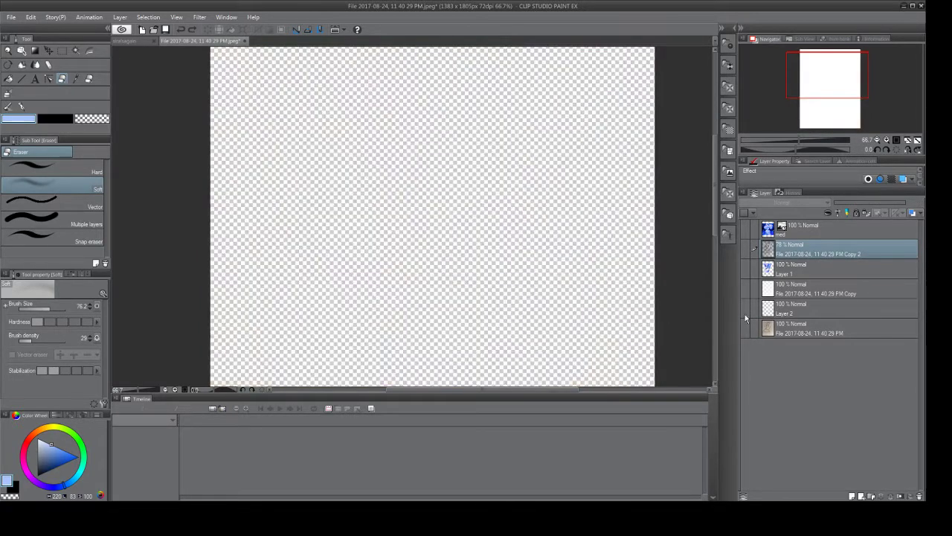
Check the Copy 2 sketch layer and Layer 1 alone and together, leaving only Layer 1 shown.
{"action": "left_click", "coordinate": [744, 249]}
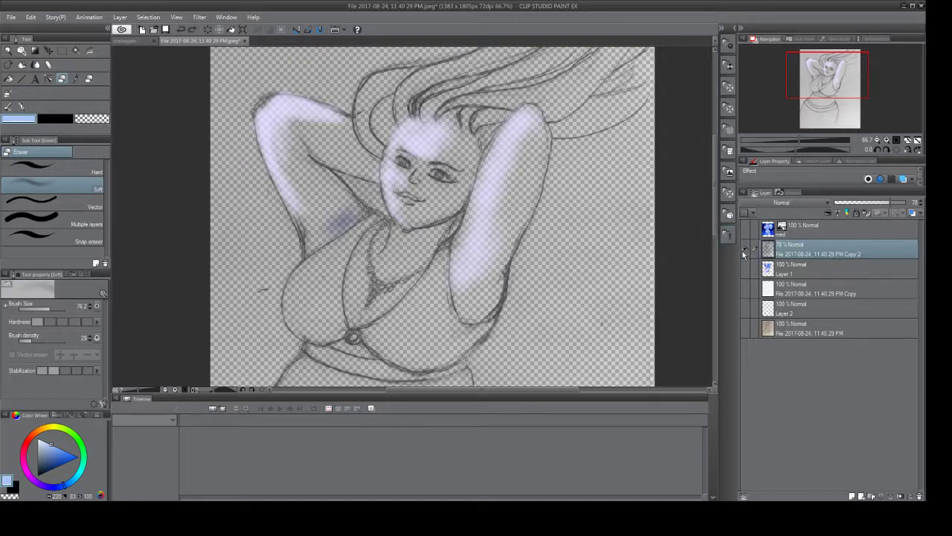
{"action": "left_click", "coordinate": [745, 251]}
{"action": "left_click", "coordinate": [750, 271]}
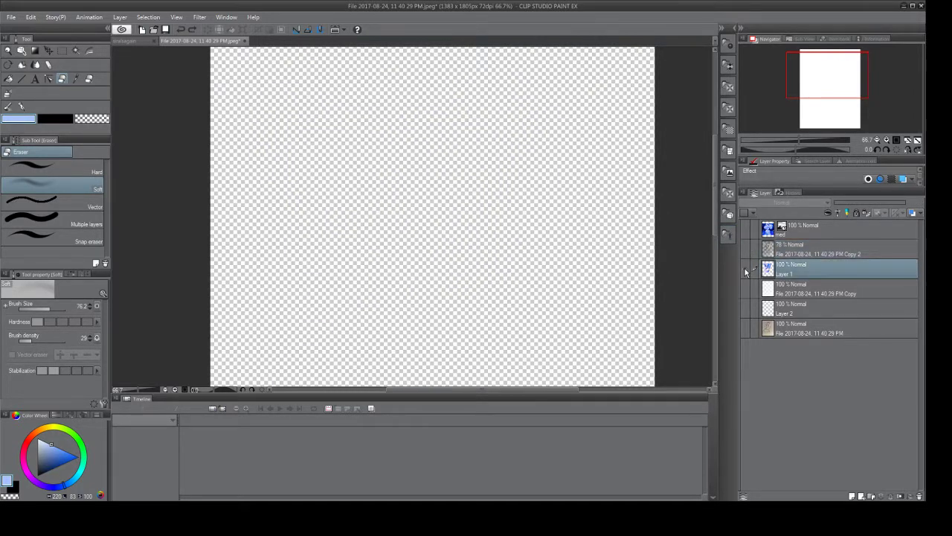
{"action": "left_click", "coordinate": [745, 270]}
{"action": "left_click", "coordinate": [744, 251]}
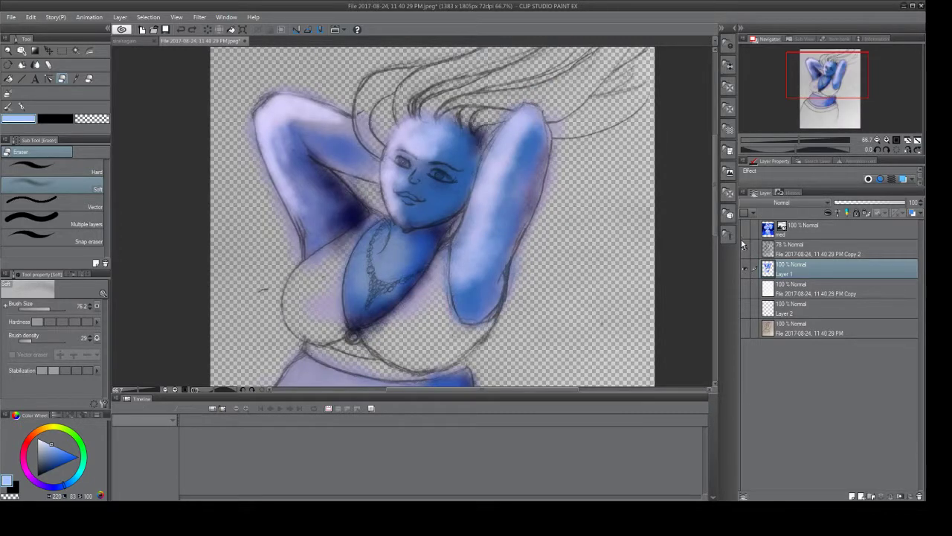
{"action": "left_click", "coordinate": [744, 249]}
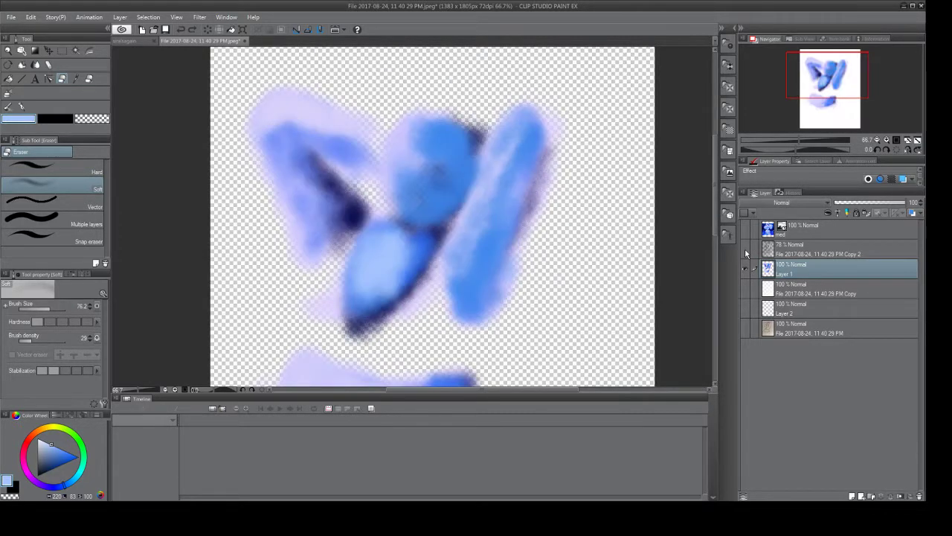
Duplicate the original scan layer, check Layer 1 and the Copy layer, and show the Copy 2 sketch layer over the paint.
{"action": "left_click", "coordinate": [771, 332]}
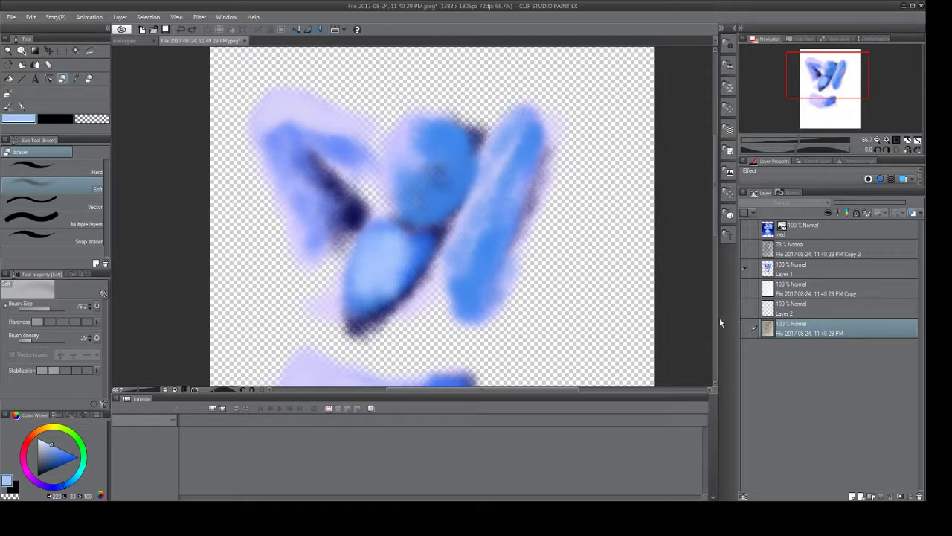
{"action": "key", "text": "ctrl+j"}
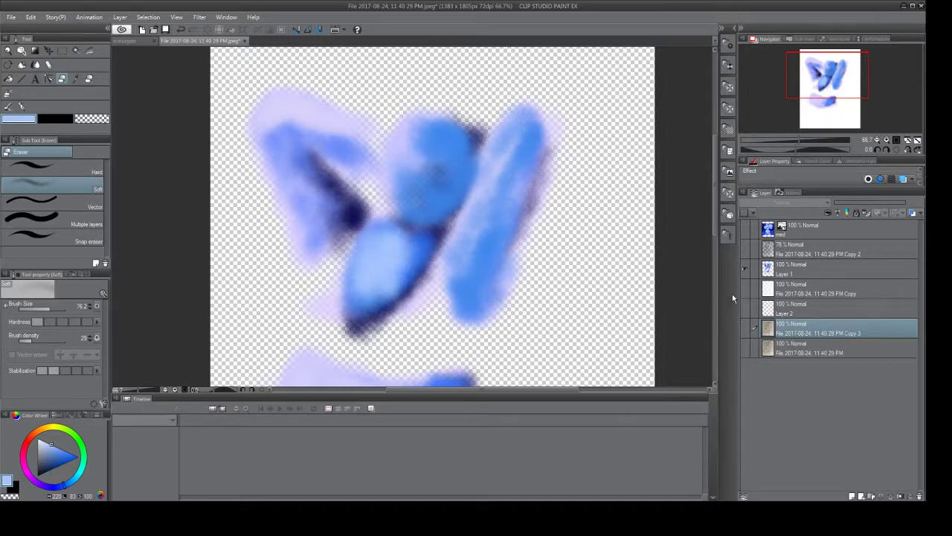
{"action": "left_click", "coordinate": [744, 271]}
{"action": "left_click", "coordinate": [743, 271]}
{"action": "left_click", "coordinate": [771, 292]}
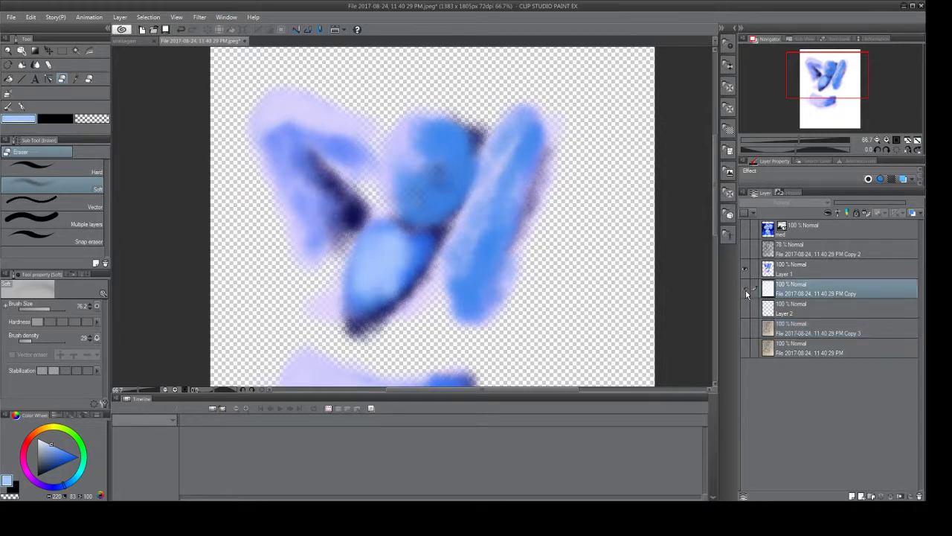
{"action": "left_click", "coordinate": [745, 288]}
{"action": "left_click", "coordinate": [744, 288]}
{"action": "left_click", "coordinate": [742, 251]}
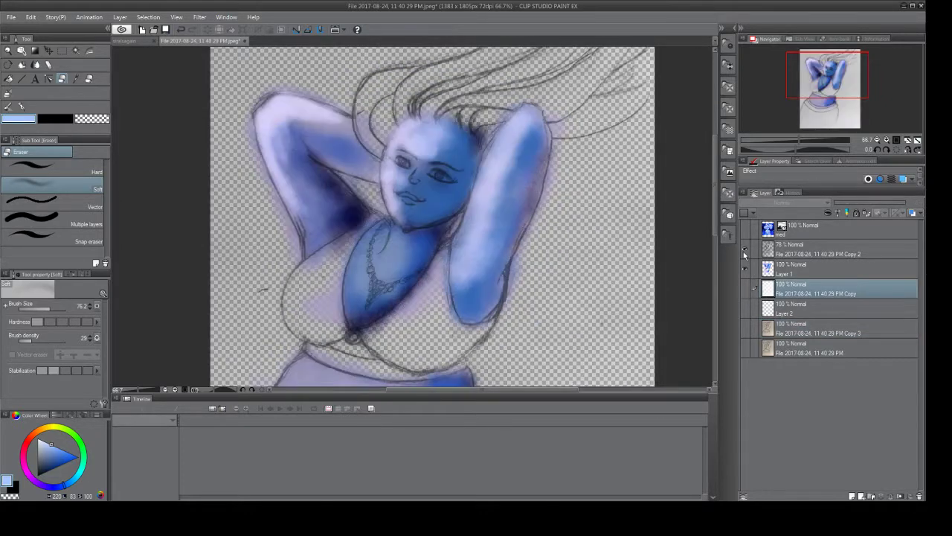
{"action": "left_click", "coordinate": [743, 251]}
{"action": "left_click", "coordinate": [741, 252]}
Show the duplicated scan layer Copy 3, lighten its paper to white, and turn the white transparent so only the pencil lines remain.
{"action": "left_click", "coordinate": [767, 328]}
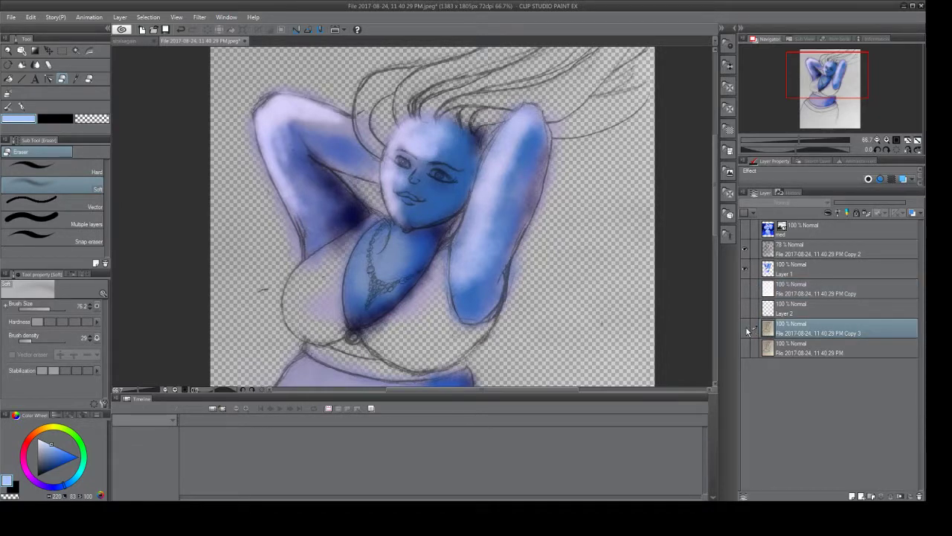
{"action": "left_click", "coordinate": [745, 329]}
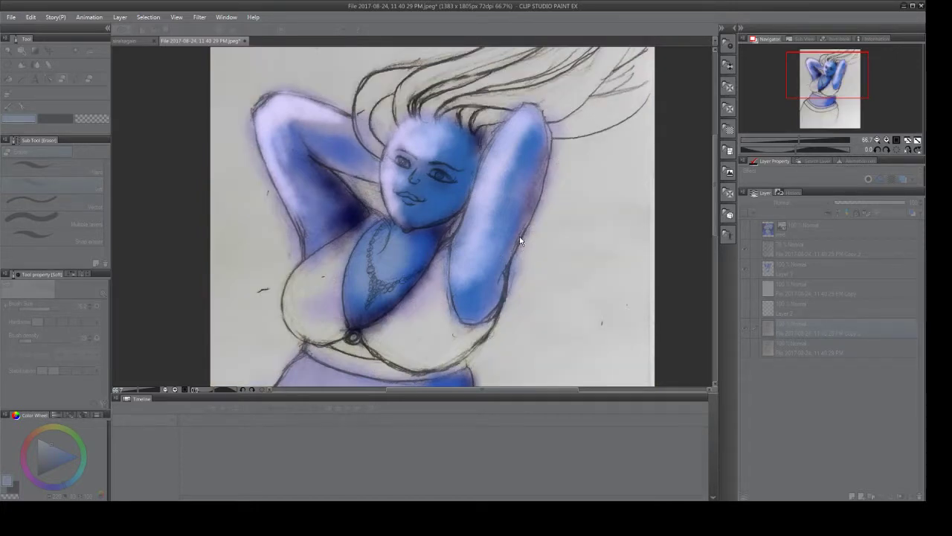
{"action": "key", "text": "Return"}
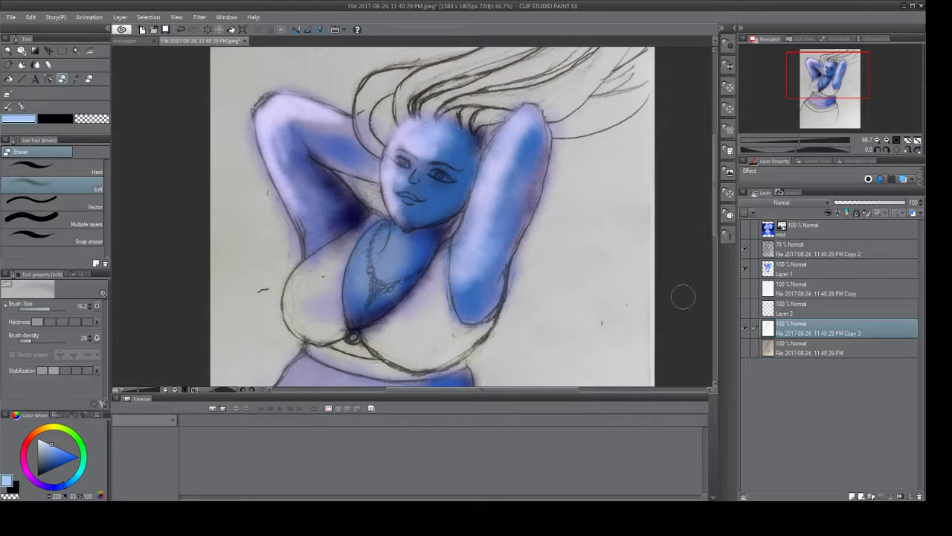
{"action": "left_click", "coordinate": [747, 327]}
{"action": "left_click", "coordinate": [746, 326]}
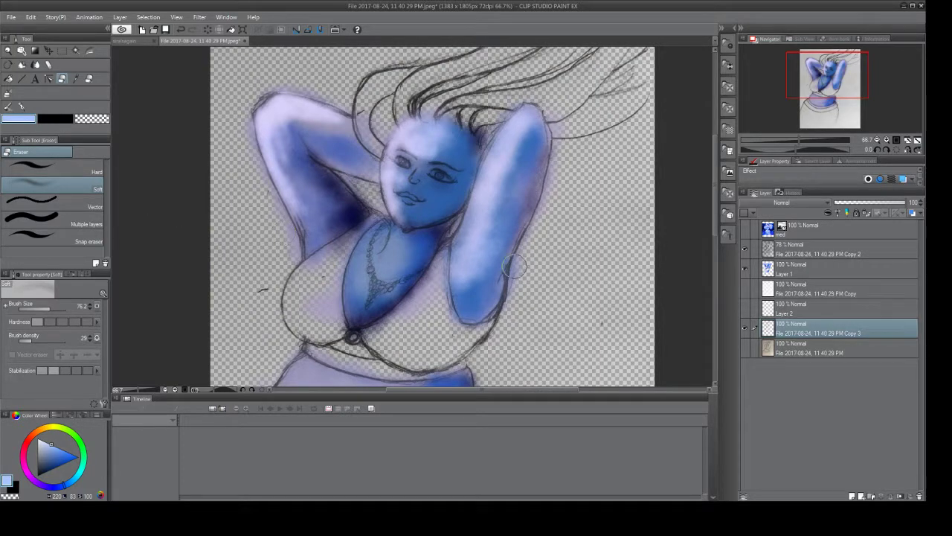
Show the Copy layer and move the Copy 3 line layer directly above Layer 1 as the line art, replacing the hidden Copy 2.
{"action": "left_click", "coordinate": [746, 290]}
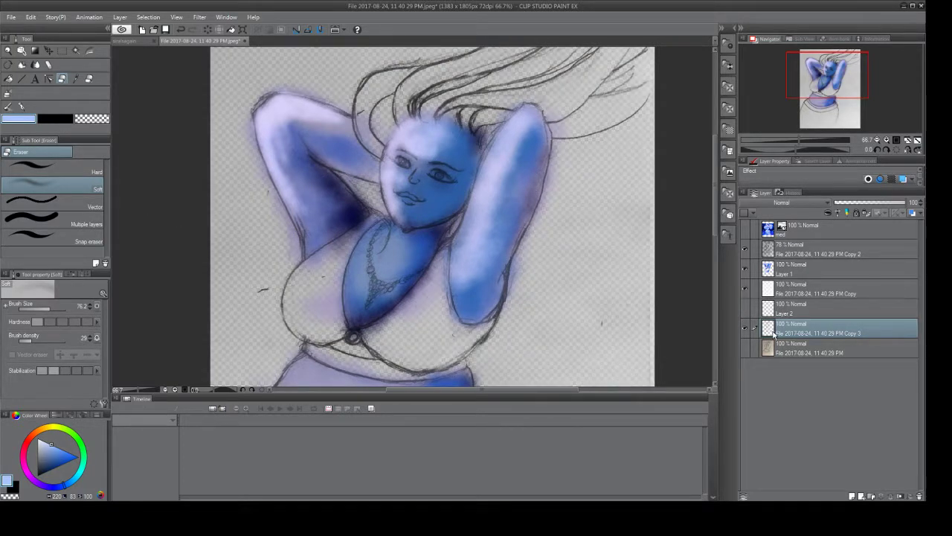
{"action": "left_click_drag", "start_coordinate": [775, 333], "coordinate": [781, 270]}
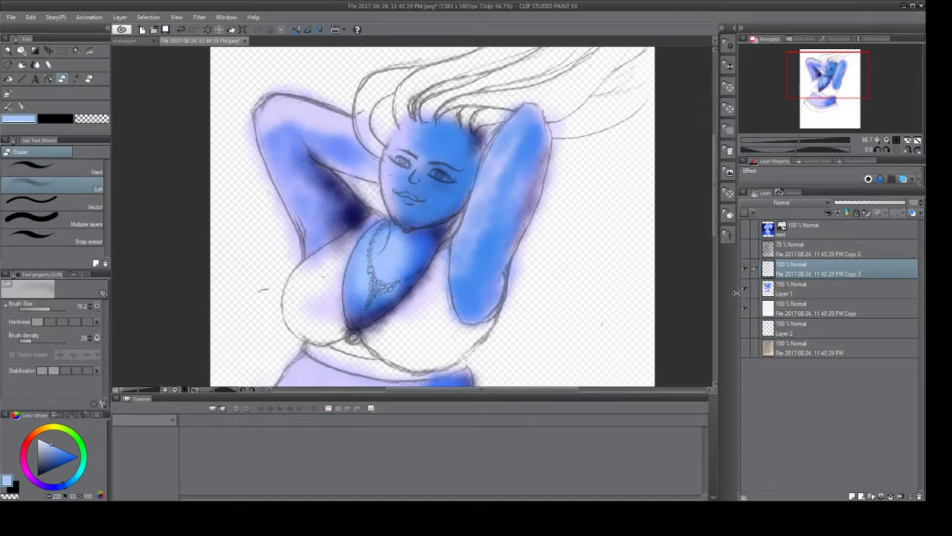
Add a new layer above Layer 2, fill it with white as the background, and check Layer 1 against it.
{"action": "left_click", "coordinate": [768, 333]}
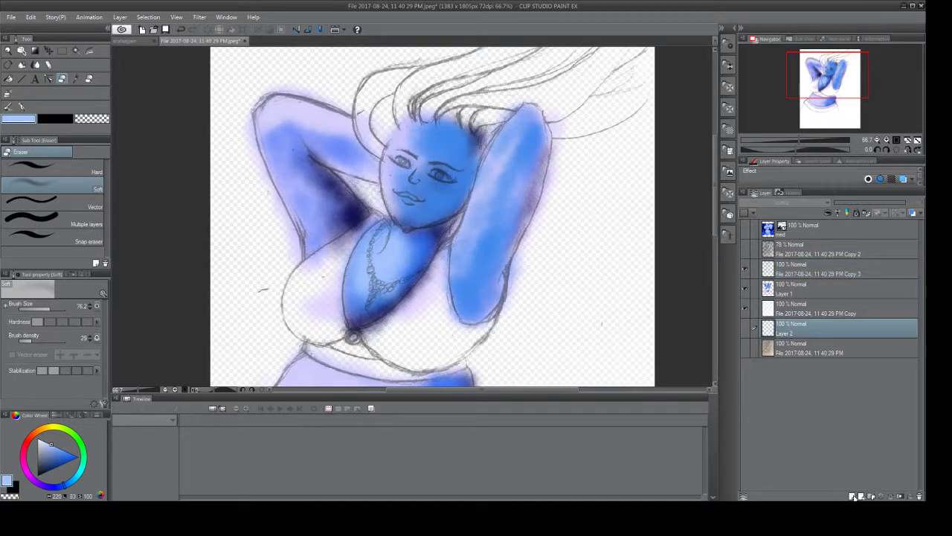
{"action": "left_click", "coordinate": [853, 495]}
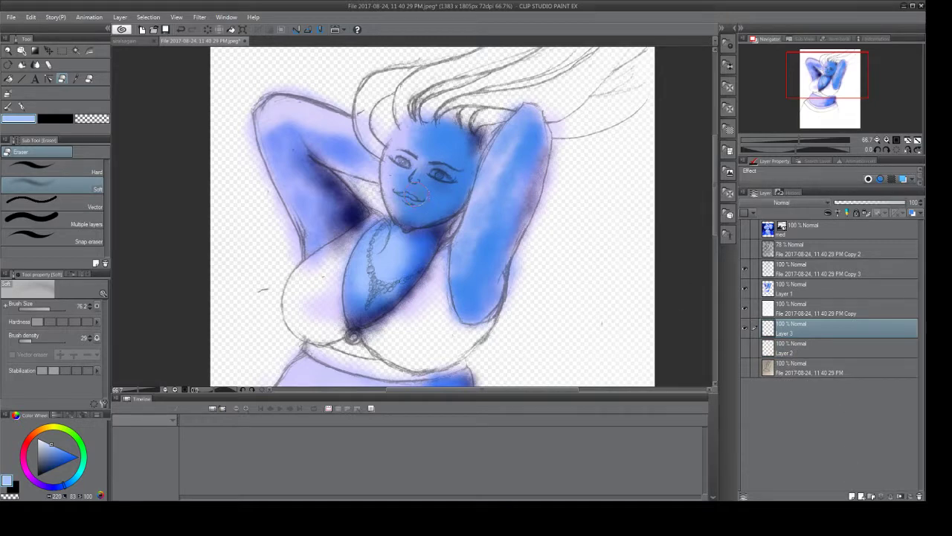
{"action": "mouse_move", "coordinate": [421, 196]}
{"action": "left_mouse_down"}
{"action": "mouse_move", "coordinate": [399, 191]}
{"action": "mouse_move", "coordinate": [395, 205]}
{"action": "left_mouse_up"}
{"action": "left_click", "coordinate": [7, 78]}
{"action": "left_click", "coordinate": [37, 438]}
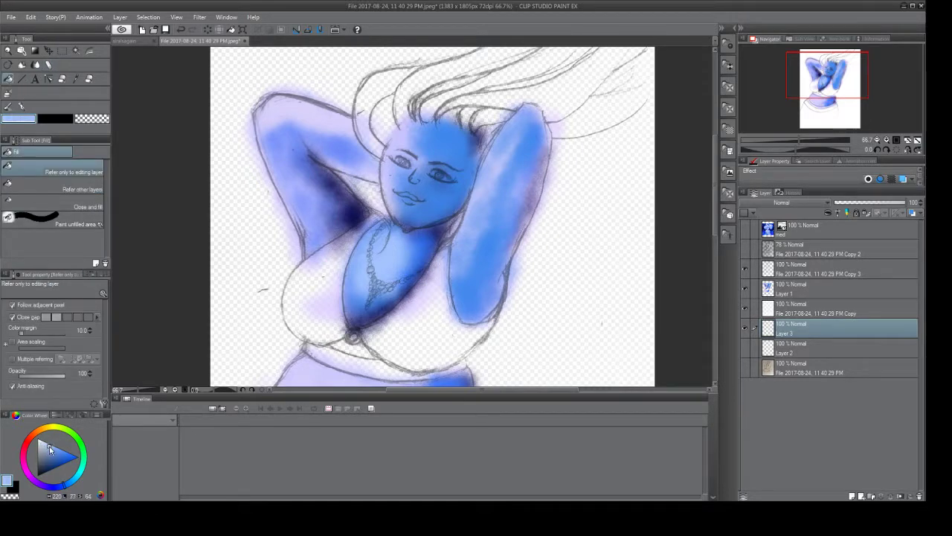
{"action": "left_click", "coordinate": [262, 255]}
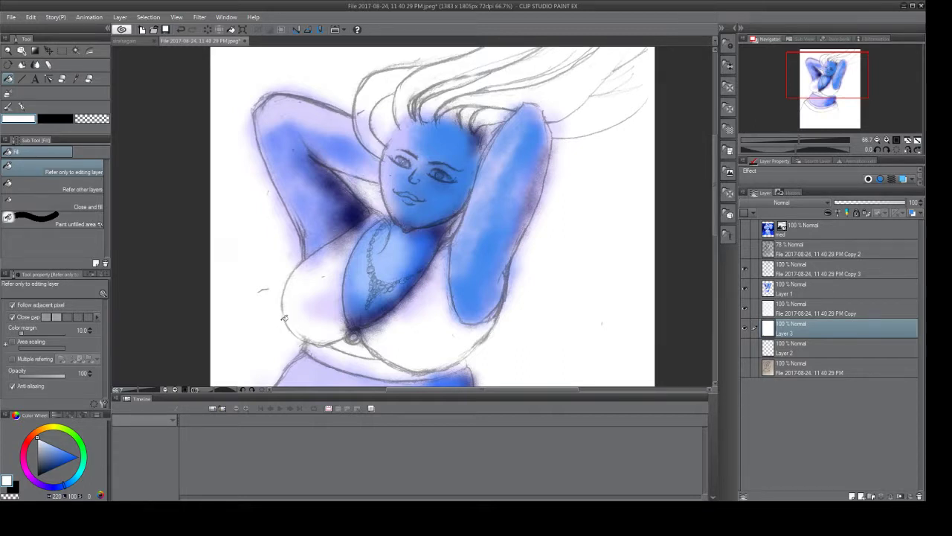
{"action": "left_click", "coordinate": [768, 292]}
{"action": "left_click", "coordinate": [744, 293]}
{"action": "left_click", "coordinate": [744, 293]}
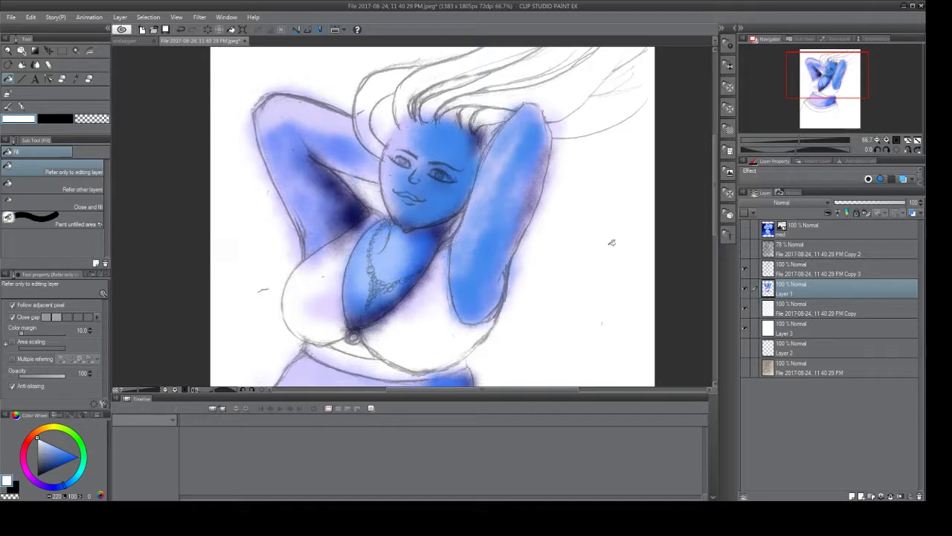
Show the reference picture's layer and sample a periwinkle blue from the figure's face in it.
{"action": "left_click", "coordinate": [772, 333]}
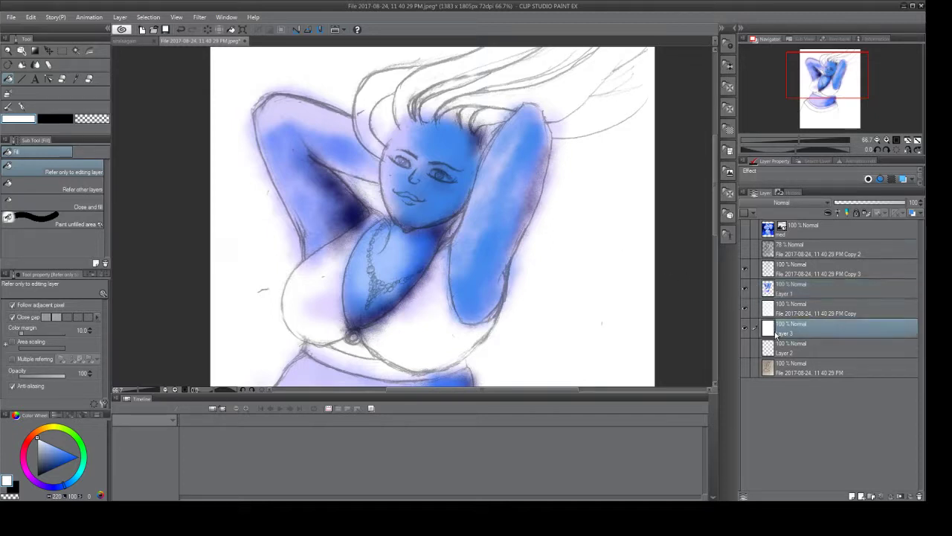
{"action": "left_click", "coordinate": [789, 229]}
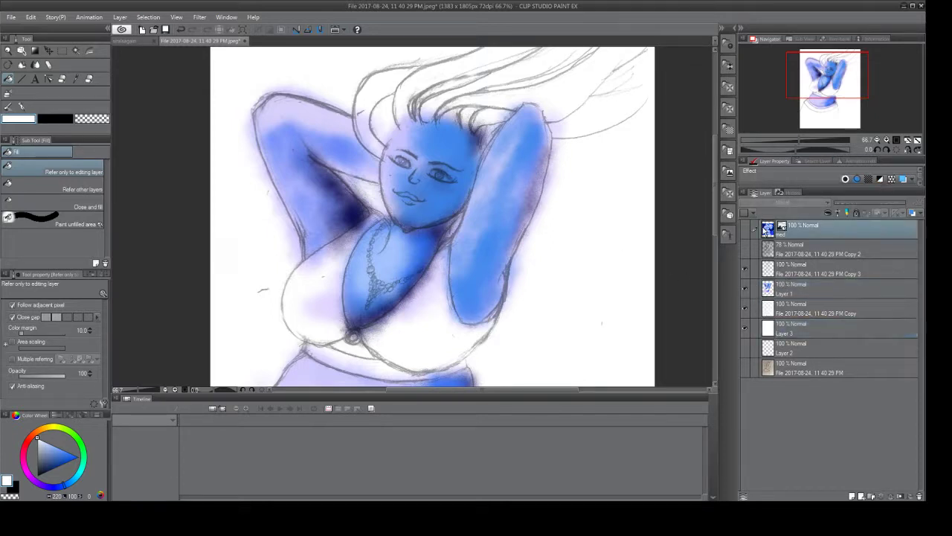
{"action": "left_click", "coordinate": [745, 231]}
{"action": "left_click", "coordinate": [831, 116]}
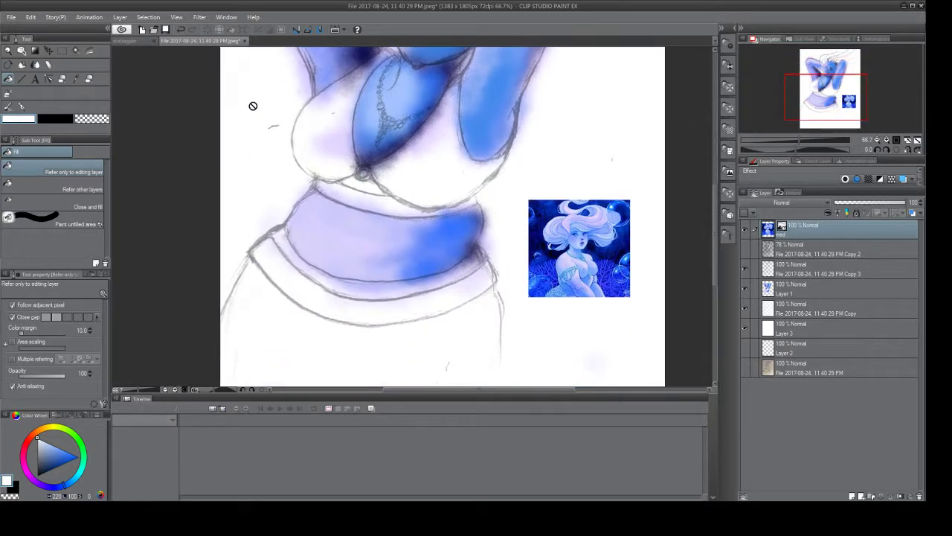
{"action": "left_click", "coordinate": [76, 78]}
{"action": "left_click", "coordinate": [424, 246]}
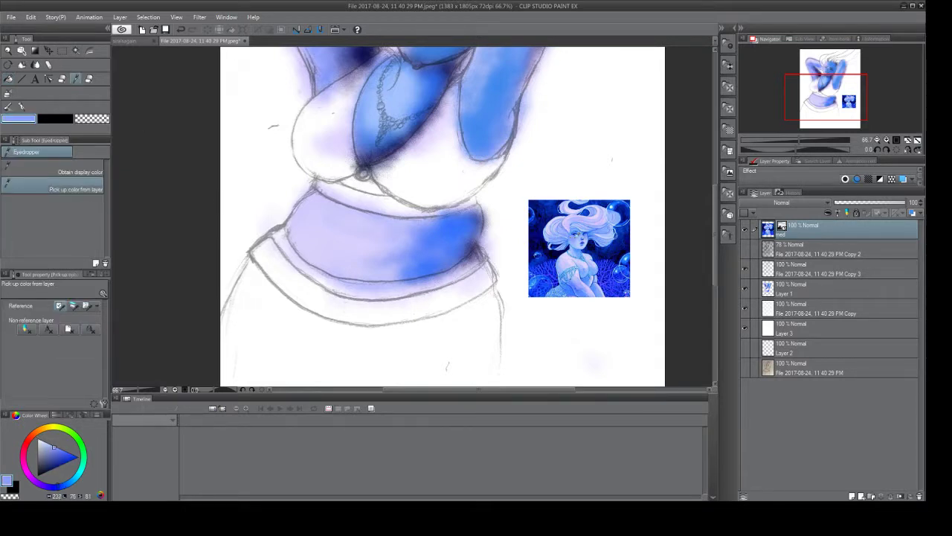
{"action": "left_click", "coordinate": [577, 232]}
{"action": "left_click", "coordinate": [577, 232]}
Fill the background on Layer 3 with the sampled periwinkle blue.
{"action": "left_click", "coordinate": [9, 80]}
{"action": "left_click", "coordinate": [773, 330]}
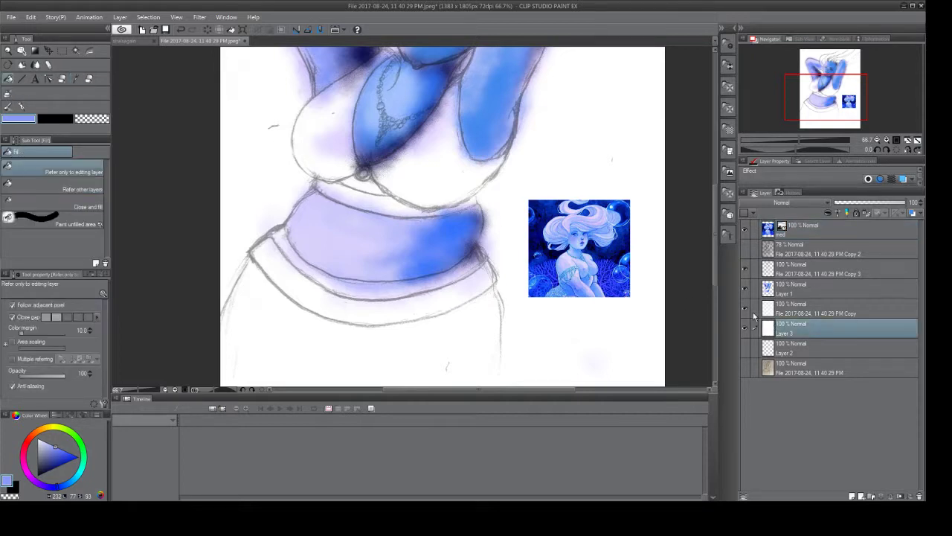
{"action": "left_click", "coordinate": [507, 215]}
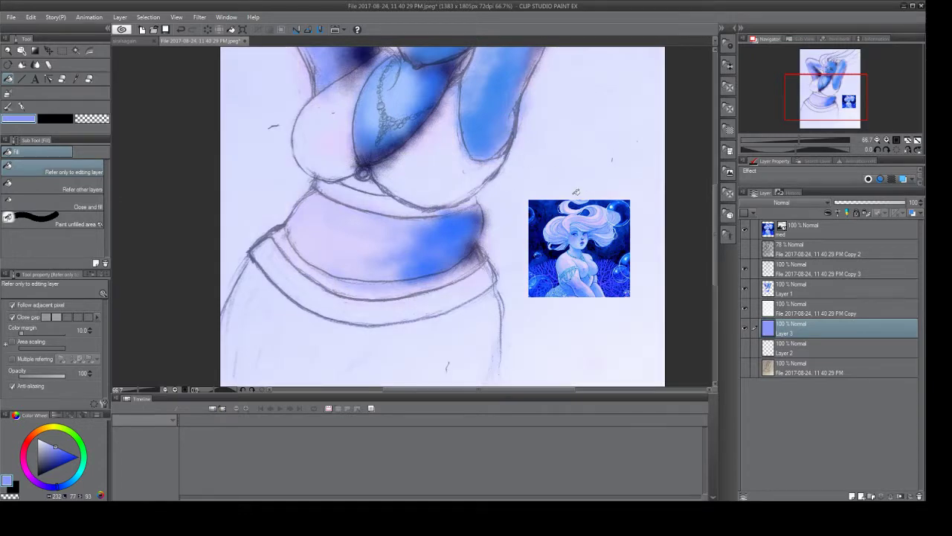
Sample a pale lavender from the figure's hair in the reference picture with the Eyedropper.
{"action": "left_click", "coordinate": [771, 290]}
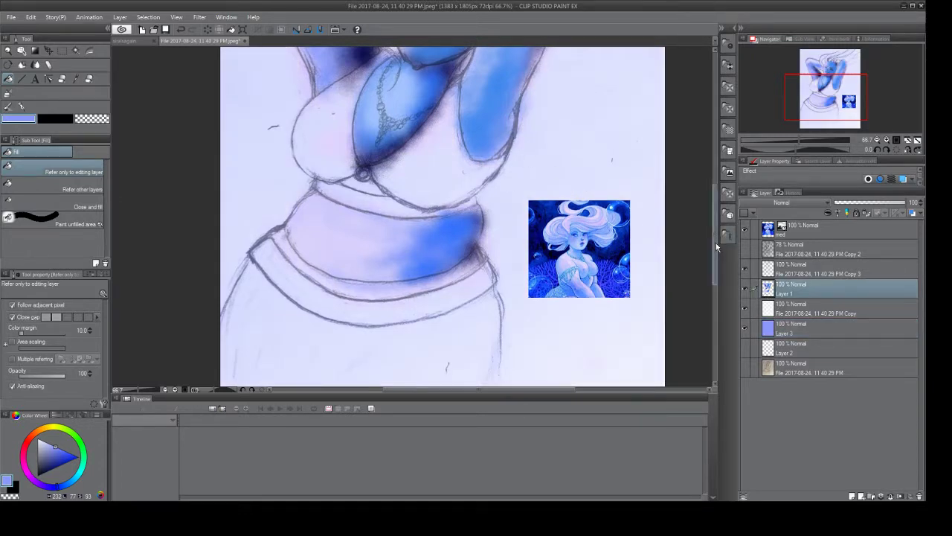
{"action": "left_click_drag", "start_coordinate": [716, 243], "coordinate": [709, 215]}
{"action": "left_click", "coordinate": [79, 79]}
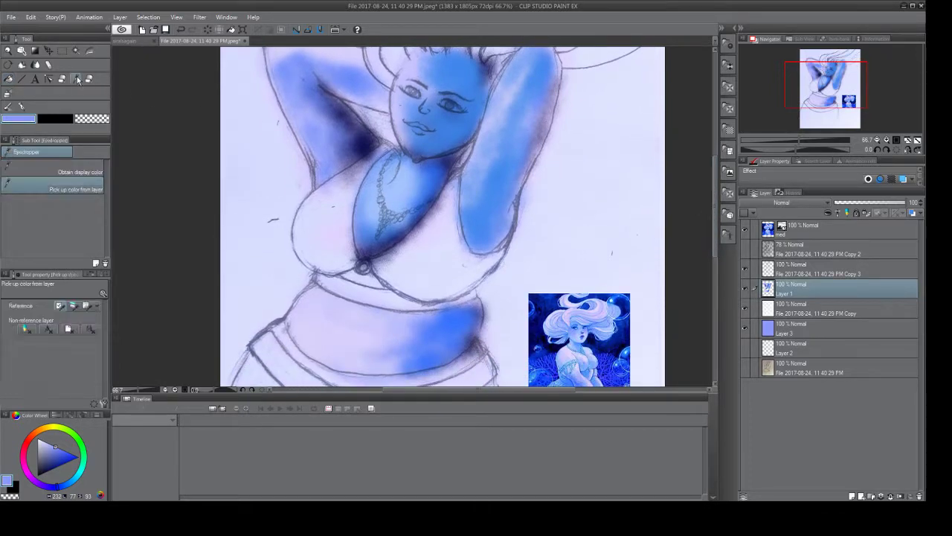
{"action": "left_click", "coordinate": [774, 232]}
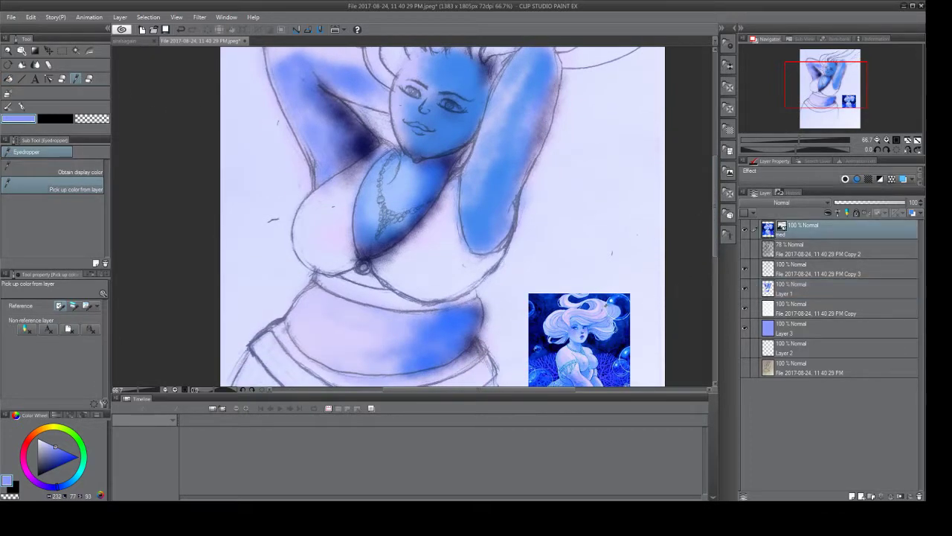
{"action": "left_click", "coordinate": [602, 306]}
{"action": "left_click", "coordinate": [602, 305]}
{"action": "left_click", "coordinate": [602, 303]}
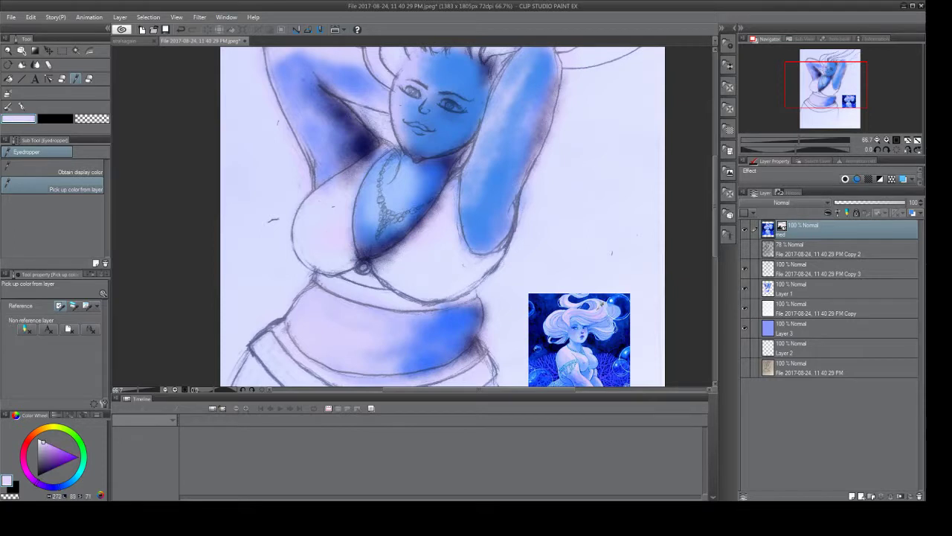
{"action": "left_click", "coordinate": [601, 305]}
{"action": "left_click", "coordinate": [601, 305]}
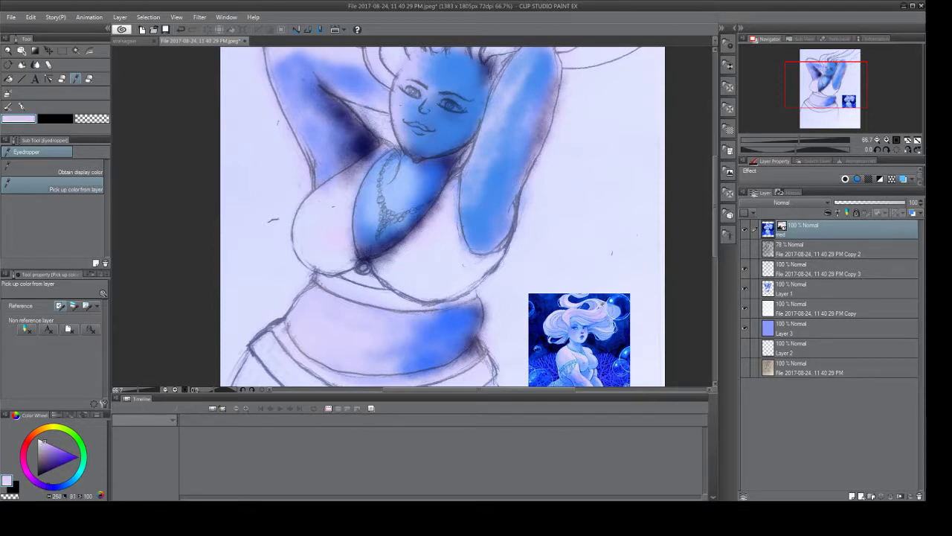
Paint pale lavender over both raised arms on Layer 1 with the Noise pastel brush.
{"action": "left_click", "coordinate": [49, 65]}
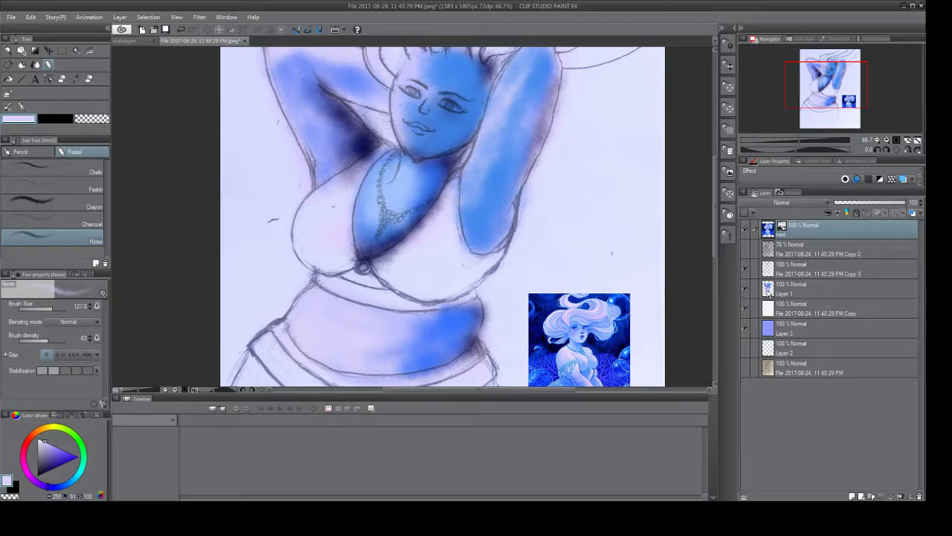
{"action": "left_click", "coordinate": [769, 292]}
{"action": "scroll", "coordinate": [585, 192], "scroll_direction": "up", "scroll_amount": 3}
{"action": "mouse_move", "coordinate": [521, 145]}
{"action": "left_mouse_down"}
{"action": "mouse_move", "coordinate": [464, 294]}
{"action": "mouse_move", "coordinate": [539, 138]}
{"action": "left_mouse_up"}
{"action": "mouse_move", "coordinate": [271, 136]}
{"action": "left_mouse_down"}
{"action": "mouse_move", "coordinate": [352, 159]}
{"action": "mouse_move", "coordinate": [287, 139]}
{"action": "mouse_move", "coordinate": [285, 190]}
{"action": "mouse_move", "coordinate": [299, 201]}
{"action": "mouse_move", "coordinate": [287, 140]}
{"action": "mouse_move", "coordinate": [346, 150]}
{"action": "left_mouse_up"}
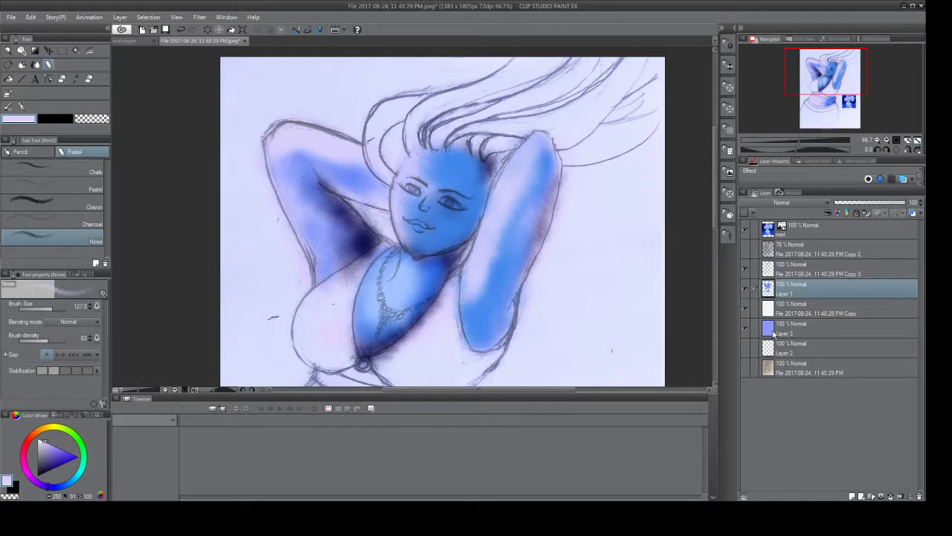
Sample black from the dark background beside the figure in the reference picture.
{"action": "left_click", "coordinate": [775, 331]}
{"action": "scroll", "coordinate": [717, 221], "scroll_direction": "down", "scroll_amount": 1}
{"action": "scroll", "coordinate": [717, 221], "scroll_direction": "down", "scroll_amount": 5}
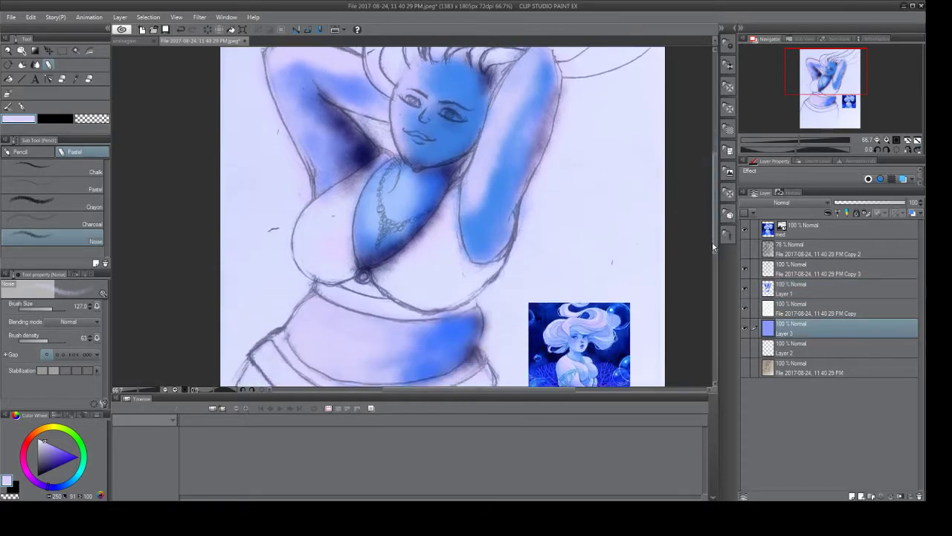
{"action": "left_click", "coordinate": [75, 78]}
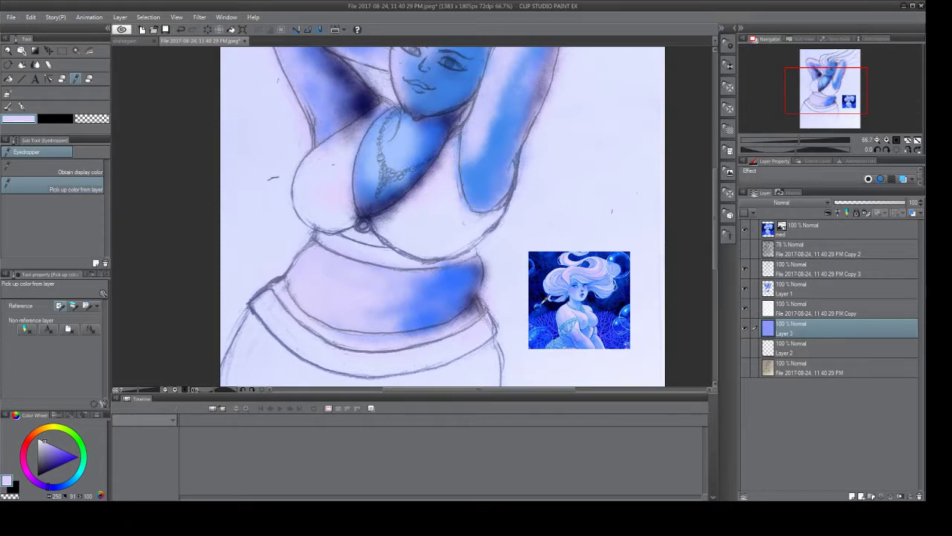
{"action": "left_click", "coordinate": [544, 301]}
{"action": "left_click", "coordinate": [770, 233]}
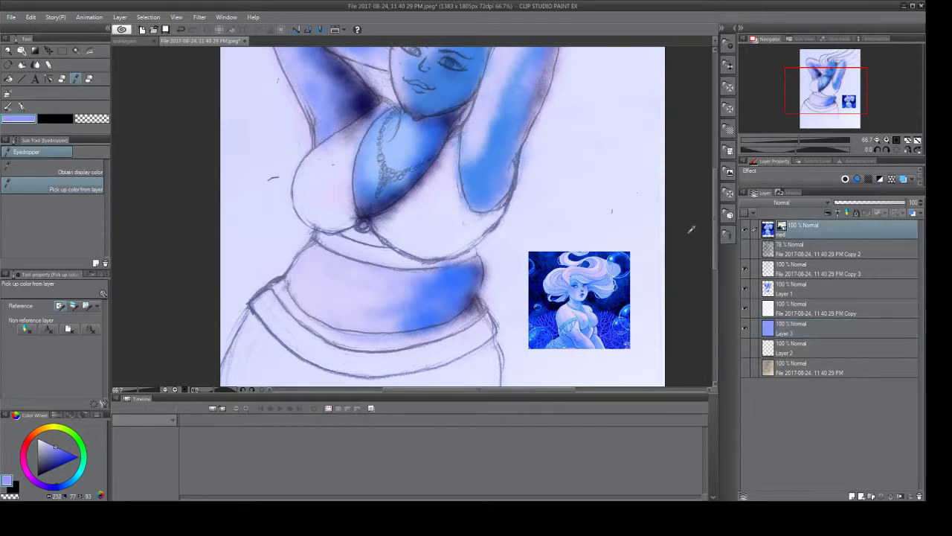
{"action": "left_click", "coordinate": [617, 298]}
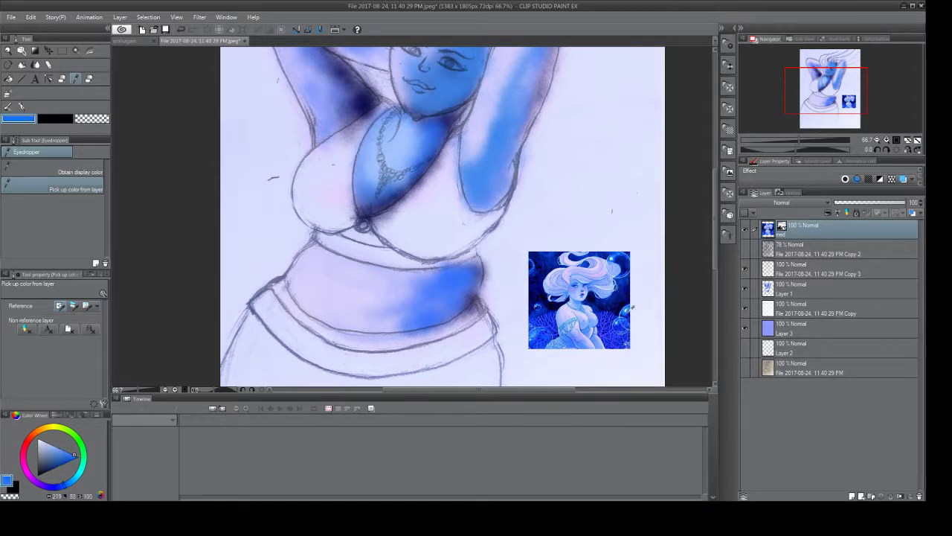
{"action": "left_click", "coordinate": [627, 299]}
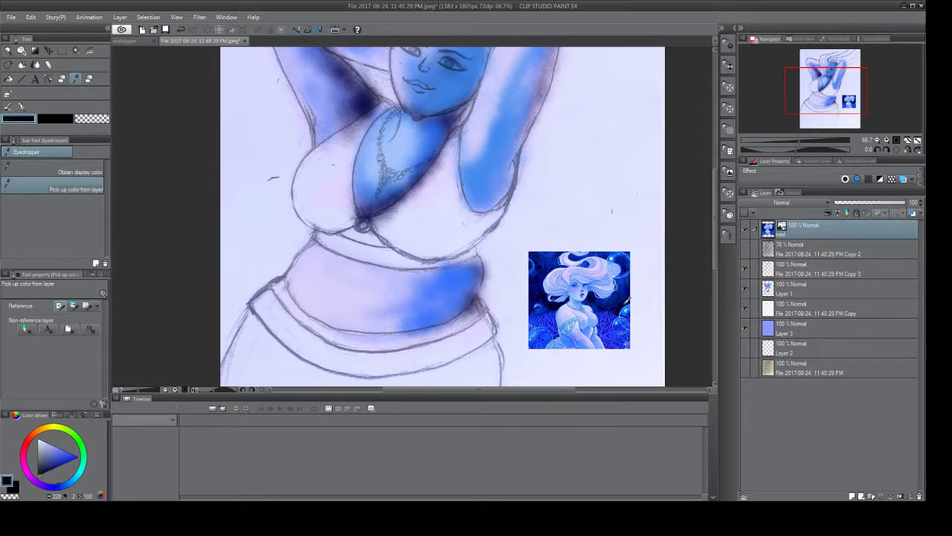
{"action": "left_click", "coordinate": [627, 299]}
{"action": "left_click", "coordinate": [625, 297]}
Fill the background on Layer 3 with the sampled black.
{"action": "left_click", "coordinate": [9, 78]}
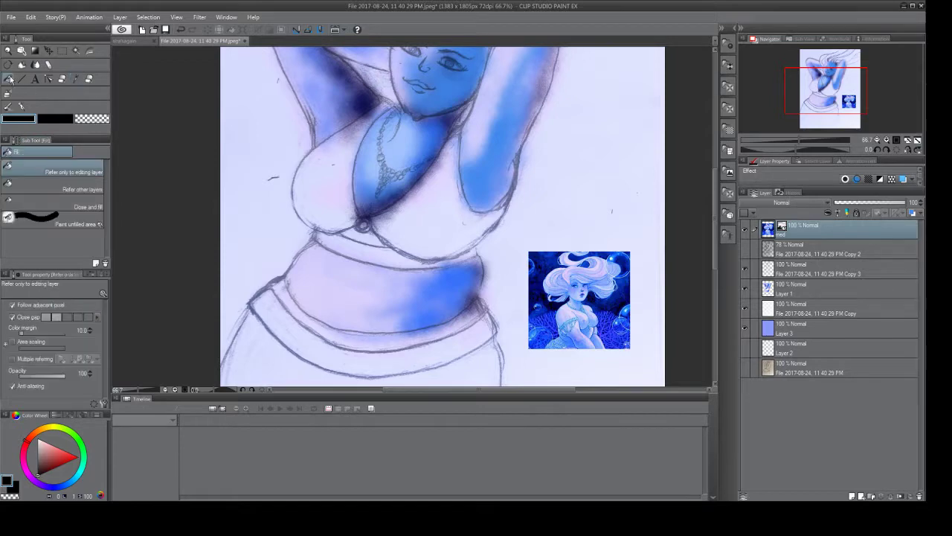
{"action": "left_click", "coordinate": [772, 332]}
{"action": "left_click", "coordinate": [599, 233]}
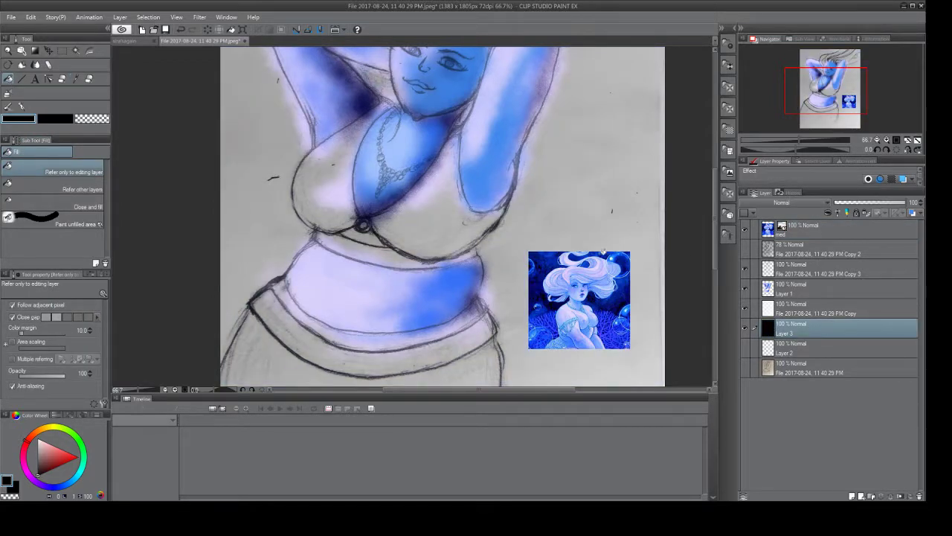
Examine how the Copy layer and the black Layer 3 each affect the picture by toggling their visibility.
{"action": "mouse_move", "coordinate": [776, 333]}
{"action": "left_mouse_down"}
{"action": "mouse_move", "coordinate": [774, 300]}
{"action": "mouse_move", "coordinate": [768, 336]}
{"action": "left_mouse_up"}
{"action": "left_click", "coordinate": [745, 309]}
{"action": "left_click", "coordinate": [745, 309]}
{"action": "left_click", "coordinate": [764, 292]}
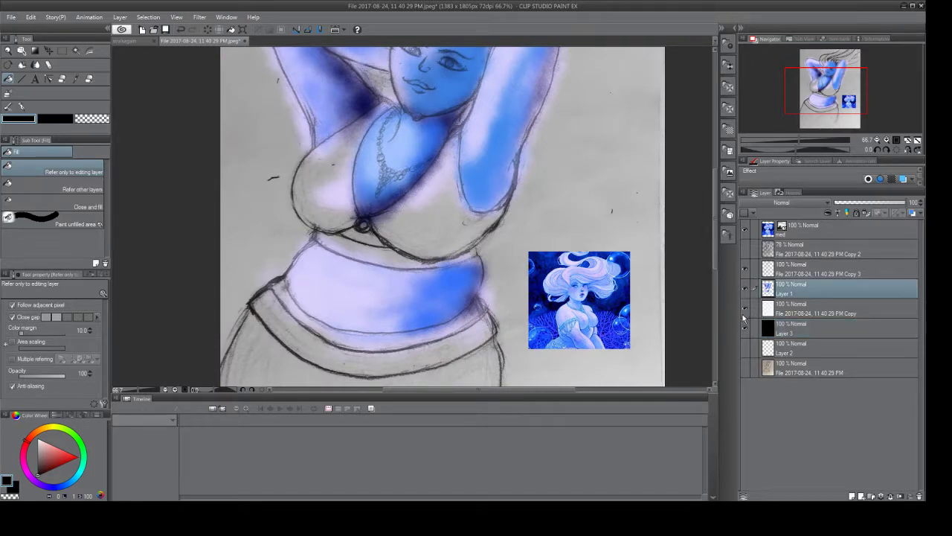
{"action": "left_click", "coordinate": [765, 312]}
{"action": "left_click", "coordinate": [745, 308]}
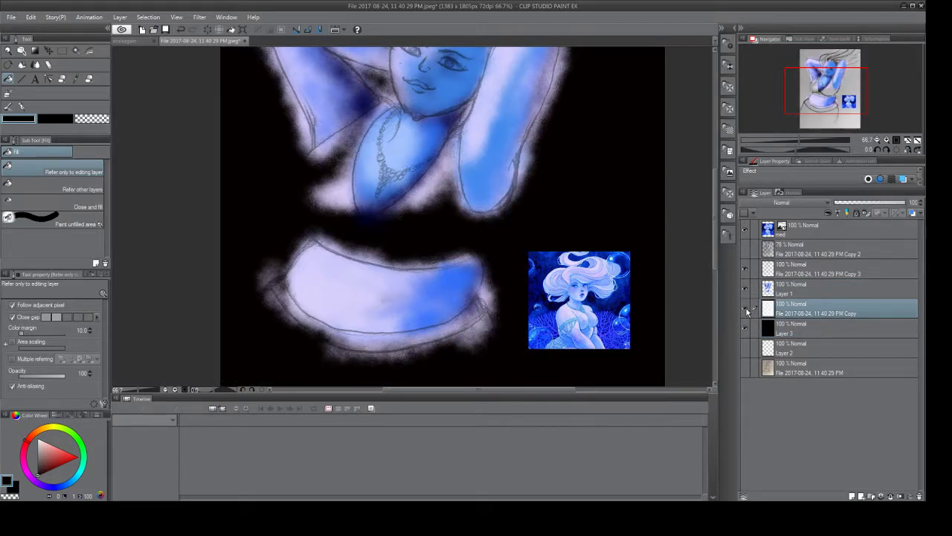
{"action": "left_click", "coordinate": [745, 308]}
{"action": "left_click", "coordinate": [753, 290]}
{"action": "left_click", "coordinate": [769, 272]}
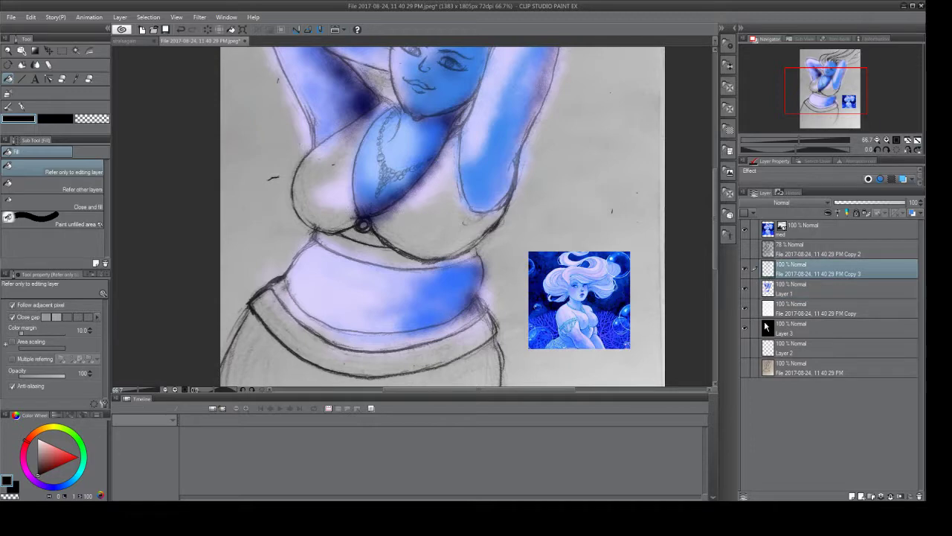
{"action": "left_click", "coordinate": [752, 327]}
{"action": "left_click", "coordinate": [746, 326]}
{"action": "left_click", "coordinate": [746, 326]}
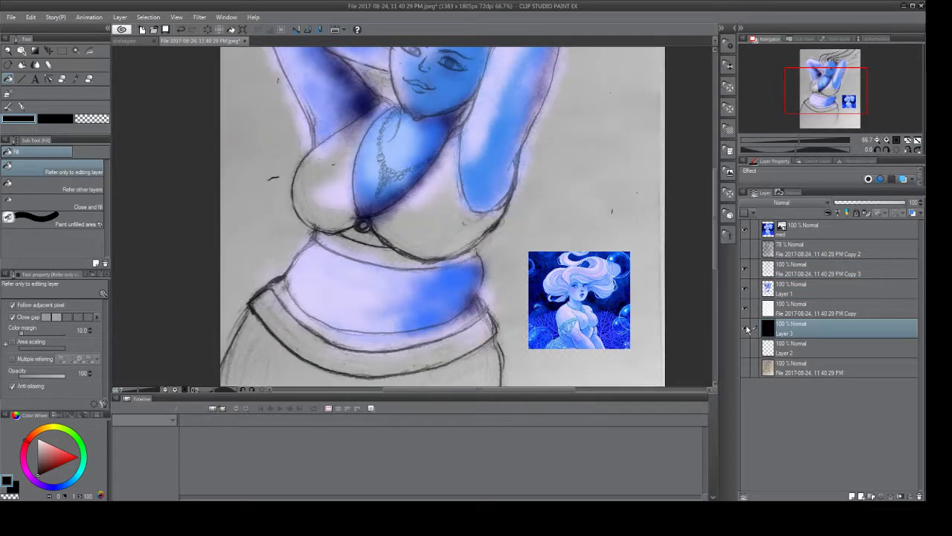
{"action": "left_click", "coordinate": [746, 326]}
{"action": "left_click", "coordinate": [746, 325]}
{"action": "left_click", "coordinate": [767, 316]}
{"action": "left_click", "coordinate": [747, 308]}
{"action": "left_click", "coordinate": [746, 310]}
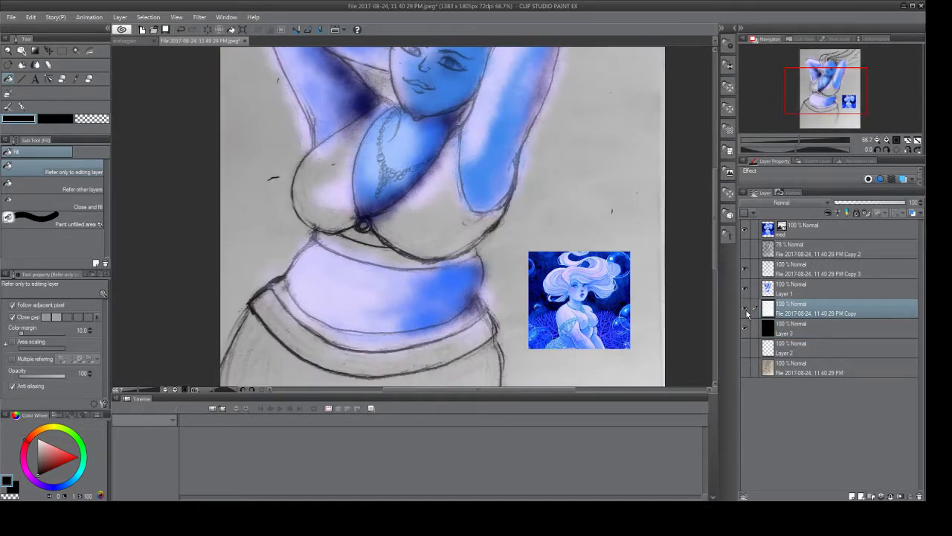
Lower the Copy layer's opacity to 66% and check the darker backdrop against the figure.
{"action": "left_click_drag", "start_coordinate": [905, 203], "coordinate": [882, 203]}
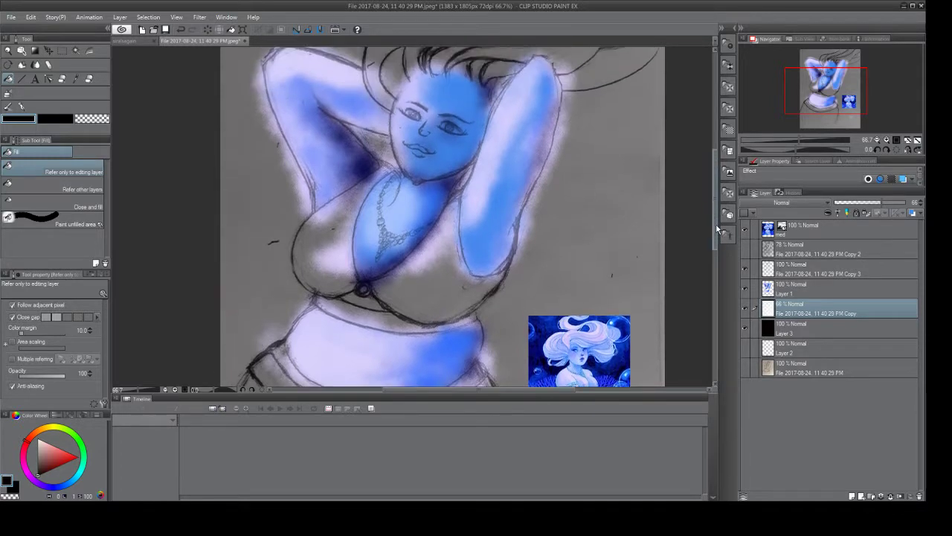
{"action": "mouse_move", "coordinate": [716, 247]}
{"action": "left_mouse_down"}
{"action": "mouse_move", "coordinate": [727, 184]}
{"action": "mouse_move", "coordinate": [713, 252]}
{"action": "left_mouse_up"}
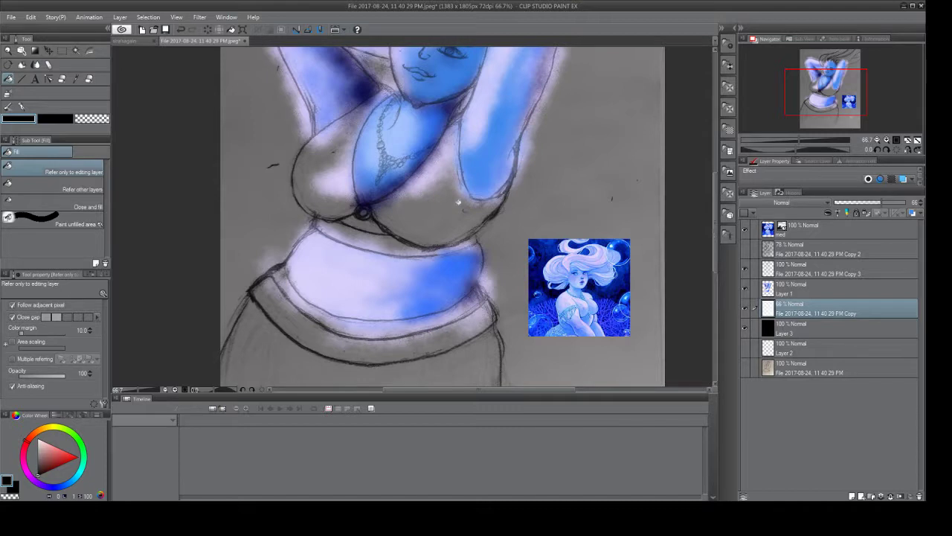
{"action": "left_click", "coordinate": [745, 307]}
{"action": "left_click", "coordinate": [744, 309]}
{"action": "left_click", "coordinate": [772, 292]}
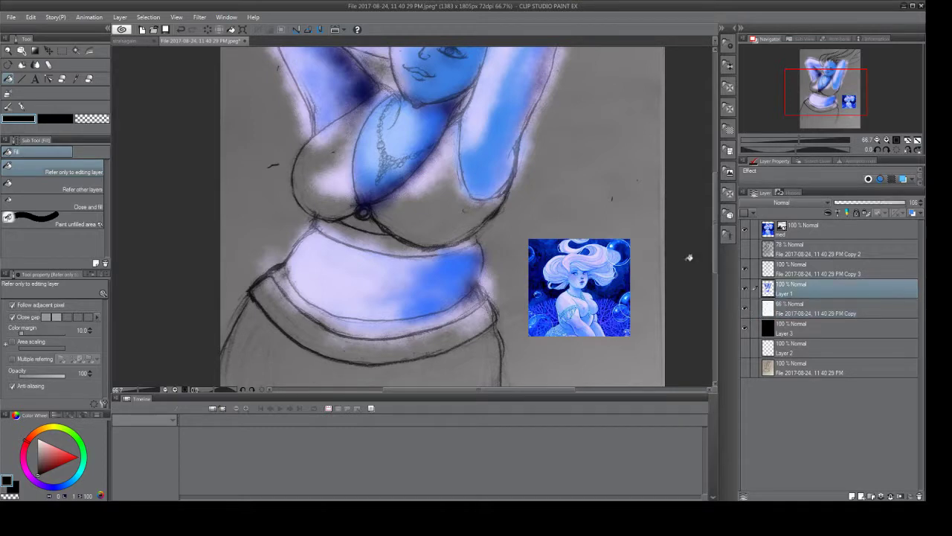
{"action": "left_click_drag", "start_coordinate": [714, 260], "coordinate": [726, 233]}
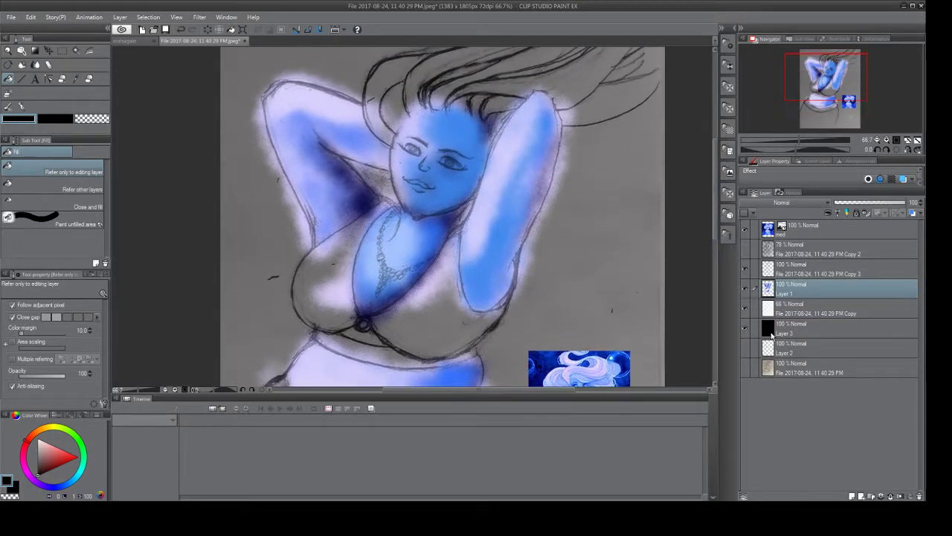
Restore the Copy layer's opacity to 100%.
{"action": "left_click", "coordinate": [771, 333]}
{"action": "left_click", "coordinate": [770, 310]}
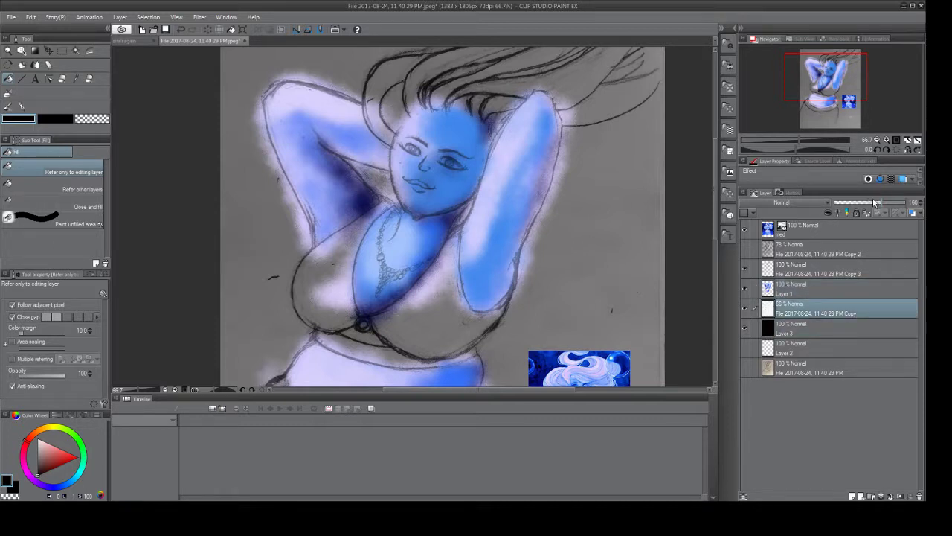
{"action": "left_click_drag", "start_coordinate": [876, 203], "coordinate": [918, 207]}
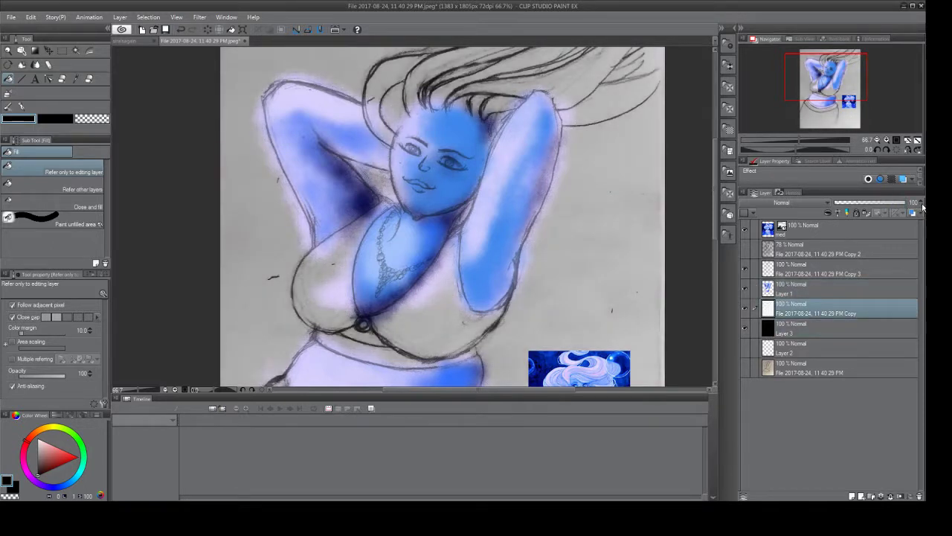
Erase the colour spilling outside both arms' outlines on Layer 1 with the Rough eraser, enlarging its brush size to 155.8.
{"action": "left_click", "coordinate": [771, 287]}
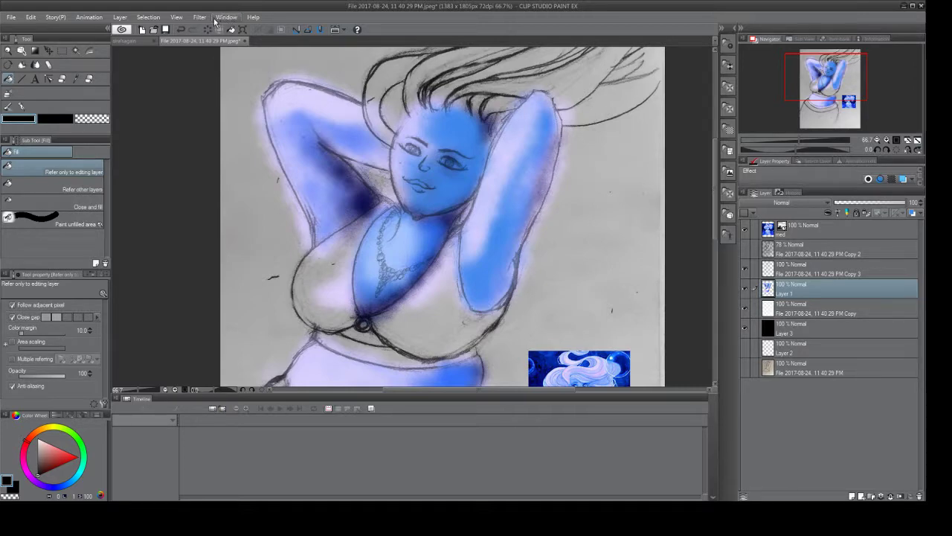
{"action": "left_click", "coordinate": [89, 80]}
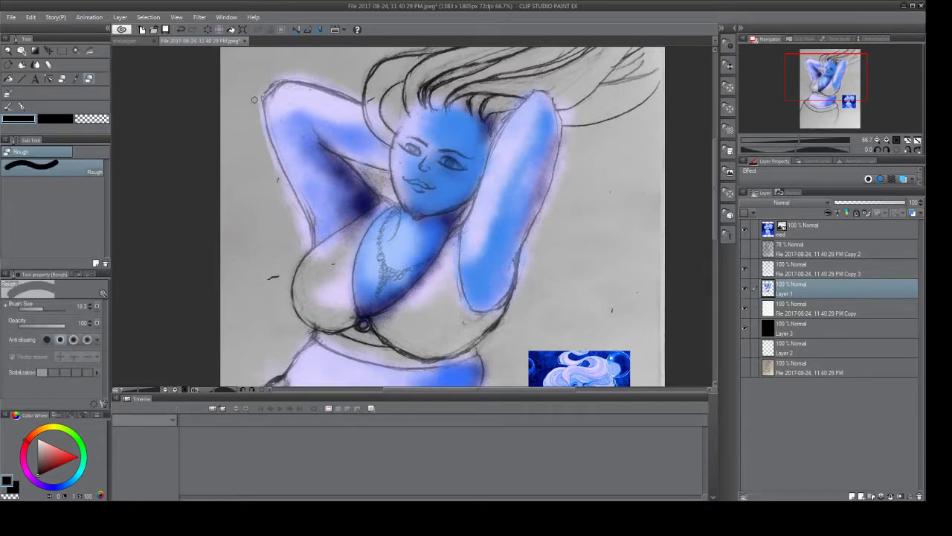
{"action": "mouse_move", "coordinate": [258, 118]}
{"action": "left_mouse_down"}
{"action": "mouse_move", "coordinate": [272, 169]}
{"action": "mouse_move", "coordinate": [303, 213]}
{"action": "mouse_move", "coordinate": [287, 203]}
{"action": "left_mouse_up"}
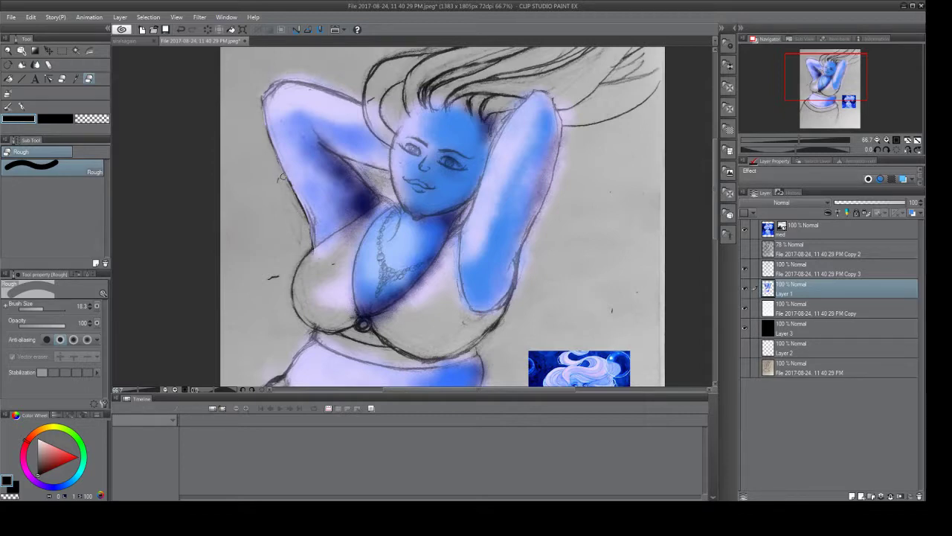
{"action": "left_click", "coordinate": [52, 305]}
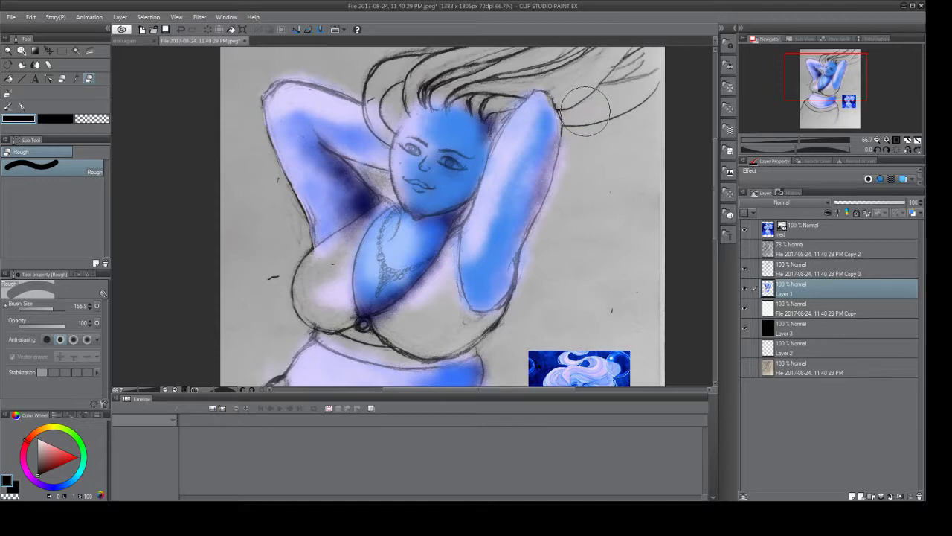
{"action": "left_click_drag", "start_coordinate": [592, 129], "coordinate": [599, 141]}
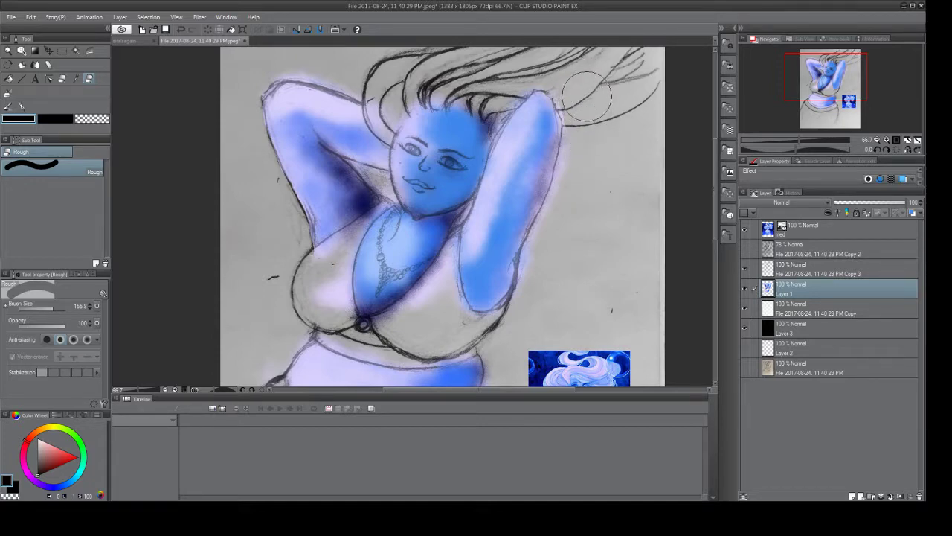
{"action": "mouse_move", "coordinate": [577, 91]}
{"action": "left_mouse_down"}
{"action": "mouse_move", "coordinate": [588, 116]}
{"action": "mouse_move", "coordinate": [584, 149]}
{"action": "mouse_move", "coordinate": [551, 245]}
{"action": "left_mouse_up"}
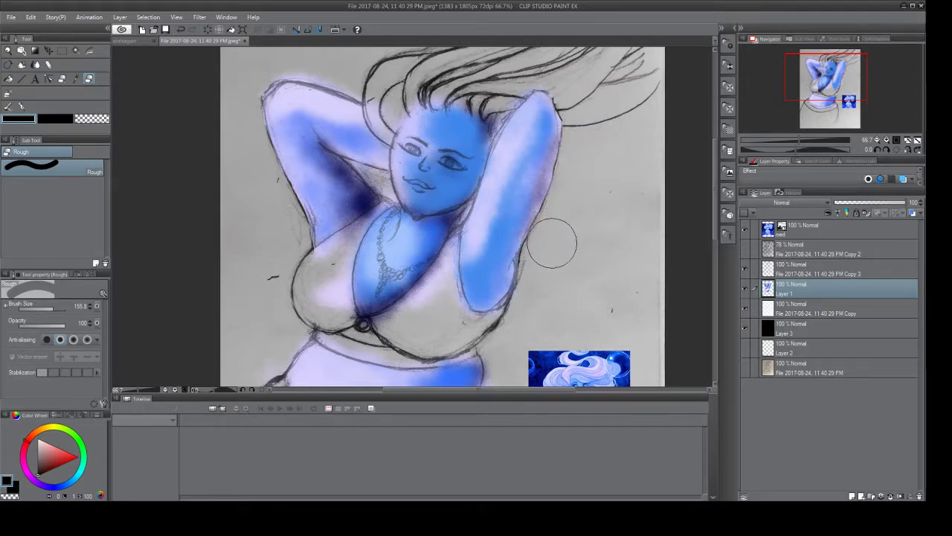
Try erasing the colour spill beside the neck and around the bust at brush size 37.3, and undo the erasing on Layer 1.
{"action": "mouse_move", "coordinate": [356, 191]}
{"action": "left_mouse_down"}
{"action": "mouse_move", "coordinate": [324, 182]}
{"action": "mouse_move", "coordinate": [339, 176]}
{"action": "mouse_move", "coordinate": [316, 177]}
{"action": "left_mouse_up"}
{"action": "left_click_drag", "start_coordinate": [53, 309], "coordinate": [45, 311]}
{"action": "mouse_move", "coordinate": [379, 182]}
{"action": "left_mouse_down"}
{"action": "mouse_move", "coordinate": [385, 190]}
{"action": "mouse_move", "coordinate": [371, 173]}
{"action": "mouse_move", "coordinate": [389, 198]}
{"action": "left_mouse_up"}
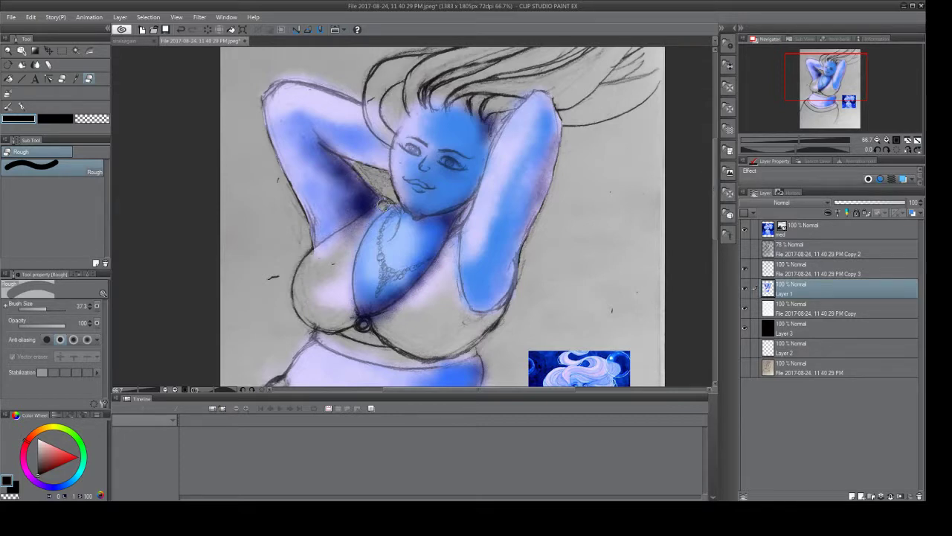
{"action": "mouse_move", "coordinate": [341, 283]}
{"action": "left_mouse_down"}
{"action": "mouse_move", "coordinate": [343, 253]}
{"action": "mouse_move", "coordinate": [350, 309]}
{"action": "mouse_move", "coordinate": [332, 274]}
{"action": "mouse_move", "coordinate": [313, 286]}
{"action": "mouse_move", "coordinate": [364, 220]}
{"action": "mouse_move", "coordinate": [307, 262]}
{"action": "mouse_move", "coordinate": [338, 243]}
{"action": "mouse_move", "coordinate": [305, 288]}
{"action": "mouse_move", "coordinate": [308, 269]}
{"action": "mouse_move", "coordinate": [368, 215]}
{"action": "mouse_move", "coordinate": [335, 245]}
{"action": "mouse_move", "coordinate": [326, 302]}
{"action": "mouse_move", "coordinate": [341, 278]}
{"action": "mouse_move", "coordinate": [344, 310]}
{"action": "mouse_move", "coordinate": [391, 337]}
{"action": "mouse_move", "coordinate": [453, 273]}
{"action": "mouse_move", "coordinate": [454, 240]}
{"action": "mouse_move", "coordinate": [433, 291]}
{"action": "mouse_move", "coordinate": [440, 318]}
{"action": "mouse_move", "coordinate": [442, 283]}
{"action": "mouse_move", "coordinate": [460, 250]}
{"action": "mouse_move", "coordinate": [455, 230]}
{"action": "mouse_move", "coordinate": [450, 284]}
{"action": "mouse_move", "coordinate": [451, 250]}
{"action": "mouse_move", "coordinate": [464, 313]}
{"action": "mouse_move", "coordinate": [454, 294]}
{"action": "mouse_move", "coordinate": [496, 319]}
{"action": "mouse_move", "coordinate": [464, 317]}
{"action": "mouse_move", "coordinate": [520, 294]}
{"action": "mouse_move", "coordinate": [496, 316]}
{"action": "mouse_move", "coordinate": [533, 266]}
{"action": "mouse_move", "coordinate": [442, 288]}
{"action": "mouse_move", "coordinate": [425, 319]}
{"action": "mouse_move", "coordinate": [440, 286]}
{"action": "mouse_move", "coordinate": [404, 312]}
{"action": "mouse_move", "coordinate": [447, 250]}
{"action": "mouse_move", "coordinate": [417, 292]}
{"action": "mouse_move", "coordinate": [378, 320]}
{"action": "mouse_move", "coordinate": [410, 340]}
{"action": "left_mouse_up"}
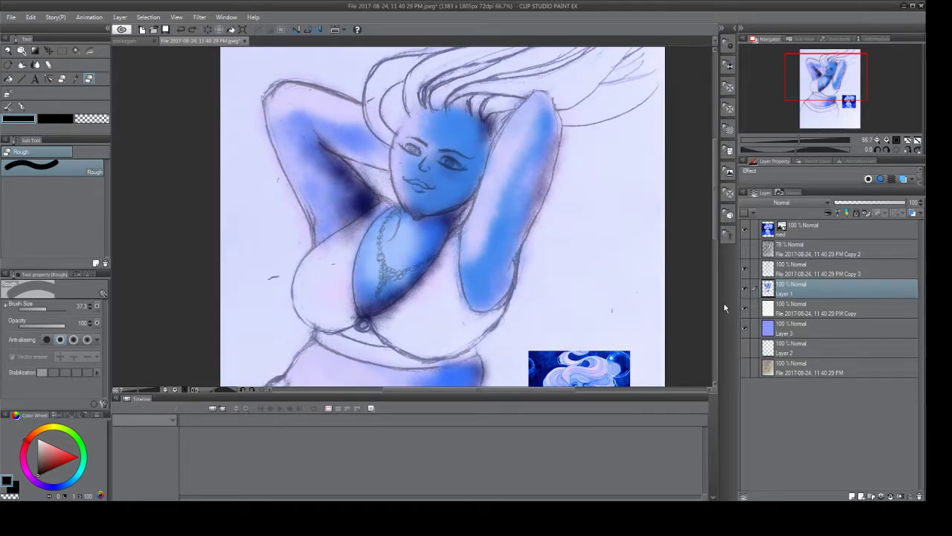
{"action": "key", "text": "ctrl+z"}
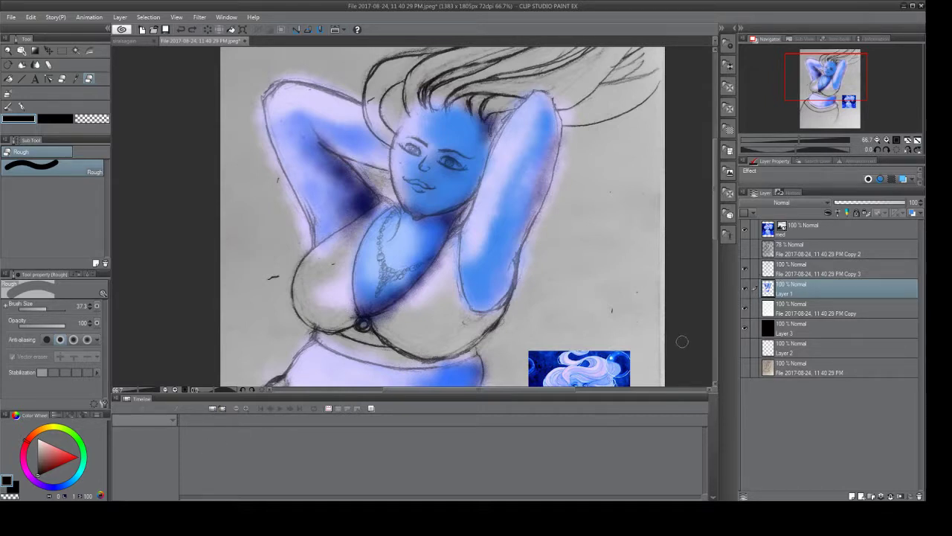
Sample pale lavender from the reference picture's hair and highlight the face and both raised arms on Layer 1 with the Noise pastel.
{"action": "left_click", "coordinate": [826, 234]}
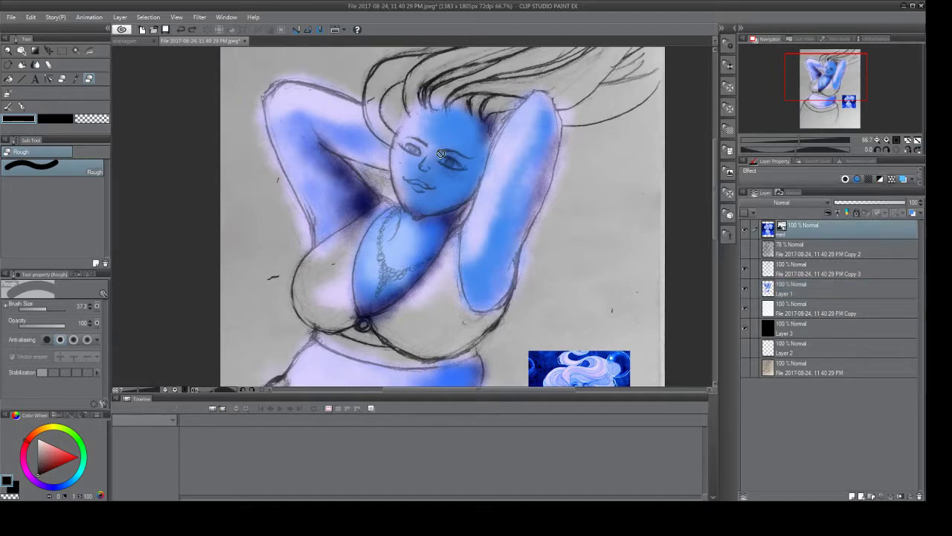
{"action": "left_click", "coordinate": [75, 77]}
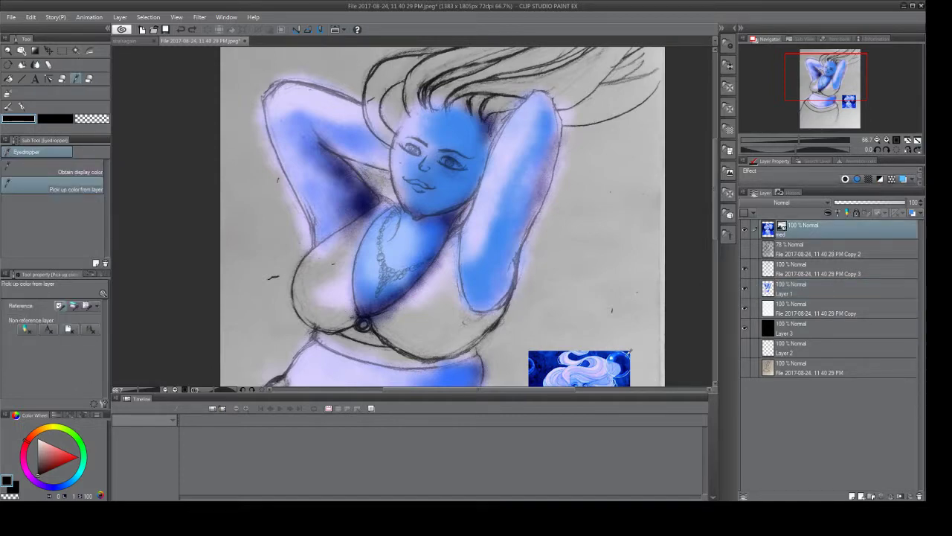
{"action": "left_click", "coordinate": [576, 358]}
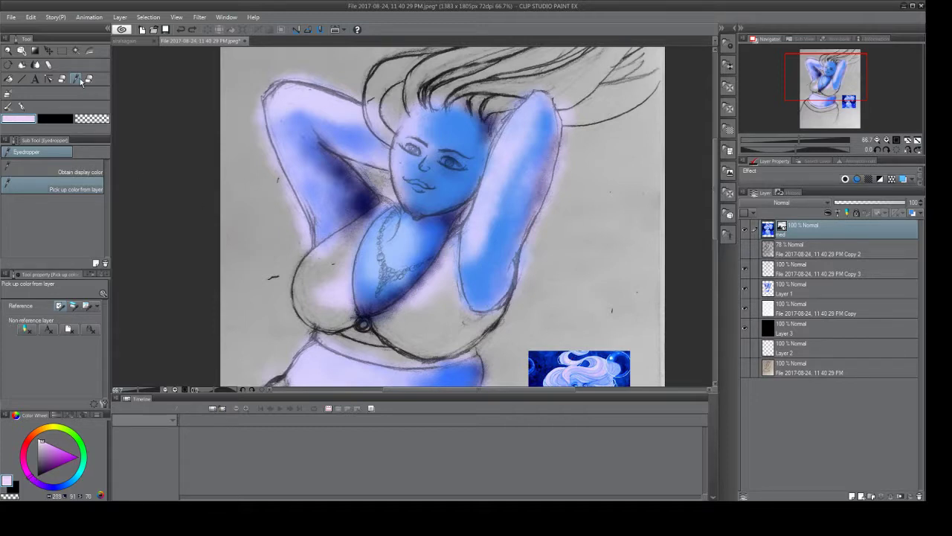
{"action": "left_click", "coordinate": [49, 65]}
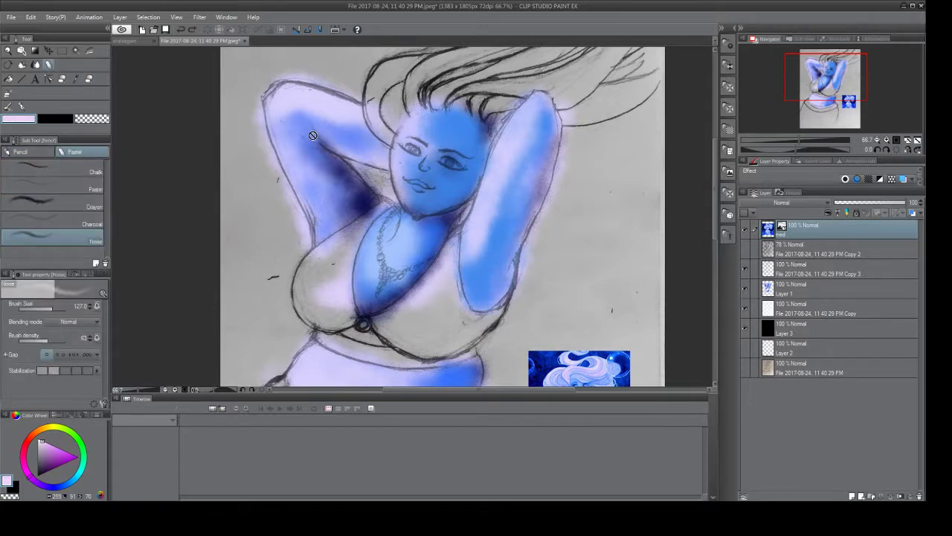
{"action": "left_click", "coordinate": [778, 294]}
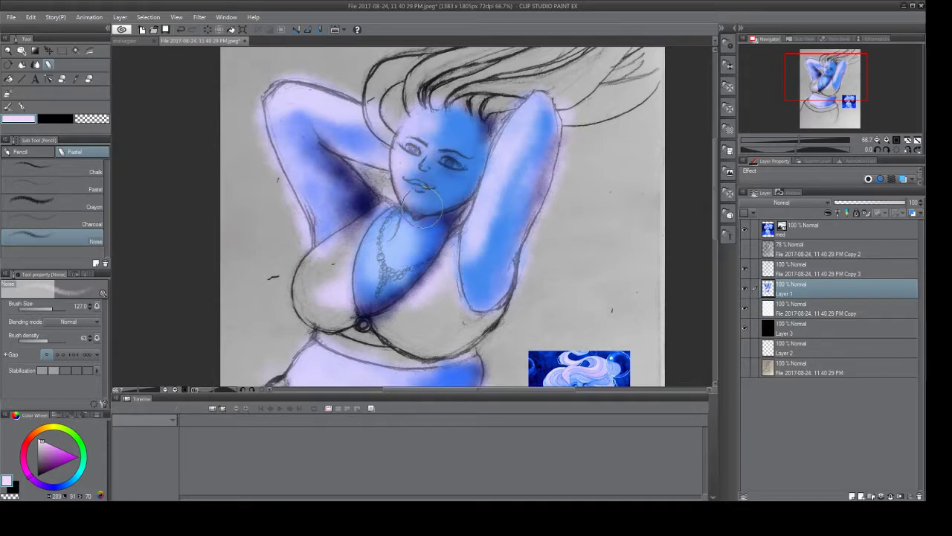
{"action": "mouse_move", "coordinate": [402, 122]}
{"action": "left_mouse_down"}
{"action": "mouse_move", "coordinate": [431, 131]}
{"action": "mouse_move", "coordinate": [427, 119]}
{"action": "mouse_move", "coordinate": [432, 138]}
{"action": "mouse_move", "coordinate": [409, 118]}
{"action": "left_mouse_up"}
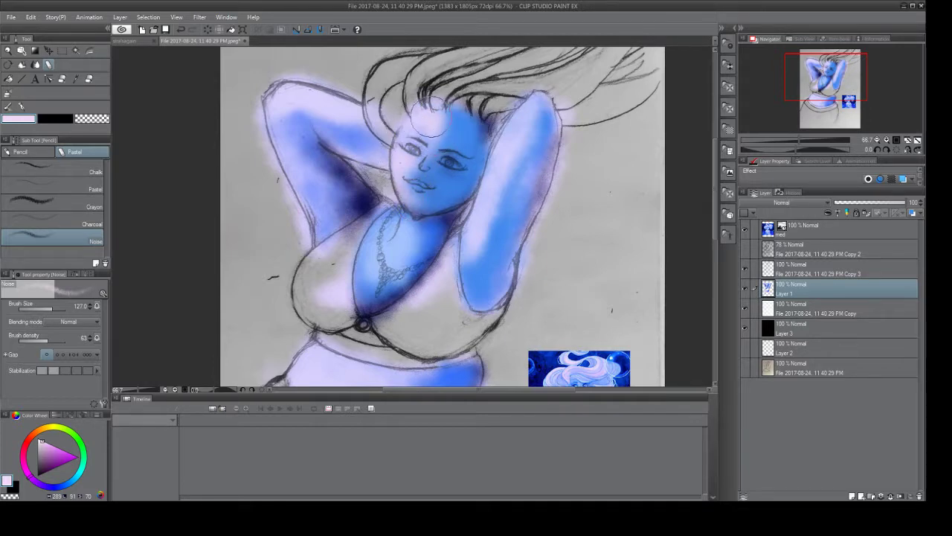
{"action": "mouse_move", "coordinate": [395, 172]}
{"action": "left_mouse_down"}
{"action": "mouse_move", "coordinate": [337, 140]}
{"action": "mouse_move", "coordinate": [291, 149]}
{"action": "mouse_move", "coordinate": [280, 96]}
{"action": "mouse_move", "coordinate": [281, 134]}
{"action": "mouse_move", "coordinate": [279, 111]}
{"action": "mouse_move", "coordinate": [299, 183]}
{"action": "mouse_move", "coordinate": [289, 126]}
{"action": "mouse_move", "coordinate": [314, 181]}
{"action": "mouse_move", "coordinate": [314, 199]}
{"action": "mouse_move", "coordinate": [294, 148]}
{"action": "mouse_move", "coordinate": [317, 177]}
{"action": "mouse_move", "coordinate": [321, 209]}
{"action": "mouse_move", "coordinate": [308, 240]}
{"action": "mouse_move", "coordinate": [341, 216]}
{"action": "mouse_move", "coordinate": [319, 236]}
{"action": "mouse_move", "coordinate": [355, 227]}
{"action": "mouse_move", "coordinate": [343, 223]}
{"action": "mouse_move", "coordinate": [323, 249]}
{"action": "mouse_move", "coordinate": [339, 217]}
{"action": "mouse_move", "coordinate": [321, 245]}
{"action": "mouse_move", "coordinate": [288, 131]}
{"action": "mouse_move", "coordinate": [312, 227]}
{"action": "mouse_move", "coordinate": [289, 110]}
{"action": "mouse_move", "coordinate": [268, 92]}
{"action": "mouse_move", "coordinate": [296, 83]}
{"action": "left_mouse_up"}
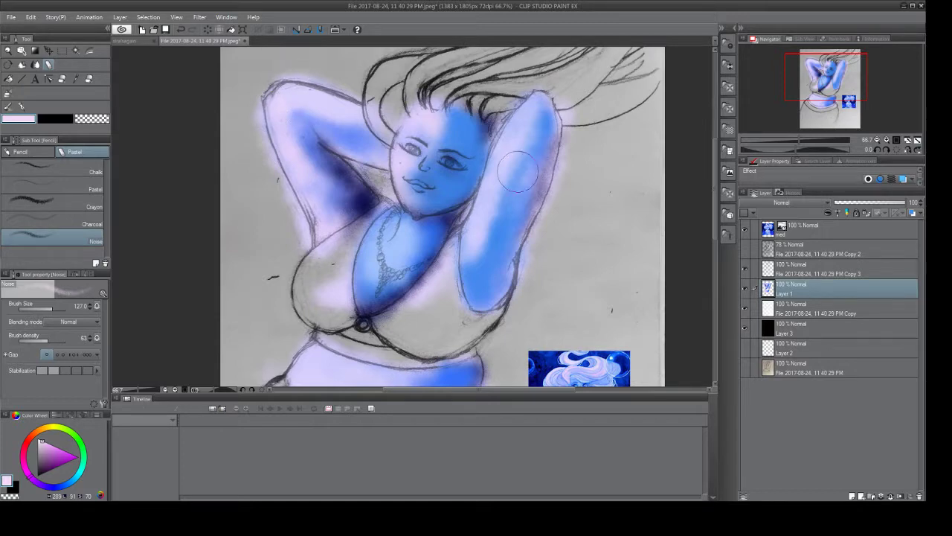
{"action": "mouse_move", "coordinate": [515, 171]}
{"action": "left_mouse_down"}
{"action": "mouse_move", "coordinate": [537, 145]}
{"action": "mouse_move", "coordinate": [524, 158]}
{"action": "mouse_move", "coordinate": [527, 130]}
{"action": "mouse_move", "coordinate": [517, 119]}
{"action": "mouse_move", "coordinate": [514, 146]}
{"action": "mouse_move", "coordinate": [503, 123]}
{"action": "left_mouse_up"}
{"action": "mouse_move", "coordinate": [532, 105]}
{"action": "left_mouse_down"}
{"action": "mouse_move", "coordinate": [532, 131]}
{"action": "mouse_move", "coordinate": [472, 251]}
{"action": "mouse_move", "coordinate": [454, 256]}
{"action": "mouse_move", "coordinate": [462, 244]}
{"action": "mouse_move", "coordinate": [446, 281]}
{"action": "left_mouse_up"}
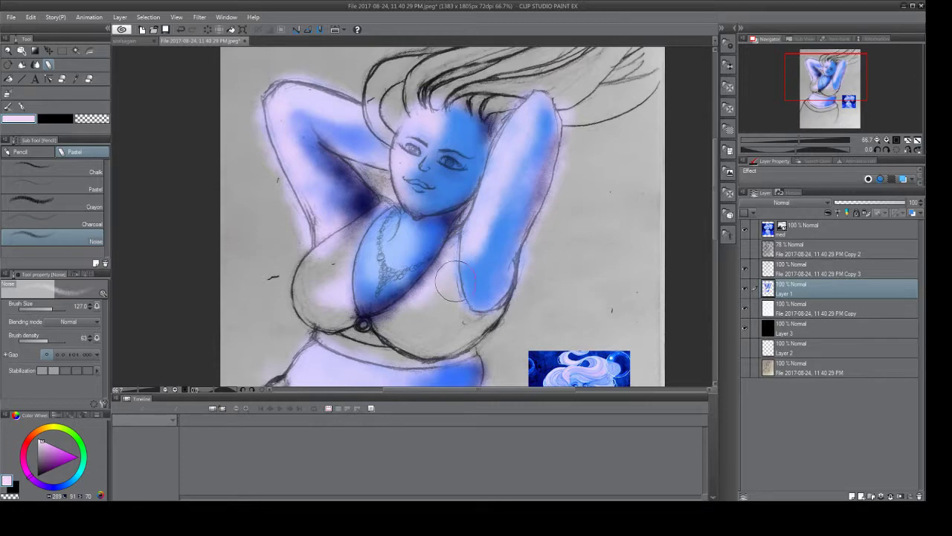
Sample a deep blue from the reference picture and shade the outer edge of the right-hand arm on Layer 1 with the Noise pastel.
{"action": "left_click", "coordinate": [75, 78]}
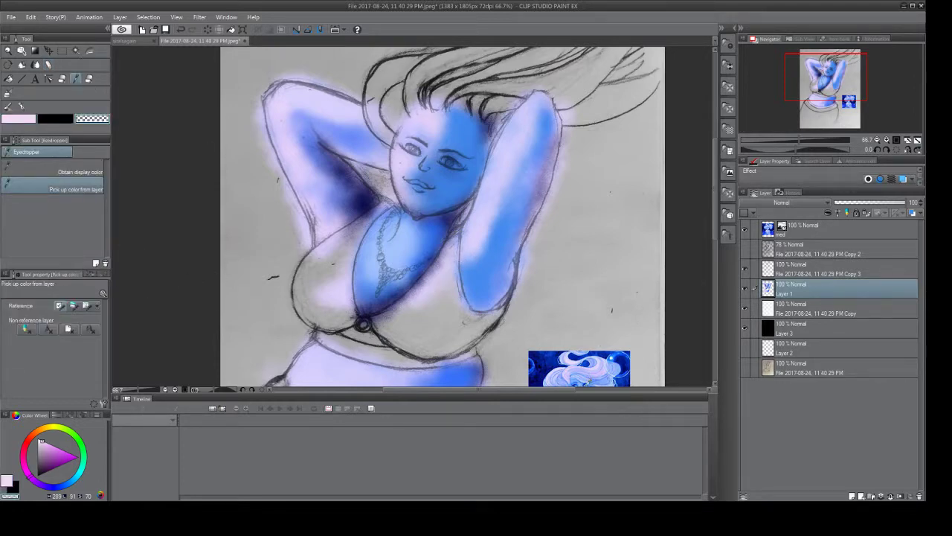
{"action": "left_click", "coordinate": [771, 235]}
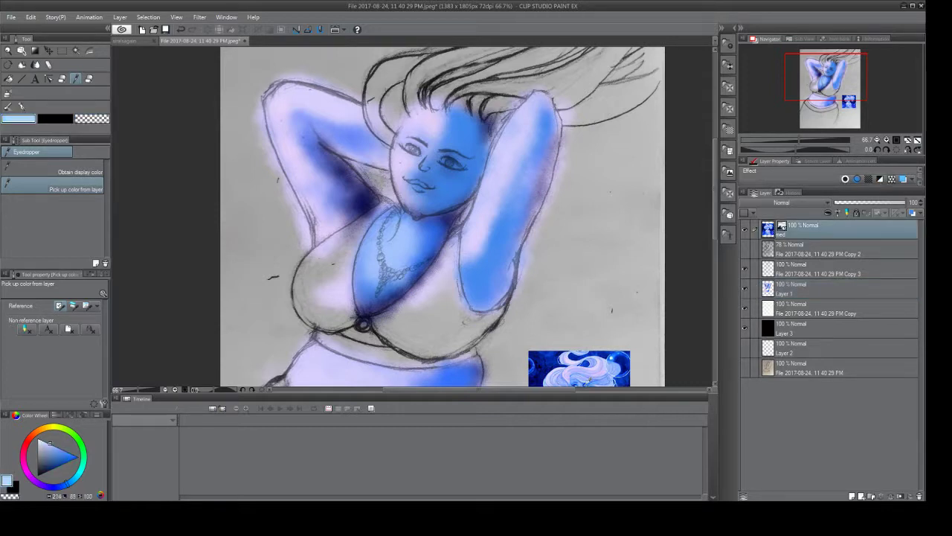
{"action": "left_click_drag", "start_coordinate": [575, 381], "coordinate": [580, 379]}
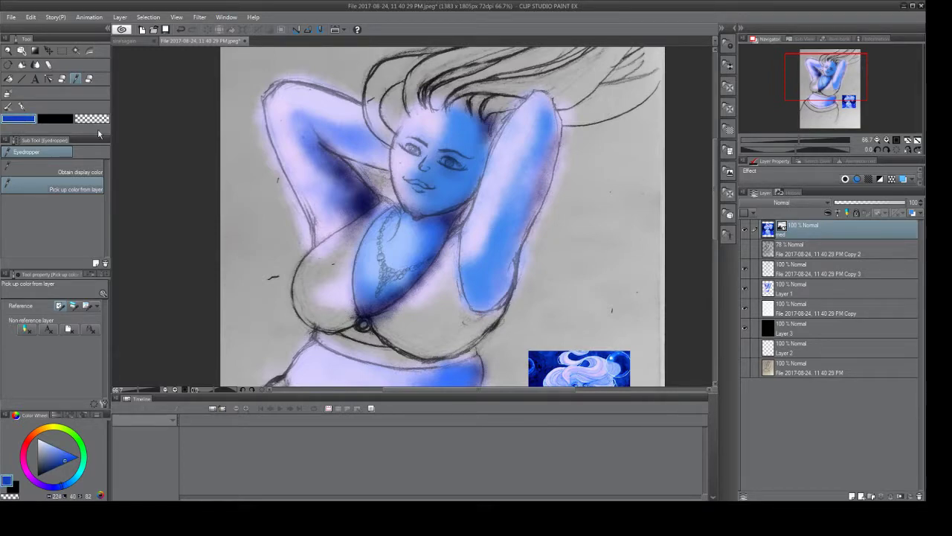
{"action": "left_click", "coordinate": [50, 65]}
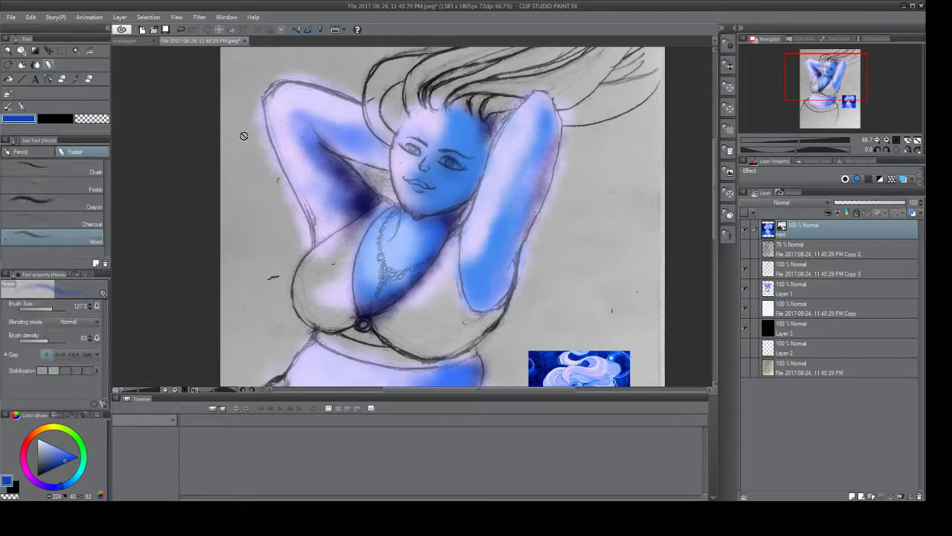
{"action": "left_click", "coordinate": [778, 294]}
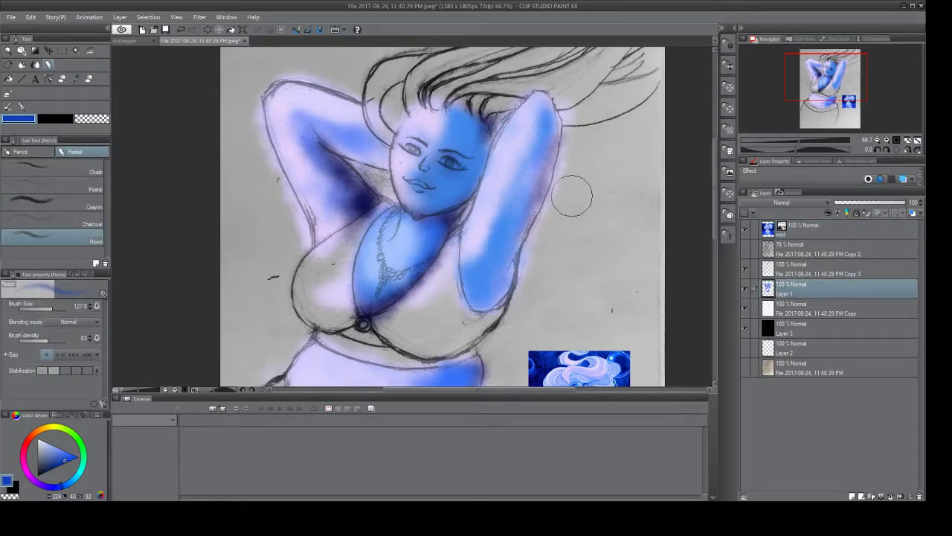
{"action": "mouse_move", "coordinate": [570, 191]}
{"action": "left_mouse_down"}
{"action": "mouse_move", "coordinate": [550, 128]}
{"action": "mouse_move", "coordinate": [510, 234]}
{"action": "mouse_move", "coordinate": [519, 231]}
{"action": "mouse_move", "coordinate": [507, 285]}
{"action": "mouse_move", "coordinate": [506, 276]}
{"action": "mouse_move", "coordinate": [479, 298]}
{"action": "mouse_move", "coordinate": [509, 263]}
{"action": "mouse_move", "coordinate": [498, 279]}
{"action": "mouse_move", "coordinate": [547, 152]}
{"action": "mouse_move", "coordinate": [533, 203]}
{"action": "mouse_move", "coordinate": [554, 109]}
{"action": "mouse_move", "coordinate": [522, 233]}
{"action": "mouse_move", "coordinate": [483, 274]}
{"action": "mouse_move", "coordinate": [496, 283]}
{"action": "mouse_move", "coordinate": [486, 292]}
{"action": "mouse_move", "coordinate": [503, 295]}
{"action": "mouse_move", "coordinate": [509, 282]}
{"action": "mouse_move", "coordinate": [498, 305]}
{"action": "left_mouse_up"}
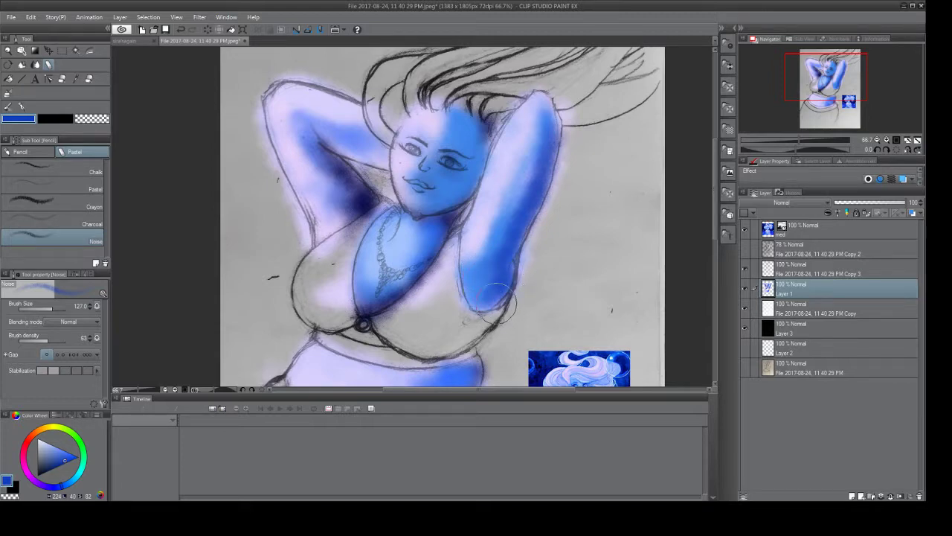
Deepen the shadow on the waist's right side and along the right edge of the neckline with the same deep blue.
{"action": "scroll", "coordinate": [716, 216], "scroll_direction": "down", "scroll_amount": 3}
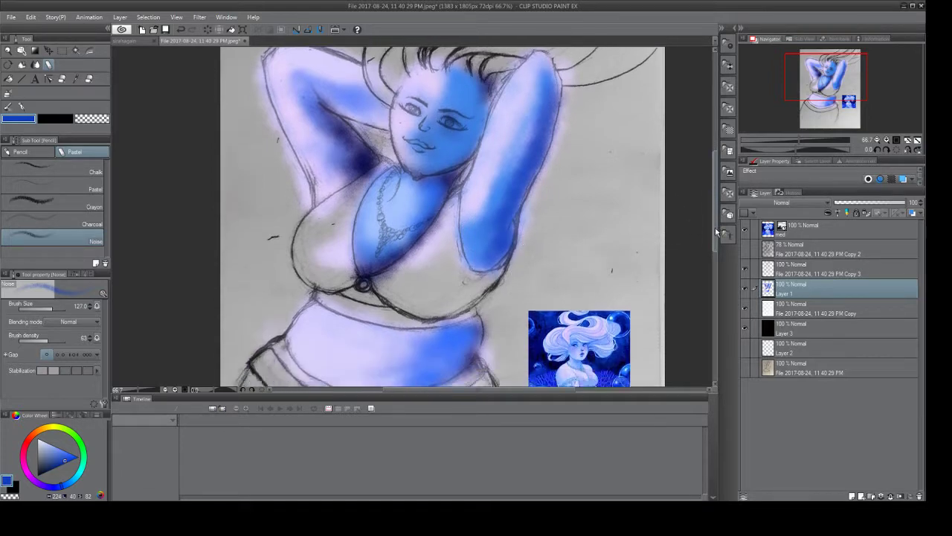
{"action": "mouse_move", "coordinate": [464, 258]}
{"action": "left_mouse_down"}
{"action": "mouse_move", "coordinate": [467, 281]}
{"action": "mouse_move", "coordinate": [461, 256]}
{"action": "mouse_move", "coordinate": [435, 290]}
{"action": "mouse_move", "coordinate": [394, 302]}
{"action": "mouse_move", "coordinate": [452, 281]}
{"action": "mouse_move", "coordinate": [446, 242]}
{"action": "mouse_move", "coordinate": [473, 245]}
{"action": "mouse_move", "coordinate": [454, 268]}
{"action": "mouse_move", "coordinate": [417, 261]}
{"action": "left_mouse_up"}
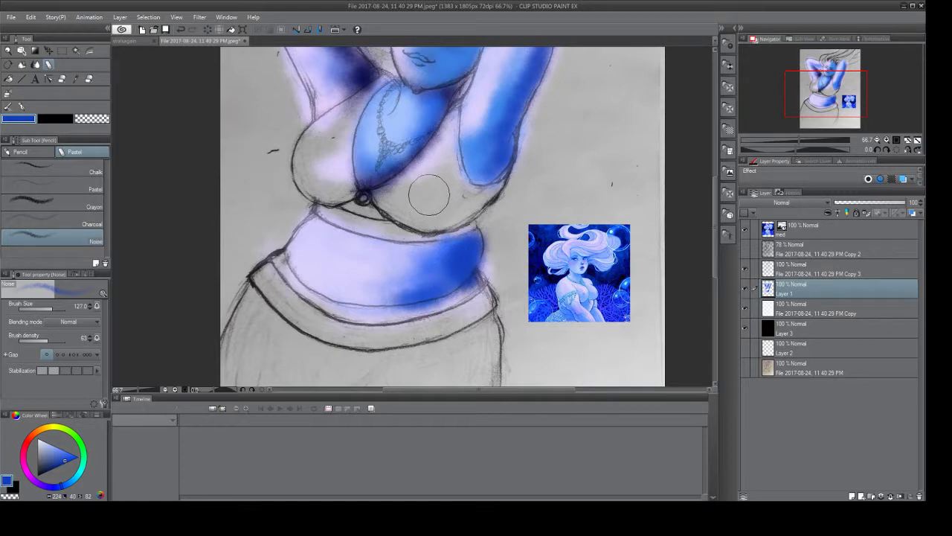
{"action": "mouse_move", "coordinate": [422, 133]}
{"action": "left_mouse_down"}
{"action": "mouse_move", "coordinate": [445, 94]}
{"action": "mouse_move", "coordinate": [460, 87]}
{"action": "mouse_move", "coordinate": [389, 191]}
{"action": "mouse_move", "coordinate": [374, 171]}
{"action": "mouse_move", "coordinate": [358, 199]}
{"action": "left_mouse_up"}
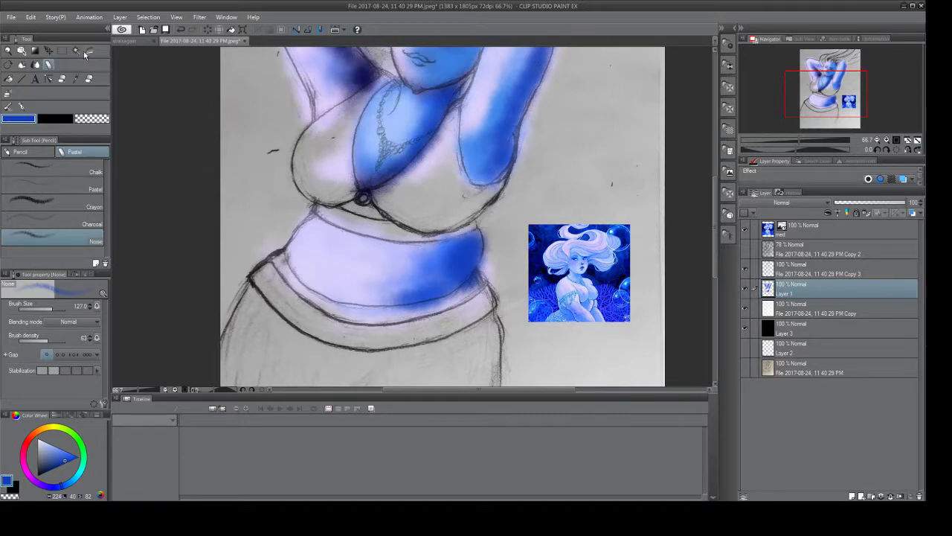
{"action": "left_click", "coordinate": [78, 80]}
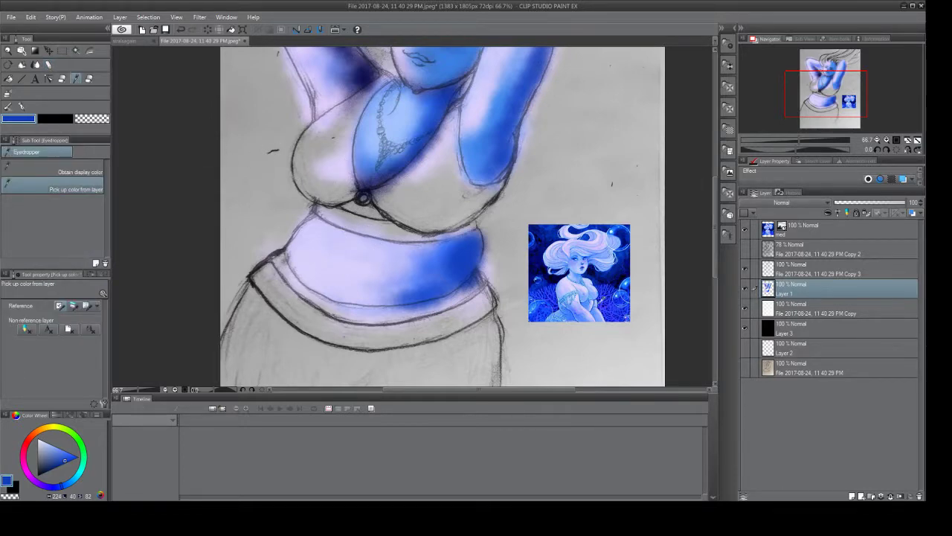
{"action": "key", "text": "c"}
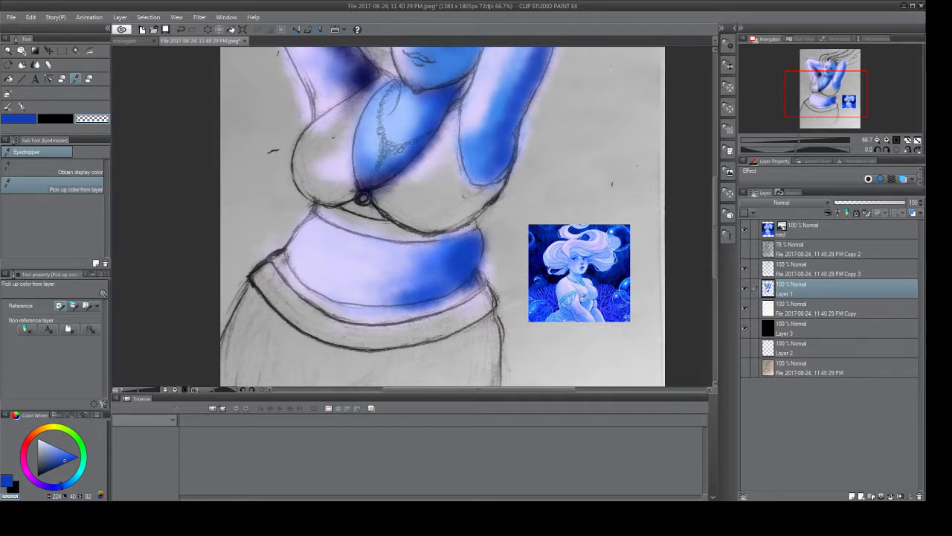
{"action": "left_click", "coordinate": [47, 66]}
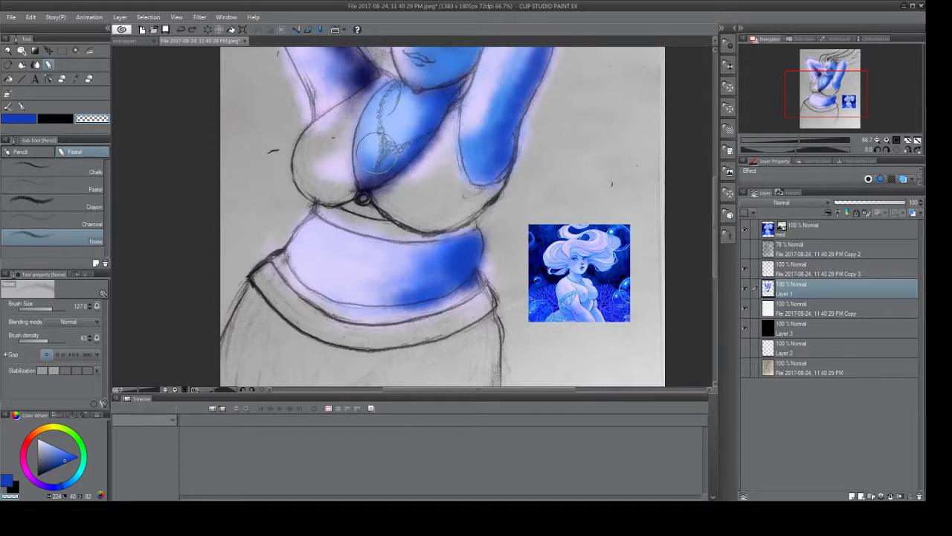
{"action": "left_click", "coordinate": [18, 119]}
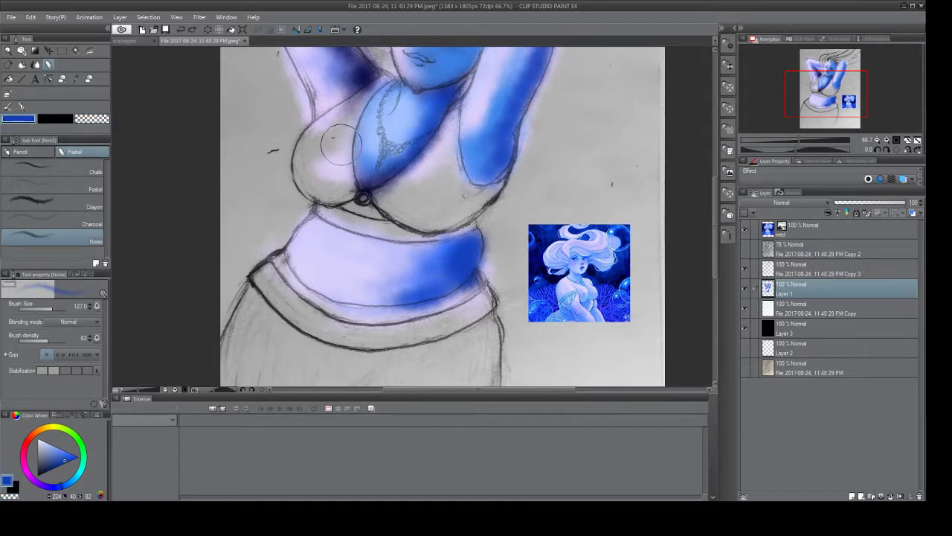
Shade the left edge of the neckline opening and the waist below the bust with the deep blue Noise pastel.
{"action": "mouse_move", "coordinate": [338, 137]}
{"action": "left_mouse_down"}
{"action": "mouse_move", "coordinate": [385, 134]}
{"action": "mouse_move", "coordinate": [354, 167]}
{"action": "mouse_move", "coordinate": [360, 173]}
{"action": "mouse_move", "coordinate": [354, 134]}
{"action": "mouse_move", "coordinate": [378, 92]}
{"action": "mouse_move", "coordinate": [353, 162]}
{"action": "mouse_move", "coordinate": [355, 137]}
{"action": "mouse_move", "coordinate": [353, 186]}
{"action": "mouse_move", "coordinate": [361, 191]}
{"action": "mouse_move", "coordinate": [354, 168]}
{"action": "left_mouse_up"}
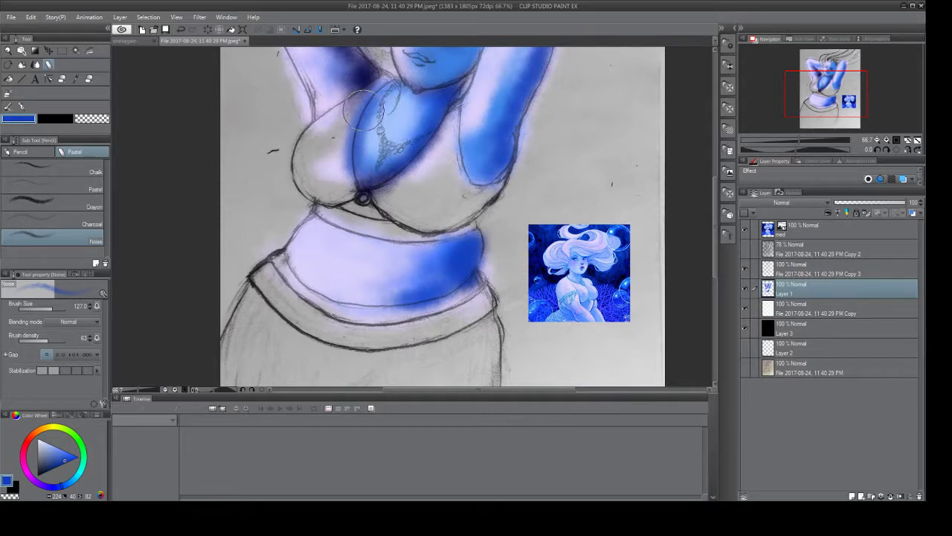
{"action": "mouse_move", "coordinate": [372, 99]}
{"action": "left_mouse_down"}
{"action": "mouse_move", "coordinate": [352, 152]}
{"action": "mouse_move", "coordinate": [378, 155]}
{"action": "mouse_move", "coordinate": [361, 179]}
{"action": "mouse_move", "coordinate": [362, 169]}
{"action": "mouse_move", "coordinate": [353, 210]}
{"action": "mouse_move", "coordinate": [330, 231]}
{"action": "mouse_move", "coordinate": [320, 218]}
{"action": "mouse_move", "coordinate": [355, 240]}
{"action": "mouse_move", "coordinate": [413, 244]}
{"action": "mouse_move", "coordinate": [396, 247]}
{"action": "mouse_move", "coordinate": [457, 250]}
{"action": "mouse_move", "coordinate": [477, 238]}
{"action": "mouse_move", "coordinate": [448, 285]}
{"action": "left_mouse_up"}
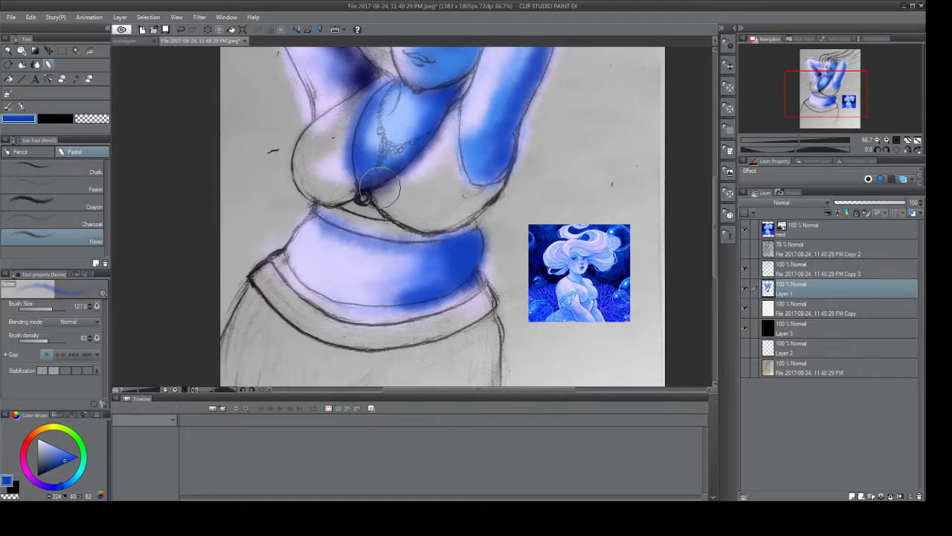
Sample dark navy from the reference picture's background and paint a darker shadow on the waist's right side on Layer 1.
{"action": "left_click", "coordinate": [77, 79]}
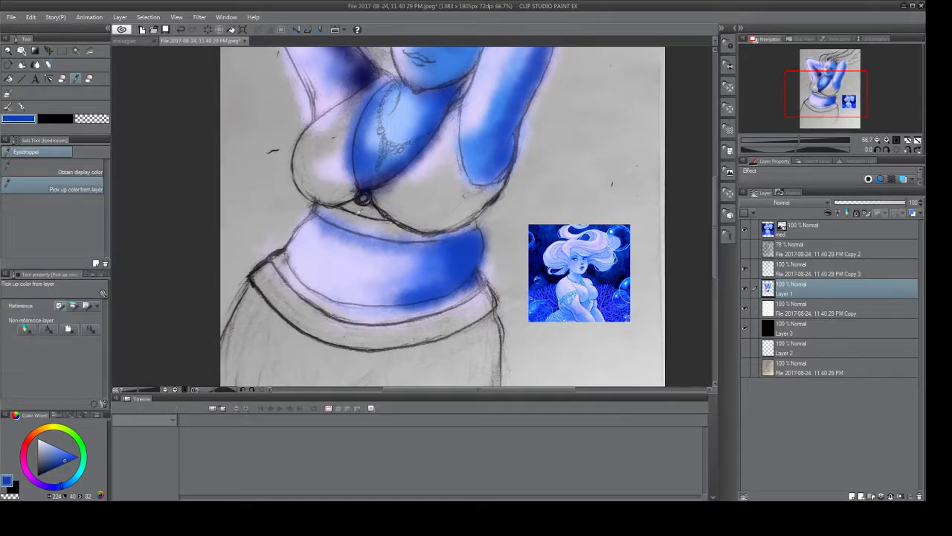
{"action": "left_click", "coordinate": [587, 300]}
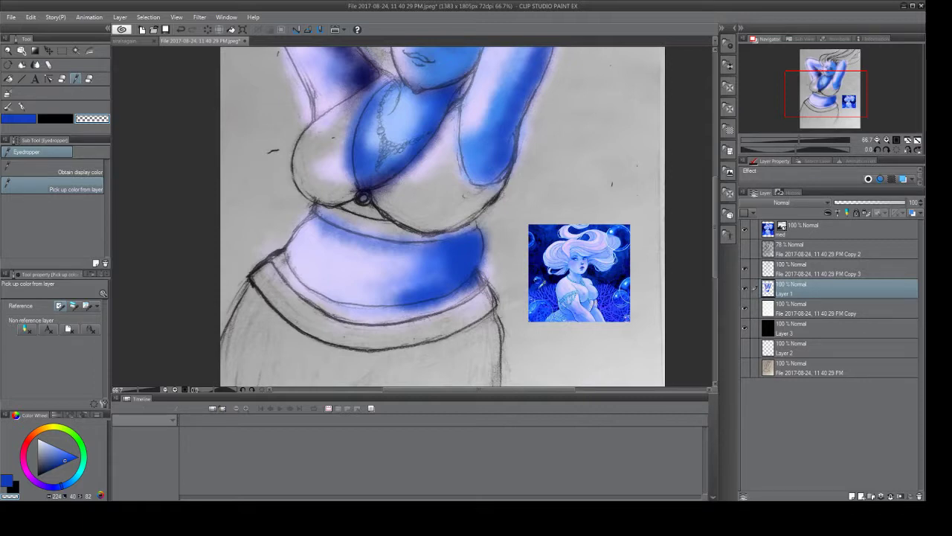
{"action": "left_click", "coordinate": [27, 120]}
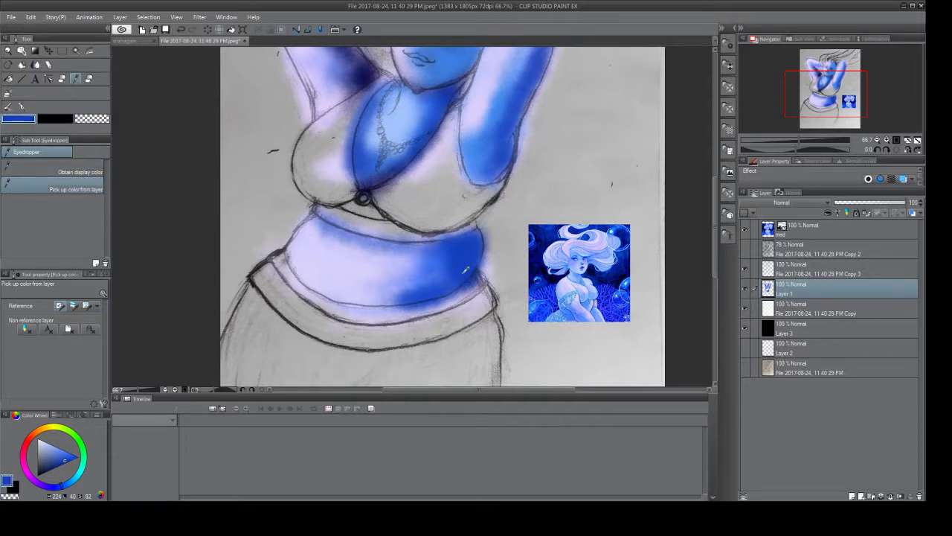
{"action": "key", "text": "c"}
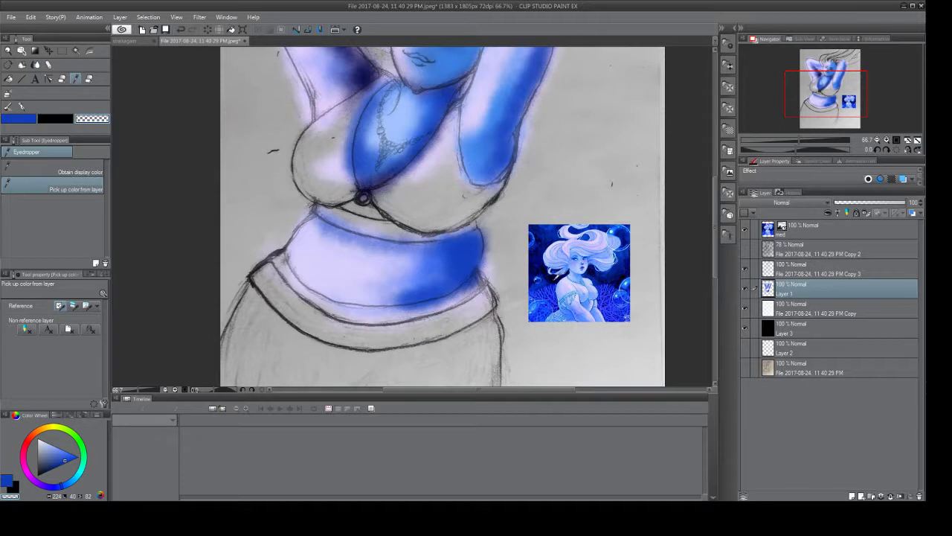
{"action": "left_click", "coordinate": [768, 233]}
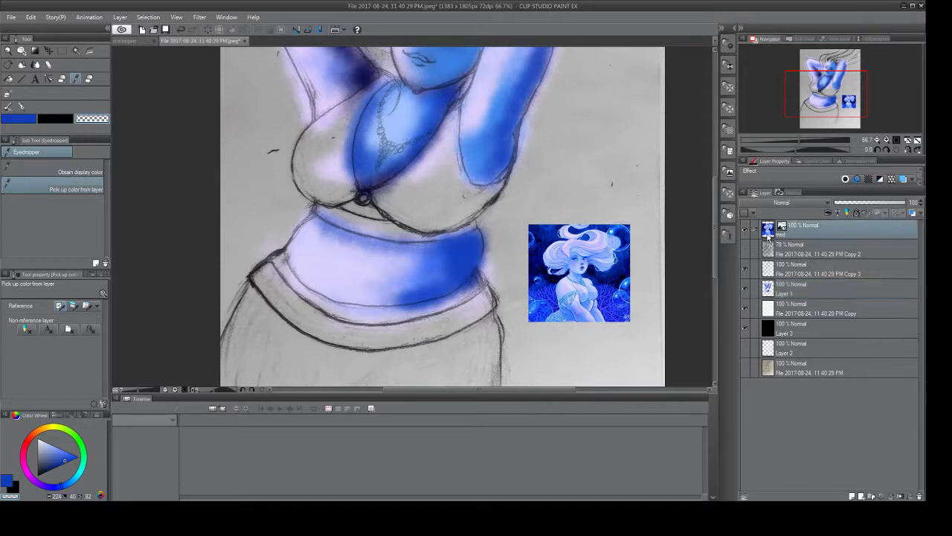
{"action": "left_click_drag", "start_coordinate": [624, 280], "coordinate": [633, 284]}
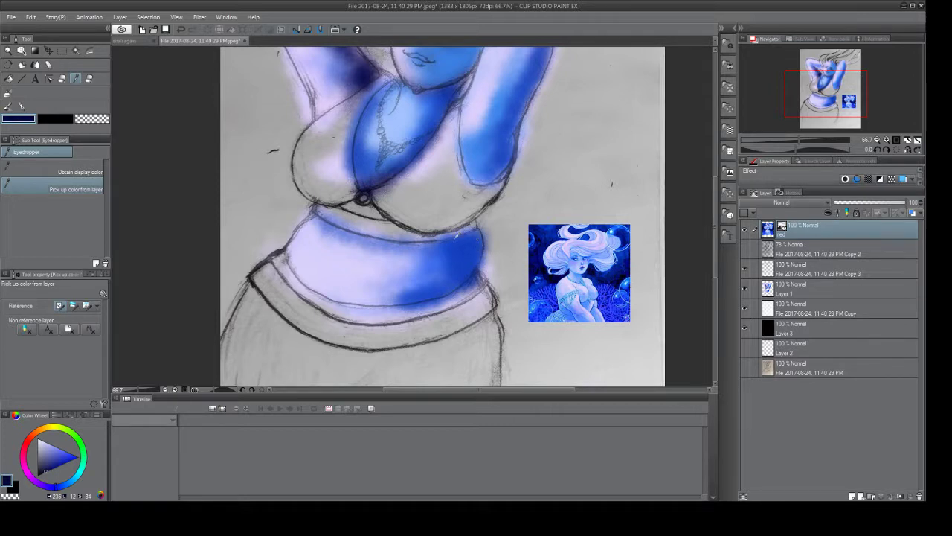
{"action": "left_click", "coordinate": [50, 65]}
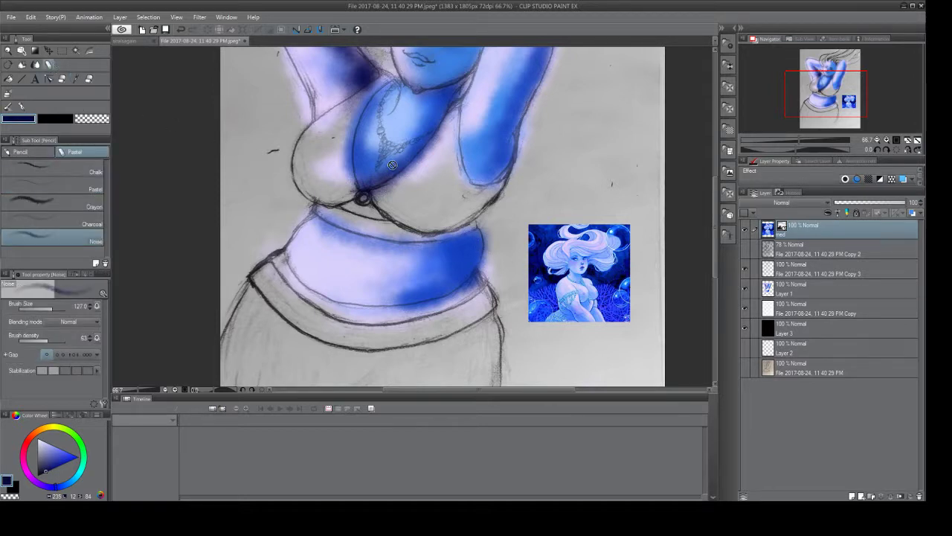
{"action": "left_click", "coordinate": [772, 294]}
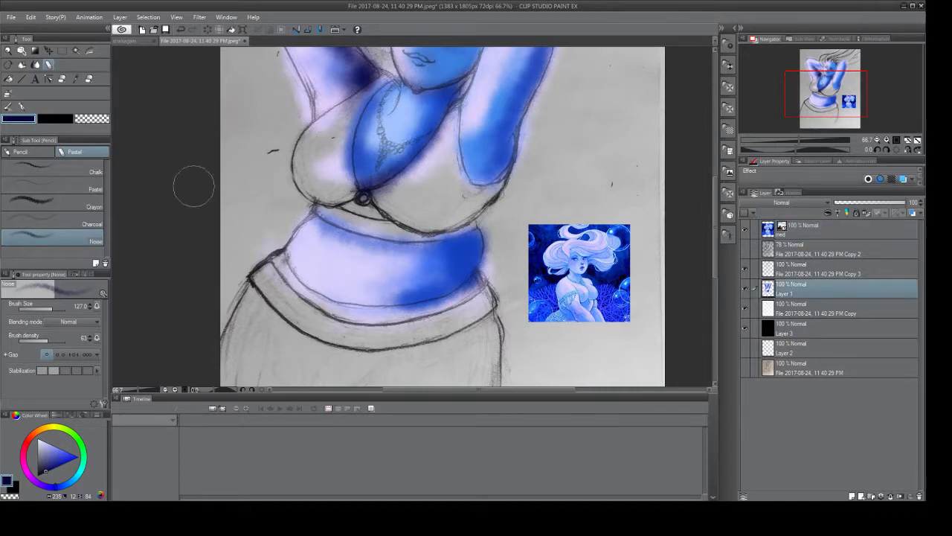
{"action": "mouse_move", "coordinate": [484, 240]}
{"action": "left_mouse_down"}
{"action": "mouse_move", "coordinate": [449, 288]}
{"action": "mouse_move", "coordinate": [413, 297]}
{"action": "mouse_move", "coordinate": [473, 265]}
{"action": "mouse_move", "coordinate": [458, 245]}
{"action": "mouse_move", "coordinate": [482, 262]}
{"action": "mouse_move", "coordinate": [417, 309]}
{"action": "mouse_move", "coordinate": [465, 281]}
{"action": "mouse_move", "coordinate": [370, 302]}
{"action": "mouse_move", "coordinate": [425, 303]}
{"action": "mouse_move", "coordinate": [397, 300]}
{"action": "mouse_move", "coordinate": [477, 265]}
{"action": "mouse_move", "coordinate": [457, 264]}
{"action": "mouse_move", "coordinate": [472, 241]}
{"action": "mouse_move", "coordinate": [476, 257]}
{"action": "mouse_move", "coordinate": [403, 305]}
{"action": "mouse_move", "coordinate": [408, 337]}
{"action": "mouse_move", "coordinate": [446, 316]}
{"action": "mouse_move", "coordinate": [420, 333]}
{"action": "mouse_move", "coordinate": [473, 256]}
{"action": "mouse_move", "coordinate": [488, 286]}
{"action": "left_mouse_up"}
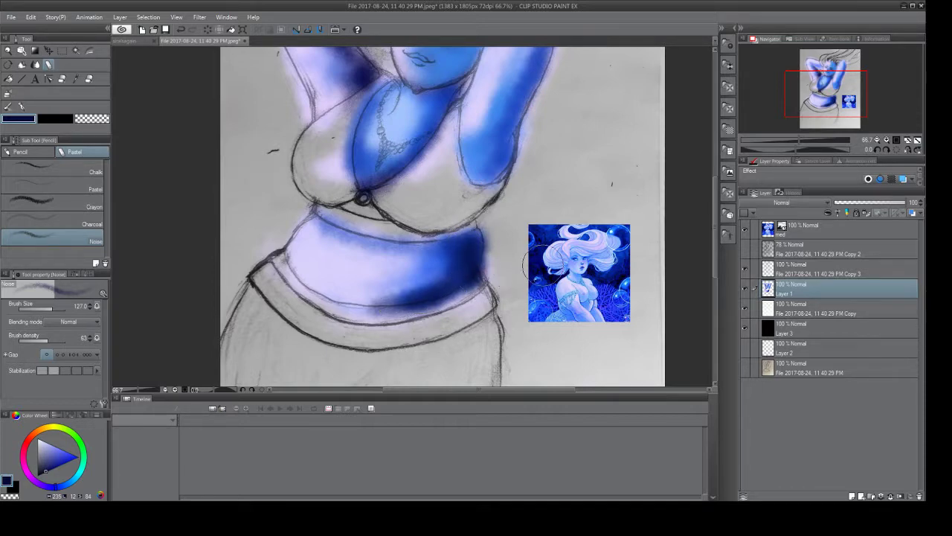
Darken the outer edge of the right-hand arm with the dark navy Noise pastel on Layer 1.
{"action": "scroll", "coordinate": [715, 233], "scroll_direction": "up", "scroll_amount": 3}
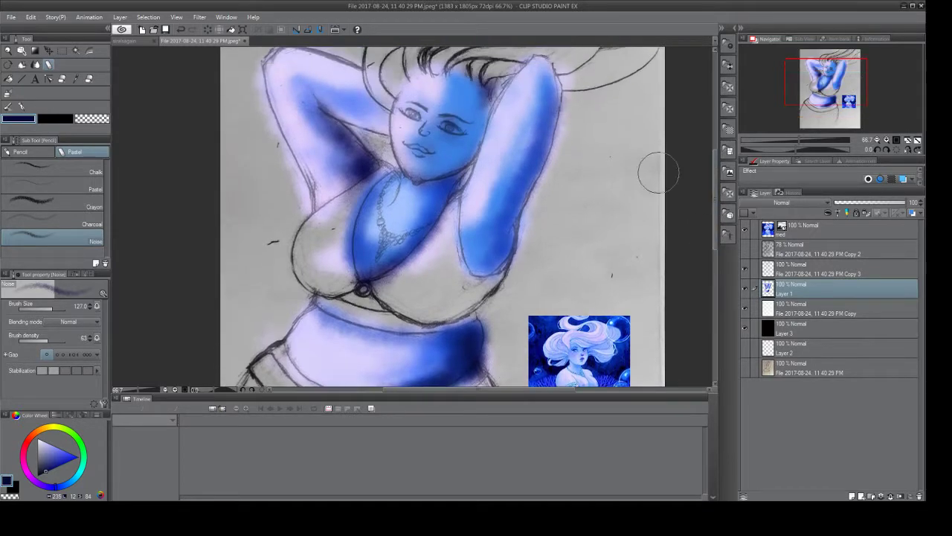
{"action": "mouse_move", "coordinate": [566, 131]}
{"action": "left_mouse_down"}
{"action": "mouse_move", "coordinate": [522, 215]}
{"action": "mouse_move", "coordinate": [550, 143]}
{"action": "mouse_move", "coordinate": [515, 222]}
{"action": "mouse_move", "coordinate": [514, 213]}
{"action": "mouse_move", "coordinate": [495, 287]}
{"action": "mouse_move", "coordinate": [493, 262]}
{"action": "mouse_move", "coordinate": [468, 294]}
{"action": "left_mouse_up"}
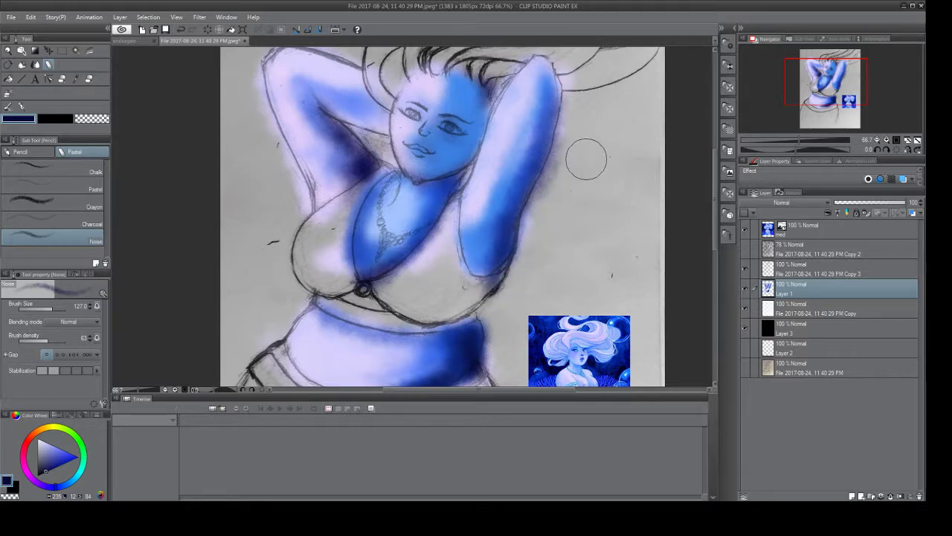
{"action": "mouse_move", "coordinate": [578, 151]}
{"action": "left_mouse_down"}
{"action": "mouse_move", "coordinate": [525, 167]}
{"action": "mouse_move", "coordinate": [529, 182]}
{"action": "mouse_move", "coordinate": [512, 176]}
{"action": "left_mouse_up"}
{"action": "mouse_move", "coordinate": [713, 232]}
{"action": "left_mouse_down"}
{"action": "mouse_move", "coordinate": [704, 301]}
{"action": "mouse_move", "coordinate": [694, 291]}
{"action": "left_mouse_up"}
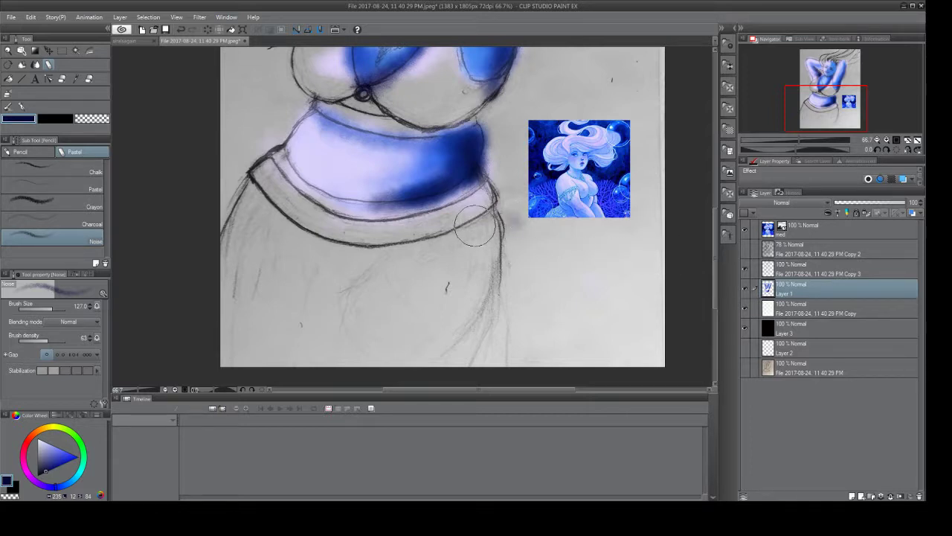
Paint loose dark navy shadow strokes over the skirt below the waistband with the Noise pastel on Layer 1.
{"action": "mouse_move", "coordinate": [468, 219]}
{"action": "left_mouse_down"}
{"action": "mouse_move", "coordinate": [485, 265]}
{"action": "mouse_move", "coordinate": [463, 304]}
{"action": "mouse_move", "coordinate": [482, 239]}
{"action": "mouse_move", "coordinate": [416, 312]}
{"action": "mouse_move", "coordinate": [404, 358]}
{"action": "mouse_move", "coordinate": [375, 325]}
{"action": "mouse_move", "coordinate": [410, 298]}
{"action": "mouse_move", "coordinate": [448, 361]}
{"action": "mouse_move", "coordinate": [481, 335]}
{"action": "mouse_move", "coordinate": [459, 321]}
{"action": "mouse_move", "coordinate": [476, 294]}
{"action": "mouse_move", "coordinate": [458, 357]}
{"action": "left_mouse_up"}
{"action": "mouse_move", "coordinate": [249, 223]}
{"action": "left_mouse_down"}
{"action": "mouse_move", "coordinate": [245, 195]}
{"action": "mouse_move", "coordinate": [236, 257]}
{"action": "mouse_move", "coordinate": [245, 208]}
{"action": "mouse_move", "coordinate": [240, 256]}
{"action": "mouse_move", "coordinate": [268, 195]}
{"action": "mouse_move", "coordinate": [295, 270]}
{"action": "mouse_move", "coordinate": [337, 256]}
{"action": "mouse_move", "coordinate": [349, 277]}
{"action": "mouse_move", "coordinate": [334, 334]}
{"action": "mouse_move", "coordinate": [339, 243]}
{"action": "mouse_move", "coordinate": [262, 186]}
{"action": "mouse_move", "coordinate": [342, 269]}
{"action": "mouse_move", "coordinate": [339, 290]}
{"action": "left_mouse_up"}
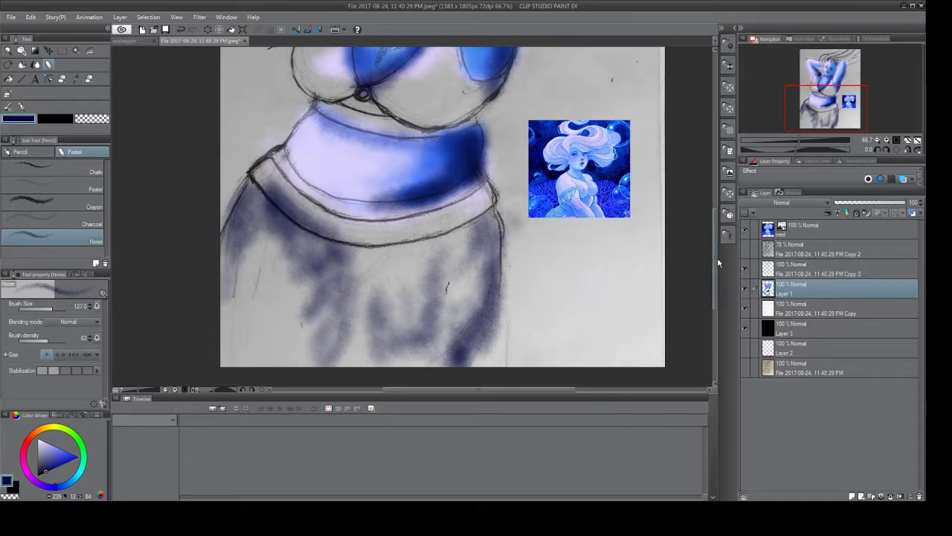
Sample pale lavender from the reference figure's skin and cover most of the skirt on Layer 1 with the Noise pastel at size 191.1.
{"action": "left_click_drag", "start_coordinate": [715, 300], "coordinate": [709, 273]}
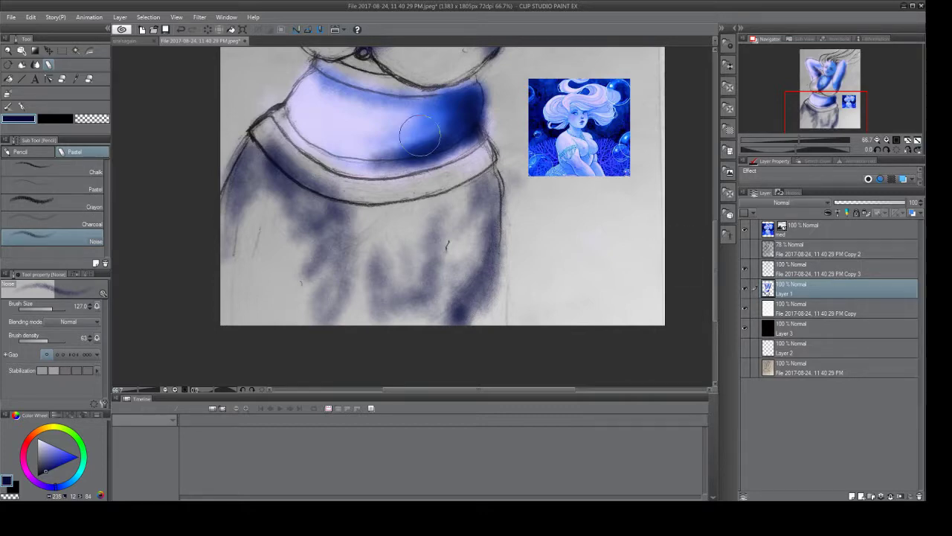
{"action": "left_click", "coordinate": [76, 79]}
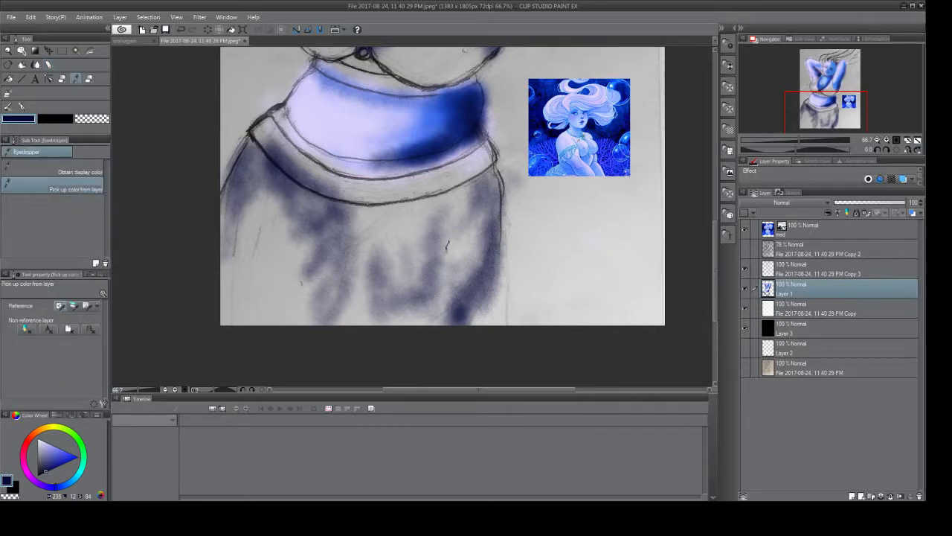
{"action": "left_click", "coordinate": [582, 139]}
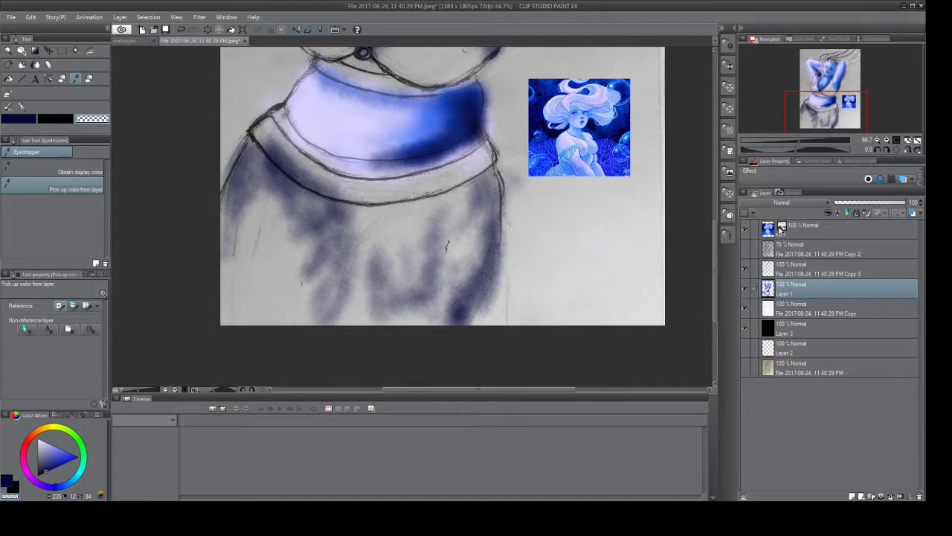
{"action": "left_click", "coordinate": [780, 230]}
{"action": "left_click", "coordinate": [587, 138]}
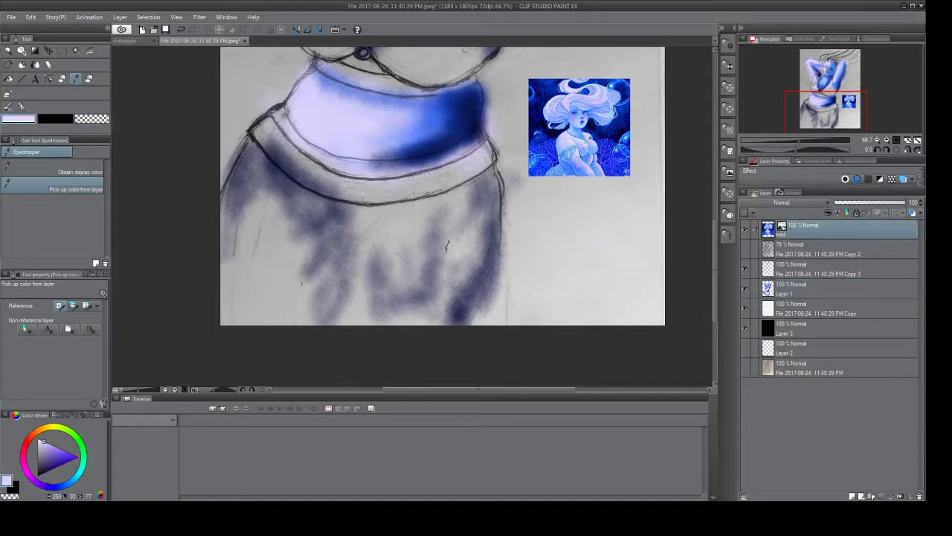
{"action": "left_click", "coordinate": [51, 65]}
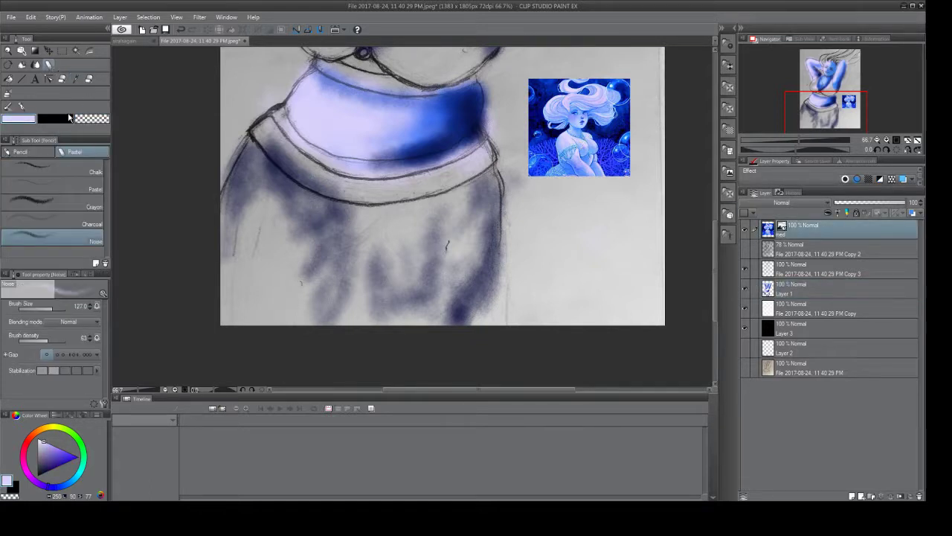
{"action": "left_click_drag", "start_coordinate": [56, 305], "coordinate": [54, 303]}
{"action": "left_click", "coordinate": [770, 293]}
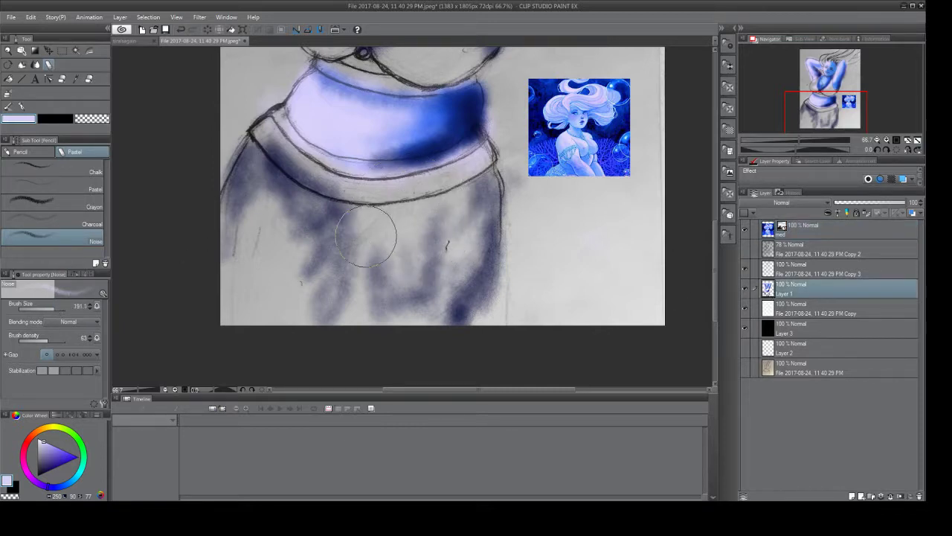
{"action": "mouse_move", "coordinate": [306, 312]}
{"action": "left_mouse_down"}
{"action": "mouse_move", "coordinate": [340, 236]}
{"action": "mouse_move", "coordinate": [345, 267]}
{"action": "mouse_move", "coordinate": [356, 239]}
{"action": "mouse_move", "coordinate": [389, 285]}
{"action": "mouse_move", "coordinate": [448, 246]}
{"action": "mouse_move", "coordinate": [475, 286]}
{"action": "mouse_move", "coordinate": [489, 255]}
{"action": "mouse_move", "coordinate": [505, 289]}
{"action": "mouse_move", "coordinate": [479, 192]}
{"action": "mouse_move", "coordinate": [478, 294]}
{"action": "mouse_move", "coordinate": [446, 278]}
{"action": "left_mouse_up"}
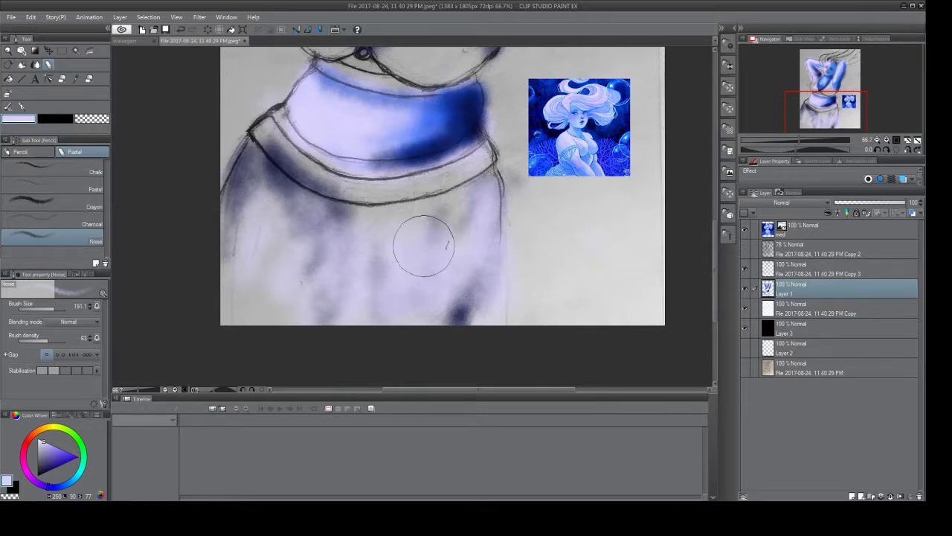
{"action": "mouse_move", "coordinate": [454, 208]}
{"action": "left_mouse_down"}
{"action": "mouse_move", "coordinate": [427, 222]}
{"action": "mouse_move", "coordinate": [410, 293]}
{"action": "mouse_move", "coordinate": [397, 238]}
{"action": "mouse_move", "coordinate": [344, 253]}
{"action": "mouse_move", "coordinate": [278, 315]}
{"action": "mouse_move", "coordinate": [257, 253]}
{"action": "mouse_move", "coordinate": [221, 260]}
{"action": "mouse_move", "coordinate": [377, 208]}
{"action": "mouse_move", "coordinate": [354, 232]}
{"action": "mouse_move", "coordinate": [397, 206]}
{"action": "mouse_move", "coordinate": [423, 253]}
{"action": "mouse_move", "coordinate": [451, 202]}
{"action": "mouse_move", "coordinate": [481, 264]}
{"action": "mouse_move", "coordinate": [413, 350]}
{"action": "mouse_move", "coordinate": [487, 309]}
{"action": "mouse_move", "coordinate": [502, 195]}
{"action": "mouse_move", "coordinate": [487, 314]}
{"action": "left_mouse_up"}
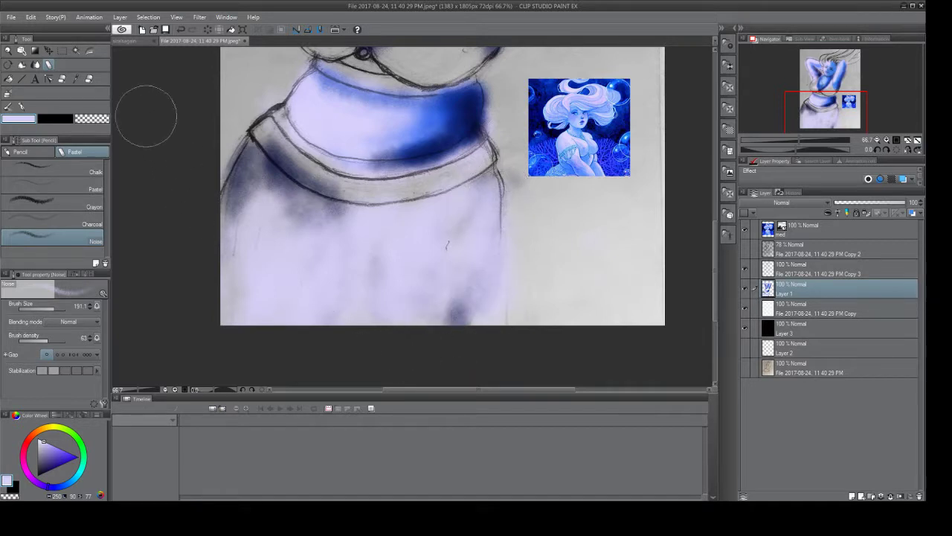
Sample near-black navy from the reference picture's background and paint a dark shadow on the skirt's lower middle on Layer 1.
{"action": "left_click", "coordinate": [76, 79]}
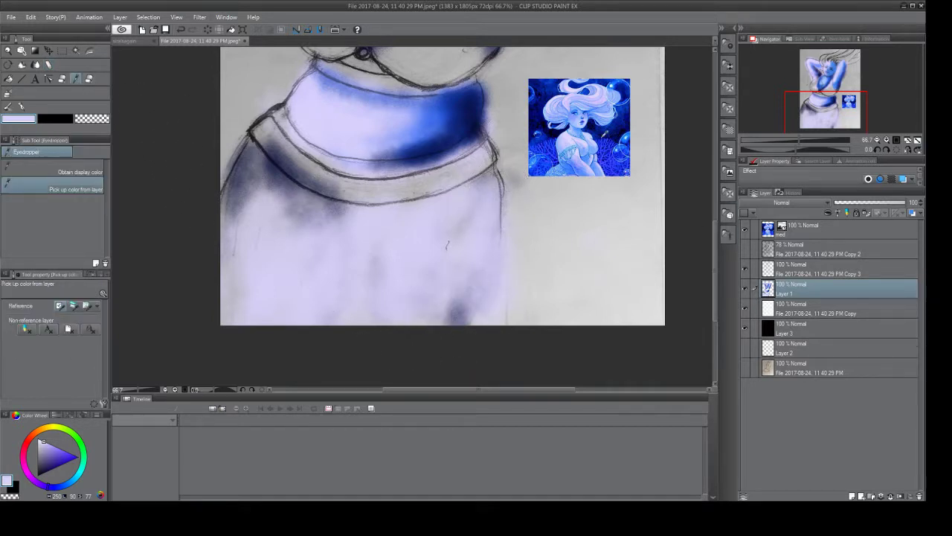
{"action": "left_click", "coordinate": [599, 127]}
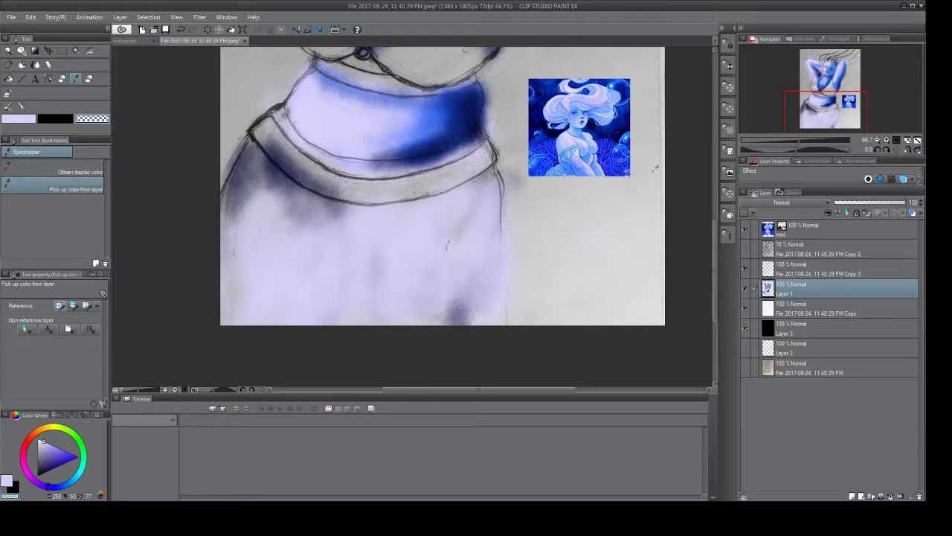
{"action": "left_click", "coordinate": [769, 232]}
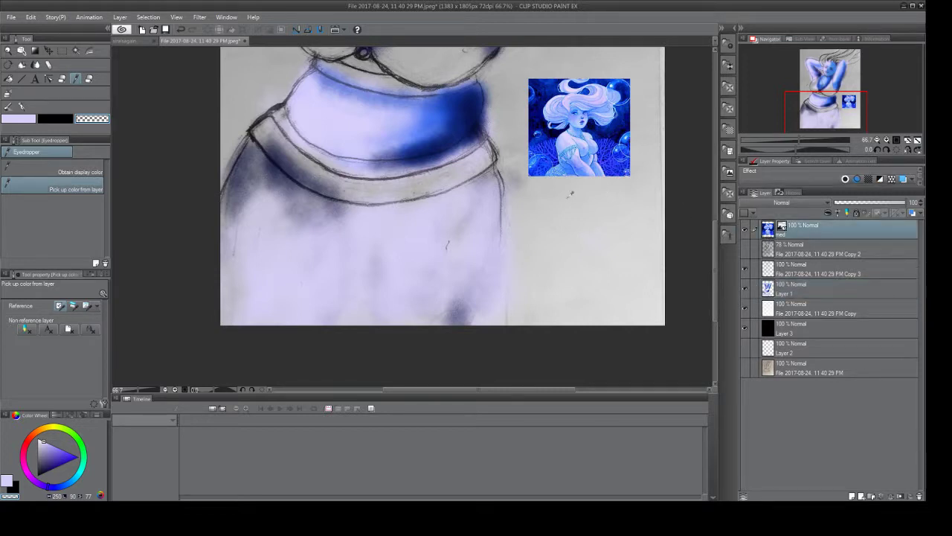
{"action": "left_click", "coordinate": [629, 140]}
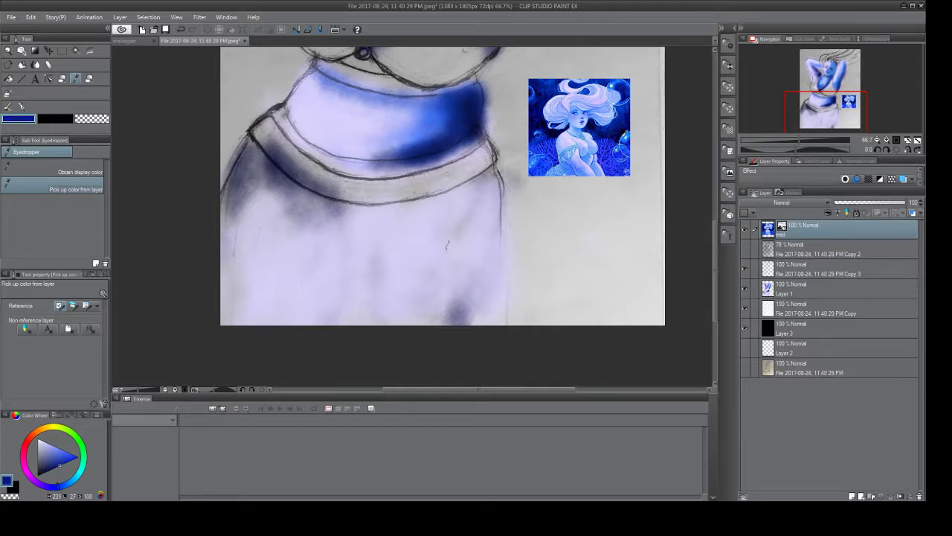
{"action": "left_click", "coordinate": [626, 129]}
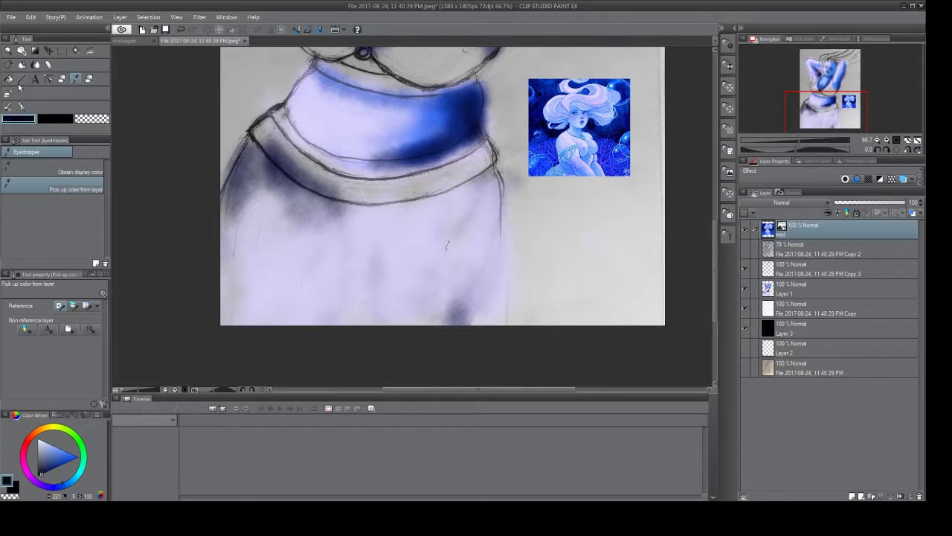
{"action": "left_click", "coordinate": [48, 65]}
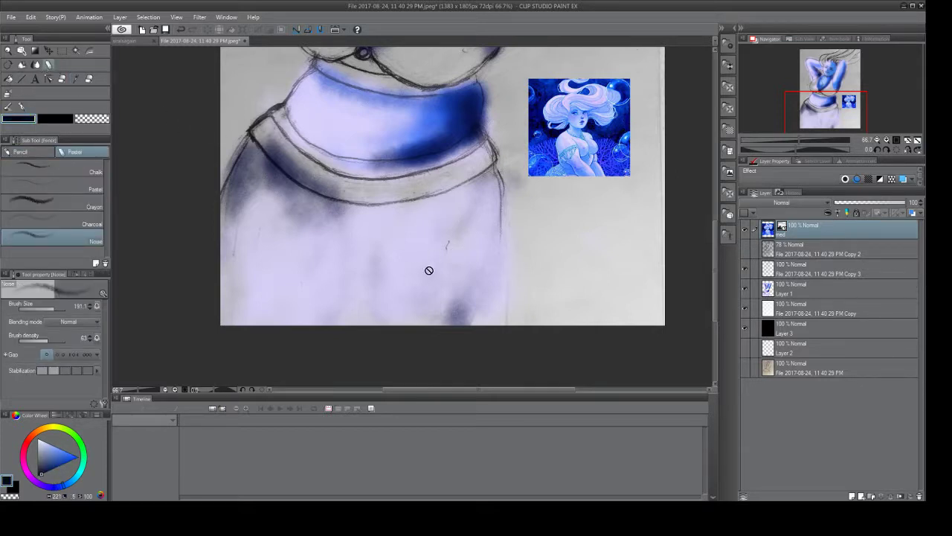
{"action": "left_click", "coordinate": [770, 290]}
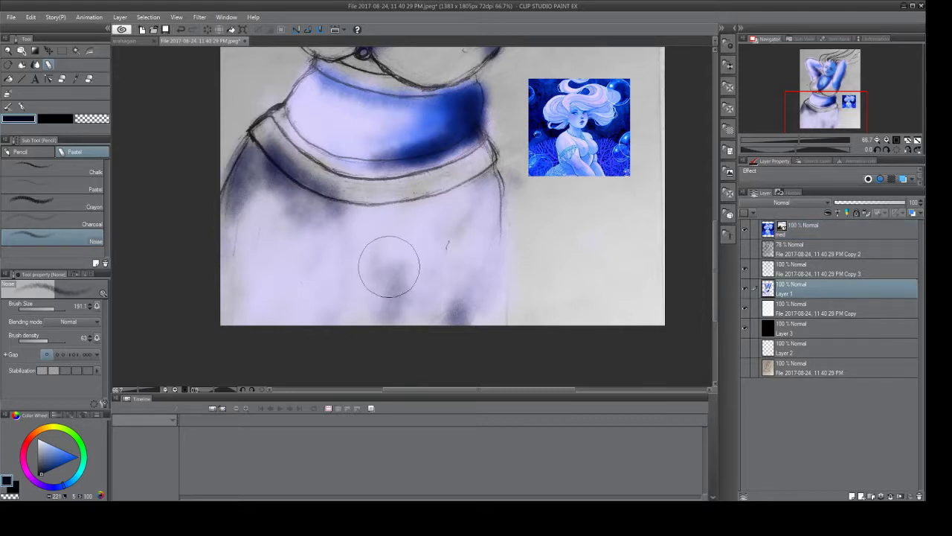
{"action": "mouse_move", "coordinate": [389, 266]}
{"action": "left_mouse_down"}
{"action": "mouse_move", "coordinate": [371, 291]}
{"action": "mouse_move", "coordinate": [354, 288]}
{"action": "mouse_move", "coordinate": [348, 274]}
{"action": "mouse_move", "coordinate": [353, 256]}
{"action": "mouse_move", "coordinate": [395, 294]}
{"action": "mouse_move", "coordinate": [418, 322]}
{"action": "left_mouse_up"}
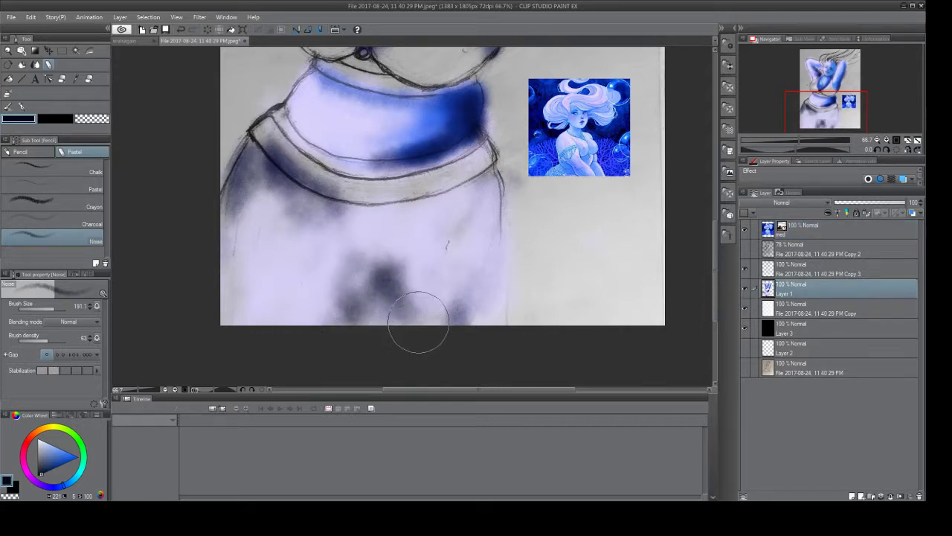
Move the reference picture up so that it sits beside the bust and the right-hand arm.
{"action": "left_click_drag", "start_coordinate": [714, 268], "coordinate": [719, 200]}
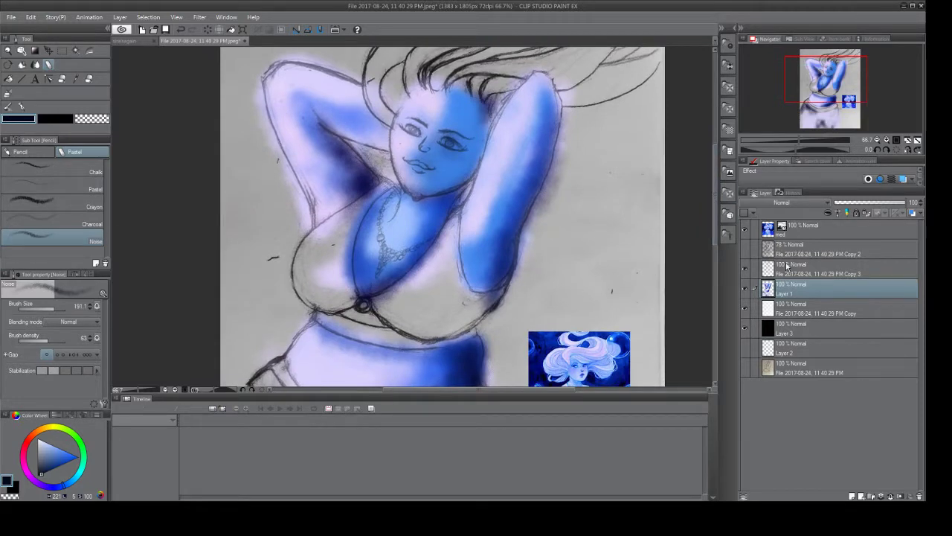
{"action": "left_click", "coordinate": [770, 230]}
{"action": "left_click", "coordinate": [49, 52]}
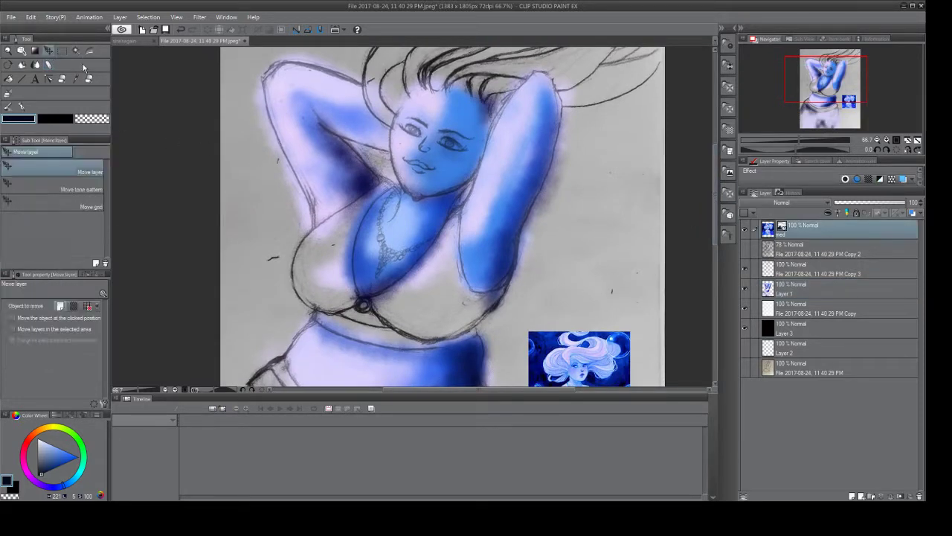
{"action": "left_click_drag", "start_coordinate": [586, 344], "coordinate": [587, 244]}
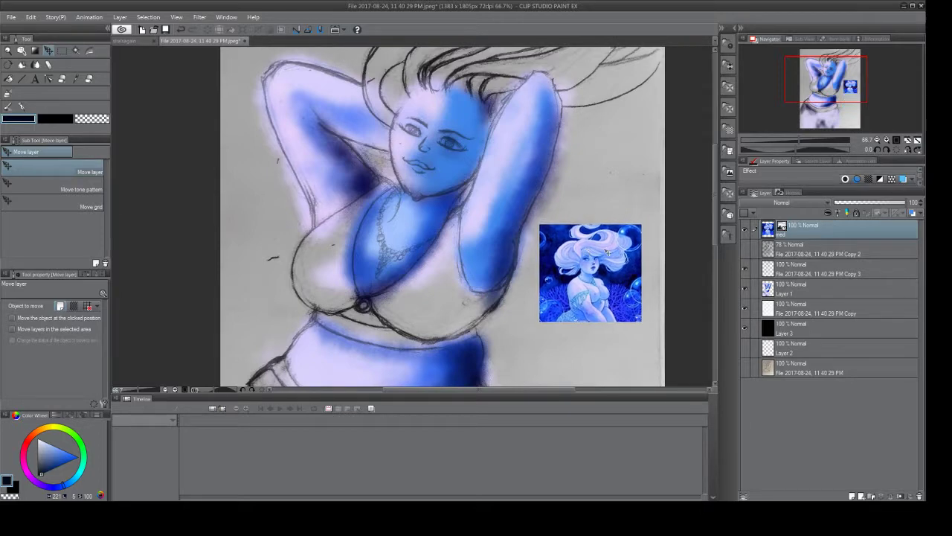
Create a new raster layer and place it between the line art layer Copy 3 and Layer 1.
{"action": "scroll", "coordinate": [717, 234], "scroll_direction": "up", "scroll_amount": 2}
{"action": "scroll", "coordinate": [717, 234], "scroll_direction": "up", "scroll_amount": 1}
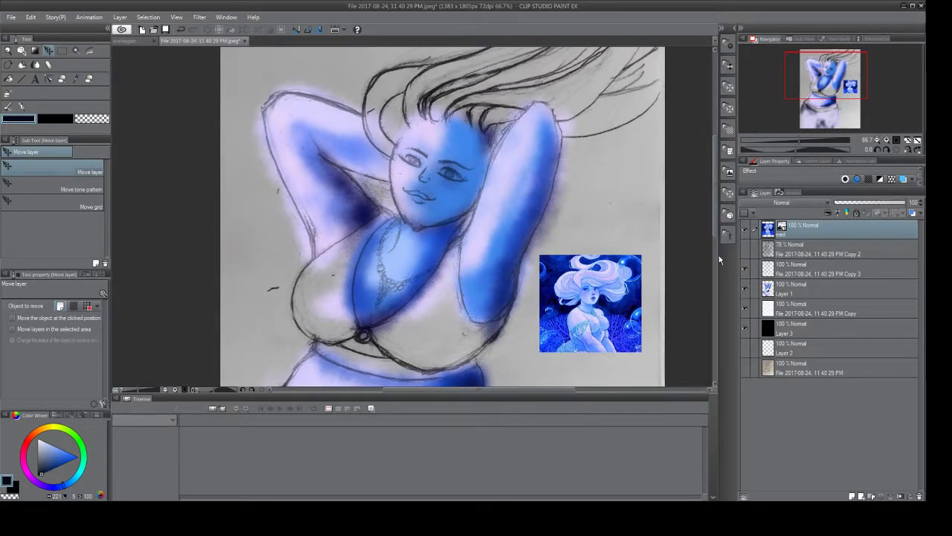
{"action": "left_click", "coordinate": [772, 291]}
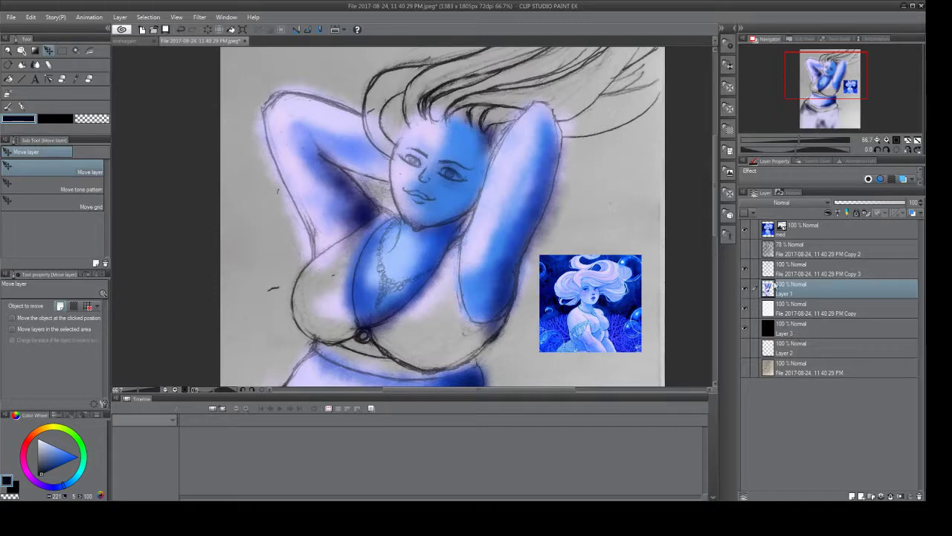
{"action": "left_click", "coordinate": [781, 273]}
{"action": "left_click", "coordinate": [745, 270]}
{"action": "left_click", "coordinate": [746, 271]}
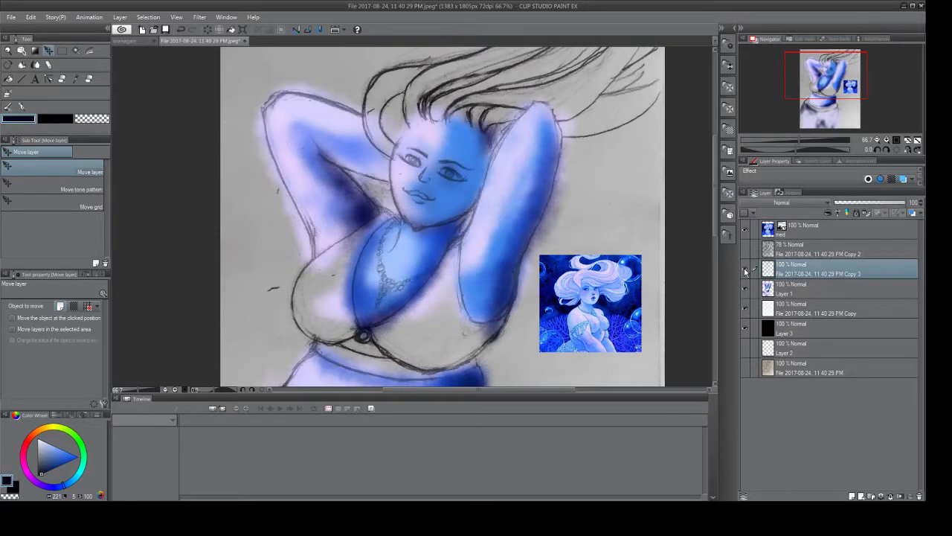
{"action": "left_click", "coordinate": [850, 495]}
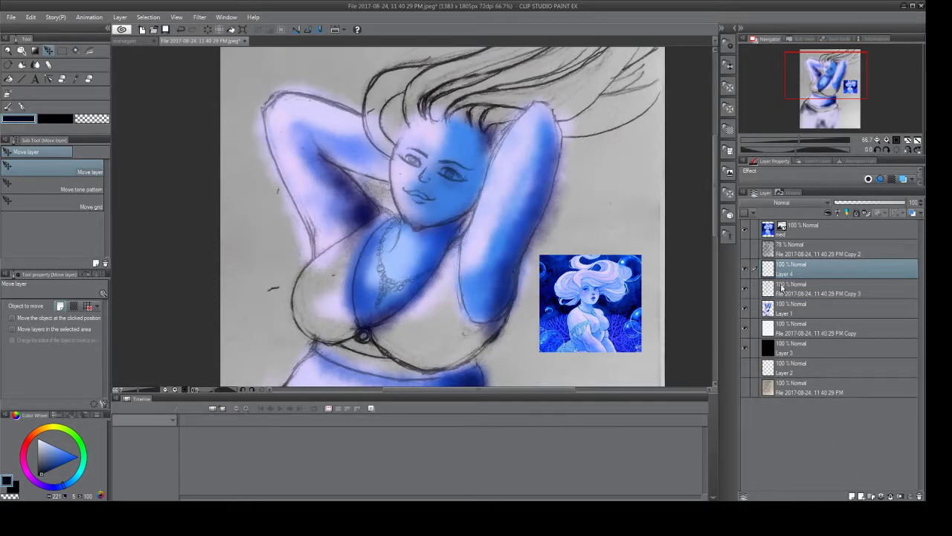
{"action": "left_click_drag", "start_coordinate": [776, 277], "coordinate": [770, 298]}
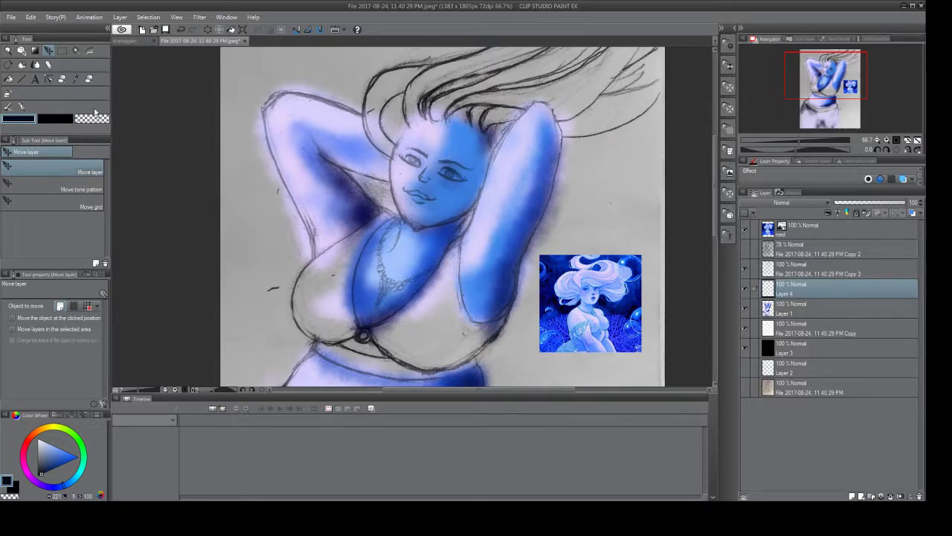
Sample the medium blue of the lips in the reference picture.
{"action": "left_click", "coordinate": [21, 108]}
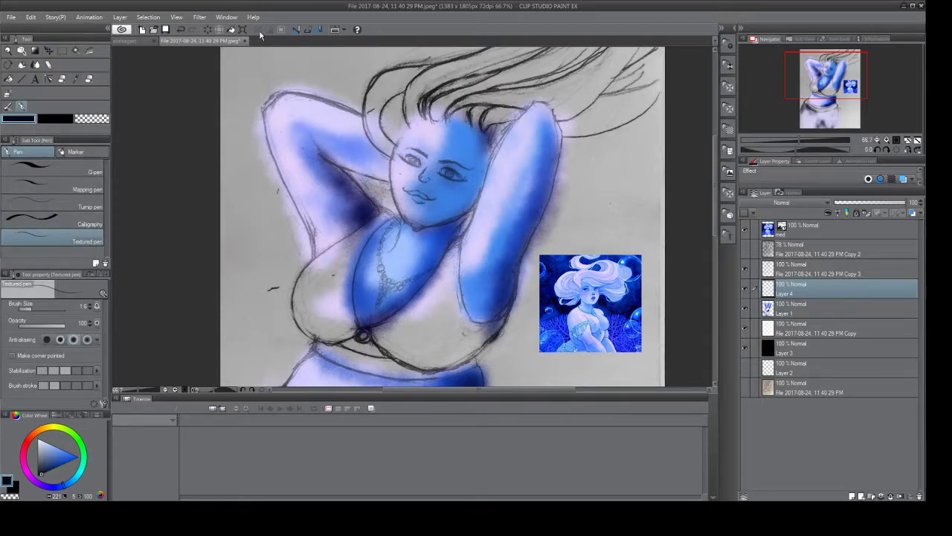
{"action": "key", "text": "ctrl+alt+0"}
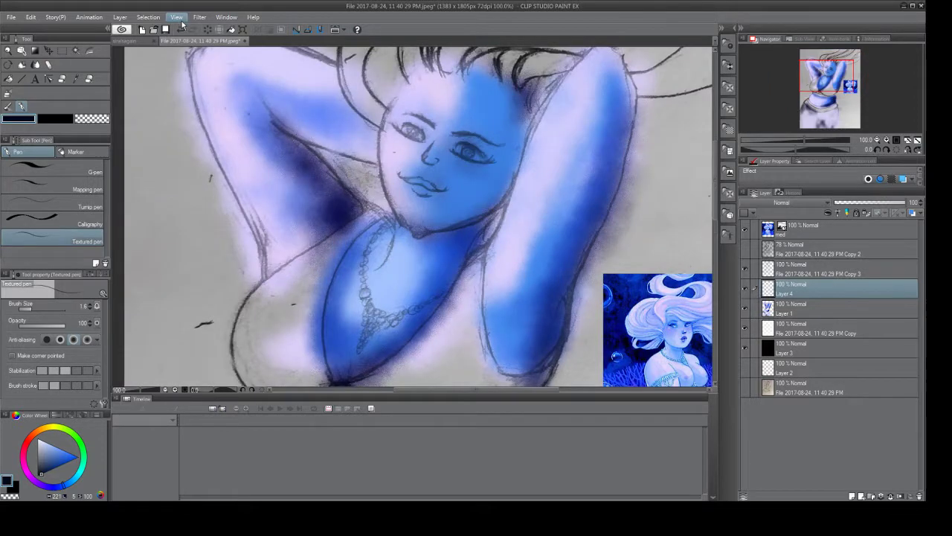
{"action": "key", "text": "ctrl+plus"}
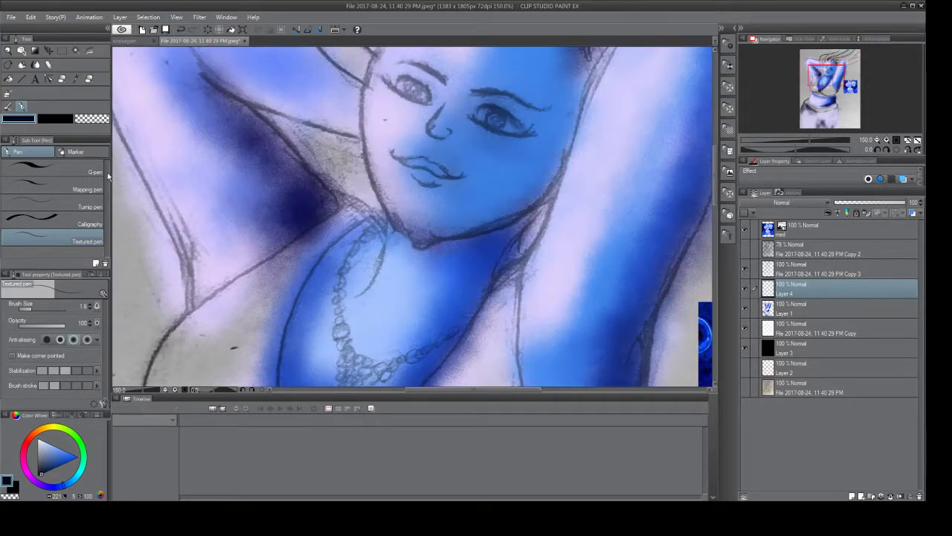
{"action": "left_click", "coordinate": [74, 77]}
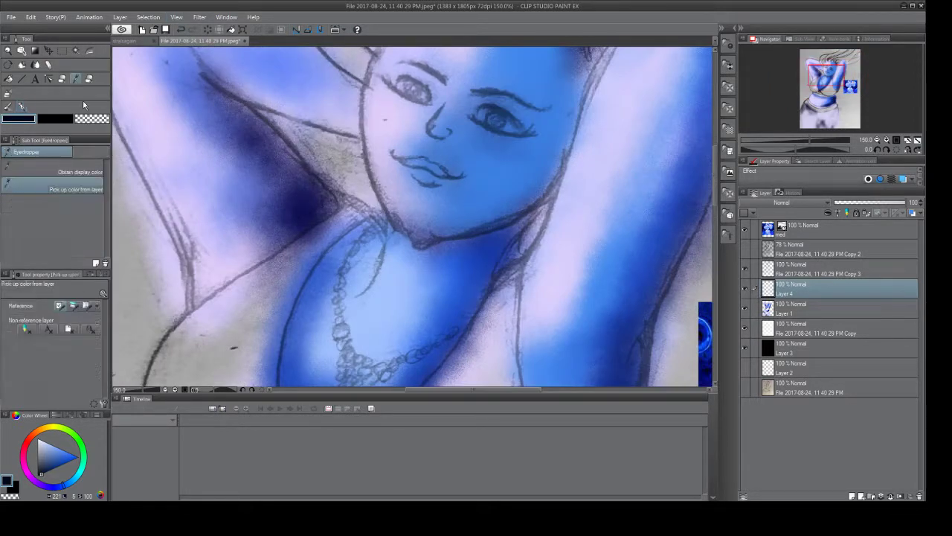
{"action": "left_click", "coordinate": [765, 312]}
{"action": "left_click", "coordinate": [773, 229]}
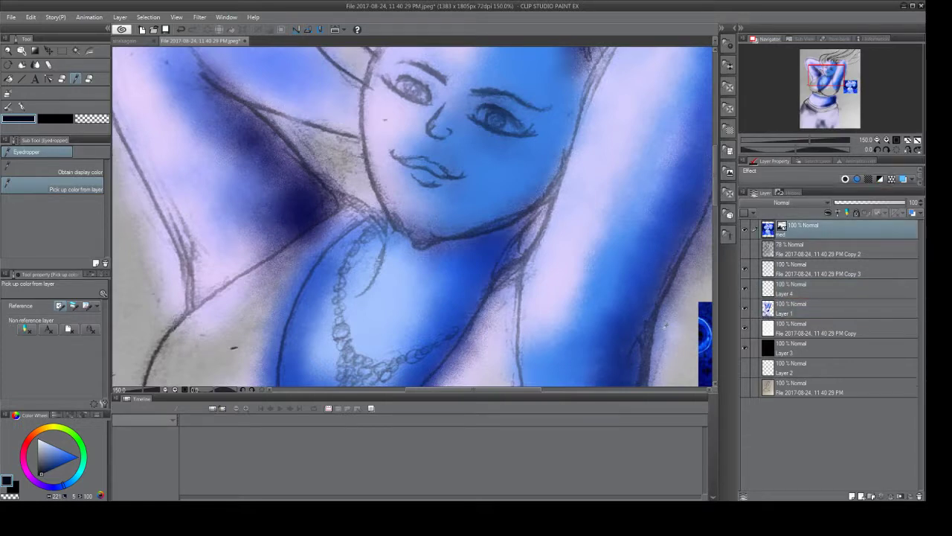
{"action": "left_click_drag", "start_coordinate": [826, 91], "coordinate": [850, 103]}
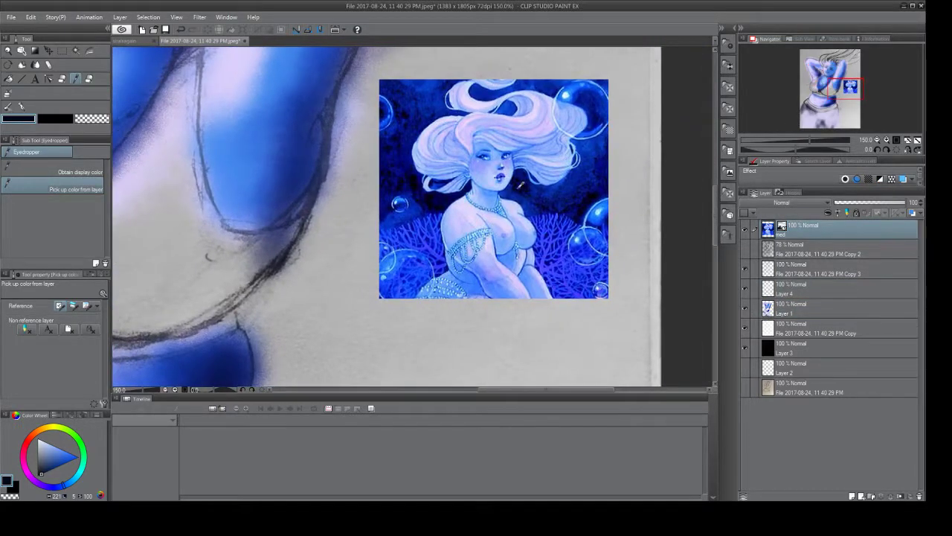
{"action": "left_click", "coordinate": [502, 171]}
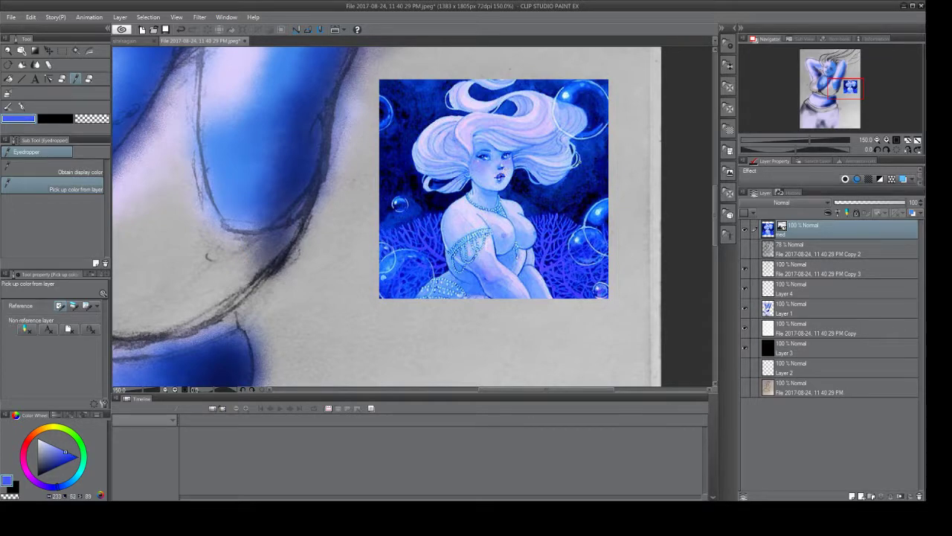
Fill the woman's lips with the sampled medium blue on Layer 4, using the Noise pastel brush at size 20.2.
{"action": "left_click_drag", "start_coordinate": [850, 89], "coordinate": [828, 78]}
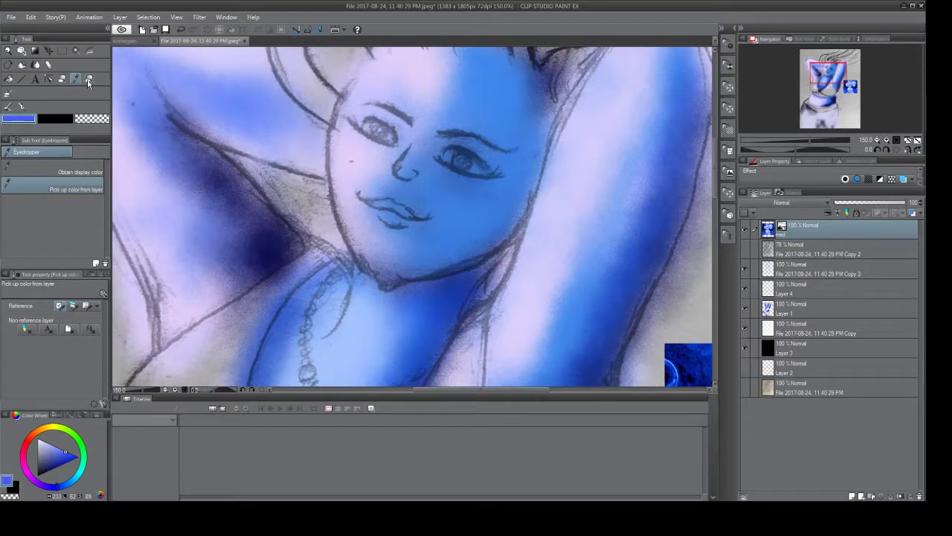
{"action": "left_click", "coordinate": [48, 66]}
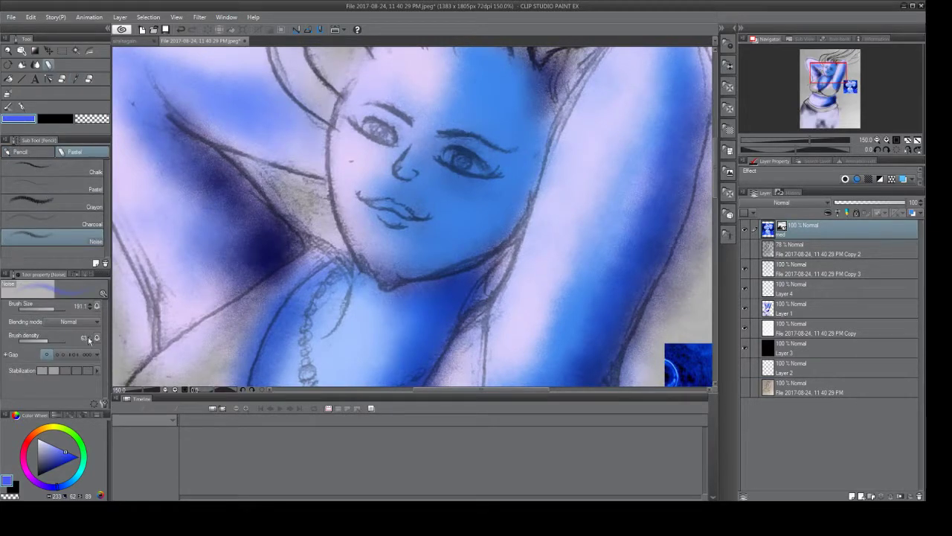
{"action": "left_click_drag", "start_coordinate": [49, 312], "coordinate": [46, 307]}
{"action": "left_click", "coordinate": [771, 291]}
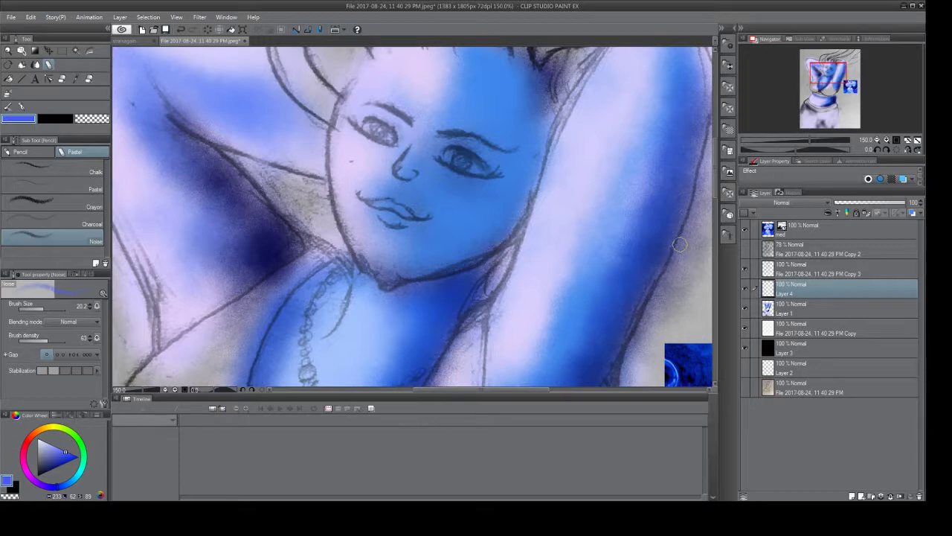
{"action": "mouse_move", "coordinate": [387, 202]}
{"action": "left_mouse_down"}
{"action": "mouse_move", "coordinate": [412, 216]}
{"action": "mouse_move", "coordinate": [389, 202]}
{"action": "mouse_move", "coordinate": [382, 210]}
{"action": "mouse_move", "coordinate": [397, 215]}
{"action": "mouse_move", "coordinate": [392, 223]}
{"action": "mouse_move", "coordinate": [368, 215]}
{"action": "mouse_move", "coordinate": [390, 214]}
{"action": "left_mouse_up"}
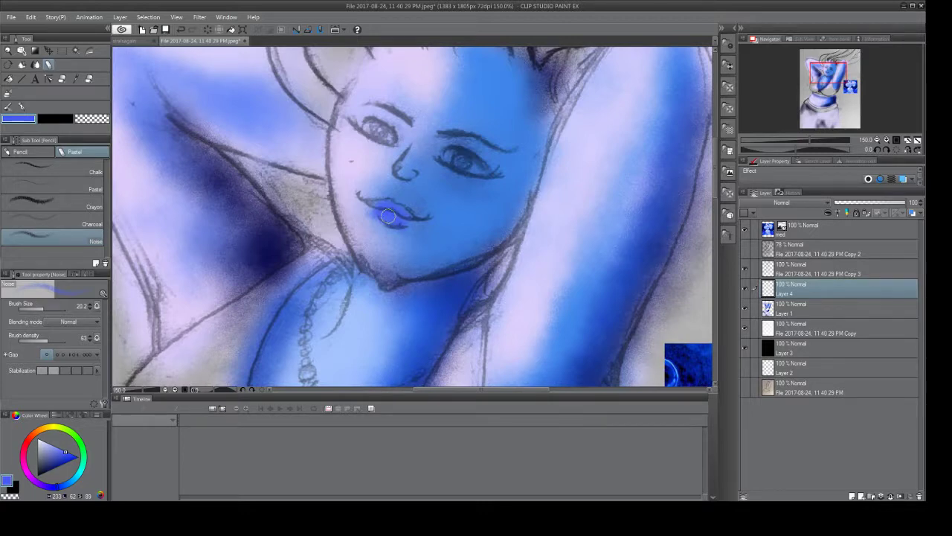
{"action": "left_click_drag", "start_coordinate": [388, 216], "coordinate": [386, 216]}
Sample a darker blue from the reference picture and shade the lips with it on Layer 4.
{"action": "left_click", "coordinate": [782, 225]}
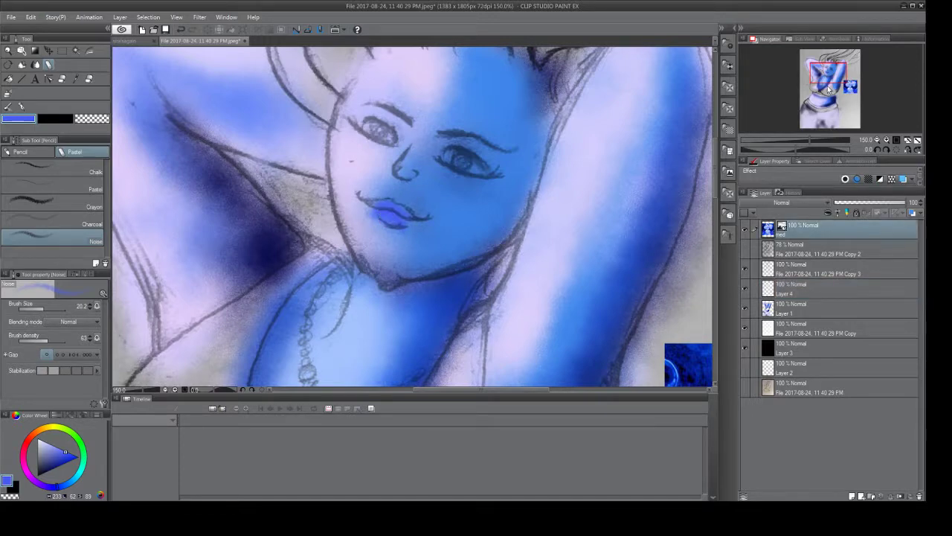
{"action": "left_click_drag", "start_coordinate": [830, 90], "coordinate": [824, 99]}
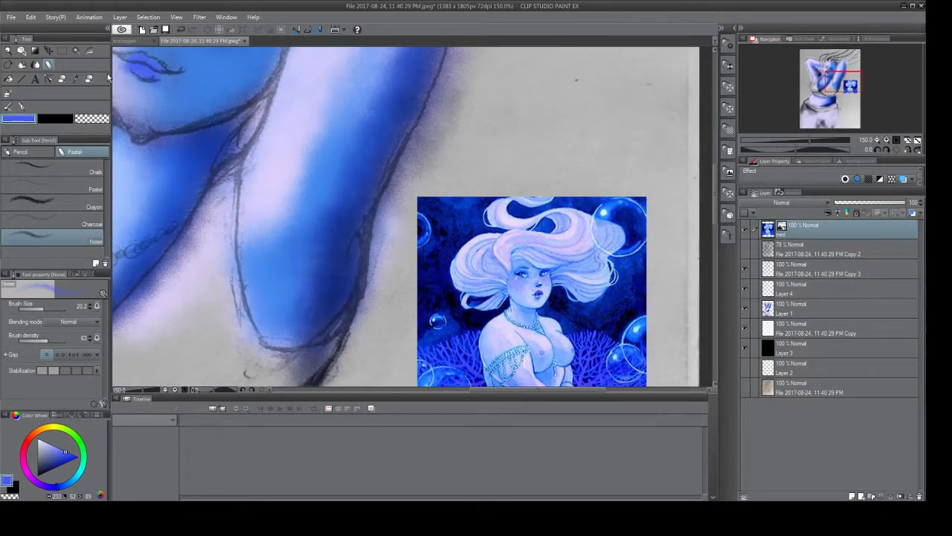
{"action": "left_click", "coordinate": [77, 80]}
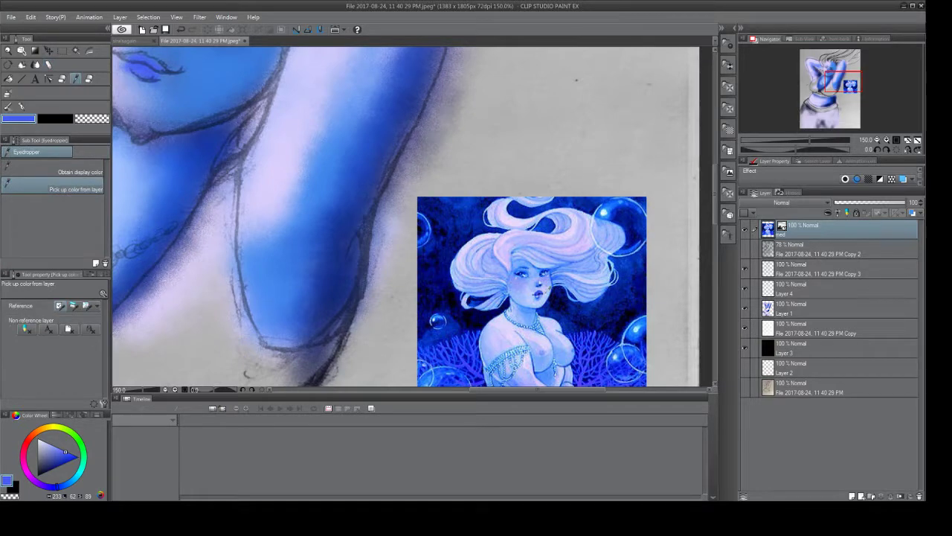
{"action": "left_click", "coordinate": [545, 289]}
{"action": "left_click", "coordinate": [553, 277]}
{"action": "left_click_drag", "start_coordinate": [848, 83], "coordinate": [832, 73]}
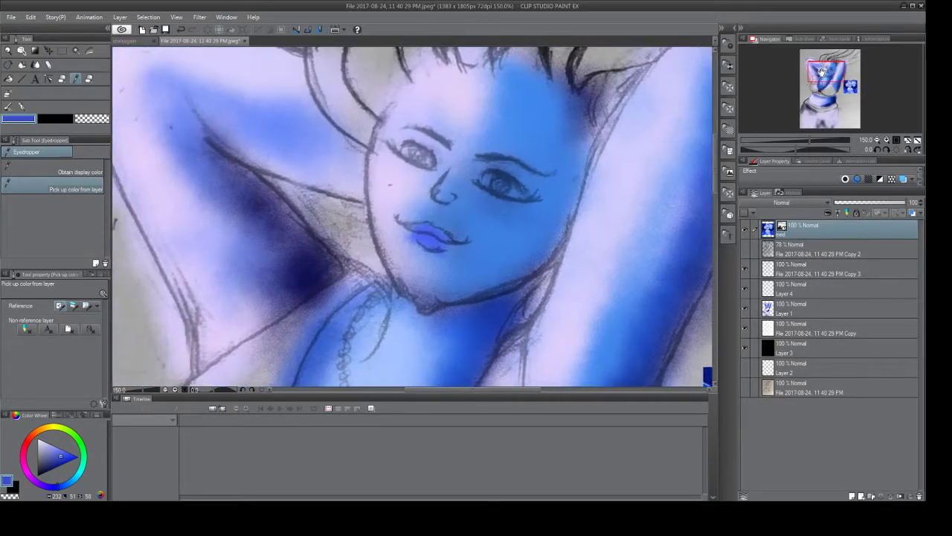
{"action": "left_click", "coordinate": [48, 66]}
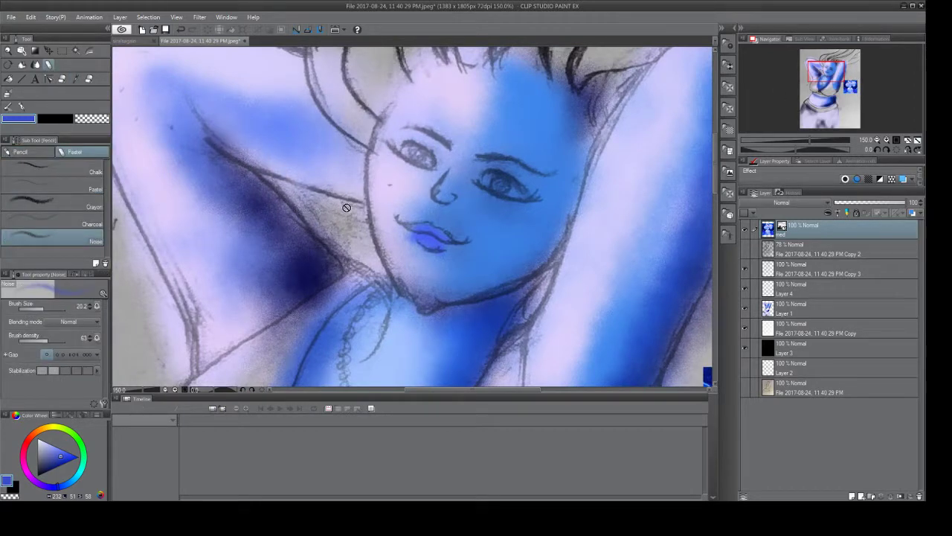
{"action": "left_click", "coordinate": [767, 314]}
{"action": "left_click", "coordinate": [768, 295]}
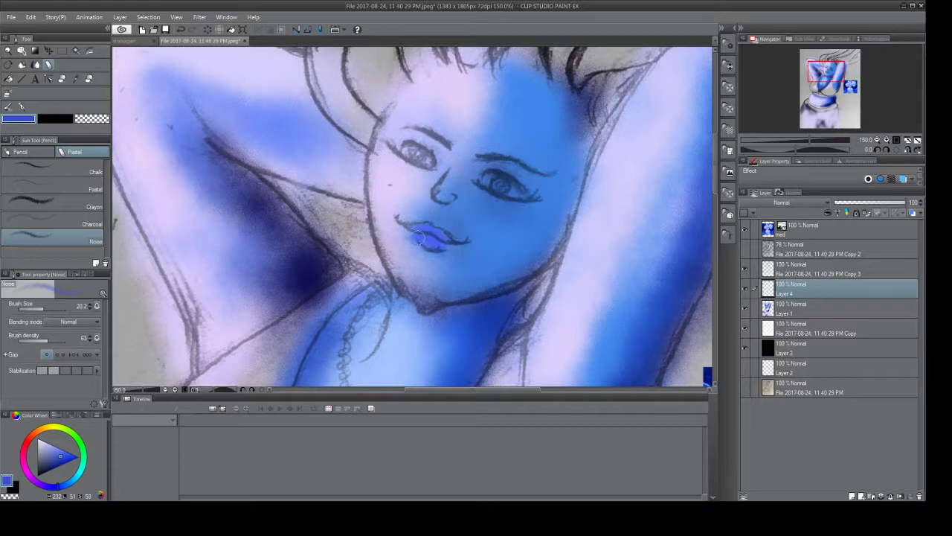
{"action": "mouse_move", "coordinate": [419, 235]}
{"action": "left_mouse_down"}
{"action": "mouse_move", "coordinate": [444, 237]}
{"action": "mouse_move", "coordinate": [427, 227]}
{"action": "mouse_move", "coordinate": [446, 236]}
{"action": "mouse_move", "coordinate": [422, 227]}
{"action": "mouse_move", "coordinate": [423, 240]}
{"action": "mouse_move", "coordinate": [446, 244]}
{"action": "mouse_move", "coordinate": [417, 232]}
{"action": "left_mouse_up"}
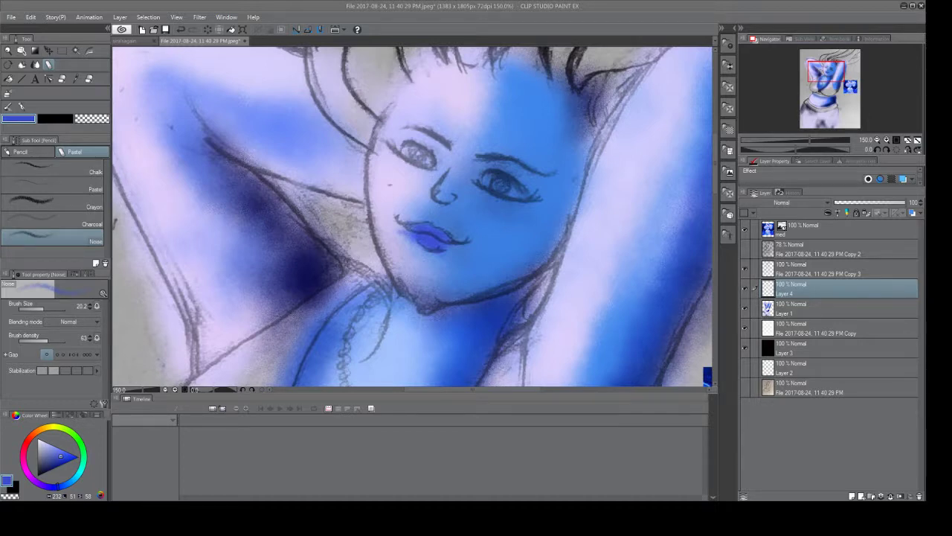
Deepen the lips' shadow with dark navy and dab pale grey on the upper lip.
{"action": "left_click_drag", "start_coordinate": [59, 457], "coordinate": [49, 468]}
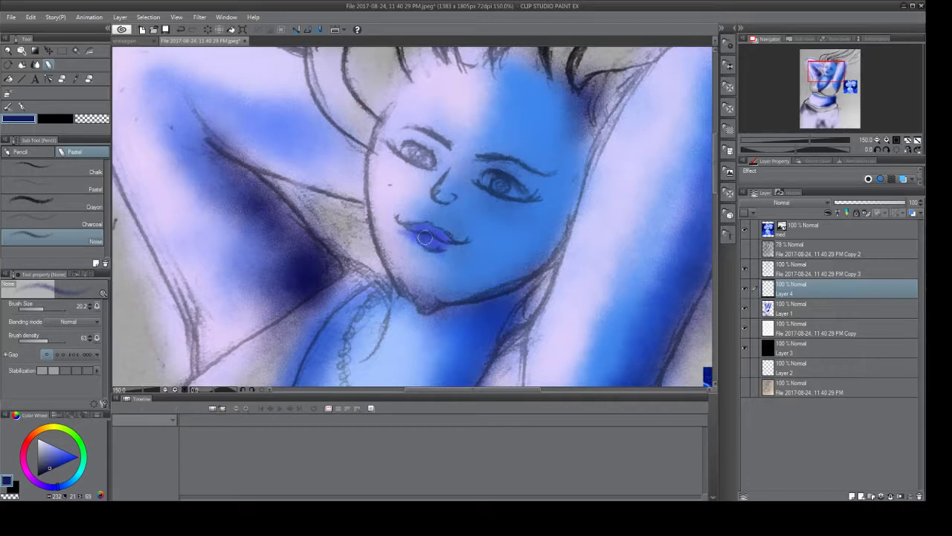
{"action": "left_click_drag", "start_coordinate": [425, 237], "coordinate": [450, 240]}
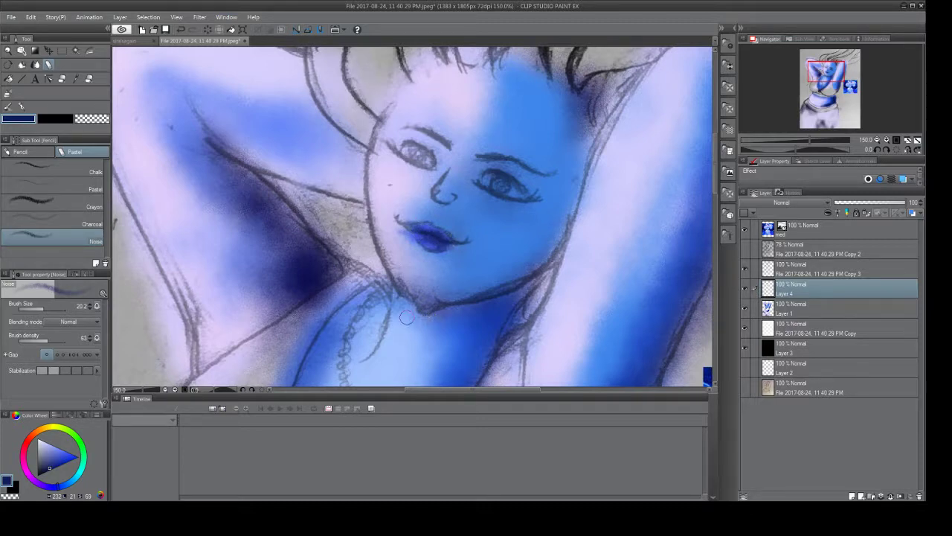
{"action": "left_click_drag", "start_coordinate": [51, 469], "coordinate": [41, 448]}
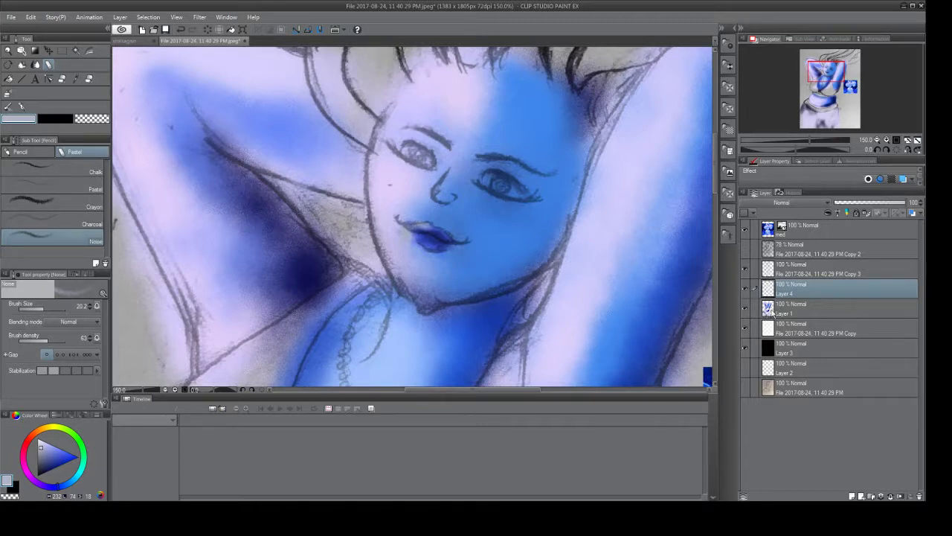
Sample a medium blue from the reference picture.
{"action": "left_click", "coordinate": [767, 311]}
{"action": "left_click", "coordinate": [772, 232]}
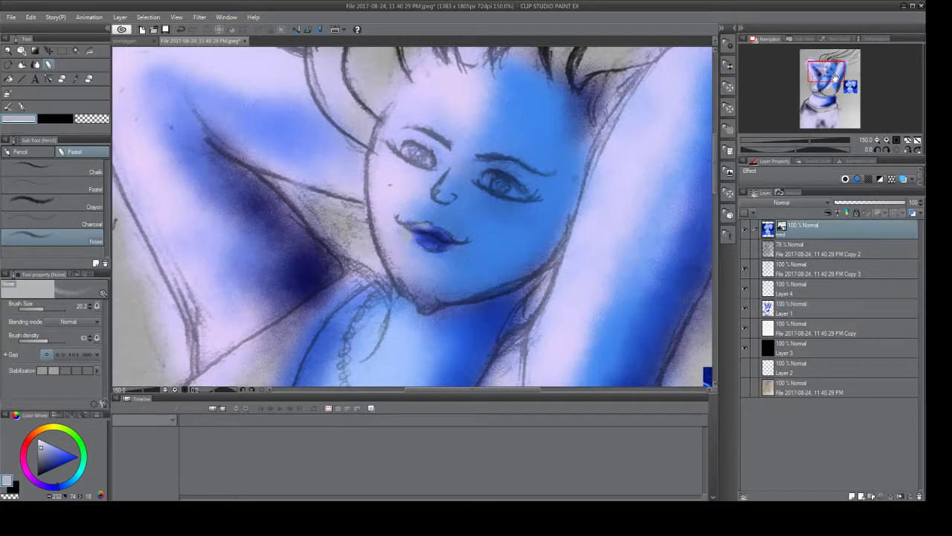
{"action": "left_click_drag", "start_coordinate": [835, 79], "coordinate": [852, 88]}
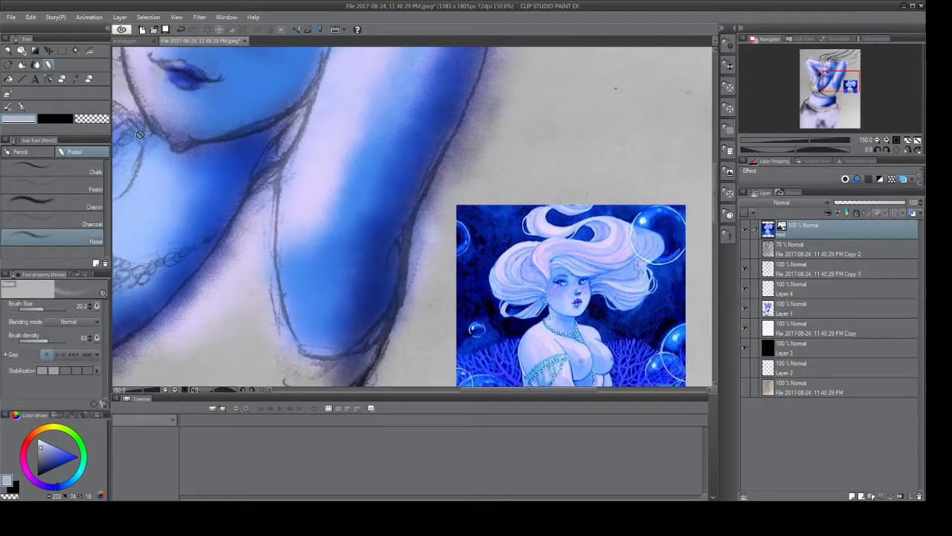
{"action": "left_click", "coordinate": [80, 79]}
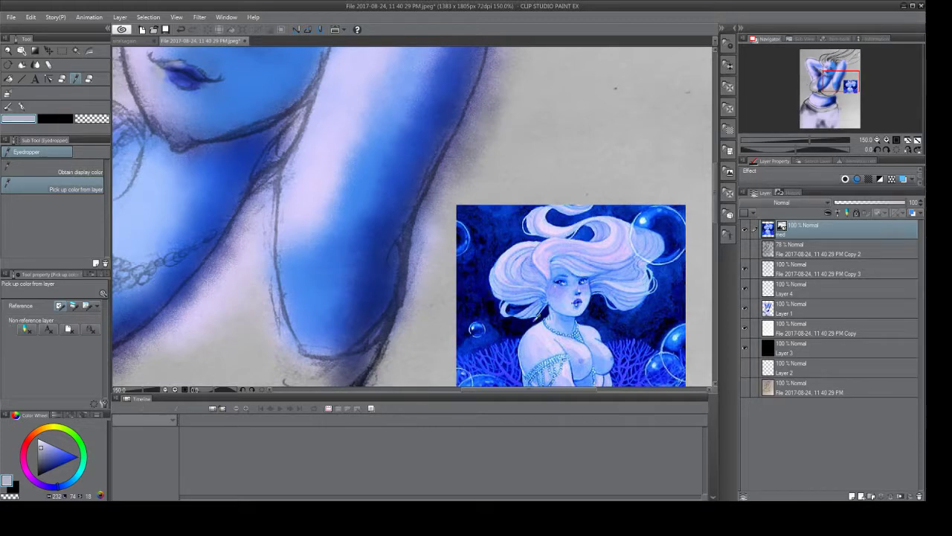
{"action": "left_click", "coordinate": [186, 186]}
{"action": "left_click_drag", "start_coordinate": [857, 86], "coordinate": [838, 77]}
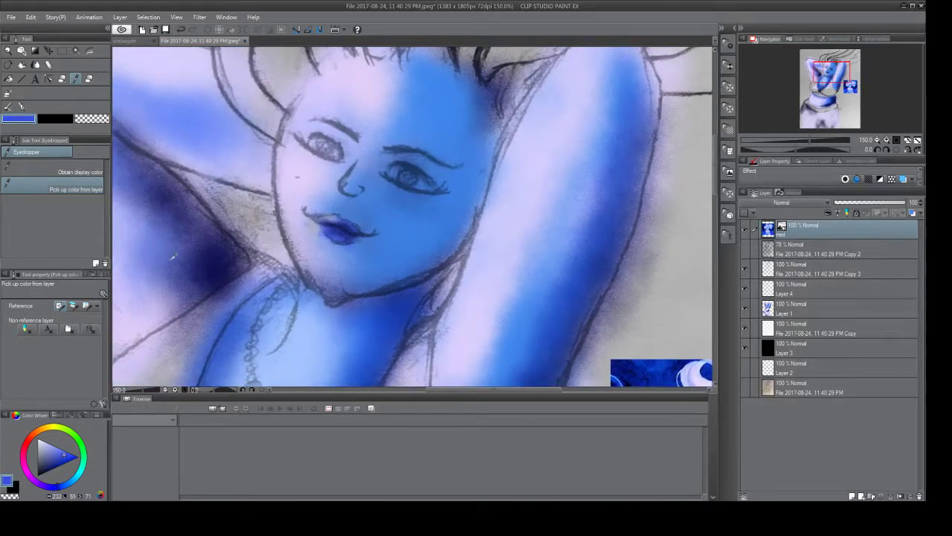
Brighten the lower lip with the medium blue on Layer 4 using the Noise brush, and ready the Soft eraser for cleanup.
{"action": "left_click", "coordinate": [50, 65]}
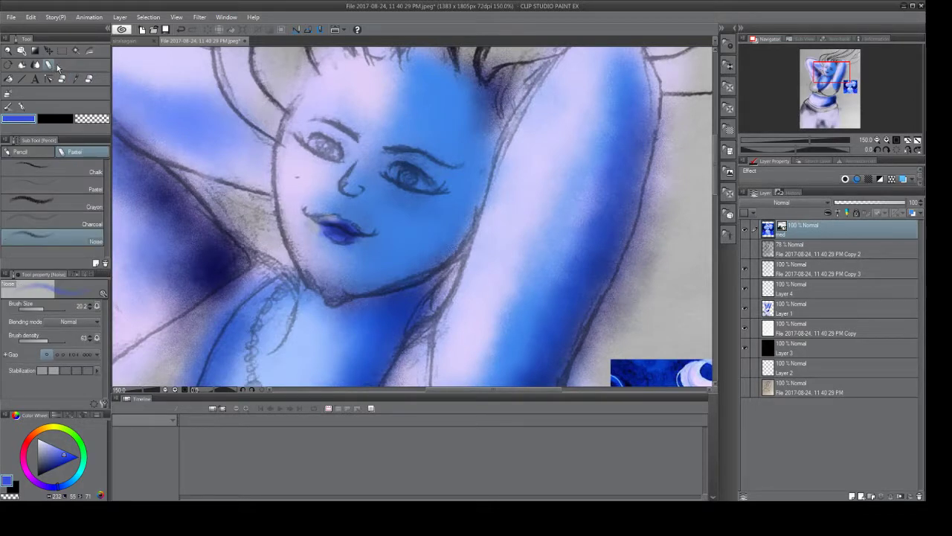
{"action": "left_click", "coordinate": [771, 306]}
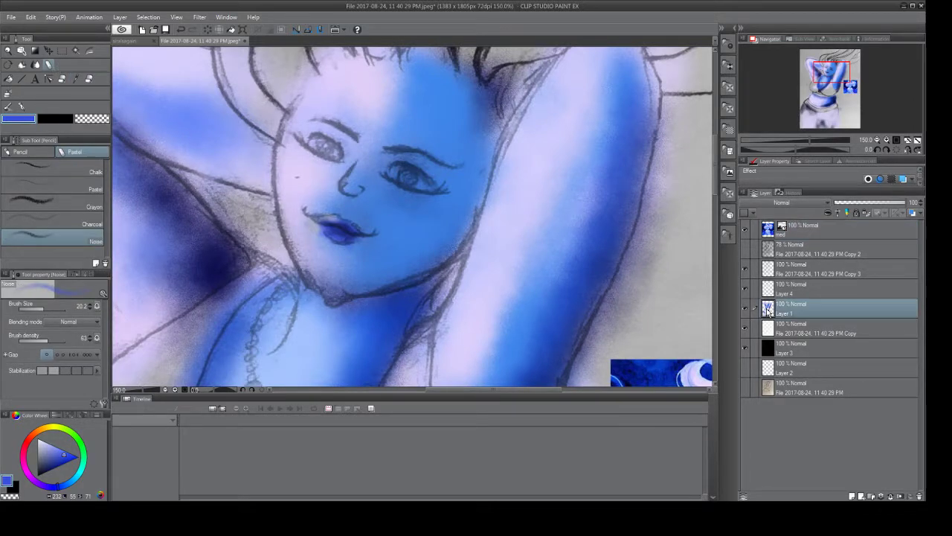
{"action": "left_click", "coordinate": [771, 292]}
{"action": "left_click", "coordinate": [745, 292]}
{"action": "left_click", "coordinate": [745, 292]}
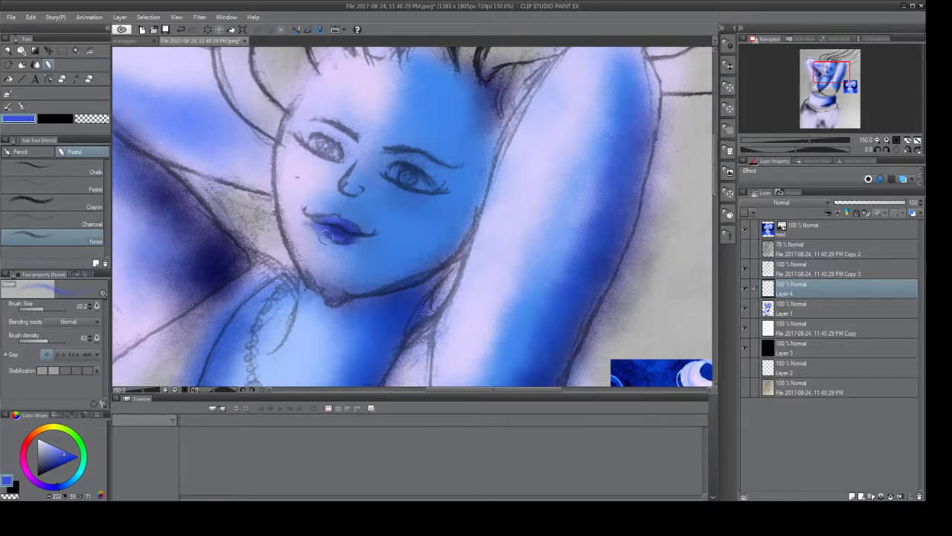
{"action": "left_click", "coordinate": [89, 79]}
{"action": "left_click", "coordinate": [63, 79]}
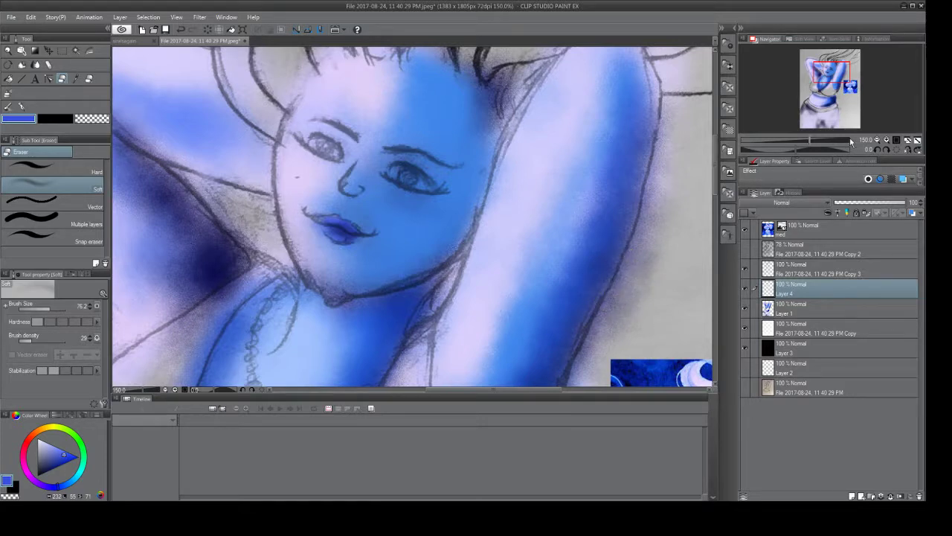
Sample the light lavender-blue of the face in the reference picture.
{"action": "left_click_drag", "start_coordinate": [846, 82], "coordinate": [852, 90]}
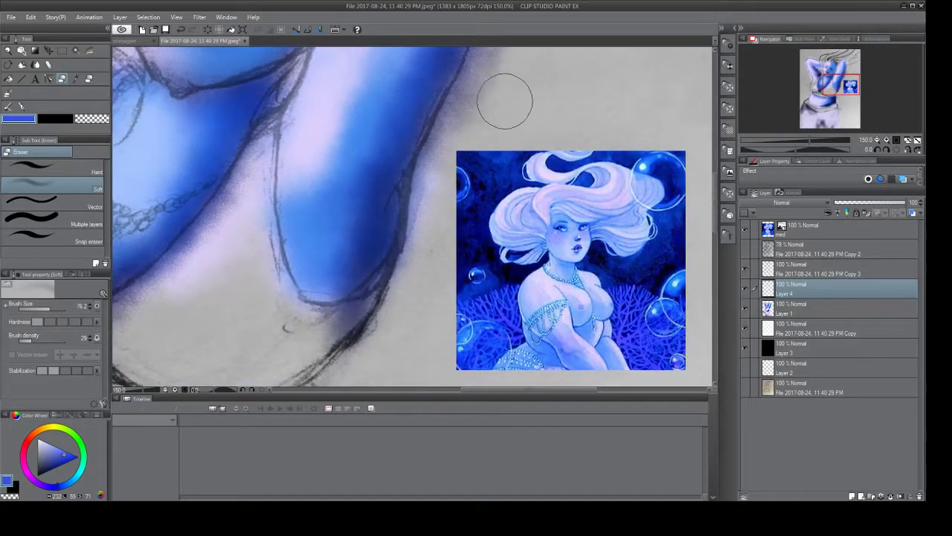
{"action": "left_click", "coordinate": [49, 65]}
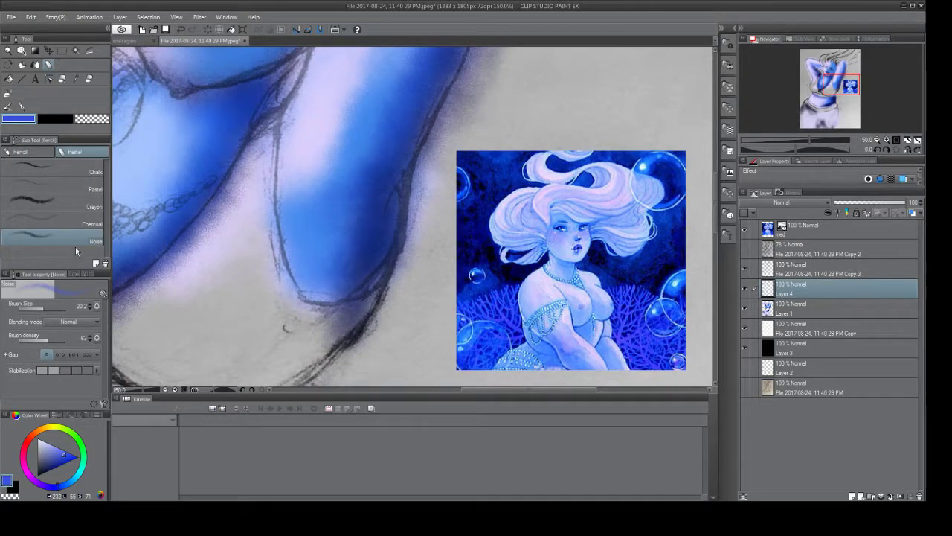
{"action": "left_click", "coordinate": [76, 80]}
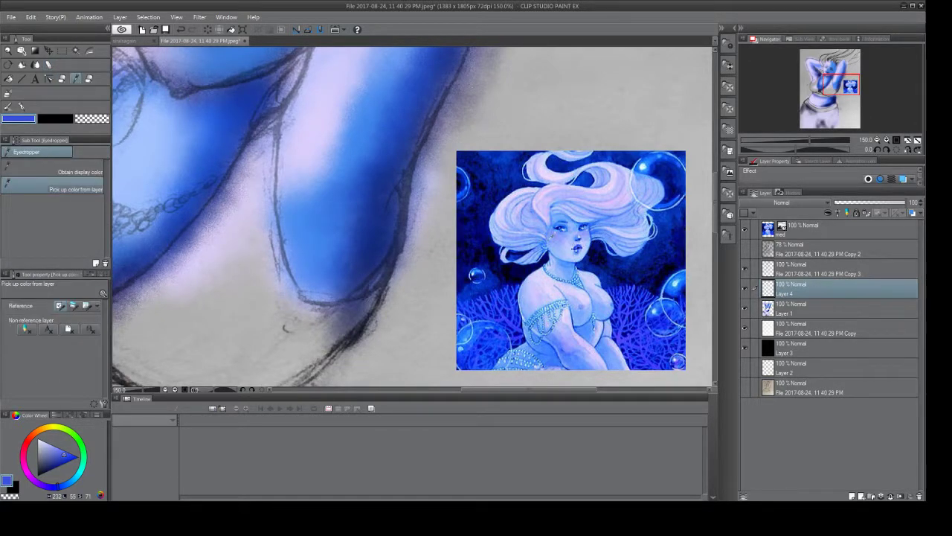
{"action": "left_click", "coordinate": [564, 232]}
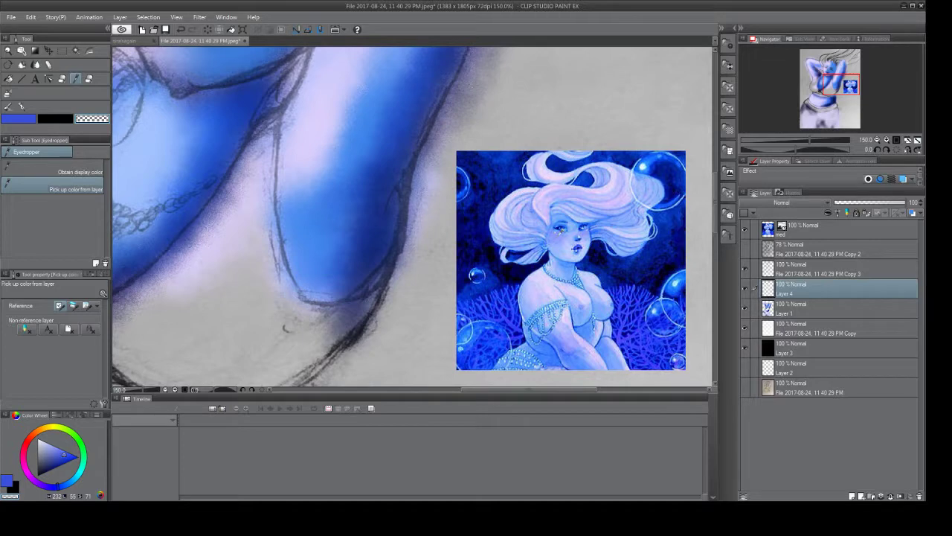
{"action": "left_click", "coordinate": [770, 230]}
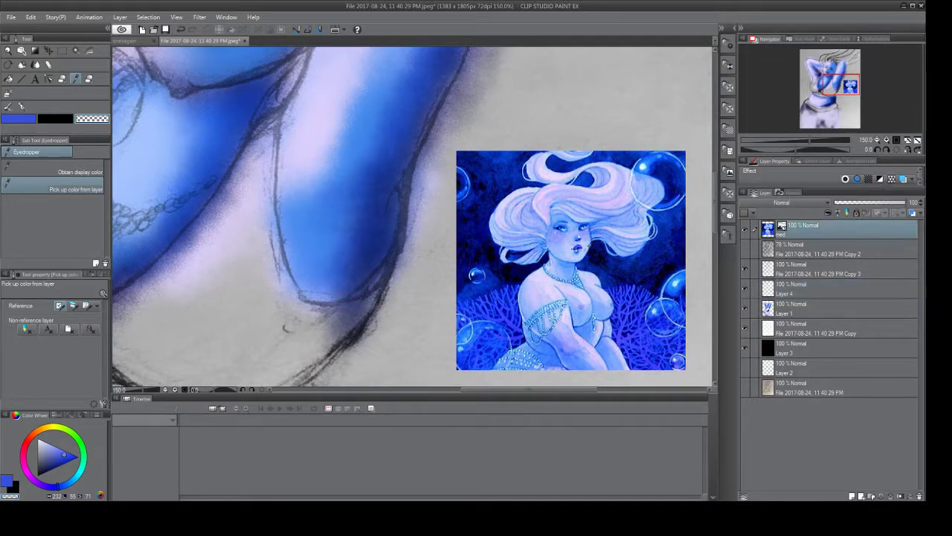
{"action": "left_click", "coordinate": [567, 233]}
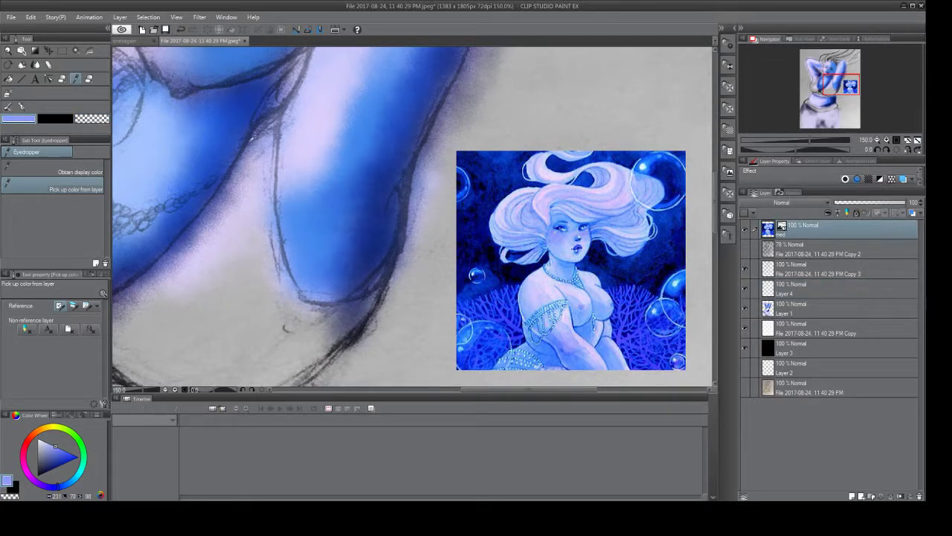
Blend the lavender-blue into the right-hand cheek on Layer 1 with the Noise brush at size 103.6.
{"action": "left_click", "coordinate": [49, 65]}
{"action": "left_click_drag", "start_coordinate": [808, 86], "coordinate": [805, 77]}
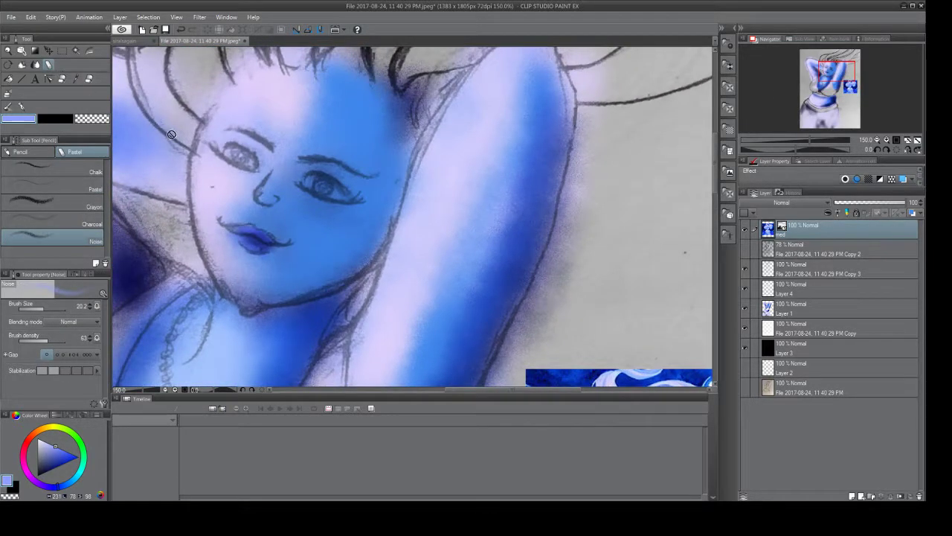
{"action": "left_click", "coordinate": [756, 311]}
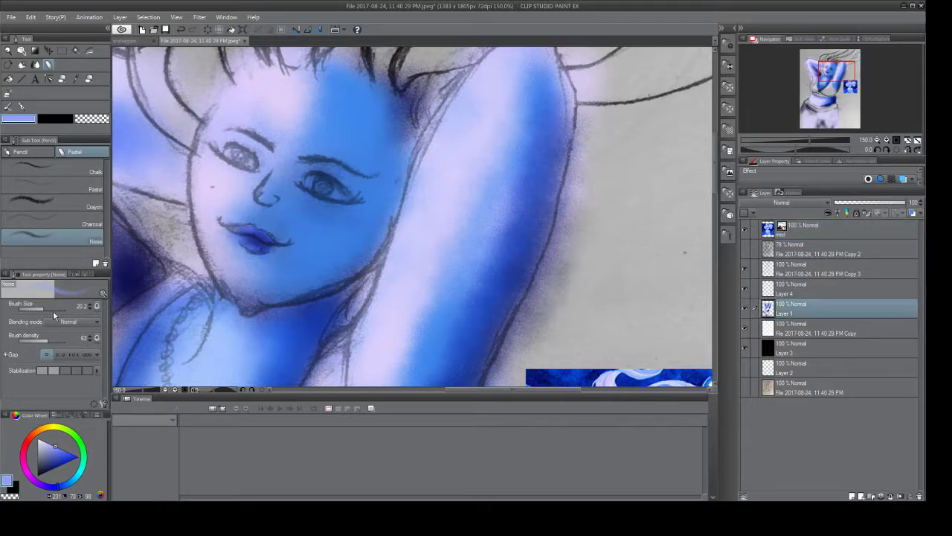
{"action": "left_click_drag", "start_coordinate": [45, 308], "coordinate": [51, 306]}
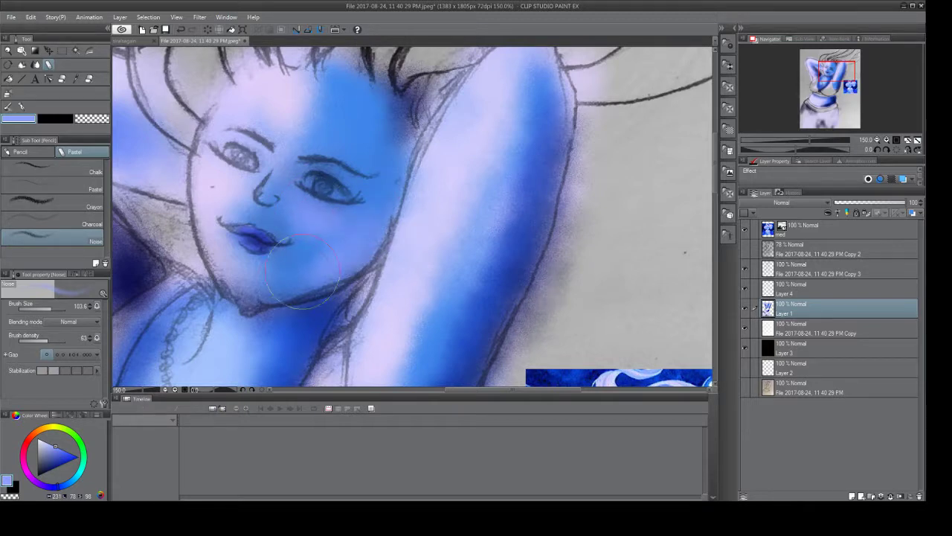
Try shading the right-hand cheek's outer edge with a saturated deep blue on Layer 1, and undo the strokes.
{"action": "left_click_drag", "start_coordinate": [56, 451], "coordinate": [66, 460]}
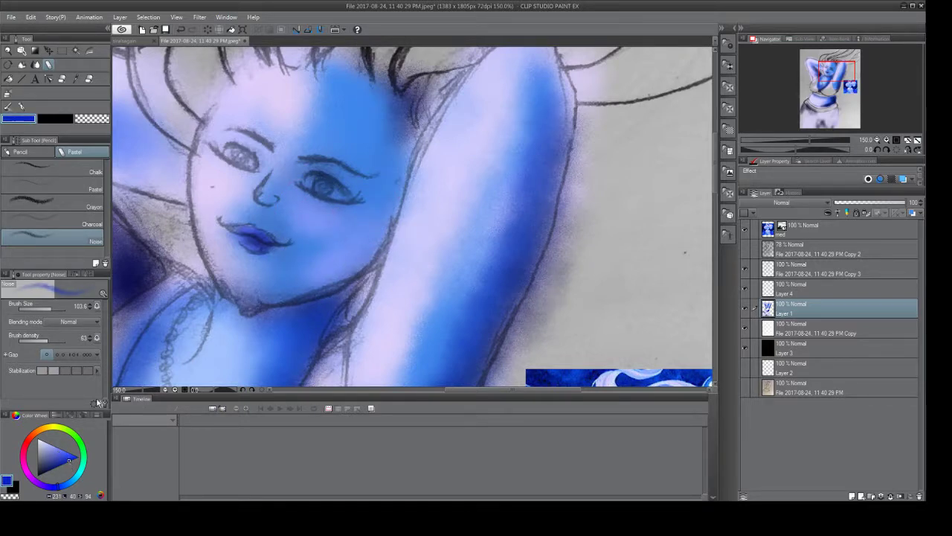
{"action": "mouse_move", "coordinate": [350, 246]}
{"action": "left_mouse_down"}
{"action": "mouse_move", "coordinate": [314, 232]}
{"action": "mouse_move", "coordinate": [318, 224]}
{"action": "mouse_move", "coordinate": [324, 256]}
{"action": "mouse_move", "coordinate": [340, 261]}
{"action": "mouse_move", "coordinate": [288, 286]}
{"action": "mouse_move", "coordinate": [324, 283]}
{"action": "mouse_move", "coordinate": [393, 241]}
{"action": "mouse_move", "coordinate": [387, 209]}
{"action": "mouse_move", "coordinate": [347, 232]}
{"action": "mouse_move", "coordinate": [315, 275]}
{"action": "mouse_move", "coordinate": [384, 223]}
{"action": "mouse_move", "coordinate": [375, 235]}
{"action": "mouse_move", "coordinate": [337, 265]}
{"action": "mouse_move", "coordinate": [387, 201]}
{"action": "mouse_move", "coordinate": [372, 226]}
{"action": "mouse_move", "coordinate": [380, 215]}
{"action": "mouse_move", "coordinate": [336, 233]}
{"action": "mouse_move", "coordinate": [324, 220]}
{"action": "mouse_move", "coordinate": [370, 213]}
{"action": "mouse_move", "coordinate": [306, 280]}
{"action": "mouse_move", "coordinate": [334, 265]}
{"action": "mouse_move", "coordinate": [250, 295]}
{"action": "mouse_move", "coordinate": [282, 290]}
{"action": "mouse_move", "coordinate": [255, 299]}
{"action": "mouse_move", "coordinate": [390, 237]}
{"action": "mouse_move", "coordinate": [330, 267]}
{"action": "mouse_move", "coordinate": [405, 177]}
{"action": "mouse_move", "coordinate": [390, 193]}
{"action": "mouse_move", "coordinate": [407, 148]}
{"action": "mouse_move", "coordinate": [382, 160]}
{"action": "mouse_move", "coordinate": [373, 165]}
{"action": "mouse_move", "coordinate": [379, 201]}
{"action": "mouse_move", "coordinate": [352, 218]}
{"action": "mouse_move", "coordinate": [381, 195]}
{"action": "mouse_move", "coordinate": [424, 186]}
{"action": "left_mouse_up"}
{"action": "key", "text": "ctrl+z"}
{"action": "key", "text": "ctrl+z"}
{"action": "key", "text": "ctrl+z"}
Try to sample a blue from the reference figure's forearm while Layer 1 is active.
{"action": "left_click", "coordinate": [849, 89]}
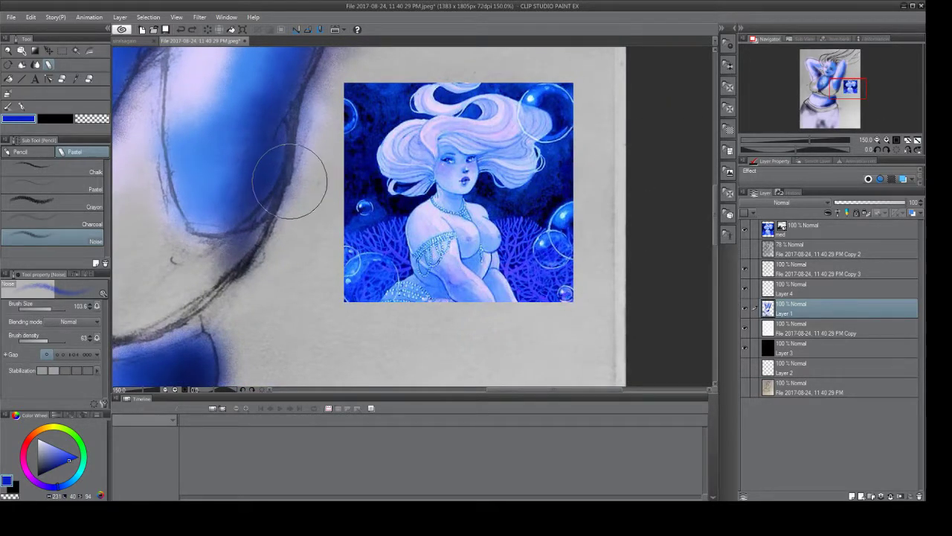
{"action": "mouse_move", "coordinate": [284, 178]}
{"action": "left_mouse_down"}
{"action": "mouse_move", "coordinate": [236, 187]}
{"action": "mouse_move", "coordinate": [194, 138]}
{"action": "mouse_move", "coordinate": [157, 114]}
{"action": "left_mouse_up"}
{"action": "left_click", "coordinate": [75, 81]}
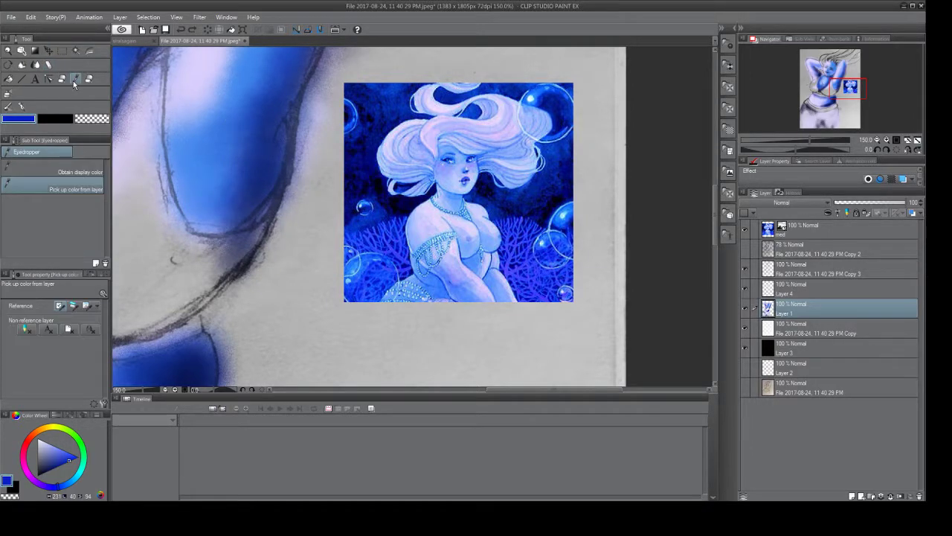
{"action": "left_click", "coordinate": [448, 285]}
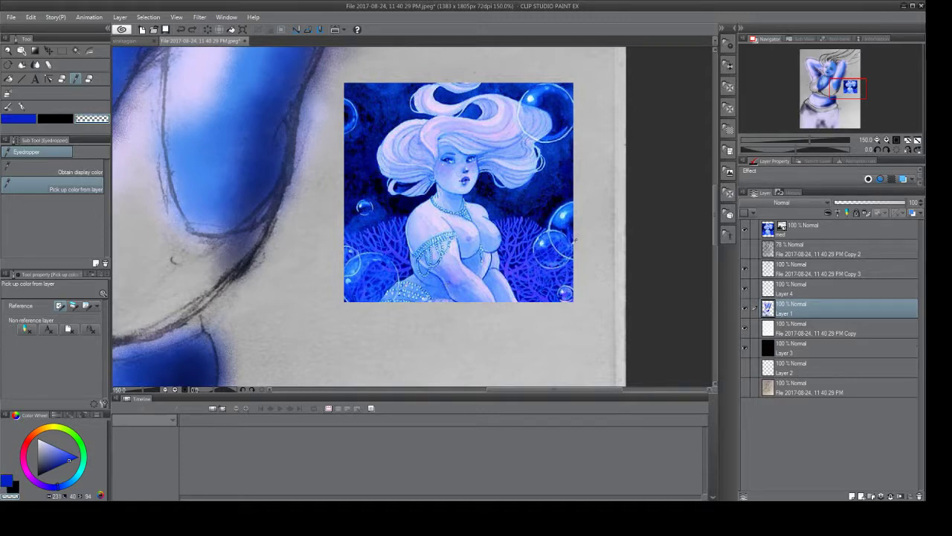
{"action": "left_click_drag", "start_coordinate": [855, 111], "coordinate": [821, 91]}
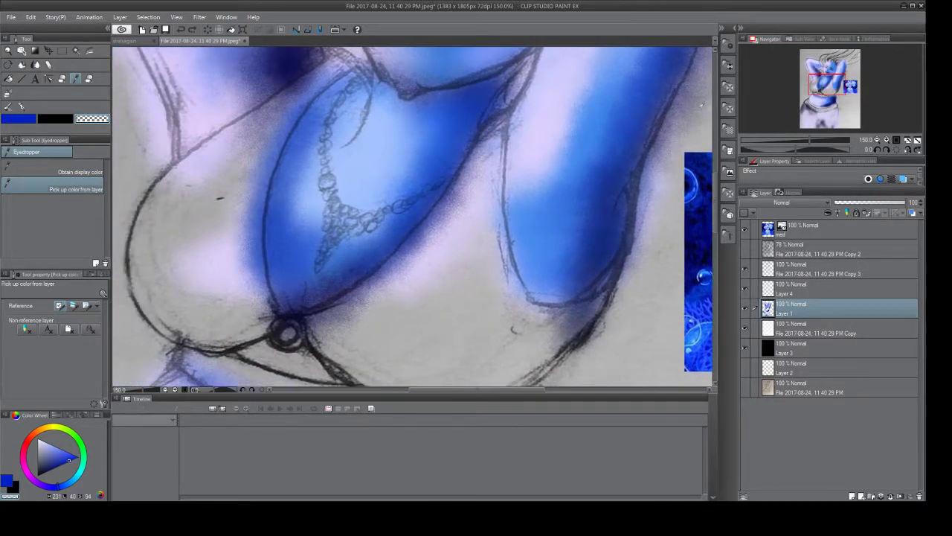
{"action": "left_click", "coordinate": [49, 65]}
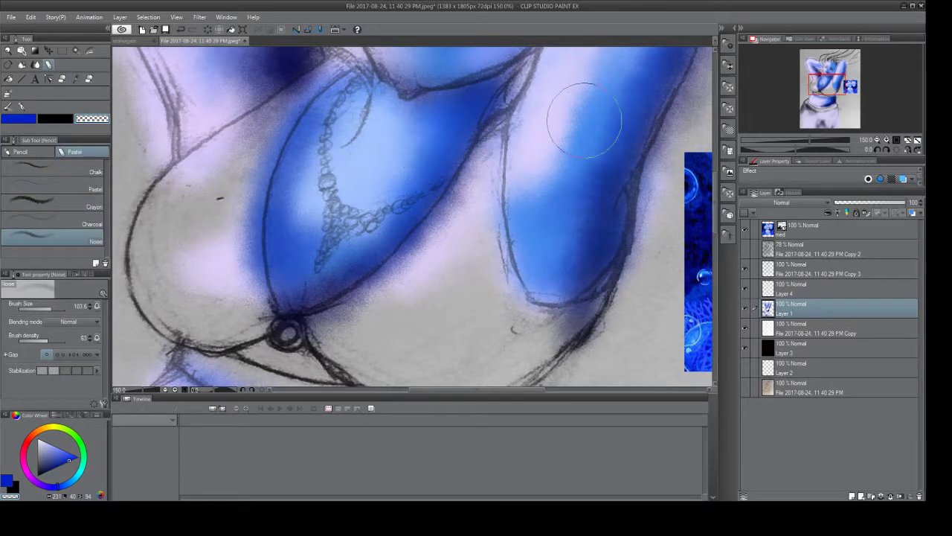
{"action": "scroll", "coordinate": [715, 212], "scroll_direction": "up", "scroll_amount": 5}
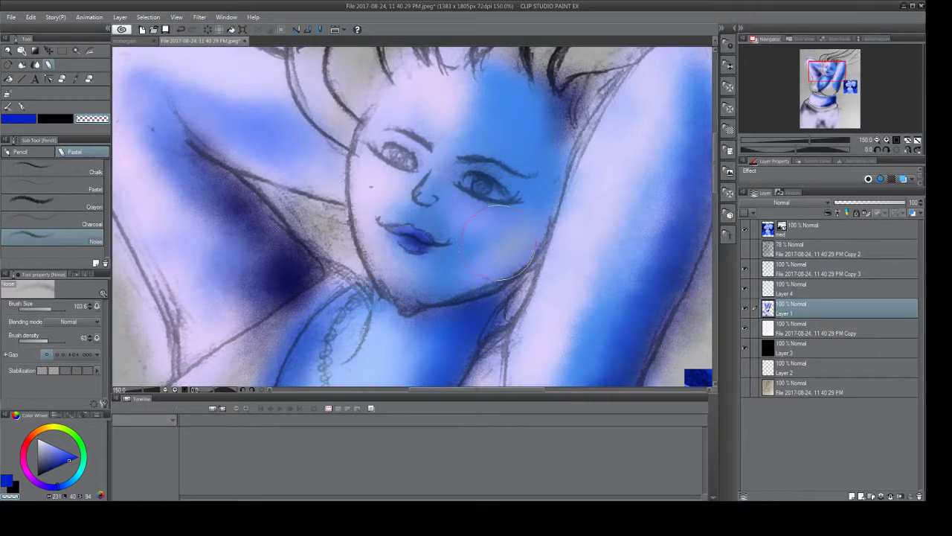
Shade the face's right-hand cheek and temple with the deep blue on Layer 1 using the Noise brush at size 103.6.
{"action": "left_click", "coordinate": [15, 121]}
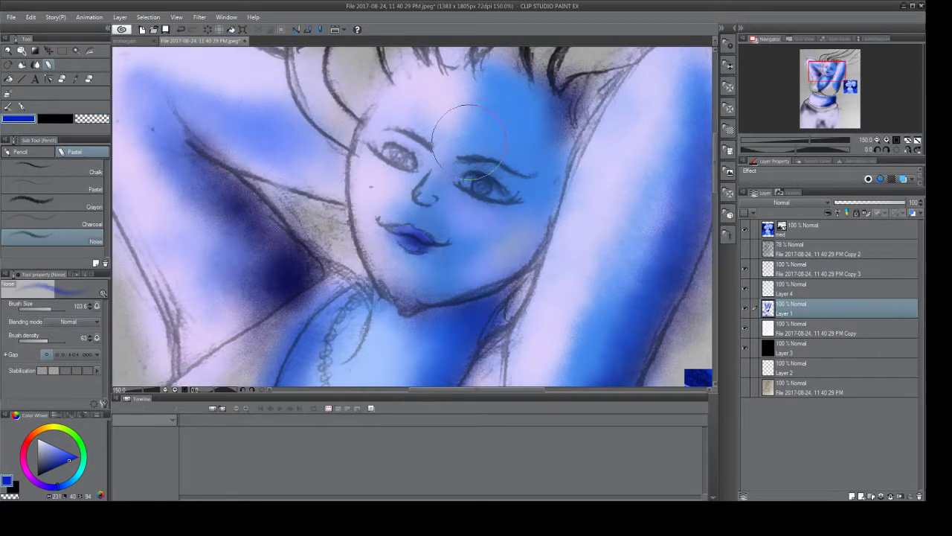
{"action": "mouse_move", "coordinate": [513, 232]}
{"action": "left_mouse_down"}
{"action": "mouse_move", "coordinate": [482, 219]}
{"action": "mouse_move", "coordinate": [477, 228]}
{"action": "mouse_move", "coordinate": [524, 246]}
{"action": "mouse_move", "coordinate": [477, 270]}
{"action": "mouse_move", "coordinate": [506, 263]}
{"action": "mouse_move", "coordinate": [421, 279]}
{"action": "mouse_move", "coordinate": [523, 229]}
{"action": "mouse_move", "coordinate": [515, 245]}
{"action": "mouse_move", "coordinate": [507, 247]}
{"action": "mouse_move", "coordinate": [548, 207]}
{"action": "mouse_move", "coordinate": [508, 261]}
{"action": "mouse_move", "coordinate": [467, 265]}
{"action": "mouse_move", "coordinate": [403, 296]}
{"action": "mouse_move", "coordinate": [403, 275]}
{"action": "mouse_move", "coordinate": [443, 281]}
{"action": "mouse_move", "coordinate": [521, 212]}
{"action": "mouse_move", "coordinate": [516, 186]}
{"action": "left_mouse_up"}
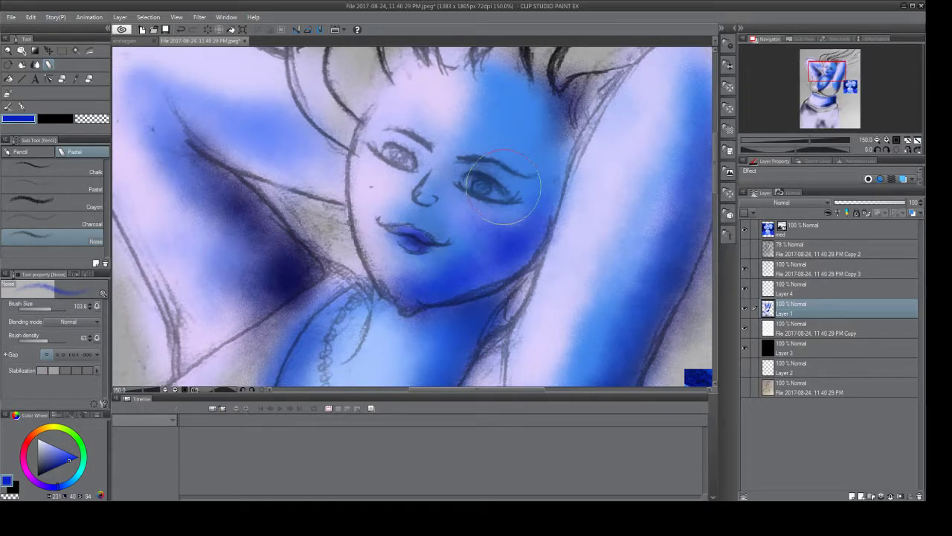
{"action": "mouse_move", "coordinate": [502, 186]}
{"action": "left_mouse_down"}
{"action": "mouse_move", "coordinate": [530, 223]}
{"action": "mouse_move", "coordinate": [508, 257]}
{"action": "mouse_move", "coordinate": [488, 253]}
{"action": "mouse_move", "coordinate": [451, 280]}
{"action": "mouse_move", "coordinate": [533, 225]}
{"action": "mouse_move", "coordinate": [571, 152]}
{"action": "mouse_move", "coordinate": [562, 112]}
{"action": "mouse_move", "coordinate": [587, 104]}
{"action": "mouse_move", "coordinate": [623, 114]}
{"action": "left_mouse_up"}
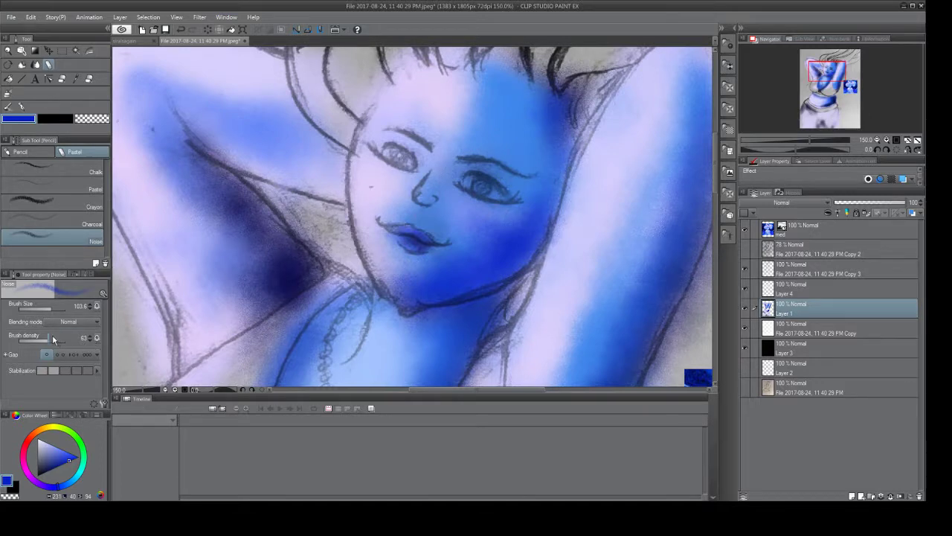
Set the Noise brush density to 40, thin the right-hand cheek with transparent colour, and reshade the face's right-hand side in deep blue.
{"action": "left_click_drag", "start_coordinate": [44, 340], "coordinate": [37, 341]}
{"action": "mouse_move", "coordinate": [462, 234]}
{"action": "left_mouse_down"}
{"action": "mouse_move", "coordinate": [469, 242]}
{"action": "mouse_move", "coordinate": [447, 242]}
{"action": "mouse_move", "coordinate": [454, 246]}
{"action": "mouse_move", "coordinate": [416, 201]}
{"action": "left_mouse_up"}
{"action": "mouse_move", "coordinate": [531, 242]}
{"action": "left_mouse_down"}
{"action": "mouse_move", "coordinate": [425, 276]}
{"action": "mouse_move", "coordinate": [484, 226]}
{"action": "mouse_move", "coordinate": [528, 215]}
{"action": "mouse_move", "coordinate": [476, 246]}
{"action": "mouse_move", "coordinate": [431, 298]}
{"action": "mouse_move", "coordinate": [393, 290]}
{"action": "mouse_move", "coordinate": [469, 302]}
{"action": "mouse_move", "coordinate": [536, 253]}
{"action": "mouse_move", "coordinate": [551, 194]}
{"action": "mouse_move", "coordinate": [485, 265]}
{"action": "mouse_move", "coordinate": [387, 267]}
{"action": "left_mouse_up"}
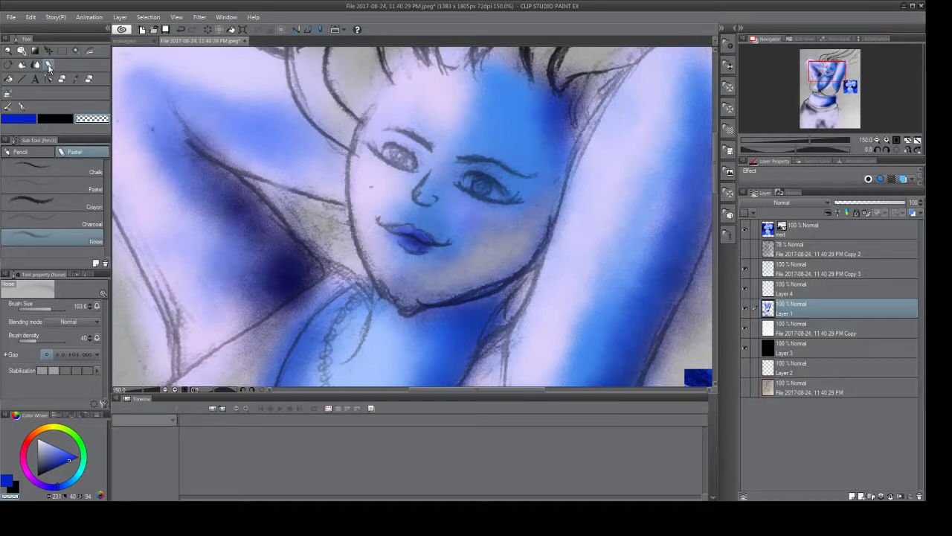
{"action": "left_click", "coordinate": [18, 118]}
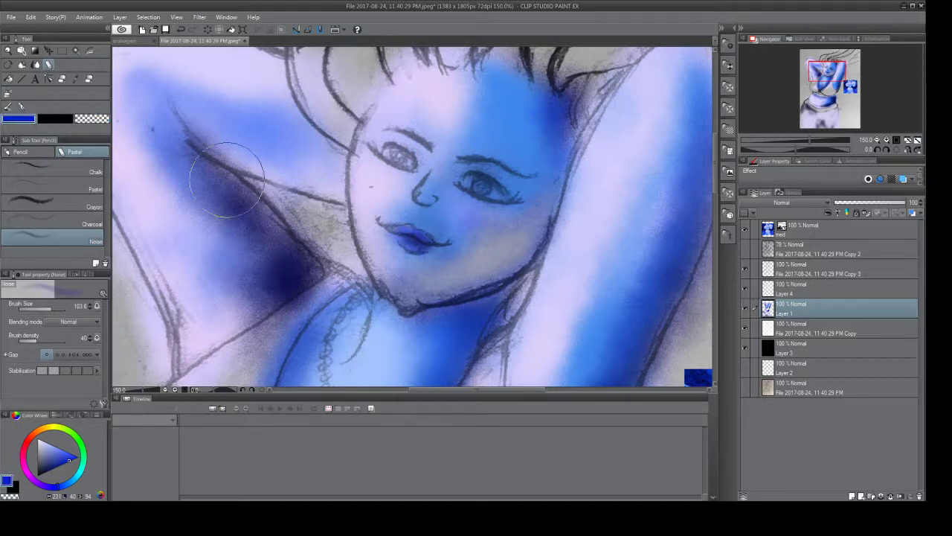
{"action": "mouse_move", "coordinate": [495, 246]}
{"action": "left_mouse_down"}
{"action": "mouse_move", "coordinate": [464, 267]}
{"action": "mouse_move", "coordinate": [509, 245]}
{"action": "mouse_move", "coordinate": [436, 265]}
{"action": "mouse_move", "coordinate": [423, 257]}
{"action": "mouse_move", "coordinate": [409, 238]}
{"action": "mouse_move", "coordinate": [429, 177]}
{"action": "mouse_move", "coordinate": [435, 201]}
{"action": "mouse_move", "coordinate": [521, 183]}
{"action": "mouse_move", "coordinate": [519, 235]}
{"action": "mouse_move", "coordinate": [537, 220]}
{"action": "mouse_move", "coordinate": [483, 258]}
{"action": "mouse_move", "coordinate": [536, 229]}
{"action": "mouse_move", "coordinate": [449, 286]}
{"action": "mouse_move", "coordinate": [511, 257]}
{"action": "mouse_move", "coordinate": [404, 276]}
{"action": "mouse_move", "coordinate": [426, 289]}
{"action": "mouse_move", "coordinate": [407, 292]}
{"action": "mouse_move", "coordinate": [498, 258]}
{"action": "mouse_move", "coordinate": [469, 218]}
{"action": "mouse_move", "coordinate": [431, 292]}
{"action": "mouse_move", "coordinate": [522, 253]}
{"action": "mouse_move", "coordinate": [474, 211]}
{"action": "mouse_move", "coordinate": [506, 227]}
{"action": "mouse_move", "coordinate": [499, 244]}
{"action": "mouse_move", "coordinate": [549, 178]}
{"action": "mouse_move", "coordinate": [532, 208]}
{"action": "mouse_move", "coordinate": [496, 153]}
{"action": "mouse_move", "coordinate": [534, 195]}
{"action": "mouse_move", "coordinate": [533, 163]}
{"action": "mouse_move", "coordinate": [559, 127]}
{"action": "mouse_move", "coordinate": [553, 164]}
{"action": "mouse_move", "coordinate": [514, 139]}
{"action": "mouse_move", "coordinate": [470, 133]}
{"action": "mouse_move", "coordinate": [468, 156]}
{"action": "mouse_move", "coordinate": [542, 137]}
{"action": "mouse_move", "coordinate": [546, 151]}
{"action": "mouse_move", "coordinate": [530, 98]}
{"action": "mouse_move", "coordinate": [543, 113]}
{"action": "mouse_move", "coordinate": [539, 202]}
{"action": "mouse_move", "coordinate": [488, 234]}
{"action": "mouse_move", "coordinate": [508, 218]}
{"action": "mouse_move", "coordinate": [503, 182]}
{"action": "mouse_move", "coordinate": [475, 183]}
{"action": "mouse_move", "coordinate": [455, 268]}
{"action": "mouse_move", "coordinate": [436, 297]}
{"action": "mouse_move", "coordinate": [476, 238]}
{"action": "left_mouse_up"}
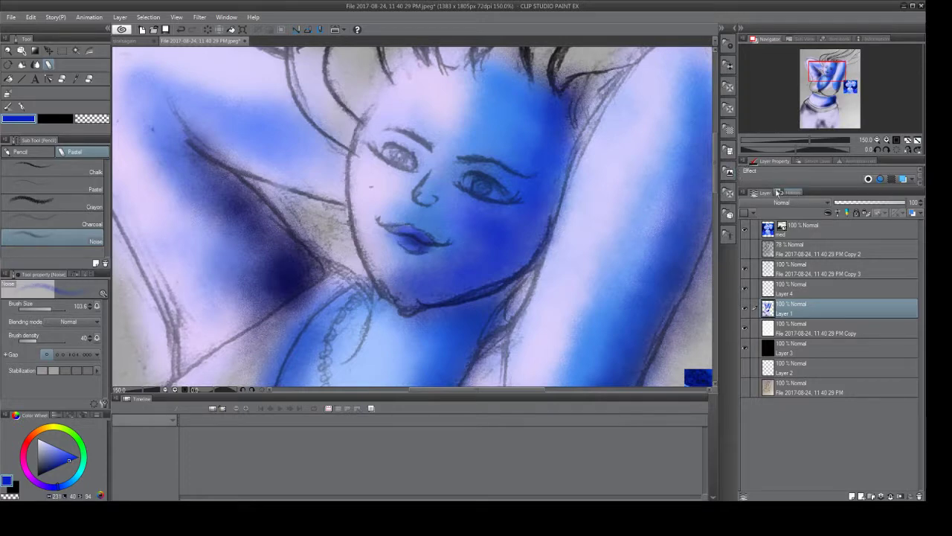
{"action": "left_click_drag", "start_coordinate": [843, 74], "coordinate": [853, 83]}
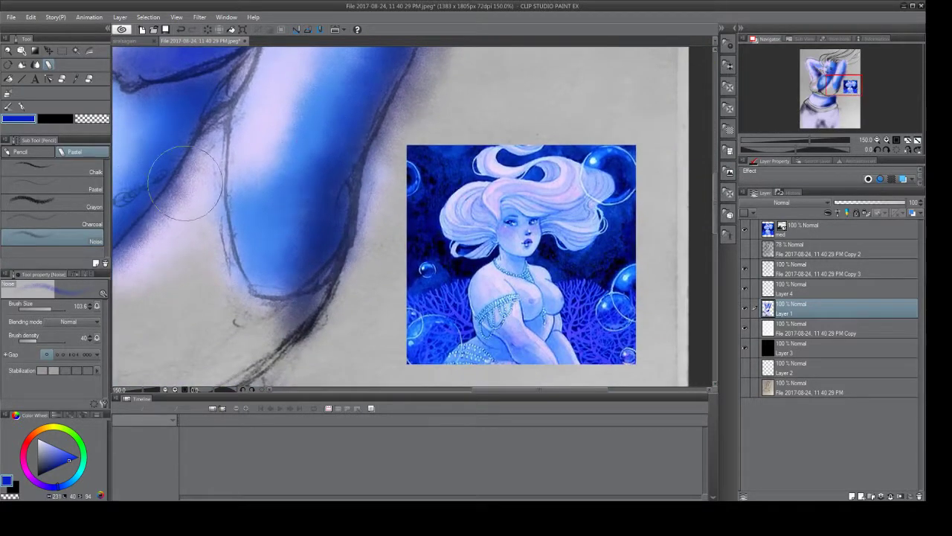
{"action": "left_click", "coordinate": [77, 79]}
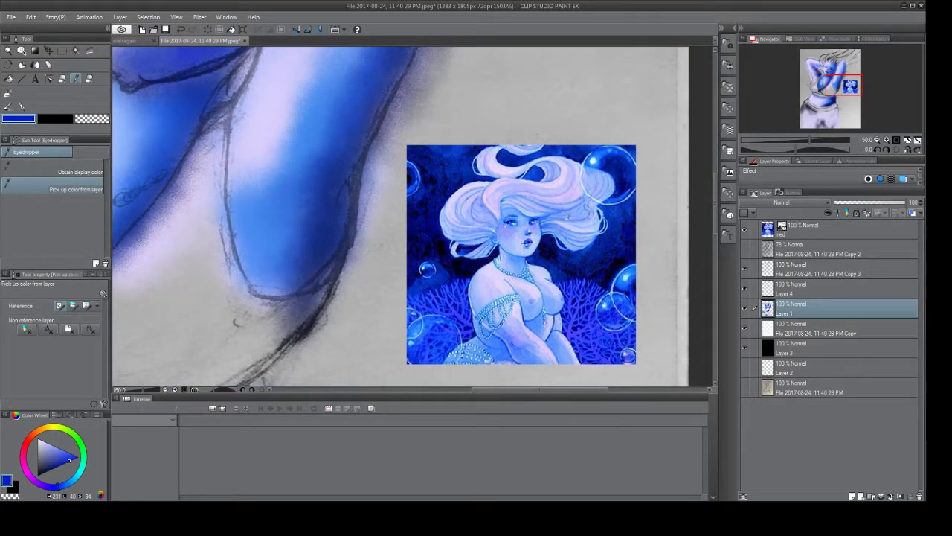
{"action": "left_click", "coordinate": [521, 344]}
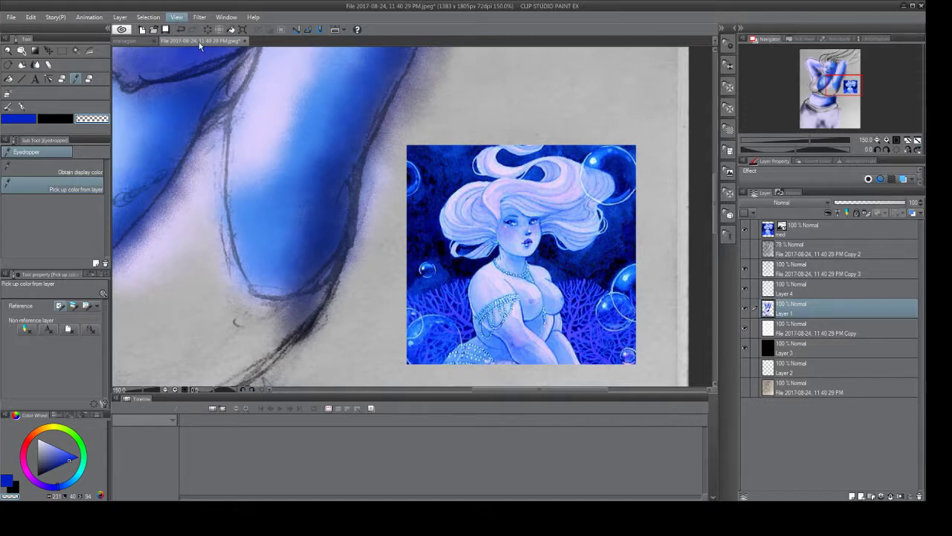
Sample the dark navy from the shadow line on the reference figure's forearm, with the reference picture's layer active.
{"action": "key", "text": "ctrl+plus"}
{"action": "key", "text": "ctrl+plus"}
{"action": "key", "text": "ctrl+plus"}
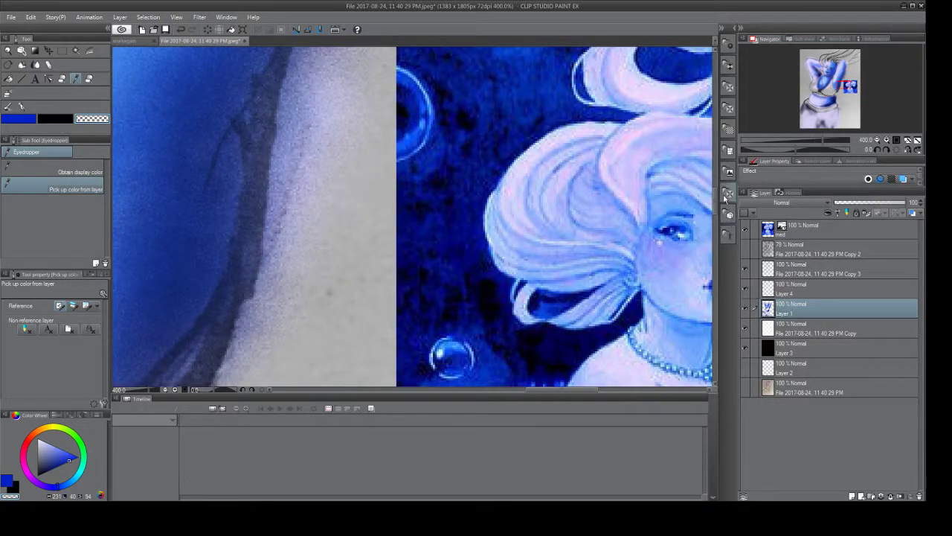
{"action": "left_click", "coordinate": [847, 90]}
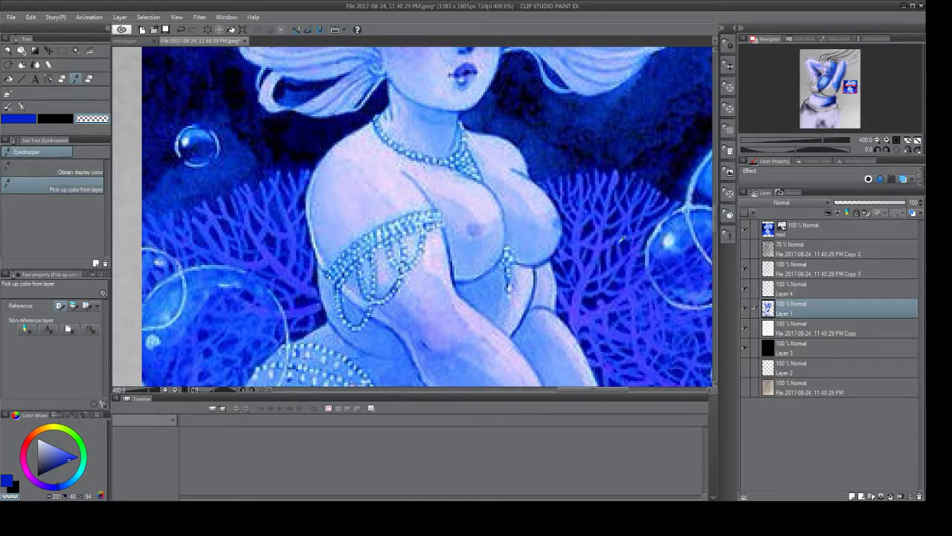
{"action": "left_click", "coordinate": [772, 235]}
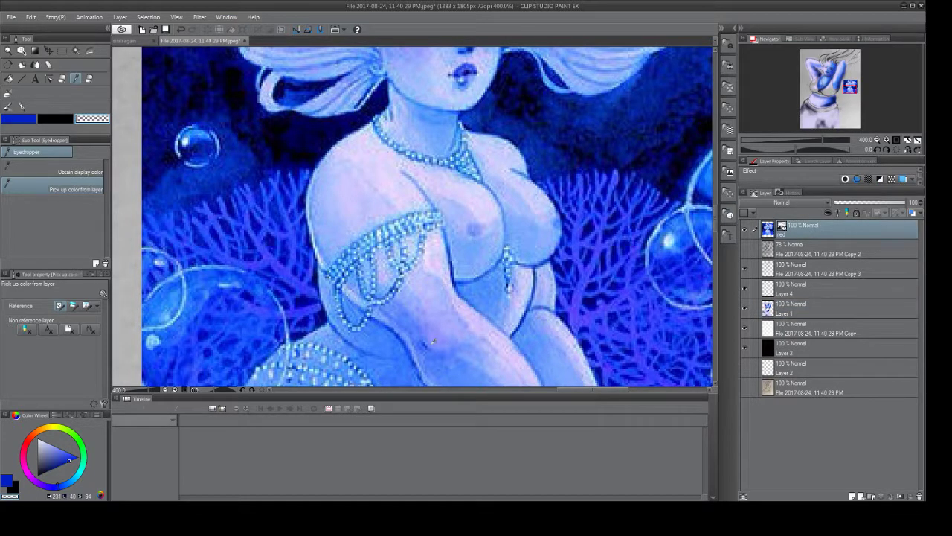
{"action": "left_click", "coordinate": [428, 344]}
{"action": "left_click", "coordinate": [427, 344]}
{"action": "left_click", "coordinate": [426, 344]}
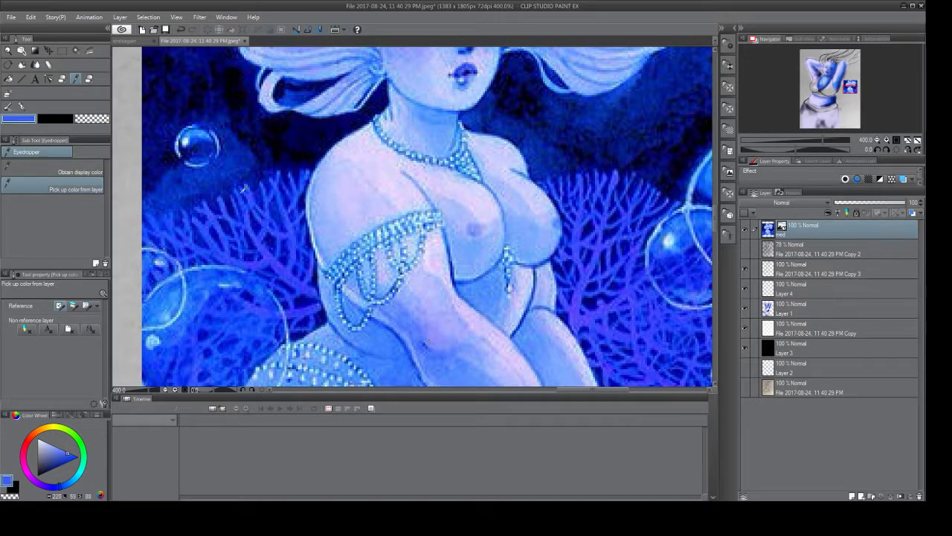
{"action": "left_click", "coordinate": [426, 344]}
{"action": "left_click", "coordinate": [424, 344]}
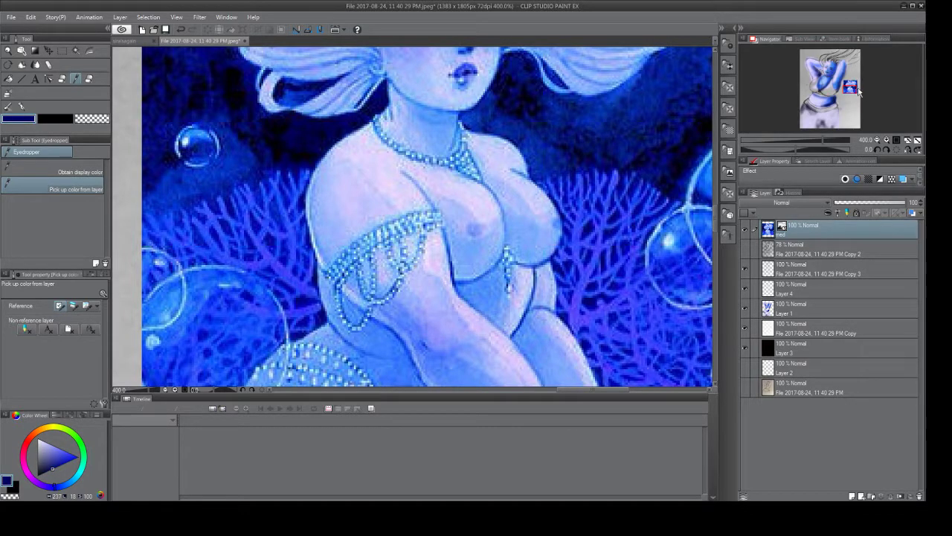
Deepen the outer edge of the right-hand arm and the lower tip of the neckline with navy on Layer 1 using the Noise brush.
{"action": "left_click_drag", "start_coordinate": [859, 91], "coordinate": [825, 90]}
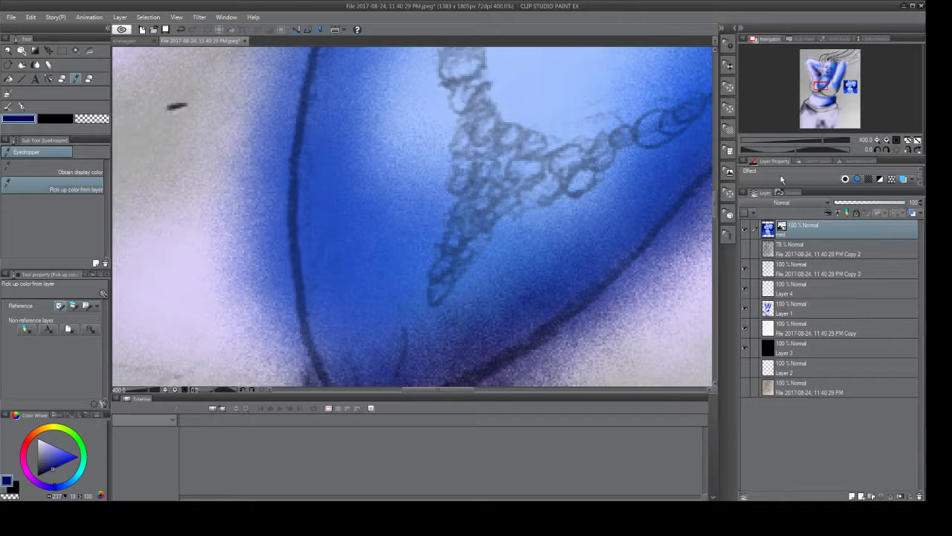
{"action": "scroll", "coordinate": [198, 58], "scroll_direction": "down", "scroll_amount": 2}
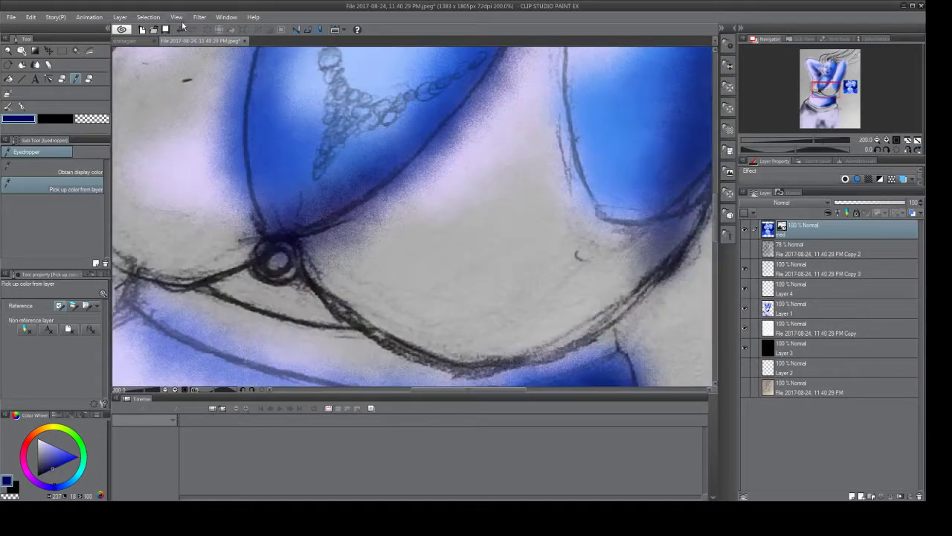
{"action": "scroll", "coordinate": [193, 54], "scroll_direction": "down", "scroll_amount": 1}
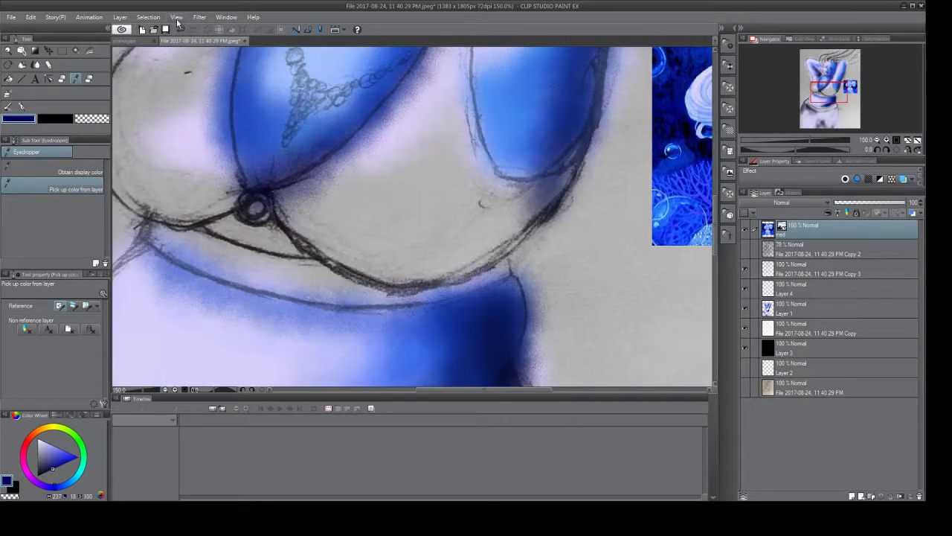
{"action": "scroll", "coordinate": [194, 55], "scroll_direction": "down", "scroll_amount": 2}
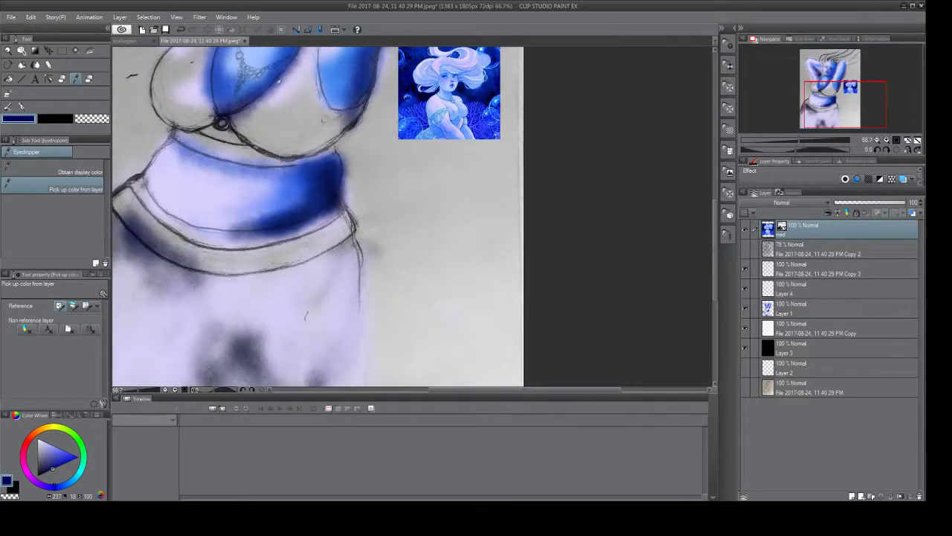
{"action": "left_click_drag", "start_coordinate": [715, 238], "coordinate": [719, 182]}
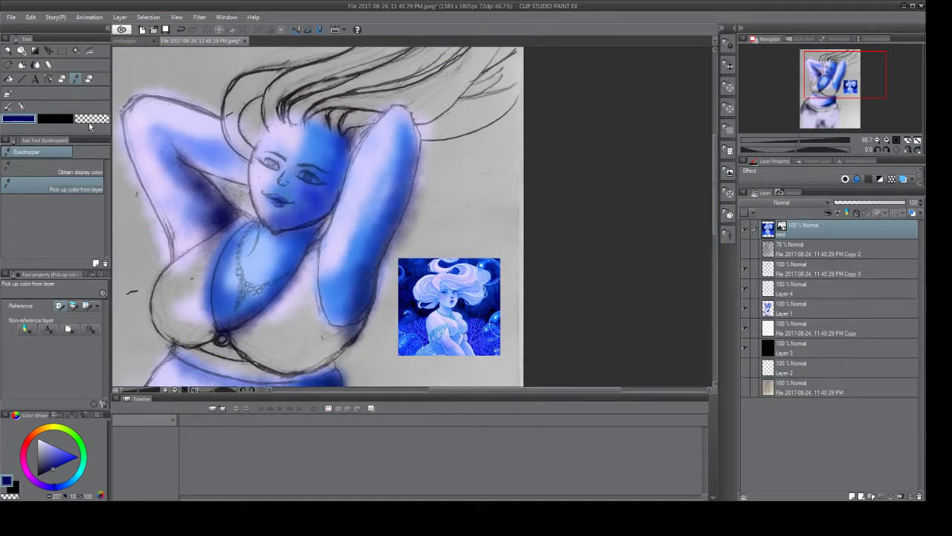
{"action": "left_click", "coordinate": [49, 65]}
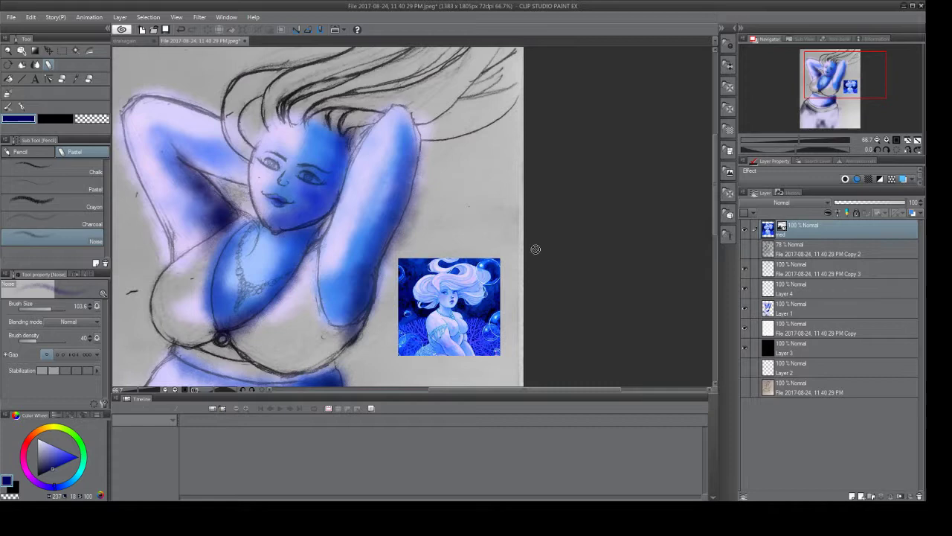
{"action": "left_click", "coordinate": [775, 311]}
{"action": "mouse_move", "coordinate": [408, 181]}
{"action": "left_mouse_down"}
{"action": "mouse_move", "coordinate": [393, 226]}
{"action": "mouse_move", "coordinate": [417, 168]}
{"action": "mouse_move", "coordinate": [383, 233]}
{"action": "mouse_move", "coordinate": [418, 158]}
{"action": "mouse_move", "coordinate": [372, 245]}
{"action": "mouse_move", "coordinate": [373, 267]}
{"action": "mouse_move", "coordinate": [339, 315]}
{"action": "mouse_move", "coordinate": [362, 290]}
{"action": "left_mouse_up"}
{"action": "mouse_move", "coordinate": [232, 320]}
{"action": "left_mouse_down"}
{"action": "mouse_move", "coordinate": [224, 242]}
{"action": "mouse_move", "coordinate": [239, 229]}
{"action": "mouse_move", "coordinate": [215, 293]}
{"action": "mouse_move", "coordinate": [241, 224]}
{"action": "mouse_move", "coordinate": [215, 311]}
{"action": "mouse_move", "coordinate": [208, 279]}
{"action": "mouse_move", "coordinate": [216, 319]}
{"action": "left_mouse_up"}
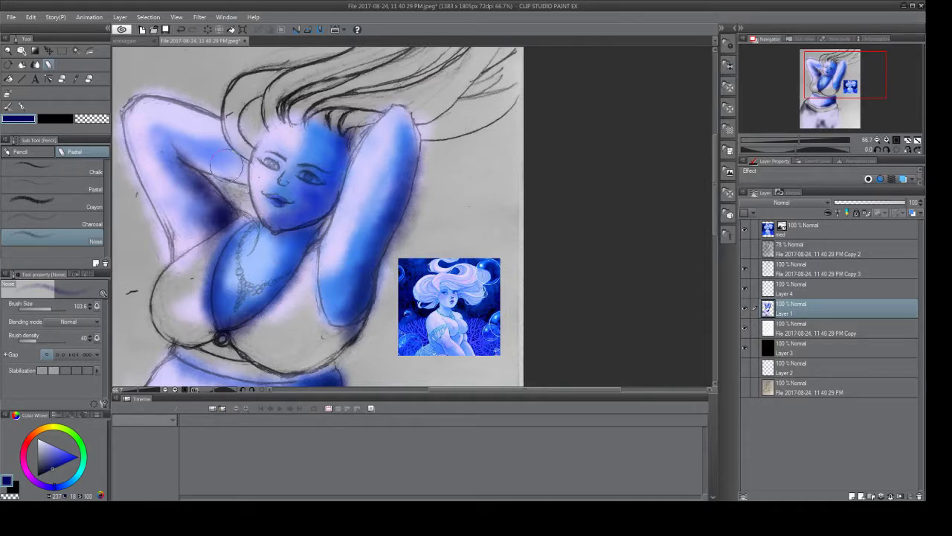
Sample the pale lavender from the reference figure's shoulder, with the reference picture's layer active.
{"action": "left_click", "coordinate": [77, 80]}
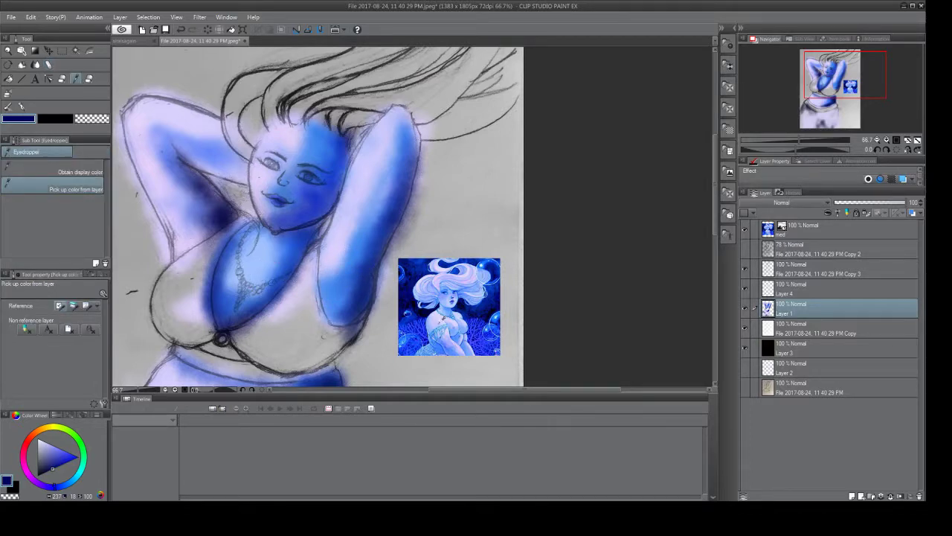
{"action": "left_click", "coordinate": [220, 216]}
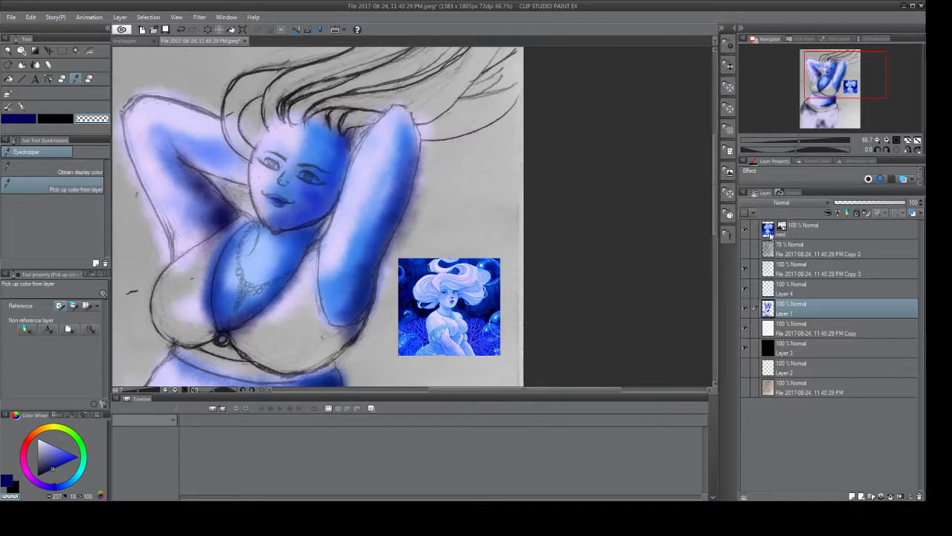
{"action": "left_click", "coordinate": [770, 233]}
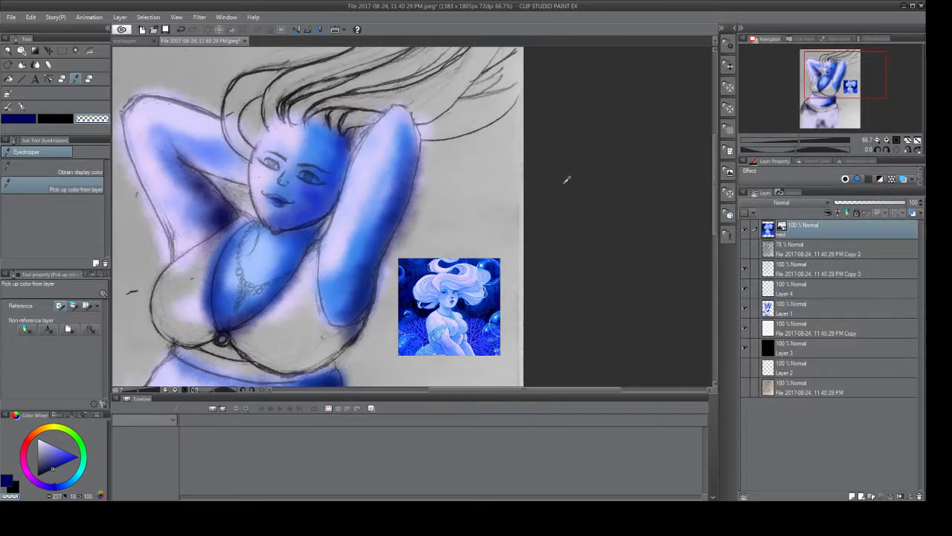
{"action": "left_click", "coordinate": [442, 317]}
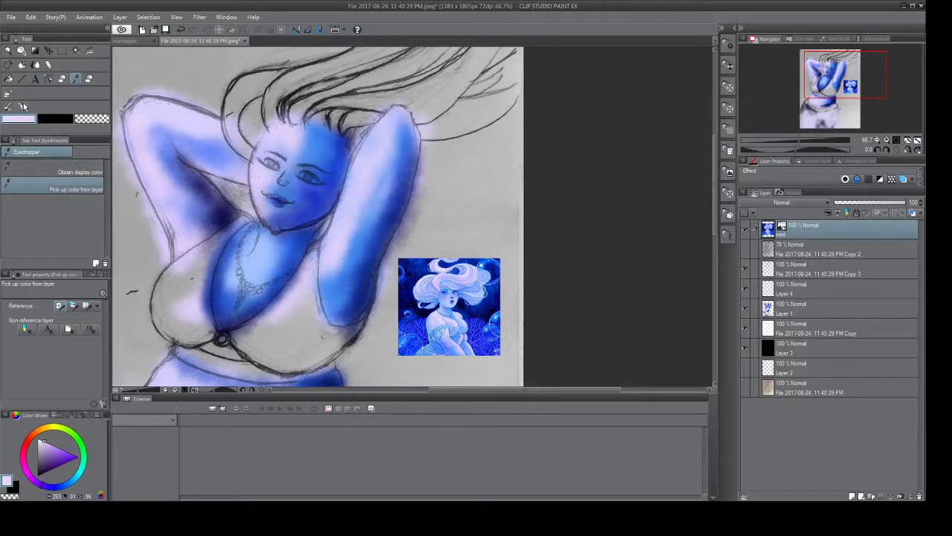
Blend pale lavender into the upper chest and left-hand bust on Layer 1 with the Noise brush, and reselect the reference picture's layer.
{"action": "left_click", "coordinate": [50, 66]}
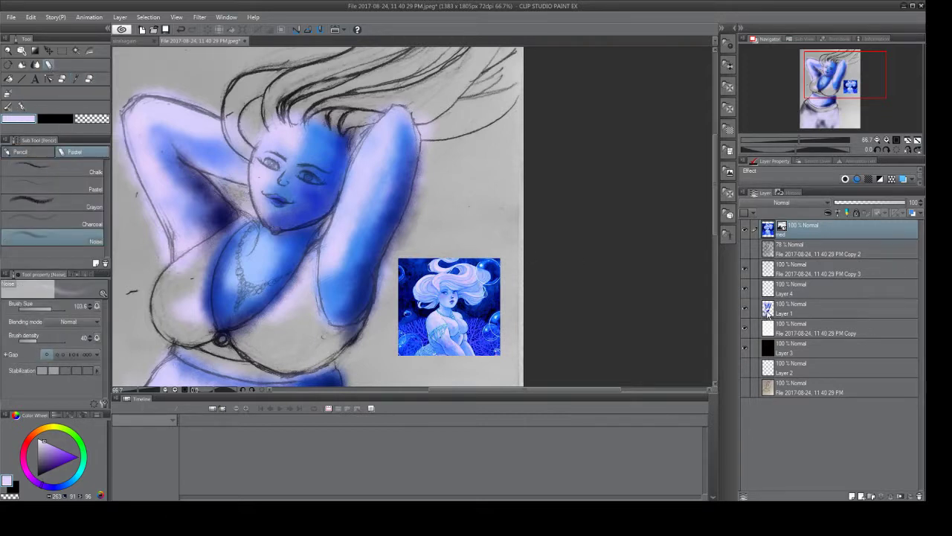
{"action": "left_click", "coordinate": [769, 313]}
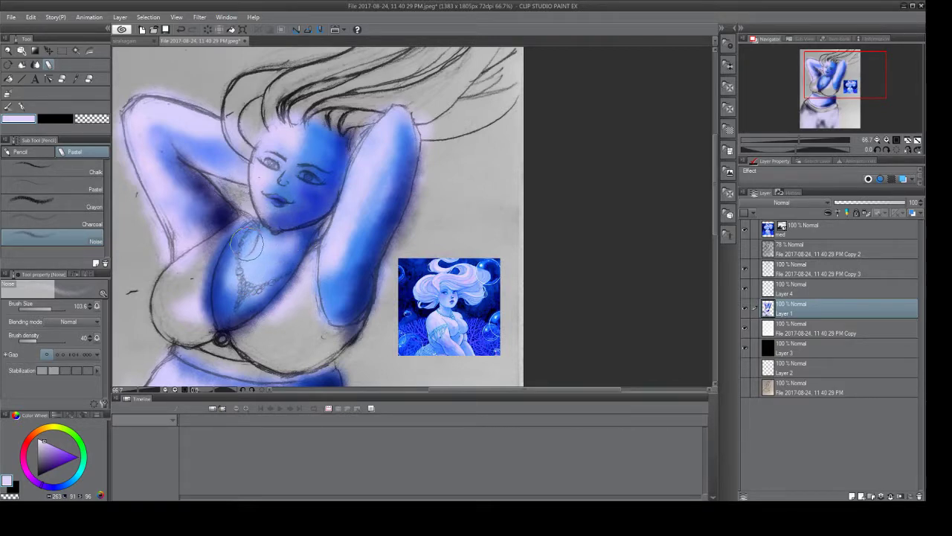
{"action": "mouse_move", "coordinate": [248, 245]}
{"action": "left_mouse_down"}
{"action": "mouse_move", "coordinate": [284, 245]}
{"action": "mouse_move", "coordinate": [266, 276]}
{"action": "mouse_move", "coordinate": [284, 265]}
{"action": "mouse_move", "coordinate": [234, 305]}
{"action": "mouse_move", "coordinate": [250, 292]}
{"action": "mouse_move", "coordinate": [233, 299]}
{"action": "mouse_move", "coordinate": [248, 266]}
{"action": "mouse_move", "coordinate": [242, 276]}
{"action": "mouse_move", "coordinate": [244, 229]}
{"action": "mouse_move", "coordinate": [262, 240]}
{"action": "mouse_move", "coordinate": [261, 252]}
{"action": "mouse_move", "coordinate": [198, 324]}
{"action": "left_mouse_up"}
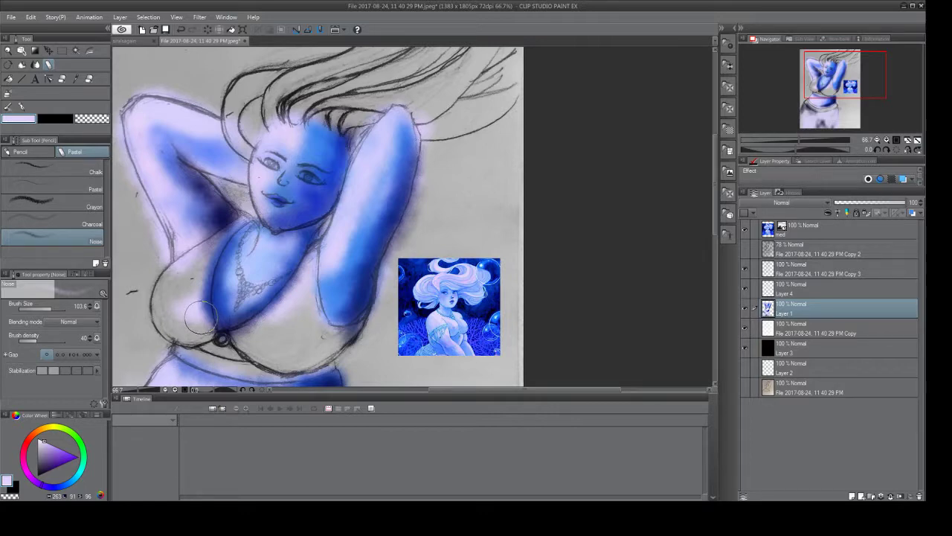
{"action": "left_click_drag", "start_coordinate": [199, 318], "coordinate": [182, 338]}
{"action": "mouse_move", "coordinate": [183, 338]}
{"action": "left_mouse_down"}
{"action": "mouse_move", "coordinate": [199, 337]}
{"action": "mouse_move", "coordinate": [202, 324]}
{"action": "left_mouse_up"}
{"action": "left_click", "coordinate": [778, 231]}
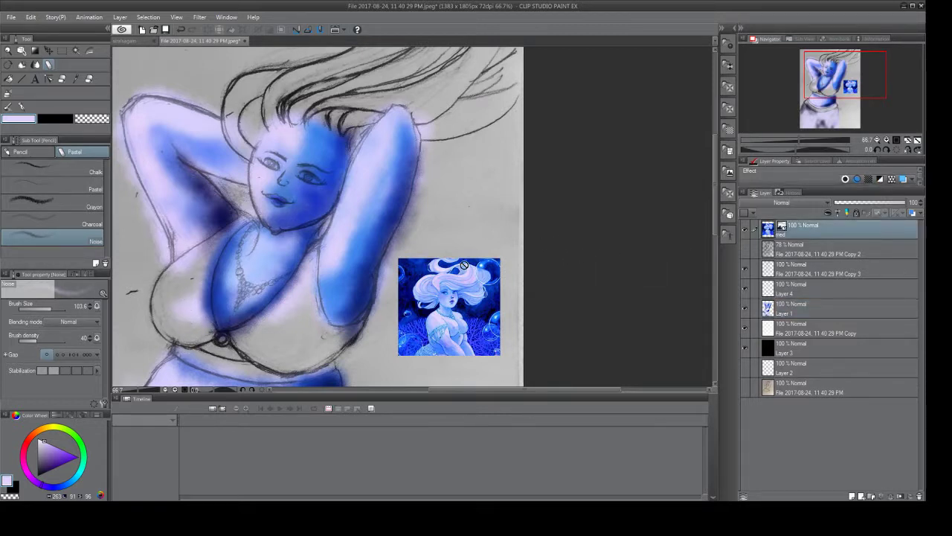
Sample a mid blue from the reference picture and shift it to a deeper, more saturated blue.
{"action": "left_click", "coordinate": [80, 80]}
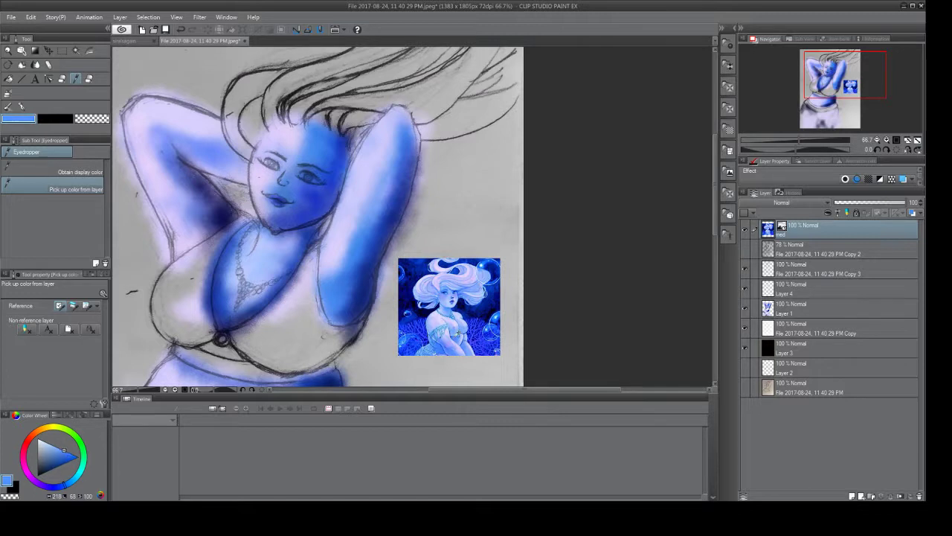
{"action": "left_click", "coordinate": [46, 442]}
{"action": "left_click_drag", "start_coordinate": [46, 442], "coordinate": [70, 455]}
Shade the upper chest inside the neckline with the deeper blue on Layer 1 using the Noise brush.
{"action": "left_click", "coordinate": [10, 108]}
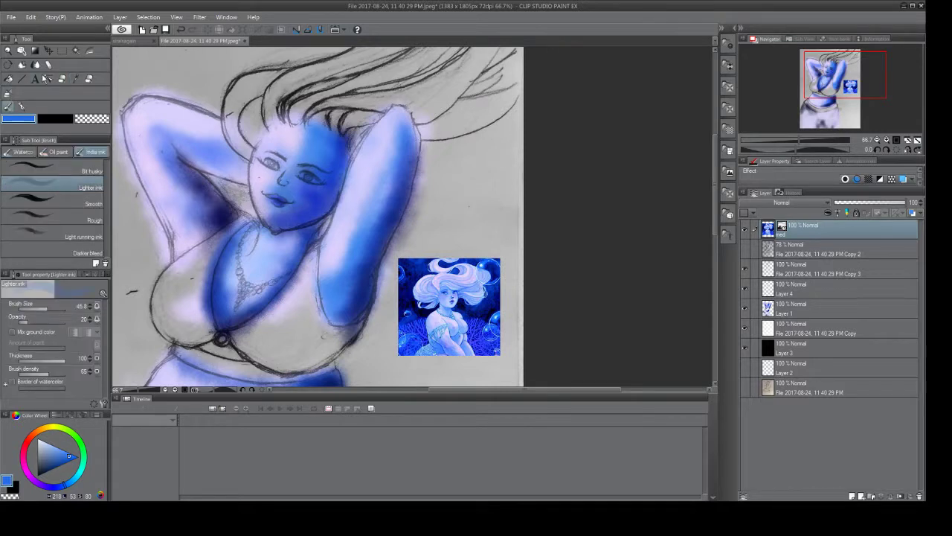
{"action": "left_click", "coordinate": [48, 65]}
{"action": "left_click", "coordinate": [767, 314]}
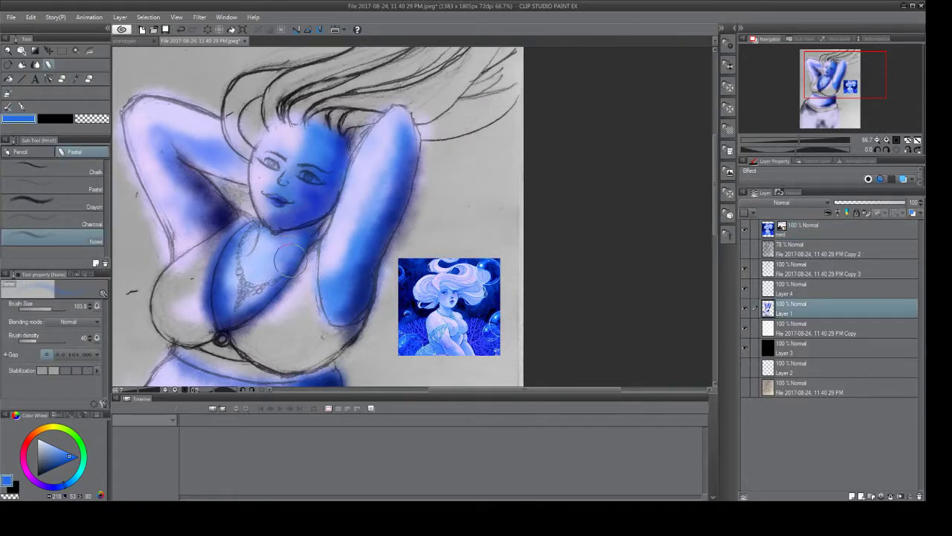
{"action": "mouse_move", "coordinate": [290, 261]}
{"action": "left_mouse_down"}
{"action": "mouse_move", "coordinate": [248, 285]}
{"action": "mouse_move", "coordinate": [266, 294]}
{"action": "mouse_move", "coordinate": [238, 302]}
{"action": "mouse_move", "coordinate": [264, 299]}
{"action": "mouse_move", "coordinate": [233, 306]}
{"action": "mouse_move", "coordinate": [262, 306]}
{"action": "mouse_move", "coordinate": [221, 302]}
{"action": "mouse_move", "coordinate": [236, 249]}
{"action": "left_mouse_up"}
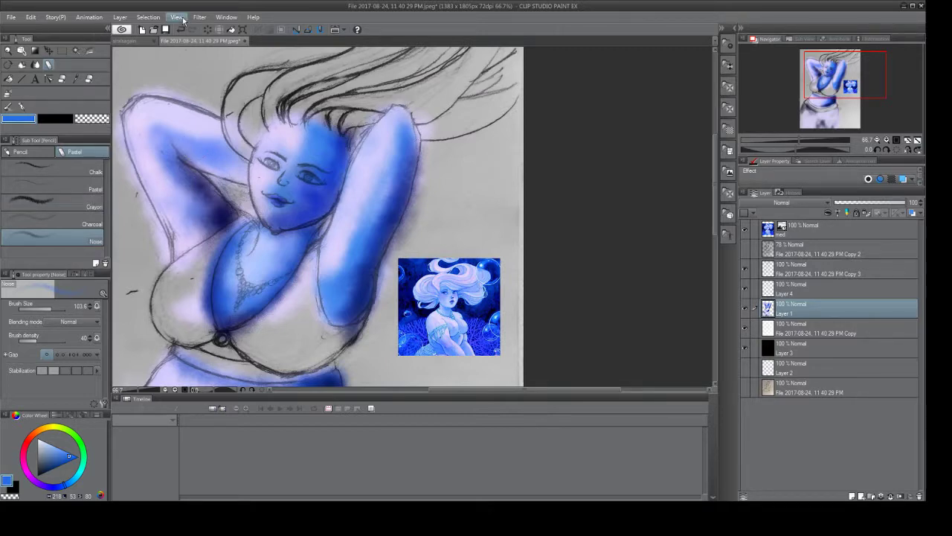
Reduce the Noise brush to size 22.4 and shade the neck crease beside the necklace with blue.
{"action": "key", "text": "ctrl+alt+0"}
{"action": "key", "text": "ctrl+plus"}
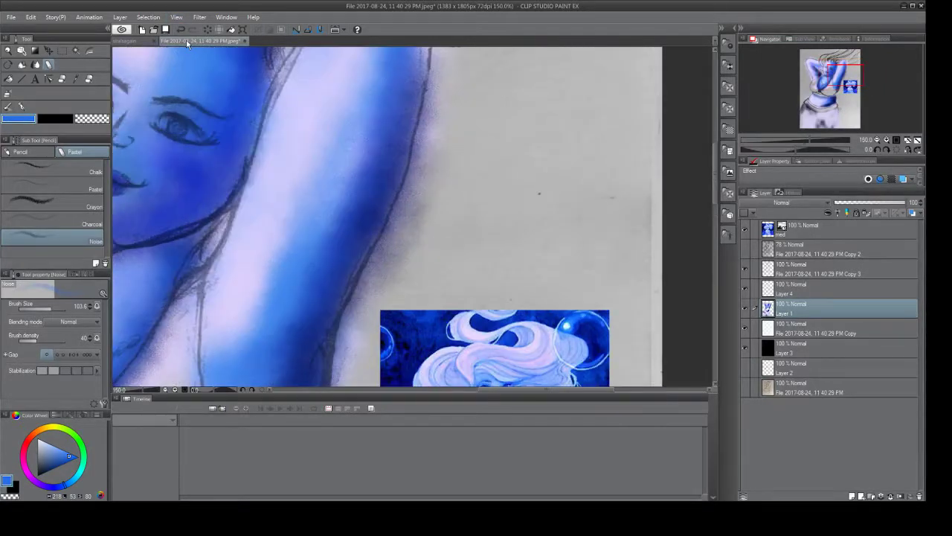
{"action": "left_click", "coordinate": [844, 79]}
{"action": "left_click_drag", "start_coordinate": [844, 78], "coordinate": [824, 79]}
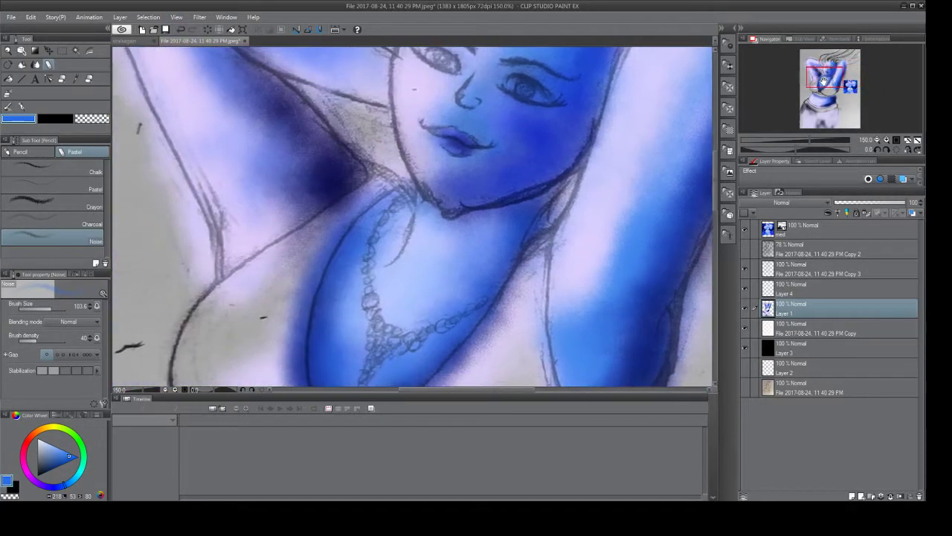
{"action": "left_click_drag", "start_coordinate": [50, 307], "coordinate": [44, 307]}
{"action": "mouse_move", "coordinate": [420, 225]}
{"action": "left_mouse_down"}
{"action": "mouse_move", "coordinate": [405, 257]}
{"action": "mouse_move", "coordinate": [426, 237]}
{"action": "mouse_move", "coordinate": [419, 221]}
{"action": "mouse_move", "coordinate": [407, 262]}
{"action": "mouse_move", "coordinate": [414, 222]}
{"action": "left_mouse_up"}
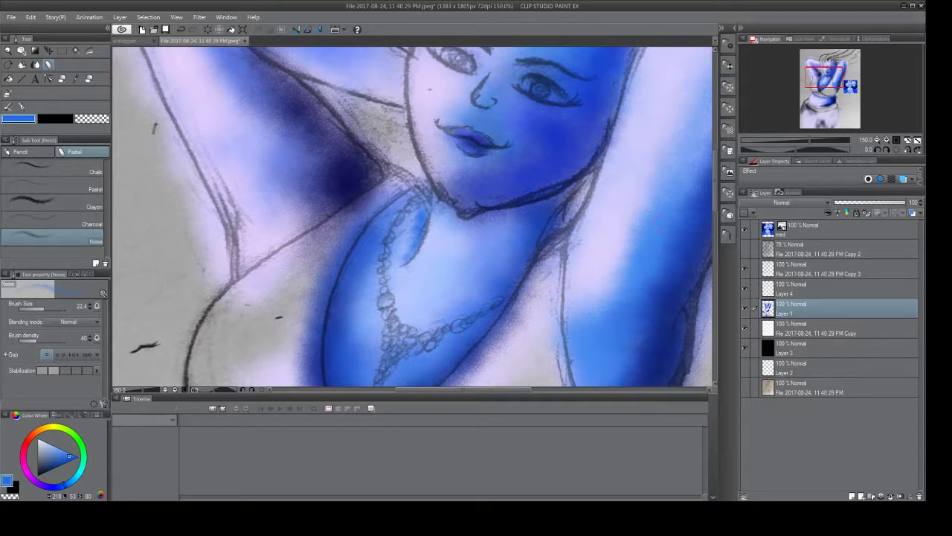
Sample a dark navy from the background beside the reference figure's shoulder, with the reference picture's layer active.
{"action": "scroll", "coordinate": [660, 223], "scroll_direction": "down", "scroll_amount": 3}
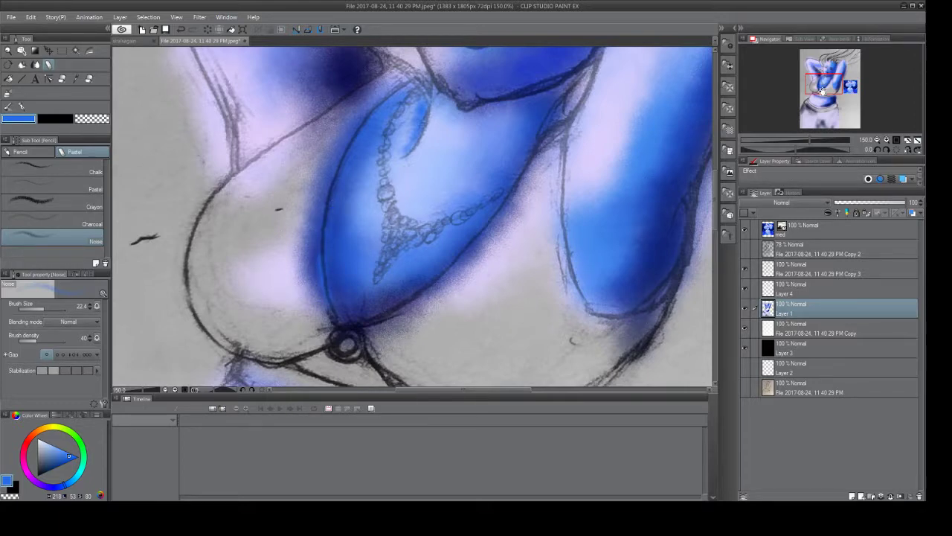
{"action": "left_click_drag", "start_coordinate": [823, 91], "coordinate": [834, 92]}
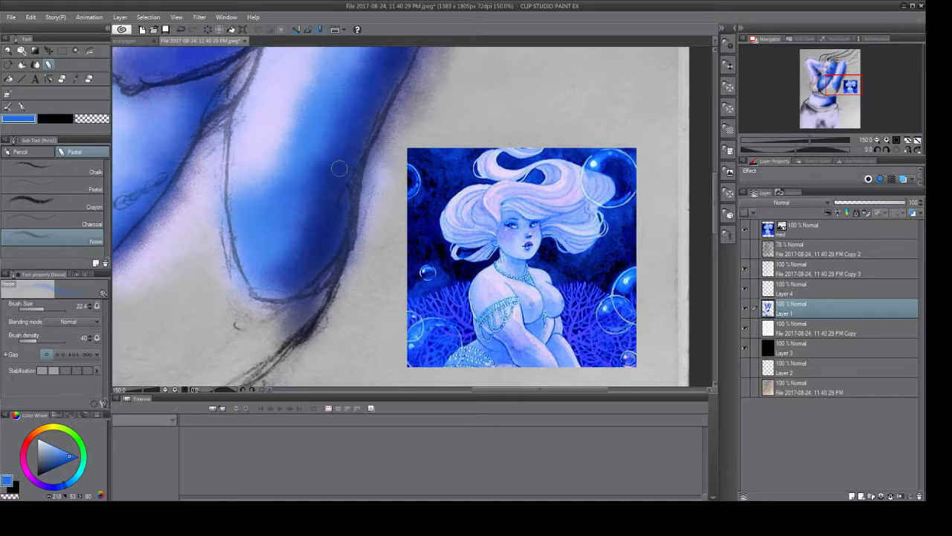
{"action": "left_click", "coordinate": [75, 79]}
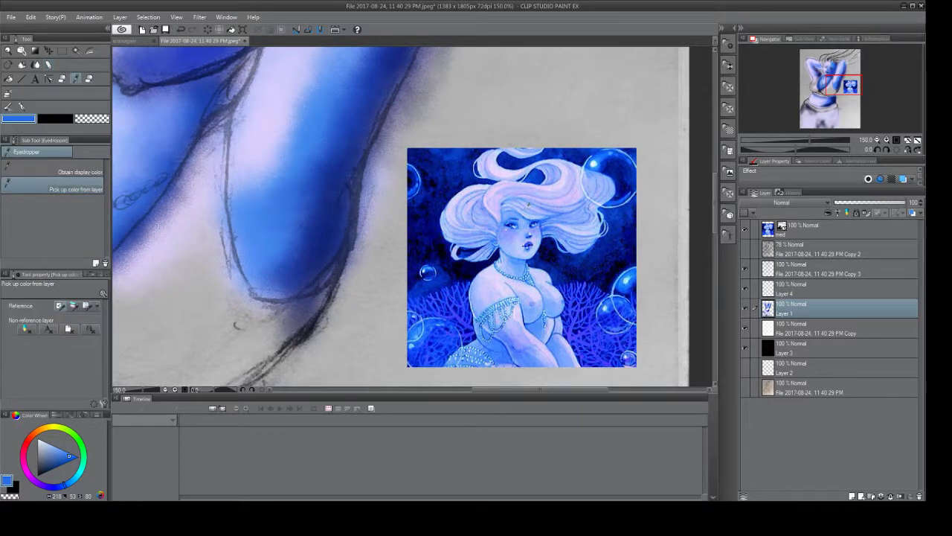
{"action": "key", "text": "c"}
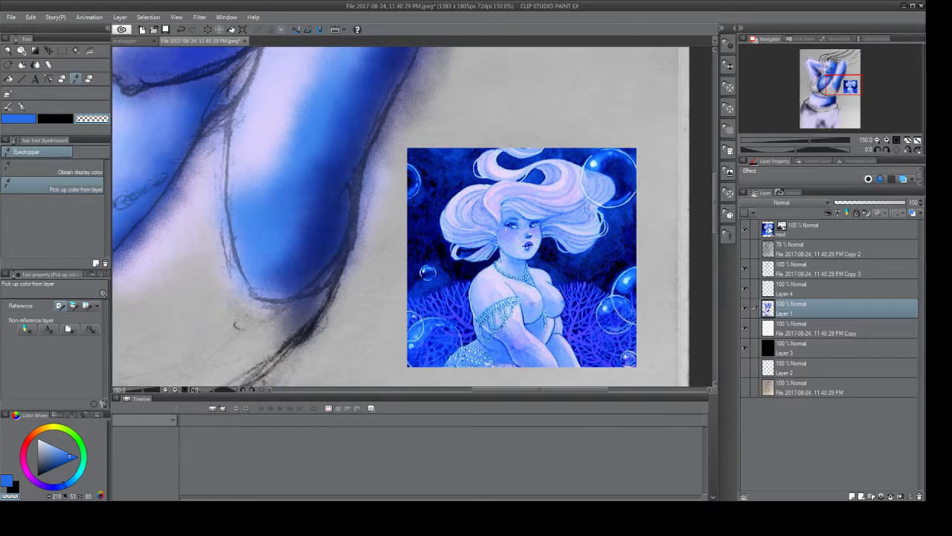
{"action": "left_click", "coordinate": [766, 231]}
{"action": "left_click", "coordinate": [575, 263]}
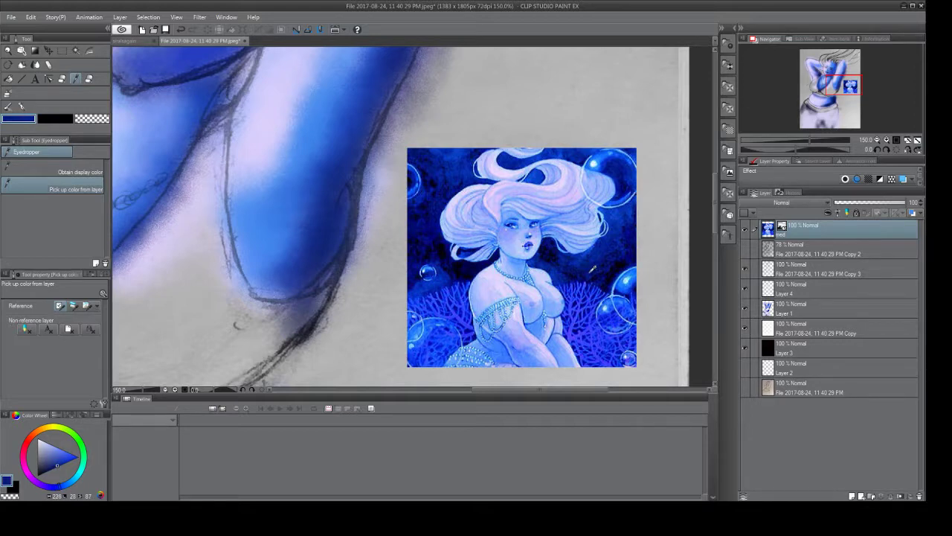
{"action": "left_click", "coordinate": [596, 262]}
Enlarge the Noise brush to size 234.4 and deepen the waist's right-hand shadow with navy on Layer 1.
{"action": "left_click_drag", "start_coordinate": [832, 75], "coordinate": [813, 102]}
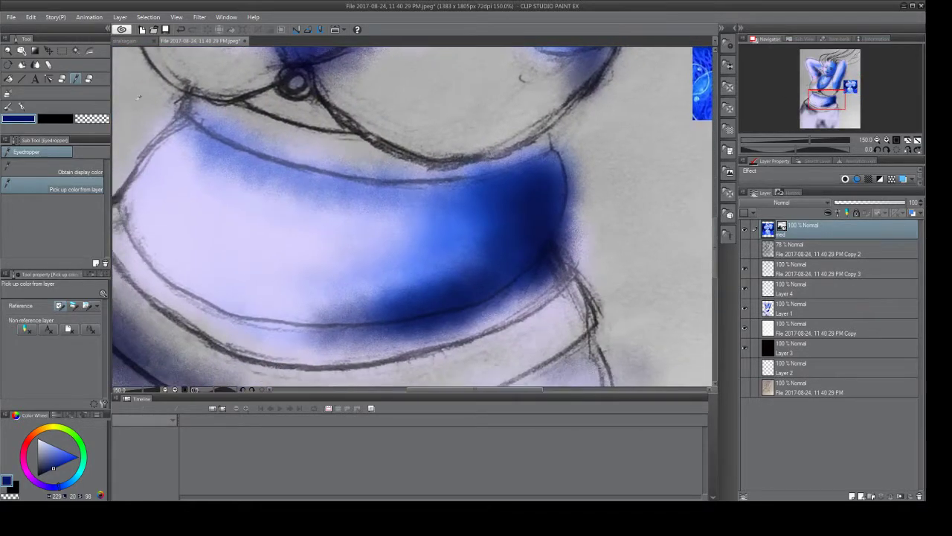
{"action": "left_click", "coordinate": [53, 68]}
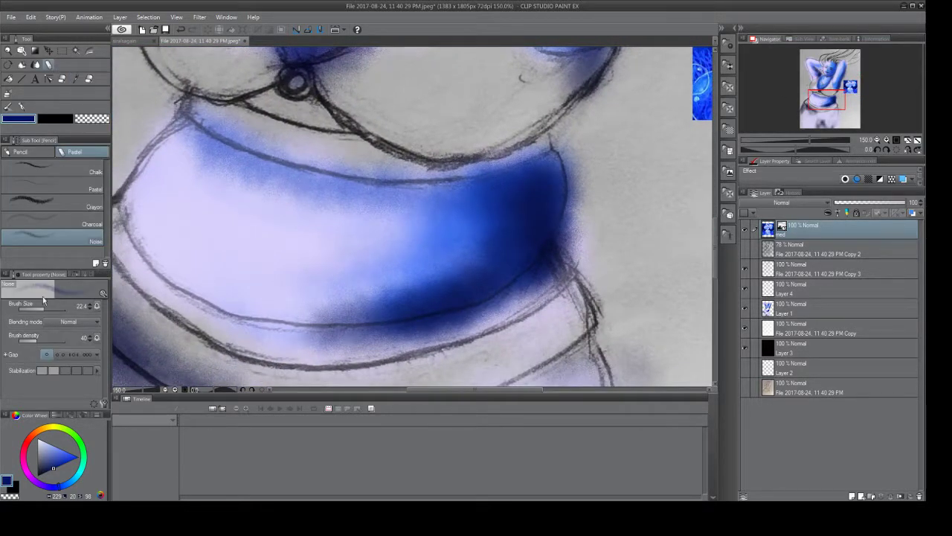
{"action": "left_click", "coordinate": [52, 312]}
{"action": "left_click_drag", "start_coordinate": [52, 312], "coordinate": [66, 308]}
{"action": "left_click", "coordinate": [772, 313]}
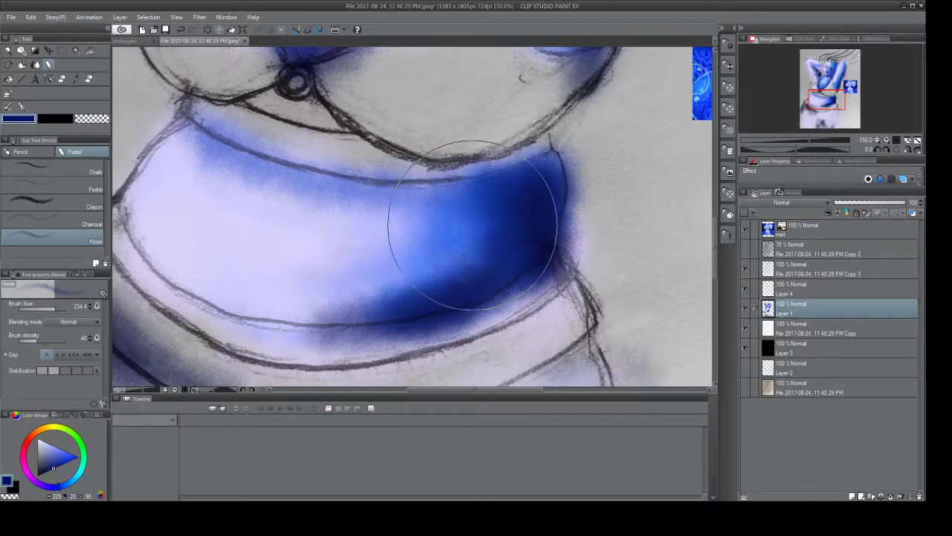
{"action": "mouse_move", "coordinate": [425, 265]}
{"action": "left_mouse_down"}
{"action": "mouse_move", "coordinate": [391, 286]}
{"action": "mouse_move", "coordinate": [449, 266]}
{"action": "mouse_move", "coordinate": [473, 217]}
{"action": "mouse_move", "coordinate": [521, 171]}
{"action": "left_mouse_up"}
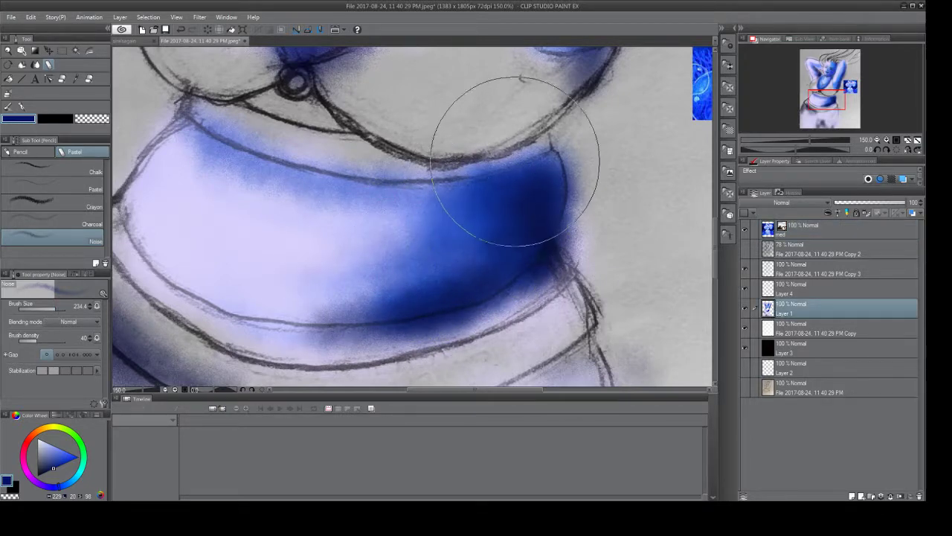
{"action": "mouse_move", "coordinate": [517, 206]}
{"action": "left_mouse_down"}
{"action": "mouse_move", "coordinate": [490, 264]}
{"action": "mouse_move", "coordinate": [520, 268]}
{"action": "left_mouse_up"}
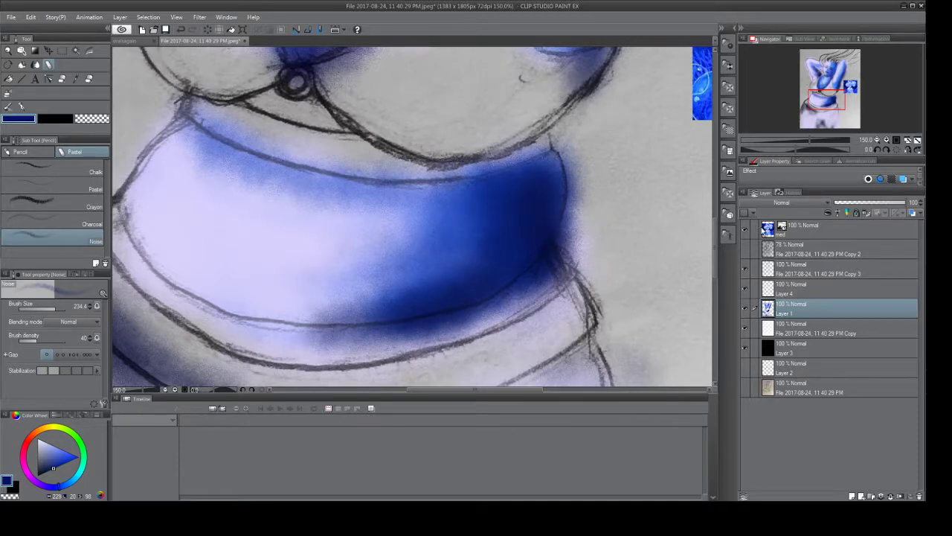
Deepen the right-hand arm's outer shading and the shadow beneath the jaw with navy, reducing the Noise brush to size 62.2.
{"action": "left_click_drag", "start_coordinate": [828, 90], "coordinate": [842, 66]}
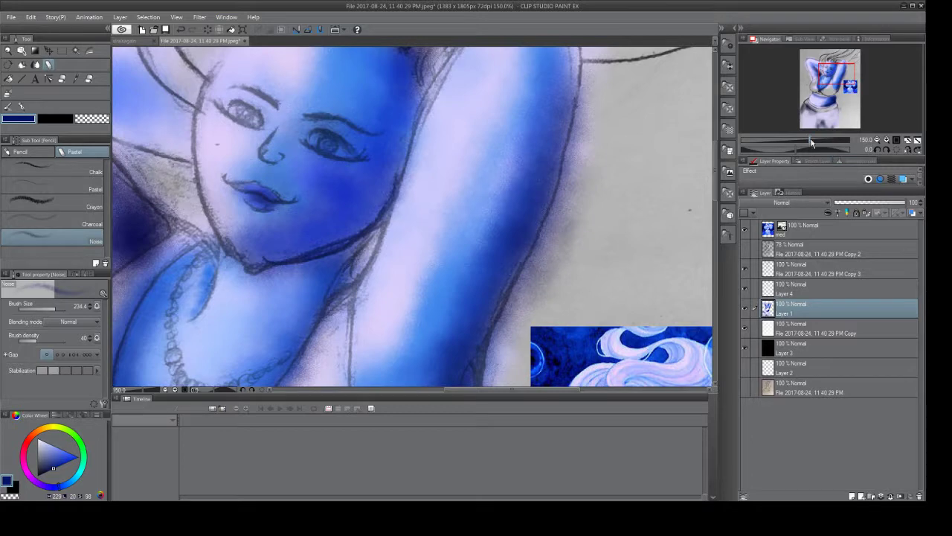
{"action": "left_click_drag", "start_coordinate": [811, 142], "coordinate": [795, 140]}
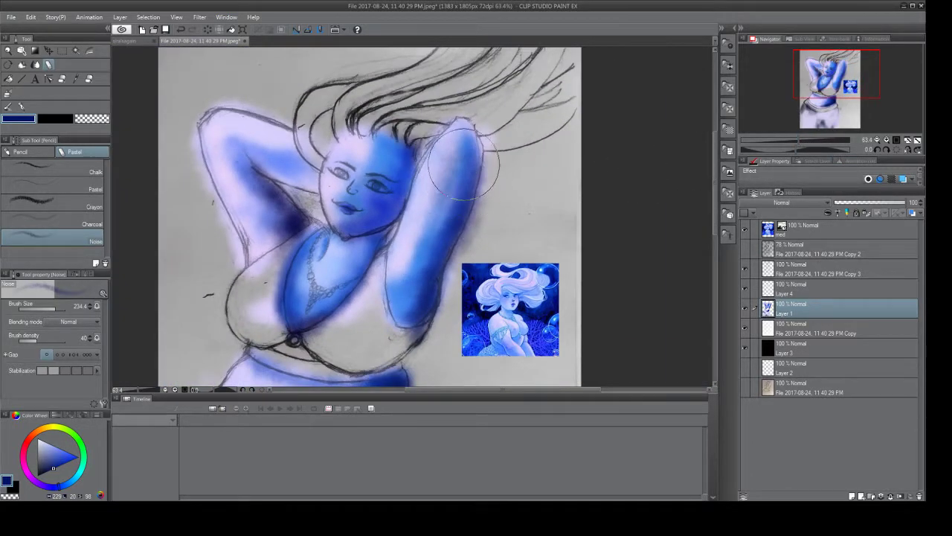
{"action": "mouse_move", "coordinate": [463, 164]}
{"action": "left_mouse_down"}
{"action": "mouse_move", "coordinate": [497, 128]}
{"action": "mouse_move", "coordinate": [478, 127]}
{"action": "mouse_move", "coordinate": [442, 168]}
{"action": "mouse_move", "coordinate": [421, 268]}
{"action": "mouse_move", "coordinate": [402, 285]}
{"action": "mouse_move", "coordinate": [448, 202]}
{"action": "mouse_move", "coordinate": [480, 201]}
{"action": "left_mouse_up"}
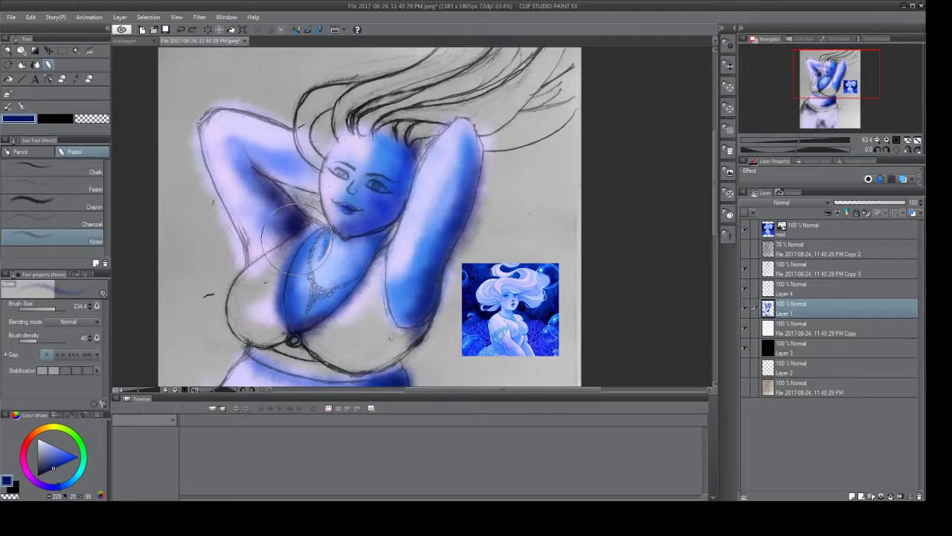
{"action": "left_click_drag", "start_coordinate": [412, 217], "coordinate": [376, 216]}
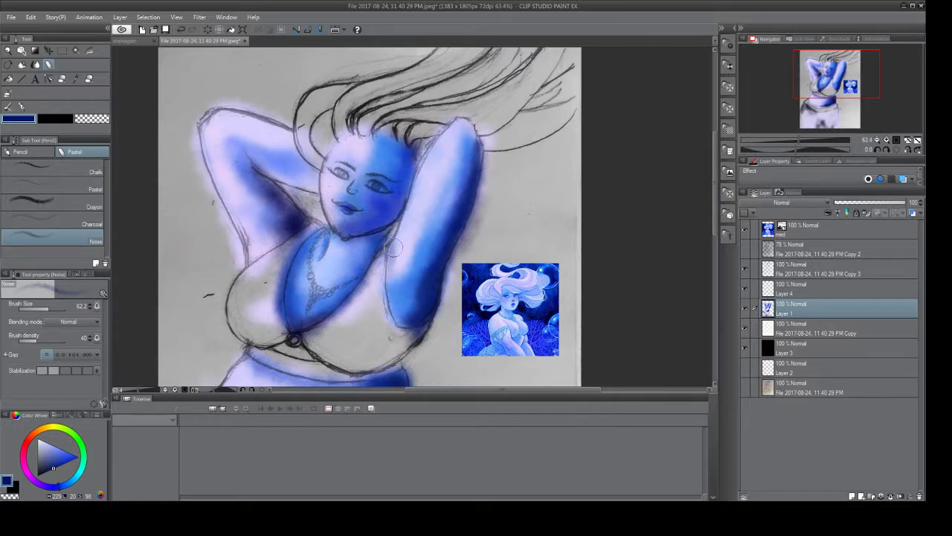
Shade the inner edge of the upraised arm beside the face in dark blue and smudge it with Finger tip at size 68.8.
{"action": "mouse_move", "coordinate": [393, 248]}
{"action": "left_mouse_down"}
{"action": "mouse_move", "coordinate": [386, 302]}
{"action": "mouse_move", "coordinate": [398, 294]}
{"action": "mouse_move", "coordinate": [413, 321]}
{"action": "mouse_move", "coordinate": [398, 305]}
{"action": "mouse_move", "coordinate": [404, 326]}
{"action": "mouse_move", "coordinate": [386, 271]}
{"action": "mouse_move", "coordinate": [392, 237]}
{"action": "mouse_move", "coordinate": [386, 285]}
{"action": "mouse_move", "coordinate": [403, 315]}
{"action": "mouse_move", "coordinate": [418, 301]}
{"action": "mouse_move", "coordinate": [385, 290]}
{"action": "left_mouse_up"}
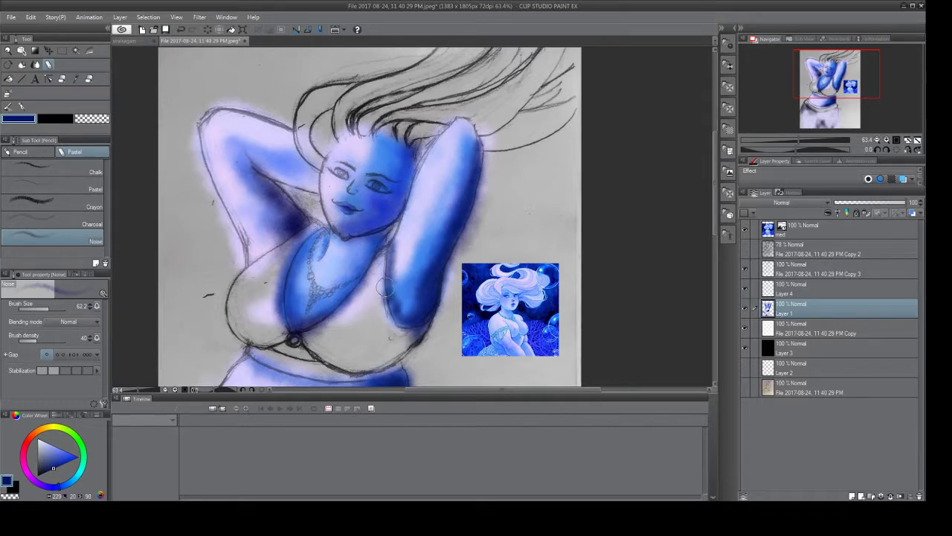
{"action": "mouse_move", "coordinate": [386, 287]}
{"action": "left_mouse_down"}
{"action": "mouse_move", "coordinate": [408, 249]}
{"action": "mouse_move", "coordinate": [401, 232]}
{"action": "left_mouse_up"}
{"action": "left_click", "coordinate": [36, 65]}
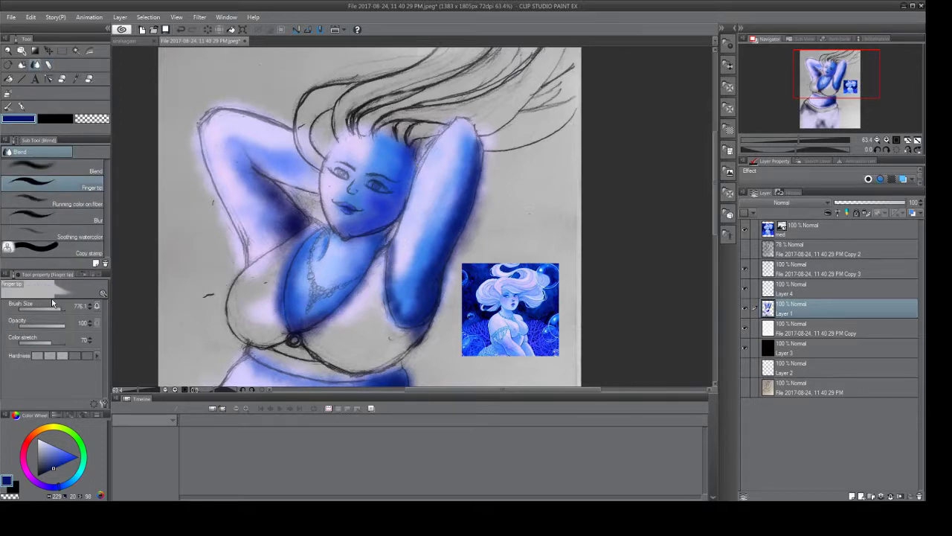
{"action": "left_click_drag", "start_coordinate": [52, 303], "coordinate": [48, 304]}
{"action": "mouse_move", "coordinate": [392, 270]}
{"action": "left_mouse_down"}
{"action": "mouse_move", "coordinate": [395, 238]}
{"action": "mouse_move", "coordinate": [383, 289]}
{"action": "mouse_move", "coordinate": [402, 315]}
{"action": "mouse_move", "coordinate": [392, 248]}
{"action": "mouse_move", "coordinate": [393, 288]}
{"action": "left_mouse_up"}
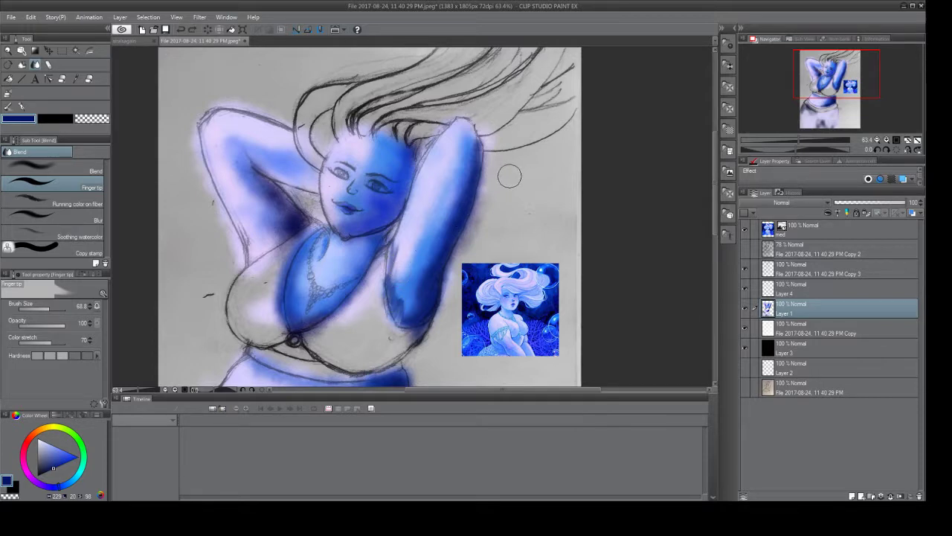
Undo the latest arm shading strokes and redo them to compare the two versions.
{"action": "key", "text": "ctrl+z"}
{"action": "key", "text": "ctrl+z"}
{"action": "key", "text": "ctrl+z"}
{"action": "key", "text": "ctrl+z"}
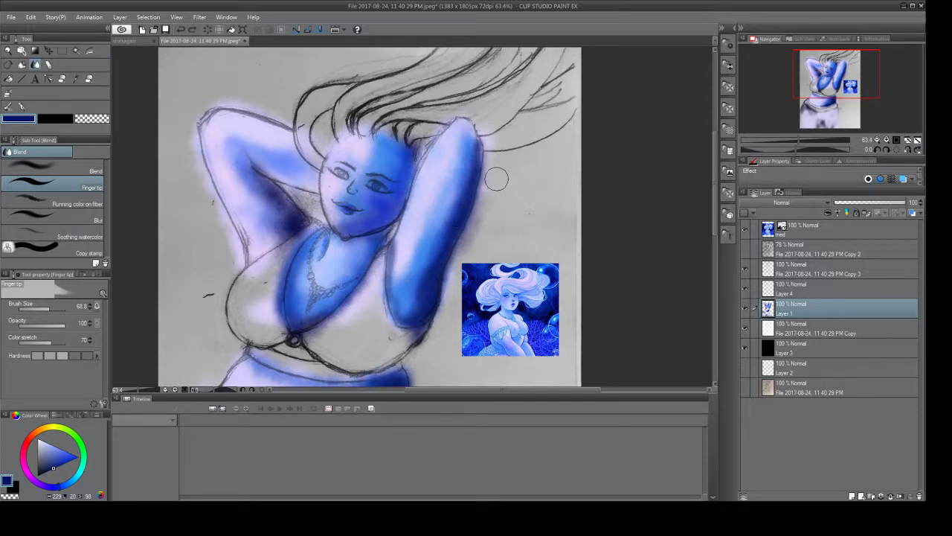
{"action": "key", "text": "ctrl+y"}
{"action": "key", "text": "ctrl+y"}
{"action": "key", "text": "ctrl+y"}
{"action": "key", "text": "ctrl+y"}
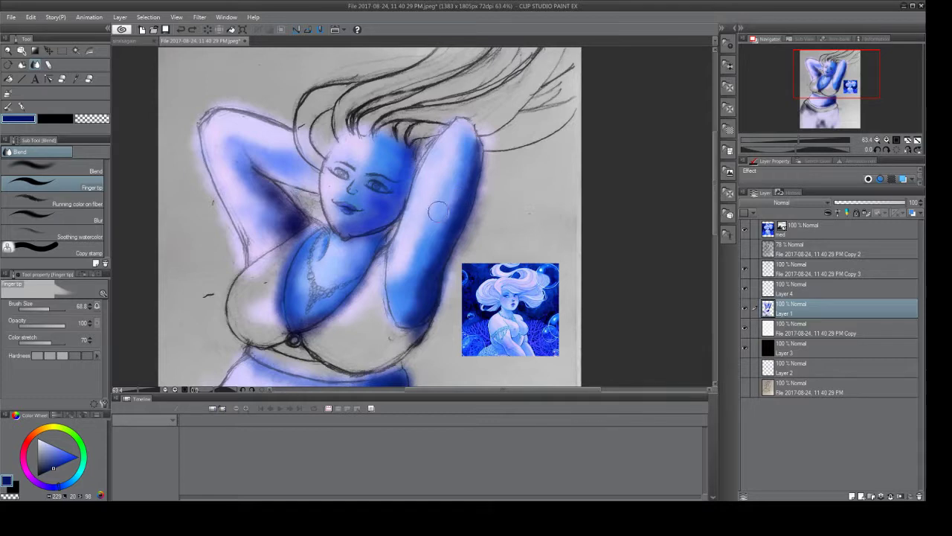
Deepen the shadow along the shaded side of the face and jaw with the dark blue Noise pastel.
{"action": "left_click", "coordinate": [48, 65]}
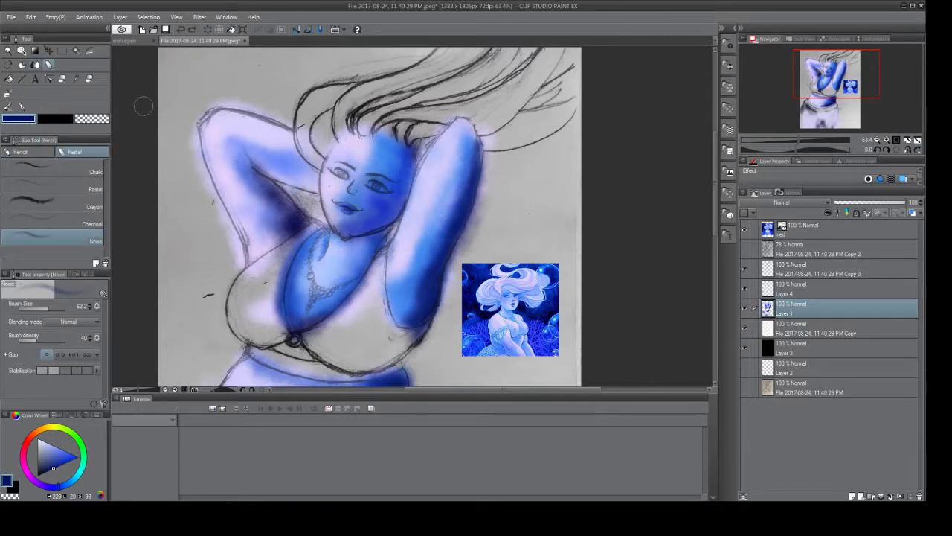
{"action": "left_click_drag", "start_coordinate": [45, 311], "coordinate": [50, 311]}
{"action": "mouse_move", "coordinate": [394, 209]}
{"action": "left_mouse_down"}
{"action": "mouse_move", "coordinate": [375, 227]}
{"action": "mouse_move", "coordinate": [410, 199]}
{"action": "mouse_move", "coordinate": [396, 209]}
{"action": "mouse_move", "coordinate": [415, 172]}
{"action": "mouse_move", "coordinate": [391, 221]}
{"action": "mouse_move", "coordinate": [394, 207]}
{"action": "mouse_move", "coordinate": [364, 232]}
{"action": "mouse_move", "coordinate": [414, 175]}
{"action": "mouse_move", "coordinate": [387, 221]}
{"action": "mouse_move", "coordinate": [413, 148]}
{"action": "mouse_move", "coordinate": [405, 144]}
{"action": "mouse_move", "coordinate": [405, 191]}
{"action": "mouse_move", "coordinate": [419, 163]}
{"action": "mouse_move", "coordinate": [412, 168]}
{"action": "mouse_move", "coordinate": [412, 145]}
{"action": "mouse_move", "coordinate": [391, 148]}
{"action": "mouse_move", "coordinate": [417, 172]}
{"action": "mouse_move", "coordinate": [404, 202]}
{"action": "mouse_move", "coordinate": [385, 223]}
{"action": "mouse_move", "coordinate": [338, 231]}
{"action": "mouse_move", "coordinate": [380, 240]}
{"action": "mouse_move", "coordinate": [343, 300]}
{"action": "mouse_move", "coordinate": [309, 318]}
{"action": "mouse_move", "coordinate": [375, 258]}
{"action": "mouse_move", "coordinate": [394, 205]}
{"action": "mouse_move", "coordinate": [350, 201]}
{"action": "mouse_move", "coordinate": [303, 238]}
{"action": "mouse_move", "coordinate": [279, 287]}
{"action": "mouse_move", "coordinate": [285, 257]}
{"action": "left_mouse_up"}
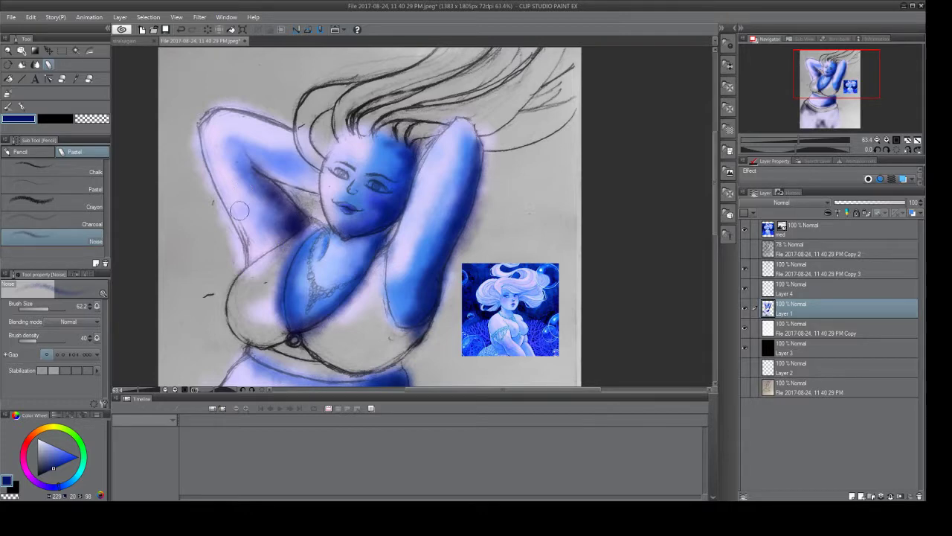
Sample a pale blue from the woman in the reference picture on the topmost layer.
{"action": "left_click", "coordinate": [76, 79]}
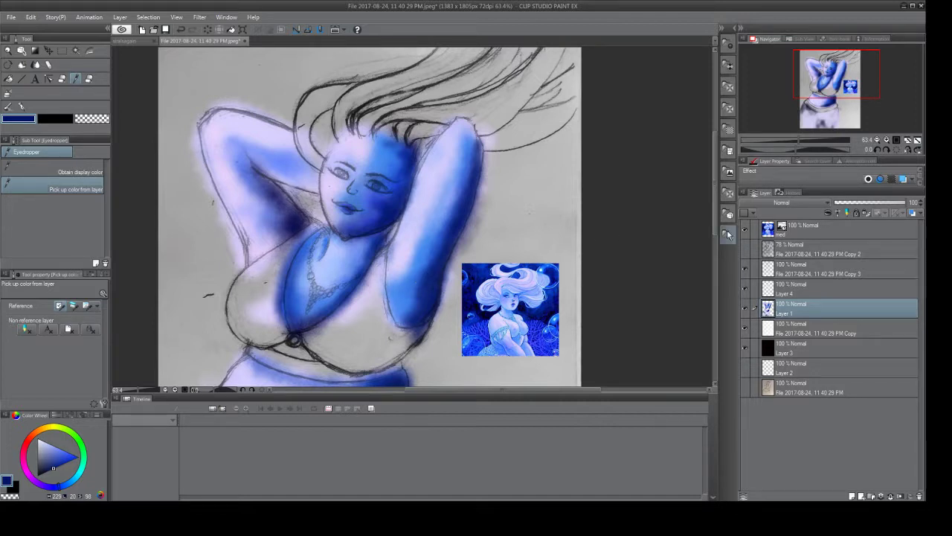
{"action": "left_click", "coordinate": [774, 232]}
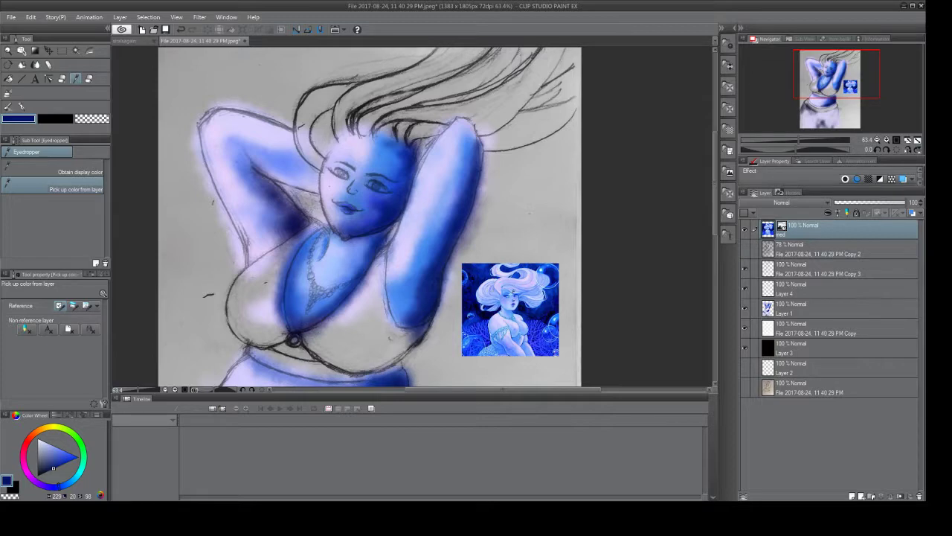
{"action": "left_click", "coordinate": [513, 301]}
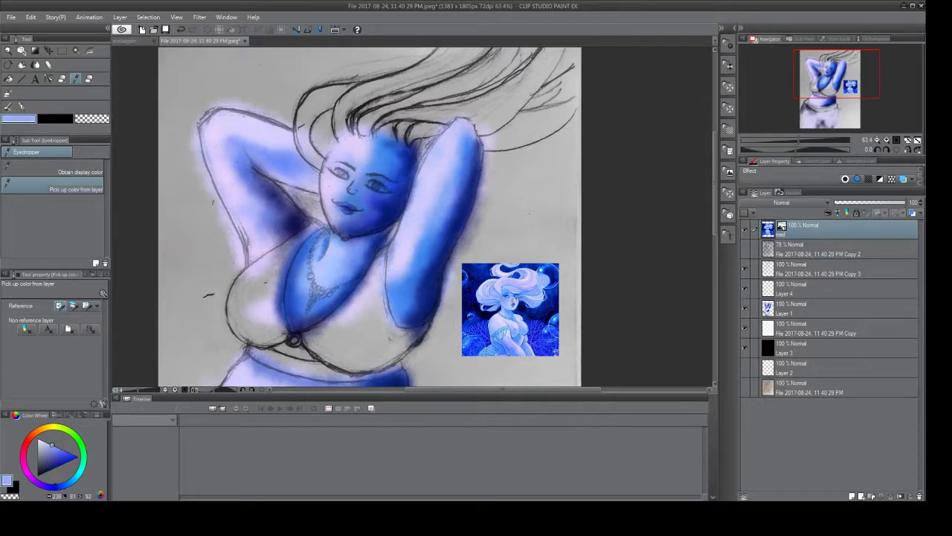
{"action": "left_click", "coordinate": [512, 299]}
Lighten the shaded side of the face on Layer 1 using the Noise pastel at size 76.2 and density 25.
{"action": "left_click", "coordinate": [49, 65]}
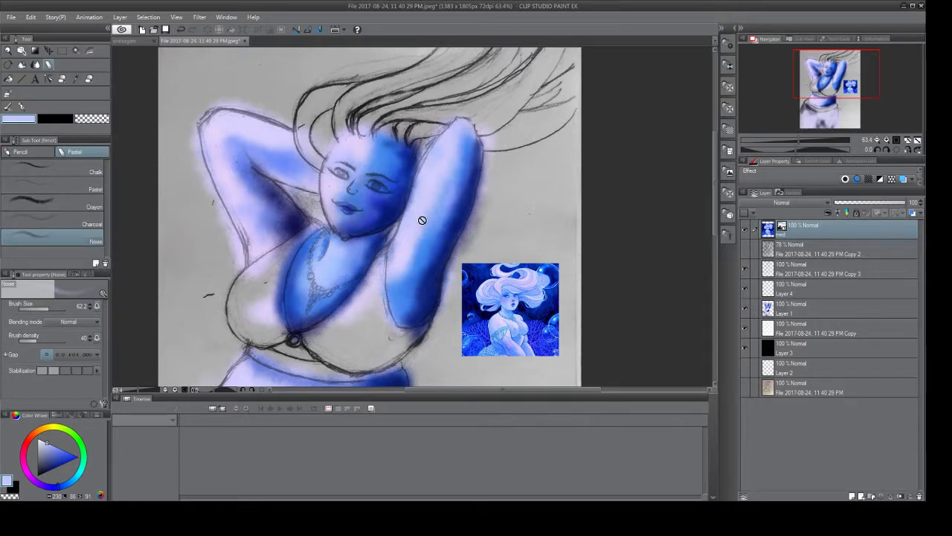
{"action": "left_click", "coordinate": [774, 308]}
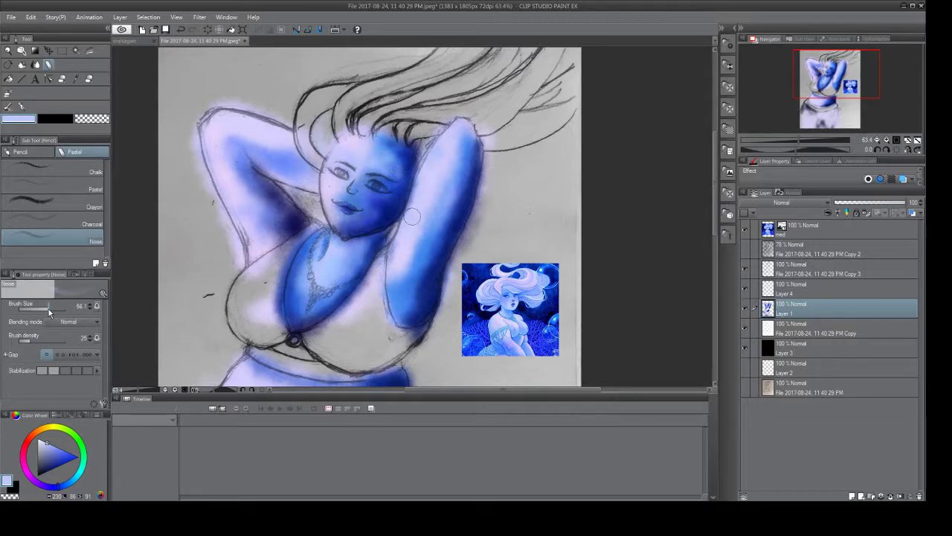
{"action": "left_click", "coordinate": [49, 308]}
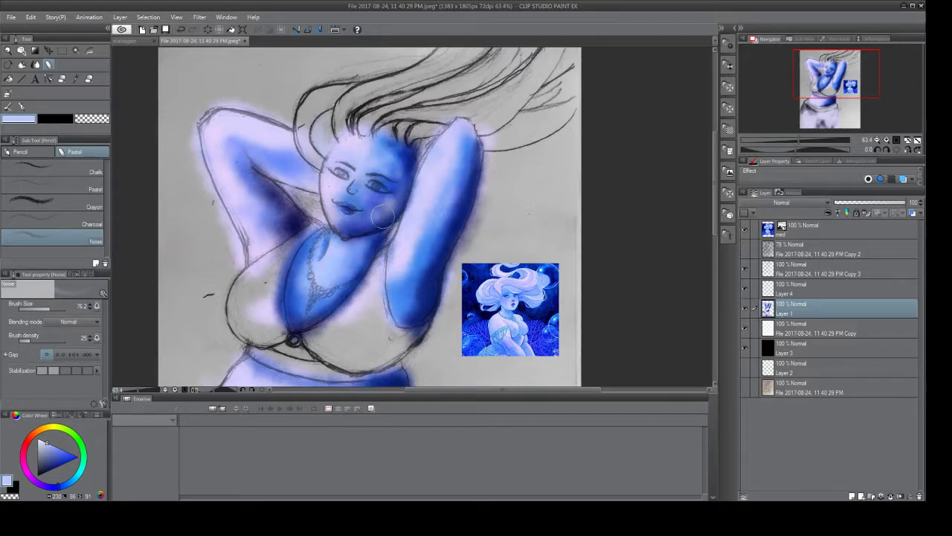
{"action": "mouse_move", "coordinate": [399, 159]}
{"action": "left_mouse_down"}
{"action": "mouse_move", "coordinate": [383, 154]}
{"action": "mouse_move", "coordinate": [398, 141]}
{"action": "mouse_move", "coordinate": [407, 176]}
{"action": "left_mouse_up"}
{"action": "mouse_move", "coordinate": [333, 247]}
{"action": "left_mouse_down"}
{"action": "mouse_move", "coordinate": [339, 213]}
{"action": "mouse_move", "coordinate": [311, 232]}
{"action": "mouse_move", "coordinate": [317, 215]}
{"action": "mouse_move", "coordinate": [309, 247]}
{"action": "mouse_move", "coordinate": [322, 238]}
{"action": "mouse_move", "coordinate": [294, 211]}
{"action": "mouse_move", "coordinate": [298, 220]}
{"action": "left_mouse_up"}
Restore a muted dark blue shadow around the temple and eye on the shaded side of the face.
{"action": "left_click_drag", "start_coordinate": [51, 446], "coordinate": [49, 462]}
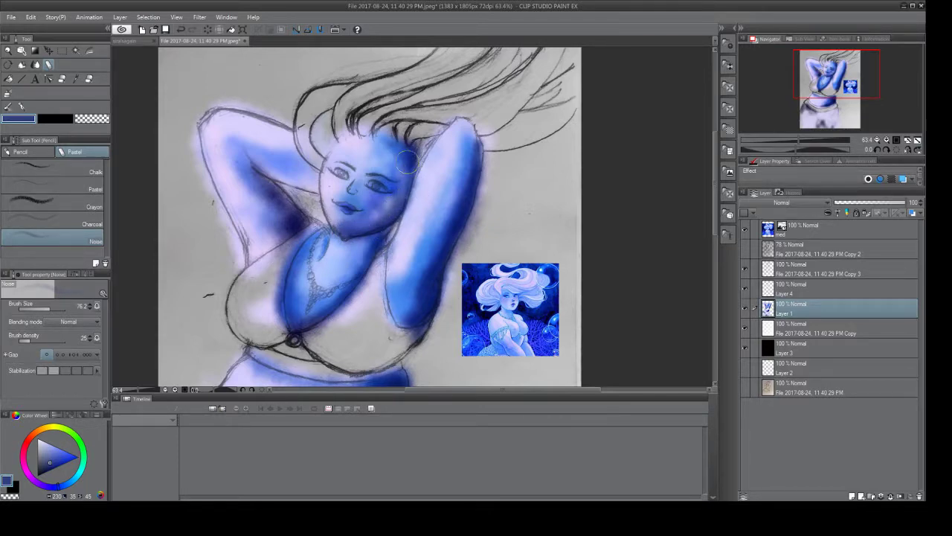
{"action": "mouse_move", "coordinate": [407, 162]}
{"action": "left_mouse_down"}
{"action": "mouse_move", "coordinate": [383, 152]}
{"action": "mouse_move", "coordinate": [395, 175]}
{"action": "left_mouse_up"}
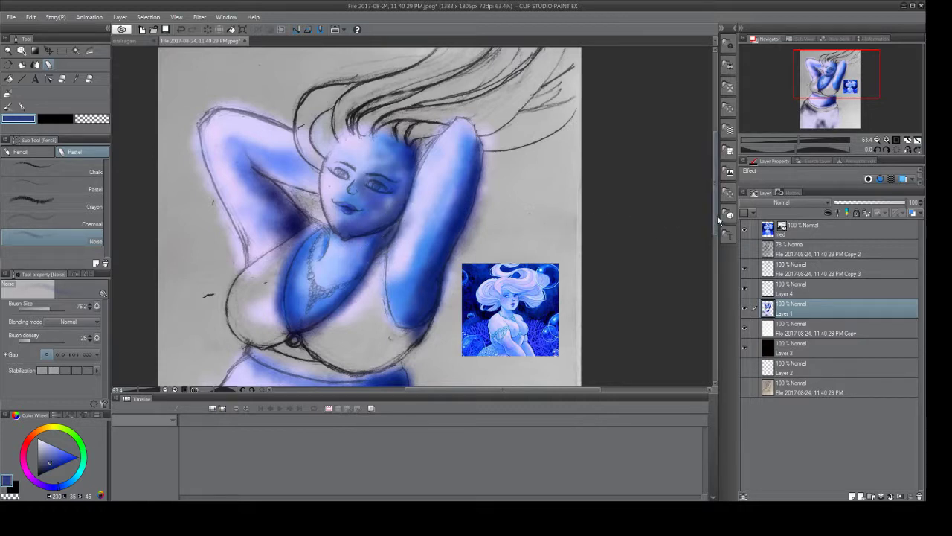
Merge Layer 4 down into Layer 1.
{"action": "mouse_move", "coordinate": [714, 206]}
{"action": "left_mouse_down"}
{"action": "mouse_move", "coordinate": [714, 226]}
{"action": "mouse_move", "coordinate": [712, 218]}
{"action": "left_mouse_up"}
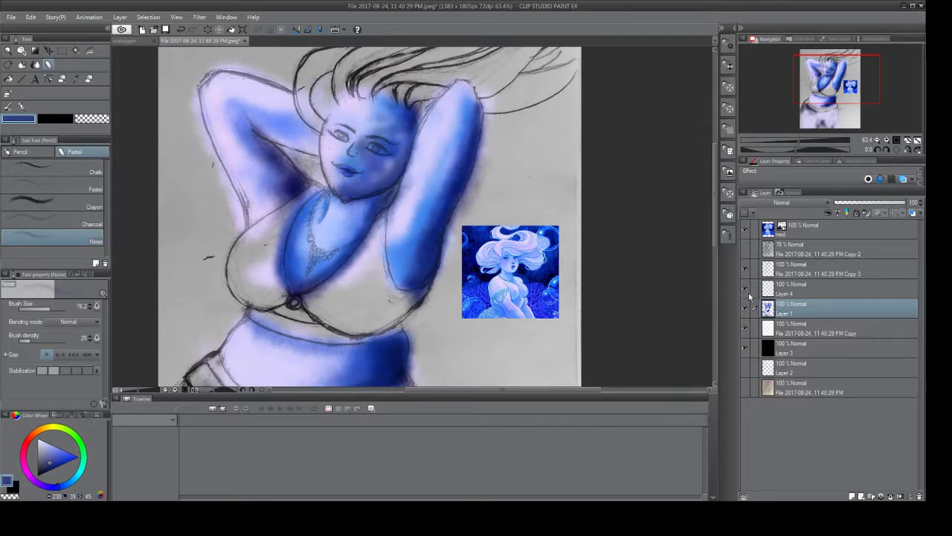
{"action": "left_click", "coordinate": [772, 246]}
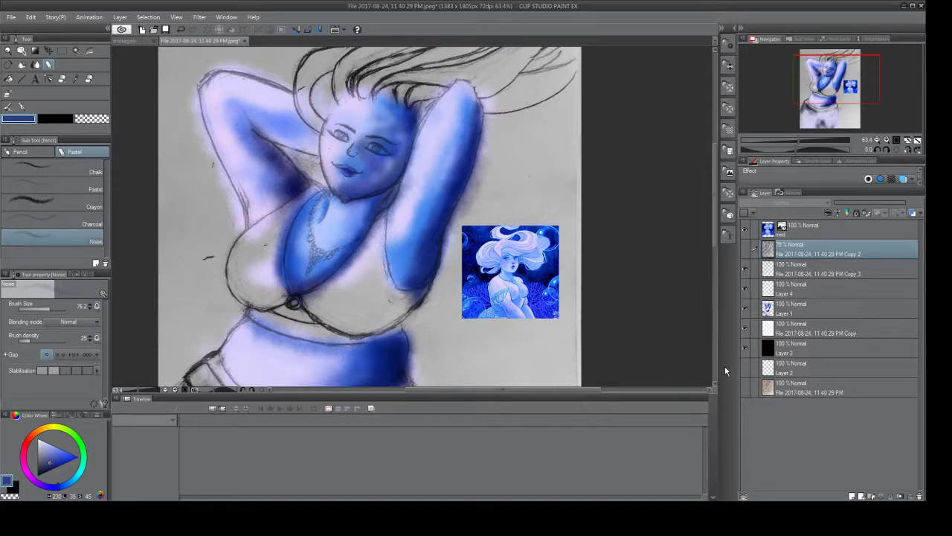
{"action": "left_click", "coordinate": [769, 292]}
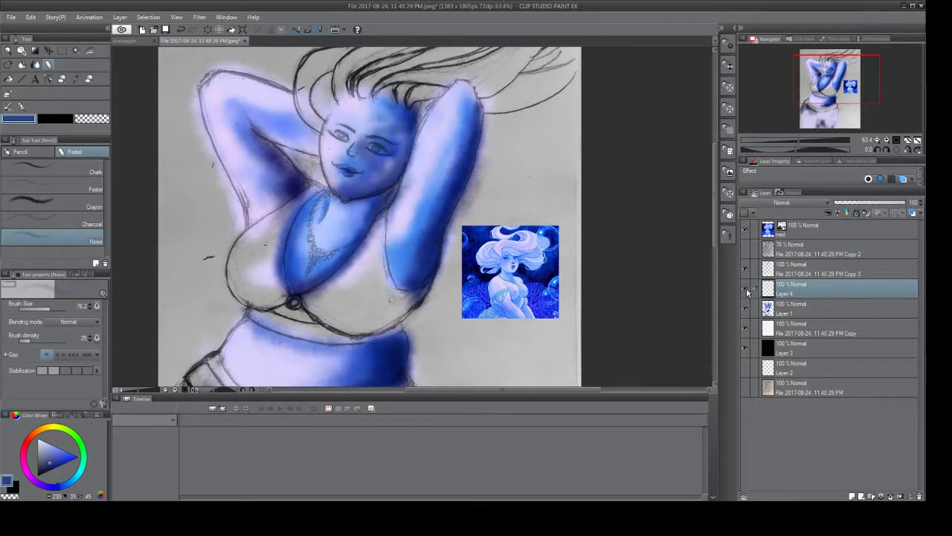
{"action": "left_click", "coordinate": [890, 495]}
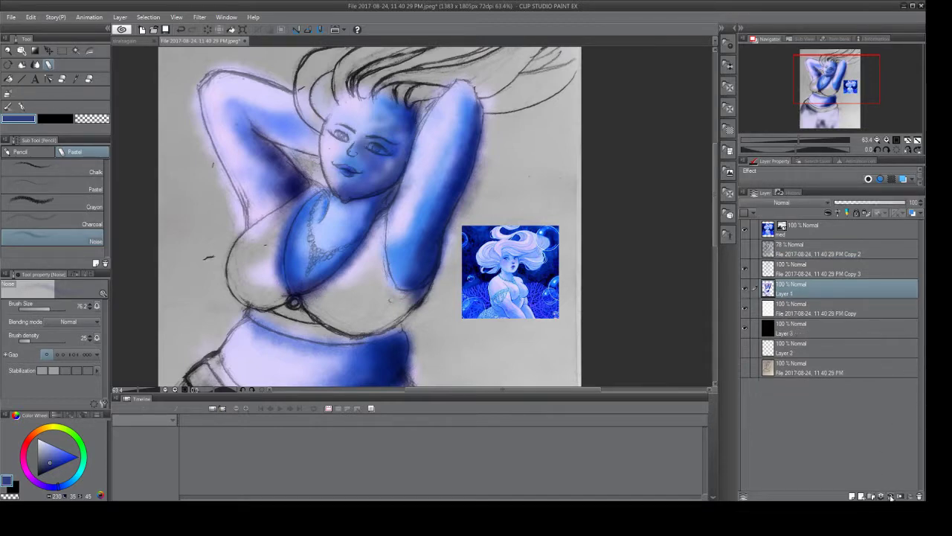
Check the Copy 3 line art layer by toggling its visibility, and add a new raster layer directly beneath it.
{"action": "left_click", "coordinate": [773, 272]}
{"action": "left_click", "coordinate": [745, 271]}
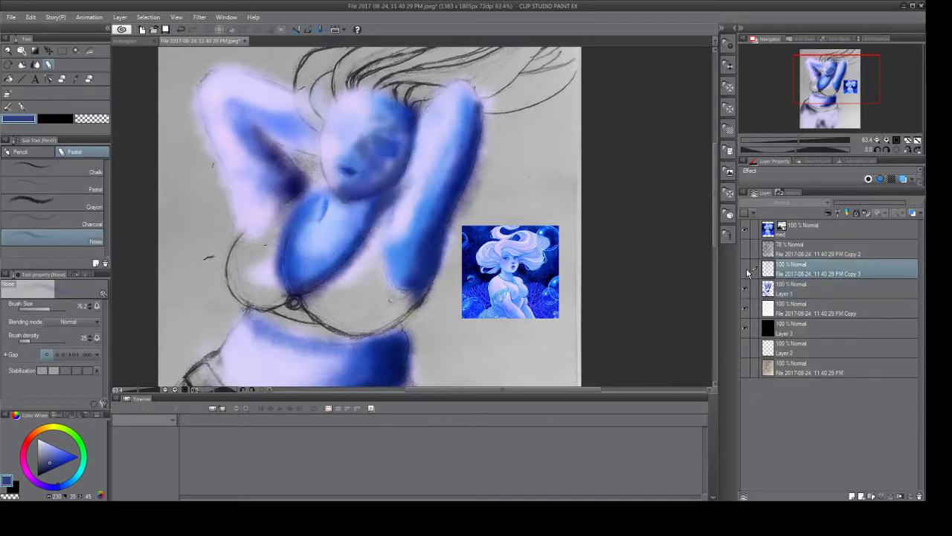
{"action": "left_click", "coordinate": [744, 271]}
{"action": "left_click", "coordinate": [856, 497]}
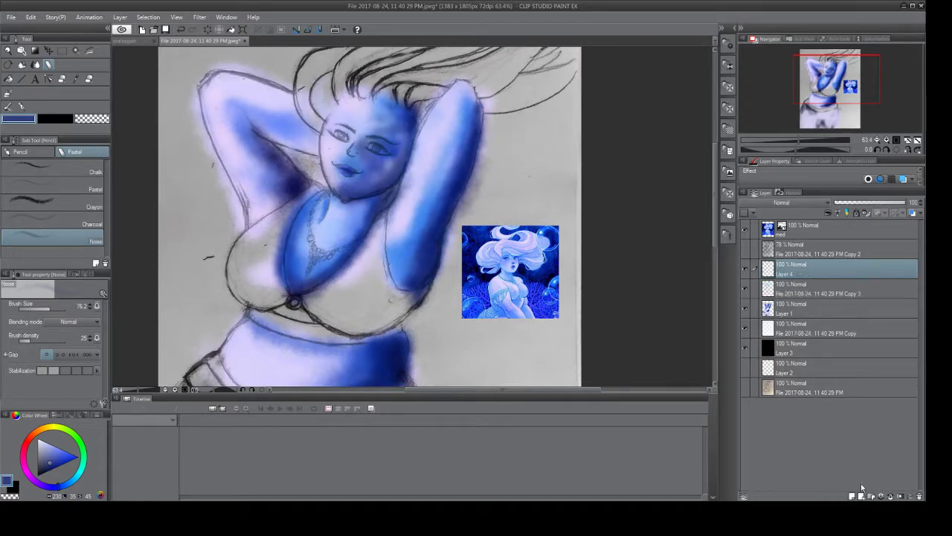
{"action": "left_click_drag", "start_coordinate": [774, 277], "coordinate": [766, 297]}
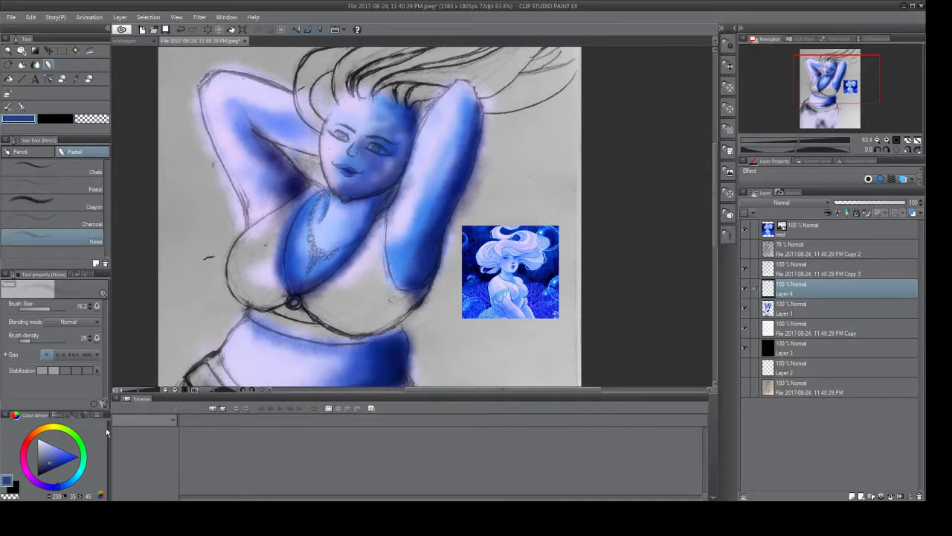
Paint the top's under-bust band and the cup beside the lowered elbow in very dark violet on the new layer.
{"action": "left_click", "coordinate": [46, 493]}
{"action": "left_click_drag", "start_coordinate": [46, 492], "coordinate": [49, 479]}
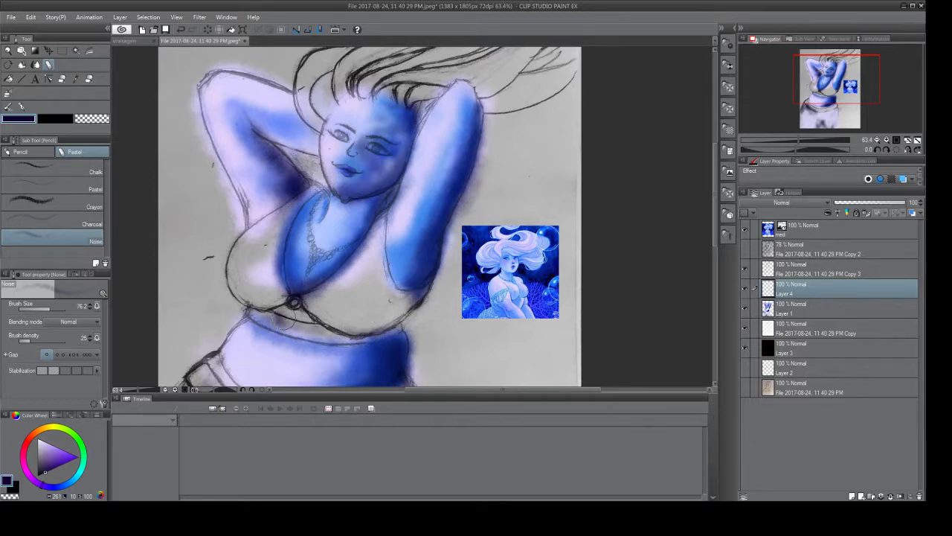
{"action": "mouse_move", "coordinate": [258, 308]}
{"action": "left_mouse_down"}
{"action": "mouse_move", "coordinate": [323, 339]}
{"action": "mouse_move", "coordinate": [307, 333]}
{"action": "mouse_move", "coordinate": [371, 334]}
{"action": "left_mouse_up"}
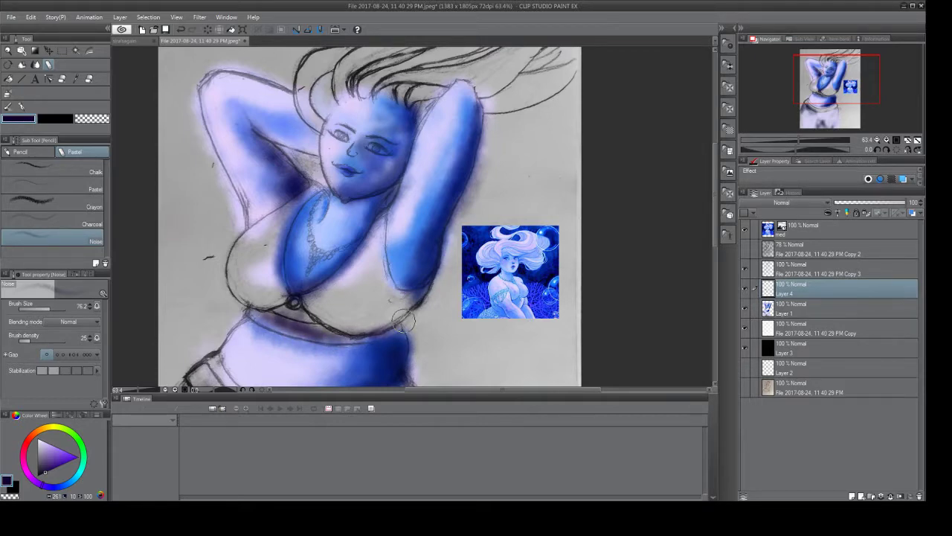
{"action": "mouse_move", "coordinate": [292, 304]}
{"action": "left_mouse_down"}
{"action": "mouse_move", "coordinate": [296, 325]}
{"action": "mouse_move", "coordinate": [260, 316]}
{"action": "mouse_move", "coordinate": [279, 311]}
{"action": "mouse_move", "coordinate": [294, 325]}
{"action": "mouse_move", "coordinate": [355, 334]}
{"action": "mouse_move", "coordinate": [341, 331]}
{"action": "mouse_move", "coordinate": [390, 327]}
{"action": "mouse_move", "coordinate": [432, 284]}
{"action": "mouse_move", "coordinate": [406, 296]}
{"action": "mouse_move", "coordinate": [318, 257]}
{"action": "left_mouse_up"}
{"action": "mouse_move", "coordinate": [373, 237]}
{"action": "left_mouse_down"}
{"action": "mouse_move", "coordinate": [315, 295]}
{"action": "mouse_move", "coordinate": [378, 253]}
{"action": "mouse_move", "coordinate": [370, 230]}
{"action": "mouse_move", "coordinate": [363, 278]}
{"action": "mouse_move", "coordinate": [374, 274]}
{"action": "mouse_move", "coordinate": [377, 247]}
{"action": "mouse_move", "coordinate": [380, 280]}
{"action": "mouse_move", "coordinate": [342, 299]}
{"action": "mouse_move", "coordinate": [319, 297]}
{"action": "mouse_move", "coordinate": [371, 281]}
{"action": "mouse_move", "coordinate": [367, 259]}
{"action": "mouse_move", "coordinate": [358, 319]}
{"action": "mouse_move", "coordinate": [376, 277]}
{"action": "mouse_move", "coordinate": [365, 318]}
{"action": "mouse_move", "coordinate": [397, 311]}
{"action": "mouse_move", "coordinate": [389, 316]}
{"action": "mouse_move", "coordinate": [401, 300]}
{"action": "mouse_move", "coordinate": [386, 233]}
{"action": "mouse_move", "coordinate": [402, 295]}
{"action": "mouse_move", "coordinate": [395, 311]}
{"action": "mouse_move", "coordinate": [404, 301]}
{"action": "mouse_move", "coordinate": [346, 320]}
{"action": "mouse_move", "coordinate": [350, 329]}
{"action": "mouse_move", "coordinate": [322, 299]}
{"action": "mouse_move", "coordinate": [308, 303]}
{"action": "mouse_move", "coordinate": [336, 316]}
{"action": "mouse_move", "coordinate": [343, 287]}
{"action": "mouse_move", "coordinate": [358, 290]}
{"action": "mouse_move", "coordinate": [361, 327]}
{"action": "mouse_move", "coordinate": [378, 317]}
{"action": "mouse_move", "coordinate": [397, 298]}
{"action": "mouse_move", "coordinate": [375, 249]}
{"action": "mouse_move", "coordinate": [388, 289]}
{"action": "mouse_move", "coordinate": [374, 265]}
{"action": "mouse_move", "coordinate": [412, 297]}
{"action": "mouse_move", "coordinate": [339, 323]}
{"action": "mouse_move", "coordinate": [319, 315]}
{"action": "mouse_move", "coordinate": [371, 330]}
{"action": "mouse_move", "coordinate": [372, 318]}
{"action": "mouse_move", "coordinate": [403, 307]}
{"action": "left_mouse_up"}
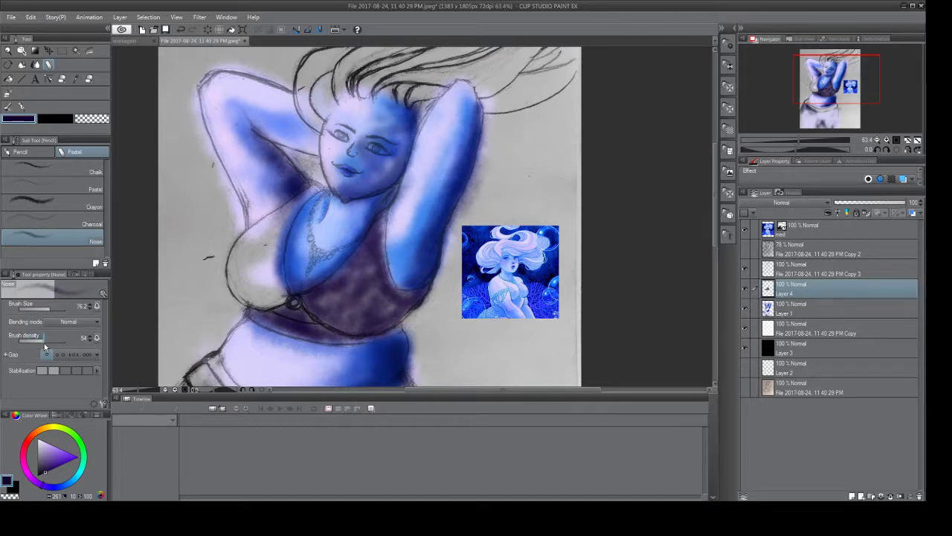
Fill in the rest of the top, including the other cup, in dark violet with the brush density at 54.
{"action": "mouse_move", "coordinate": [383, 288]}
{"action": "left_mouse_down"}
{"action": "mouse_move", "coordinate": [421, 295]}
{"action": "mouse_move", "coordinate": [396, 297]}
{"action": "mouse_move", "coordinate": [397, 312]}
{"action": "mouse_move", "coordinate": [328, 317]}
{"action": "mouse_move", "coordinate": [296, 299]}
{"action": "left_mouse_up"}
{"action": "mouse_move", "coordinate": [291, 206]}
{"action": "left_mouse_down"}
{"action": "mouse_move", "coordinate": [237, 239]}
{"action": "mouse_move", "coordinate": [249, 248]}
{"action": "mouse_move", "coordinate": [236, 296]}
{"action": "mouse_move", "coordinate": [278, 304]}
{"action": "mouse_move", "coordinate": [277, 238]}
{"action": "mouse_move", "coordinate": [269, 274]}
{"action": "mouse_move", "coordinate": [307, 193]}
{"action": "mouse_move", "coordinate": [269, 231]}
{"action": "mouse_move", "coordinate": [233, 247]}
{"action": "mouse_move", "coordinate": [235, 255]}
{"action": "mouse_move", "coordinate": [263, 241]}
{"action": "mouse_move", "coordinate": [242, 261]}
{"action": "mouse_move", "coordinate": [246, 290]}
{"action": "mouse_move", "coordinate": [265, 262]}
{"action": "mouse_move", "coordinate": [256, 284]}
{"action": "mouse_move", "coordinate": [294, 309]}
{"action": "mouse_move", "coordinate": [284, 258]}
{"action": "mouse_move", "coordinate": [291, 207]}
{"action": "mouse_move", "coordinate": [308, 188]}
{"action": "mouse_move", "coordinate": [243, 248]}
{"action": "mouse_move", "coordinate": [256, 286]}
{"action": "mouse_move", "coordinate": [266, 273]}
{"action": "mouse_move", "coordinate": [289, 299]}
{"action": "mouse_move", "coordinate": [248, 297]}
{"action": "mouse_move", "coordinate": [271, 300]}
{"action": "mouse_move", "coordinate": [239, 283]}
{"action": "mouse_move", "coordinate": [279, 218]}
{"action": "mouse_move", "coordinate": [240, 253]}
{"action": "mouse_move", "coordinate": [273, 258]}
{"action": "mouse_move", "coordinate": [286, 296]}
{"action": "mouse_move", "coordinate": [284, 235]}
{"action": "mouse_move", "coordinate": [278, 273]}
{"action": "mouse_move", "coordinate": [287, 318]}
{"action": "mouse_move", "coordinate": [276, 305]}
{"action": "mouse_move", "coordinate": [299, 321]}
{"action": "mouse_move", "coordinate": [254, 313]}
{"action": "mouse_move", "coordinate": [319, 336]}
{"action": "mouse_move", "coordinate": [402, 321]}
{"action": "mouse_move", "coordinate": [327, 337]}
{"action": "mouse_move", "coordinate": [391, 324]}
{"action": "mouse_move", "coordinate": [261, 324]}
{"action": "left_mouse_up"}
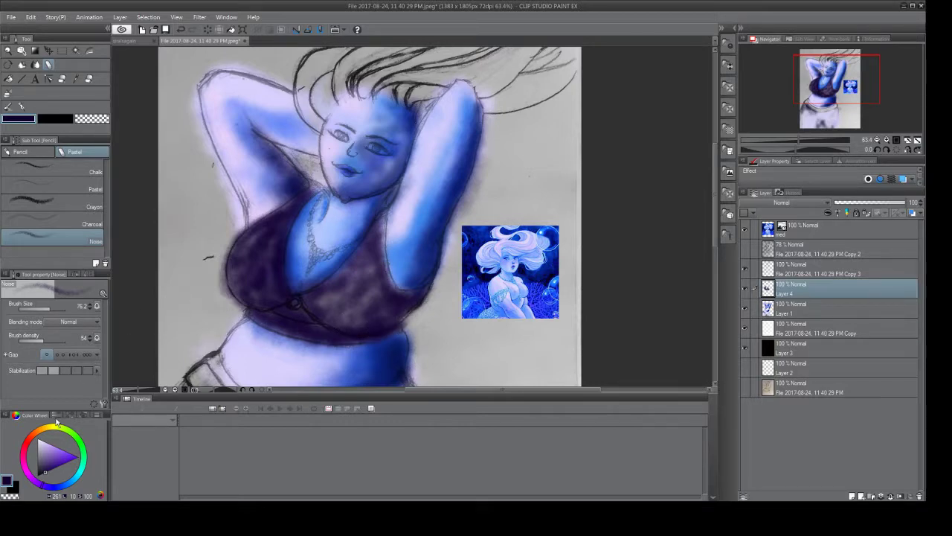
Add bright purple highlights to the upper parts of both cups of the top.
{"action": "mouse_move", "coordinate": [48, 462]}
{"action": "left_mouse_down"}
{"action": "mouse_move", "coordinate": [63, 472]}
{"action": "mouse_move", "coordinate": [59, 455]}
{"action": "left_mouse_up"}
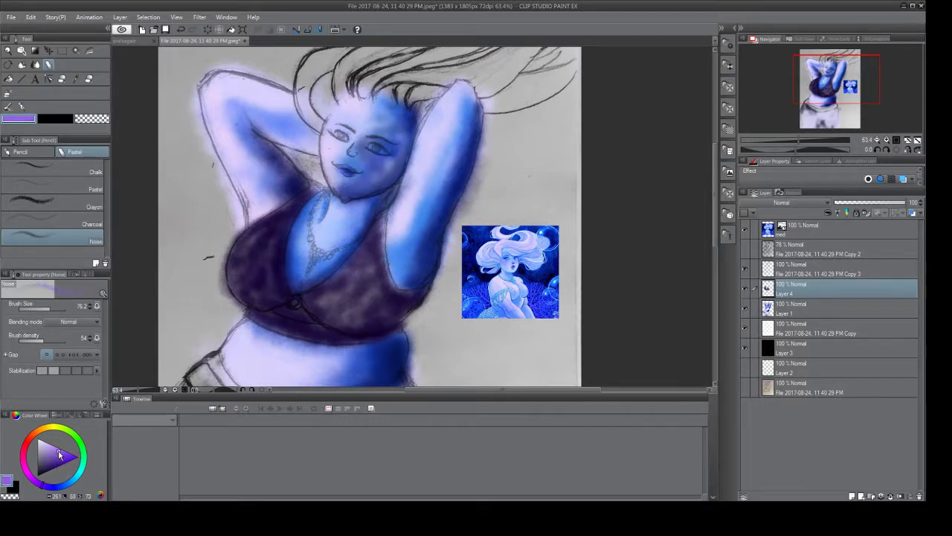
{"action": "mouse_move", "coordinate": [269, 227]}
{"action": "left_mouse_down"}
{"action": "mouse_move", "coordinate": [343, 186]}
{"action": "mouse_move", "coordinate": [301, 194]}
{"action": "mouse_move", "coordinate": [311, 190]}
{"action": "mouse_move", "coordinate": [281, 214]}
{"action": "mouse_move", "coordinate": [300, 203]}
{"action": "mouse_move", "coordinate": [252, 273]}
{"action": "mouse_move", "coordinate": [273, 281]}
{"action": "mouse_move", "coordinate": [279, 272]}
{"action": "mouse_move", "coordinate": [279, 288]}
{"action": "mouse_move", "coordinate": [289, 214]}
{"action": "mouse_move", "coordinate": [242, 237]}
{"action": "mouse_move", "coordinate": [242, 258]}
{"action": "mouse_move", "coordinate": [267, 229]}
{"action": "mouse_move", "coordinate": [252, 264]}
{"action": "mouse_move", "coordinate": [257, 283]}
{"action": "mouse_move", "coordinate": [272, 217]}
{"action": "mouse_move", "coordinate": [305, 190]}
{"action": "left_mouse_up"}
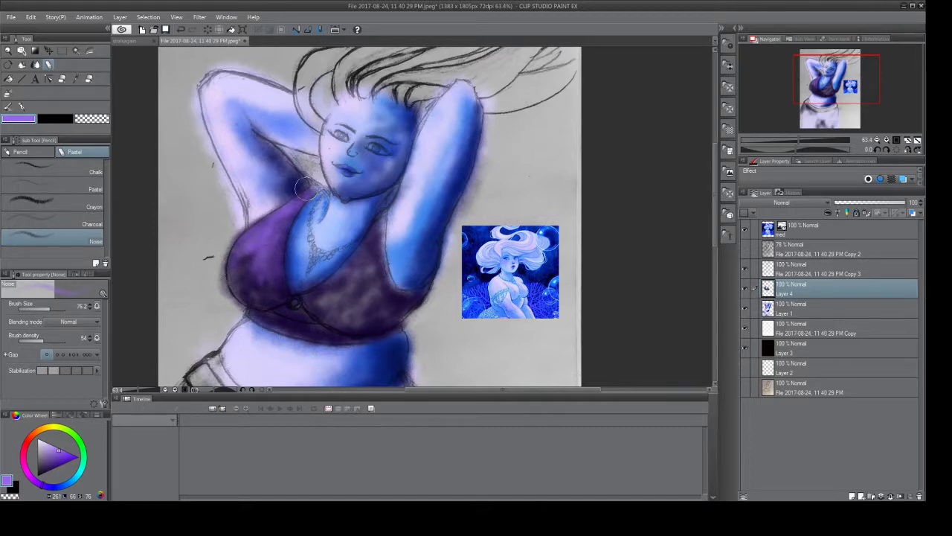
{"action": "mouse_move", "coordinate": [378, 228]}
{"action": "left_mouse_down"}
{"action": "mouse_move", "coordinate": [351, 264]}
{"action": "mouse_move", "coordinate": [364, 265]}
{"action": "mouse_move", "coordinate": [360, 281]}
{"action": "mouse_move", "coordinate": [377, 262]}
{"action": "mouse_move", "coordinate": [385, 309]}
{"action": "left_mouse_up"}
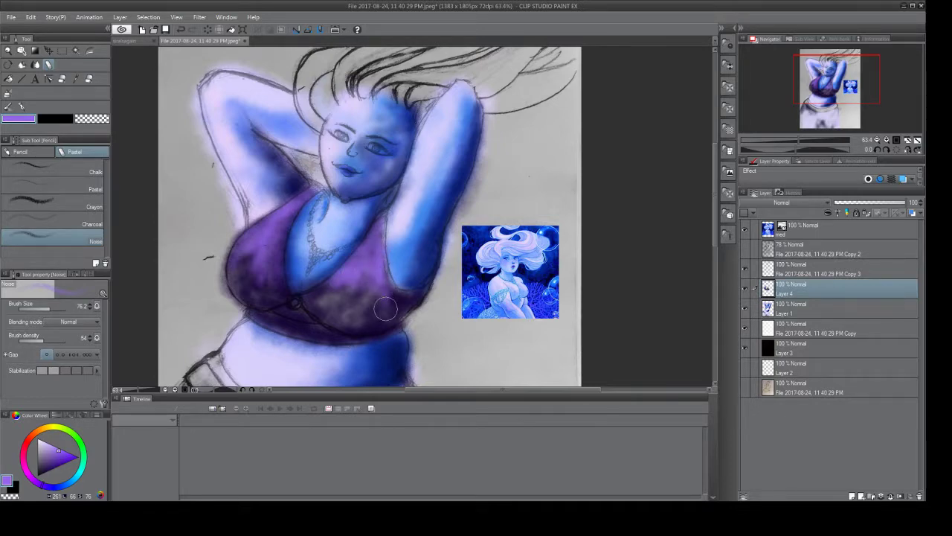
Even out both cups of the top with a medium dark purple.
{"action": "left_click", "coordinate": [53, 466]}
{"action": "mouse_move", "coordinate": [413, 304]}
{"action": "left_mouse_down"}
{"action": "mouse_move", "coordinate": [371, 321]}
{"action": "mouse_move", "coordinate": [366, 302]}
{"action": "mouse_move", "coordinate": [340, 321]}
{"action": "mouse_move", "coordinate": [338, 287]}
{"action": "mouse_move", "coordinate": [318, 293]}
{"action": "mouse_move", "coordinate": [327, 308]}
{"action": "mouse_move", "coordinate": [357, 303]}
{"action": "mouse_move", "coordinate": [376, 318]}
{"action": "mouse_move", "coordinate": [396, 302]}
{"action": "mouse_move", "coordinate": [409, 309]}
{"action": "mouse_move", "coordinate": [382, 254]}
{"action": "mouse_move", "coordinate": [389, 282]}
{"action": "mouse_move", "coordinate": [414, 298]}
{"action": "mouse_move", "coordinate": [339, 325]}
{"action": "mouse_move", "coordinate": [361, 277]}
{"action": "mouse_move", "coordinate": [383, 296]}
{"action": "mouse_move", "coordinate": [357, 317]}
{"action": "mouse_move", "coordinate": [374, 320]}
{"action": "mouse_move", "coordinate": [310, 293]}
{"action": "mouse_move", "coordinate": [378, 281]}
{"action": "mouse_move", "coordinate": [427, 294]}
{"action": "mouse_move", "coordinate": [375, 273]}
{"action": "mouse_move", "coordinate": [385, 289]}
{"action": "mouse_move", "coordinate": [379, 234]}
{"action": "mouse_move", "coordinate": [378, 256]}
{"action": "mouse_move", "coordinate": [330, 293]}
{"action": "mouse_move", "coordinate": [376, 239]}
{"action": "mouse_move", "coordinate": [347, 287]}
{"action": "mouse_move", "coordinate": [382, 215]}
{"action": "mouse_move", "coordinate": [360, 277]}
{"action": "left_mouse_up"}
{"action": "mouse_move", "coordinate": [377, 231]}
{"action": "left_mouse_down"}
{"action": "mouse_move", "coordinate": [391, 276]}
{"action": "mouse_move", "coordinate": [377, 259]}
{"action": "mouse_move", "coordinate": [423, 296]}
{"action": "mouse_move", "coordinate": [389, 295]}
{"action": "mouse_move", "coordinate": [378, 268]}
{"action": "mouse_move", "coordinate": [386, 220]}
{"action": "left_mouse_up"}
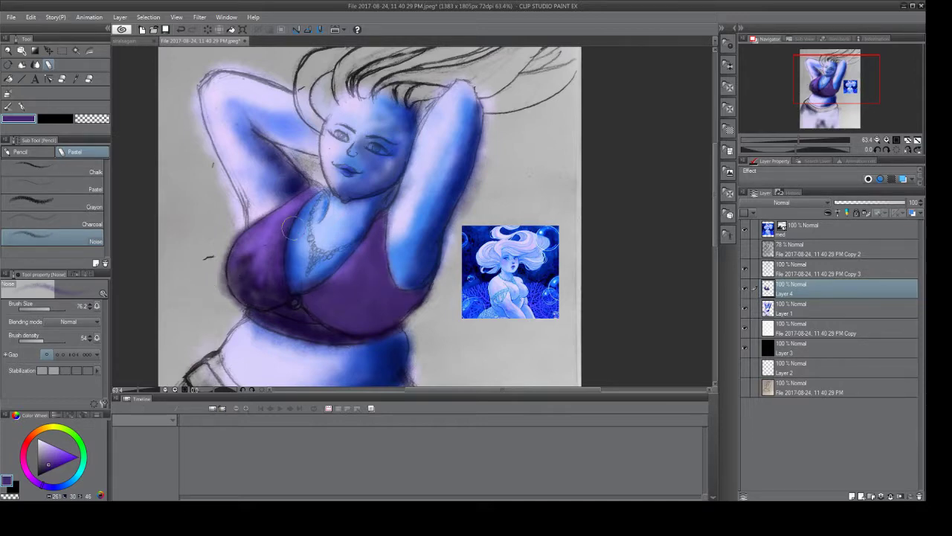
{"action": "mouse_move", "coordinate": [300, 201]}
{"action": "left_mouse_down"}
{"action": "mouse_move", "coordinate": [247, 240]}
{"action": "mouse_move", "coordinate": [235, 266]}
{"action": "mouse_move", "coordinate": [250, 249]}
{"action": "mouse_move", "coordinate": [272, 293]}
{"action": "mouse_move", "coordinate": [289, 208]}
{"action": "mouse_move", "coordinate": [276, 276]}
{"action": "mouse_move", "coordinate": [280, 238]}
{"action": "mouse_move", "coordinate": [274, 252]}
{"action": "mouse_move", "coordinate": [273, 304]}
{"action": "left_mouse_up"}
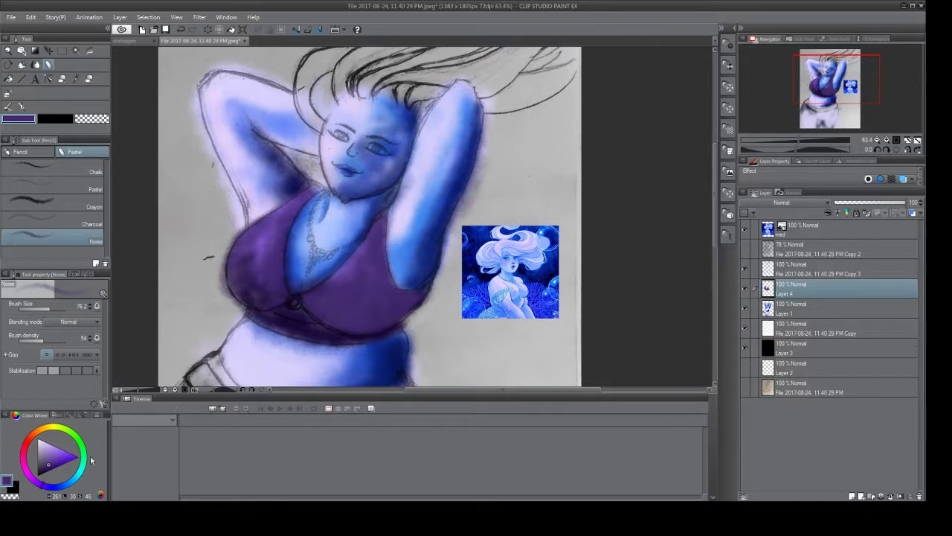
Tone down the cup nearer the reference picture and the lower band with a darker, muted purple.
{"action": "left_click", "coordinate": [46, 475]}
{"action": "left_click_drag", "start_coordinate": [50, 476], "coordinate": [46, 471]}
{"action": "left_click_drag", "start_coordinate": [365, 240], "coordinate": [339, 273]}
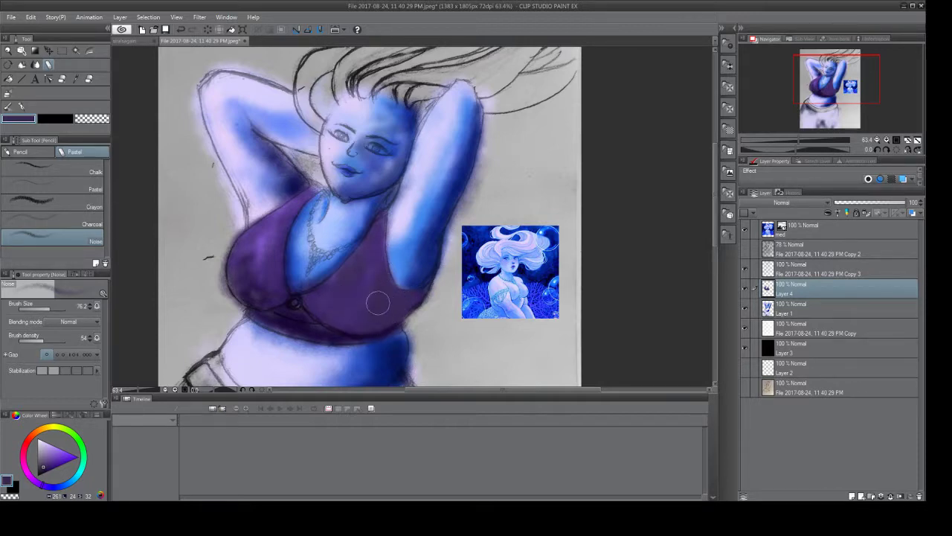
{"action": "left_click_drag", "start_coordinate": [349, 328], "coordinate": [317, 326]}
Deepen the shadows along the lower and outer edges of the top with very dark violet.
{"action": "left_click_drag", "start_coordinate": [44, 469], "coordinate": [47, 473]}
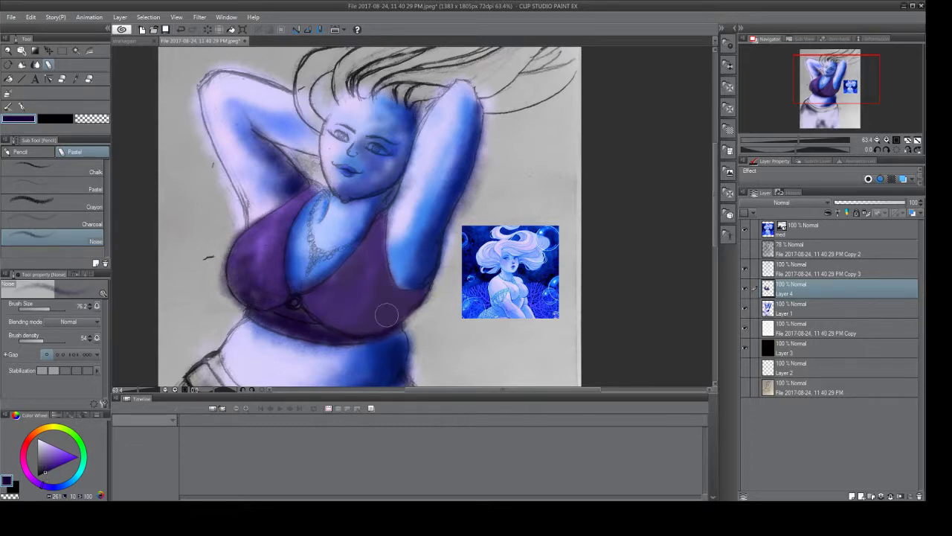
{"action": "mouse_move", "coordinate": [421, 292]}
{"action": "left_mouse_down"}
{"action": "mouse_move", "coordinate": [388, 297]}
{"action": "mouse_move", "coordinate": [388, 316]}
{"action": "mouse_move", "coordinate": [406, 309]}
{"action": "mouse_move", "coordinate": [342, 329]}
{"action": "mouse_move", "coordinate": [358, 334]}
{"action": "mouse_move", "coordinate": [401, 314]}
{"action": "mouse_move", "coordinate": [382, 266]}
{"action": "mouse_move", "coordinate": [393, 290]}
{"action": "mouse_move", "coordinate": [386, 298]}
{"action": "mouse_move", "coordinate": [413, 295]}
{"action": "mouse_move", "coordinate": [396, 315]}
{"action": "left_mouse_up"}
{"action": "mouse_move", "coordinate": [266, 239]}
{"action": "left_mouse_down"}
{"action": "mouse_move", "coordinate": [306, 197]}
{"action": "mouse_move", "coordinate": [229, 255]}
{"action": "mouse_move", "coordinate": [247, 304]}
{"action": "mouse_move", "coordinate": [280, 303]}
{"action": "mouse_move", "coordinate": [280, 281]}
{"action": "mouse_move", "coordinate": [258, 306]}
{"action": "mouse_move", "coordinate": [233, 268]}
{"action": "mouse_move", "coordinate": [258, 302]}
{"action": "mouse_move", "coordinate": [278, 303]}
{"action": "mouse_move", "coordinate": [279, 313]}
{"action": "mouse_move", "coordinate": [302, 304]}
{"action": "mouse_move", "coordinate": [288, 303]}
{"action": "mouse_move", "coordinate": [317, 323]}
{"action": "mouse_move", "coordinate": [272, 312]}
{"action": "mouse_move", "coordinate": [266, 323]}
{"action": "mouse_move", "coordinate": [343, 344]}
{"action": "mouse_move", "coordinate": [323, 342]}
{"action": "mouse_move", "coordinate": [404, 324]}
{"action": "mouse_move", "coordinate": [380, 330]}
{"action": "left_mouse_up"}
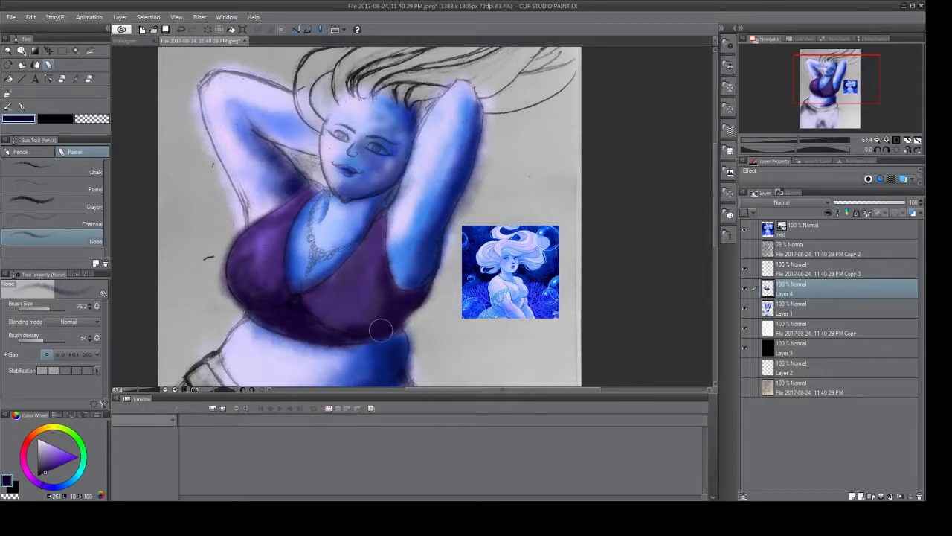
Try to erase the purple spilling past the lower and outer edges of the top with the Rough eraser.
{"action": "left_click", "coordinate": [88, 79]}
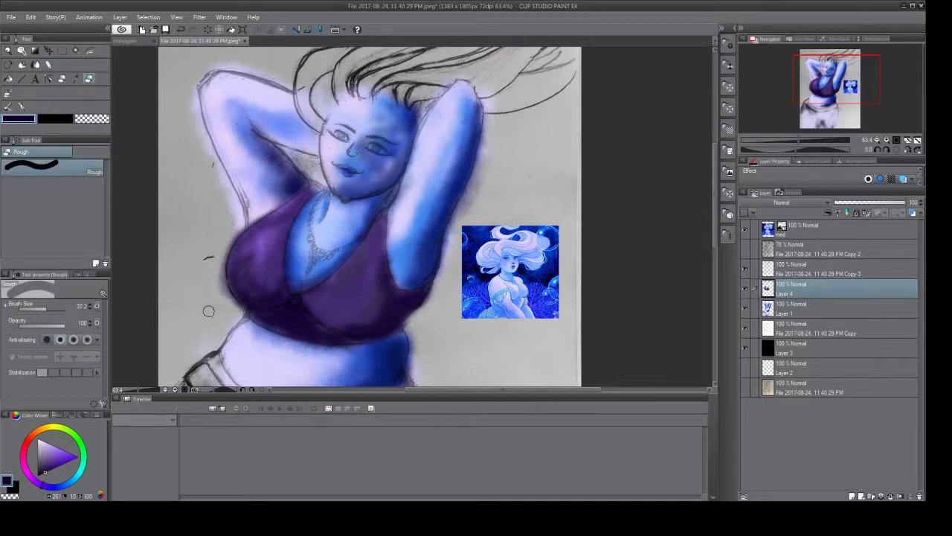
{"action": "left_click_drag", "start_coordinate": [257, 335], "coordinate": [313, 354]}
{"action": "left_click_drag", "start_coordinate": [373, 354], "coordinate": [431, 321]}
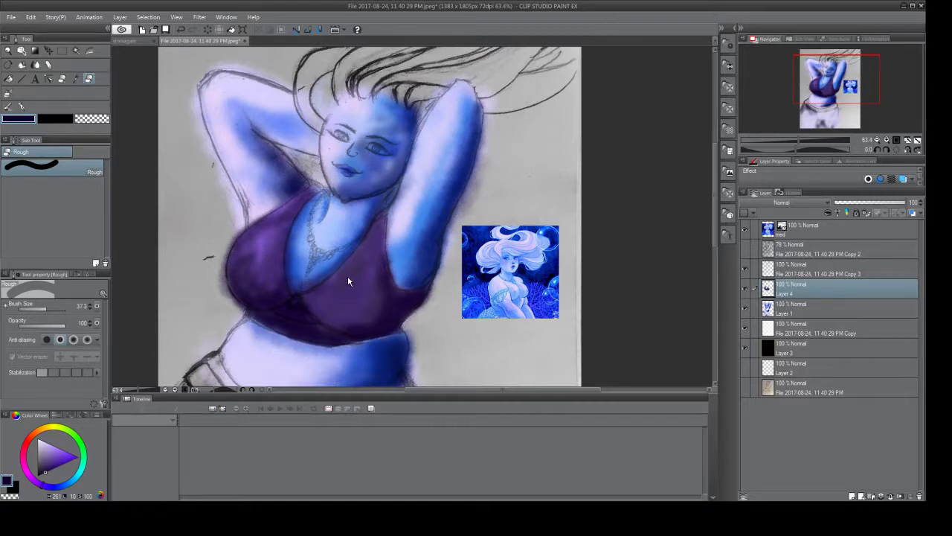
{"action": "key", "text": "ctrl+z"}
{"action": "key", "text": "ctrl+z"}
{"action": "key", "text": "ctrl+z"}
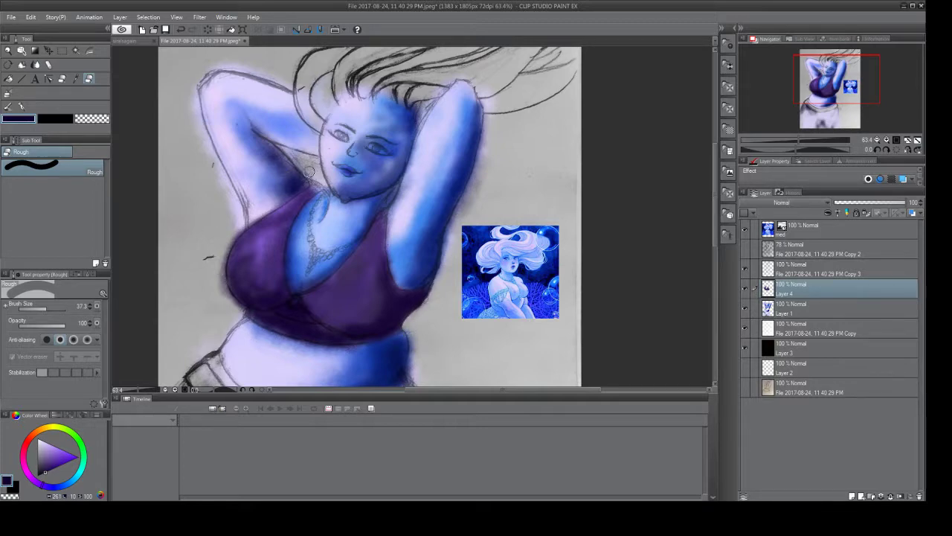
{"action": "mouse_move", "coordinate": [278, 201]}
{"action": "left_mouse_down"}
{"action": "mouse_move", "coordinate": [260, 207]}
{"action": "mouse_move", "coordinate": [232, 335]}
{"action": "left_mouse_up"}
{"action": "key", "text": "ctrl+z"}
Deepen the outer side of the cup farther from the reference picture with very dark violet, using the Noise pastel.
{"action": "left_click", "coordinate": [63, 80]}
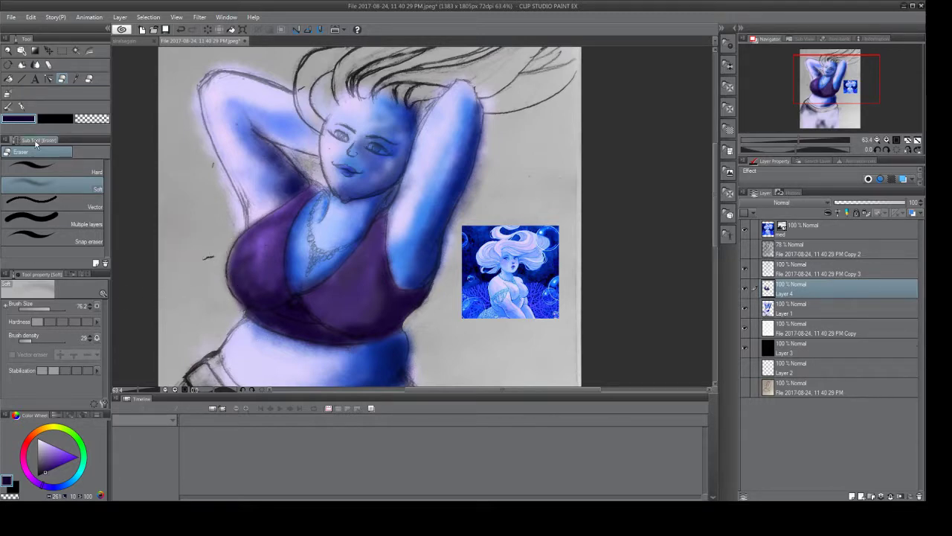
{"action": "left_click", "coordinate": [8, 108]}
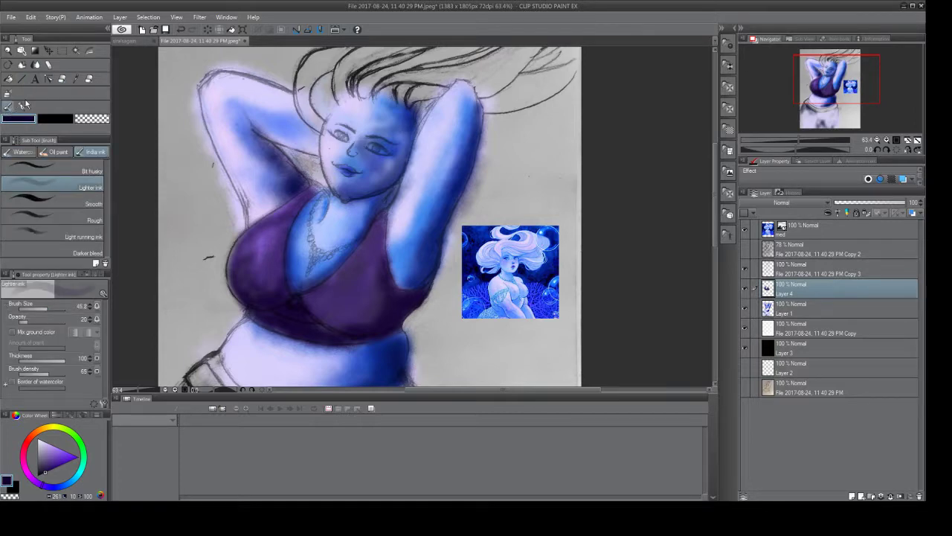
{"action": "left_click", "coordinate": [49, 65]}
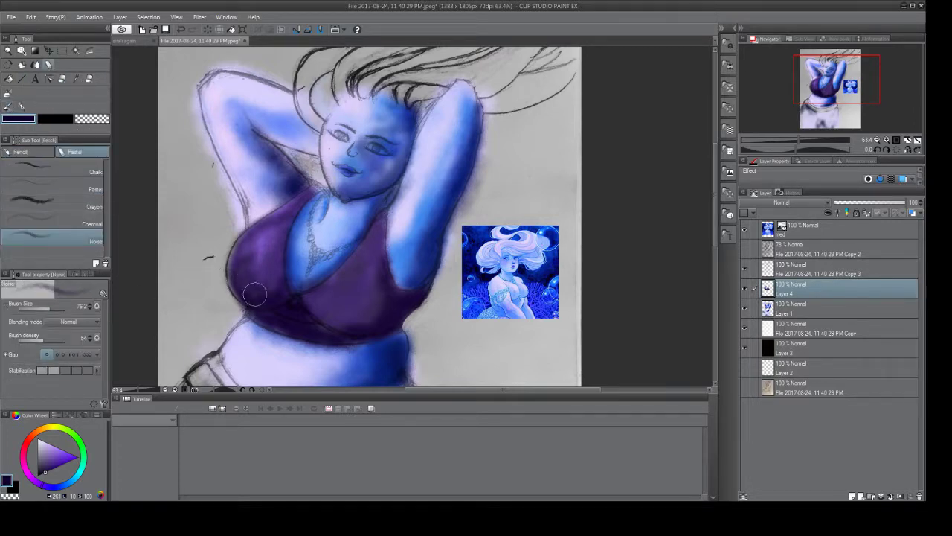
{"action": "mouse_move", "coordinate": [245, 297]}
{"action": "left_mouse_down"}
{"action": "mouse_move", "coordinate": [232, 247]}
{"action": "mouse_move", "coordinate": [241, 272]}
{"action": "left_mouse_up"}
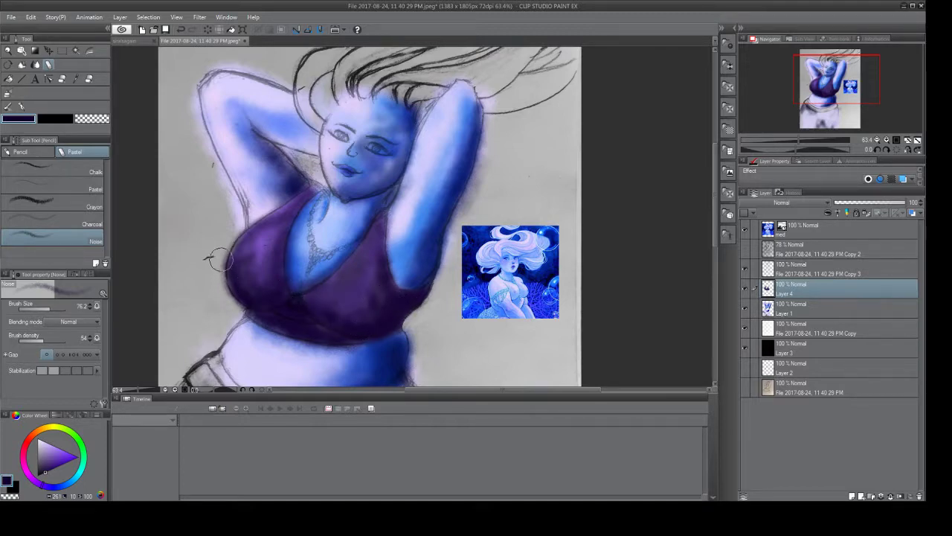
Brush soft light purple highlights over the upper parts of both cups of the top.
{"action": "left_click_drag", "start_coordinate": [57, 457], "coordinate": [49, 457]}
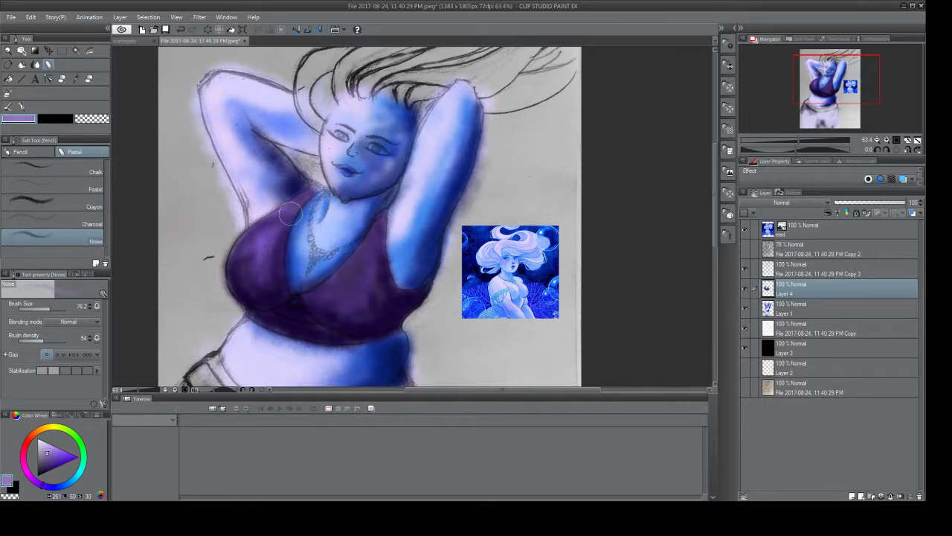
{"action": "mouse_move", "coordinate": [291, 215]}
{"action": "left_mouse_down"}
{"action": "mouse_move", "coordinate": [264, 238]}
{"action": "mouse_move", "coordinate": [273, 216]}
{"action": "mouse_move", "coordinate": [226, 257]}
{"action": "mouse_move", "coordinate": [248, 229]}
{"action": "mouse_move", "coordinate": [229, 274]}
{"action": "mouse_move", "coordinate": [243, 240]}
{"action": "mouse_move", "coordinate": [264, 240]}
{"action": "mouse_move", "coordinate": [237, 264]}
{"action": "mouse_move", "coordinate": [232, 307]}
{"action": "left_mouse_up"}
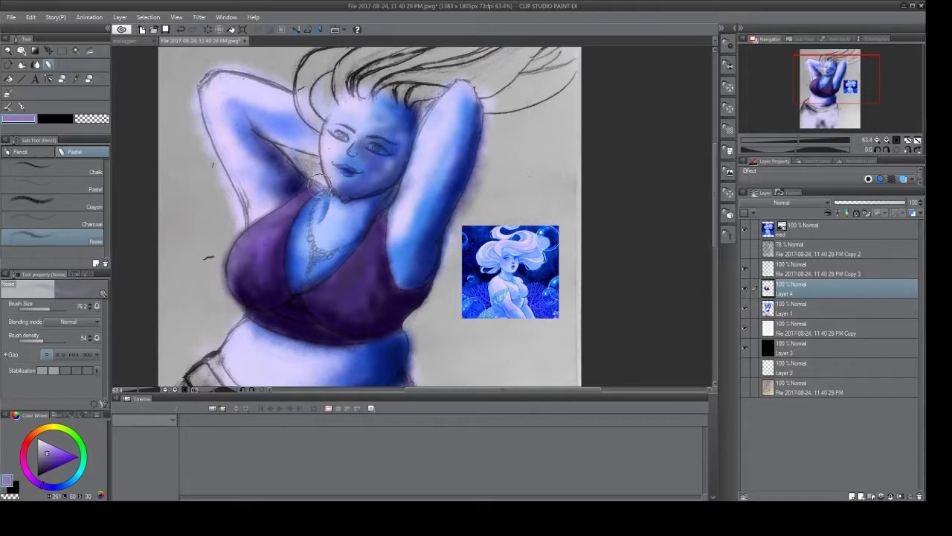
{"action": "mouse_move", "coordinate": [318, 184]}
{"action": "left_mouse_down"}
{"action": "mouse_move", "coordinate": [363, 236]}
{"action": "mouse_move", "coordinate": [375, 232]}
{"action": "mouse_move", "coordinate": [375, 222]}
{"action": "mouse_move", "coordinate": [349, 269]}
{"action": "mouse_move", "coordinate": [357, 257]}
{"action": "mouse_move", "coordinate": [307, 295]}
{"action": "mouse_move", "coordinate": [354, 283]}
{"action": "mouse_move", "coordinate": [378, 229]}
{"action": "mouse_move", "coordinate": [331, 296]}
{"action": "mouse_move", "coordinate": [357, 283]}
{"action": "mouse_move", "coordinate": [303, 293]}
{"action": "mouse_move", "coordinate": [347, 283]}
{"action": "mouse_move", "coordinate": [380, 218]}
{"action": "left_mouse_up"}
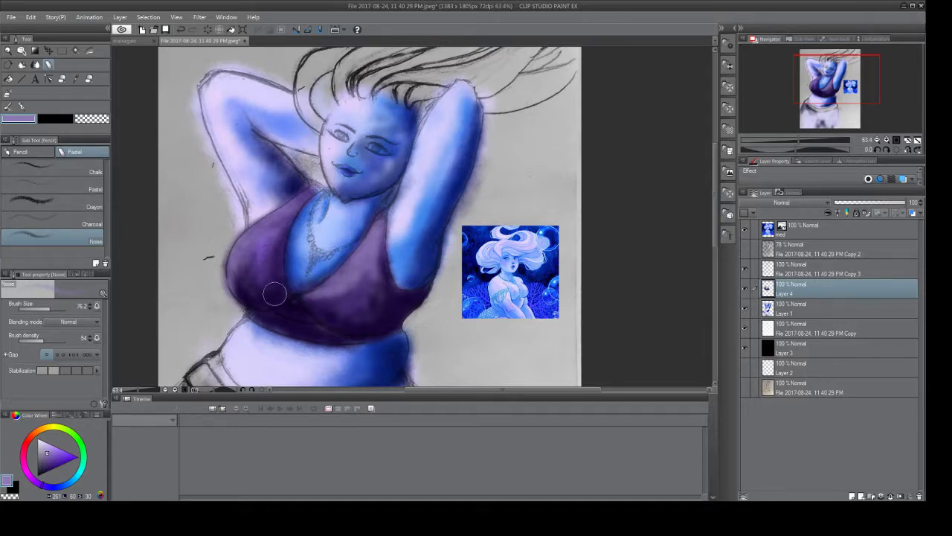
Add very pale lavender highlights along the straps and upper edges of both cups.
{"action": "left_click", "coordinate": [40, 444]}
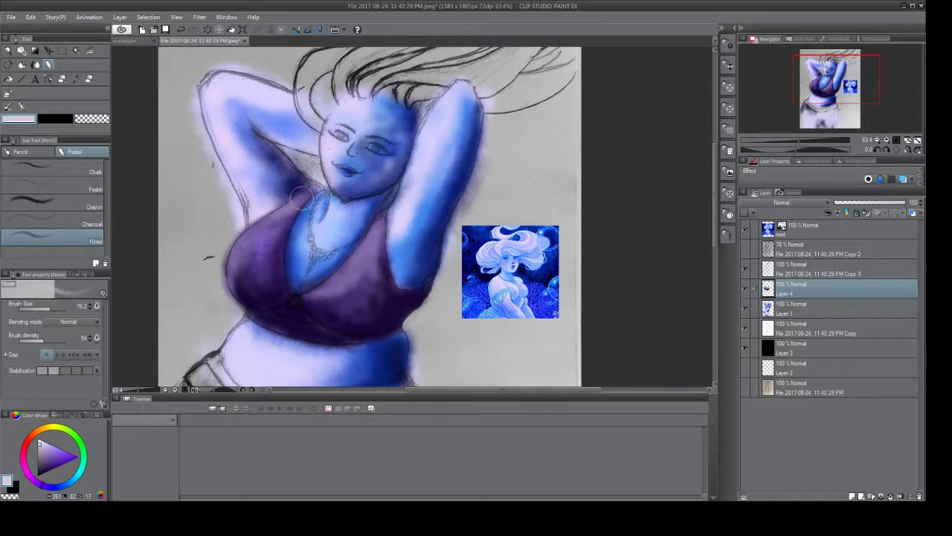
{"action": "mouse_move", "coordinate": [262, 224]}
{"action": "left_mouse_down"}
{"action": "mouse_move", "coordinate": [290, 220]}
{"action": "mouse_move", "coordinate": [301, 195]}
{"action": "mouse_move", "coordinate": [249, 227]}
{"action": "mouse_move", "coordinate": [231, 250]}
{"action": "mouse_move", "coordinate": [231, 277]}
{"action": "left_mouse_up"}
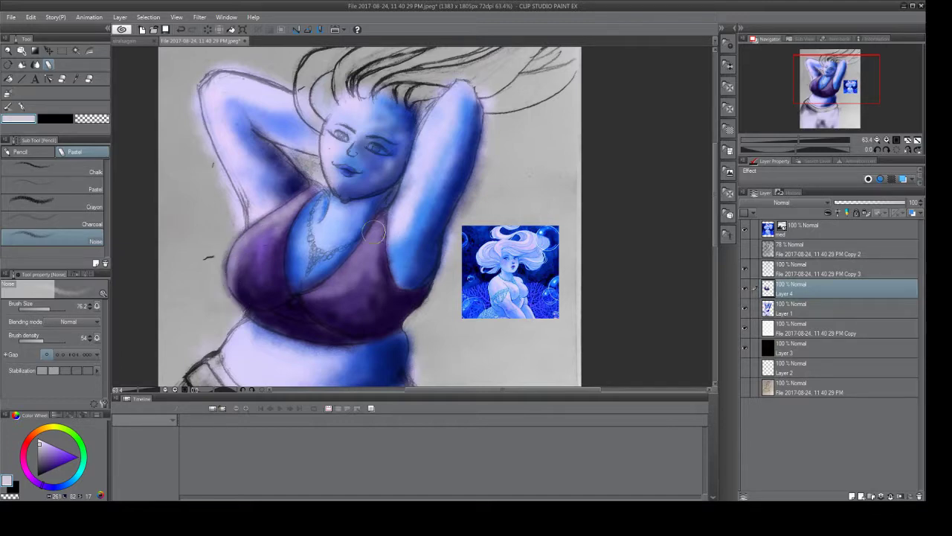
{"action": "mouse_move", "coordinate": [379, 222]}
{"action": "left_mouse_down"}
{"action": "mouse_move", "coordinate": [353, 261]}
{"action": "mouse_move", "coordinate": [360, 247]}
{"action": "mouse_move", "coordinate": [316, 285]}
{"action": "mouse_move", "coordinate": [298, 261]}
{"action": "mouse_move", "coordinate": [309, 215]}
{"action": "left_mouse_up"}
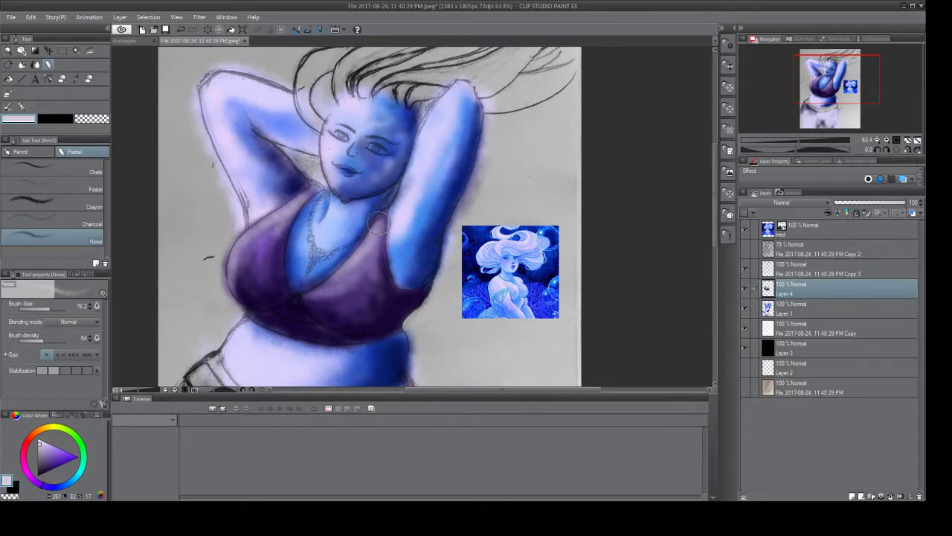
{"action": "mouse_move", "coordinate": [378, 221]}
{"action": "left_mouse_down"}
{"action": "mouse_move", "coordinate": [377, 264]}
{"action": "mouse_move", "coordinate": [368, 257]}
{"action": "left_mouse_up"}
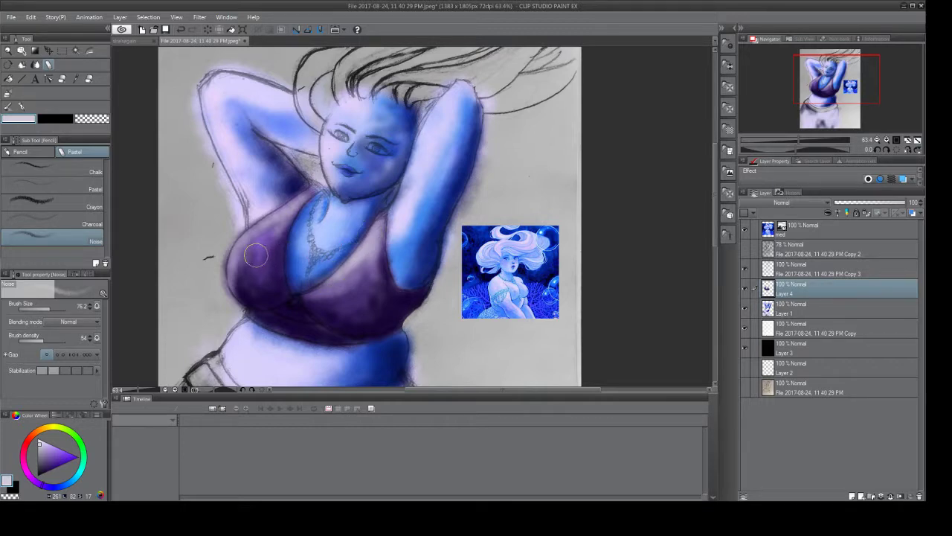
Blend a more saturated medium purple into the cup nearer the reference picture, below its pale highlights.
{"action": "left_click_drag", "start_coordinate": [39, 448], "coordinate": [47, 462]}
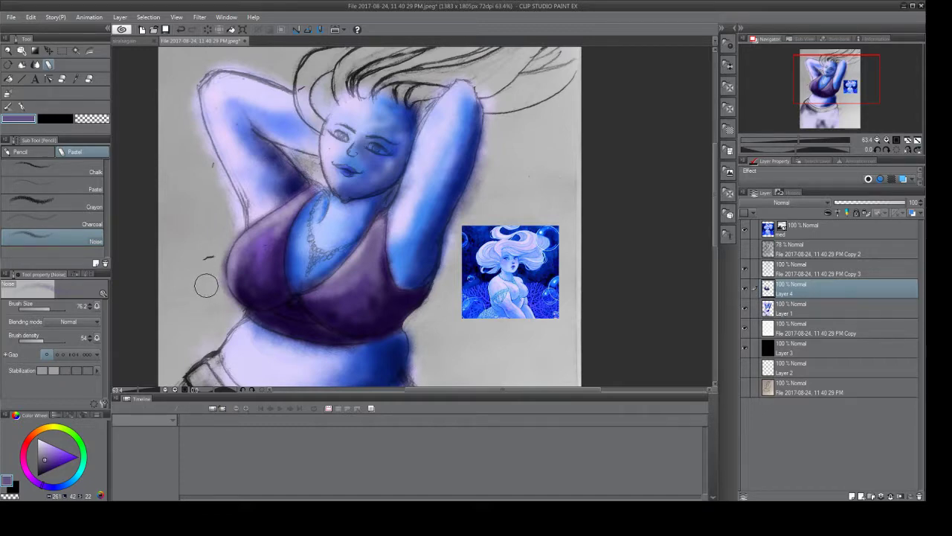
{"action": "mouse_move", "coordinate": [51, 462]}
{"action": "left_mouse_down"}
{"action": "mouse_move", "coordinate": [46, 454]}
{"action": "mouse_move", "coordinate": [55, 459]}
{"action": "left_mouse_up"}
{"action": "mouse_move", "coordinate": [381, 241]}
{"action": "left_mouse_down"}
{"action": "mouse_move", "coordinate": [391, 297]}
{"action": "mouse_move", "coordinate": [359, 283]}
{"action": "mouse_move", "coordinate": [320, 295]}
{"action": "mouse_move", "coordinate": [354, 279]}
{"action": "mouse_move", "coordinate": [332, 301]}
{"action": "mouse_move", "coordinate": [372, 311]}
{"action": "left_mouse_up"}
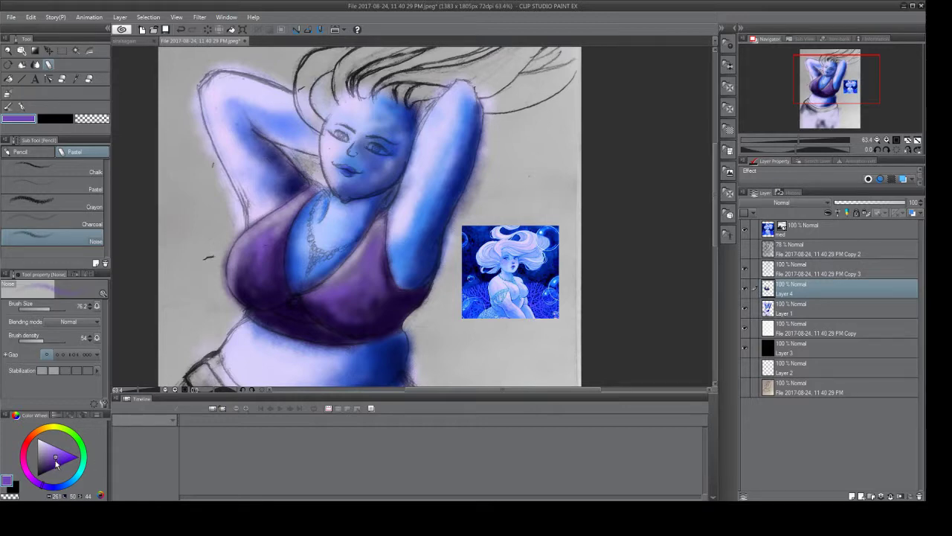
Shade the lower part of the cup nearer the reference picture and the centre of the top with dark purple.
{"action": "left_click_drag", "start_coordinate": [55, 463], "coordinate": [51, 468]}
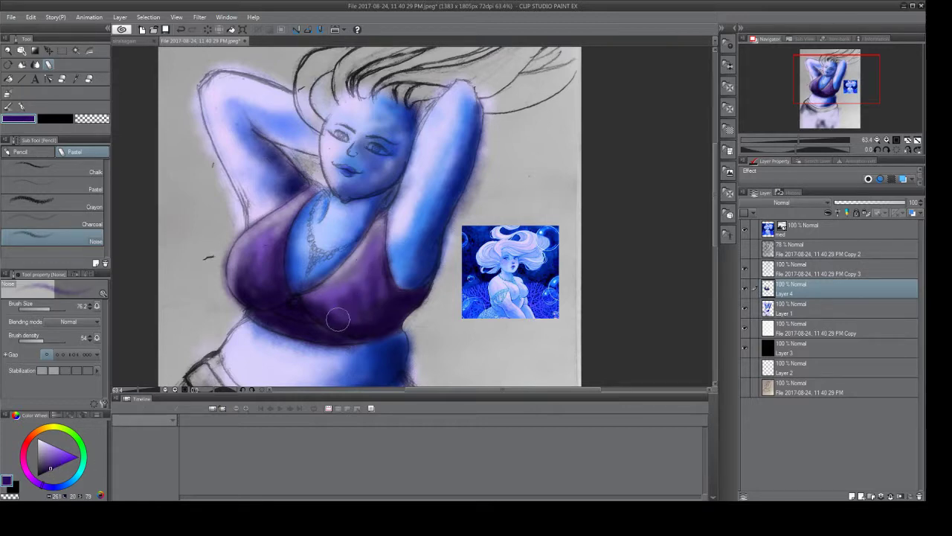
{"action": "mouse_move", "coordinate": [337, 320]}
{"action": "left_mouse_down"}
{"action": "mouse_move", "coordinate": [361, 320]}
{"action": "mouse_move", "coordinate": [321, 290]}
{"action": "left_mouse_up"}
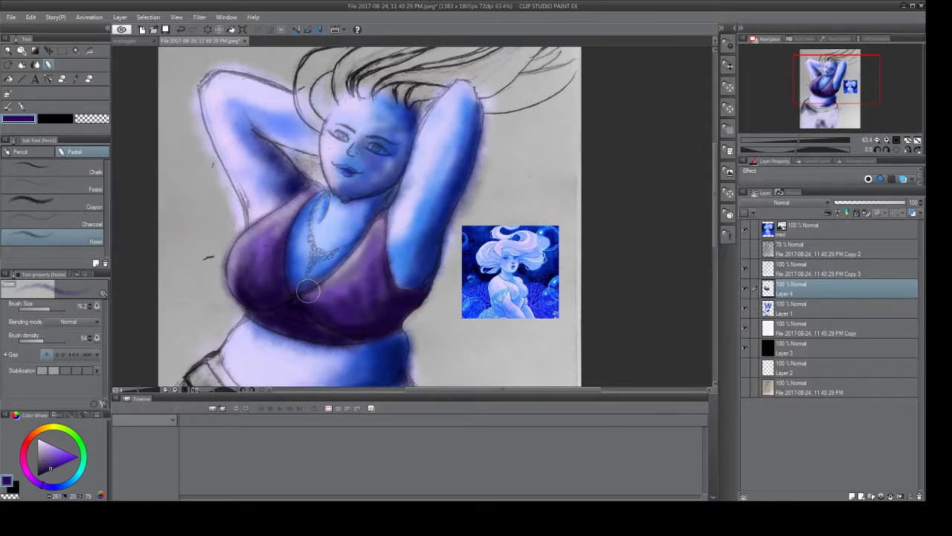
{"action": "mouse_move", "coordinate": [308, 292]}
{"action": "left_mouse_down"}
{"action": "mouse_move", "coordinate": [314, 269]}
{"action": "mouse_move", "coordinate": [394, 283]}
{"action": "mouse_move", "coordinate": [374, 247]}
{"action": "mouse_move", "coordinate": [360, 273]}
{"action": "mouse_move", "coordinate": [381, 236]}
{"action": "mouse_move", "coordinate": [353, 287]}
{"action": "mouse_move", "coordinate": [367, 303]}
{"action": "mouse_move", "coordinate": [382, 217]}
{"action": "mouse_move", "coordinate": [377, 273]}
{"action": "mouse_move", "coordinate": [397, 297]}
{"action": "mouse_move", "coordinate": [307, 307]}
{"action": "left_mouse_up"}
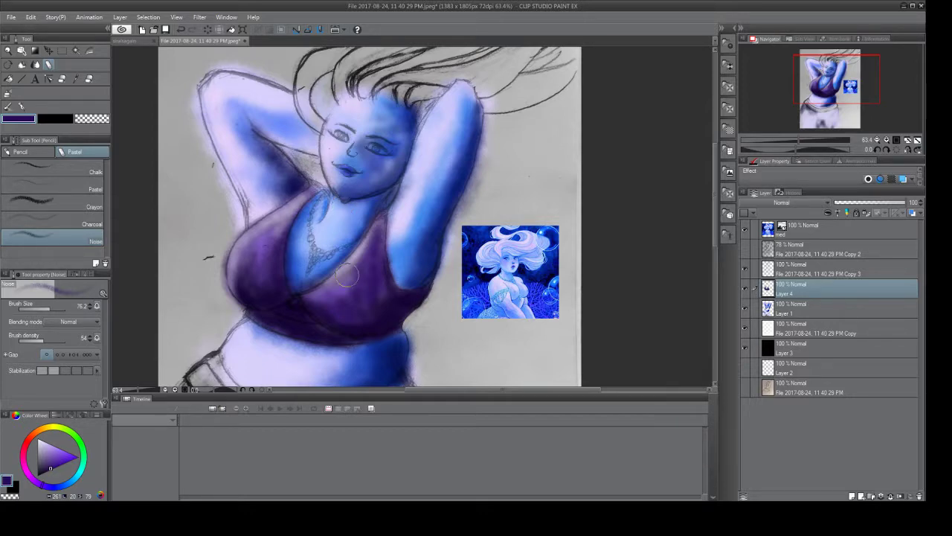
Sample a pale cyan from the eye of the figure in the reference picture, working on the reference picture's own layer.
{"action": "left_click", "coordinate": [182, 29]}
{"action": "left_click", "coordinate": [183, 29]}
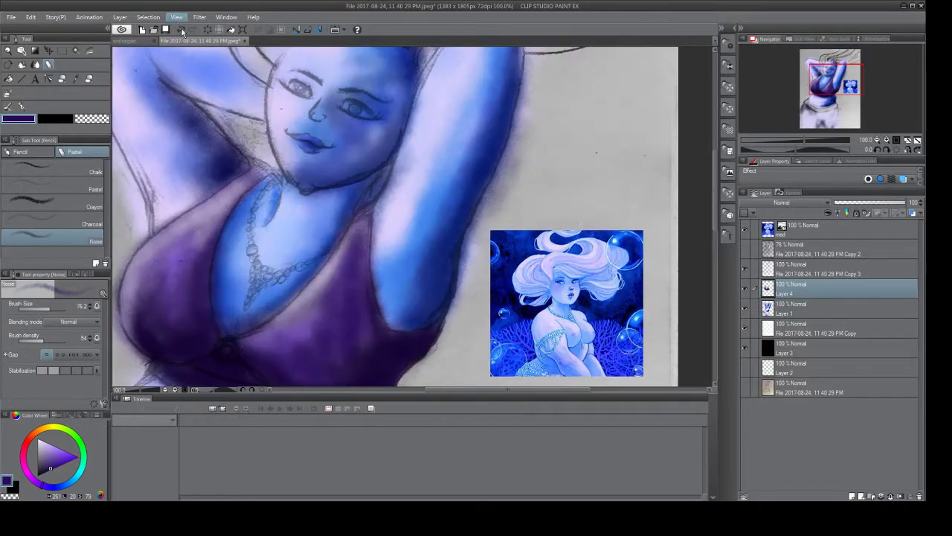
{"action": "left_click", "coordinate": [182, 29]}
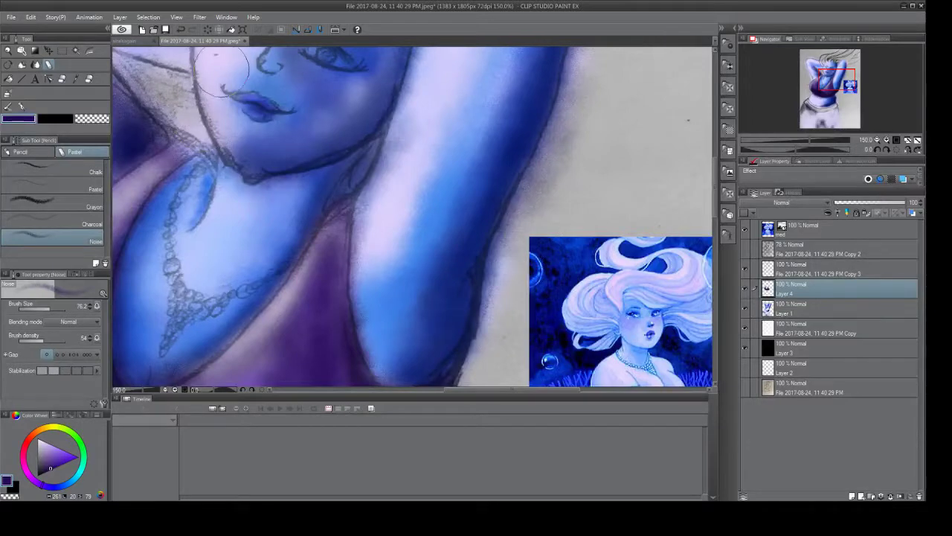
{"action": "left_click", "coordinate": [75, 78]}
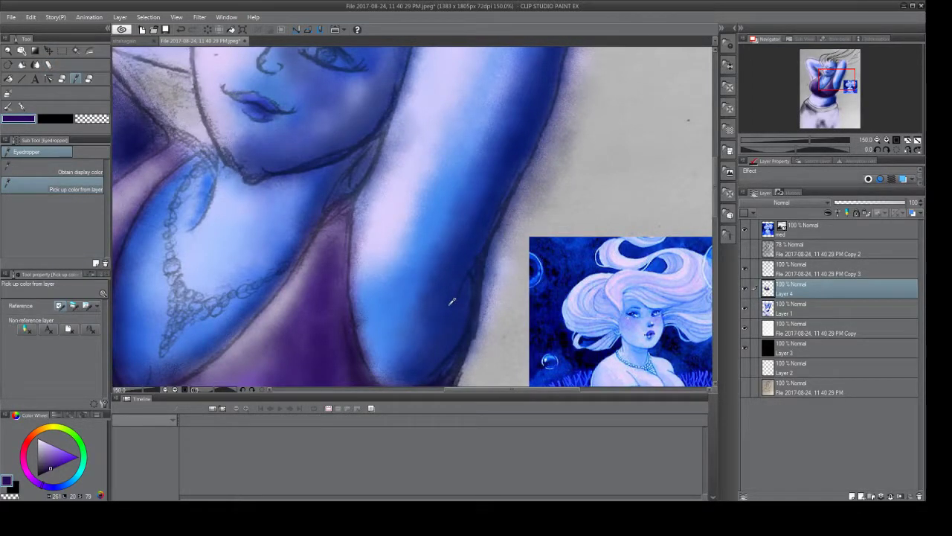
{"action": "left_click", "coordinate": [643, 312]}
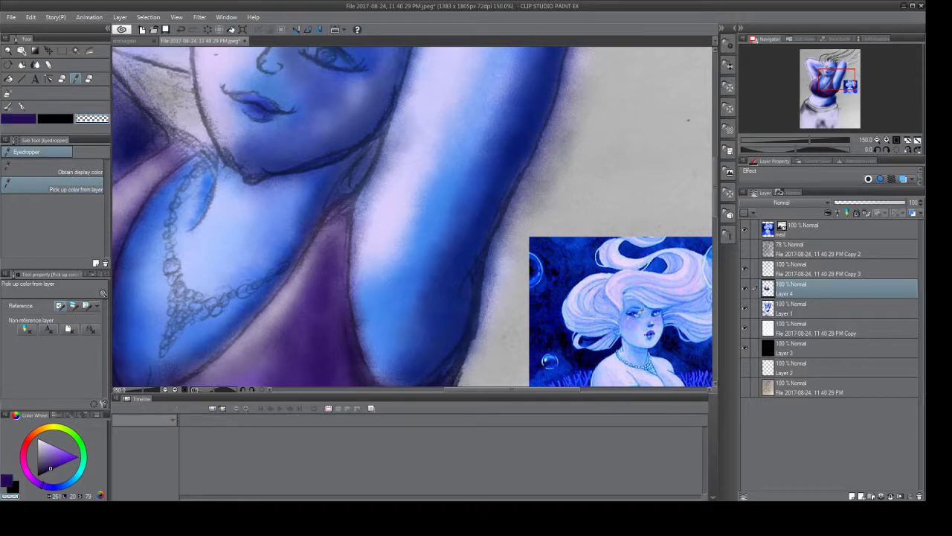
{"action": "left_click", "coordinate": [768, 314]}
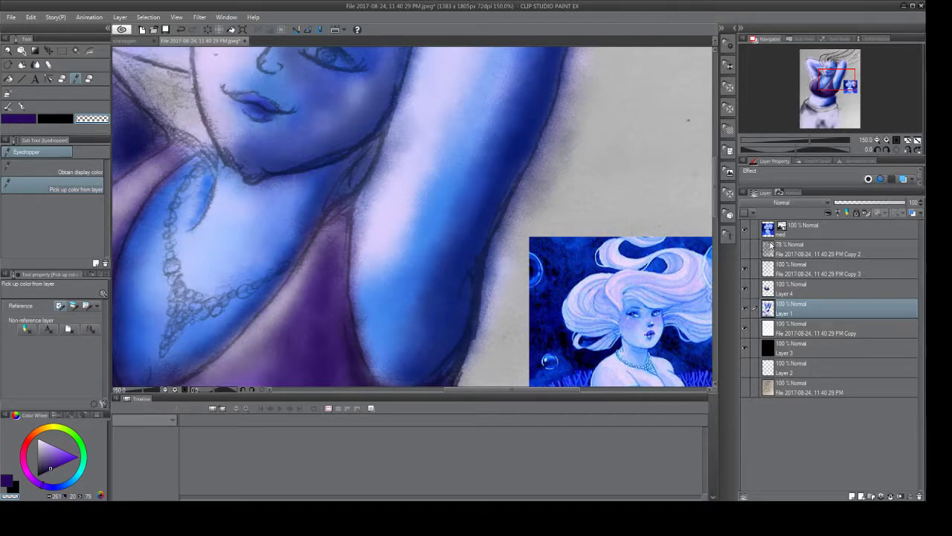
{"action": "left_click", "coordinate": [770, 231]}
{"action": "left_click", "coordinate": [640, 312]}
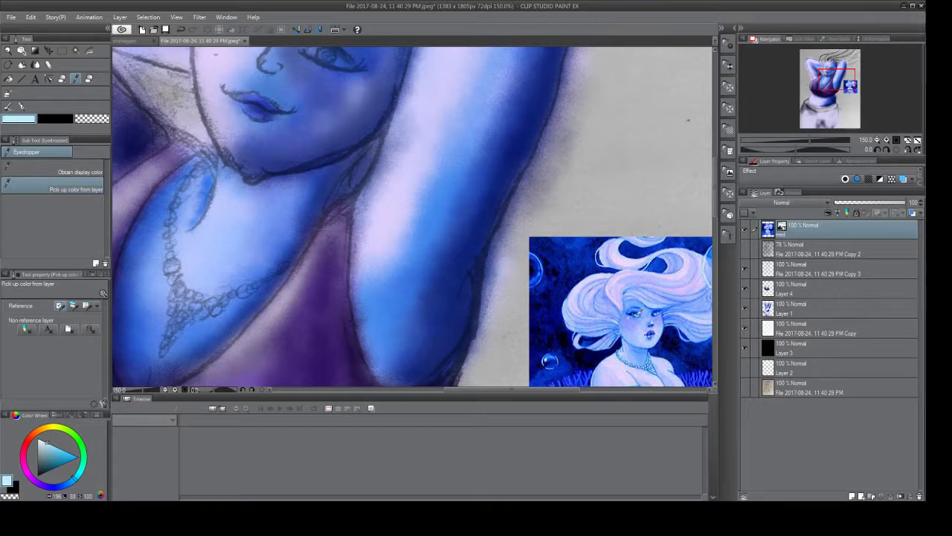
On Layer 1, paint the whites of both eyes in near-white blue with the Noise pastel at brush size 18.3.
{"action": "left_click", "coordinate": [769, 296]}
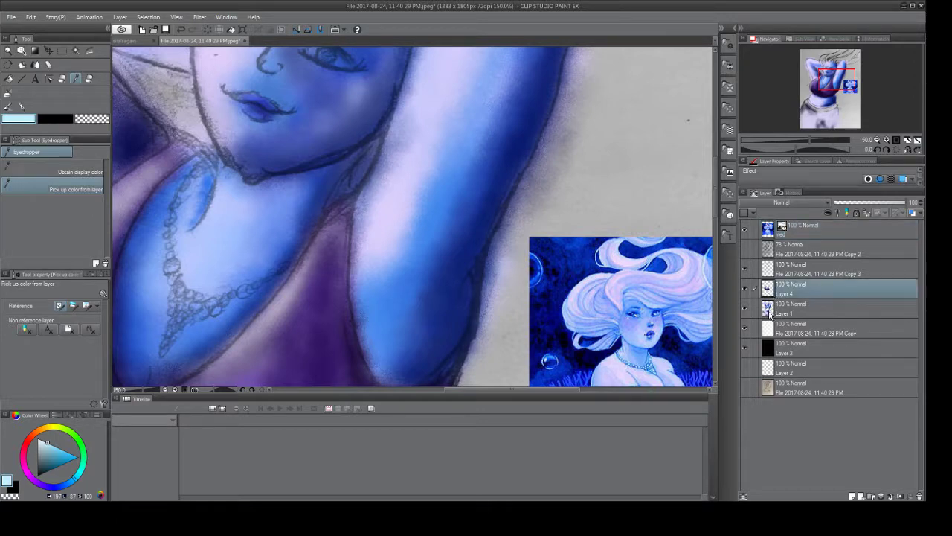
{"action": "left_click", "coordinate": [769, 311]}
{"action": "left_click_drag", "start_coordinate": [715, 208], "coordinate": [713, 182]}
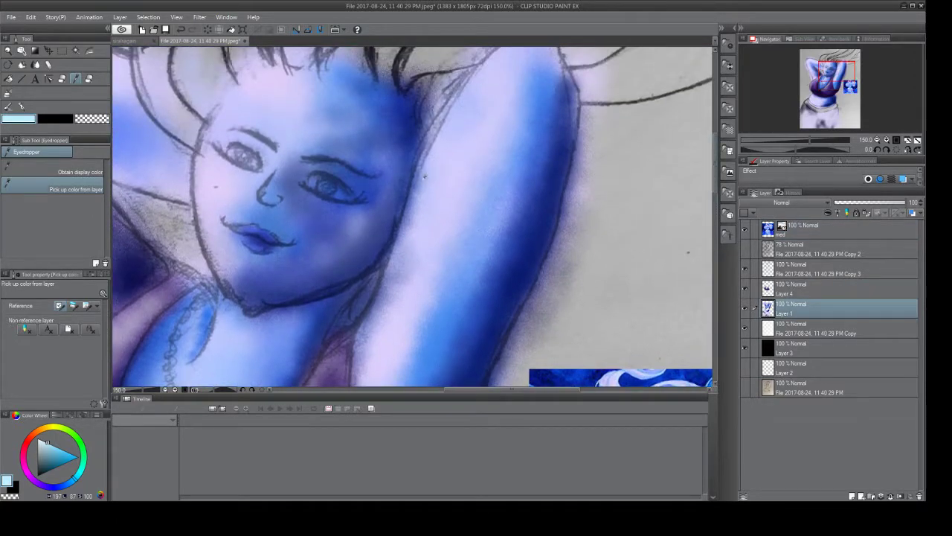
{"action": "left_click", "coordinate": [48, 65]}
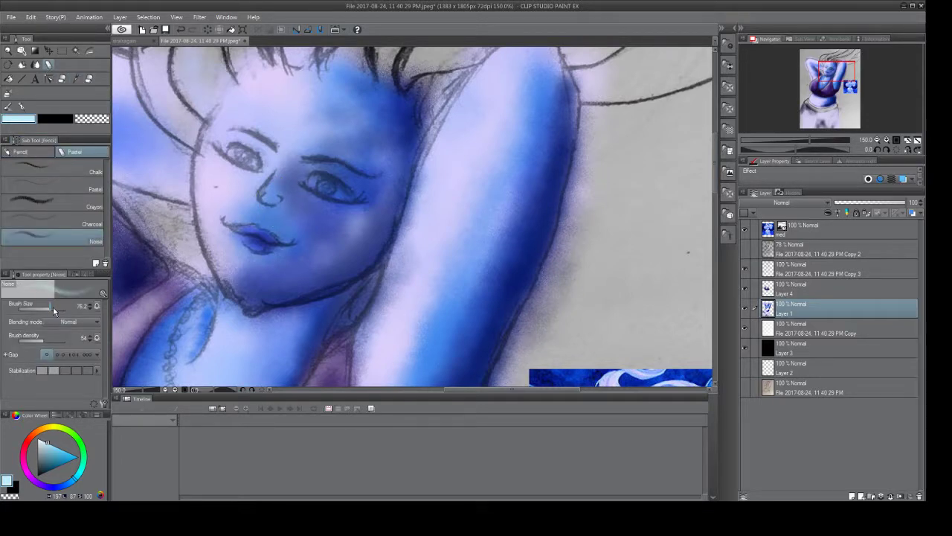
{"action": "left_click_drag", "start_coordinate": [53, 305], "coordinate": [43, 307]}
{"action": "left_click_drag", "start_coordinate": [46, 445], "coordinate": [42, 440]}
{"action": "left_click_drag", "start_coordinate": [316, 179], "coordinate": [320, 182]}
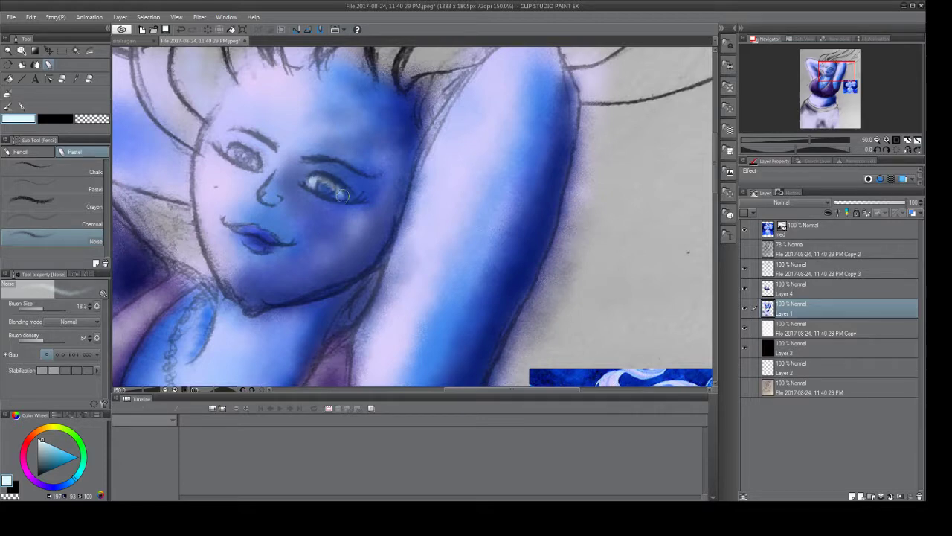
{"action": "mouse_move", "coordinate": [229, 153]}
{"action": "left_mouse_down"}
{"action": "mouse_move", "coordinate": [250, 158]}
{"action": "mouse_move", "coordinate": [242, 154]}
{"action": "left_mouse_up"}
Colour the irises of both eyes with a dark teal.
{"action": "left_click_drag", "start_coordinate": [50, 458], "coordinate": [53, 467]}
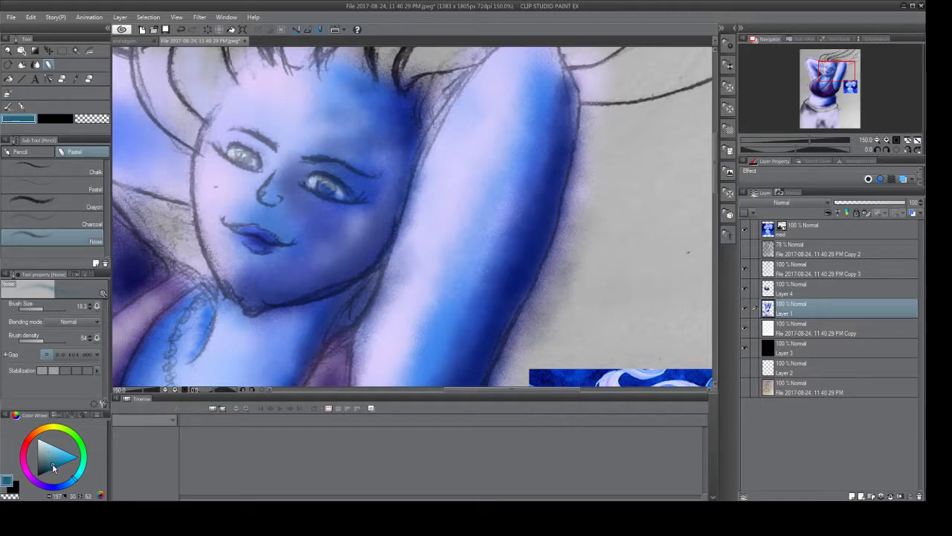
{"action": "mouse_move", "coordinate": [360, 206]}
{"action": "left_mouse_down"}
{"action": "mouse_move", "coordinate": [323, 188]}
{"action": "mouse_move", "coordinate": [329, 193]}
{"action": "mouse_move", "coordinate": [330, 181]}
{"action": "left_mouse_up"}
{"action": "mouse_move", "coordinate": [248, 167]}
{"action": "left_mouse_down"}
{"action": "mouse_move", "coordinate": [245, 154]}
{"action": "mouse_move", "coordinate": [254, 162]}
{"action": "left_mouse_up"}
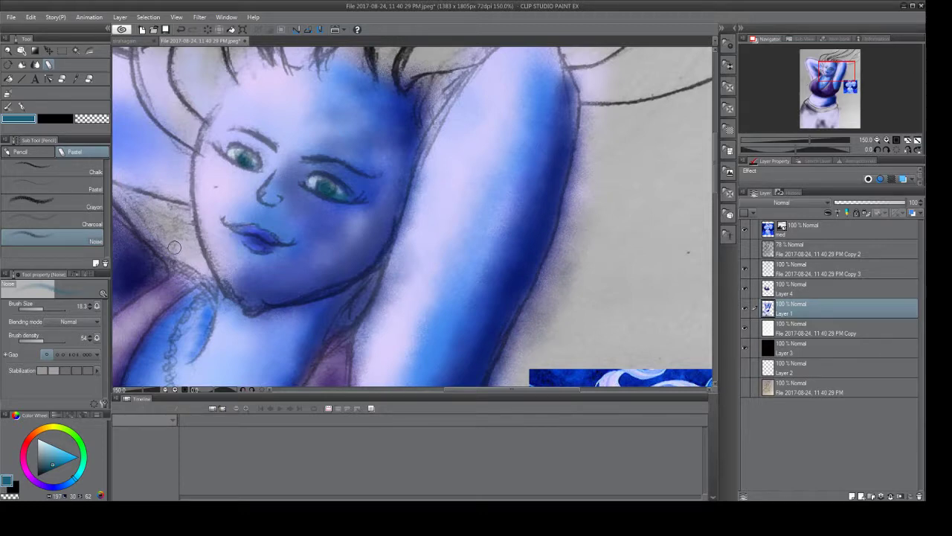
Add pale cyan highlights to the irises and whites of both eyes.
{"action": "left_click", "coordinate": [50, 447]}
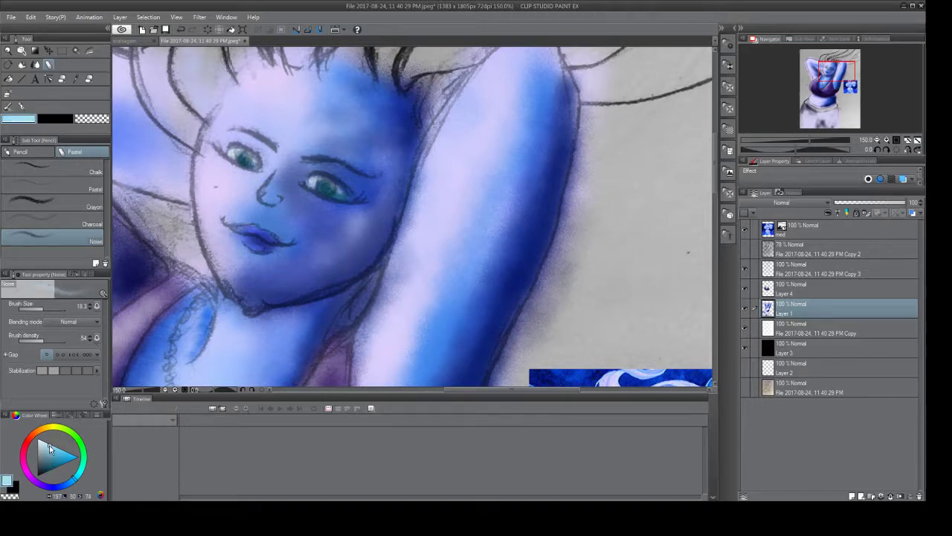
{"action": "left_click", "coordinate": [45, 443]}
{"action": "mouse_move", "coordinate": [340, 181]}
{"action": "left_mouse_down"}
{"action": "mouse_move", "coordinate": [308, 180]}
{"action": "mouse_move", "coordinate": [337, 195]}
{"action": "left_mouse_up"}
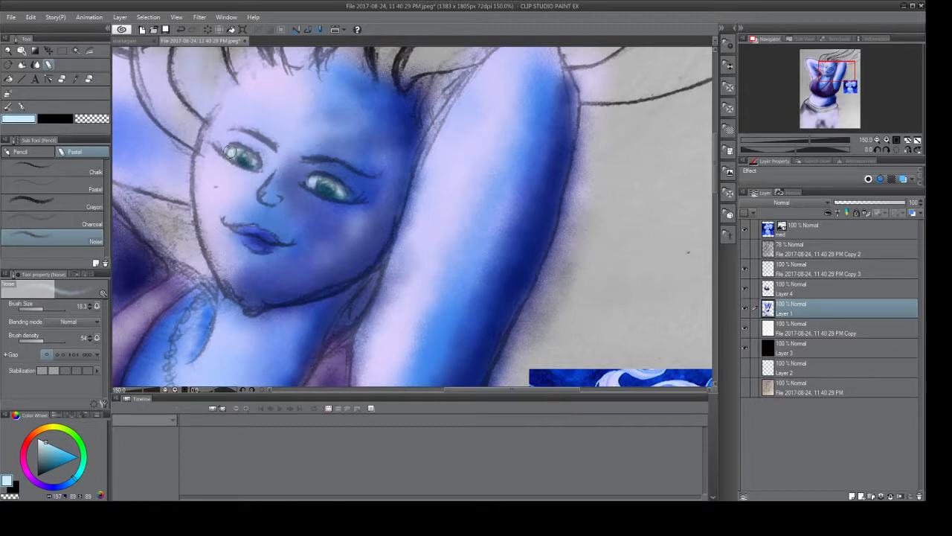
{"action": "left_click_drag", "start_coordinate": [233, 152], "coordinate": [251, 156]}
{"action": "left_click_drag", "start_coordinate": [311, 178], "coordinate": [343, 195]}
Darken the irises of both eyes with a dark teal, and choose a near-black teal as the drawing colour.
{"action": "left_click_drag", "start_coordinate": [43, 456], "coordinate": [51, 466]}
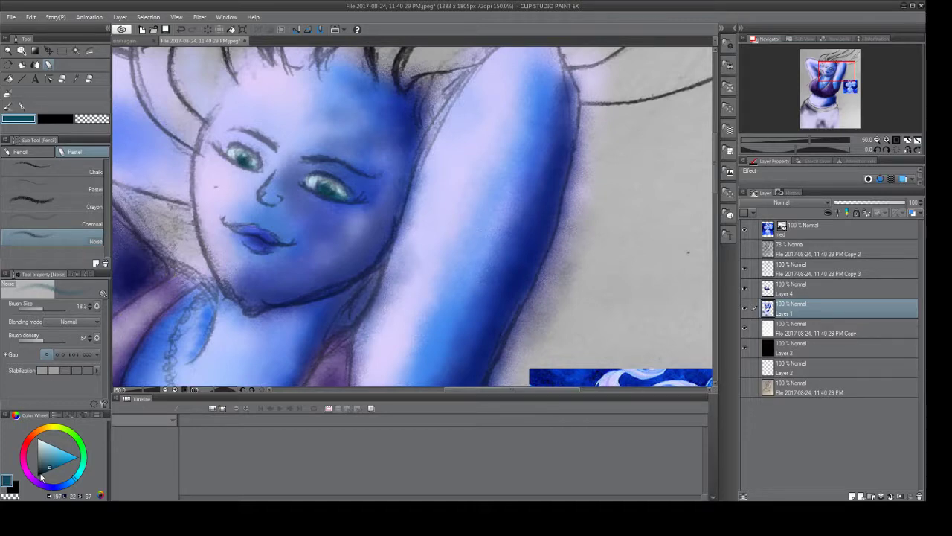
{"action": "left_click_drag", "start_coordinate": [40, 476], "coordinate": [44, 476]}
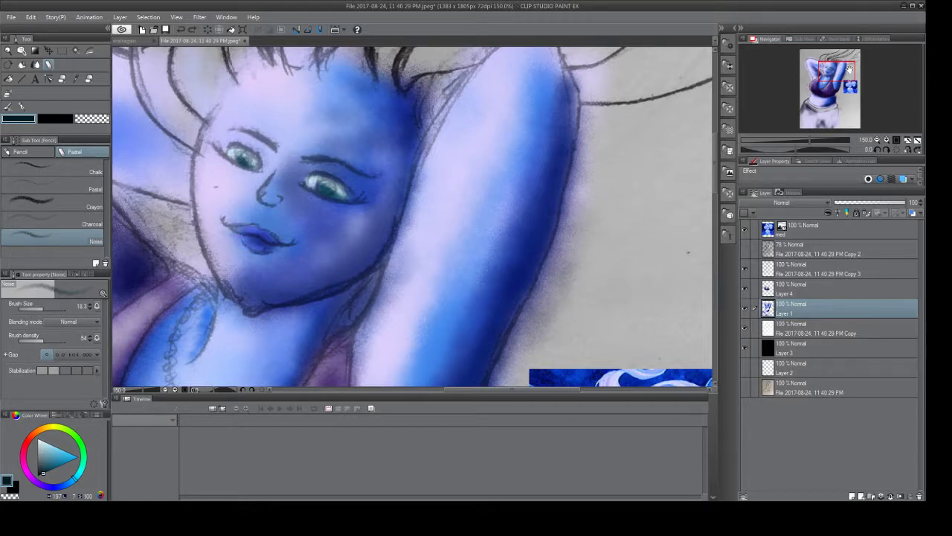
Shade the shadowed right side of the waist below the top in near-black teal with the Noise pastel at brush size 172.5.
{"action": "left_click_drag", "start_coordinate": [847, 78], "coordinate": [829, 105]}
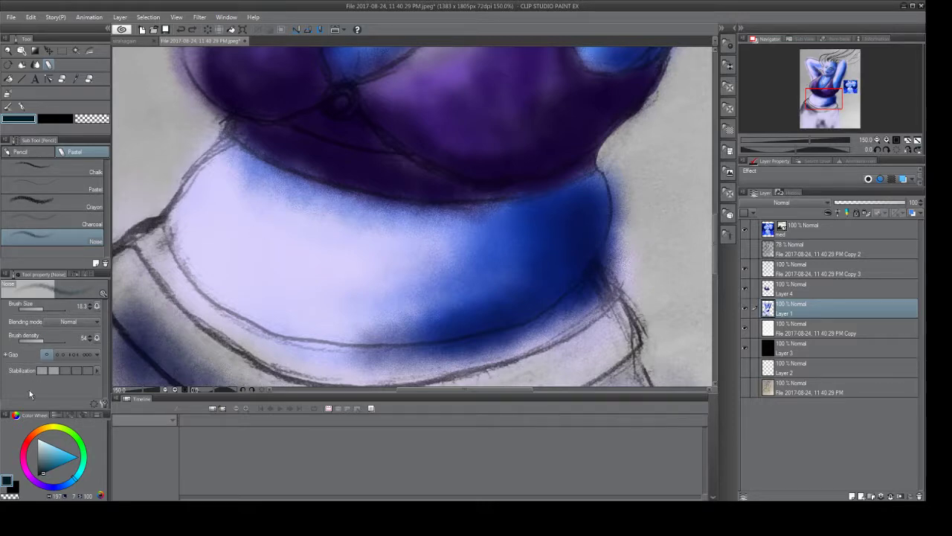
{"action": "left_click", "coordinate": [48, 306]}
{"action": "mouse_move", "coordinate": [592, 198]}
{"action": "left_mouse_down"}
{"action": "mouse_move", "coordinate": [590, 223]}
{"action": "mouse_move", "coordinate": [563, 249]}
{"action": "mouse_move", "coordinate": [590, 186]}
{"action": "mouse_move", "coordinate": [540, 282]}
{"action": "mouse_move", "coordinate": [511, 315]}
{"action": "mouse_move", "coordinate": [587, 274]}
{"action": "mouse_move", "coordinate": [543, 301]}
{"action": "mouse_move", "coordinate": [623, 206]}
{"action": "mouse_move", "coordinate": [621, 183]}
{"action": "mouse_move", "coordinate": [593, 195]}
{"action": "mouse_move", "coordinate": [584, 219]}
{"action": "mouse_move", "coordinate": [597, 185]}
{"action": "mouse_move", "coordinate": [620, 175]}
{"action": "mouse_move", "coordinate": [623, 206]}
{"action": "mouse_move", "coordinate": [586, 262]}
{"action": "left_mouse_up"}
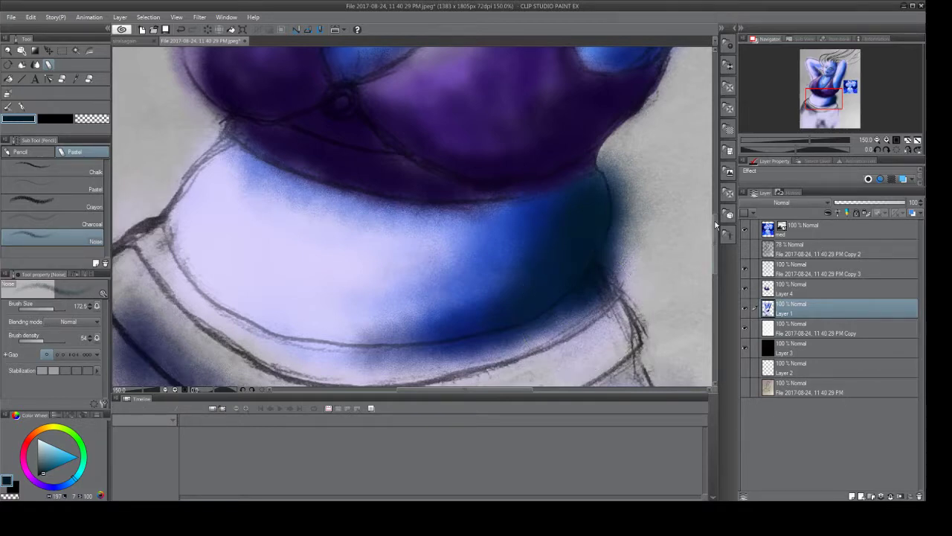
{"action": "mouse_move", "coordinate": [541, 221]}
{"action": "left_mouse_down"}
{"action": "mouse_move", "coordinate": [399, 236]}
{"action": "mouse_move", "coordinate": [499, 253]}
{"action": "mouse_move", "coordinate": [516, 271]}
{"action": "mouse_move", "coordinate": [425, 303]}
{"action": "mouse_move", "coordinate": [465, 302]}
{"action": "mouse_move", "coordinate": [427, 298]}
{"action": "left_mouse_up"}
{"action": "mouse_move", "coordinate": [578, 212]}
{"action": "left_mouse_down"}
{"action": "mouse_move", "coordinate": [564, 223]}
{"action": "mouse_move", "coordinate": [485, 224]}
{"action": "mouse_move", "coordinate": [676, 212]}
{"action": "left_mouse_up"}
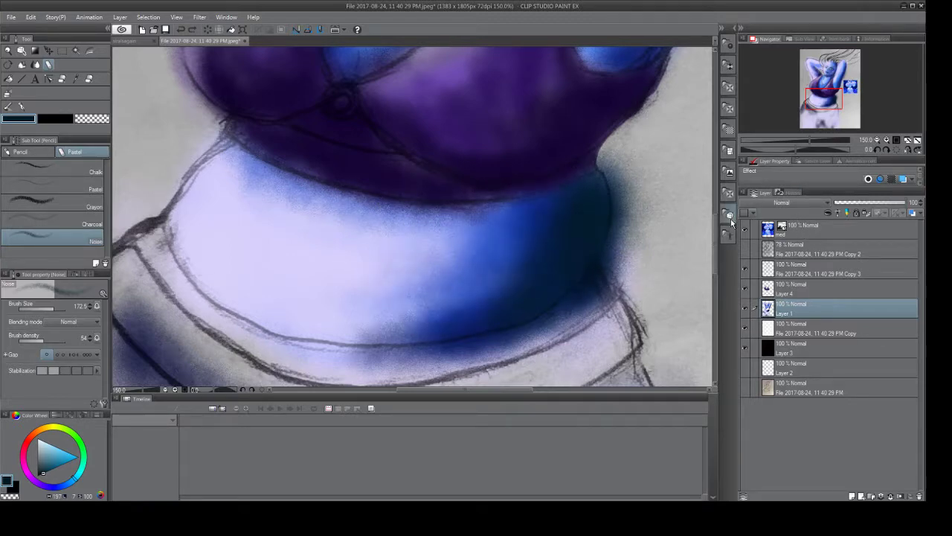
Try to sample a colour from the background of the reference picture with the Eyedropper while Layer 1 is active.
{"action": "left_click_drag", "start_coordinate": [812, 125], "coordinate": [844, 90]}
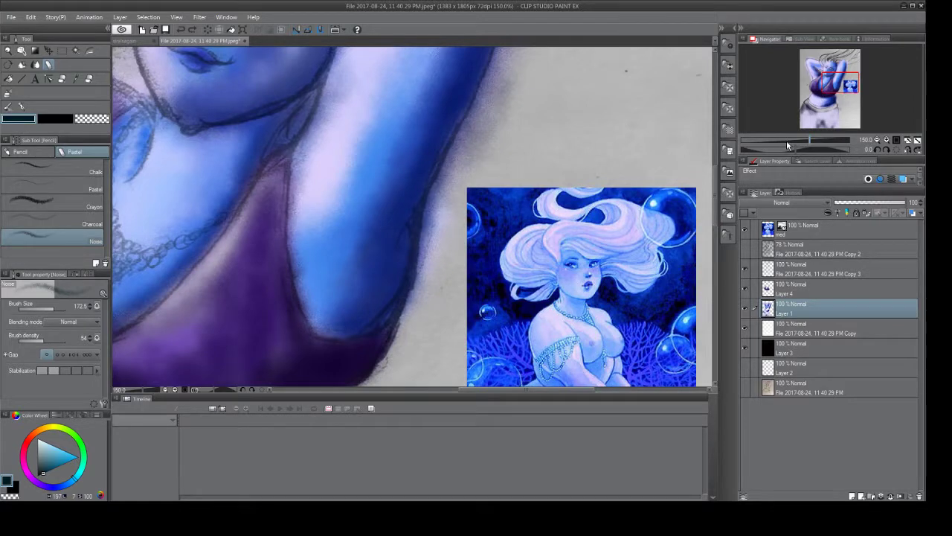
{"action": "left_click", "coordinate": [76, 79]}
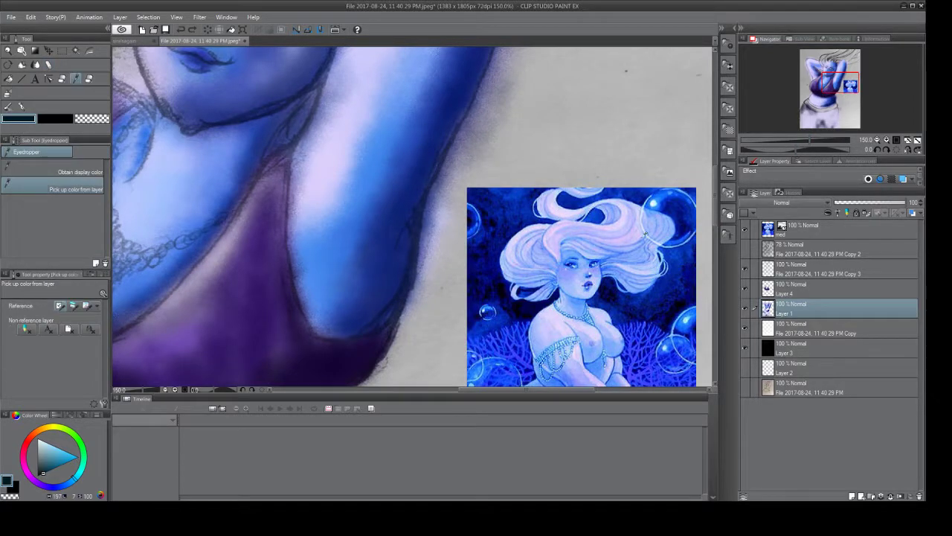
{"action": "left_click", "coordinate": [683, 303]}
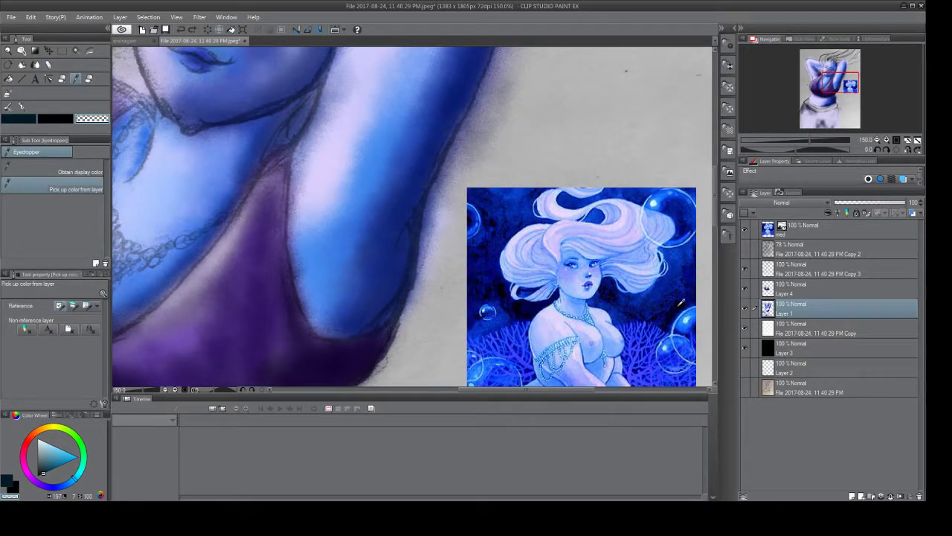
{"action": "left_click_drag", "start_coordinate": [830, 98], "coordinate": [818, 70]}
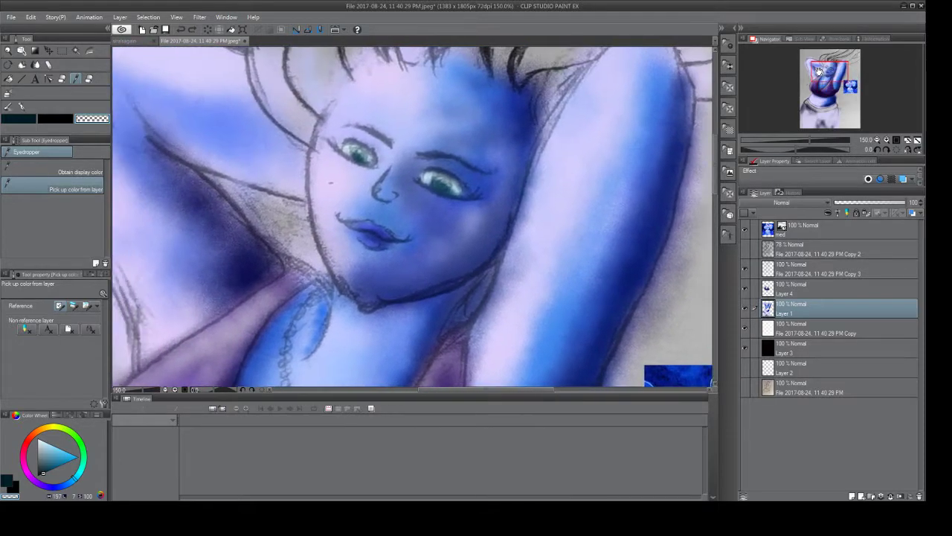
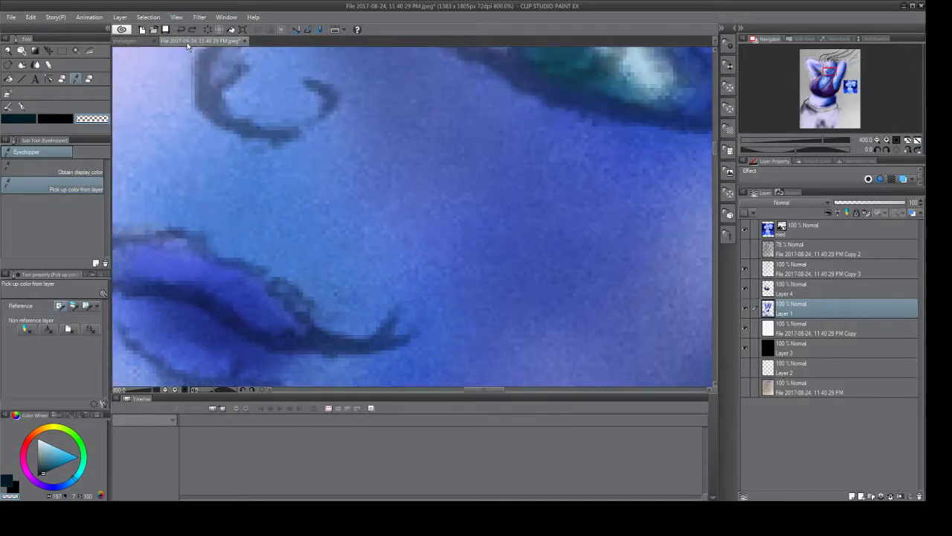
Darken the middle of the lips in near-black teal with the Noise pastel at brush size 12.1.
{"action": "key", "text": "p"}
{"action": "left_click", "coordinate": [48, 307]}
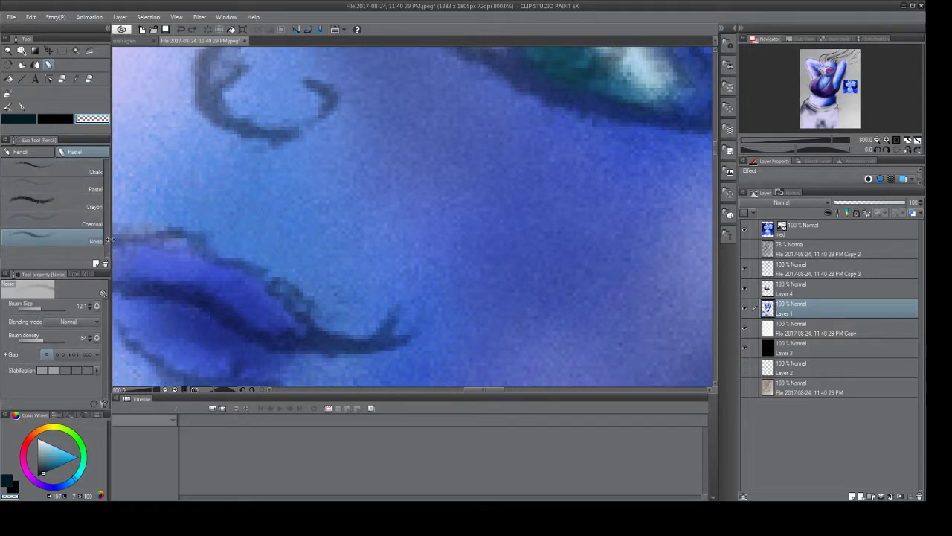
{"action": "key", "text": "c"}
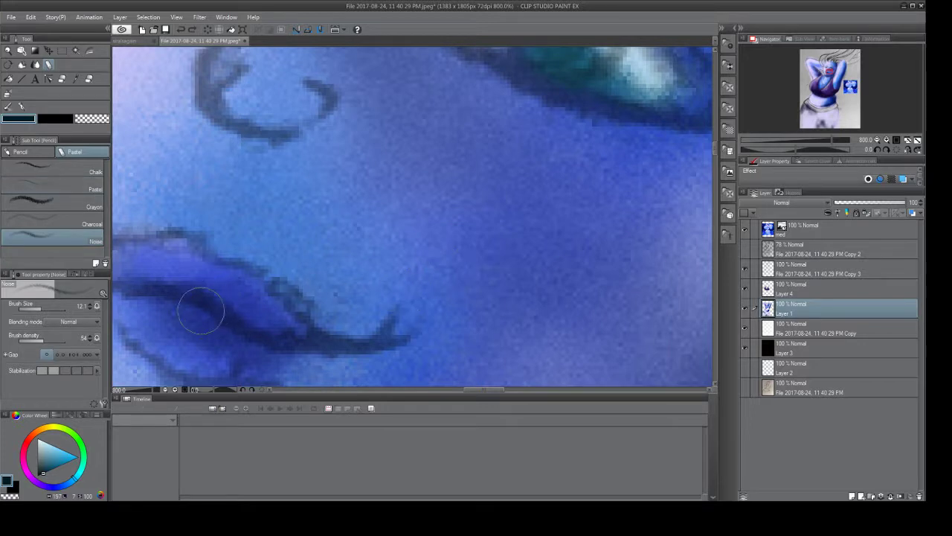
{"action": "mouse_move", "coordinate": [197, 310]}
{"action": "left_mouse_down"}
{"action": "mouse_move", "coordinate": [214, 333]}
{"action": "mouse_move", "coordinate": [218, 323]}
{"action": "mouse_move", "coordinate": [202, 330]}
{"action": "mouse_move", "coordinate": [168, 313]}
{"action": "mouse_move", "coordinate": [184, 311]}
{"action": "mouse_move", "coordinate": [240, 351]}
{"action": "mouse_move", "coordinate": [234, 356]}
{"action": "mouse_move", "coordinate": [231, 302]}
{"action": "mouse_move", "coordinate": [168, 268]}
{"action": "mouse_move", "coordinate": [172, 280]}
{"action": "mouse_move", "coordinate": [251, 317]}
{"action": "mouse_move", "coordinate": [260, 313]}
{"action": "mouse_move", "coordinate": [261, 326]}
{"action": "mouse_move", "coordinate": [294, 327]}
{"action": "left_mouse_up"}
{"action": "left_click", "coordinate": [829, 72]}
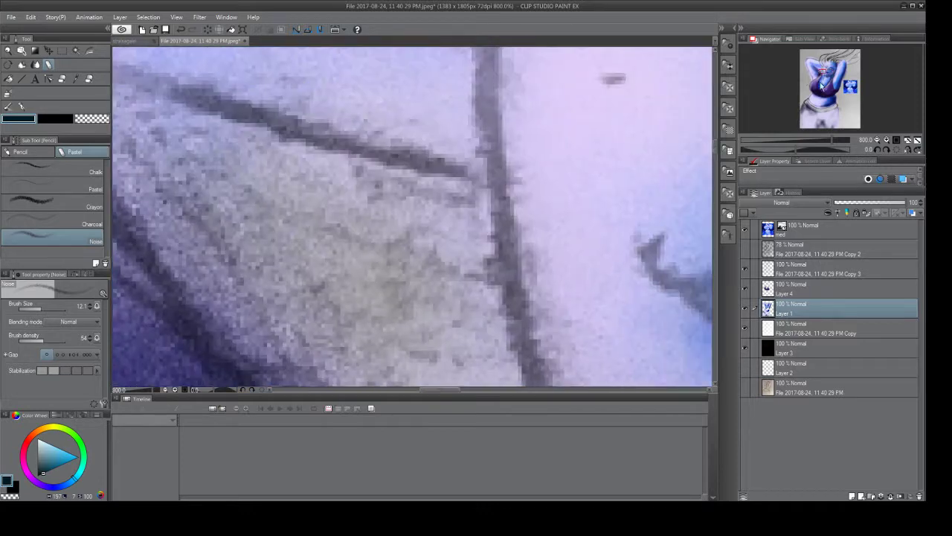
{"action": "scroll", "coordinate": [193, 51], "scroll_direction": "down", "scroll_amount": 2}
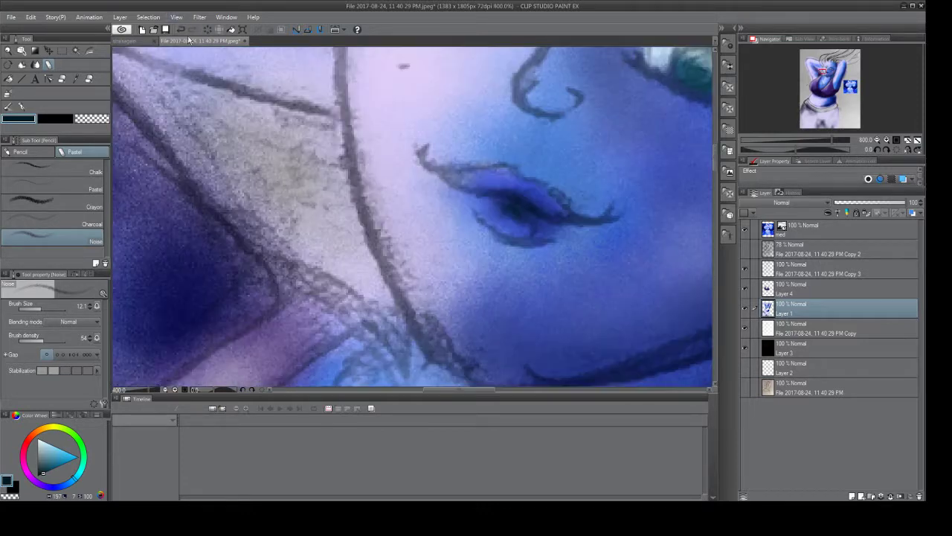
{"action": "scroll", "coordinate": [191, 56], "scroll_direction": "down", "scroll_amount": 2}
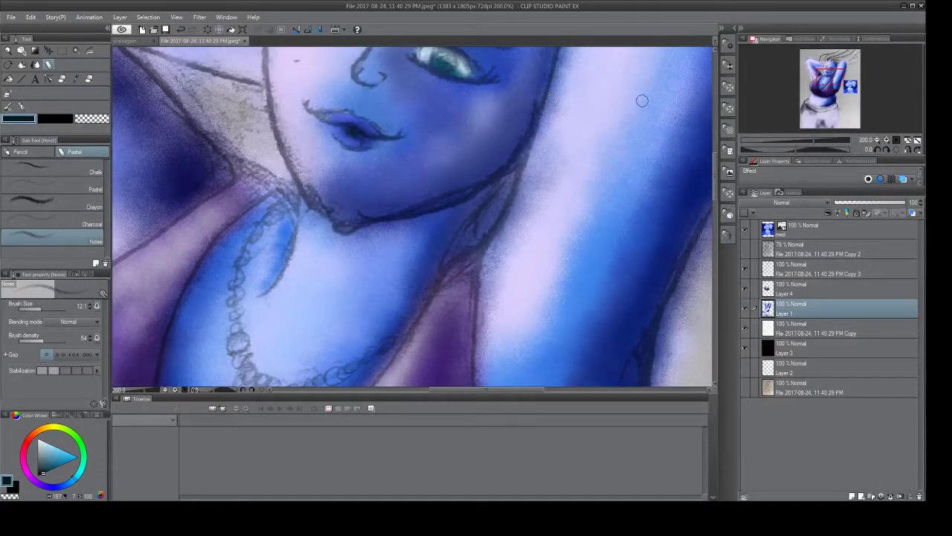
Shade the shadowed cheek, the jaw and the neck beneath it in near-black teal at brush size 68.8.
{"action": "mouse_move", "coordinate": [818, 88]}
{"action": "left_mouse_down"}
{"action": "mouse_move", "coordinate": [827, 70]}
{"action": "mouse_move", "coordinate": [815, 84]}
{"action": "left_mouse_up"}
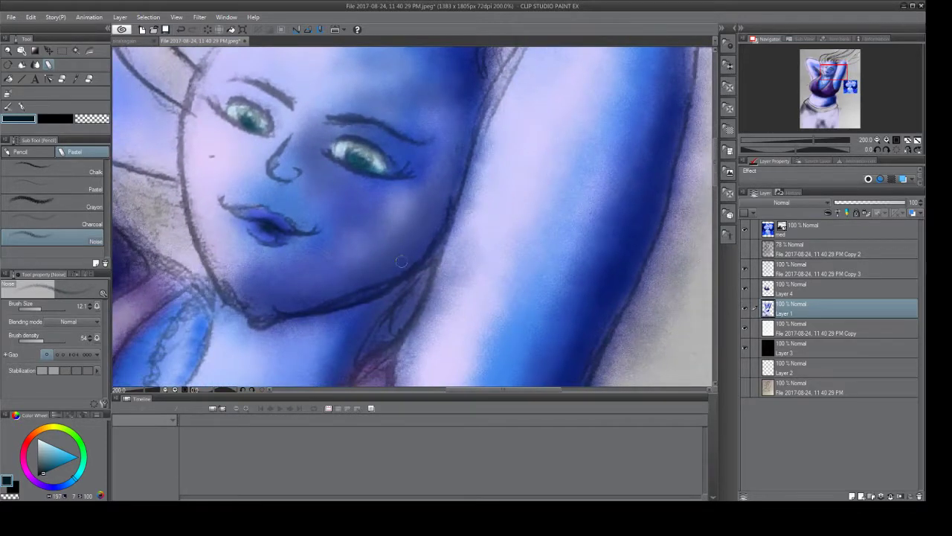
{"action": "left_click_drag", "start_coordinate": [46, 311], "coordinate": [52, 310]}
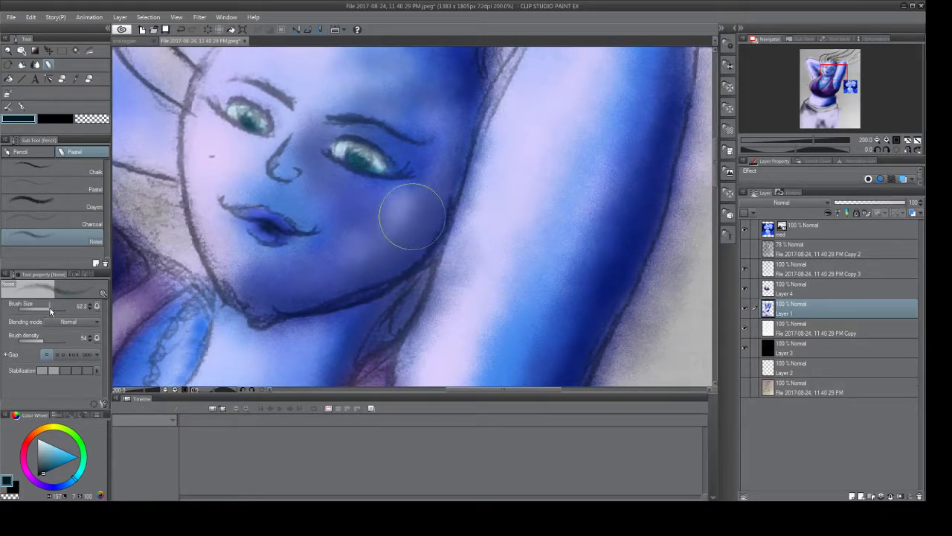
{"action": "mouse_move", "coordinate": [314, 289]}
{"action": "left_mouse_down"}
{"action": "mouse_move", "coordinate": [376, 272]}
{"action": "mouse_move", "coordinate": [332, 285]}
{"action": "mouse_move", "coordinate": [422, 247]}
{"action": "mouse_move", "coordinate": [373, 269]}
{"action": "mouse_move", "coordinate": [446, 219]}
{"action": "mouse_move", "coordinate": [413, 249]}
{"action": "mouse_move", "coordinate": [438, 232]}
{"action": "mouse_move", "coordinate": [438, 219]}
{"action": "mouse_move", "coordinate": [351, 271]}
{"action": "mouse_move", "coordinate": [358, 264]}
{"action": "mouse_move", "coordinate": [262, 296]}
{"action": "mouse_move", "coordinate": [388, 265]}
{"action": "mouse_move", "coordinate": [418, 238]}
{"action": "left_mouse_up"}
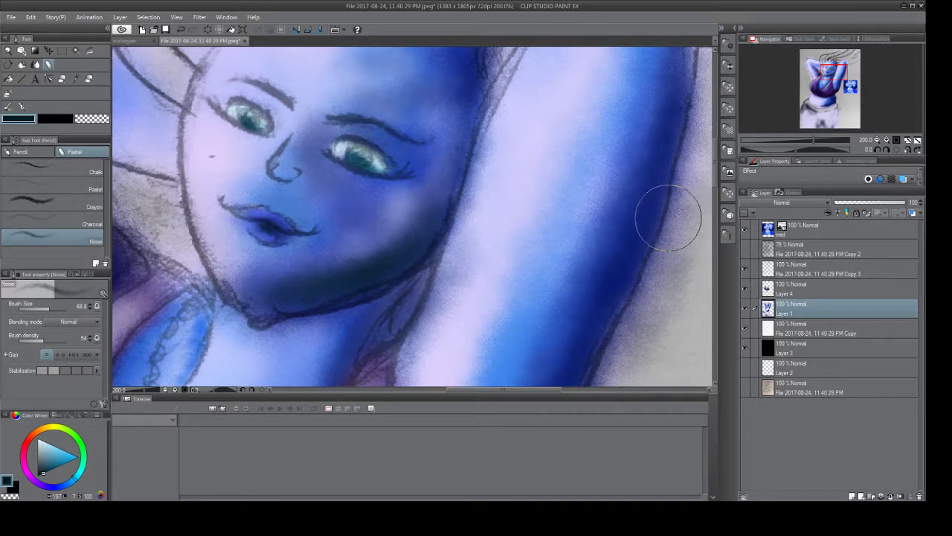
{"action": "left_click_drag", "start_coordinate": [667, 214], "coordinate": [648, 220]}
{"action": "mouse_move", "coordinate": [626, 221]}
{"action": "left_mouse_down"}
{"action": "mouse_move", "coordinate": [628, 213]}
{"action": "mouse_move", "coordinate": [557, 238]}
{"action": "mouse_move", "coordinate": [542, 233]}
{"action": "mouse_move", "coordinate": [548, 239]}
{"action": "left_mouse_up"}
{"action": "mouse_move", "coordinate": [548, 240]}
{"action": "left_mouse_down"}
{"action": "mouse_move", "coordinate": [414, 254]}
{"action": "mouse_move", "coordinate": [453, 225]}
{"action": "mouse_move", "coordinate": [434, 224]}
{"action": "mouse_move", "coordinate": [440, 194]}
{"action": "mouse_move", "coordinate": [412, 244]}
{"action": "mouse_move", "coordinate": [354, 262]}
{"action": "mouse_move", "coordinate": [275, 313]}
{"action": "mouse_move", "coordinate": [276, 300]}
{"action": "mouse_move", "coordinate": [322, 314]}
{"action": "mouse_move", "coordinate": [409, 294]}
{"action": "mouse_move", "coordinate": [369, 344]}
{"action": "mouse_move", "coordinate": [397, 304]}
{"action": "mouse_move", "coordinate": [348, 349]}
{"action": "mouse_move", "coordinate": [417, 279]}
{"action": "mouse_move", "coordinate": [369, 324]}
{"action": "mouse_move", "coordinate": [342, 325]}
{"action": "mouse_move", "coordinate": [358, 335]}
{"action": "mouse_move", "coordinate": [320, 339]}
{"action": "mouse_move", "coordinate": [253, 311]}
{"action": "left_mouse_up"}
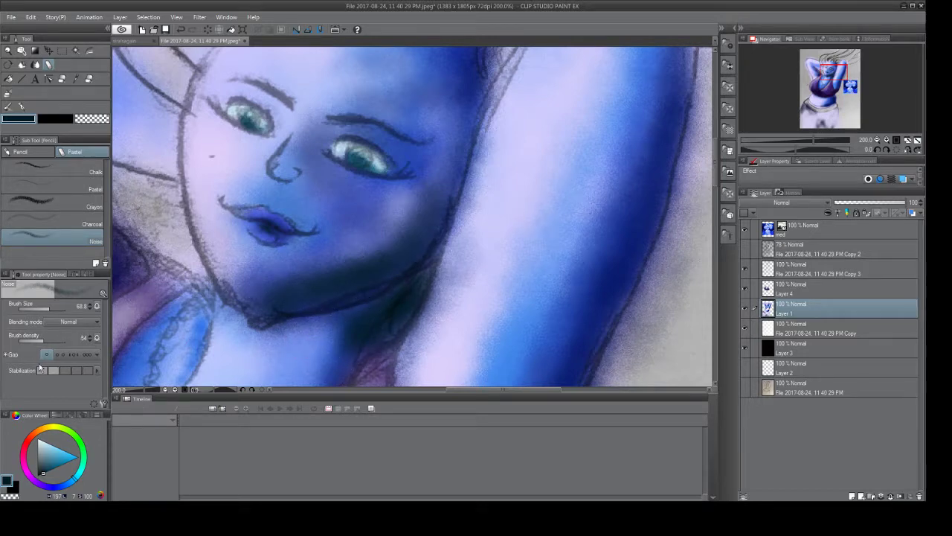
Paint a light grey highlight along the jawline from the chin towards the ear at brush size 16.5.
{"action": "left_click_drag", "start_coordinate": [41, 446], "coordinate": [37, 445]}
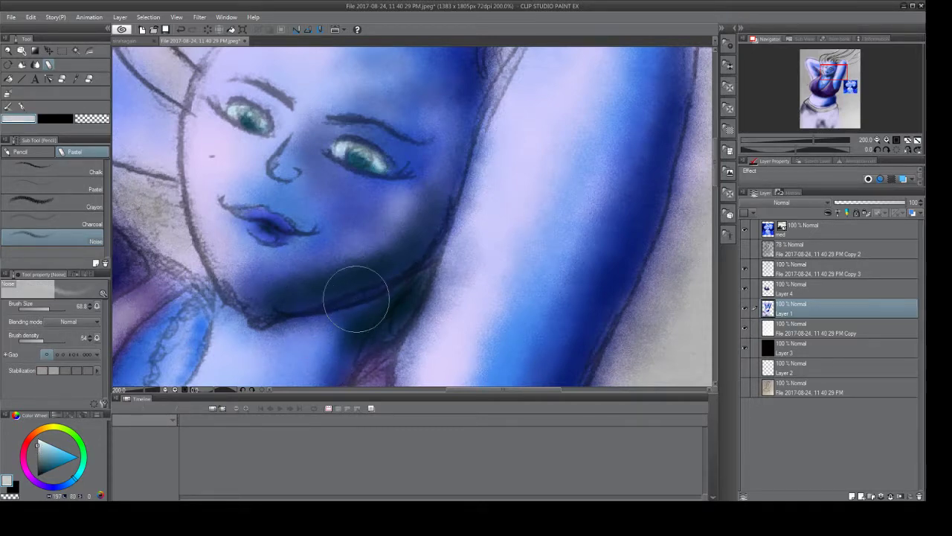
{"action": "left_click_drag", "start_coordinate": [42, 308], "coordinate": [49, 309]}
{"action": "mouse_move", "coordinate": [249, 316]}
{"action": "left_mouse_down"}
{"action": "mouse_move", "coordinate": [381, 293]}
{"action": "mouse_move", "coordinate": [327, 303]}
{"action": "mouse_move", "coordinate": [440, 265]}
{"action": "mouse_move", "coordinate": [365, 294]}
{"action": "mouse_move", "coordinate": [426, 253]}
{"action": "mouse_move", "coordinate": [353, 297]}
{"action": "mouse_move", "coordinate": [257, 320]}
{"action": "mouse_move", "coordinate": [239, 310]}
{"action": "mouse_move", "coordinate": [252, 320]}
{"action": "mouse_move", "coordinate": [294, 312]}
{"action": "left_mouse_up"}
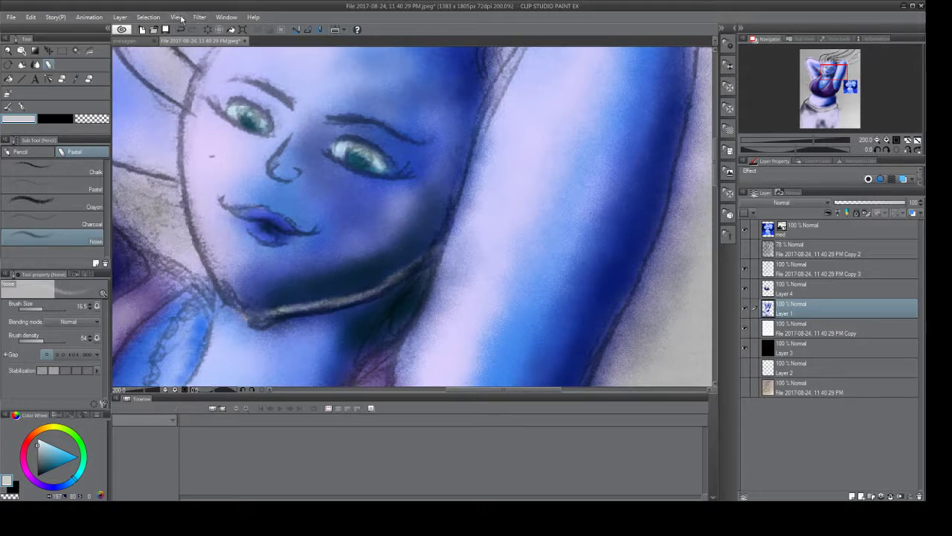
{"action": "key", "text": "ctrl+alt+0"}
{"action": "scroll", "coordinate": [195, 74], "scroll_direction": "down", "scroll_amount": 2}
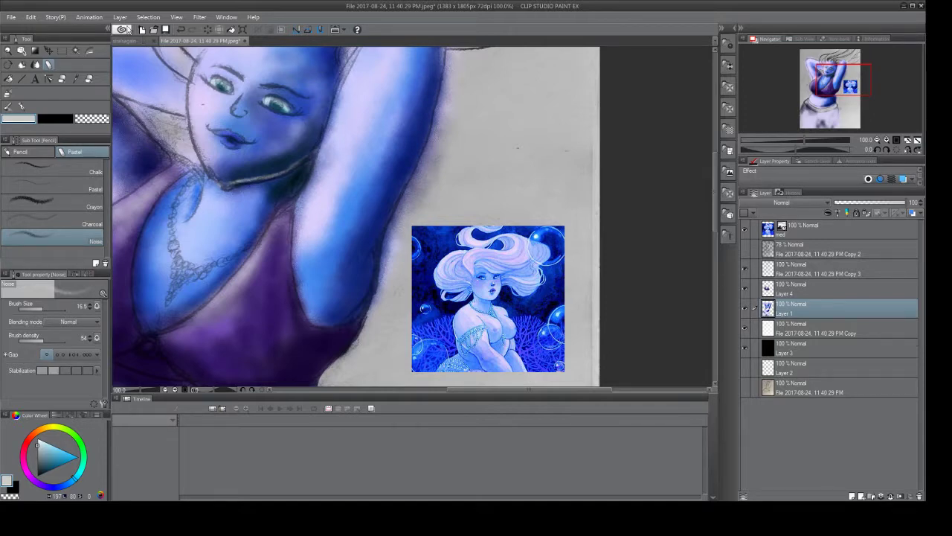
Sample the blue of the lips and paint over their dark middle with the Noise pastel at brush size 16.5.
{"action": "key", "text": "ctrl+plus"}
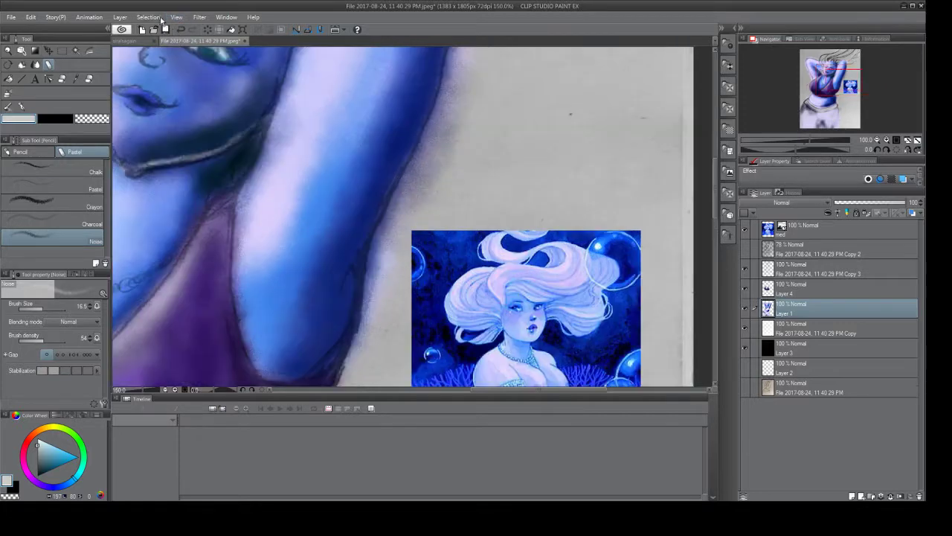
{"action": "key", "text": "ctrl+plus"}
{"action": "left_click_drag", "start_coordinate": [850, 81], "coordinate": [823, 72]}
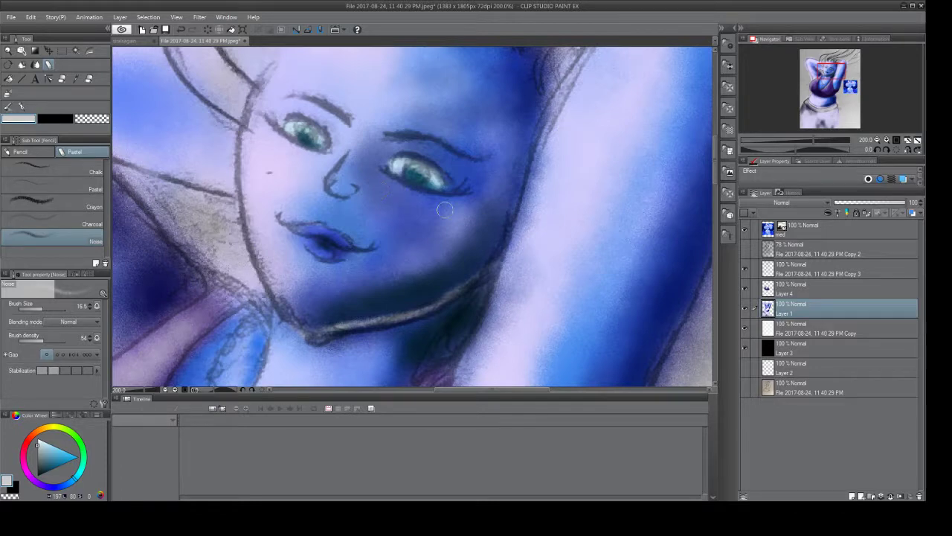
{"action": "left_click", "coordinate": [77, 79]}
{"action": "left_click", "coordinate": [318, 243]}
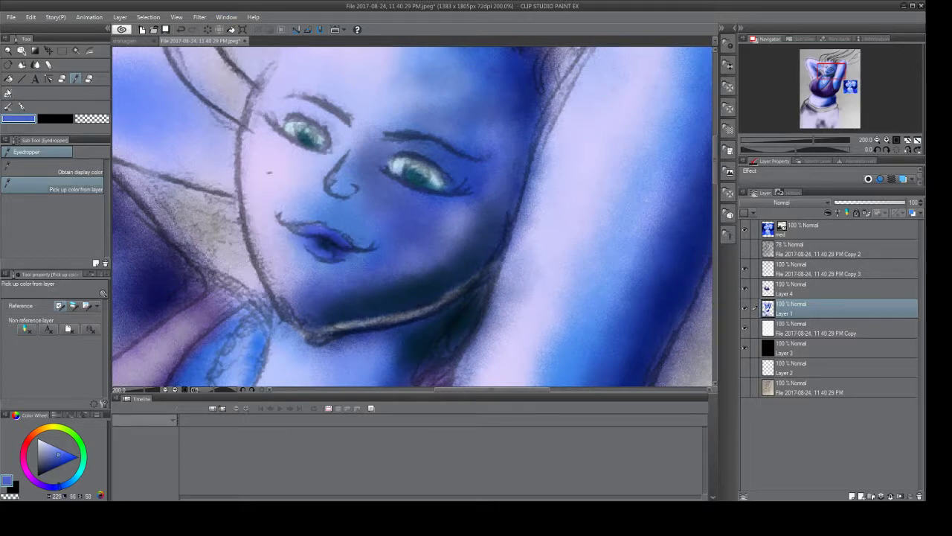
{"action": "left_click", "coordinate": [47, 65]}
{"action": "mouse_move", "coordinate": [322, 253]}
{"action": "left_mouse_down"}
{"action": "mouse_move", "coordinate": [339, 252]}
{"action": "mouse_move", "coordinate": [317, 244]}
{"action": "mouse_move", "coordinate": [343, 256]}
{"action": "left_mouse_up"}
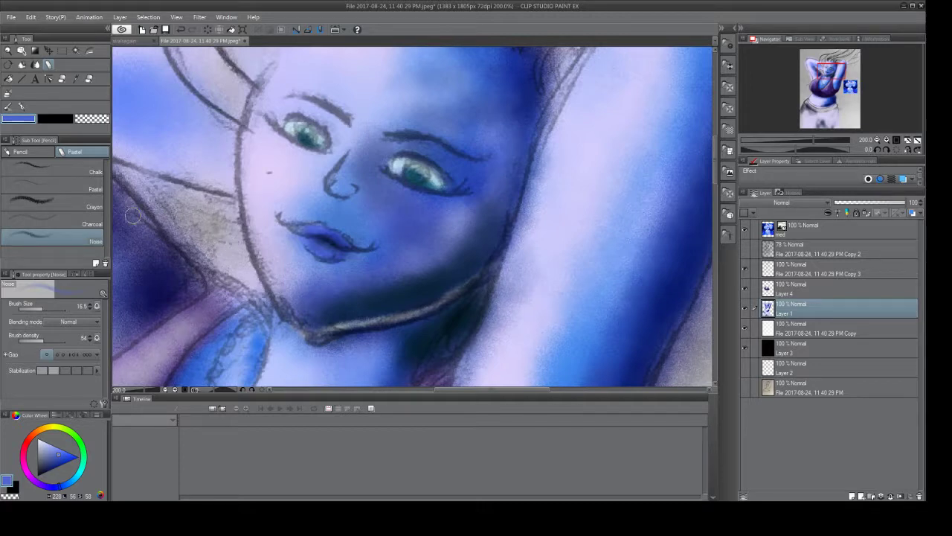
Shade the lips with progressively darker blues, ending with a dark navy.
{"action": "left_click_drag", "start_coordinate": [57, 458], "coordinate": [53, 460]}
{"action": "left_click_drag", "start_coordinate": [320, 242], "coordinate": [326, 245]}
{"action": "left_click", "coordinate": [49, 465]}
{"action": "mouse_move", "coordinate": [323, 254]}
{"action": "left_mouse_down"}
{"action": "mouse_move", "coordinate": [317, 243]}
{"action": "mouse_move", "coordinate": [340, 254]}
{"action": "left_mouse_up"}
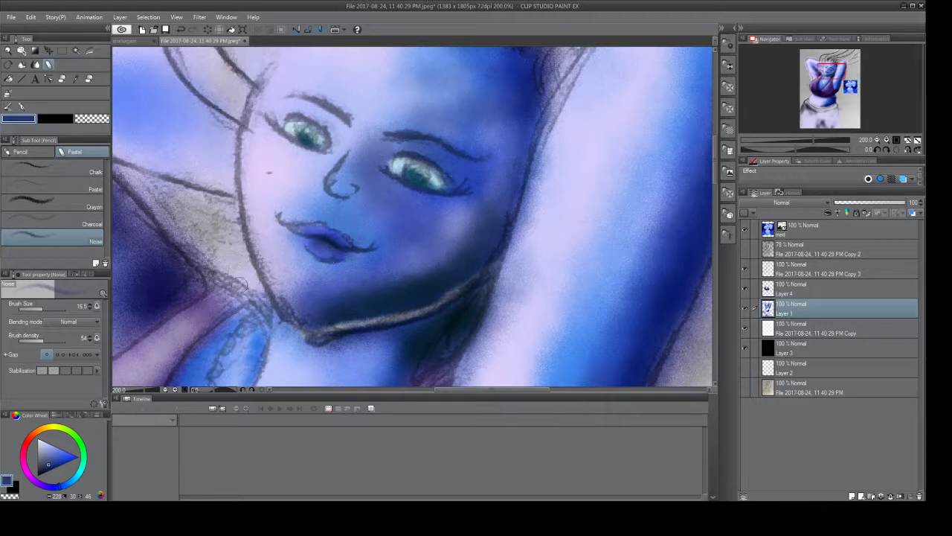
Try pale lavender highlights on the lips with the Noise pastel at brush size 5.9.
{"action": "left_click_drag", "start_coordinate": [35, 465], "coordinate": [45, 447]}
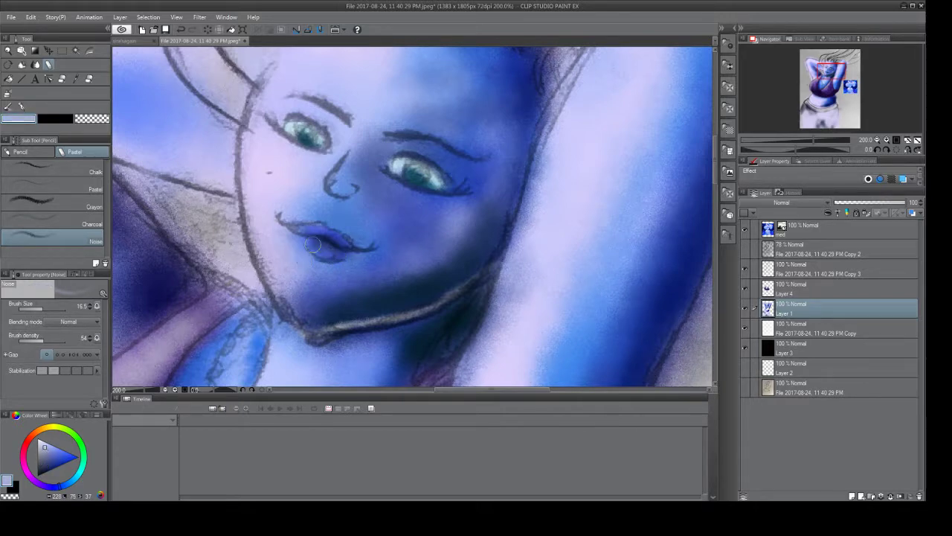
{"action": "left_click_drag", "start_coordinate": [43, 306], "coordinate": [36, 313]}
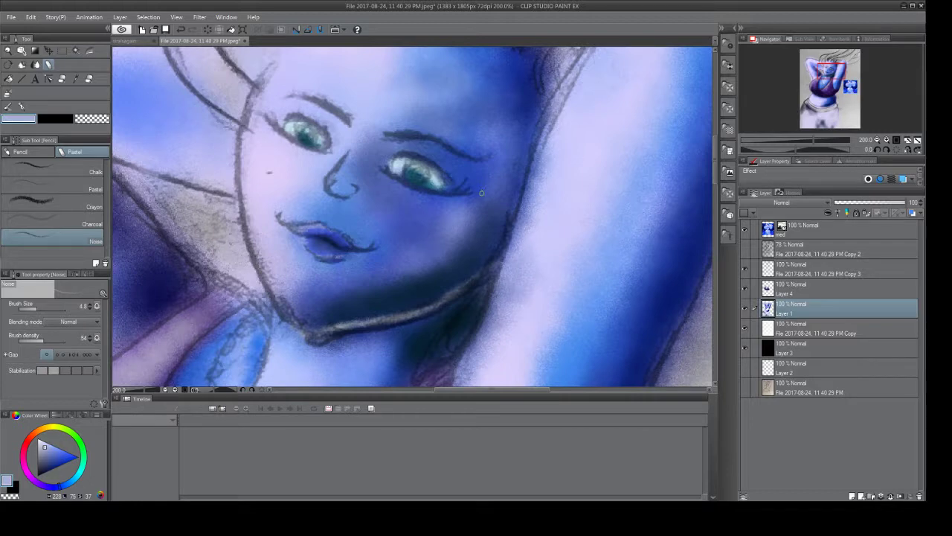
{"action": "left_click", "coordinate": [38, 312]}
{"action": "key", "text": "bracketright"}
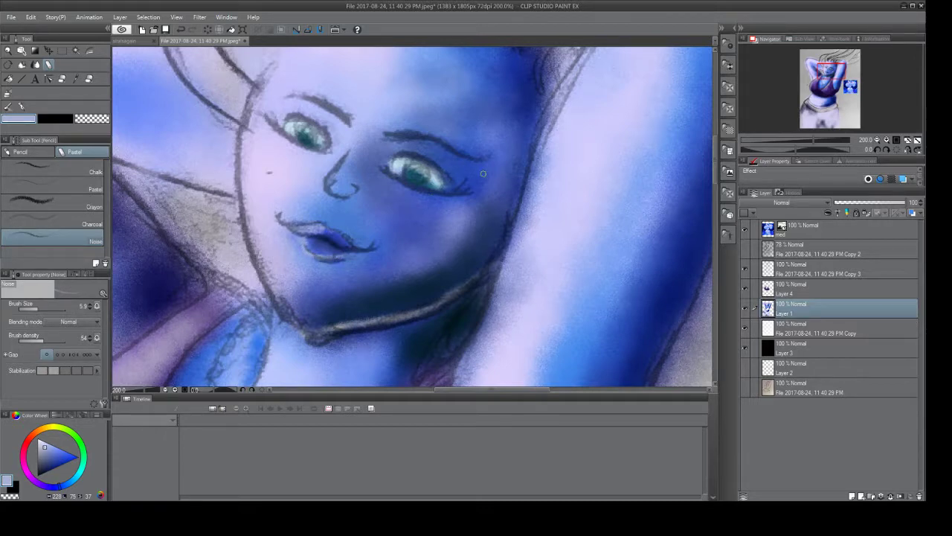
{"action": "left_click_drag", "start_coordinate": [849, 84], "coordinate": [832, 75]}
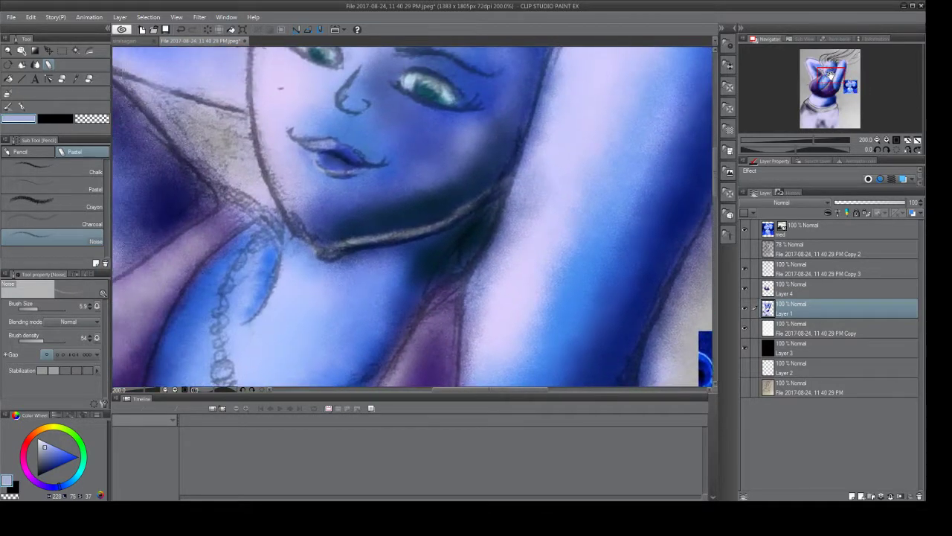
{"action": "key", "text": "ctrl+z"}
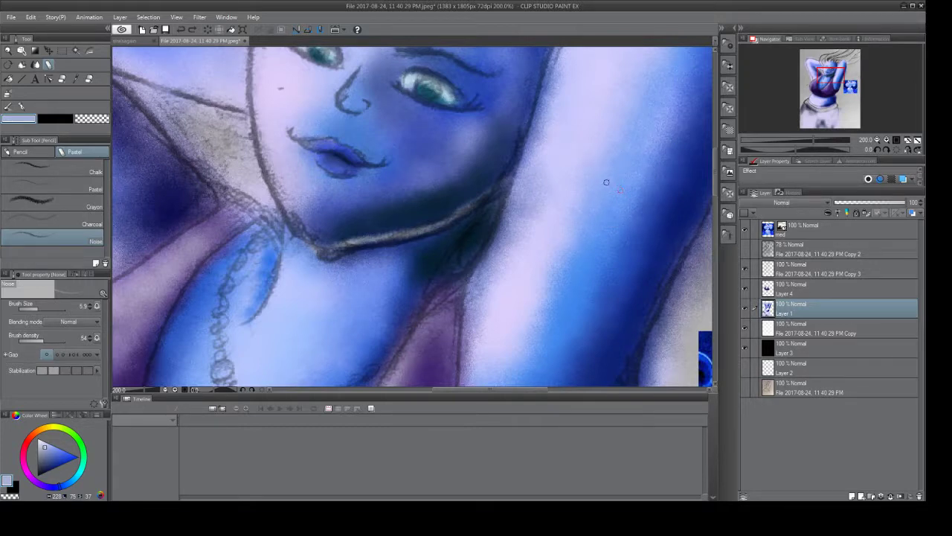
Cover the light line along the jaw with a dark greyish navy at brush size 20.2.
{"action": "left_click_drag", "start_coordinate": [835, 92], "coordinate": [828, 63]}
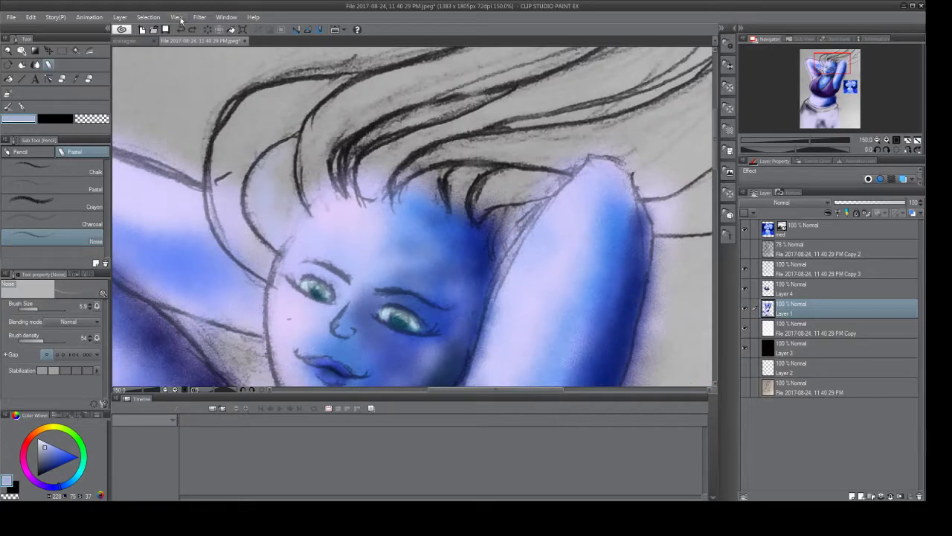
{"action": "key", "text": "ctrl+minus"}
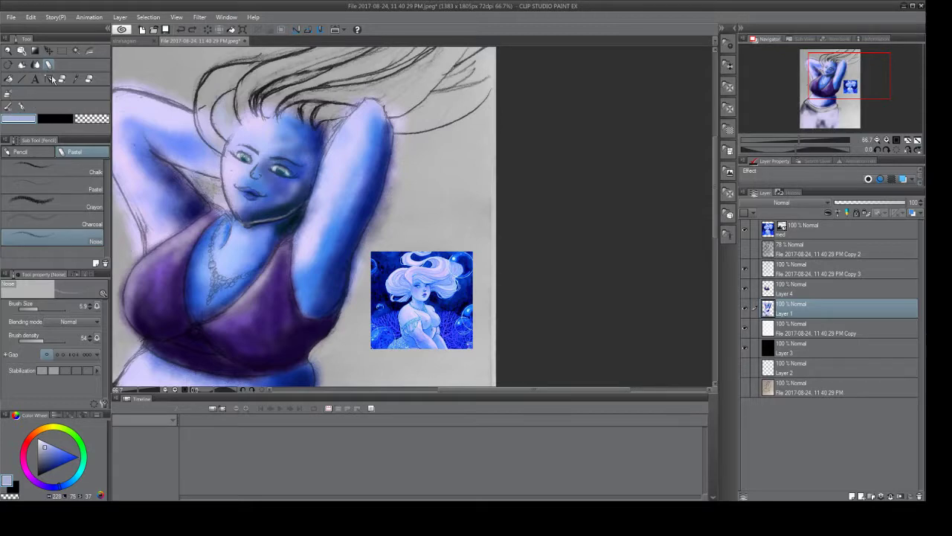
{"action": "left_click_drag", "start_coordinate": [54, 450], "coordinate": [42, 467]}
{"action": "left_click_drag", "start_coordinate": [36, 308], "coordinate": [46, 308]}
{"action": "key", "text": "ctrl+z"}
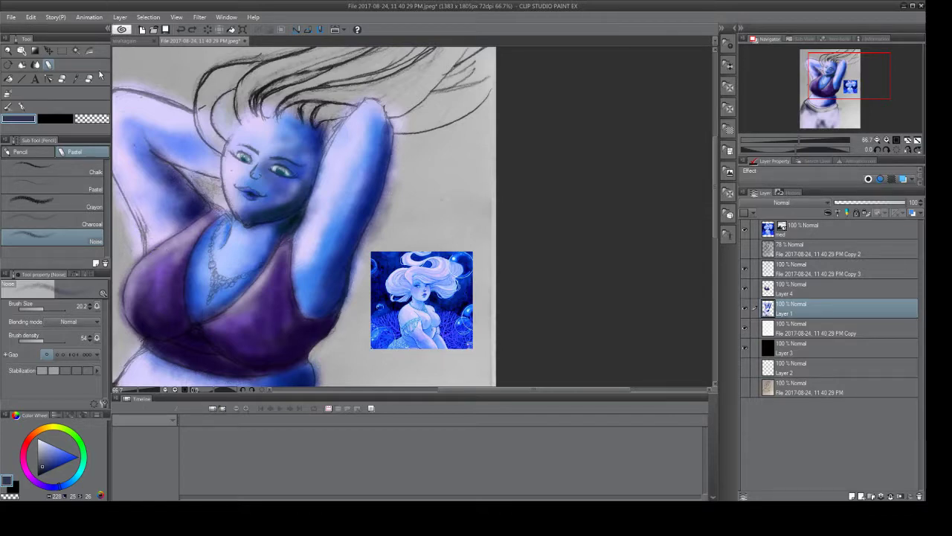
Move the reference picture up beside the woman's raised arm with the Move layer tool.
{"action": "left_click", "coordinate": [36, 64]}
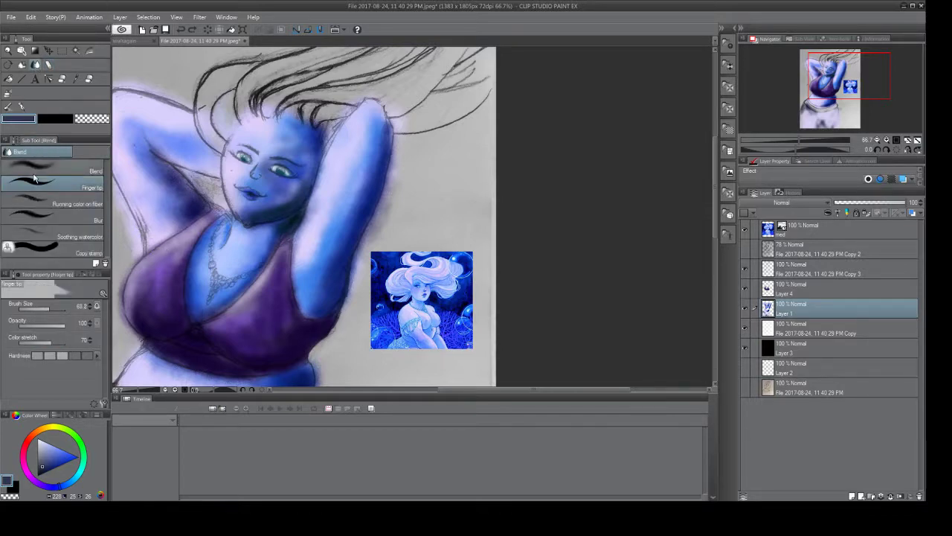
{"action": "left_click", "coordinate": [9, 106]}
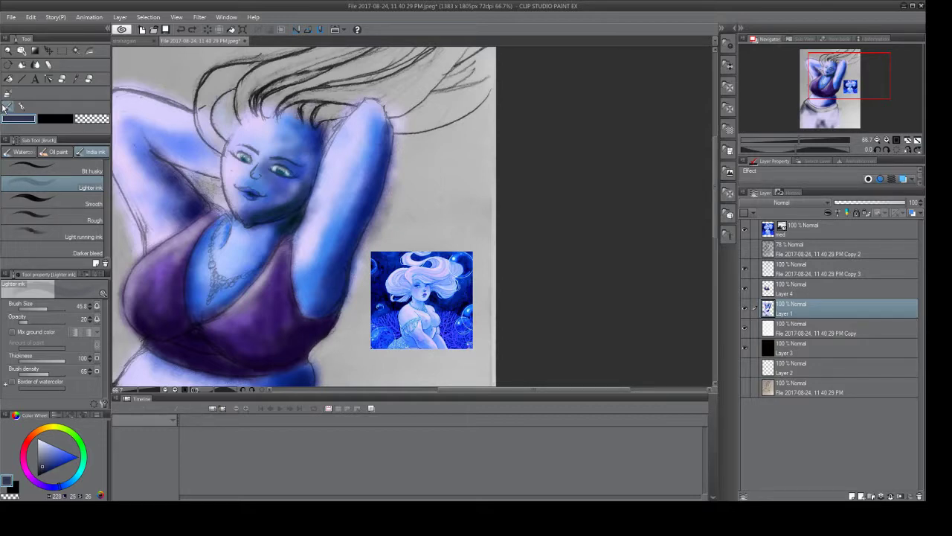
{"action": "left_click", "coordinate": [49, 51]}
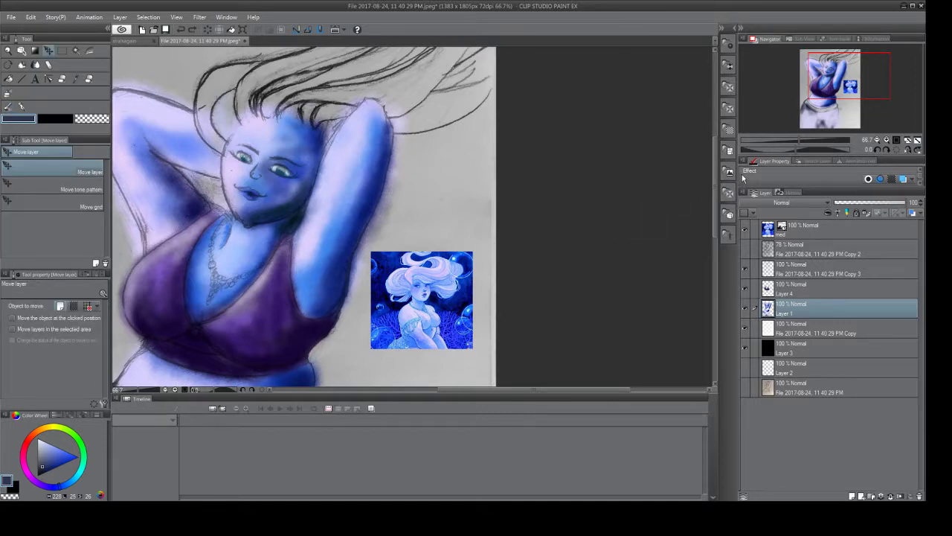
{"action": "left_click", "coordinate": [766, 227]}
{"action": "left_click_drag", "start_coordinate": [403, 304], "coordinate": [418, 234]}
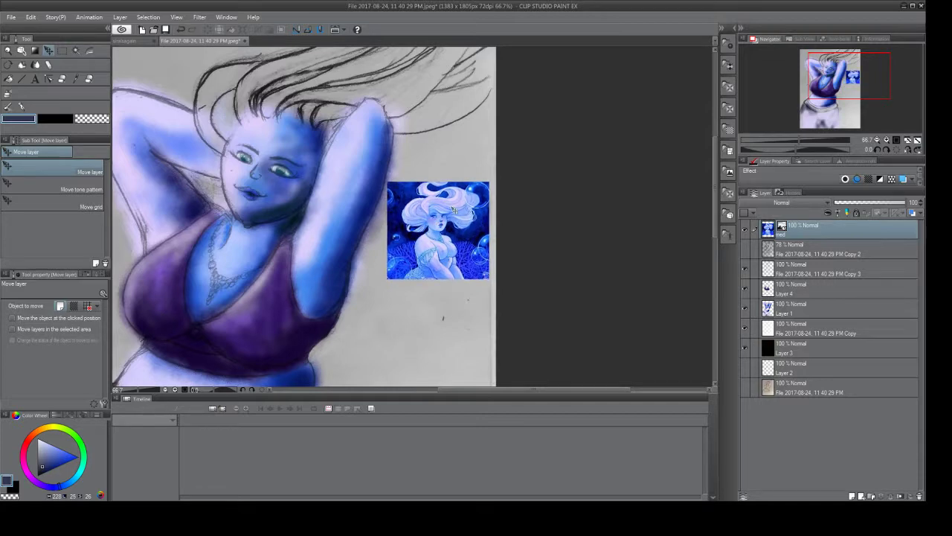
{"action": "mouse_move", "coordinate": [812, 71]}
{"action": "left_mouse_down"}
{"action": "mouse_move", "coordinate": [829, 66]}
{"action": "mouse_move", "coordinate": [816, 64]}
{"action": "left_mouse_up"}
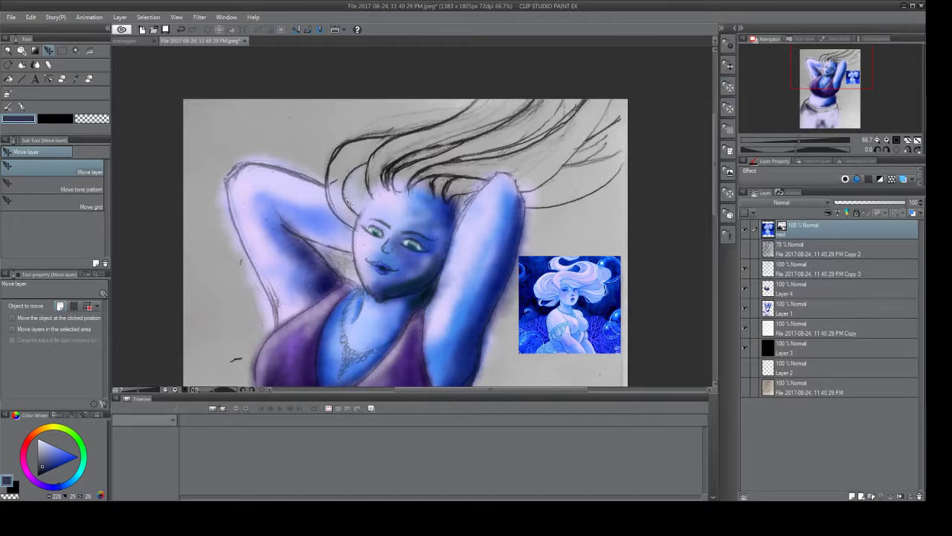
Sample pale lavender from the reference picture's hair and fill the woman's hair on Layer 1 with the Noise pastel at brush size 155.8.
{"action": "left_click", "coordinate": [76, 82]}
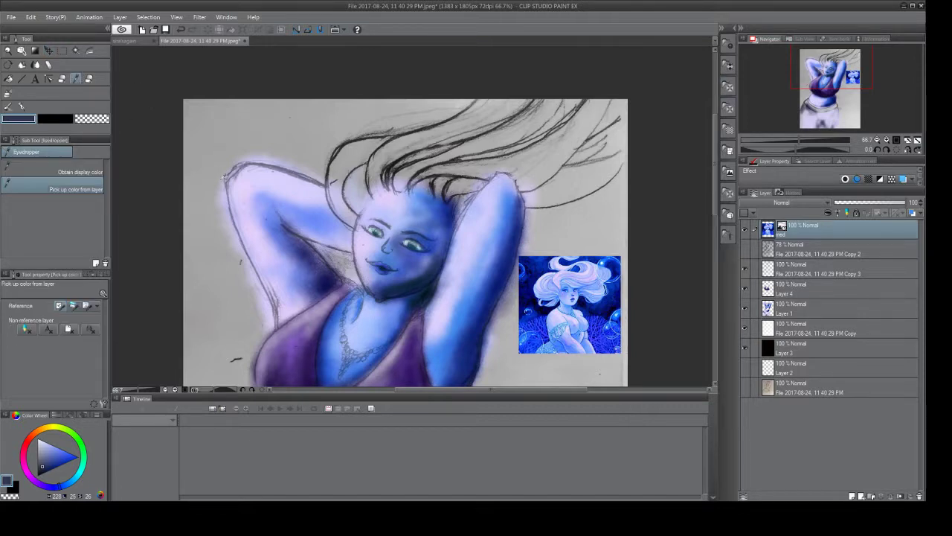
{"action": "left_click", "coordinate": [590, 274]}
{"action": "left_click", "coordinate": [48, 64]}
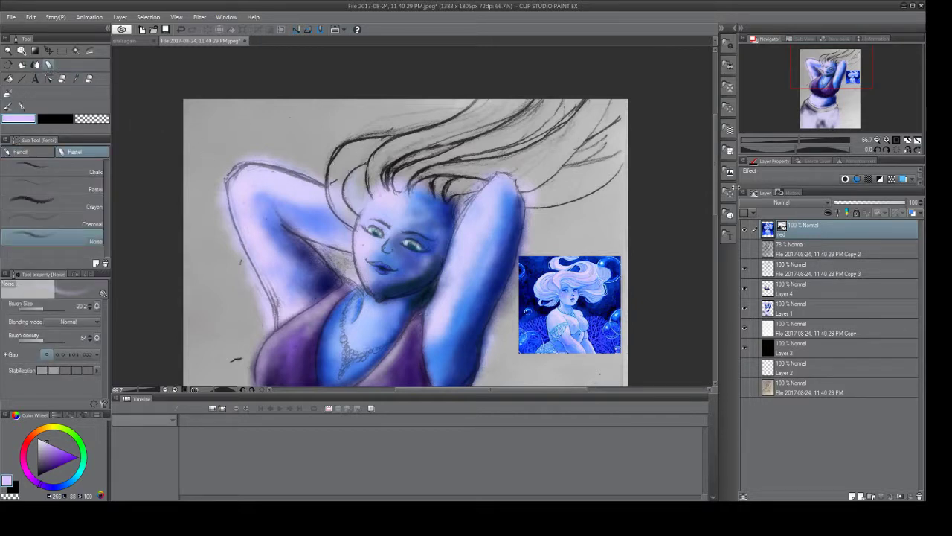
{"action": "left_click", "coordinate": [771, 289]}
{"action": "left_click", "coordinate": [771, 309]}
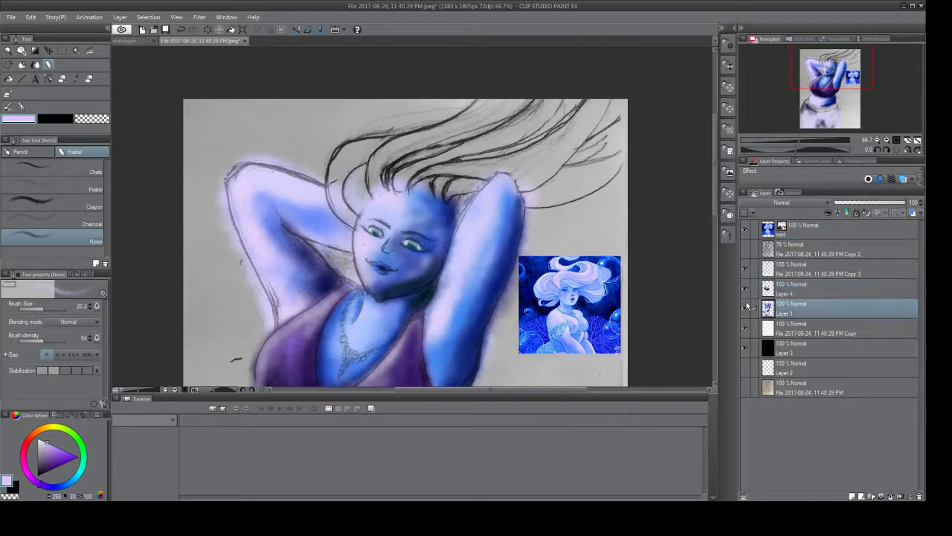
{"action": "left_click", "coordinate": [49, 304]}
{"action": "mouse_move", "coordinate": [469, 128]}
{"action": "left_mouse_down"}
{"action": "mouse_move", "coordinate": [510, 88]}
{"action": "mouse_move", "coordinate": [381, 160]}
{"action": "mouse_move", "coordinate": [391, 177]}
{"action": "mouse_move", "coordinate": [420, 171]}
{"action": "mouse_move", "coordinate": [513, 145]}
{"action": "mouse_move", "coordinate": [553, 115]}
{"action": "mouse_move", "coordinate": [521, 112]}
{"action": "mouse_move", "coordinate": [435, 153]}
{"action": "mouse_move", "coordinate": [416, 182]}
{"action": "mouse_move", "coordinate": [440, 187]}
{"action": "mouse_move", "coordinate": [525, 153]}
{"action": "mouse_move", "coordinate": [554, 152]}
{"action": "mouse_move", "coordinate": [540, 175]}
{"action": "mouse_move", "coordinate": [627, 121]}
{"action": "mouse_move", "coordinate": [587, 179]}
{"action": "mouse_move", "coordinate": [544, 194]}
{"action": "mouse_move", "coordinate": [625, 112]}
{"action": "mouse_move", "coordinate": [418, 130]}
{"action": "mouse_move", "coordinate": [469, 123]}
{"action": "mouse_move", "coordinate": [346, 171]}
{"action": "mouse_move", "coordinate": [350, 182]}
{"action": "mouse_move", "coordinate": [497, 158]}
{"action": "mouse_move", "coordinate": [465, 171]}
{"action": "mouse_move", "coordinate": [458, 194]}
{"action": "mouse_move", "coordinate": [464, 109]}
{"action": "left_mouse_up"}
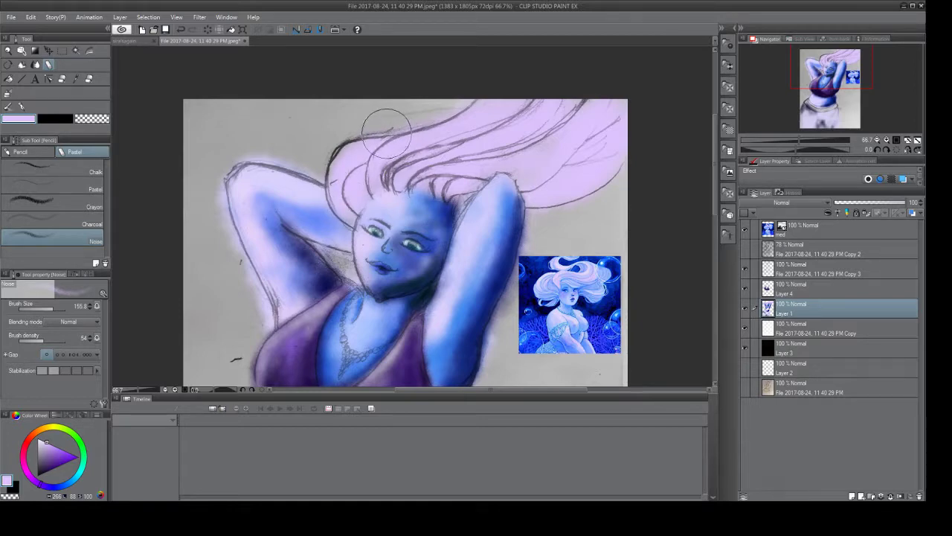
{"action": "left_click_drag", "start_coordinate": [376, 135], "coordinate": [351, 144]}
Sample a dark blue from the reference picture and paint shadows on the rightmost hair strands on Layer 1 at brush size 41.3.
{"action": "left_click", "coordinate": [76, 79]}
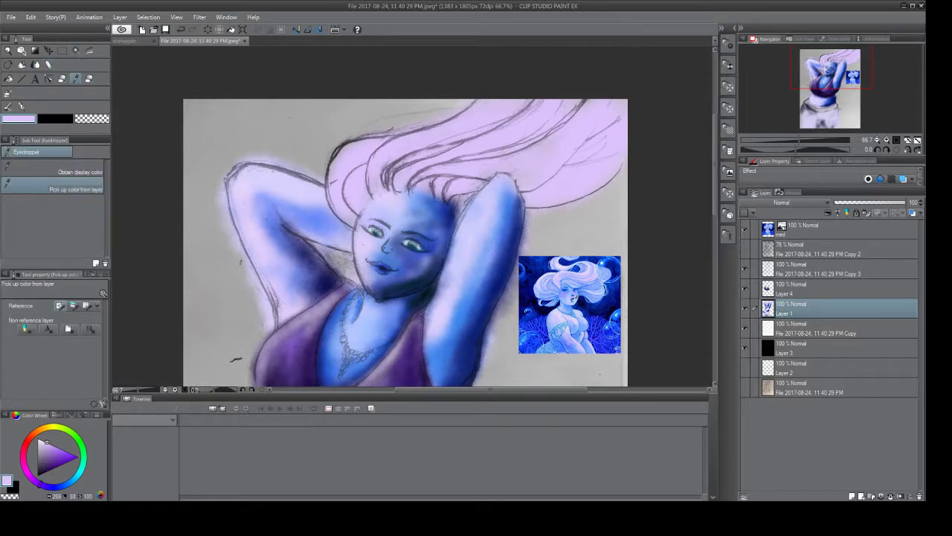
{"action": "key", "text": "c"}
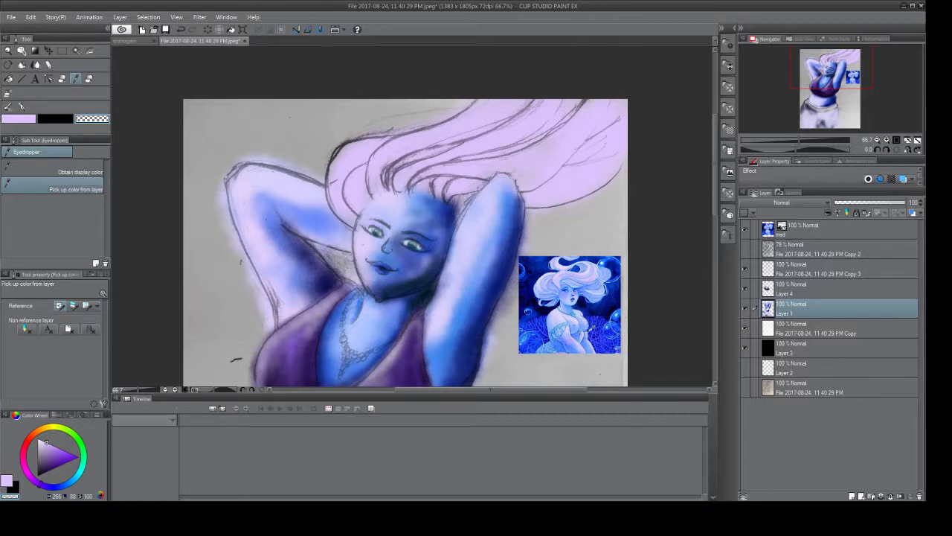
{"action": "left_click", "coordinate": [768, 230]}
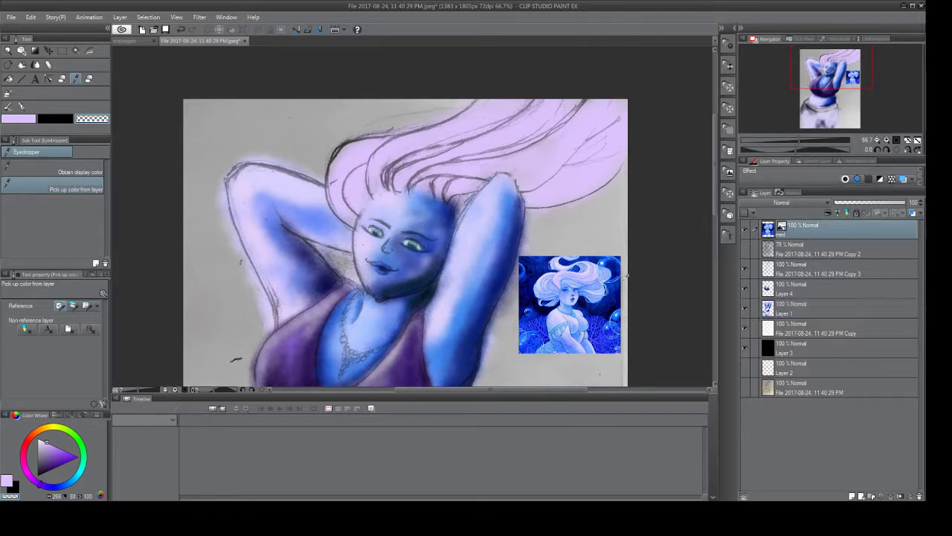
{"action": "left_click", "coordinate": [579, 332]}
{"action": "left_click", "coordinate": [583, 321]}
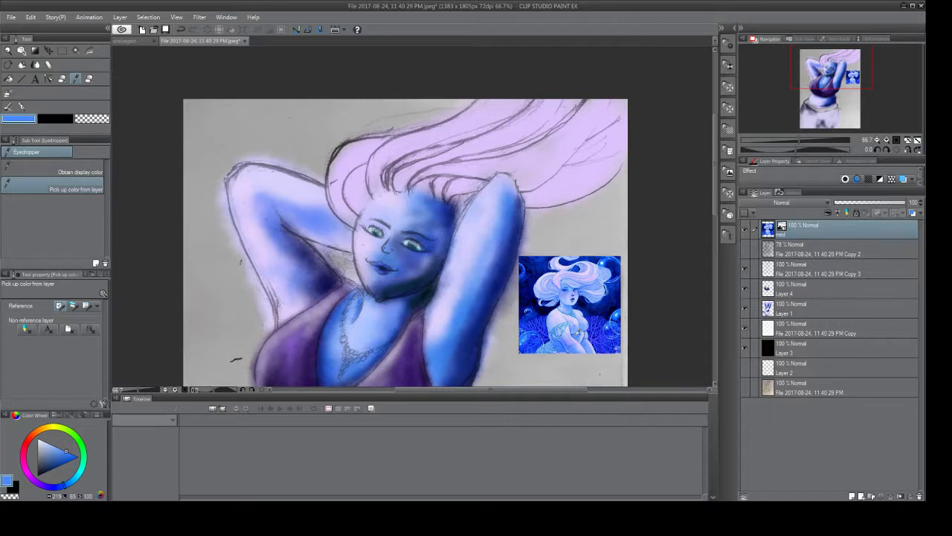
{"action": "left_click", "coordinate": [583, 322]}
{"action": "left_click", "coordinate": [583, 321]}
{"action": "left_click", "coordinate": [583, 322]}
{"action": "left_click", "coordinate": [575, 329]}
{"action": "left_click", "coordinate": [575, 329]}
{"action": "left_click", "coordinate": [574, 329]}
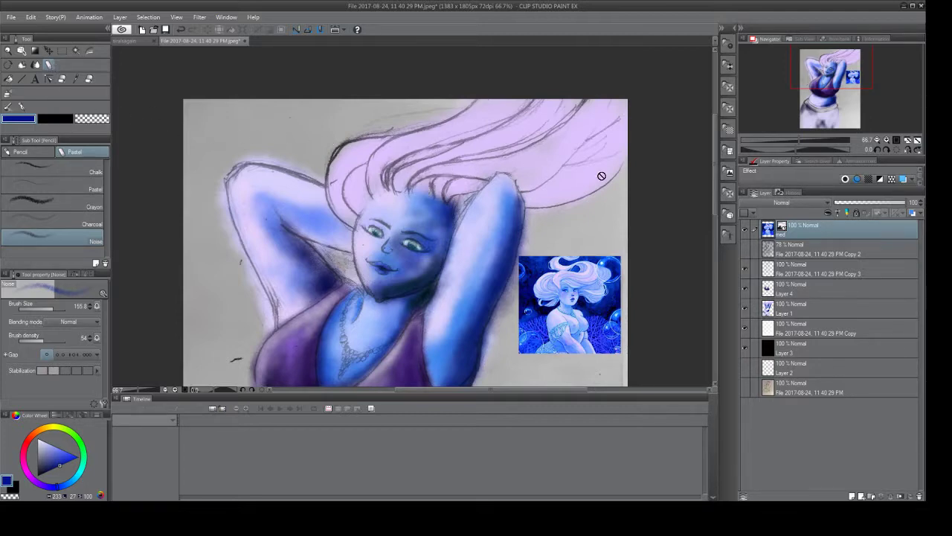
{"action": "left_click", "coordinate": [770, 312]}
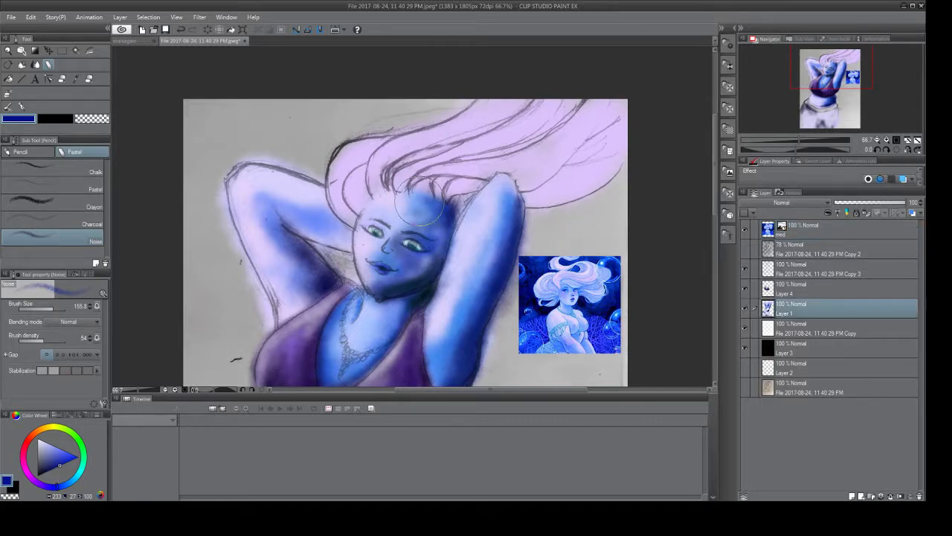
{"action": "left_click_drag", "start_coordinate": [43, 309], "coordinate": [47, 310]}
{"action": "mouse_move", "coordinate": [611, 182]}
{"action": "left_mouse_down"}
{"action": "mouse_move", "coordinate": [590, 193]}
{"action": "mouse_move", "coordinate": [619, 165]}
{"action": "mouse_move", "coordinate": [552, 203]}
{"action": "mouse_move", "coordinate": [574, 200]}
{"action": "mouse_move", "coordinate": [533, 198]}
{"action": "mouse_move", "coordinate": [532, 206]}
{"action": "mouse_move", "coordinate": [602, 163]}
{"action": "left_mouse_up"}
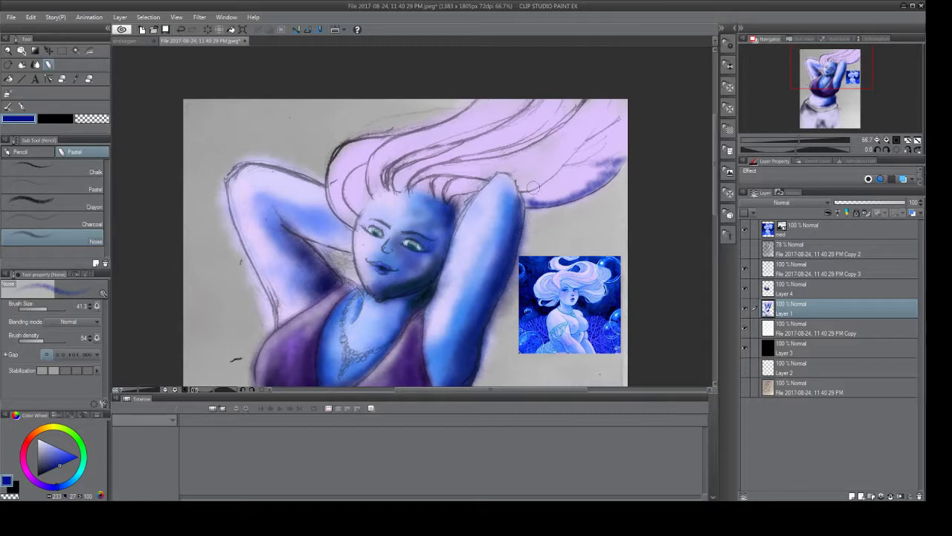
{"action": "mouse_move", "coordinate": [535, 182]}
{"action": "left_mouse_down"}
{"action": "mouse_move", "coordinate": [600, 113]}
{"action": "mouse_move", "coordinate": [544, 180]}
{"action": "mouse_move", "coordinate": [566, 154]}
{"action": "mouse_move", "coordinate": [517, 183]}
{"action": "mouse_move", "coordinate": [531, 185]}
{"action": "mouse_move", "coordinate": [580, 140]}
{"action": "mouse_move", "coordinate": [548, 171]}
{"action": "mouse_move", "coordinate": [609, 97]}
{"action": "mouse_move", "coordinate": [581, 139]}
{"action": "mouse_move", "coordinate": [583, 131]}
{"action": "mouse_move", "coordinate": [536, 175]}
{"action": "mouse_move", "coordinate": [586, 117]}
{"action": "left_mouse_up"}
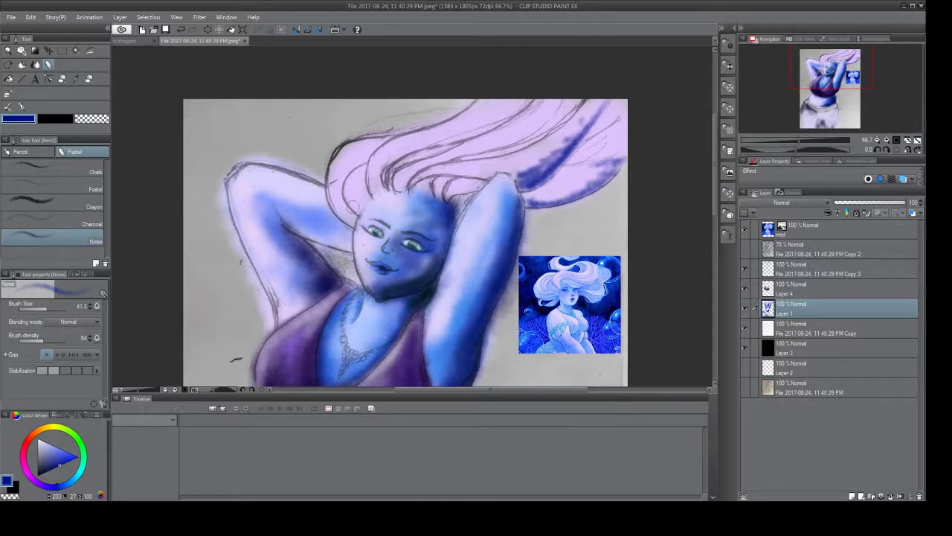
Extend the dark blue shading along the remaining hair strands with the Noise pastel at brush size 93.5.
{"action": "left_click_drag", "start_coordinate": [48, 307], "coordinate": [51, 307]}
{"action": "mouse_move", "coordinate": [516, 96]}
{"action": "left_mouse_down"}
{"action": "mouse_move", "coordinate": [487, 119]}
{"action": "mouse_move", "coordinate": [388, 152]}
{"action": "left_mouse_up"}
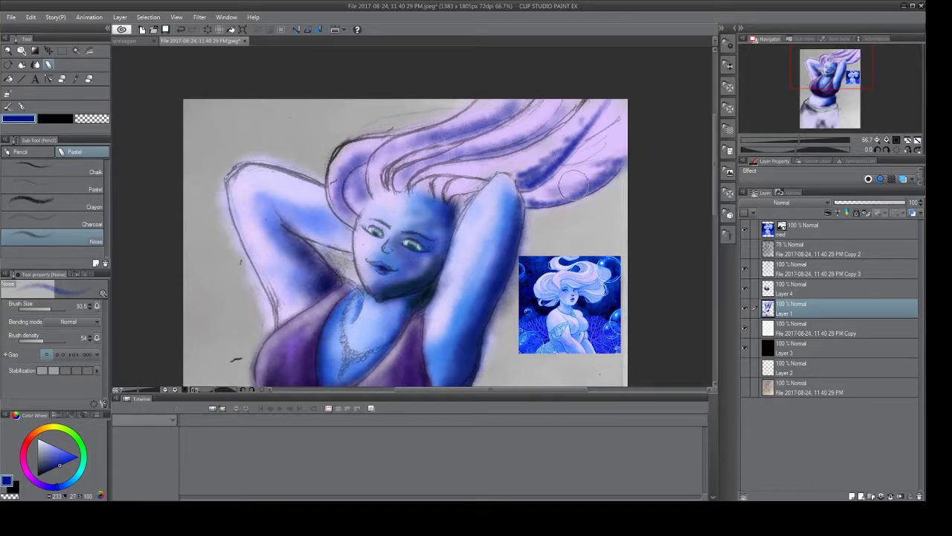
{"action": "left_click_drag", "start_coordinate": [461, 193], "coordinate": [444, 199]}
{"action": "mouse_move", "coordinate": [559, 166]}
{"action": "left_mouse_down"}
{"action": "mouse_move", "coordinate": [590, 156]}
{"action": "mouse_move", "coordinate": [579, 164]}
{"action": "mouse_move", "coordinate": [618, 143]}
{"action": "mouse_move", "coordinate": [611, 127]}
{"action": "mouse_move", "coordinate": [570, 161]}
{"action": "mouse_move", "coordinate": [614, 117]}
{"action": "mouse_move", "coordinate": [625, 141]}
{"action": "left_mouse_up"}
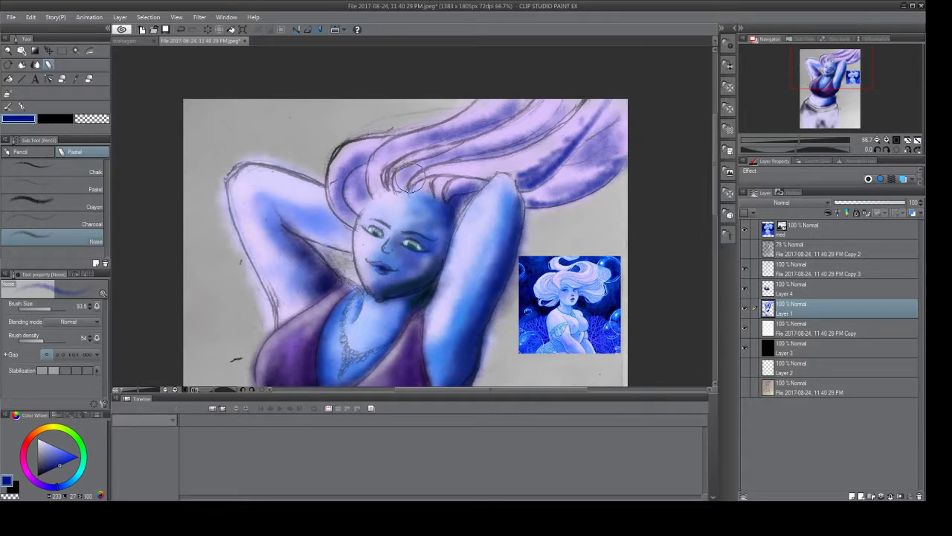
Sample a light blue from the reference picture's hair and paint it over the hair strands on Layer 1 with the Noise pastel.
{"action": "left_click", "coordinate": [81, 80]}
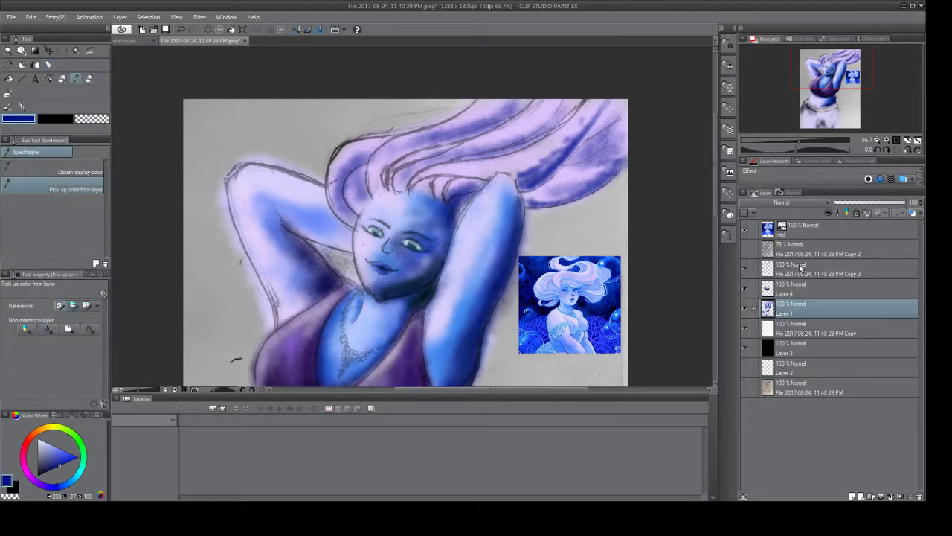
{"action": "left_click", "coordinate": [770, 231]}
{"action": "left_click", "coordinate": [593, 275]}
{"action": "left_click", "coordinate": [593, 276]}
{"action": "left_click", "coordinate": [592, 275]}
{"action": "left_click", "coordinate": [593, 275]}
{"action": "left_click", "coordinate": [593, 276]}
{"action": "left_click", "coordinate": [592, 275]}
{"action": "left_click", "coordinate": [593, 275]}
{"action": "left_click", "coordinate": [593, 276]}
{"action": "left_click", "coordinate": [593, 275]}
{"action": "left_click", "coordinate": [593, 276]}
{"action": "left_click", "coordinate": [592, 275]}
{"action": "left_click", "coordinate": [593, 276]}
{"action": "left_click", "coordinate": [593, 276]}
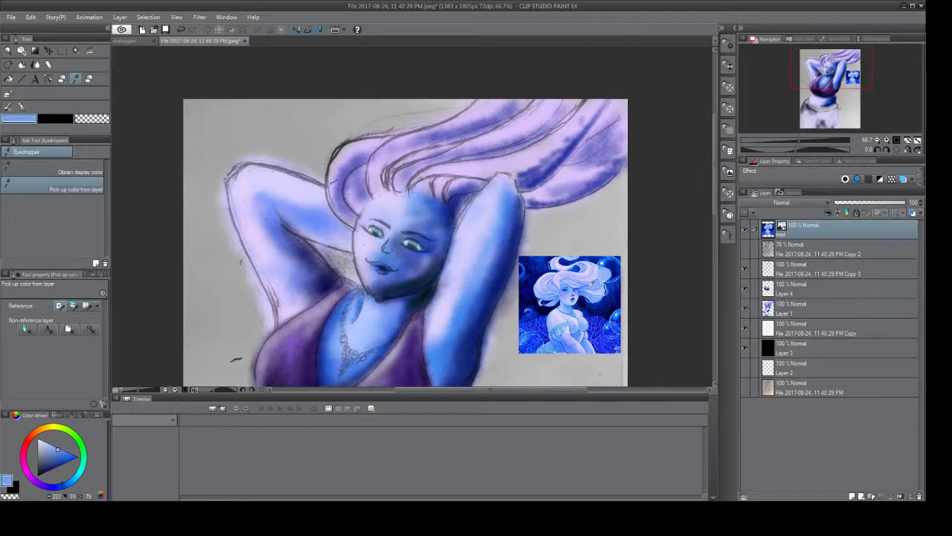
{"action": "left_click", "coordinate": [593, 276]}
{"action": "left_click", "coordinate": [588, 268]}
{"action": "left_click", "coordinate": [588, 268]}
{"action": "left_click", "coordinate": [593, 275]}
{"action": "left_click", "coordinate": [593, 275]}
{"action": "left_click", "coordinate": [593, 276]}
{"action": "left_click", "coordinate": [49, 66]}
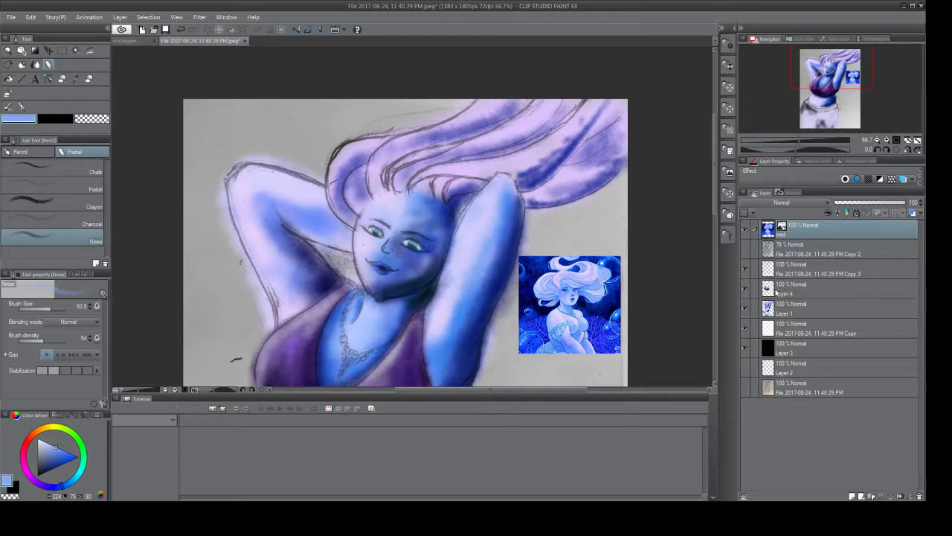
{"action": "left_click", "coordinate": [768, 313]}
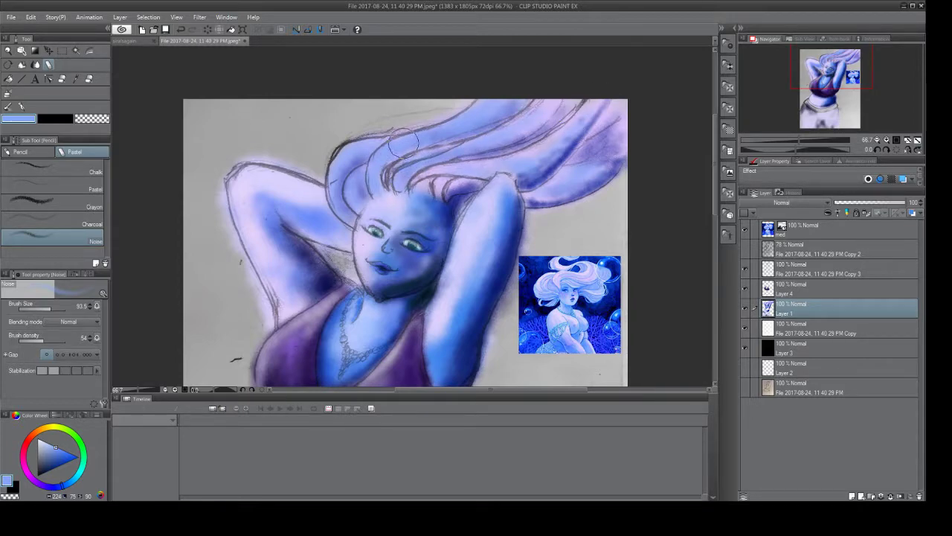
Sample a periwinkle blue from the reference picture's hair and cover the whole hair on Layer 1 with the Noise pastel.
{"action": "left_click", "coordinate": [769, 231]}
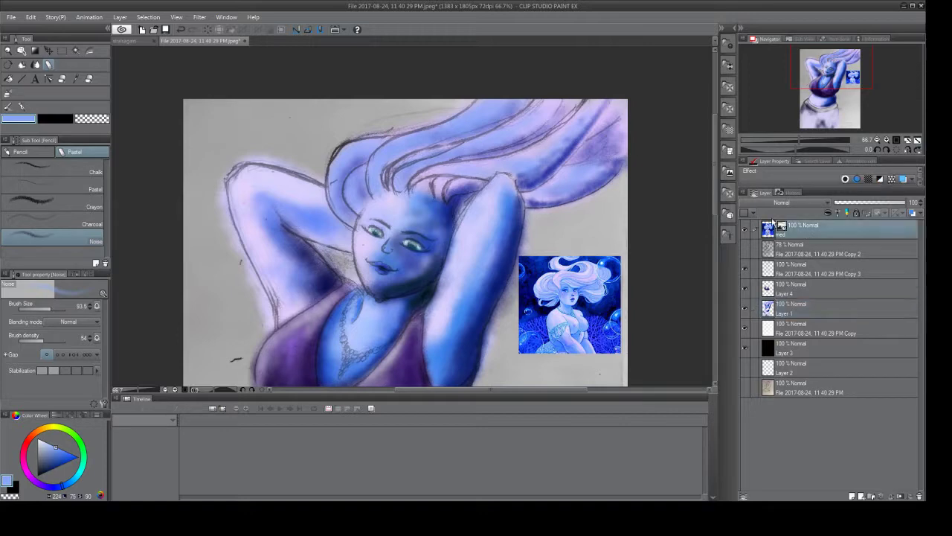
{"action": "key", "text": "i"}
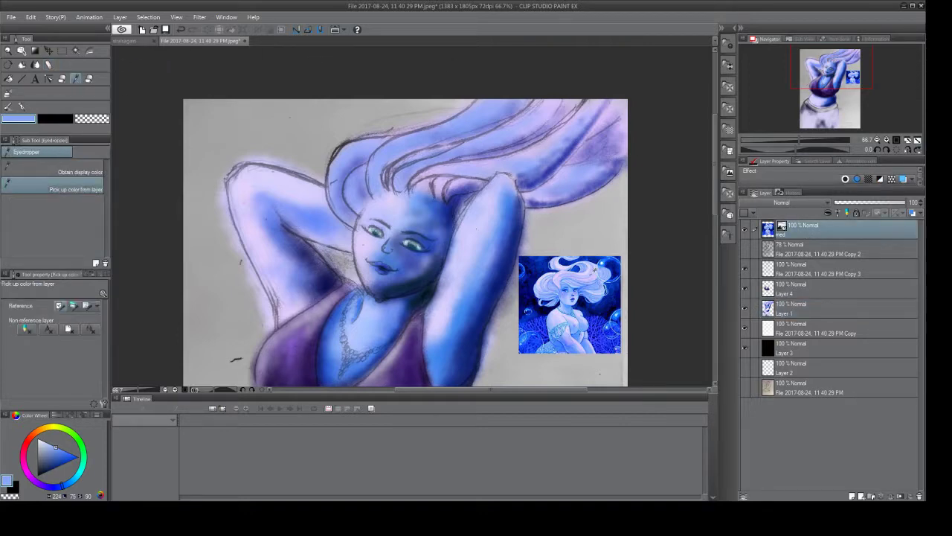
{"action": "left_click", "coordinate": [561, 280]}
{"action": "left_click", "coordinate": [579, 281]}
{"action": "left_click", "coordinate": [590, 282]}
{"action": "left_click", "coordinate": [600, 284]}
{"action": "left_click", "coordinate": [597, 281]}
{"action": "left_click", "coordinate": [597, 281]}
{"action": "left_click", "coordinate": [597, 281]}
{"action": "left_click", "coordinate": [597, 281]}
{"action": "left_click", "coordinate": [597, 281]}
{"action": "left_click", "coordinate": [597, 282]}
{"action": "left_click", "coordinate": [598, 281]}
{"action": "left_click", "coordinate": [597, 281]}
{"action": "left_click", "coordinate": [598, 281]}
{"action": "left_click", "coordinate": [599, 281]}
{"action": "left_click", "coordinate": [49, 64]}
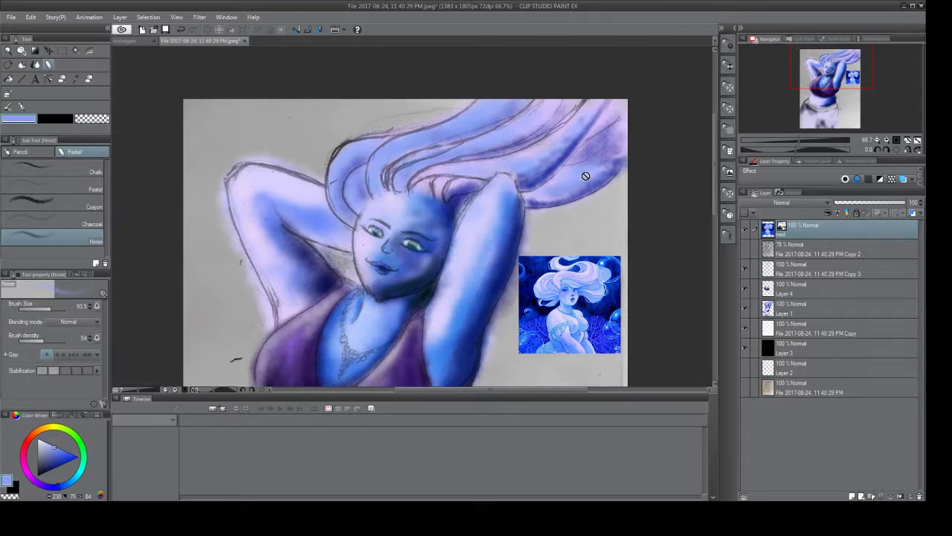
{"action": "left_click", "coordinate": [767, 311]}
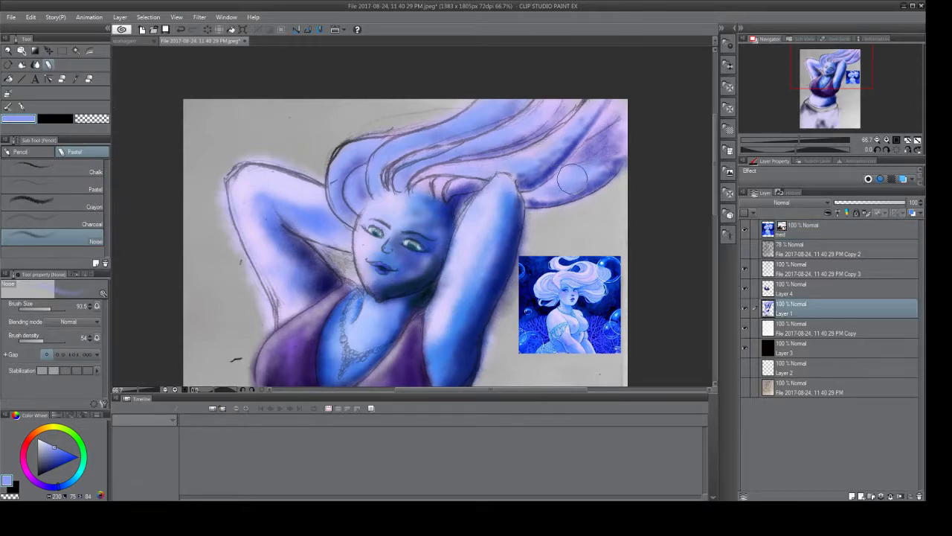
{"action": "mouse_move", "coordinate": [573, 173]}
{"action": "left_mouse_down"}
{"action": "mouse_move", "coordinate": [600, 174]}
{"action": "mouse_move", "coordinate": [524, 198]}
{"action": "mouse_move", "coordinate": [568, 196]}
{"action": "mouse_move", "coordinate": [628, 119]}
{"action": "mouse_move", "coordinate": [576, 112]}
{"action": "mouse_move", "coordinate": [512, 156]}
{"action": "mouse_move", "coordinate": [541, 151]}
{"action": "mouse_move", "coordinate": [415, 175]}
{"action": "mouse_move", "coordinate": [433, 195]}
{"action": "mouse_move", "coordinate": [480, 182]}
{"action": "mouse_move", "coordinate": [429, 186]}
{"action": "mouse_move", "coordinate": [447, 128]}
{"action": "mouse_move", "coordinate": [496, 110]}
{"action": "mouse_move", "coordinate": [497, 97]}
{"action": "mouse_move", "coordinate": [376, 152]}
{"action": "mouse_move", "coordinate": [432, 140]}
{"action": "mouse_move", "coordinate": [380, 167]}
{"action": "mouse_move", "coordinate": [382, 153]}
{"action": "mouse_move", "coordinate": [388, 189]}
{"action": "mouse_move", "coordinate": [352, 201]}
{"action": "mouse_move", "coordinate": [357, 152]}
{"action": "mouse_move", "coordinate": [330, 179]}
{"action": "mouse_move", "coordinate": [340, 182]}
{"action": "mouse_move", "coordinate": [347, 221]}
{"action": "mouse_move", "coordinate": [347, 153]}
{"action": "mouse_move", "coordinate": [359, 141]}
{"action": "mouse_move", "coordinate": [360, 154]}
{"action": "mouse_move", "coordinate": [406, 149]}
{"action": "mouse_move", "coordinate": [378, 138]}
{"action": "mouse_move", "coordinate": [339, 157]}
{"action": "mouse_move", "coordinate": [344, 212]}
{"action": "left_mouse_up"}
{"action": "mouse_move", "coordinate": [499, 127]}
{"action": "left_mouse_down"}
{"action": "mouse_move", "coordinate": [591, 125]}
{"action": "mouse_move", "coordinate": [606, 102]}
{"action": "mouse_move", "coordinate": [590, 106]}
{"action": "mouse_move", "coordinate": [596, 98]}
{"action": "mouse_move", "coordinate": [554, 148]}
{"action": "mouse_move", "coordinate": [571, 120]}
{"action": "mouse_move", "coordinate": [504, 178]}
{"action": "mouse_move", "coordinate": [533, 173]}
{"action": "mouse_move", "coordinate": [591, 116]}
{"action": "mouse_move", "coordinate": [537, 171]}
{"action": "mouse_move", "coordinate": [604, 101]}
{"action": "mouse_move", "coordinate": [533, 180]}
{"action": "mouse_move", "coordinate": [568, 149]}
{"action": "mouse_move", "coordinate": [518, 179]}
{"action": "mouse_move", "coordinate": [480, 166]}
{"action": "mouse_move", "coordinate": [426, 177]}
{"action": "mouse_move", "coordinate": [437, 160]}
{"action": "mouse_move", "coordinate": [441, 199]}
{"action": "mouse_move", "coordinate": [479, 146]}
{"action": "mouse_move", "coordinate": [539, 117]}
{"action": "mouse_move", "coordinate": [504, 118]}
{"action": "mouse_move", "coordinate": [511, 142]}
{"action": "mouse_move", "coordinate": [566, 120]}
{"action": "mouse_move", "coordinate": [497, 150]}
{"action": "mouse_move", "coordinate": [559, 118]}
{"action": "mouse_move", "coordinate": [428, 153]}
{"action": "mouse_move", "coordinate": [439, 149]}
{"action": "mouse_move", "coordinate": [389, 186]}
{"action": "mouse_move", "coordinate": [394, 193]}
{"action": "mouse_move", "coordinate": [404, 177]}
{"action": "mouse_move", "coordinate": [497, 161]}
{"action": "mouse_move", "coordinate": [573, 131]}
{"action": "mouse_move", "coordinate": [541, 144]}
{"action": "mouse_move", "coordinate": [610, 97]}
{"action": "mouse_move", "coordinate": [606, 120]}
{"action": "mouse_move", "coordinate": [565, 155]}
{"action": "mouse_move", "coordinate": [605, 166]}
{"action": "mouse_move", "coordinate": [516, 196]}
{"action": "mouse_move", "coordinate": [536, 177]}
{"action": "mouse_move", "coordinate": [618, 160]}
{"action": "left_mouse_up"}
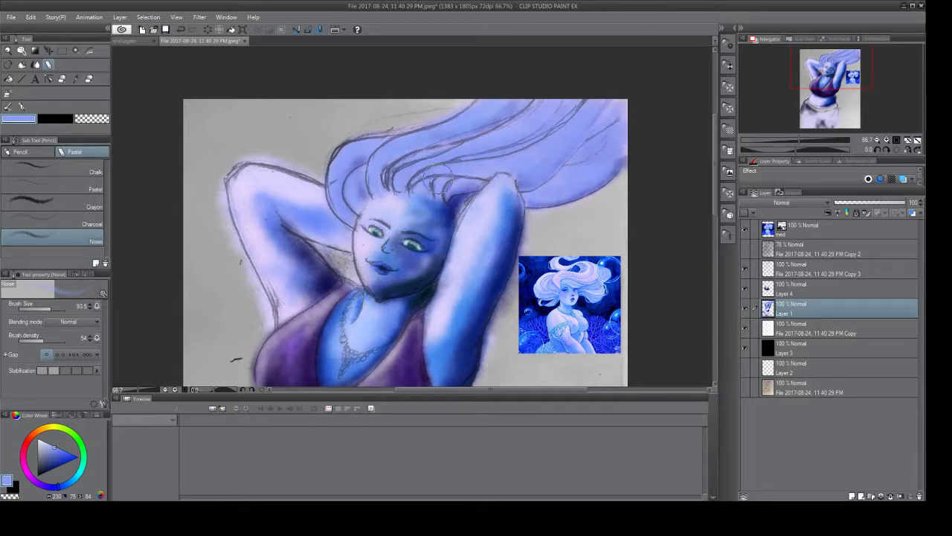
Sample a saturated medium blue from the reference picture and shade the hair strands on Layer 1 with the Noise pastel at brush size 93.5.
{"action": "key", "text": "i"}
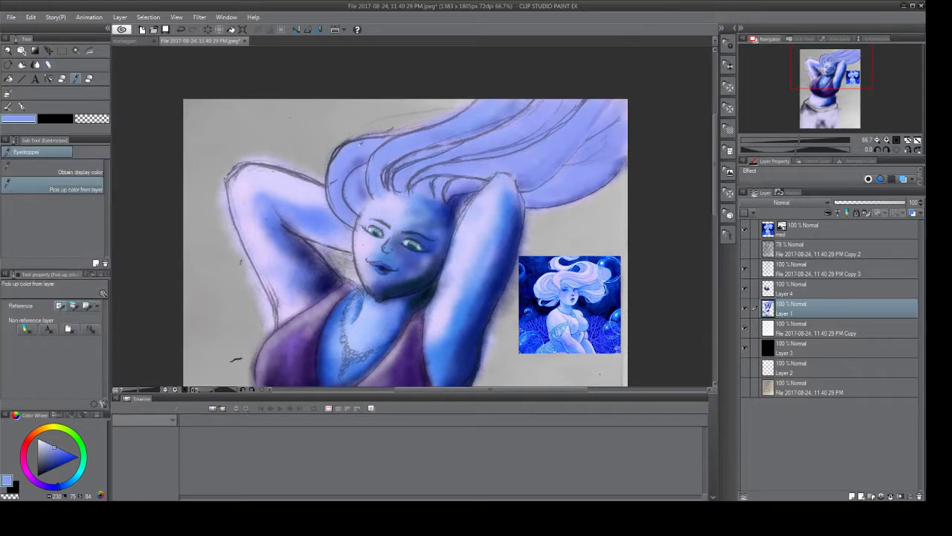
{"action": "left_click", "coordinate": [770, 233]}
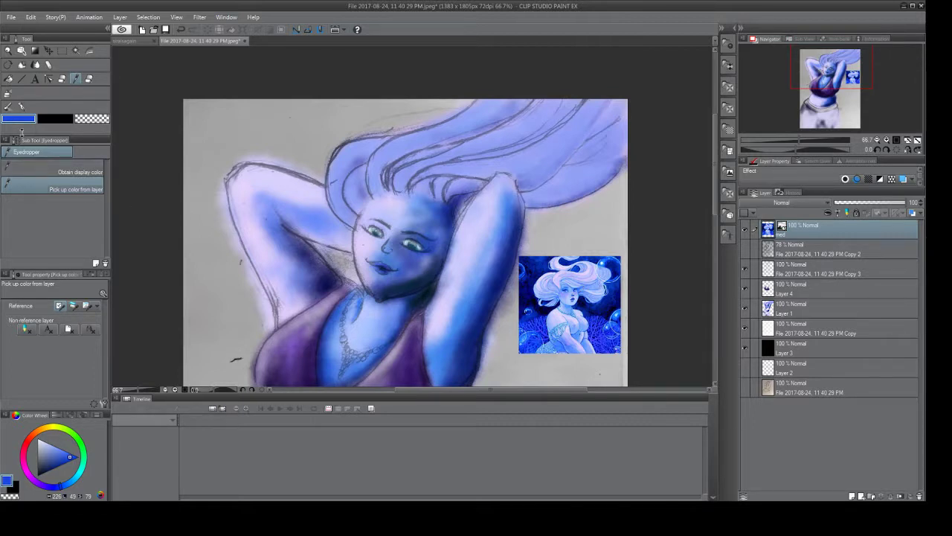
{"action": "left_click", "coordinate": [50, 66]}
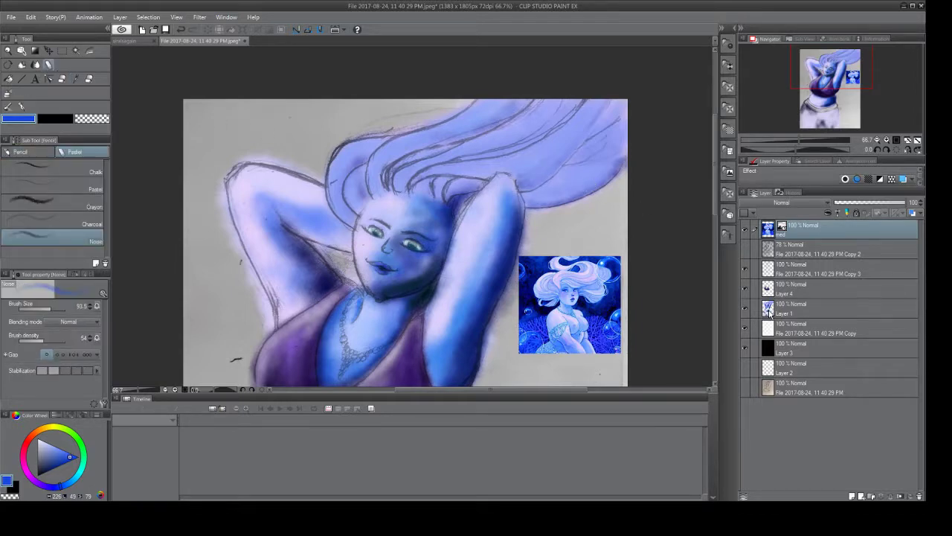
{"action": "left_click", "coordinate": [769, 311]}
{"action": "mouse_move", "coordinate": [553, 192]}
{"action": "left_mouse_down"}
{"action": "mouse_move", "coordinate": [593, 117]}
{"action": "mouse_move", "coordinate": [527, 181]}
{"action": "mouse_move", "coordinate": [532, 166]}
{"action": "mouse_move", "coordinate": [595, 151]}
{"action": "mouse_move", "coordinate": [581, 161]}
{"action": "mouse_move", "coordinate": [621, 130]}
{"action": "mouse_move", "coordinate": [596, 154]}
{"action": "mouse_move", "coordinate": [607, 152]}
{"action": "mouse_move", "coordinate": [585, 144]}
{"action": "mouse_move", "coordinate": [588, 151]}
{"action": "mouse_move", "coordinate": [618, 141]}
{"action": "mouse_move", "coordinate": [606, 116]}
{"action": "left_mouse_up"}
{"action": "mouse_move", "coordinate": [432, 199]}
{"action": "left_mouse_down"}
{"action": "mouse_move", "coordinate": [469, 180]}
{"action": "mouse_move", "coordinate": [441, 205]}
{"action": "mouse_move", "coordinate": [417, 200]}
{"action": "mouse_move", "coordinate": [424, 177]}
{"action": "mouse_move", "coordinate": [428, 195]}
{"action": "mouse_move", "coordinate": [440, 193]}
{"action": "mouse_move", "coordinate": [442, 182]}
{"action": "mouse_move", "coordinate": [424, 182]}
{"action": "mouse_move", "coordinate": [432, 169]}
{"action": "mouse_move", "coordinate": [399, 193]}
{"action": "mouse_move", "coordinate": [436, 160]}
{"action": "mouse_move", "coordinate": [394, 185]}
{"action": "mouse_move", "coordinate": [550, 130]}
{"action": "mouse_move", "coordinate": [478, 154]}
{"action": "mouse_move", "coordinate": [576, 115]}
{"action": "mouse_move", "coordinate": [579, 104]}
{"action": "mouse_move", "coordinate": [498, 151]}
{"action": "mouse_move", "coordinate": [435, 154]}
{"action": "mouse_move", "coordinate": [445, 158]}
{"action": "mouse_move", "coordinate": [408, 172]}
{"action": "mouse_move", "coordinate": [417, 164]}
{"action": "mouse_move", "coordinate": [389, 200]}
{"action": "mouse_move", "coordinate": [355, 204]}
{"action": "mouse_move", "coordinate": [367, 203]}
{"action": "mouse_move", "coordinate": [354, 178]}
{"action": "mouse_move", "coordinate": [363, 195]}
{"action": "mouse_move", "coordinate": [366, 162]}
{"action": "mouse_move", "coordinate": [353, 205]}
{"action": "mouse_move", "coordinate": [365, 156]}
{"action": "mouse_move", "coordinate": [345, 190]}
{"action": "mouse_move", "coordinate": [349, 168]}
{"action": "mouse_move", "coordinate": [354, 197]}
{"action": "mouse_move", "coordinate": [345, 178]}
{"action": "mouse_move", "coordinate": [363, 205]}
{"action": "mouse_move", "coordinate": [357, 212]}
{"action": "mouse_move", "coordinate": [359, 157]}
{"action": "left_mouse_up"}
{"action": "mouse_move", "coordinate": [350, 218]}
{"action": "left_mouse_down"}
{"action": "mouse_move", "coordinate": [404, 200]}
{"action": "mouse_move", "coordinate": [373, 180]}
{"action": "mouse_move", "coordinate": [348, 186]}
{"action": "left_mouse_up"}
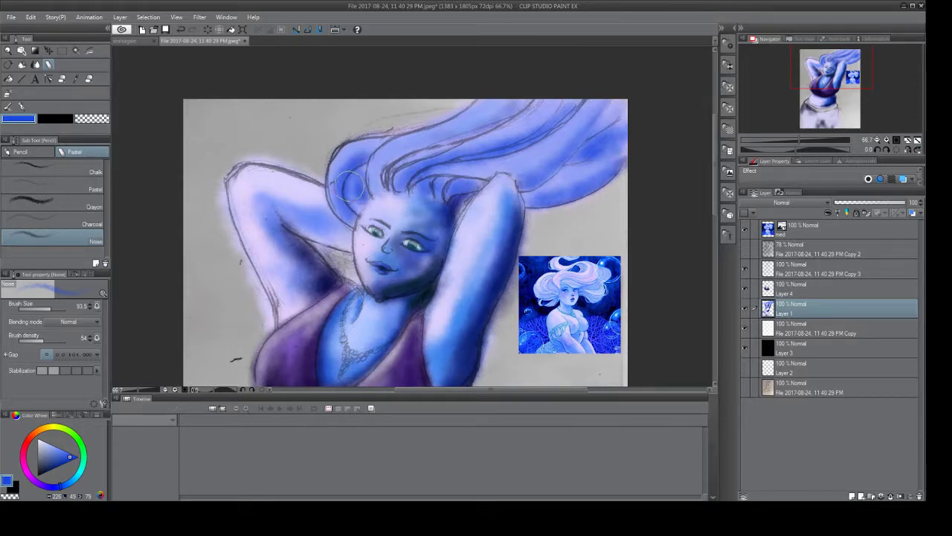
Sample a light periwinkle from the reference picture's hair and soften the hair strands on Layer 1 with the Noise pastel at brush size 140.7.
{"action": "left_click", "coordinate": [769, 231]}
{"action": "left_click", "coordinate": [76, 79]}
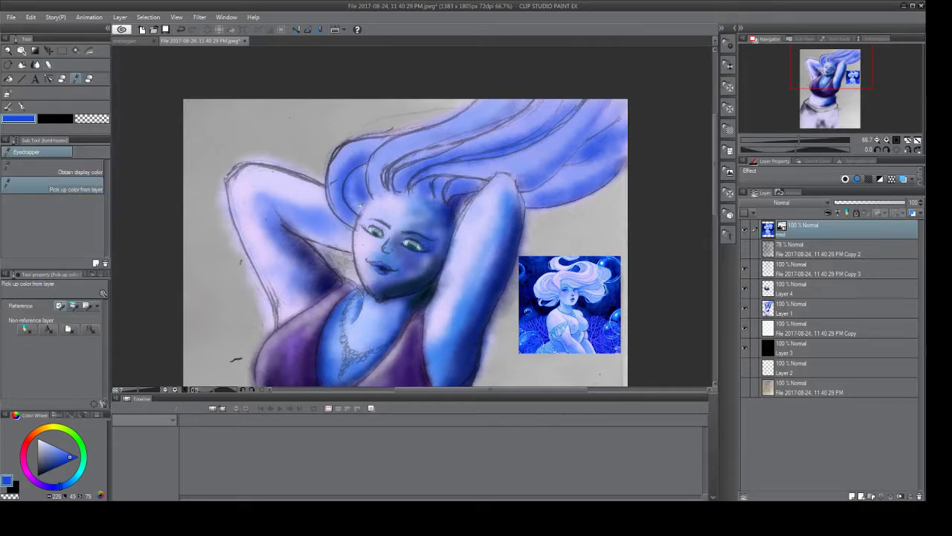
{"action": "left_click", "coordinate": [593, 274]}
{"action": "left_click", "coordinate": [575, 268]}
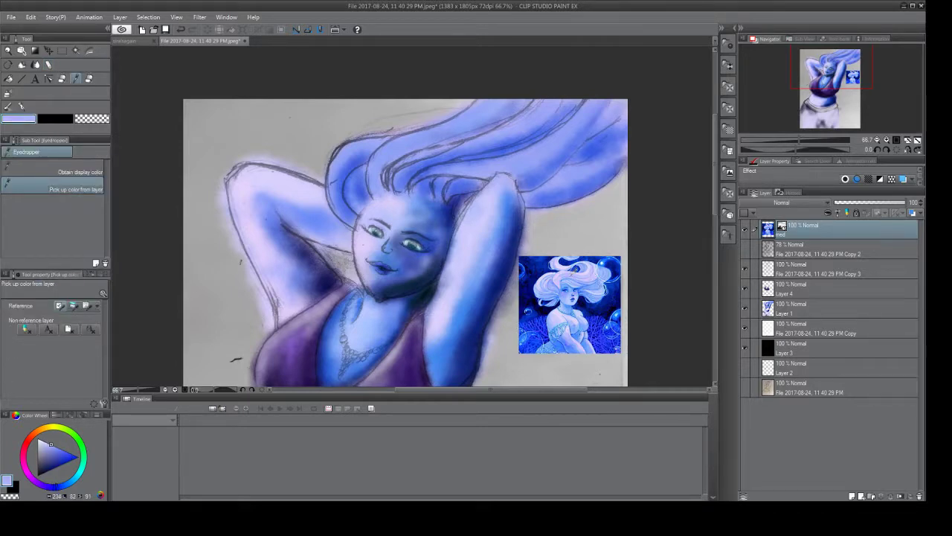
{"action": "left_click", "coordinate": [48, 65]}
{"action": "left_click_drag", "start_coordinate": [58, 305], "coordinate": [66, 303]}
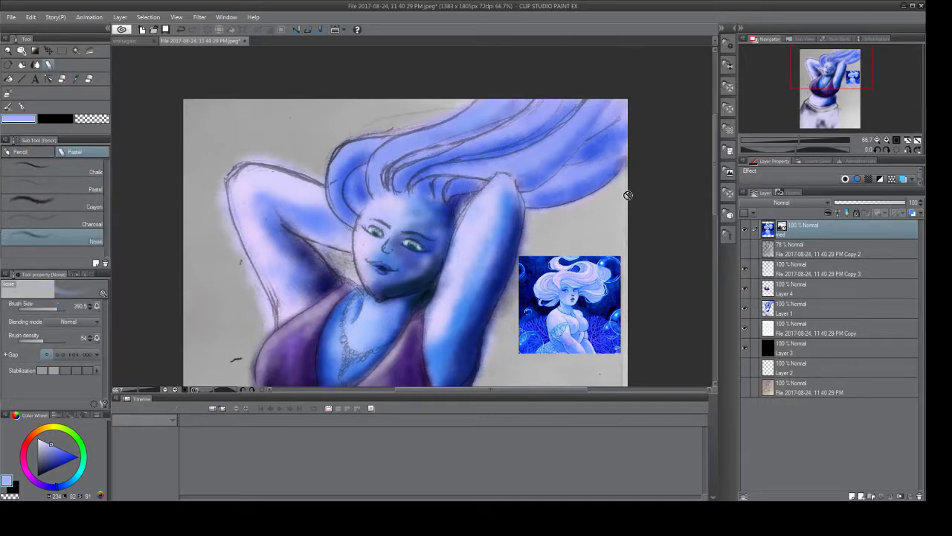
{"action": "left_click", "coordinate": [773, 312]}
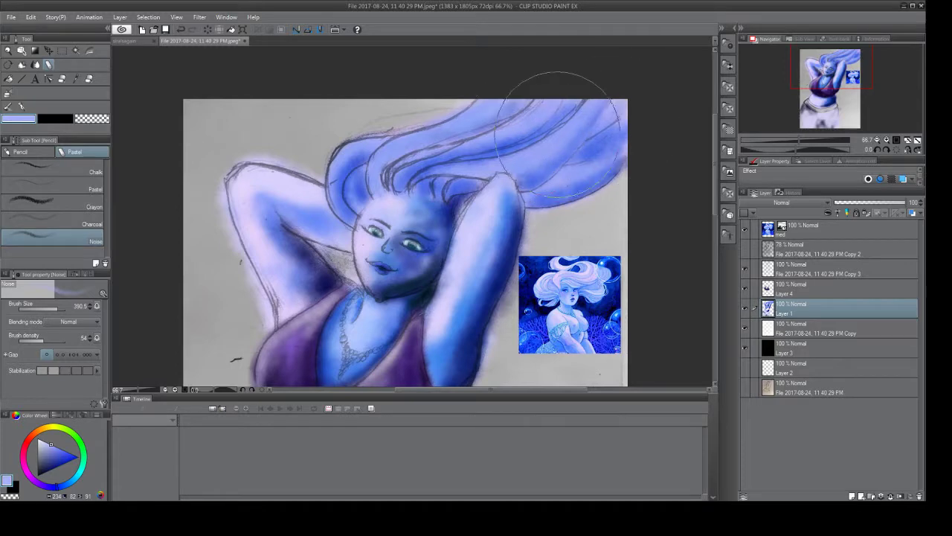
{"action": "left_click_drag", "start_coordinate": [510, 119], "coordinate": [521, 149]}
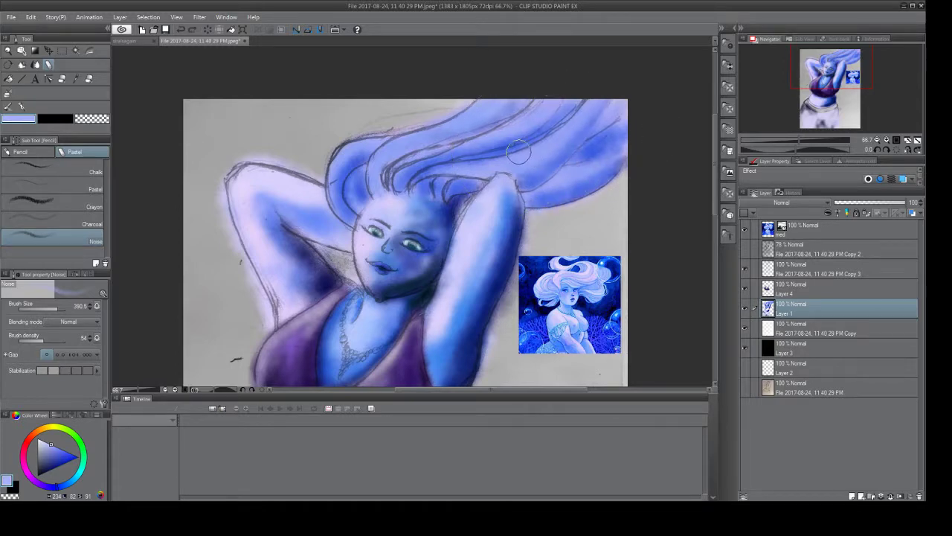
{"action": "left_click_drag", "start_coordinate": [54, 307], "coordinate": [49, 310]}
{"action": "mouse_move", "coordinate": [442, 122]}
{"action": "left_mouse_down"}
{"action": "mouse_move", "coordinate": [399, 138]}
{"action": "mouse_move", "coordinate": [441, 128]}
{"action": "mouse_move", "coordinate": [388, 170]}
{"action": "mouse_move", "coordinate": [373, 170]}
{"action": "mouse_move", "coordinate": [377, 156]}
{"action": "mouse_move", "coordinate": [343, 154]}
{"action": "mouse_move", "coordinate": [354, 155]}
{"action": "mouse_move", "coordinate": [328, 192]}
{"action": "mouse_move", "coordinate": [336, 165]}
{"action": "mouse_move", "coordinate": [346, 216]}
{"action": "left_mouse_up"}
{"action": "mouse_move", "coordinate": [587, 110]}
{"action": "left_mouse_down"}
{"action": "mouse_move", "coordinate": [546, 156]}
{"action": "mouse_move", "coordinate": [553, 149]}
{"action": "mouse_move", "coordinate": [497, 173]}
{"action": "mouse_move", "coordinate": [558, 151]}
{"action": "mouse_move", "coordinate": [537, 163]}
{"action": "mouse_move", "coordinate": [600, 102]}
{"action": "mouse_move", "coordinate": [566, 119]}
{"action": "mouse_move", "coordinate": [512, 180]}
{"action": "mouse_move", "coordinate": [554, 165]}
{"action": "mouse_move", "coordinate": [596, 178]}
{"action": "mouse_move", "coordinate": [588, 163]}
{"action": "mouse_move", "coordinate": [633, 128]}
{"action": "left_mouse_up"}
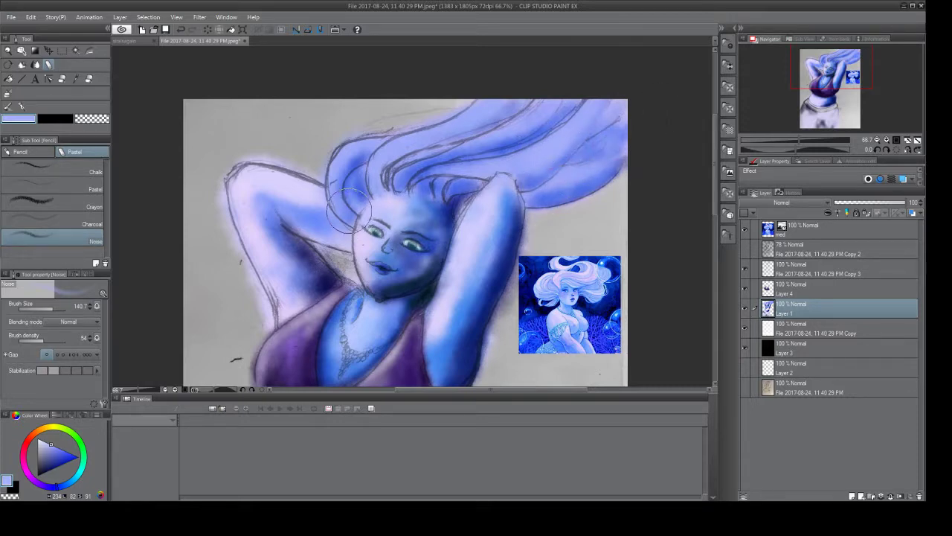
Sample a light periwinkle from the reference picture and try it on the face's shaded side on Layer 1 with the Noise pastel.
{"action": "left_click", "coordinate": [76, 79]}
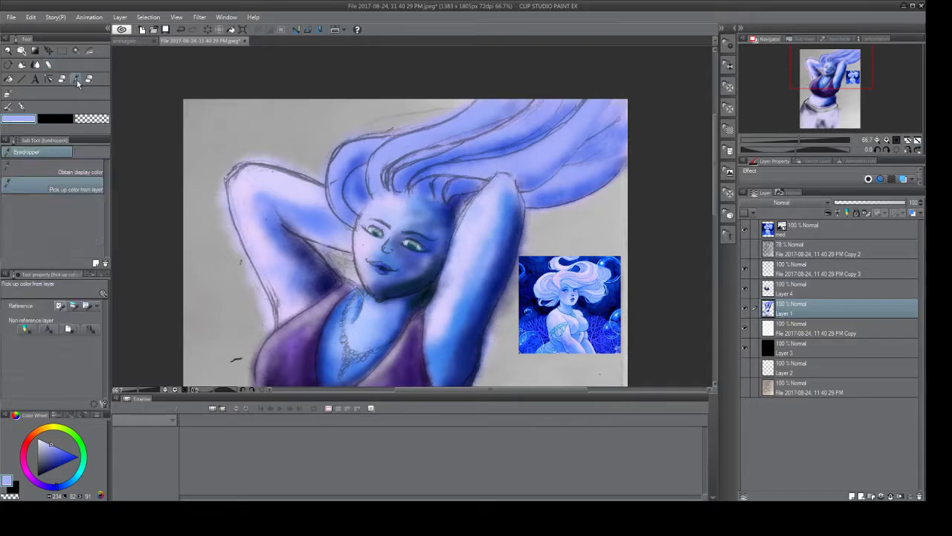
{"action": "left_click", "coordinate": [745, 235]}
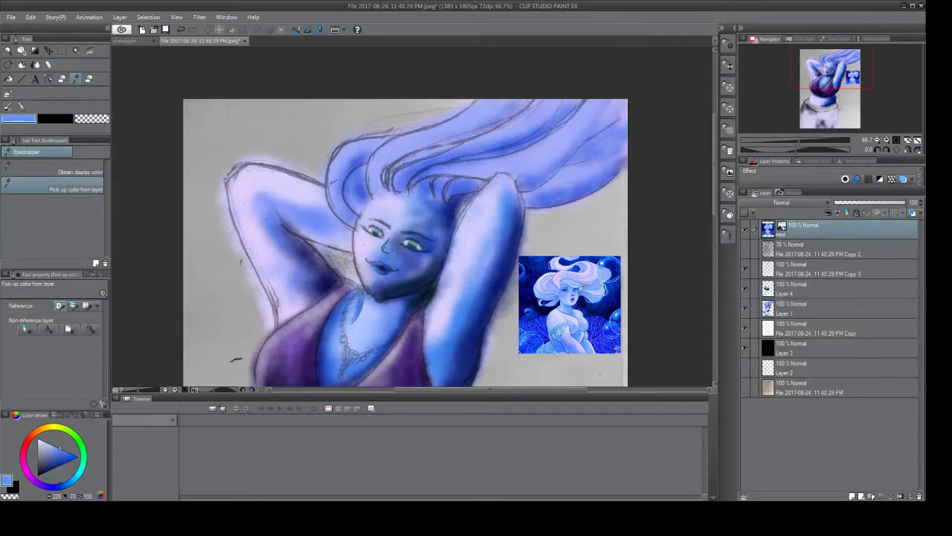
{"action": "left_click", "coordinate": [566, 171]}
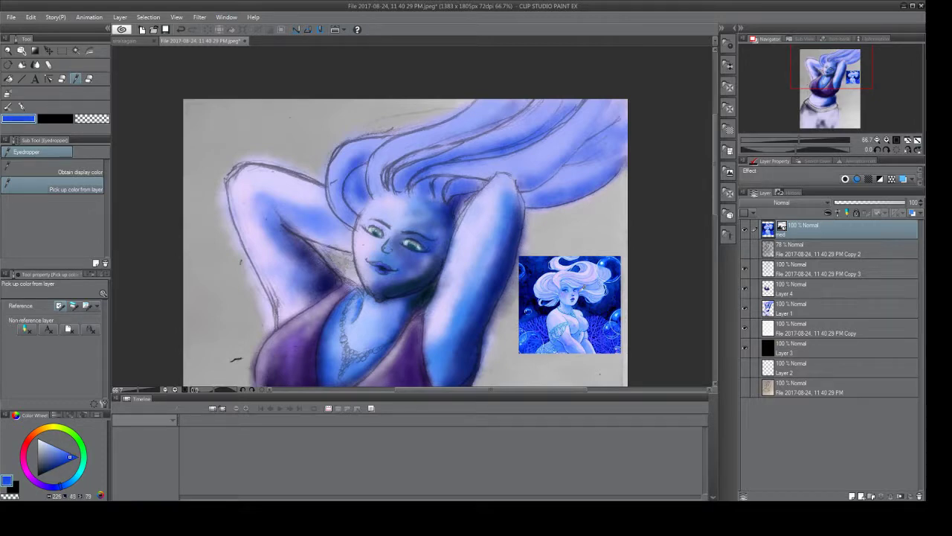
{"action": "left_click", "coordinate": [577, 172]}
{"action": "left_click_drag", "start_coordinate": [578, 172], "coordinate": [577, 172]}
{"action": "left_click", "coordinate": [577, 172]}
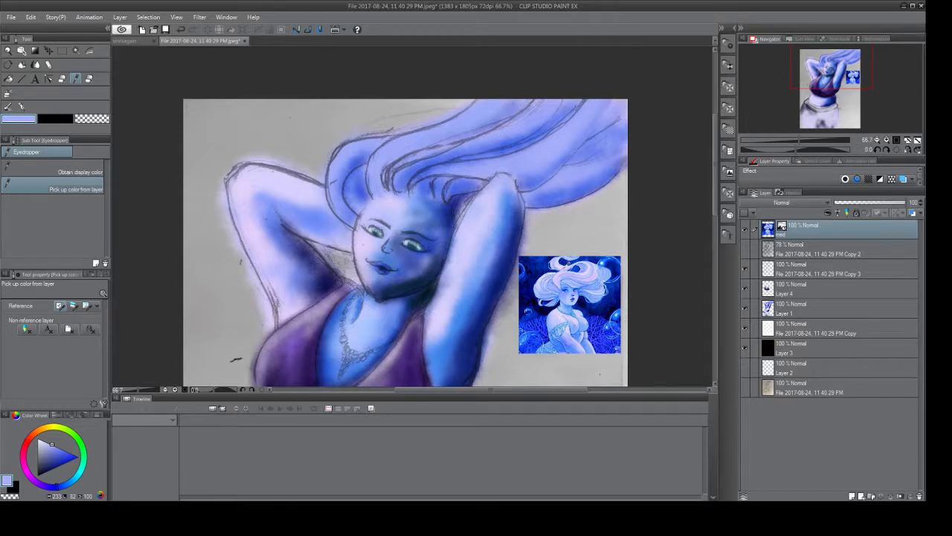
{"action": "left_click", "coordinate": [768, 313]}
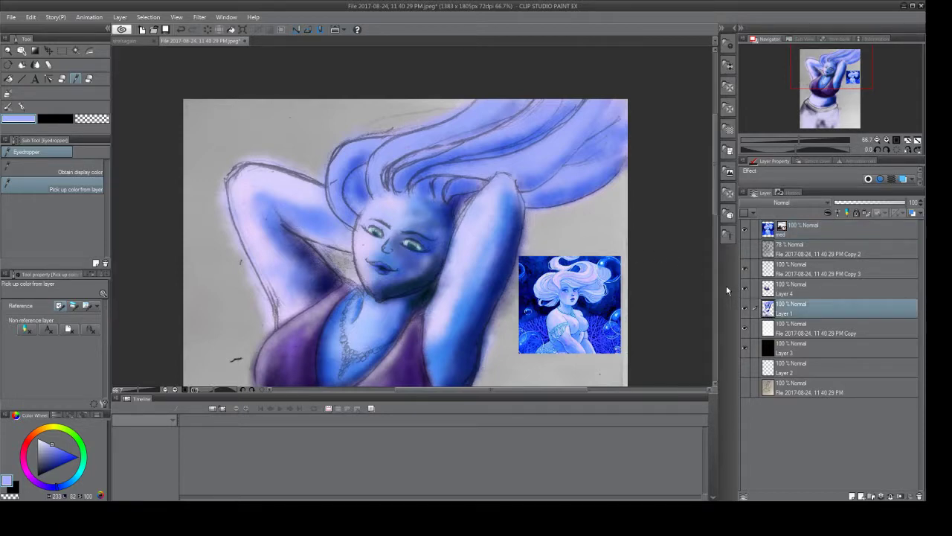
{"action": "left_click", "coordinate": [48, 66]}
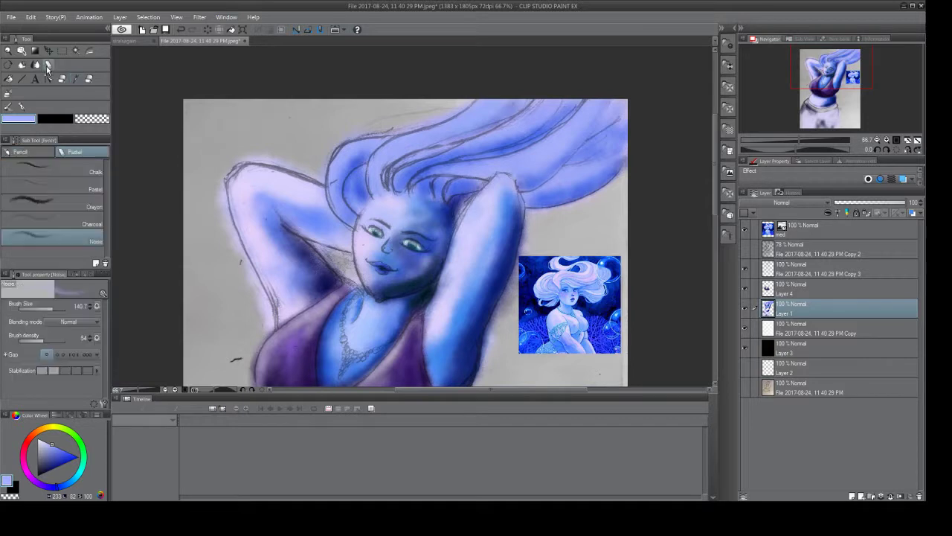
{"action": "mouse_move", "coordinate": [421, 272]}
{"action": "left_mouse_down"}
{"action": "mouse_move", "coordinate": [376, 281]}
{"action": "mouse_move", "coordinate": [422, 270]}
{"action": "mouse_move", "coordinate": [415, 276]}
{"action": "mouse_move", "coordinate": [439, 247]}
{"action": "left_mouse_up"}
{"action": "key", "text": "ctrl+z"}
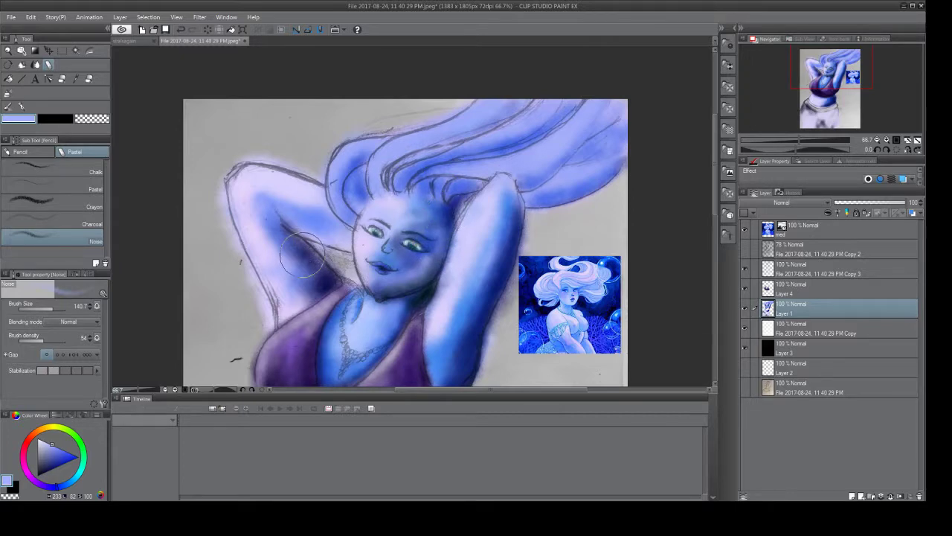
Shade the face's jaw and shadowed side with medium blue and darker navy using the Noise pastel at brush size 140.7.
{"action": "left_click_drag", "start_coordinate": [52, 447], "coordinate": [52, 457]}
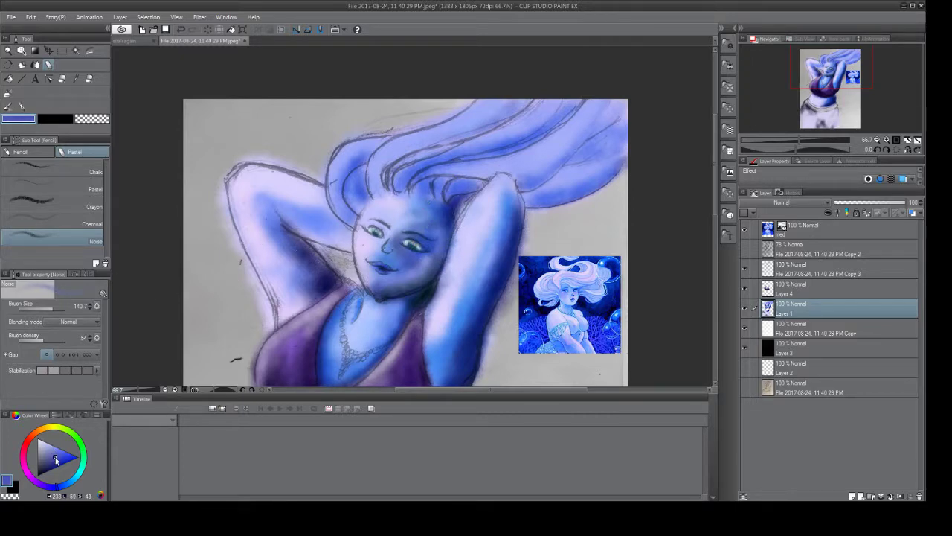
{"action": "mouse_move", "coordinate": [414, 283]}
{"action": "left_mouse_down"}
{"action": "mouse_move", "coordinate": [431, 263]}
{"action": "mouse_move", "coordinate": [388, 288]}
{"action": "mouse_move", "coordinate": [419, 280]}
{"action": "mouse_move", "coordinate": [413, 274]}
{"action": "mouse_move", "coordinate": [444, 244]}
{"action": "mouse_move", "coordinate": [423, 270]}
{"action": "mouse_move", "coordinate": [440, 243]}
{"action": "mouse_move", "coordinate": [431, 248]}
{"action": "mouse_move", "coordinate": [433, 220]}
{"action": "mouse_move", "coordinate": [379, 212]}
{"action": "mouse_move", "coordinate": [364, 235]}
{"action": "mouse_move", "coordinate": [327, 237]}
{"action": "left_mouse_up"}
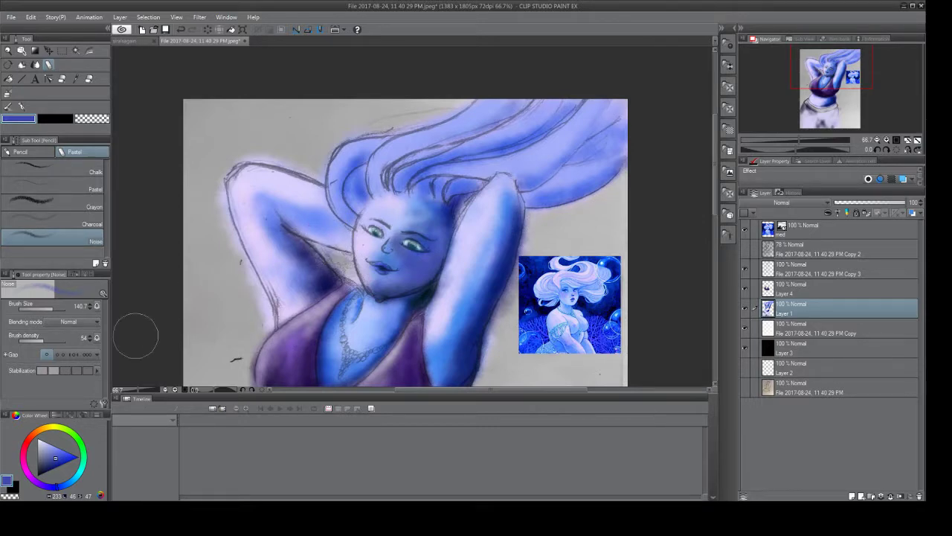
{"action": "left_click", "coordinate": [54, 467]}
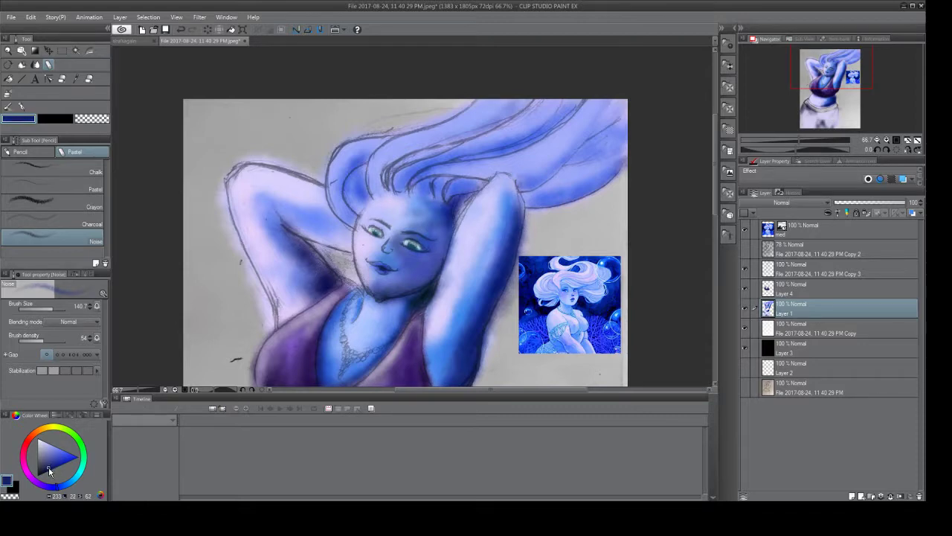
{"action": "mouse_move", "coordinate": [416, 282]}
{"action": "left_mouse_down"}
{"action": "mouse_move", "coordinate": [433, 265]}
{"action": "mouse_move", "coordinate": [394, 291]}
{"action": "mouse_move", "coordinate": [424, 280]}
{"action": "mouse_move", "coordinate": [376, 294]}
{"action": "mouse_move", "coordinate": [438, 264]}
{"action": "mouse_move", "coordinate": [417, 275]}
{"action": "mouse_move", "coordinate": [403, 264]}
{"action": "mouse_move", "coordinate": [417, 258]}
{"action": "mouse_move", "coordinate": [430, 274]}
{"action": "mouse_move", "coordinate": [444, 230]}
{"action": "mouse_move", "coordinate": [394, 261]}
{"action": "left_mouse_up"}
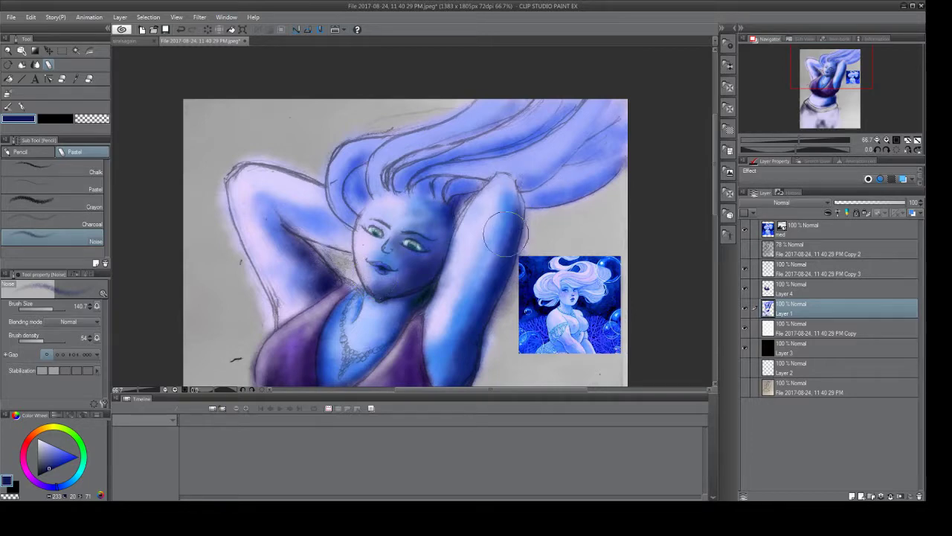
Darken the shadowed edge of the raised arm beside the reference picture and its underarm with the navy Noise pastel.
{"action": "mouse_move", "coordinate": [462, 348]}
{"action": "left_mouse_down"}
{"action": "mouse_move", "coordinate": [467, 343]}
{"action": "mouse_move", "coordinate": [457, 368]}
{"action": "left_mouse_up"}
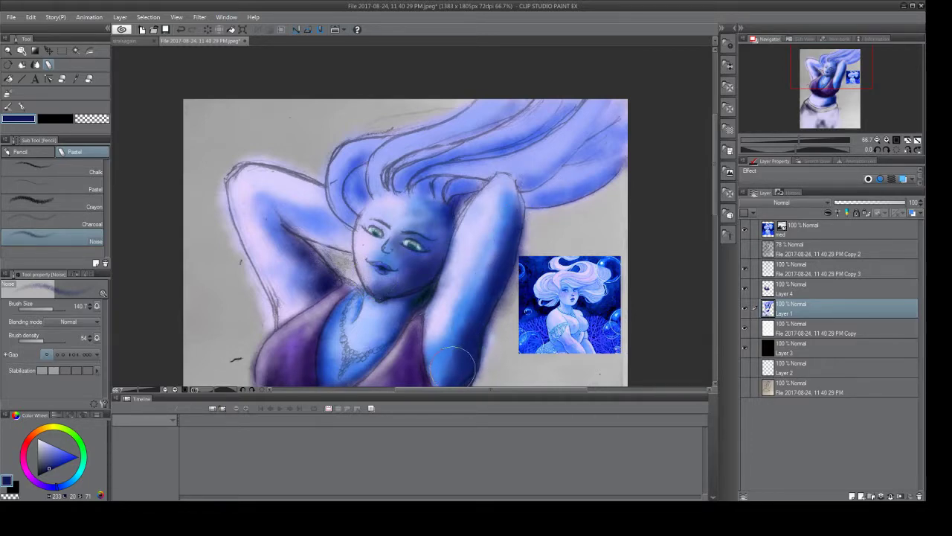
{"action": "left_click_drag", "start_coordinate": [716, 185], "coordinate": [704, 246]}
{"action": "mouse_move", "coordinate": [427, 279]}
{"action": "left_mouse_down"}
{"action": "mouse_move", "coordinate": [447, 253]}
{"action": "mouse_move", "coordinate": [410, 326]}
{"action": "mouse_move", "coordinate": [398, 319]}
{"action": "mouse_move", "coordinate": [421, 322]}
{"action": "mouse_move", "coordinate": [419, 265]}
{"action": "mouse_move", "coordinate": [483, 234]}
{"action": "mouse_move", "coordinate": [447, 230]}
{"action": "left_mouse_up"}
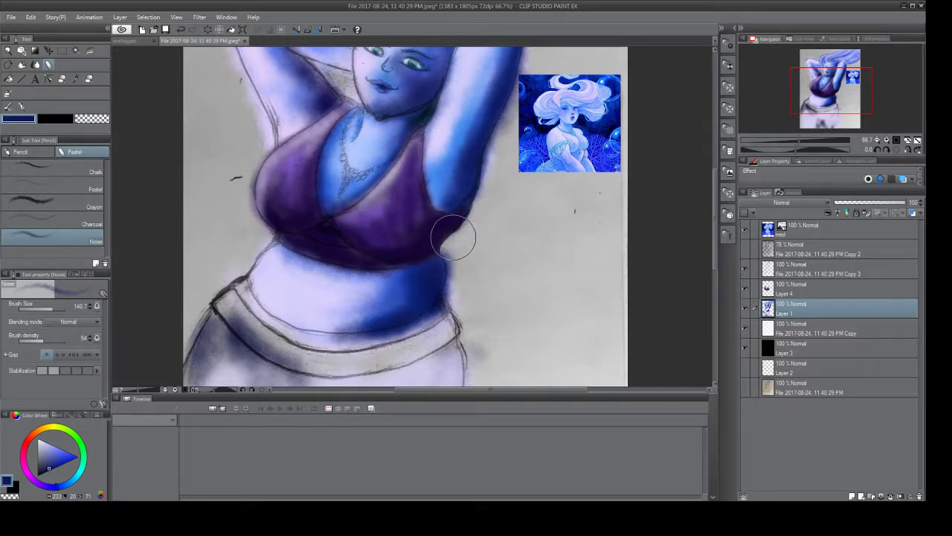
Deepen the armpit and inner shading of the raised arm farther from the reference picture with navy and medium blue Noise pastel.
{"action": "scroll", "coordinate": [699, 216], "scroll_direction": "up", "scroll_amount": 4}
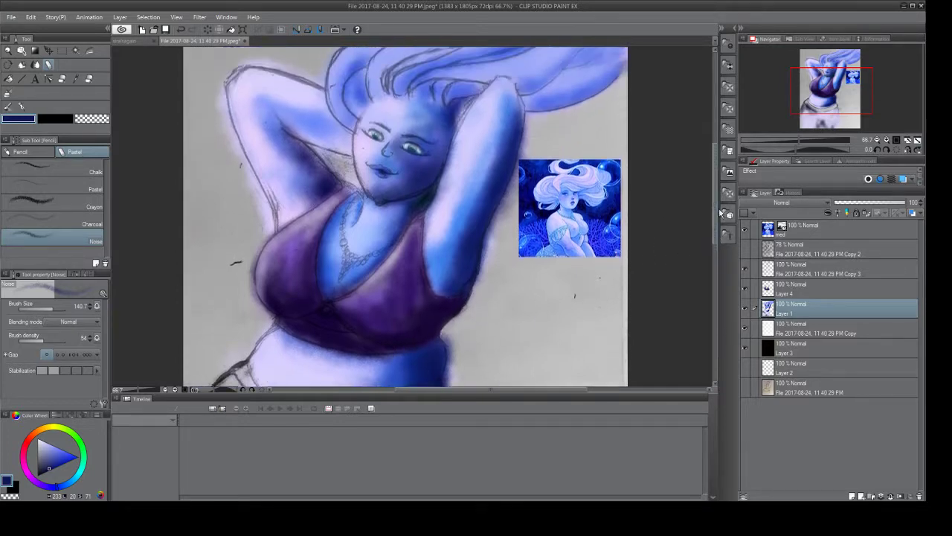
{"action": "mouse_move", "coordinate": [280, 198]}
{"action": "left_mouse_down"}
{"action": "mouse_move", "coordinate": [306, 208]}
{"action": "mouse_move", "coordinate": [297, 209]}
{"action": "mouse_move", "coordinate": [293, 194]}
{"action": "mouse_move", "coordinate": [322, 212]}
{"action": "mouse_move", "coordinate": [303, 201]}
{"action": "mouse_move", "coordinate": [326, 227]}
{"action": "mouse_move", "coordinate": [302, 221]}
{"action": "mouse_move", "coordinate": [314, 245]}
{"action": "mouse_move", "coordinate": [298, 253]}
{"action": "mouse_move", "coordinate": [339, 241]}
{"action": "left_mouse_up"}
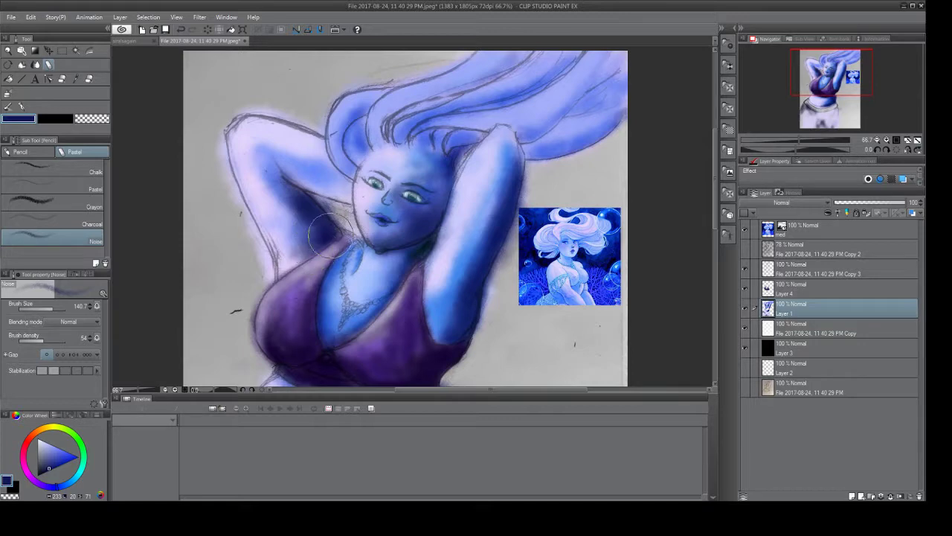
{"action": "left_click", "coordinate": [54, 458]}
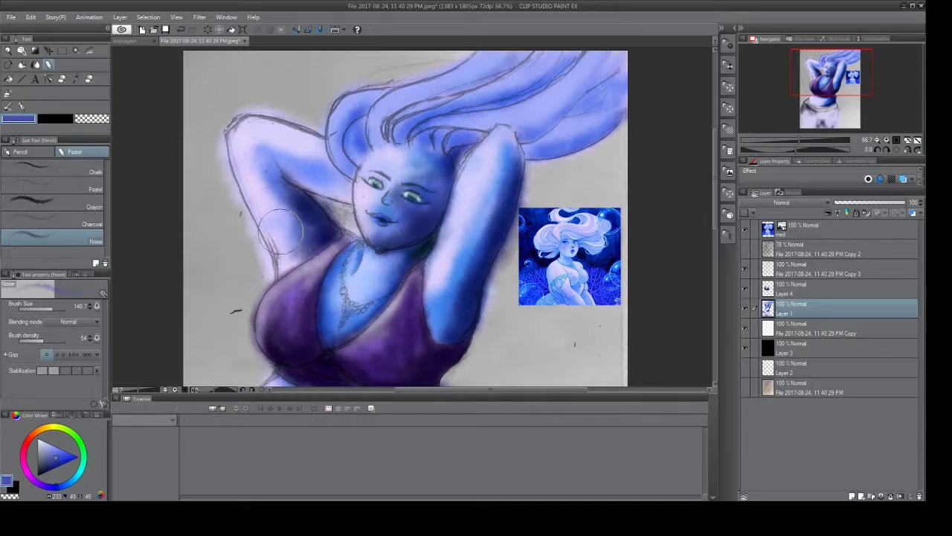
{"action": "mouse_move", "coordinate": [299, 209]}
{"action": "left_mouse_down"}
{"action": "mouse_move", "coordinate": [319, 242]}
{"action": "mouse_move", "coordinate": [306, 238]}
{"action": "mouse_move", "coordinate": [291, 267]}
{"action": "mouse_move", "coordinate": [299, 221]}
{"action": "mouse_move", "coordinate": [273, 157]}
{"action": "left_mouse_up"}
{"action": "mouse_move", "coordinate": [269, 152]}
{"action": "left_mouse_down"}
{"action": "mouse_move", "coordinate": [310, 190]}
{"action": "mouse_move", "coordinate": [320, 189]}
{"action": "mouse_move", "coordinate": [299, 179]}
{"action": "mouse_move", "coordinate": [337, 197]}
{"action": "mouse_move", "coordinate": [303, 188]}
{"action": "mouse_move", "coordinate": [333, 199]}
{"action": "mouse_move", "coordinate": [329, 179]}
{"action": "mouse_move", "coordinate": [343, 212]}
{"action": "mouse_move", "coordinate": [325, 179]}
{"action": "mouse_move", "coordinate": [340, 199]}
{"action": "mouse_move", "coordinate": [295, 168]}
{"action": "mouse_move", "coordinate": [278, 179]}
{"action": "mouse_move", "coordinate": [274, 171]}
{"action": "mouse_move", "coordinate": [269, 199]}
{"action": "mouse_move", "coordinate": [341, 191]}
{"action": "mouse_move", "coordinate": [333, 195]}
{"action": "mouse_move", "coordinate": [283, 155]}
{"action": "mouse_move", "coordinate": [279, 135]}
{"action": "mouse_move", "coordinate": [338, 179]}
{"action": "mouse_move", "coordinate": [335, 216]}
{"action": "left_mouse_up"}
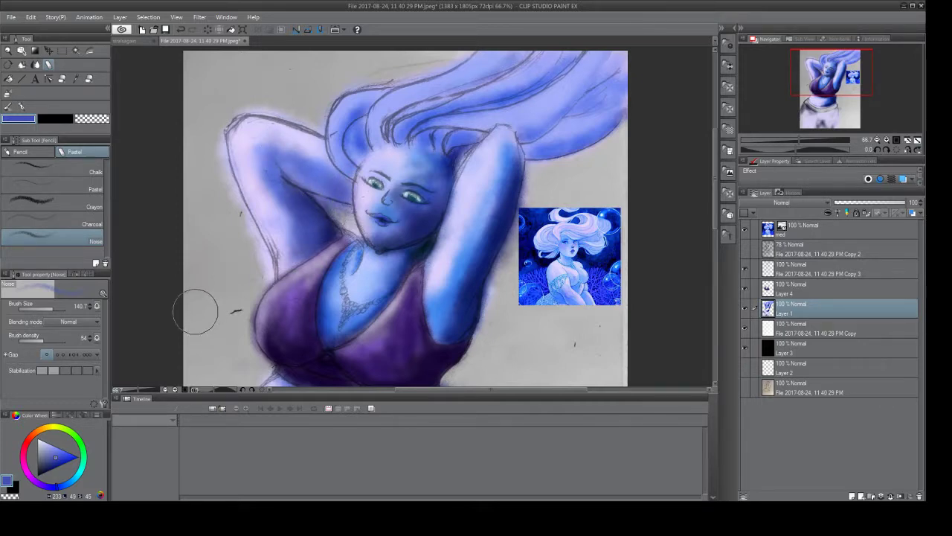
{"action": "left_click_drag", "start_coordinate": [63, 461], "coordinate": [51, 471]}
{"action": "mouse_move", "coordinate": [369, 192]}
{"action": "left_mouse_down"}
{"action": "mouse_move", "coordinate": [319, 179]}
{"action": "mouse_move", "coordinate": [343, 193]}
{"action": "mouse_move", "coordinate": [305, 179]}
{"action": "mouse_move", "coordinate": [316, 186]}
{"action": "mouse_move", "coordinate": [293, 162]}
{"action": "mouse_move", "coordinate": [298, 180]}
{"action": "mouse_move", "coordinate": [345, 194]}
{"action": "mouse_move", "coordinate": [328, 179]}
{"action": "mouse_move", "coordinate": [337, 172]}
{"action": "mouse_move", "coordinate": [298, 178]}
{"action": "mouse_move", "coordinate": [309, 192]}
{"action": "mouse_move", "coordinate": [296, 186]}
{"action": "mouse_move", "coordinate": [284, 203]}
{"action": "mouse_move", "coordinate": [314, 209]}
{"action": "mouse_move", "coordinate": [296, 214]}
{"action": "mouse_move", "coordinate": [283, 186]}
{"action": "mouse_move", "coordinate": [277, 192]}
{"action": "mouse_move", "coordinate": [292, 205]}
{"action": "mouse_move", "coordinate": [275, 221]}
{"action": "left_mouse_up"}
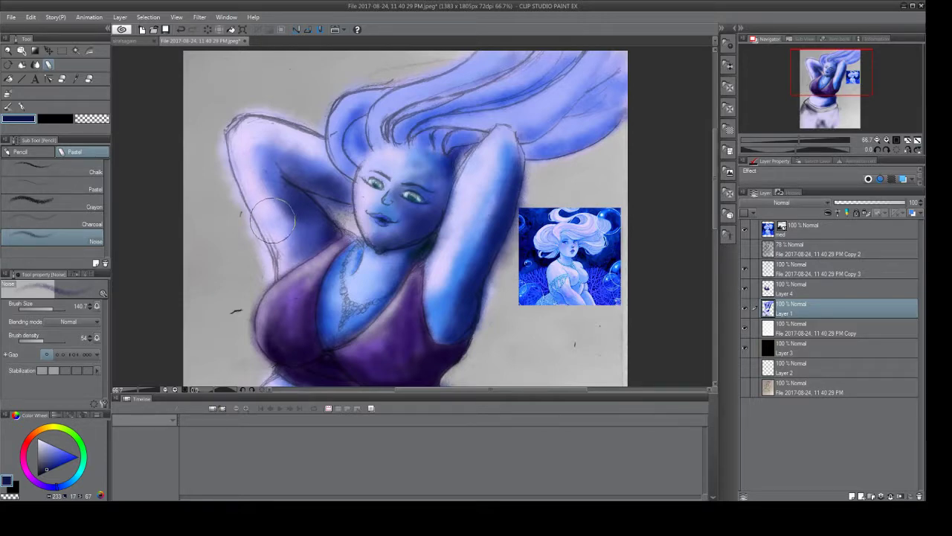
{"action": "mouse_move", "coordinate": [273, 219]}
{"action": "left_mouse_down"}
{"action": "mouse_move", "coordinate": [293, 179]}
{"action": "mouse_move", "coordinate": [272, 154]}
{"action": "mouse_move", "coordinate": [270, 246]}
{"action": "left_mouse_up"}
Choose a pale lavender-blue and paint highlights along the hair strands with the Noise pastel at brush size 50.7.
{"action": "left_click", "coordinate": [55, 441]}
{"action": "left_click_drag", "start_coordinate": [54, 441], "coordinate": [58, 411]}
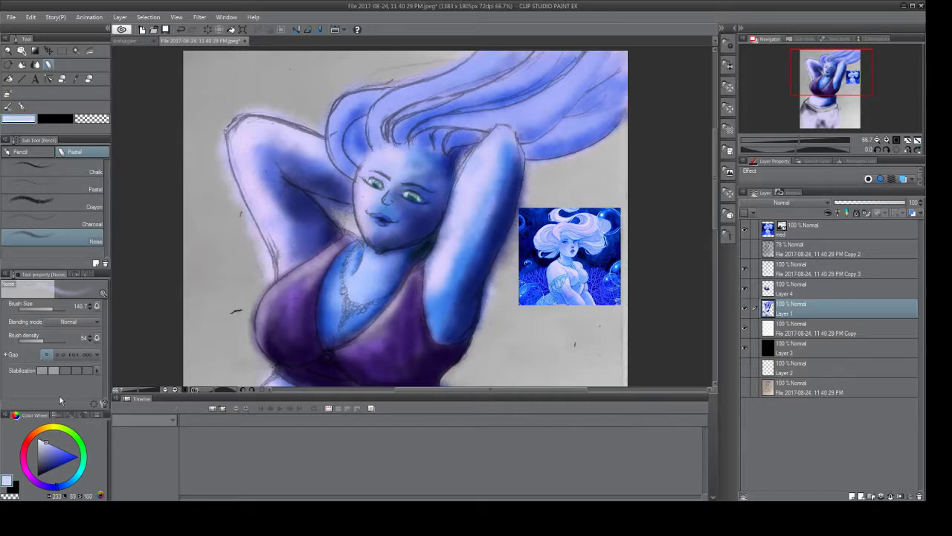
{"action": "left_click_drag", "start_coordinate": [55, 305], "coordinate": [48, 314]}
{"action": "mouse_move", "coordinate": [376, 92]}
{"action": "left_mouse_down"}
{"action": "mouse_move", "coordinate": [336, 108]}
{"action": "mouse_move", "coordinate": [346, 104]}
{"action": "mouse_move", "coordinate": [330, 151]}
{"action": "mouse_move", "coordinate": [332, 119]}
{"action": "mouse_move", "coordinate": [377, 92]}
{"action": "left_mouse_up"}
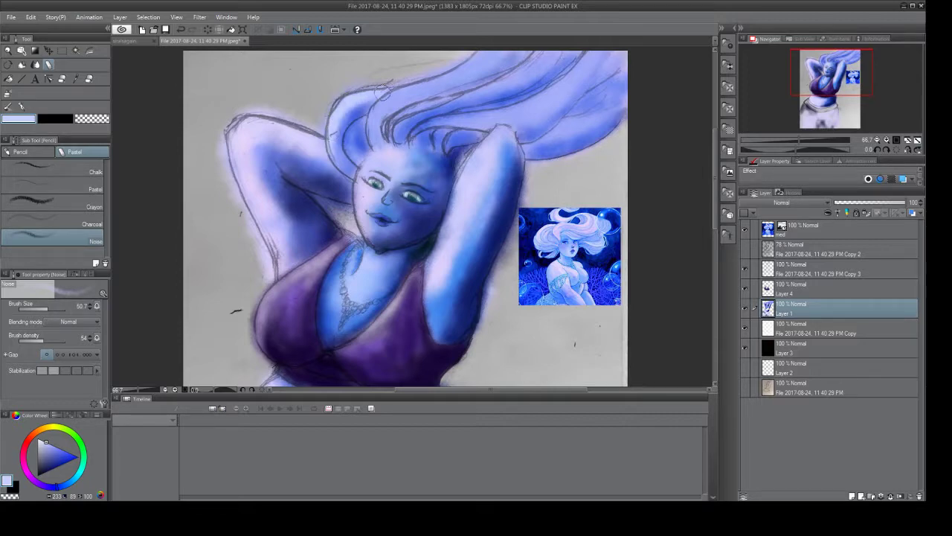
{"action": "mouse_move", "coordinate": [433, 78]}
{"action": "left_mouse_down"}
{"action": "mouse_move", "coordinate": [475, 68]}
{"action": "mouse_move", "coordinate": [484, 54]}
{"action": "mouse_move", "coordinate": [367, 128]}
{"action": "left_mouse_up"}
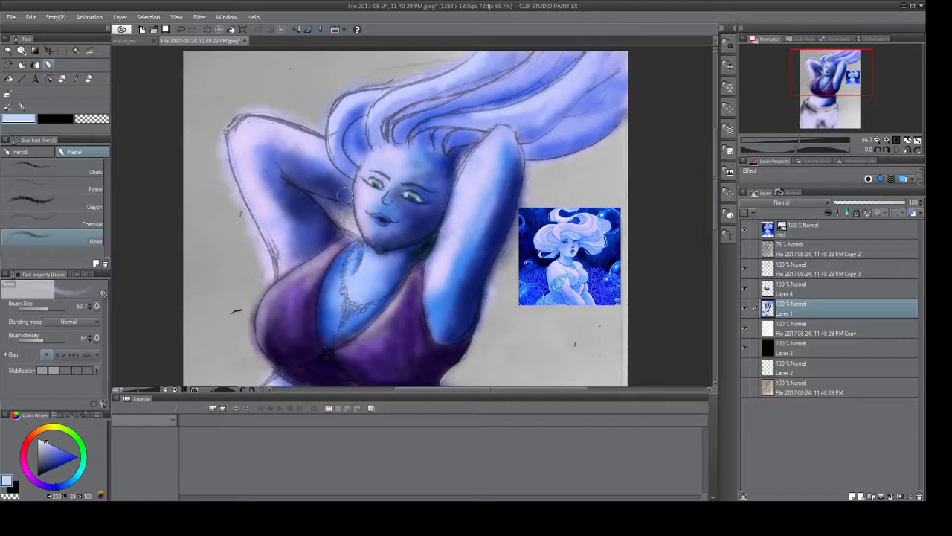
Try dark navy shading along the lower edge of the hair beside the raised arm.
{"action": "left_click_drag", "start_coordinate": [56, 462], "coordinate": [51, 467]}
{"action": "mouse_move", "coordinate": [532, 154]}
{"action": "left_mouse_down"}
{"action": "mouse_move", "coordinate": [573, 151]}
{"action": "mouse_move", "coordinate": [557, 153]}
{"action": "mouse_move", "coordinate": [609, 125]}
{"action": "mouse_move", "coordinate": [534, 151]}
{"action": "mouse_move", "coordinate": [573, 148]}
{"action": "left_mouse_up"}
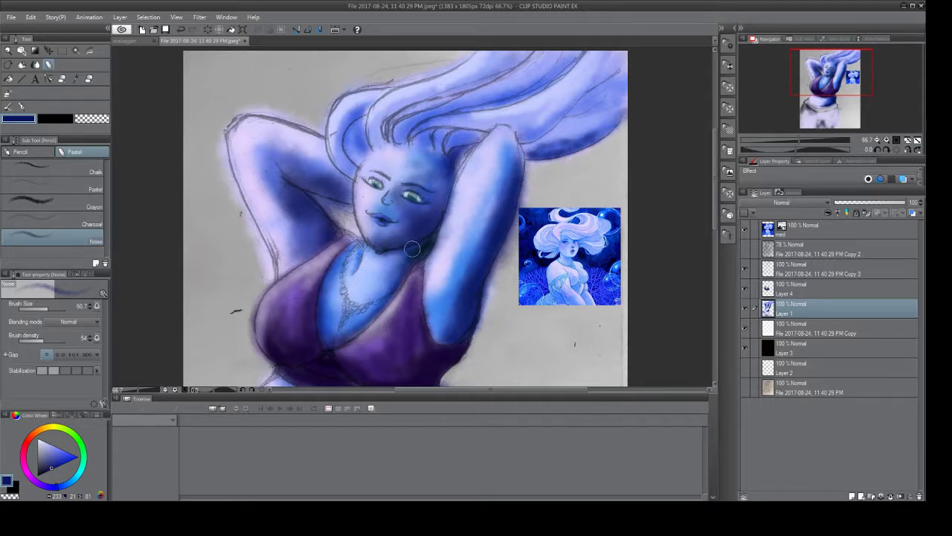
{"action": "key", "text": "ctrl+z"}
{"action": "key", "text": "ctrl+z"}
{"action": "key", "text": "ctrl+z"}
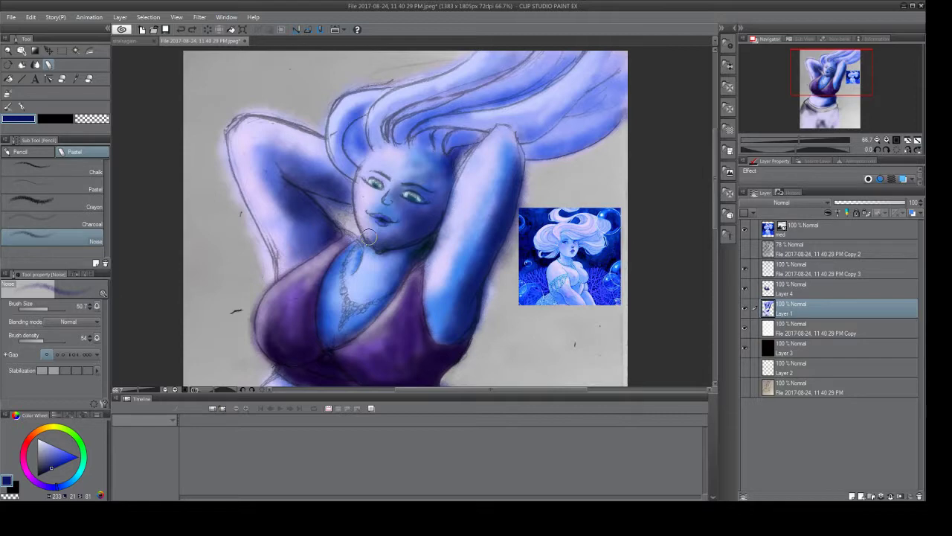
Erase the colour spilling outside the waist and hip outline on Layer 1 with the Soft eraser at brush size 76.2.
{"action": "left_click_drag", "start_coordinate": [850, 75], "coordinate": [839, 99]}
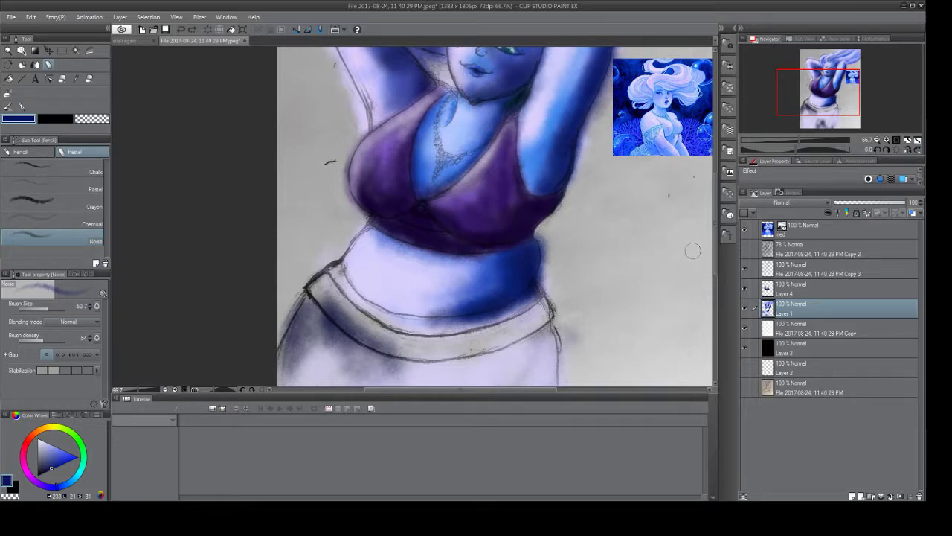
{"action": "left_click", "coordinate": [742, 313]}
{"action": "left_click", "coordinate": [741, 314]}
{"action": "left_click", "coordinate": [90, 79]}
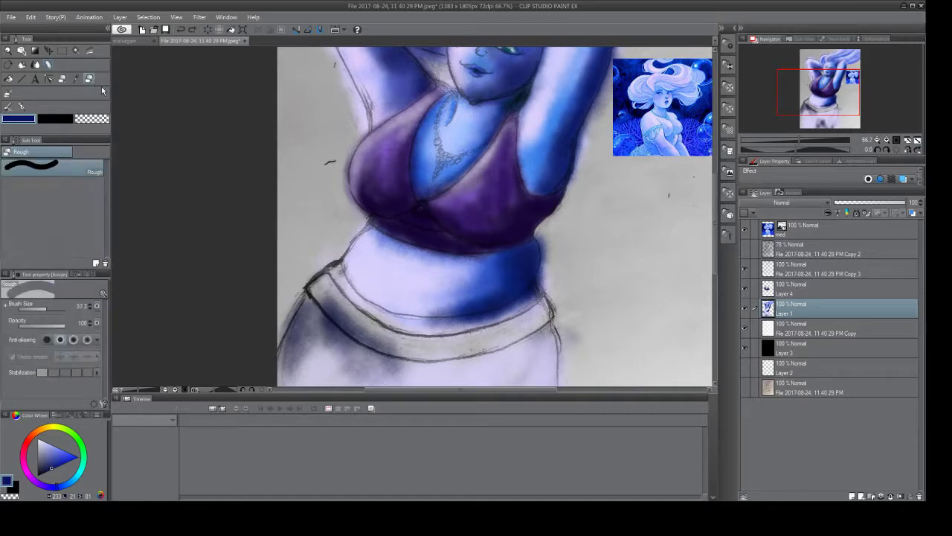
{"action": "left_click", "coordinate": [61, 80]}
{"action": "mouse_move", "coordinate": [550, 234]}
{"action": "left_mouse_down"}
{"action": "mouse_move", "coordinate": [551, 310]}
{"action": "mouse_move", "coordinate": [554, 301]}
{"action": "mouse_move", "coordinate": [566, 310]}
{"action": "mouse_move", "coordinate": [580, 336]}
{"action": "mouse_move", "coordinate": [563, 375]}
{"action": "left_mouse_up"}
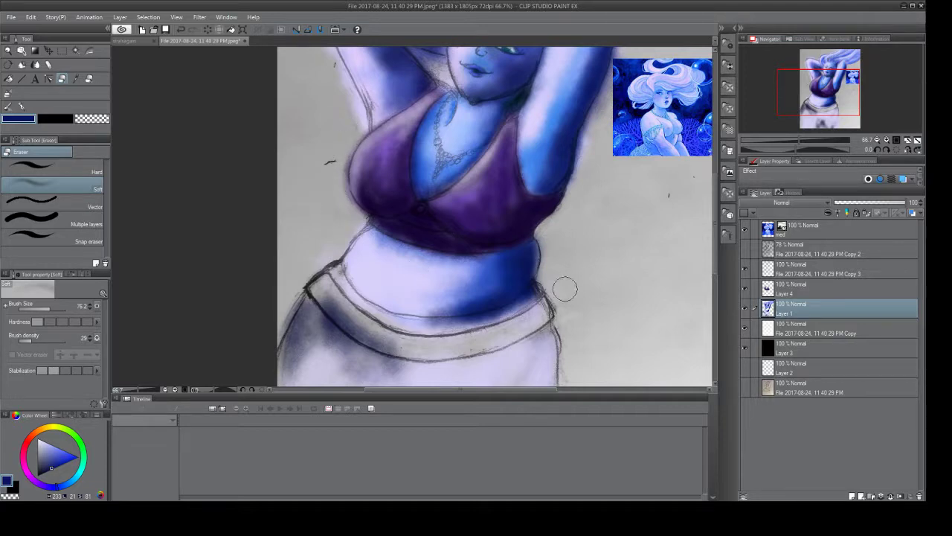
Erase the purple spilling outside the top's outline on Layer 4 with the Soft eraser.
{"action": "left_click", "coordinate": [745, 310]}
{"action": "left_click", "coordinate": [746, 309]}
{"action": "left_click", "coordinate": [746, 310]}
{"action": "left_click", "coordinate": [746, 309]}
{"action": "left_click", "coordinate": [766, 291]}
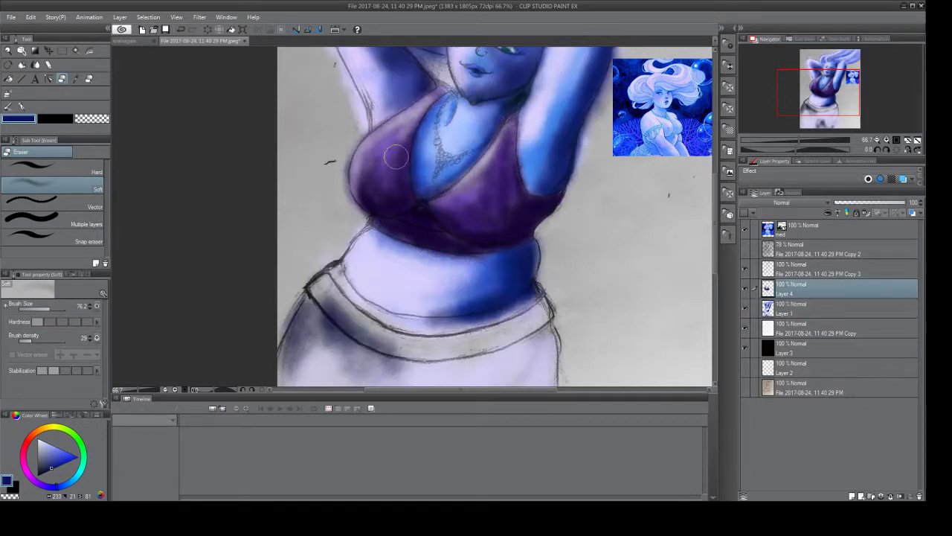
{"action": "mouse_move", "coordinate": [343, 147]}
{"action": "left_mouse_down"}
{"action": "mouse_move", "coordinate": [341, 198]}
{"action": "mouse_move", "coordinate": [356, 218]}
{"action": "mouse_move", "coordinate": [339, 205]}
{"action": "mouse_move", "coordinate": [350, 197]}
{"action": "mouse_move", "coordinate": [428, 219]}
{"action": "left_mouse_up"}
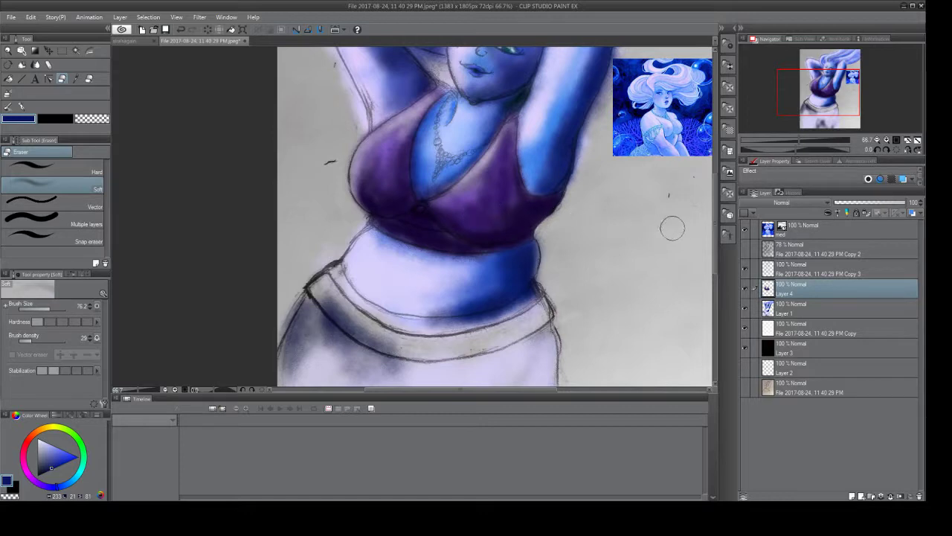
{"action": "left_click_drag", "start_coordinate": [715, 222], "coordinate": [715, 174]}
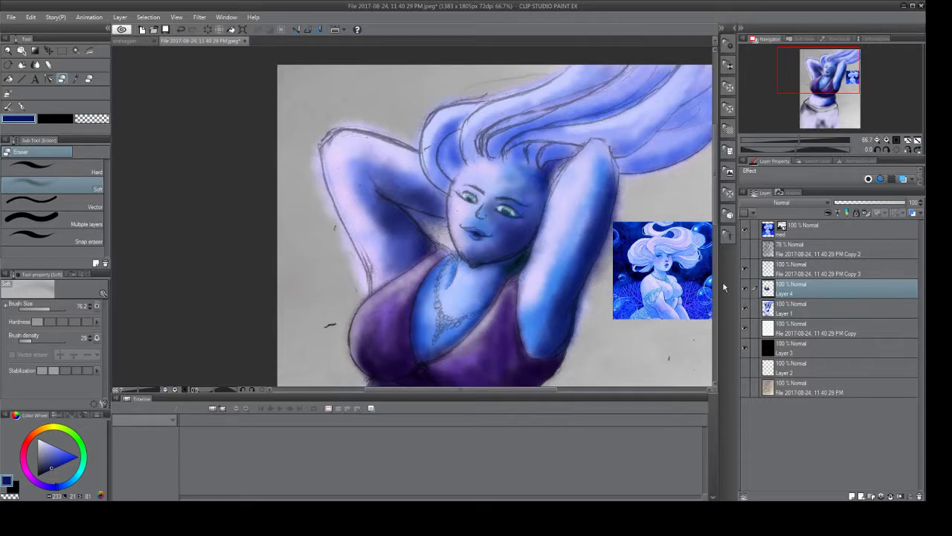
Erase the blue spilling outside the arm and shoulder left of the face on Layer 1 with the Soft eraser at brush size 76.2.
{"action": "left_click", "coordinate": [774, 311]}
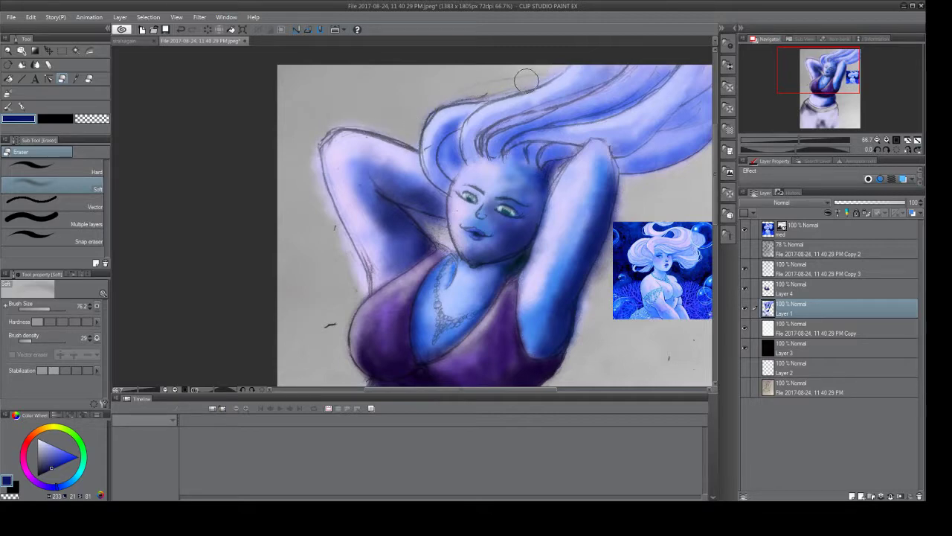
{"action": "mouse_move", "coordinate": [300, 151]}
{"action": "left_mouse_down"}
{"action": "mouse_move", "coordinate": [319, 215]}
{"action": "mouse_move", "coordinate": [359, 284]}
{"action": "mouse_move", "coordinate": [343, 318]}
{"action": "mouse_move", "coordinate": [326, 147]}
{"action": "left_mouse_up"}
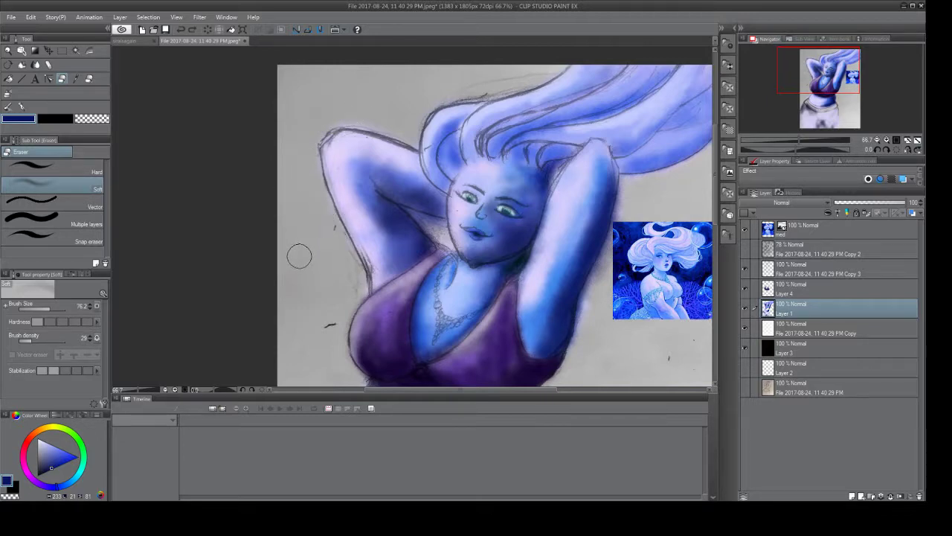
{"action": "mouse_move", "coordinate": [398, 233]}
{"action": "left_mouse_down"}
{"action": "mouse_move", "coordinate": [437, 231]}
{"action": "mouse_move", "coordinate": [407, 214]}
{"action": "left_mouse_up"}
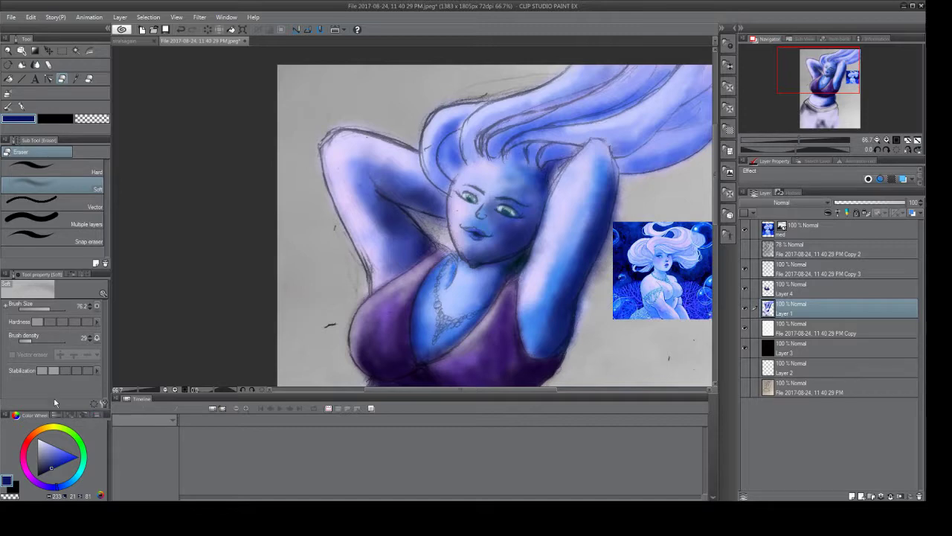
Hide the reference picture and erase the blue spilling outside the raised arm beside it with the Soft eraser at brush size 56.1.
{"action": "left_click_drag", "start_coordinate": [46, 311], "coordinate": [38, 311]}
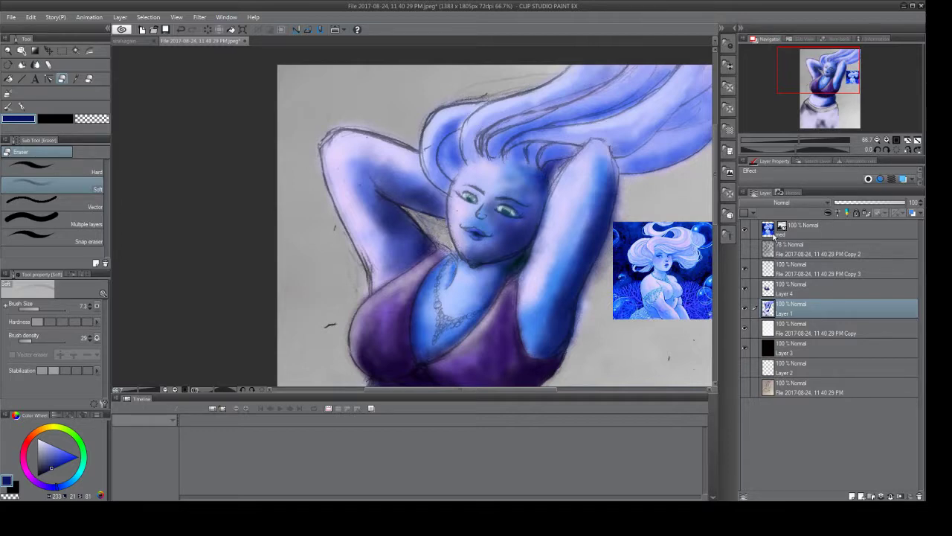
{"action": "left_click", "coordinate": [747, 230]}
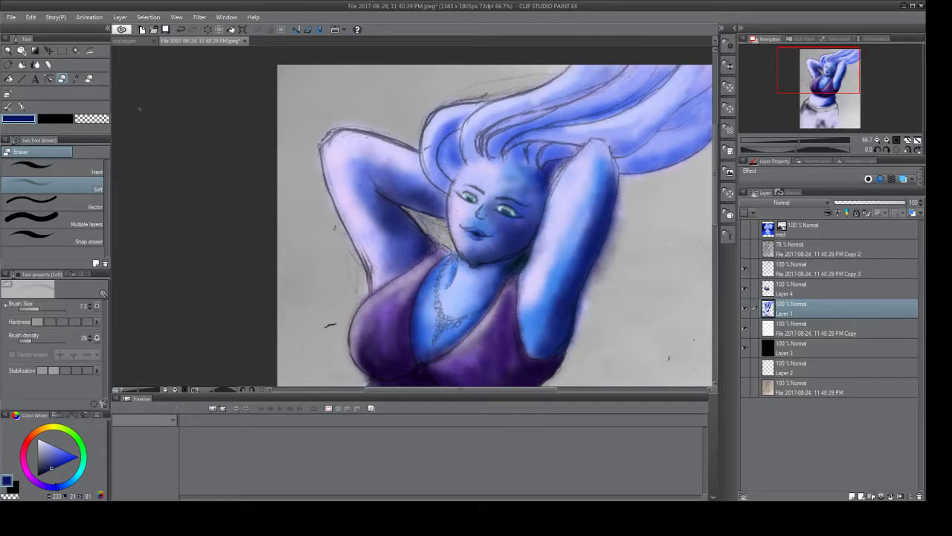
{"action": "left_click", "coordinate": [89, 79]}
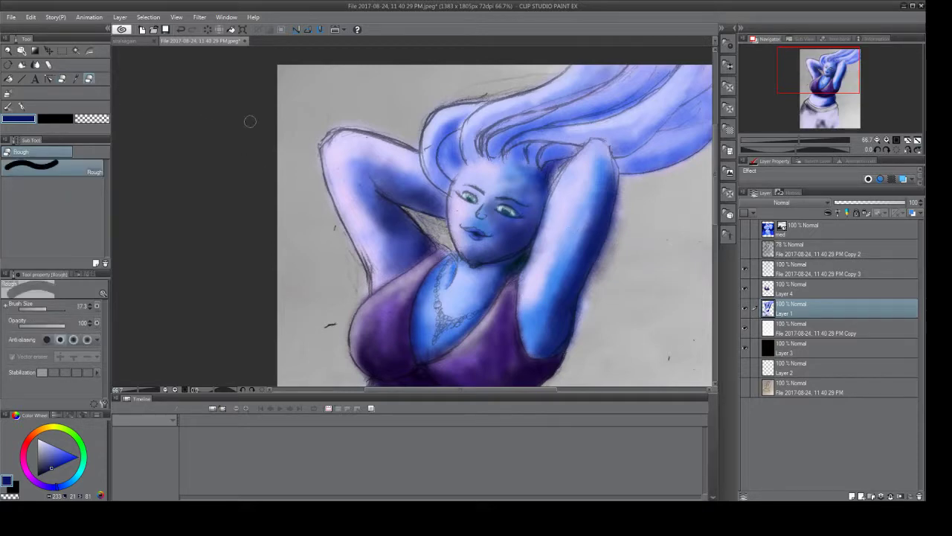
{"action": "left_click", "coordinate": [64, 80]}
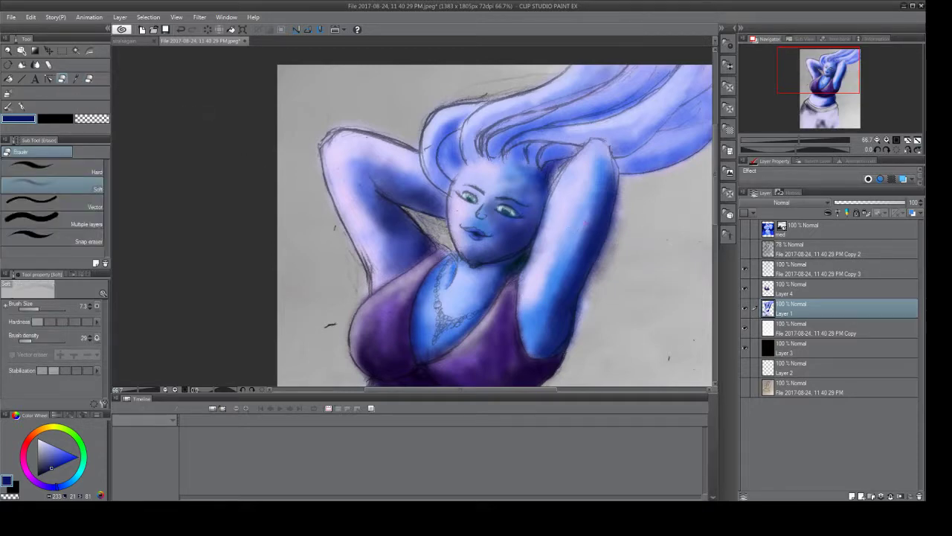
{"action": "left_click_drag", "start_coordinate": [43, 310], "coordinate": [49, 306]}
{"action": "mouse_move", "coordinate": [624, 206]}
{"action": "left_mouse_down"}
{"action": "mouse_move", "coordinate": [583, 306]}
{"action": "mouse_move", "coordinate": [606, 262]}
{"action": "mouse_move", "coordinate": [589, 286]}
{"action": "mouse_move", "coordinate": [581, 339]}
{"action": "mouse_move", "coordinate": [592, 281]}
{"action": "mouse_move", "coordinate": [616, 240]}
{"action": "mouse_move", "coordinate": [582, 341]}
{"action": "left_mouse_up"}
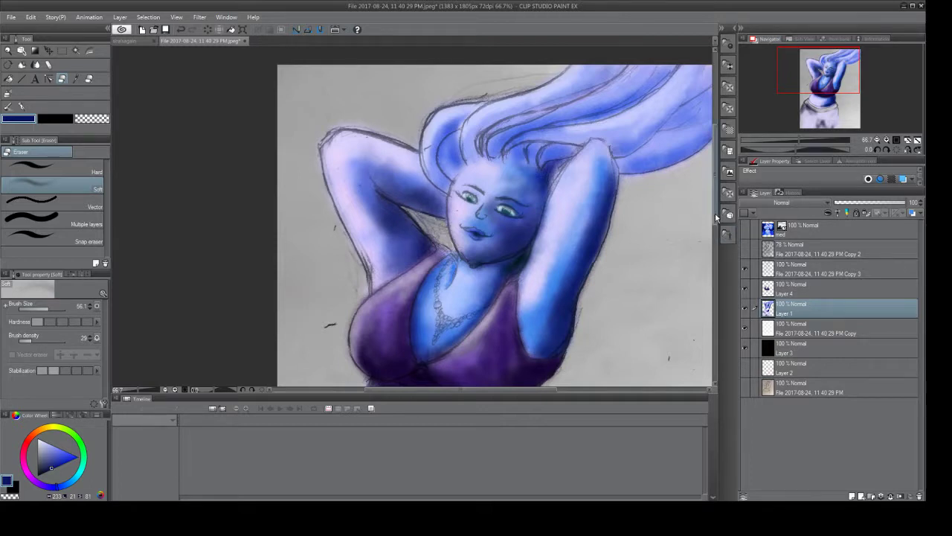
Erase the purple tint overlapping the upper arm beside the top's strap on Layer 4 with the Soft eraser.
{"action": "left_click_drag", "start_coordinate": [717, 224], "coordinate": [715, 230]}
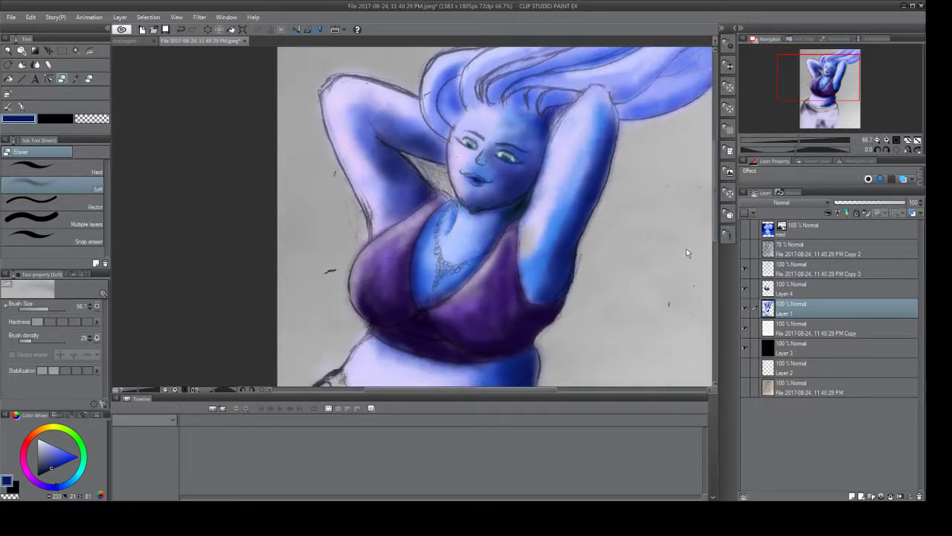
{"action": "left_click", "coordinate": [759, 288]}
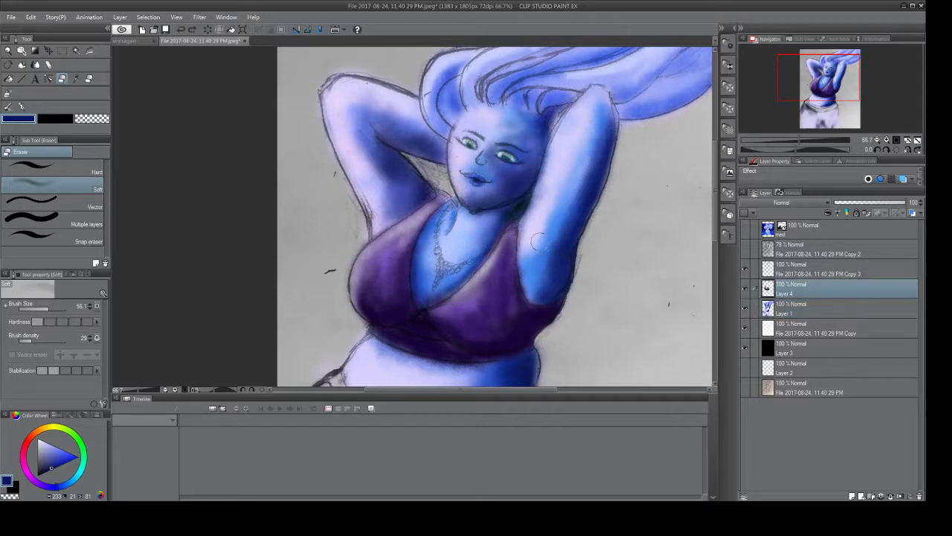
{"action": "mouse_move", "coordinate": [520, 253]}
{"action": "left_mouse_down"}
{"action": "mouse_move", "coordinate": [537, 296]}
{"action": "mouse_move", "coordinate": [556, 282]}
{"action": "left_mouse_up"}
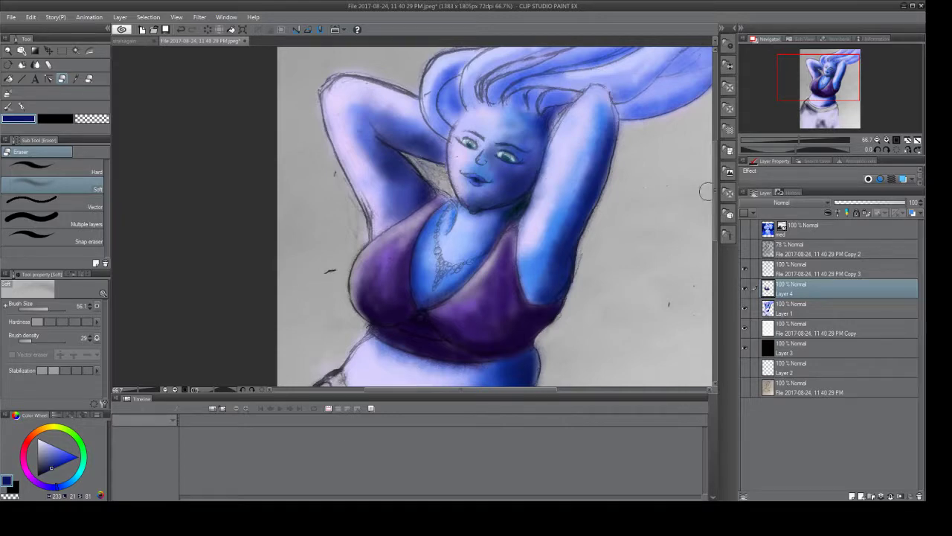
Show the reference picture again and move it down to the empty background beside the waist.
{"action": "left_click_drag", "start_coordinate": [715, 186], "coordinate": [699, 219]}
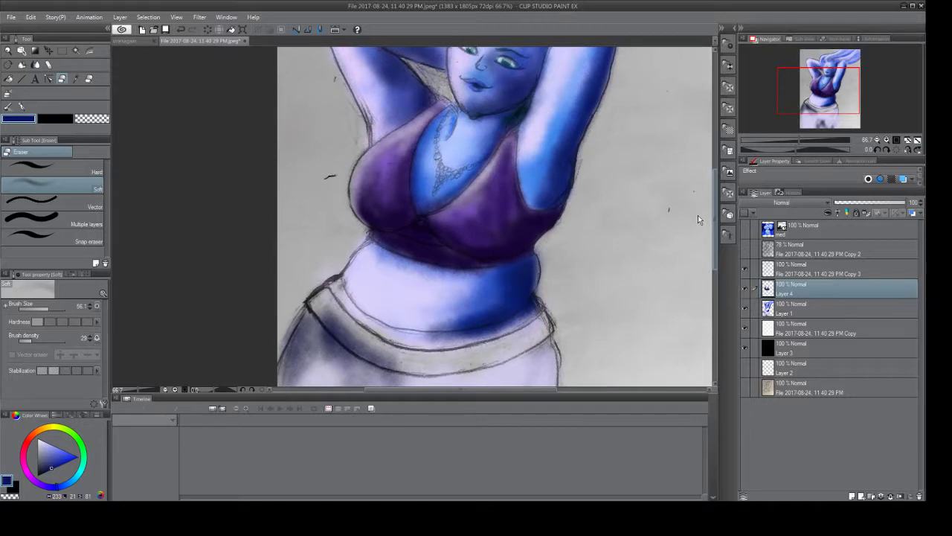
{"action": "scroll", "coordinate": [697, 215], "scroll_direction": "down", "scroll_amount": 2}
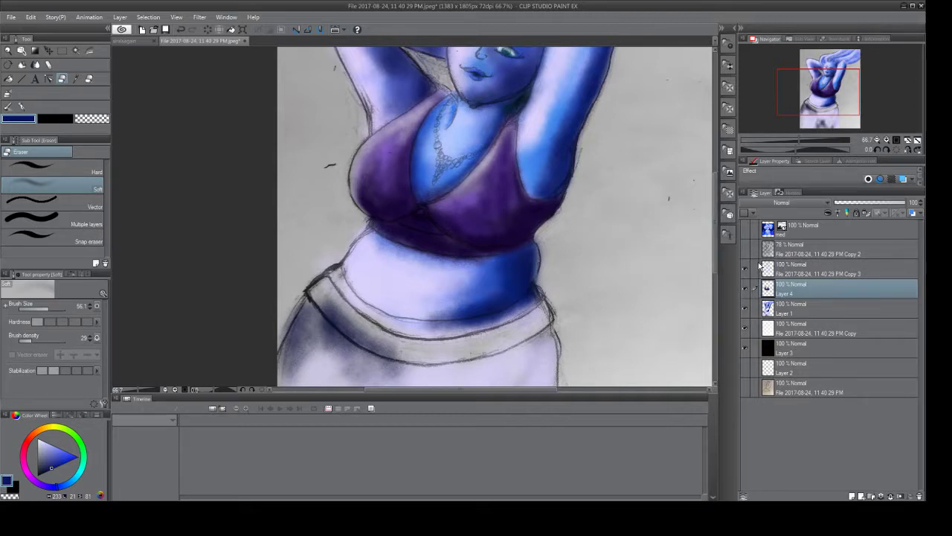
{"action": "left_click", "coordinate": [770, 308]}
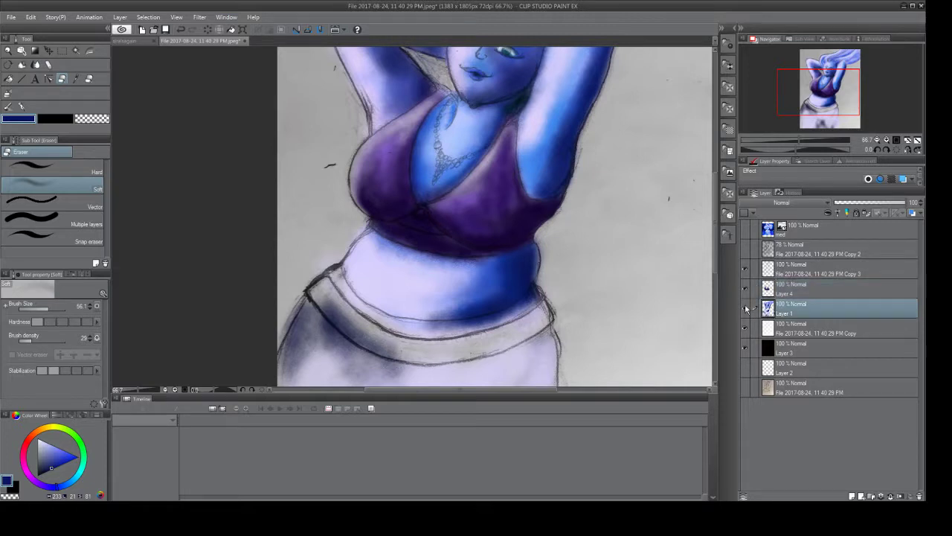
{"action": "left_click", "coordinate": [744, 308]}
{"action": "left_click", "coordinate": [744, 308]}
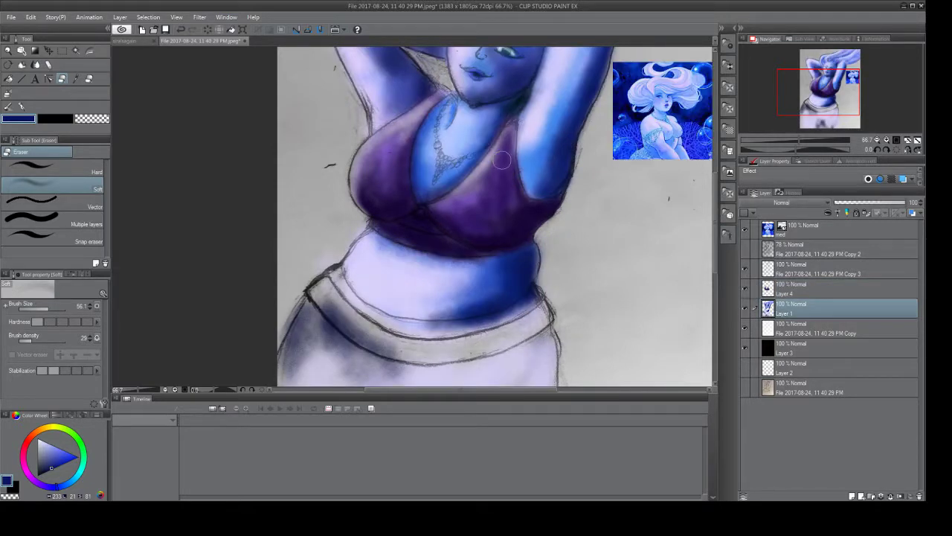
{"action": "left_click", "coordinate": [52, 51]}
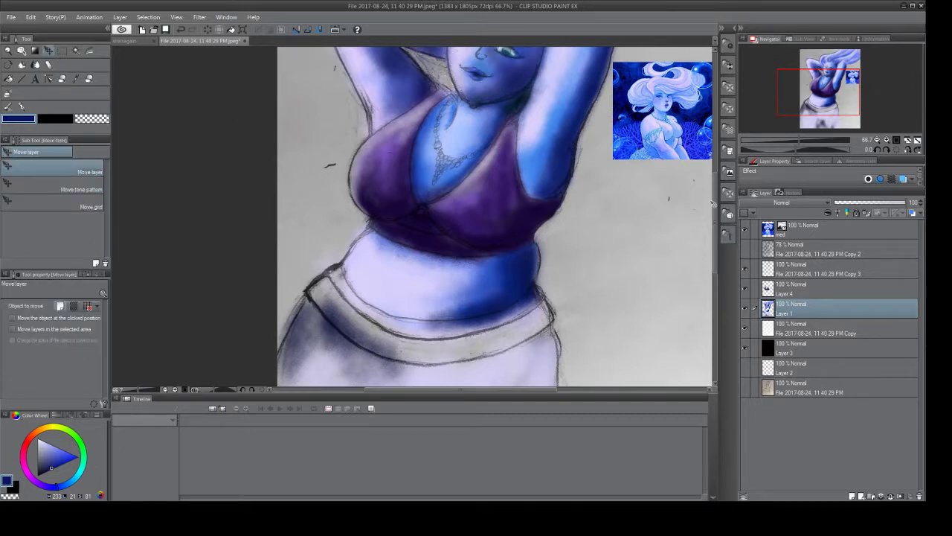
{"action": "left_click", "coordinate": [770, 232]}
{"action": "left_click_drag", "start_coordinate": [673, 126], "coordinate": [639, 277]}
{"action": "mouse_move", "coordinate": [711, 235]}
{"action": "left_mouse_down"}
{"action": "mouse_move", "coordinate": [712, 264]}
{"action": "mouse_move", "coordinate": [709, 252]}
{"action": "left_mouse_up"}
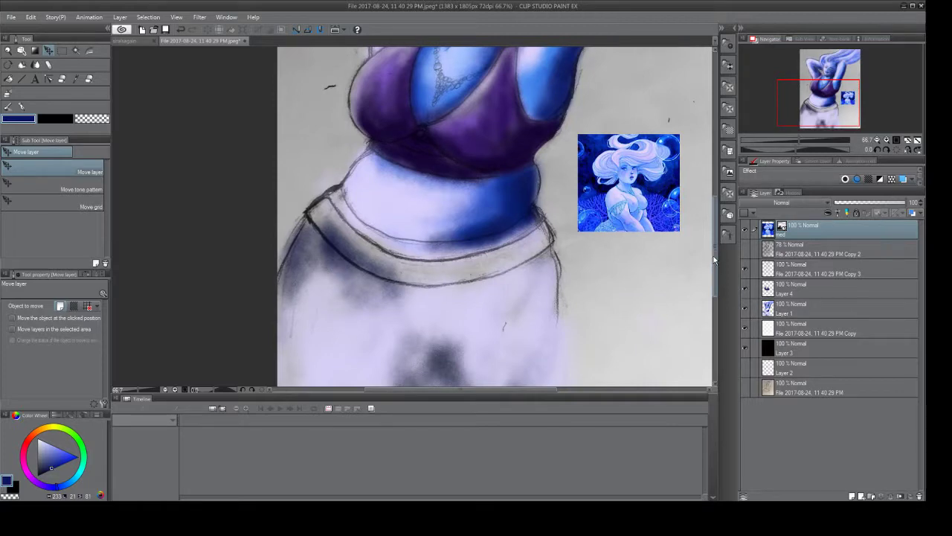
Paint dark navy over the waistband and shadow patches on the trousers on Layer 1 with the Noise pastel at brush size 155.8.
{"action": "left_click", "coordinate": [768, 312]}
{"action": "left_click", "coordinate": [746, 309]}
{"action": "left_click", "coordinate": [746, 310]}
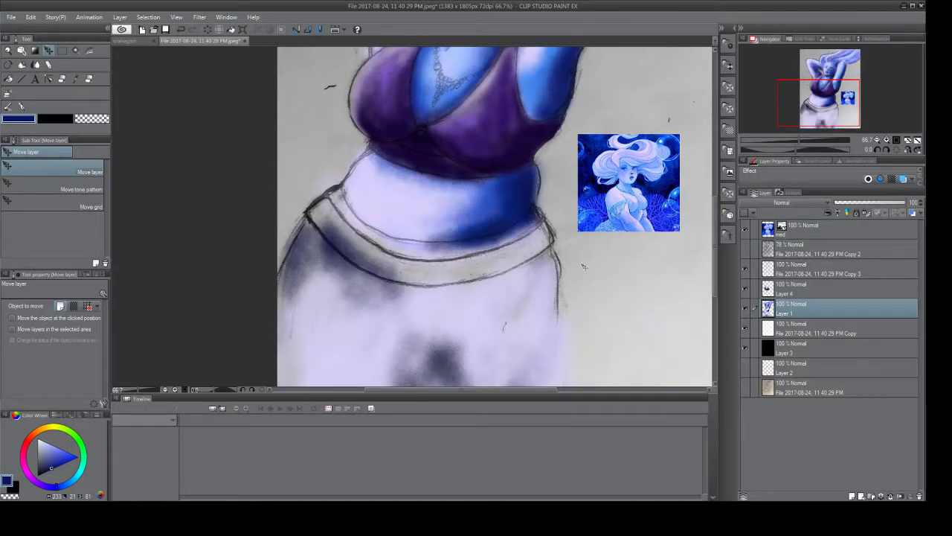
{"action": "left_click", "coordinate": [49, 65]}
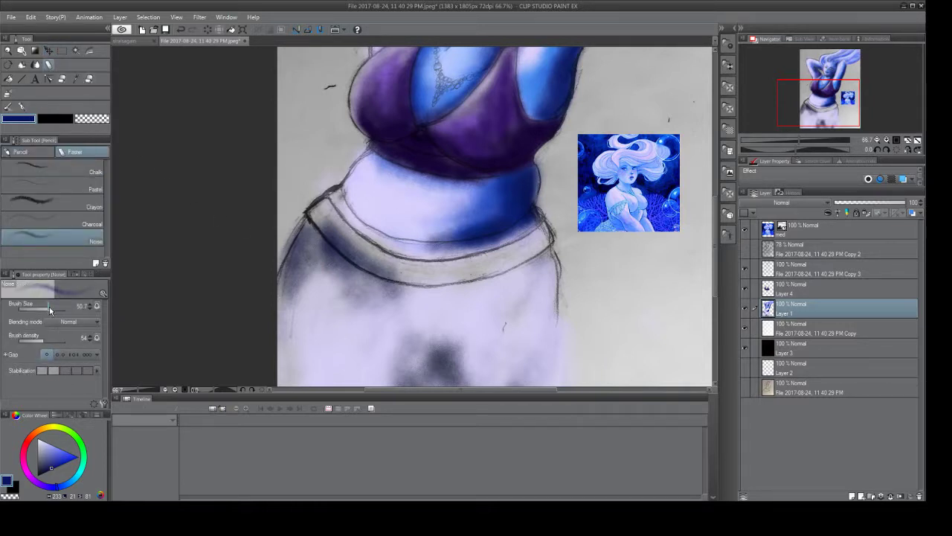
{"action": "key", "text": "bracketright"}
{"action": "key", "text": "bracketright"}
{"action": "key", "text": "bracketright"}
{"action": "mouse_move", "coordinate": [399, 305]}
{"action": "left_mouse_down"}
{"action": "mouse_move", "coordinate": [382, 323]}
{"action": "mouse_move", "coordinate": [384, 296]}
{"action": "mouse_move", "coordinate": [367, 275]}
{"action": "mouse_move", "coordinate": [316, 261]}
{"action": "mouse_move", "coordinate": [329, 288]}
{"action": "mouse_move", "coordinate": [399, 278]}
{"action": "mouse_move", "coordinate": [383, 282]}
{"action": "mouse_move", "coordinate": [400, 298]}
{"action": "mouse_move", "coordinate": [337, 239]}
{"action": "mouse_move", "coordinate": [342, 245]}
{"action": "mouse_move", "coordinate": [333, 209]}
{"action": "mouse_move", "coordinate": [306, 242]}
{"action": "mouse_move", "coordinate": [295, 294]}
{"action": "mouse_move", "coordinate": [413, 277]}
{"action": "mouse_move", "coordinate": [389, 259]}
{"action": "mouse_move", "coordinate": [427, 268]}
{"action": "mouse_move", "coordinate": [520, 254]}
{"action": "mouse_move", "coordinate": [528, 243]}
{"action": "mouse_move", "coordinate": [545, 314]}
{"action": "mouse_move", "coordinate": [535, 340]}
{"action": "mouse_move", "coordinate": [540, 370]}
{"action": "mouse_move", "coordinate": [518, 296]}
{"action": "mouse_move", "coordinate": [488, 310]}
{"action": "mouse_move", "coordinate": [471, 289]}
{"action": "mouse_move", "coordinate": [412, 271]}
{"action": "mouse_move", "coordinate": [420, 300]}
{"action": "mouse_move", "coordinate": [376, 375]}
{"action": "mouse_move", "coordinate": [420, 332]}
{"action": "mouse_move", "coordinate": [404, 363]}
{"action": "mouse_move", "coordinate": [398, 331]}
{"action": "mouse_move", "coordinate": [384, 370]}
{"action": "mouse_move", "coordinate": [372, 330]}
{"action": "mouse_move", "coordinate": [355, 331]}
{"action": "mouse_move", "coordinate": [325, 293]}
{"action": "mouse_move", "coordinate": [295, 334]}
{"action": "mouse_move", "coordinate": [288, 291]}
{"action": "mouse_move", "coordinate": [331, 259]}
{"action": "mouse_move", "coordinate": [331, 220]}
{"action": "mouse_move", "coordinate": [382, 268]}
{"action": "mouse_move", "coordinate": [343, 256]}
{"action": "mouse_move", "coordinate": [456, 278]}
{"action": "mouse_move", "coordinate": [323, 232]}
{"action": "mouse_move", "coordinate": [352, 229]}
{"action": "mouse_move", "coordinate": [368, 246]}
{"action": "mouse_move", "coordinate": [468, 268]}
{"action": "mouse_move", "coordinate": [401, 273]}
{"action": "mouse_move", "coordinate": [484, 264]}
{"action": "mouse_move", "coordinate": [394, 273]}
{"action": "mouse_move", "coordinate": [357, 258]}
{"action": "mouse_move", "coordinate": [459, 267]}
{"action": "mouse_move", "coordinate": [375, 275]}
{"action": "mouse_move", "coordinate": [525, 253]}
{"action": "mouse_move", "coordinate": [481, 275]}
{"action": "mouse_move", "coordinate": [540, 269]}
{"action": "mouse_move", "coordinate": [545, 375]}
{"action": "mouse_move", "coordinate": [551, 324]}
{"action": "mouse_move", "coordinate": [518, 353]}
{"action": "mouse_move", "coordinate": [514, 315]}
{"action": "mouse_move", "coordinate": [503, 327]}
{"action": "mouse_move", "coordinate": [438, 314]}
{"action": "mouse_move", "coordinate": [355, 355]}
{"action": "left_mouse_up"}
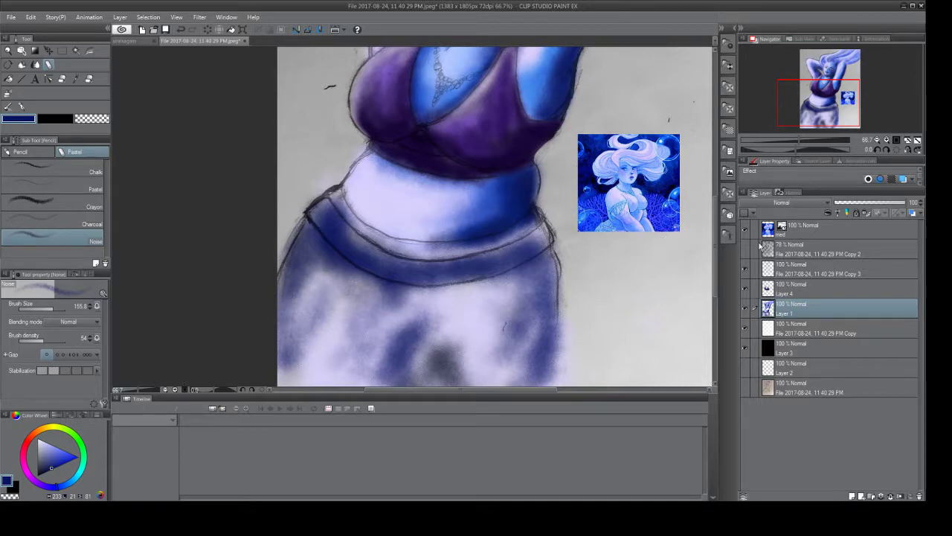
Pick a pale lavender and blend it over the navy patches on the trousers on Layer 1 with the Noise pastel.
{"action": "left_click", "coordinate": [774, 231]}
{"action": "left_click", "coordinate": [75, 79]}
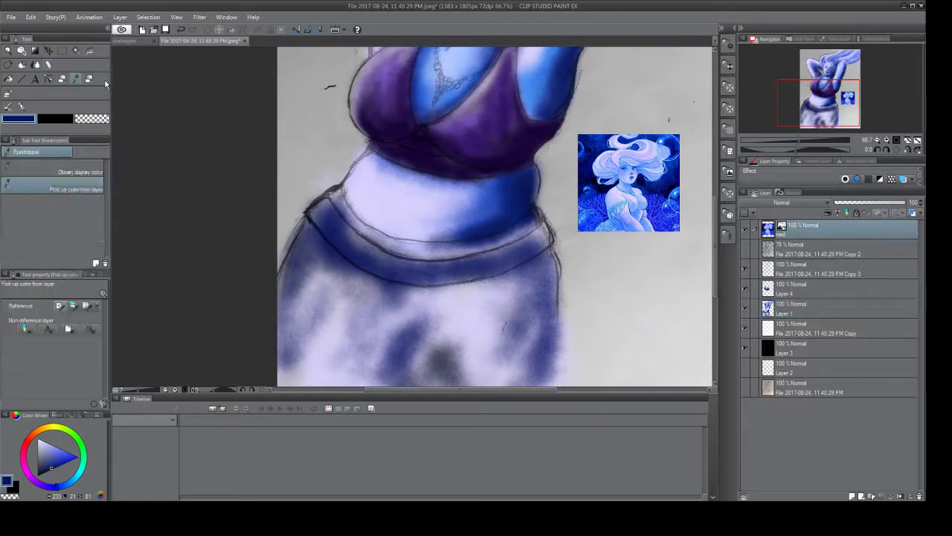
{"action": "left_click", "coordinate": [416, 186]}
{"action": "left_click", "coordinate": [63, 81]}
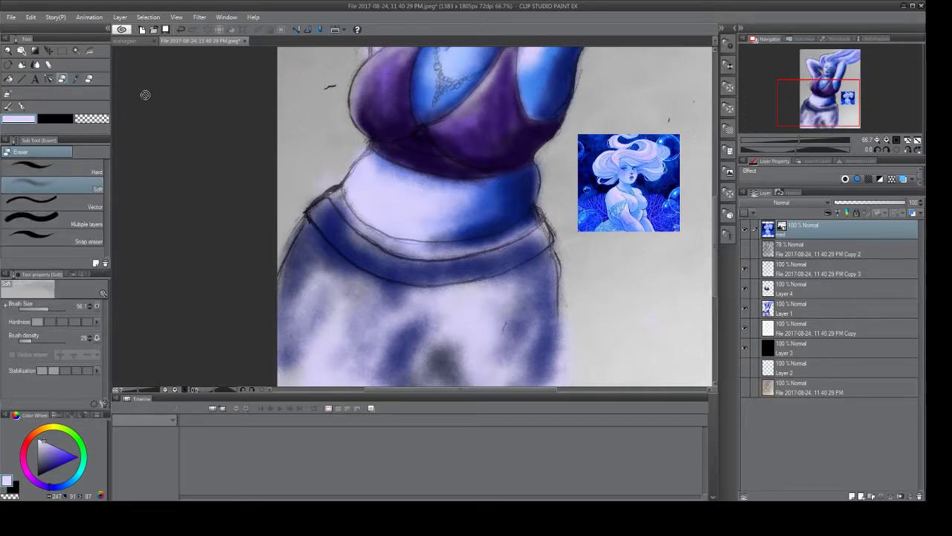
{"action": "left_click", "coordinate": [48, 65]}
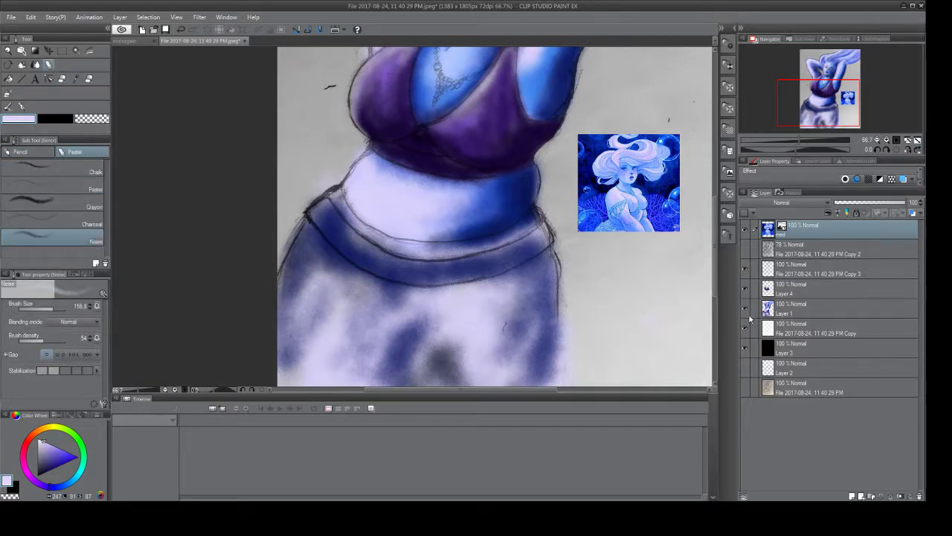
{"action": "left_click", "coordinate": [777, 308]}
{"action": "mouse_move", "coordinate": [446, 319]}
{"action": "left_mouse_down"}
{"action": "mouse_move", "coordinate": [456, 343]}
{"action": "mouse_move", "coordinate": [456, 324]}
{"action": "mouse_move", "coordinate": [447, 357]}
{"action": "mouse_move", "coordinate": [406, 358]}
{"action": "mouse_move", "coordinate": [398, 340]}
{"action": "mouse_move", "coordinate": [370, 373]}
{"action": "mouse_move", "coordinate": [340, 370]}
{"action": "mouse_move", "coordinate": [339, 321]}
{"action": "mouse_move", "coordinate": [296, 312]}
{"action": "mouse_move", "coordinate": [318, 253]}
{"action": "mouse_move", "coordinate": [279, 350]}
{"action": "mouse_move", "coordinate": [434, 304]}
{"action": "mouse_move", "coordinate": [381, 276]}
{"action": "mouse_move", "coordinate": [509, 300]}
{"action": "mouse_move", "coordinate": [516, 341]}
{"action": "mouse_move", "coordinate": [549, 281]}
{"action": "mouse_move", "coordinate": [543, 376]}
{"action": "mouse_move", "coordinate": [548, 291]}
{"action": "mouse_move", "coordinate": [506, 316]}
{"action": "left_mouse_up"}
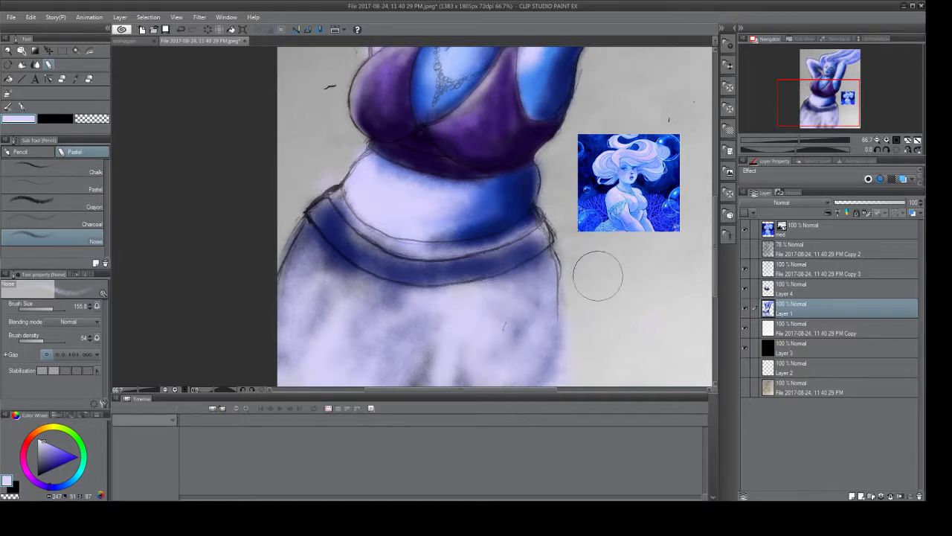
Examine the coloured figure as a whole against the reference picture and glance at the other open document.
{"action": "left_click_drag", "start_coordinate": [716, 252], "coordinate": [727, 222]}
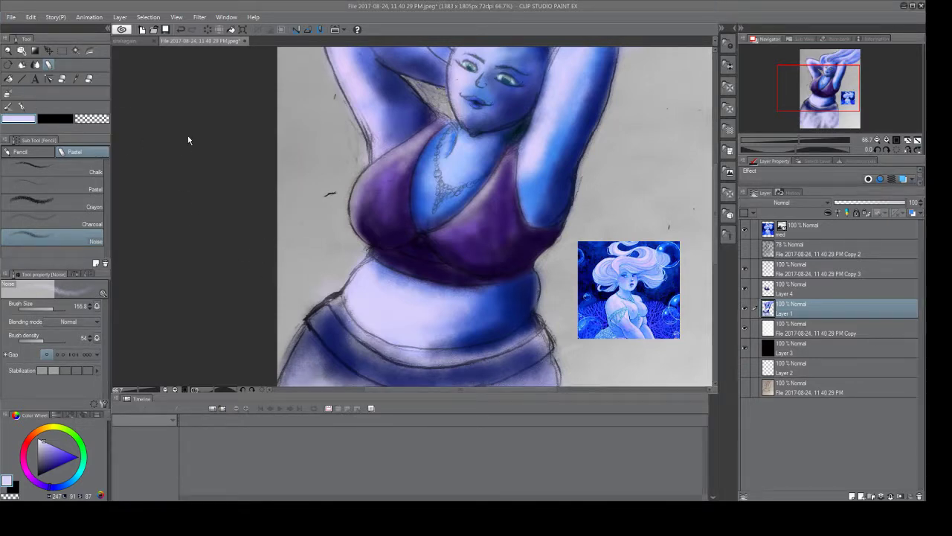
{"action": "left_click", "coordinate": [126, 42]}
{"action": "left_click", "coordinate": [171, 41]}
{"action": "scroll", "coordinate": [385, 248], "scroll_direction": "up", "scroll_amount": 1}
{"action": "scroll", "coordinate": [392, 240], "scroll_direction": "up", "scroll_amount": 1}
{"action": "scroll", "coordinate": [402, 238], "scroll_direction": "down", "scroll_amount": 4}
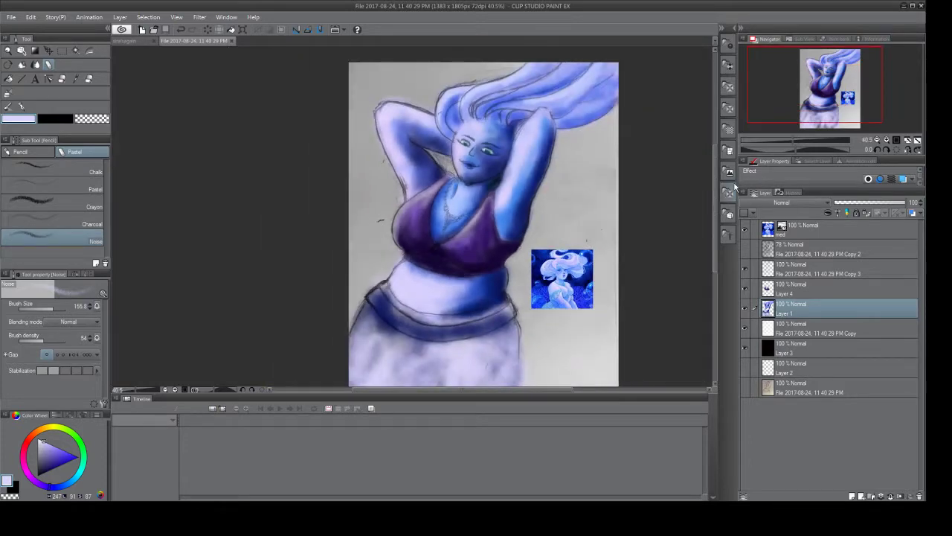
{"action": "mouse_move", "coordinate": [719, 177]}
{"action": "left_mouse_down"}
{"action": "mouse_move", "coordinate": [719, 159]}
{"action": "mouse_move", "coordinate": [719, 168]}
{"action": "left_mouse_up"}
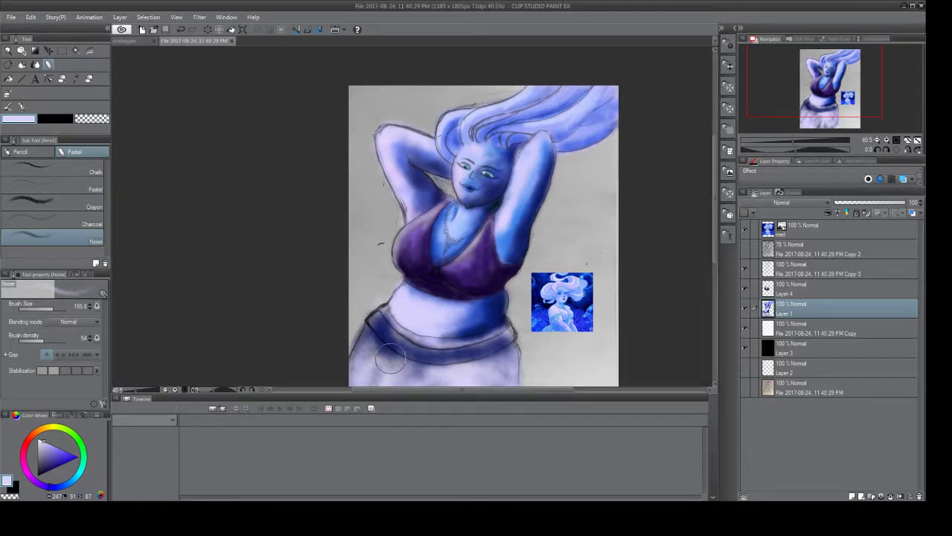
{"action": "left_click_drag", "start_coordinate": [390, 360], "coordinate": [462, 372]}
Activate the Copy 3 line-art layer and set the Textured pen to white at brush size 6.6 for the necklace.
{"action": "left_click", "coordinate": [769, 273]}
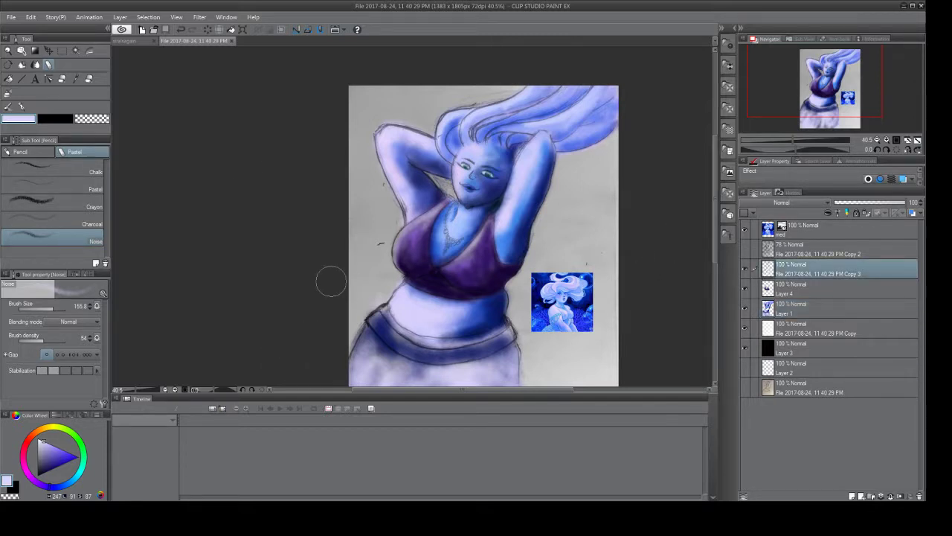
{"action": "key", "text": "ctrl+plus"}
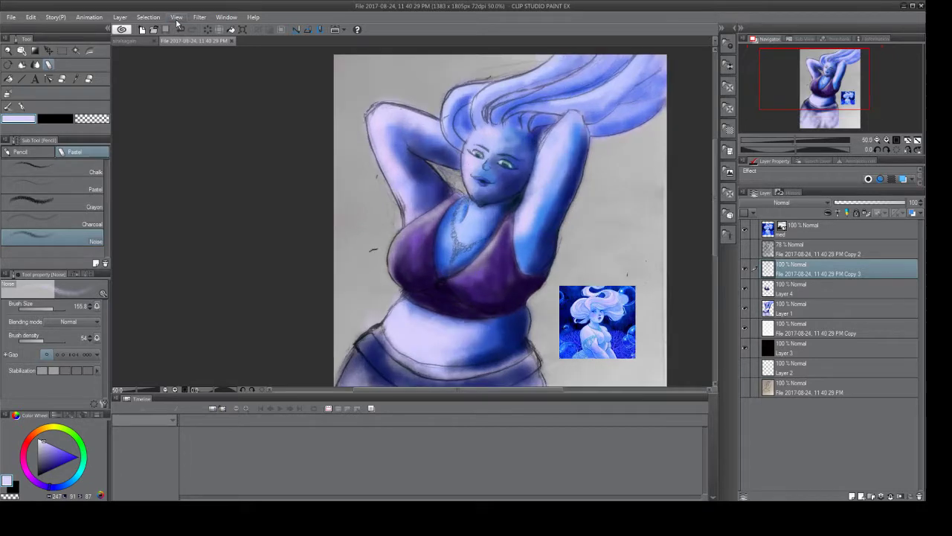
{"action": "key", "text": "ctrl+plus"}
{"action": "key", "text": "ctrl+plus"}
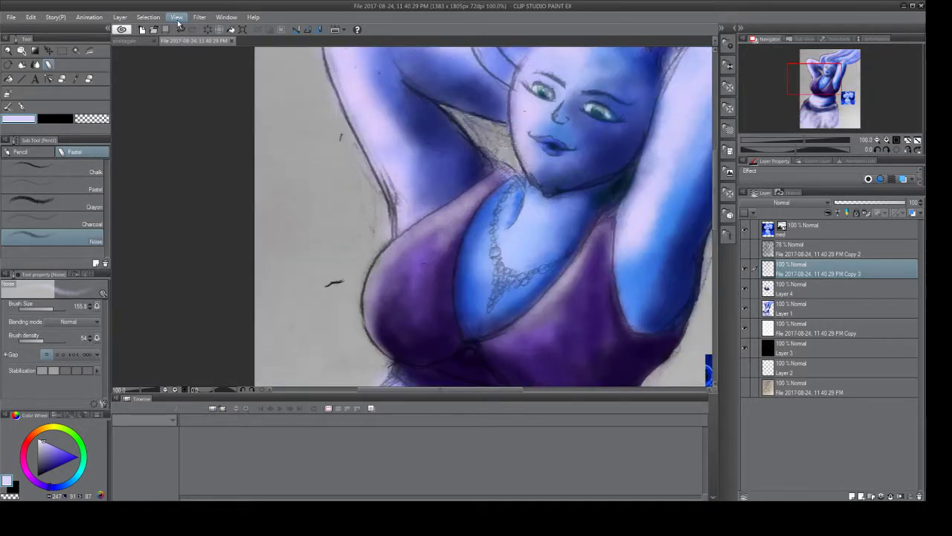
{"action": "key", "text": "ctrl+plus"}
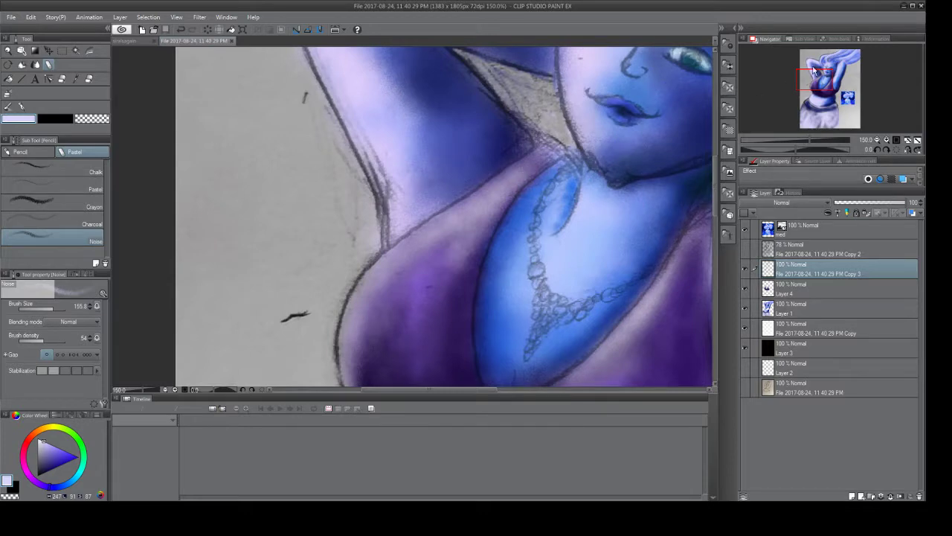
{"action": "left_click_drag", "start_coordinate": [824, 84], "coordinate": [829, 87]}
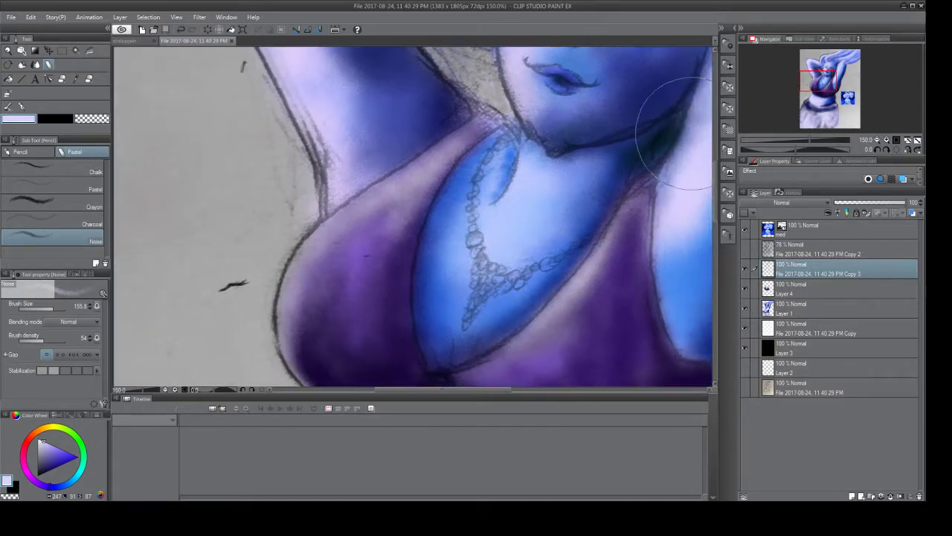
{"action": "left_click", "coordinate": [21, 106]}
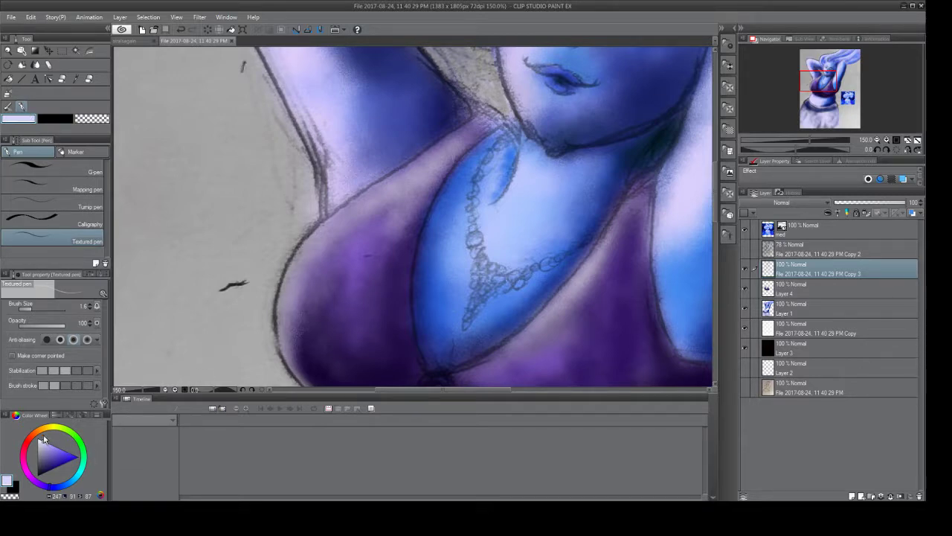
{"action": "mouse_move", "coordinate": [43, 446]}
{"action": "left_mouse_down"}
{"action": "mouse_move", "coordinate": [42, 455]}
{"action": "mouse_move", "coordinate": [34, 439]}
{"action": "left_mouse_up"}
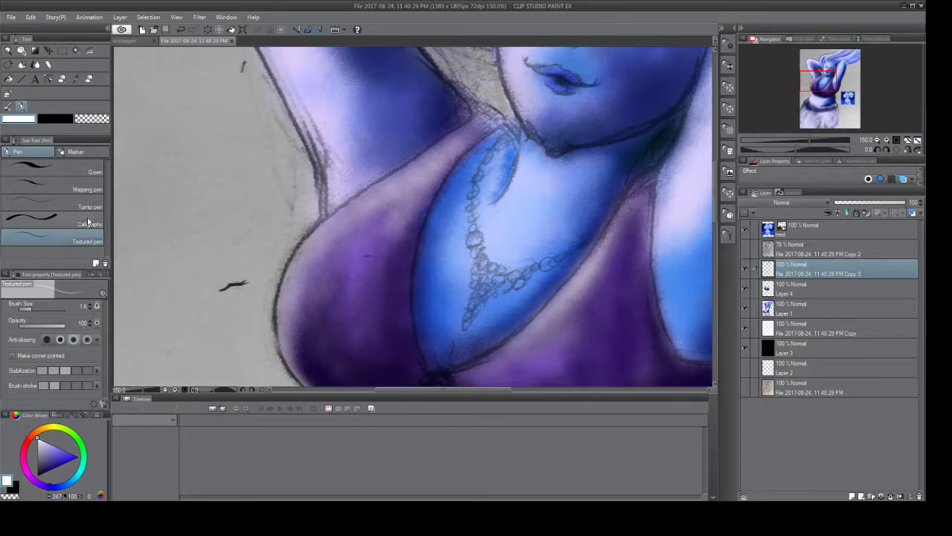
{"action": "left_click_drag", "start_coordinate": [30, 305], "coordinate": [39, 306]}
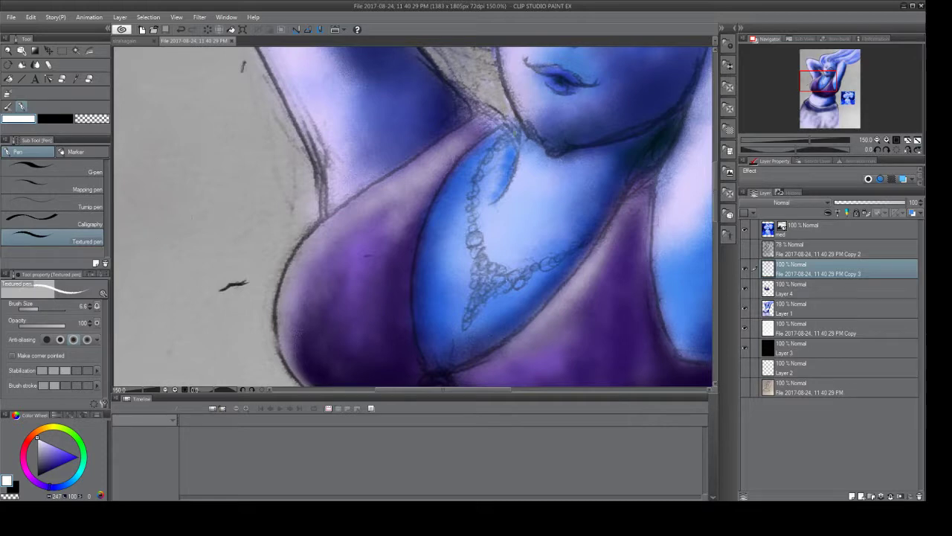
{"action": "mouse_move", "coordinate": [505, 131]}
{"action": "left_mouse_down"}
{"action": "mouse_move", "coordinate": [513, 140]}
{"action": "mouse_move", "coordinate": [499, 142]}
{"action": "mouse_move", "coordinate": [510, 139]}
{"action": "mouse_move", "coordinate": [499, 155]}
{"action": "left_mouse_up"}
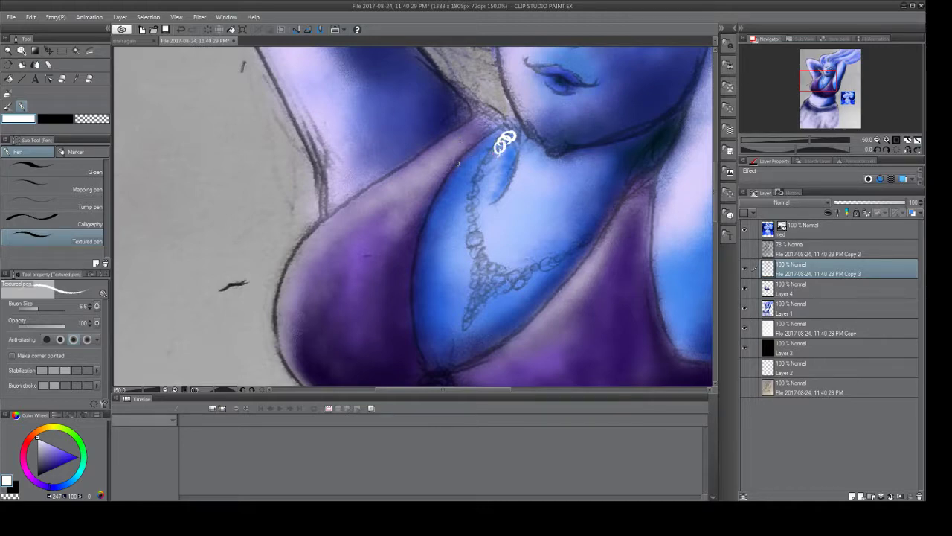
{"action": "key", "text": "ctrl+z"}
{"action": "key", "text": "ctrl+z"}
{"action": "key", "text": "ctrl+z"}
{"action": "key", "text": "ctrl+z"}
Draw a chain of small white rings down the upper-left strand of the necklace on Copy 3 with the Textured pen.
{"action": "mouse_move", "coordinate": [502, 141]}
{"action": "left_mouse_down"}
{"action": "mouse_move", "coordinate": [511, 134]}
{"action": "mouse_move", "coordinate": [495, 154]}
{"action": "left_mouse_up"}
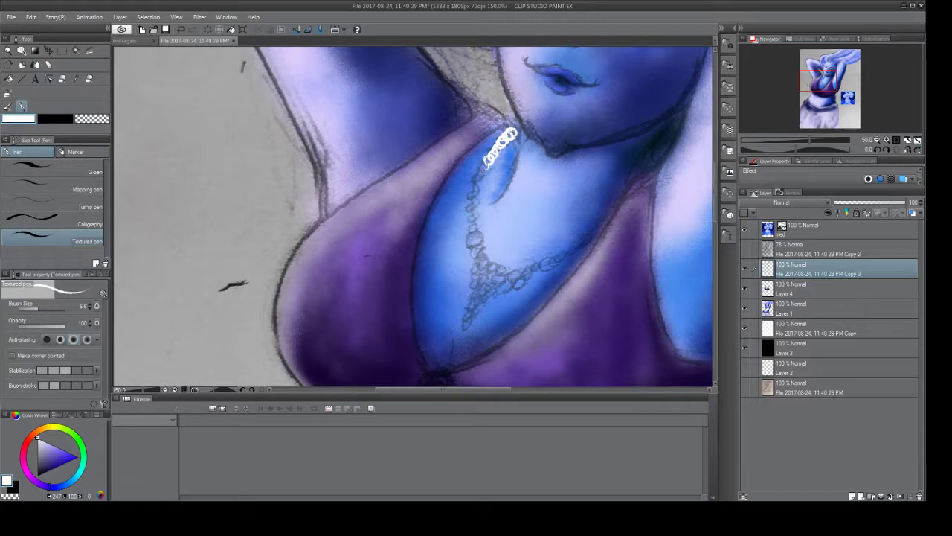
{"action": "left_click", "coordinate": [485, 165]}
{"action": "left_click", "coordinate": [476, 177]}
{"action": "left_click", "coordinate": [478, 189]}
{"action": "left_click", "coordinate": [473, 194]}
{"action": "left_click", "coordinate": [473, 198]}
{"action": "left_click", "coordinate": [469, 201]}
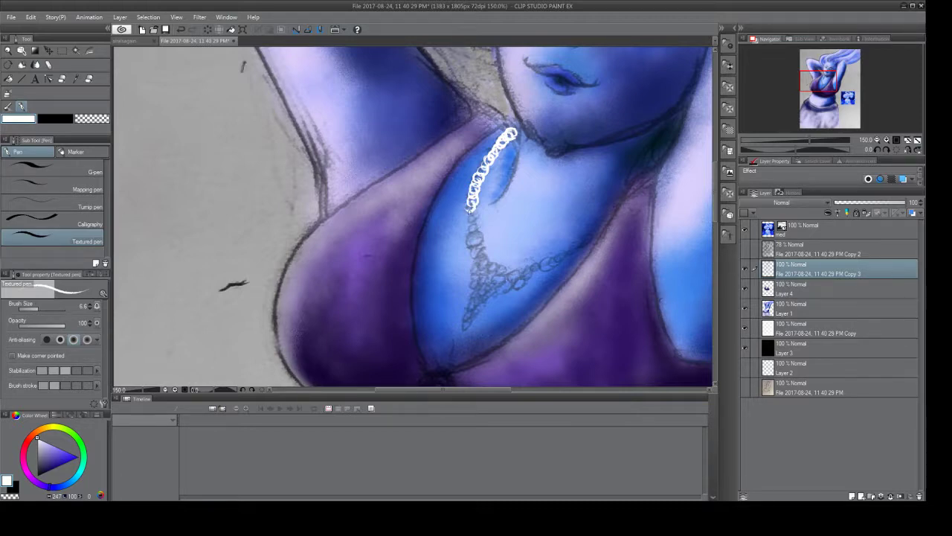
{"action": "left_click_drag", "start_coordinate": [470, 207], "coordinate": [469, 211]}
{"action": "left_click_drag", "start_coordinate": [472, 214], "coordinate": [474, 232]}
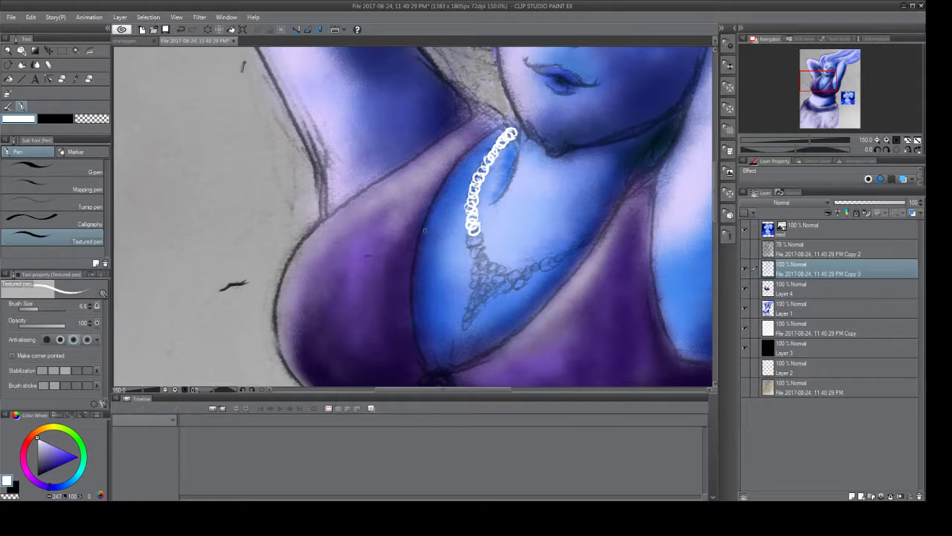
Try to erase the necklace's left strand on Copy 3 with the Rough eraser.
{"action": "key", "text": "e"}
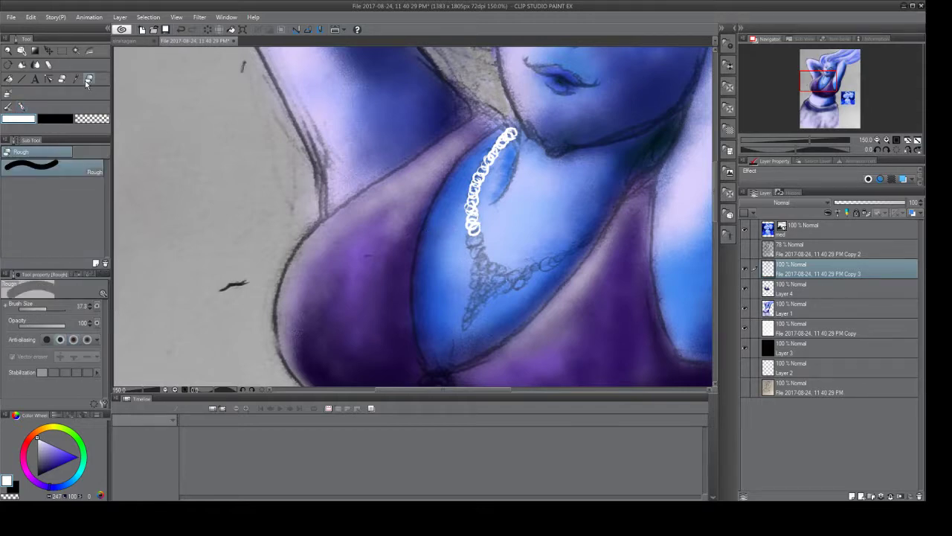
{"action": "mouse_move", "coordinate": [513, 127]}
{"action": "left_mouse_down"}
{"action": "mouse_move", "coordinate": [481, 177]}
{"action": "mouse_move", "coordinate": [467, 242]}
{"action": "left_mouse_up"}
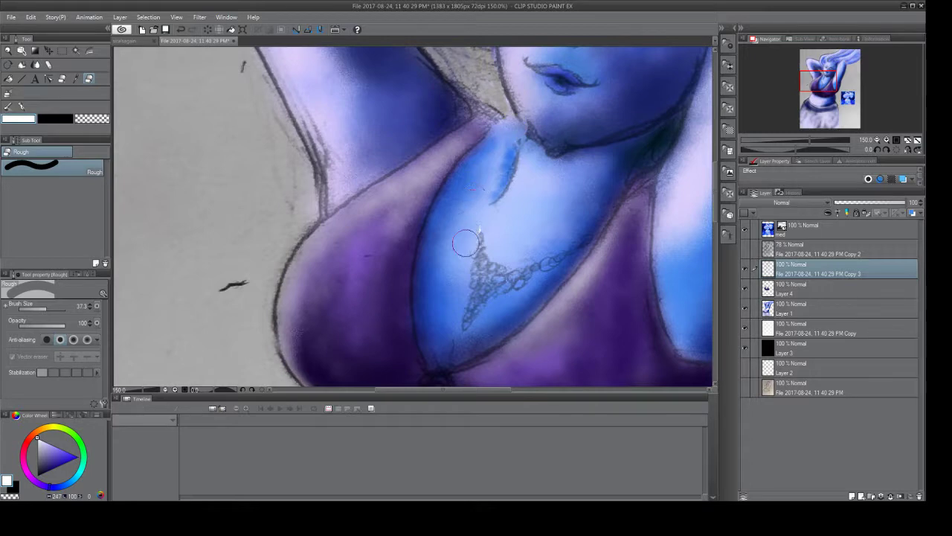
{"action": "key", "text": "ctrl+z"}
{"action": "key", "text": "ctrl+z"}
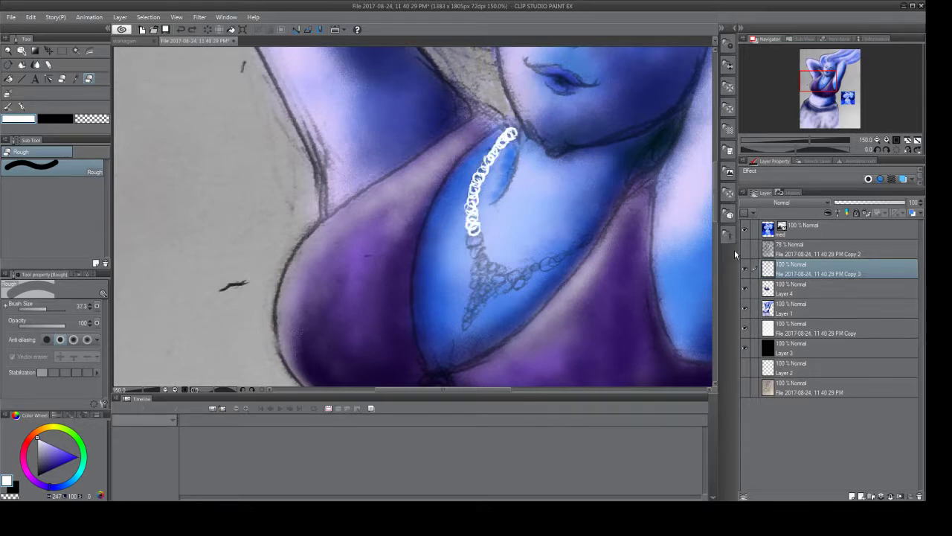
Undo the white ring chain on the necklace's left strand.
{"action": "key", "text": "ctrl+z"}
{"action": "key", "text": "ctrl+z"}
{"action": "key", "text": "ctrl+z"}
{"action": "key", "text": "ctrl+z"}
{"action": "key", "text": "ctrl+z"}
{"action": "key", "text": "ctrl+z"}
{"action": "key", "text": "ctrl+z"}
{"action": "key", "text": "ctrl+z"}
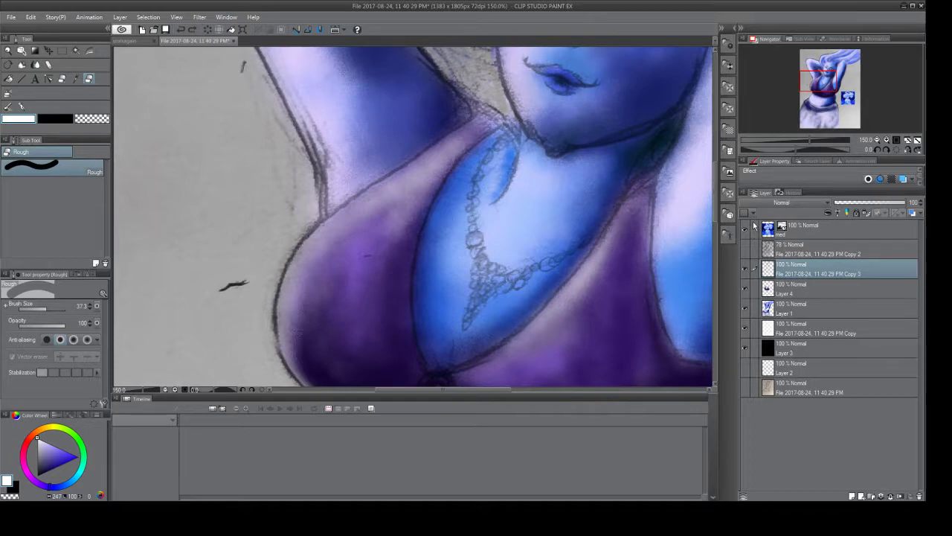
Trace both necklace strands and the pendant on Copy 3 as small grey rings with the Textured pen, saving the file partway.
{"action": "left_click", "coordinate": [20, 106]}
{"action": "left_click_drag", "start_coordinate": [37, 446], "coordinate": [37, 454]}
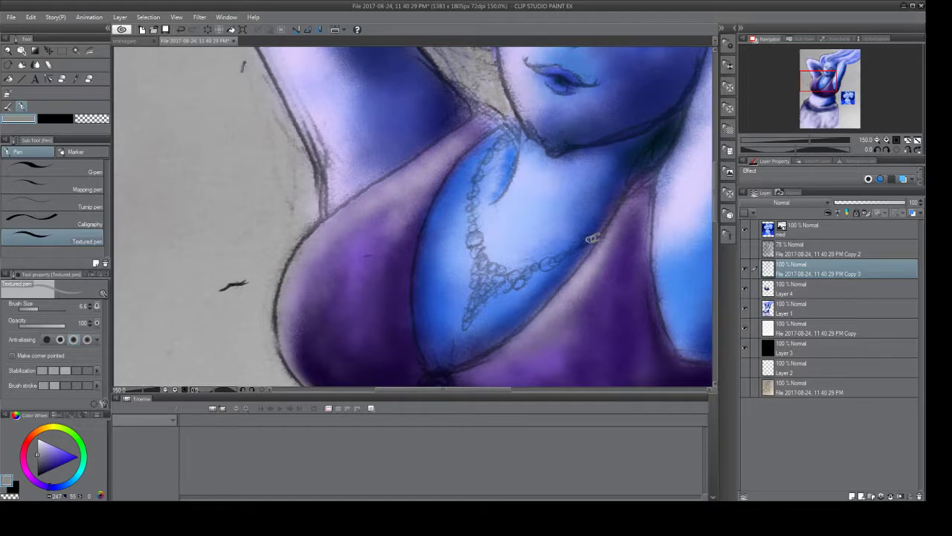
{"action": "left_click_drag", "start_coordinate": [586, 240], "coordinate": [553, 263]}
{"action": "left_click_drag", "start_coordinate": [540, 264], "coordinate": [524, 265]}
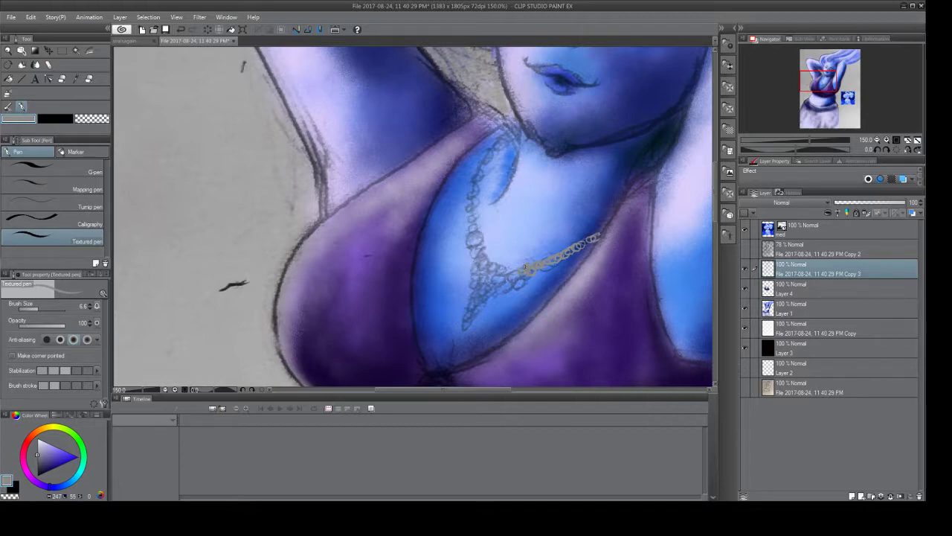
{"action": "mouse_move", "coordinate": [523, 271]}
{"action": "left_mouse_down"}
{"action": "mouse_move", "coordinate": [508, 273]}
{"action": "mouse_move", "coordinate": [521, 276]}
{"action": "mouse_move", "coordinate": [510, 286]}
{"action": "mouse_move", "coordinate": [518, 286]}
{"action": "mouse_move", "coordinate": [497, 297]}
{"action": "left_mouse_up"}
{"action": "left_click_drag", "start_coordinate": [499, 284], "coordinate": [465, 327]}
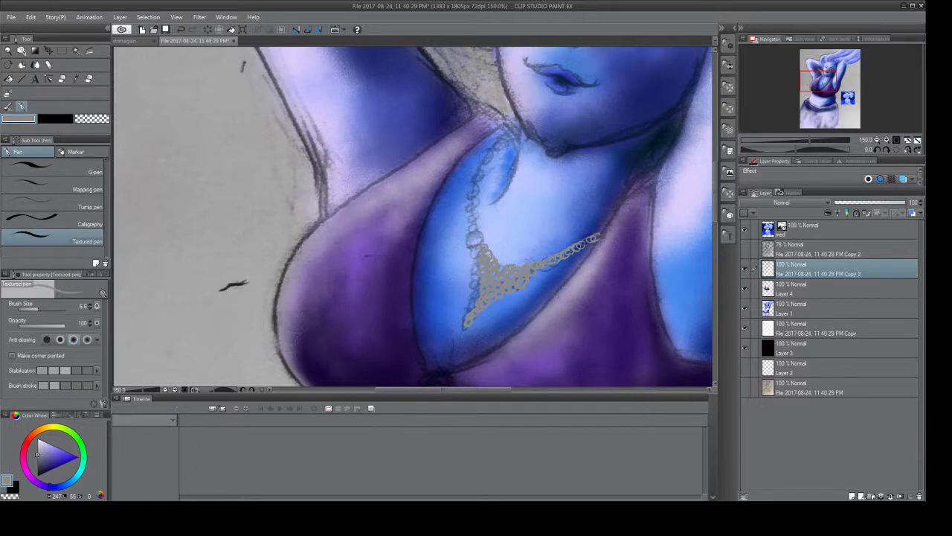
{"action": "key", "text": "ctrl+s"}
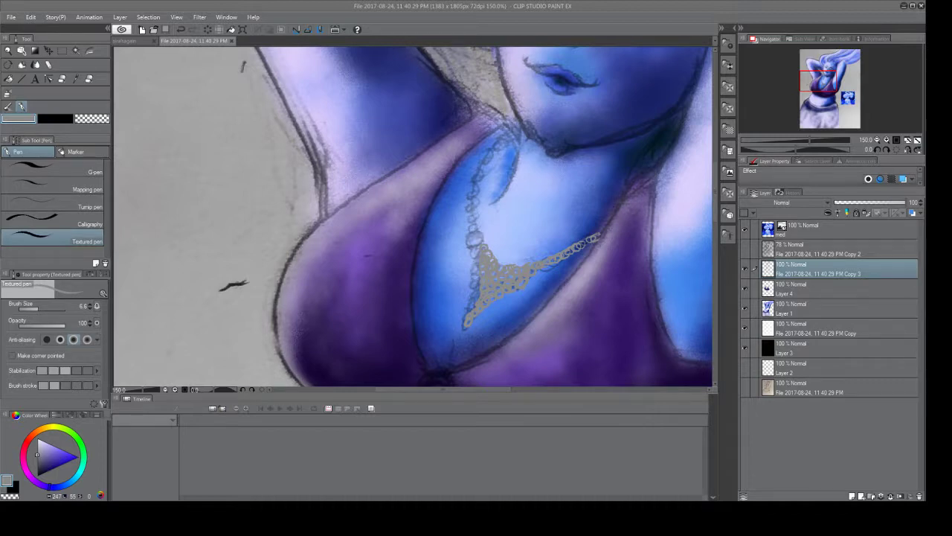
{"action": "mouse_move", "coordinate": [482, 242]}
{"action": "left_mouse_down"}
{"action": "mouse_move", "coordinate": [483, 161]}
{"action": "mouse_move", "coordinate": [507, 132]}
{"action": "left_mouse_up"}
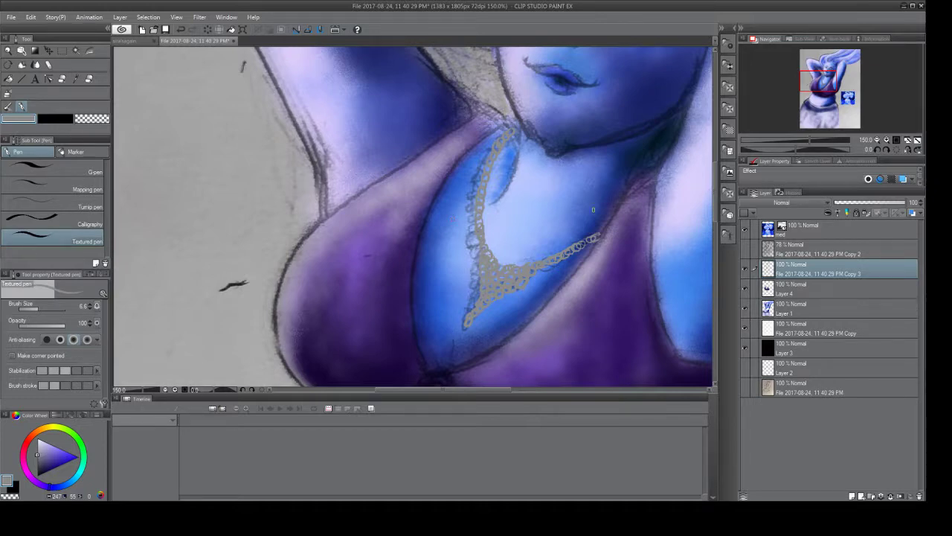
Lock the transparent pixels of Copy 3 and spray white and dark navy speckles over the grey necklace with the Spray airbrush.
{"action": "left_click", "coordinate": [865, 214]}
{"action": "left_click", "coordinate": [39, 444]}
{"action": "left_click", "coordinate": [38, 440]}
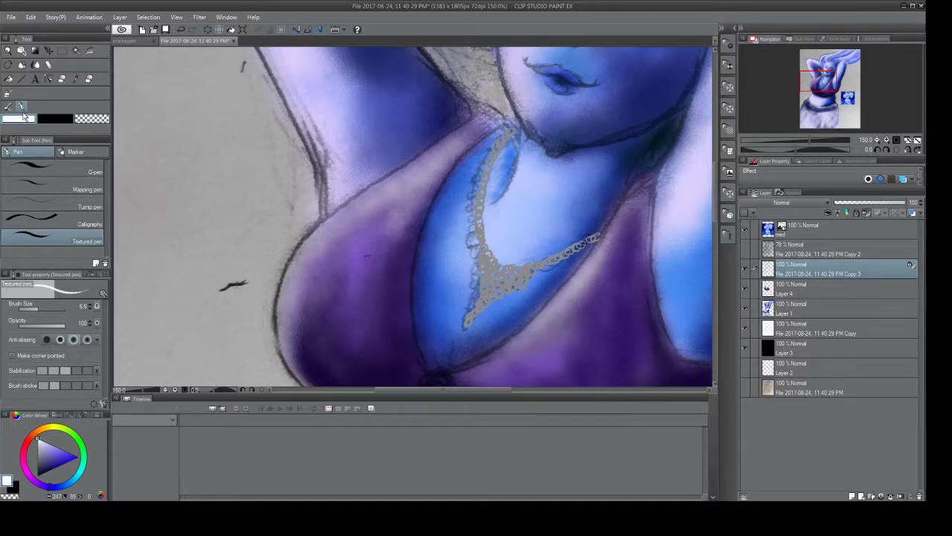
{"action": "left_click", "coordinate": [8, 94]}
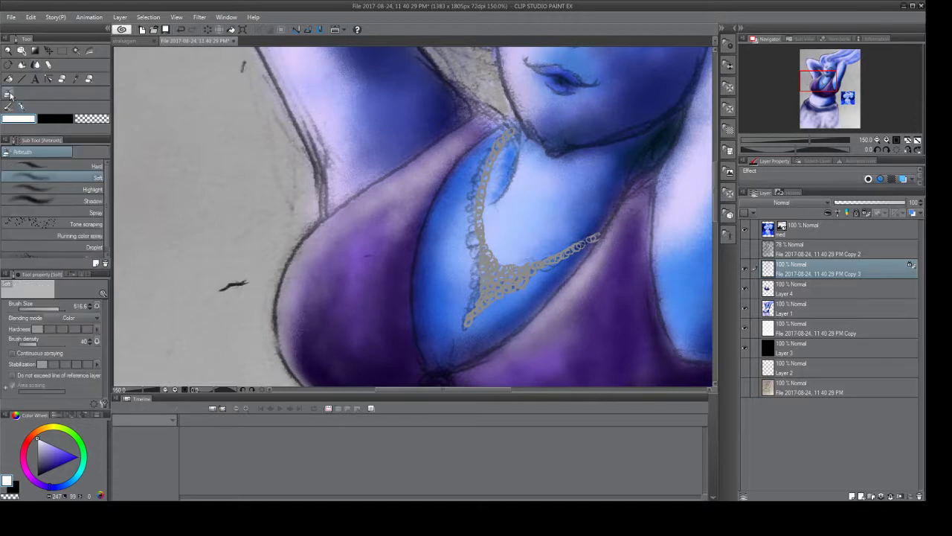
{"action": "left_click", "coordinate": [64, 213]}
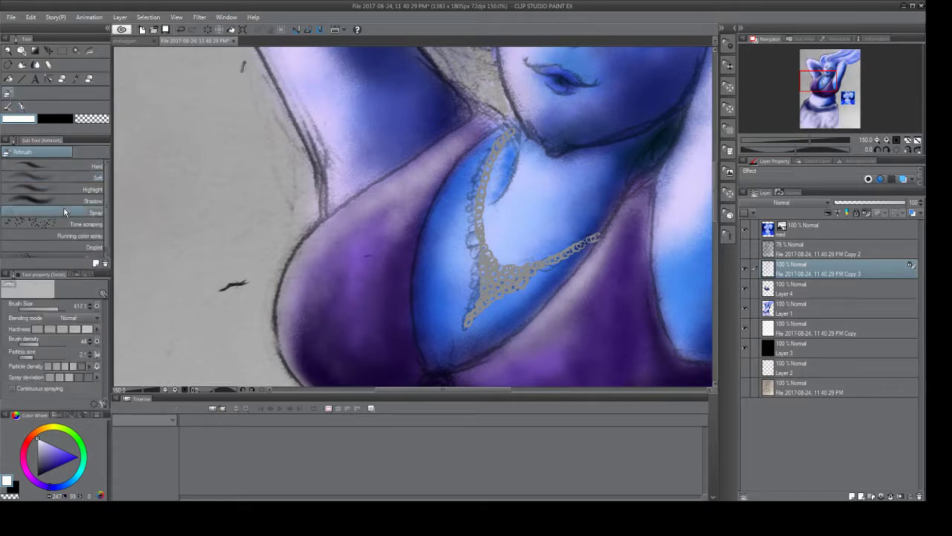
{"action": "left_click_drag", "start_coordinate": [63, 312], "coordinate": [49, 317]}
{"action": "mouse_move", "coordinate": [427, 186]}
{"action": "left_mouse_down"}
{"action": "mouse_move", "coordinate": [478, 122]}
{"action": "mouse_move", "coordinate": [446, 198]}
{"action": "mouse_move", "coordinate": [463, 148]}
{"action": "mouse_move", "coordinate": [464, 217]}
{"action": "mouse_move", "coordinate": [478, 254]}
{"action": "mouse_move", "coordinate": [514, 238]}
{"action": "mouse_move", "coordinate": [463, 299]}
{"action": "mouse_move", "coordinate": [466, 328]}
{"action": "mouse_move", "coordinate": [480, 250]}
{"action": "mouse_move", "coordinate": [472, 158]}
{"action": "mouse_move", "coordinate": [567, 138]}
{"action": "mouse_move", "coordinate": [557, 205]}
{"action": "mouse_move", "coordinate": [459, 199]}
{"action": "mouse_move", "coordinate": [494, 249]}
{"action": "mouse_move", "coordinate": [574, 209]}
{"action": "mouse_move", "coordinate": [602, 234]}
{"action": "mouse_move", "coordinate": [522, 228]}
{"action": "mouse_move", "coordinate": [496, 255]}
{"action": "mouse_move", "coordinate": [576, 227]}
{"action": "mouse_move", "coordinate": [488, 200]}
{"action": "mouse_move", "coordinate": [518, 281]}
{"action": "mouse_move", "coordinate": [486, 314]}
{"action": "mouse_move", "coordinate": [463, 263]}
{"action": "mouse_move", "coordinate": [525, 269]}
{"action": "mouse_move", "coordinate": [572, 248]}
{"action": "mouse_move", "coordinate": [482, 258]}
{"action": "mouse_move", "coordinate": [548, 265]}
{"action": "mouse_move", "coordinate": [523, 299]}
{"action": "mouse_move", "coordinate": [470, 234]}
{"action": "mouse_move", "coordinate": [560, 223]}
{"action": "mouse_move", "coordinate": [535, 198]}
{"action": "mouse_move", "coordinate": [501, 244]}
{"action": "mouse_move", "coordinate": [450, 210]}
{"action": "mouse_move", "coordinate": [543, 128]}
{"action": "mouse_move", "coordinate": [473, 140]}
{"action": "mouse_move", "coordinate": [497, 144]}
{"action": "mouse_move", "coordinate": [456, 174]}
{"action": "mouse_move", "coordinate": [539, 244]}
{"action": "mouse_move", "coordinate": [608, 244]}
{"action": "mouse_move", "coordinate": [578, 219]}
{"action": "mouse_move", "coordinate": [549, 233]}
{"action": "mouse_move", "coordinate": [552, 289]}
{"action": "mouse_move", "coordinate": [554, 221]}
{"action": "mouse_move", "coordinate": [486, 331]}
{"action": "mouse_move", "coordinate": [499, 249]}
{"action": "mouse_move", "coordinate": [475, 312]}
{"action": "mouse_move", "coordinate": [477, 213]}
{"action": "mouse_move", "coordinate": [504, 113]}
{"action": "mouse_move", "coordinate": [508, 175]}
{"action": "mouse_move", "coordinate": [602, 255]}
{"action": "mouse_move", "coordinate": [540, 214]}
{"action": "mouse_move", "coordinate": [576, 237]}
{"action": "mouse_move", "coordinate": [538, 265]}
{"action": "mouse_move", "coordinate": [483, 274]}
{"action": "mouse_move", "coordinate": [432, 327]}
{"action": "left_mouse_up"}
{"action": "left_click_drag", "start_coordinate": [49, 459], "coordinate": [42, 473]}
{"action": "left_click_drag", "start_coordinate": [52, 308], "coordinate": [38, 313]}
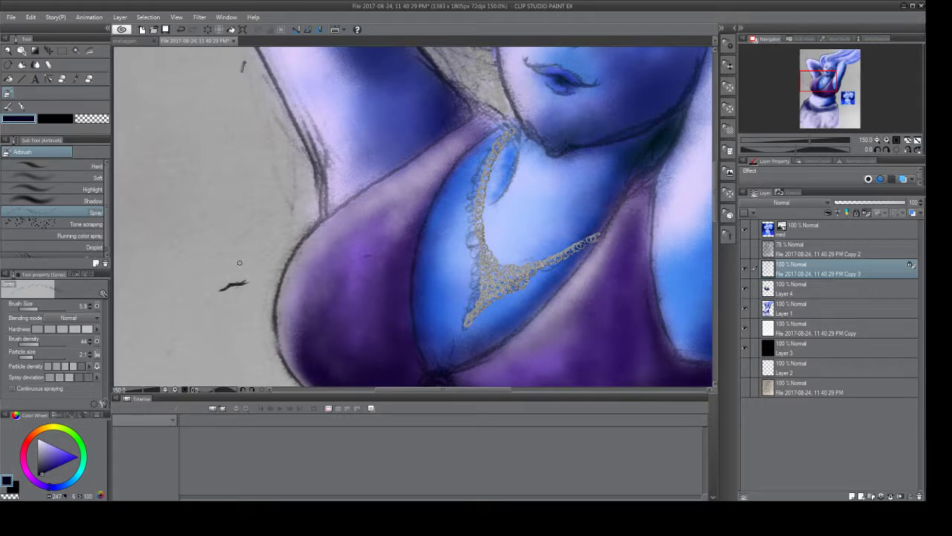
Brighten the whole necklace with white using the Lighter ink brush at size 45.8.
{"action": "left_click", "coordinate": [37, 437]}
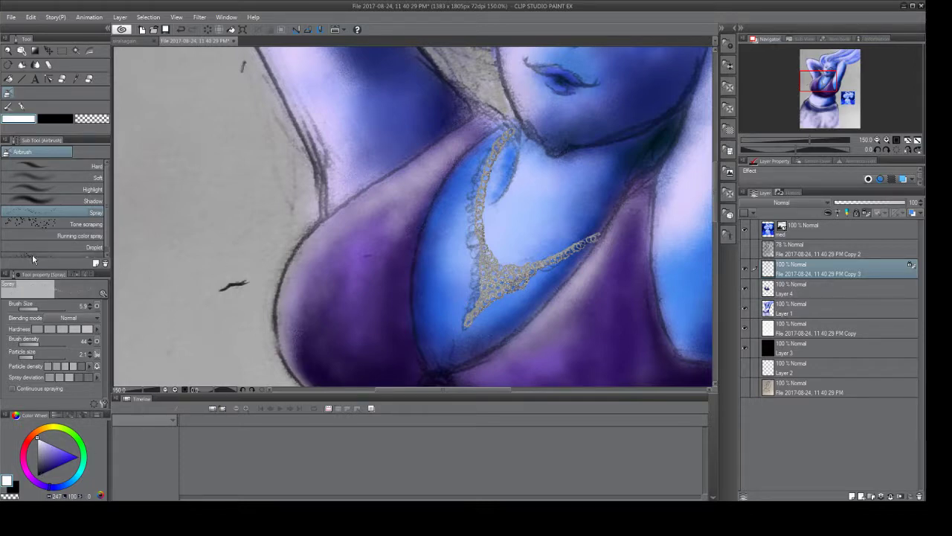
{"action": "left_click", "coordinate": [9, 107]}
{"action": "mouse_move", "coordinate": [477, 133]}
{"action": "left_mouse_down"}
{"action": "mouse_move", "coordinate": [471, 199]}
{"action": "mouse_move", "coordinate": [481, 212]}
{"action": "mouse_move", "coordinate": [485, 178]}
{"action": "mouse_move", "coordinate": [488, 236]}
{"action": "mouse_move", "coordinate": [523, 227]}
{"action": "mouse_move", "coordinate": [561, 251]}
{"action": "mouse_move", "coordinate": [451, 329]}
{"action": "mouse_move", "coordinate": [603, 219]}
{"action": "mouse_move", "coordinate": [491, 280]}
{"action": "mouse_move", "coordinate": [582, 227]}
{"action": "mouse_move", "coordinate": [465, 309]}
{"action": "mouse_move", "coordinate": [619, 229]}
{"action": "mouse_move", "coordinate": [487, 305]}
{"action": "mouse_move", "coordinate": [544, 242]}
{"action": "mouse_move", "coordinate": [517, 243]}
{"action": "mouse_move", "coordinate": [514, 227]}
{"action": "mouse_move", "coordinate": [476, 233]}
{"action": "mouse_move", "coordinate": [485, 210]}
{"action": "mouse_move", "coordinate": [472, 196]}
{"action": "mouse_move", "coordinate": [456, 199]}
{"action": "mouse_move", "coordinate": [484, 160]}
{"action": "mouse_move", "coordinate": [490, 218]}
{"action": "mouse_move", "coordinate": [477, 205]}
{"action": "mouse_move", "coordinate": [510, 126]}
{"action": "mouse_move", "coordinate": [477, 181]}
{"action": "mouse_move", "coordinate": [480, 281]}
{"action": "mouse_move", "coordinate": [479, 238]}
{"action": "mouse_move", "coordinate": [506, 120]}
{"action": "mouse_move", "coordinate": [557, 110]}
{"action": "mouse_move", "coordinate": [480, 155]}
{"action": "mouse_move", "coordinate": [524, 130]}
{"action": "mouse_move", "coordinate": [501, 148]}
{"action": "mouse_move", "coordinate": [495, 178]}
{"action": "mouse_move", "coordinate": [518, 162]}
{"action": "mouse_move", "coordinate": [500, 196]}
{"action": "mouse_move", "coordinate": [456, 230]}
{"action": "left_mouse_up"}
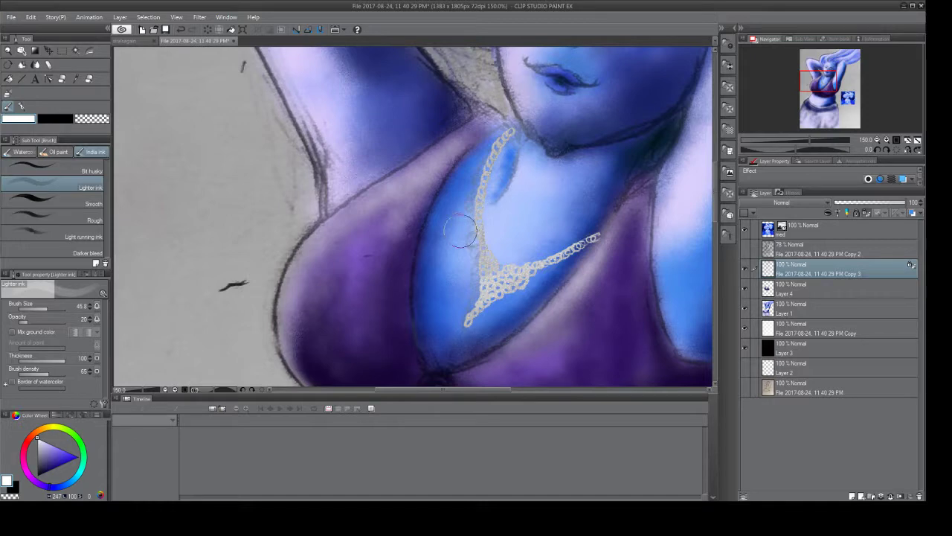
Toggle the visibility of Copy 3 to check the necklace, and unlock the layer's transparent pixels.
{"action": "left_click", "coordinate": [746, 272]}
{"action": "left_click", "coordinate": [748, 272]}
{"action": "left_click", "coordinate": [747, 271]}
{"action": "left_click", "coordinate": [747, 270]}
{"action": "left_click", "coordinate": [867, 213]}
{"action": "left_click", "coordinate": [8, 66]}
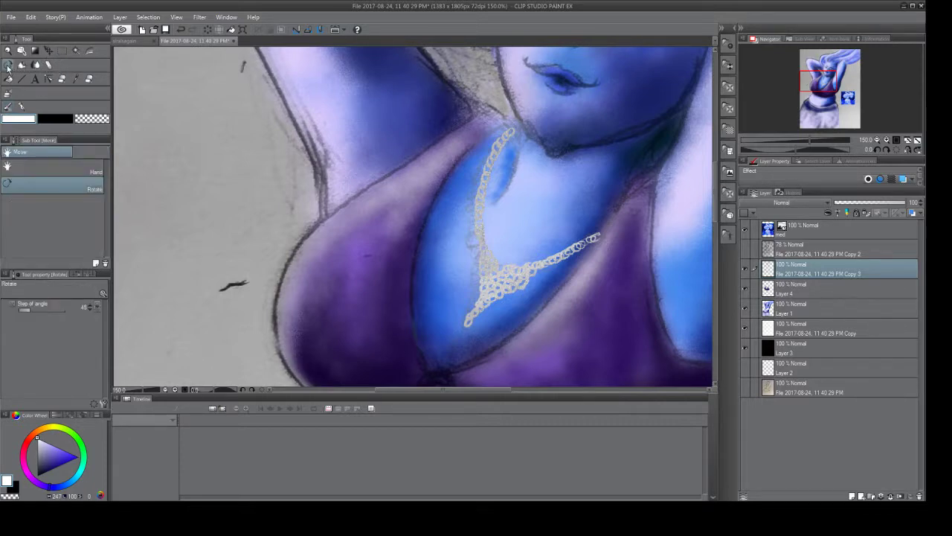
{"action": "left_click", "coordinate": [62, 51]}
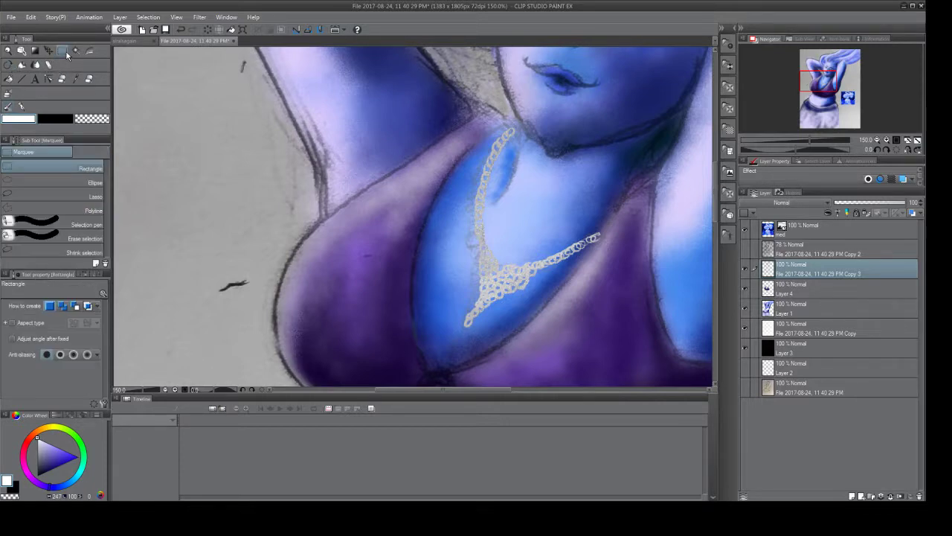
{"action": "left_click", "coordinate": [45, 194]}
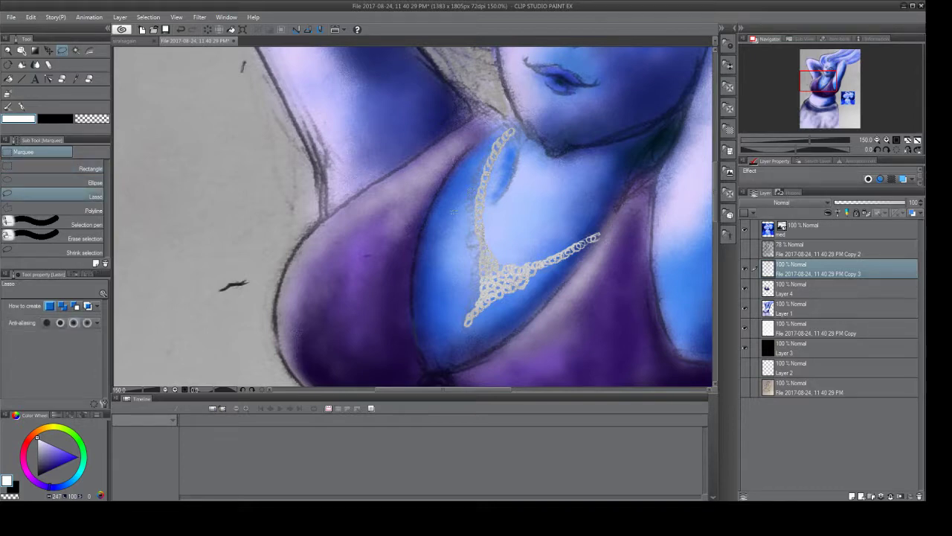
Undo all the brightening, speckles and grey rings on Copy 3, back to the pencil-drawn necklace.
{"action": "key", "text": "ctrl+z"}
{"action": "key", "text": "ctrl+z"}
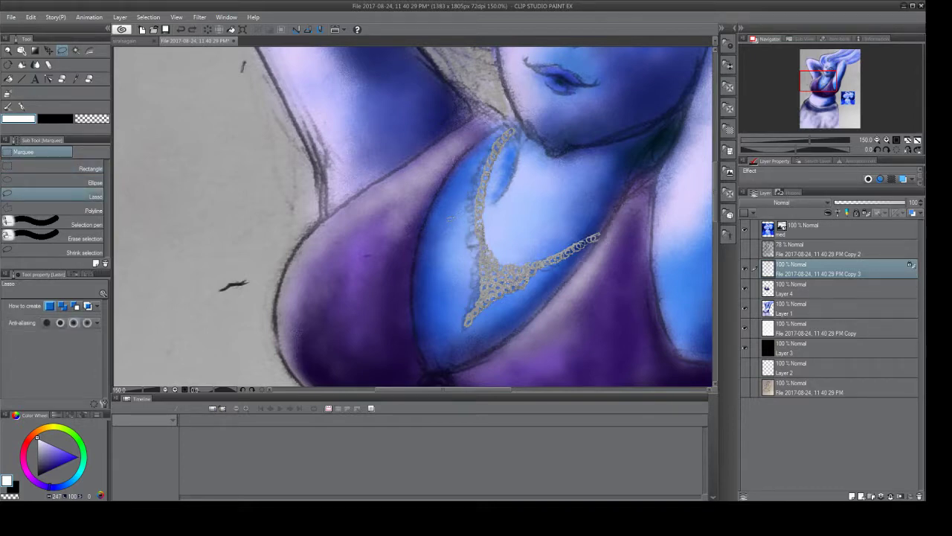
{"action": "key", "text": "ctrl+z"}
{"action": "key", "text": "ctrl+z"}
{"action": "key", "text": "ctrl+z"}
{"action": "key", "text": "ctrl+z"}
{"action": "key", "text": "ctrl+z"}
{"action": "key", "text": "ctrl+z"}
{"action": "key", "text": "ctrl+z"}
{"action": "key", "text": "ctrl+z"}
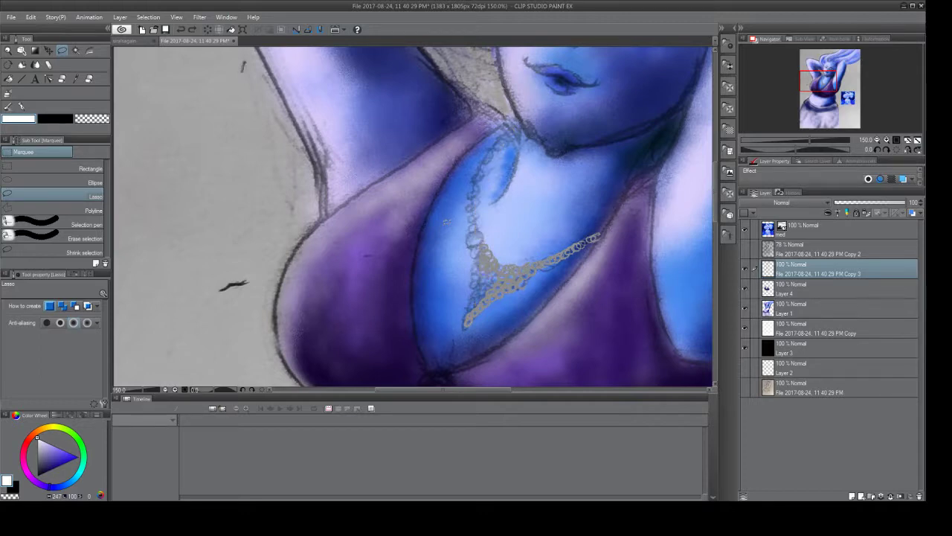
{"action": "key", "text": "ctrl+z"}
{"action": "key", "text": "ctrl+z"}
{"action": "key", "text": "ctrl+z"}
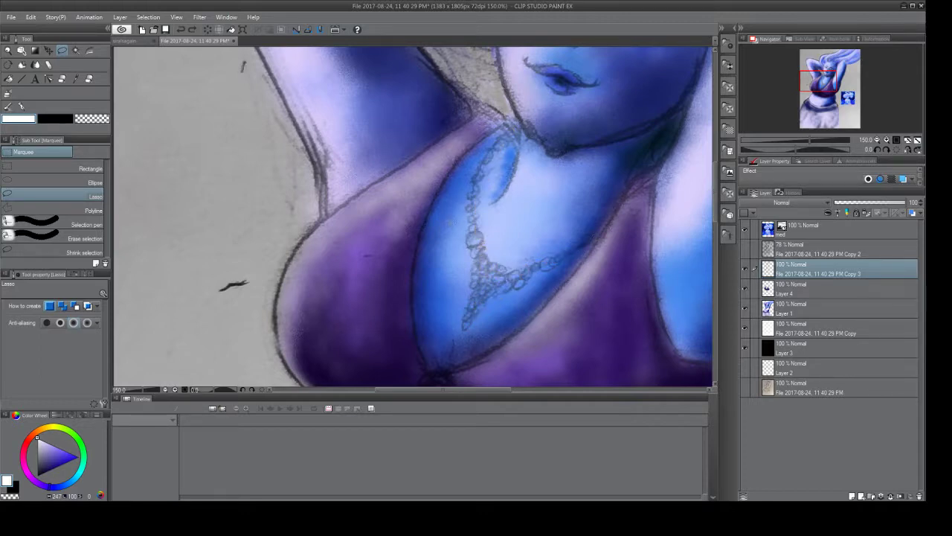
{"action": "left_click", "coordinate": [853, 496]}
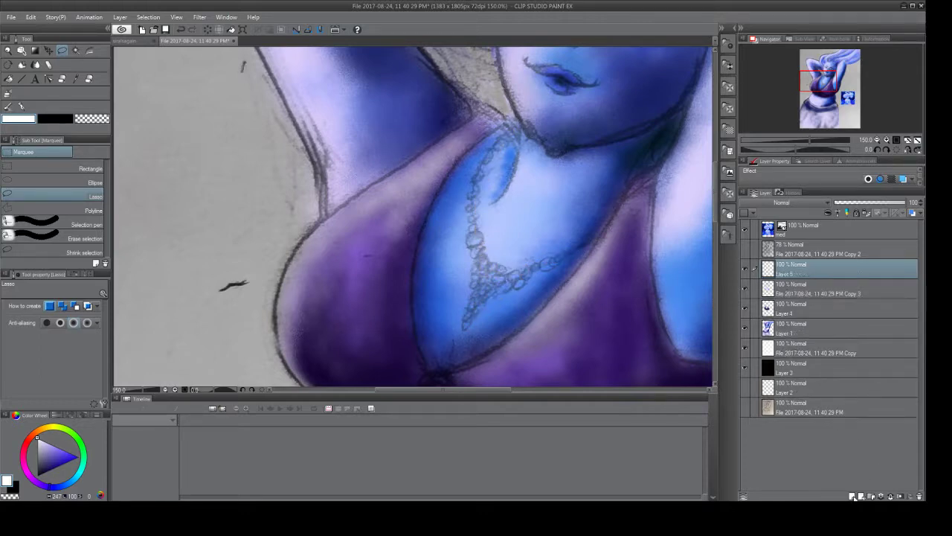
{"action": "left_click", "coordinate": [21, 106]}
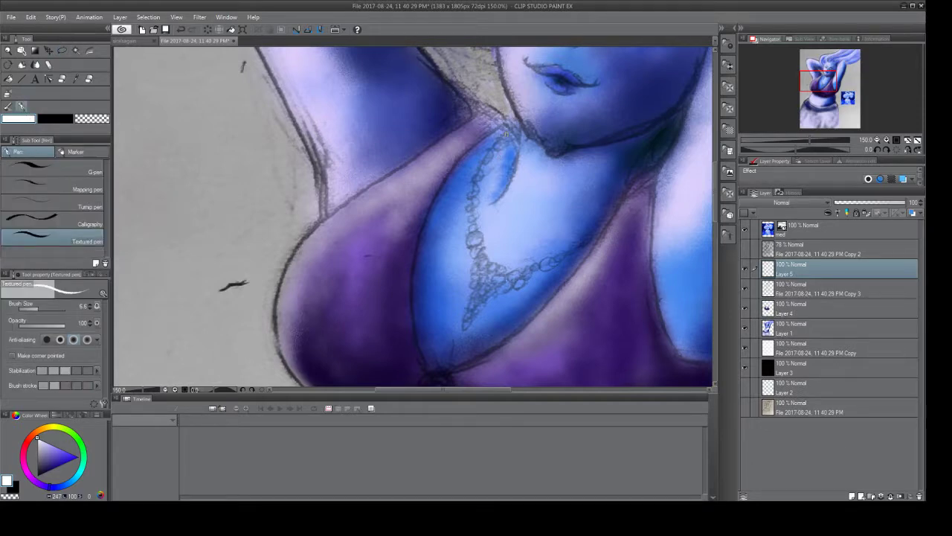
{"action": "mouse_move", "coordinate": [501, 144]}
{"action": "left_mouse_down"}
{"action": "mouse_move", "coordinate": [479, 212]}
{"action": "mouse_move", "coordinate": [480, 201]}
{"action": "left_mouse_up"}
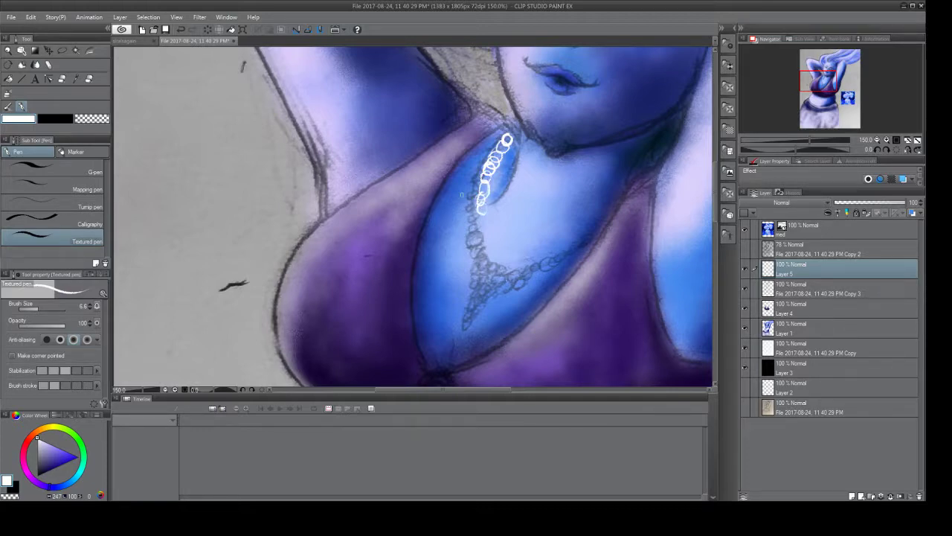
{"action": "key", "text": "ctrl+z"}
{"action": "key", "text": "ctrl+z"}
{"action": "key", "text": "ctrl+z"}
{"action": "key", "text": "ctrl+z"}
{"action": "key", "text": "ctrl+z"}
{"action": "key", "text": "ctrl+z"}
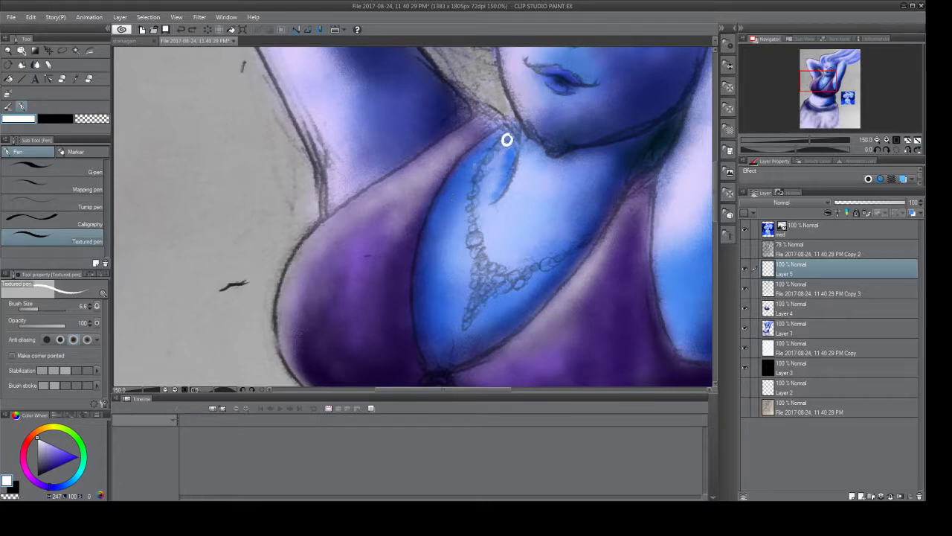
{"action": "left_click_drag", "start_coordinate": [509, 131], "coordinate": [488, 179]}
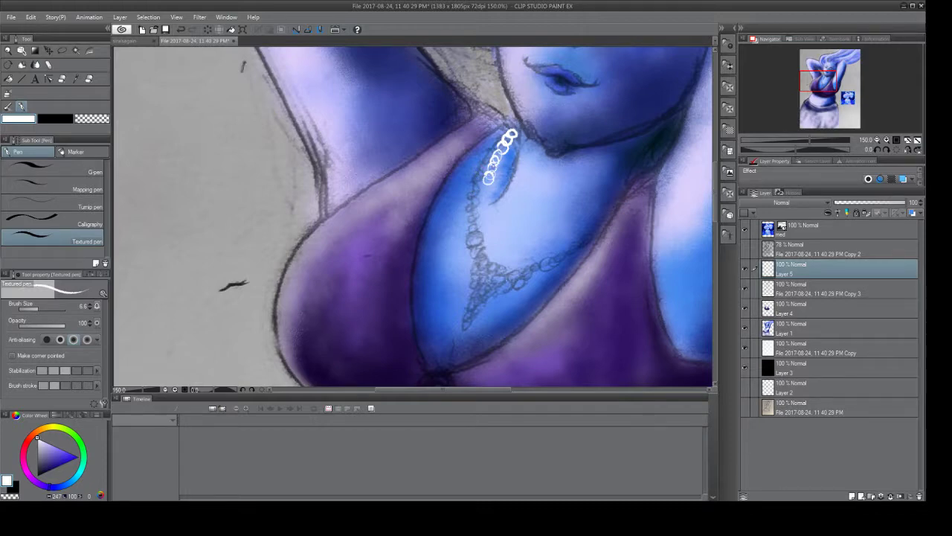
{"action": "left_click_drag", "start_coordinate": [492, 170], "coordinate": [483, 212]}
{"action": "left_click_drag", "start_coordinate": [484, 208], "coordinate": [501, 239]}
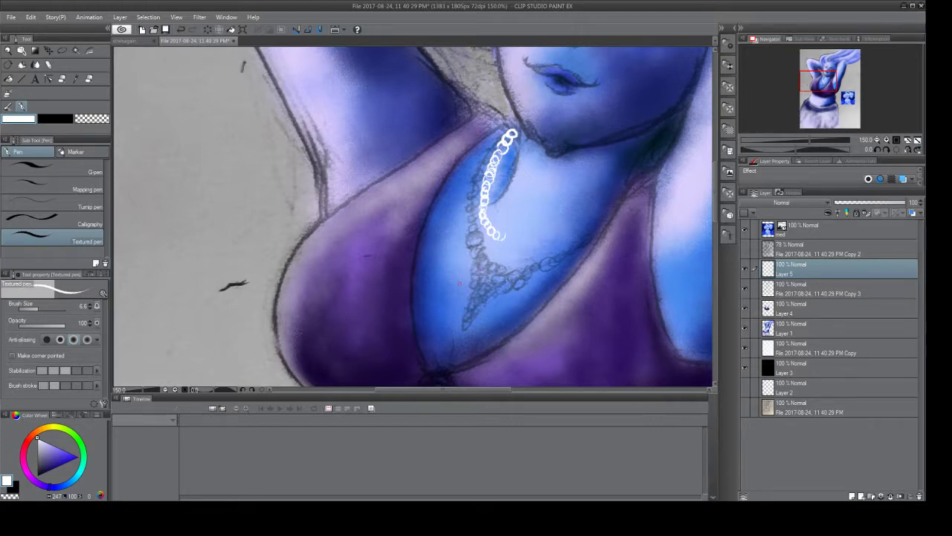
{"action": "key", "text": "ctrl+z"}
{"action": "key", "text": "ctrl+z"}
{"action": "key", "text": "ctrl+z"}
{"action": "key", "text": "ctrl+z"}
{"action": "key", "text": "ctrl+z"}
{"action": "key", "text": "ctrl+z"}
{"action": "key", "text": "ctrl+z"}
{"action": "key", "text": "ctrl+z"}
{"action": "key", "text": "ctrl+z"}
{"action": "key", "text": "ctrl+z"}
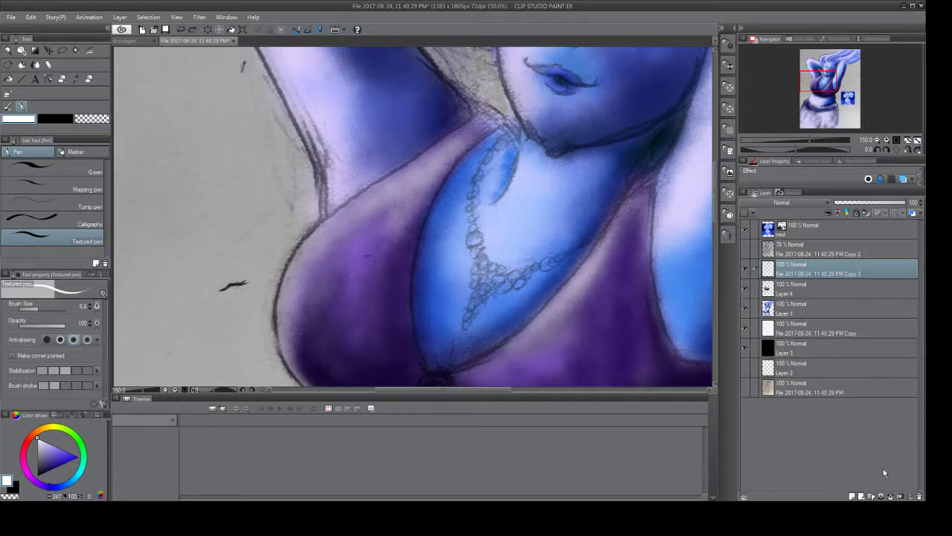
Add a new layer above Copy 3 and draw the necklace's lower chain and triangular pendant as small white rings with the Textured pen.
{"action": "left_click", "coordinate": [852, 496]}
{"action": "mouse_move", "coordinate": [477, 236]}
{"action": "left_mouse_down"}
{"action": "mouse_move", "coordinate": [485, 262]}
{"action": "mouse_move", "coordinate": [575, 247]}
{"action": "left_mouse_up"}
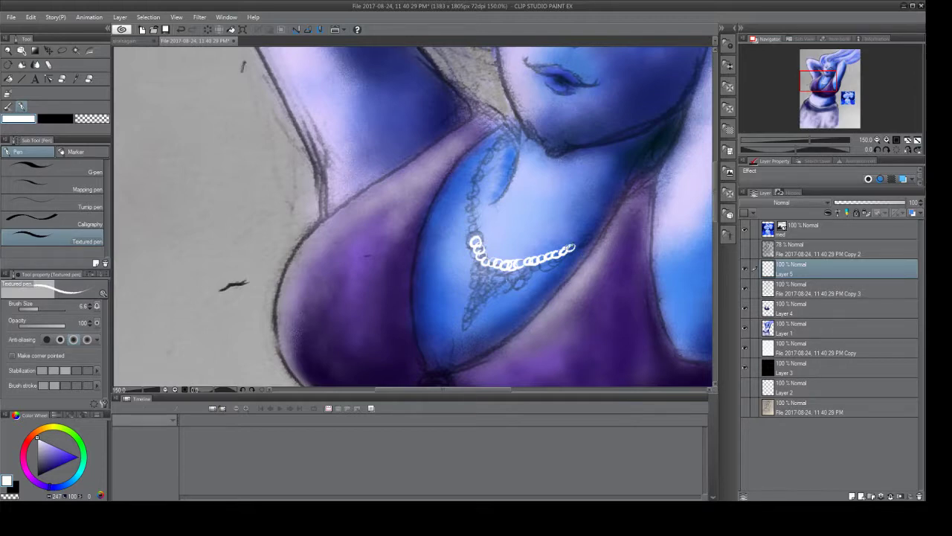
{"action": "left_click_drag", "start_coordinate": [572, 247], "coordinate": [600, 234]}
{"action": "mouse_move", "coordinate": [474, 256]}
{"action": "left_mouse_down"}
{"action": "mouse_move", "coordinate": [479, 272]}
{"action": "mouse_move", "coordinate": [524, 282]}
{"action": "left_mouse_up"}
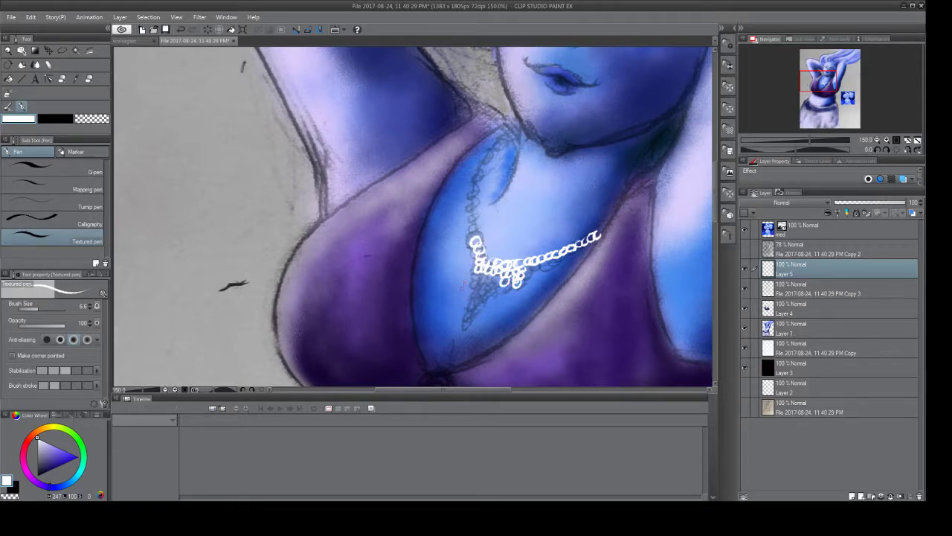
{"action": "left_click_drag", "start_coordinate": [479, 274], "coordinate": [510, 291]}
{"action": "mouse_move", "coordinate": [511, 283]}
{"action": "left_mouse_down"}
{"action": "mouse_move", "coordinate": [487, 271]}
{"action": "mouse_move", "coordinate": [506, 290]}
{"action": "mouse_move", "coordinate": [485, 308]}
{"action": "left_mouse_up"}
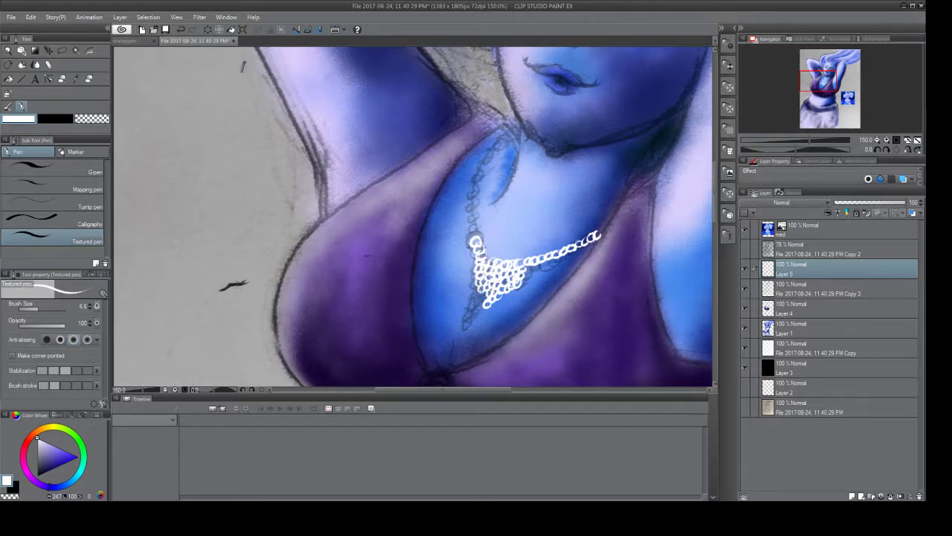
{"action": "left_click_drag", "start_coordinate": [485, 290], "coordinate": [478, 318]}
Continue the white ring chain from the pendant up to the neck and add final rings at the pendant tip and the strap end.
{"action": "left_click_drag", "start_coordinate": [476, 229], "coordinate": [474, 211]}
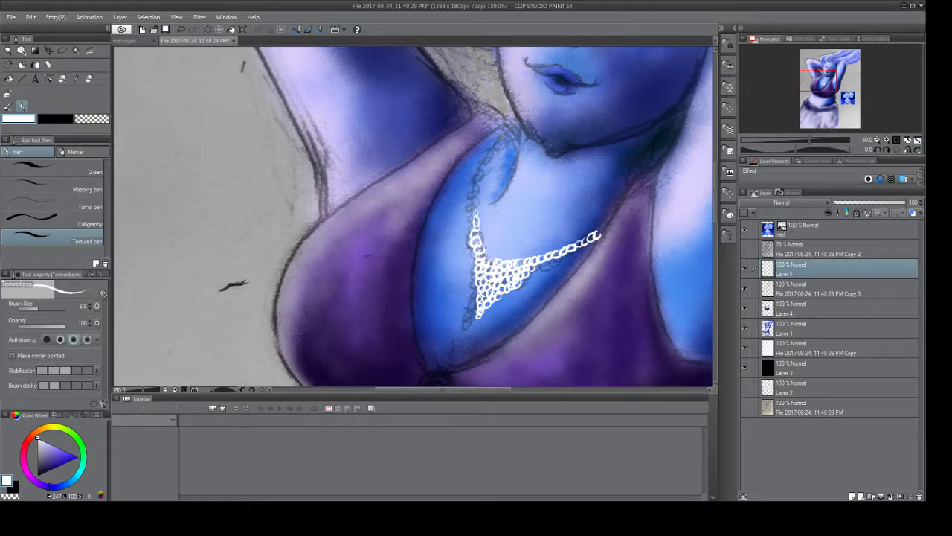
{"action": "left_click_drag", "start_coordinate": [512, 130], "coordinate": [478, 182]}
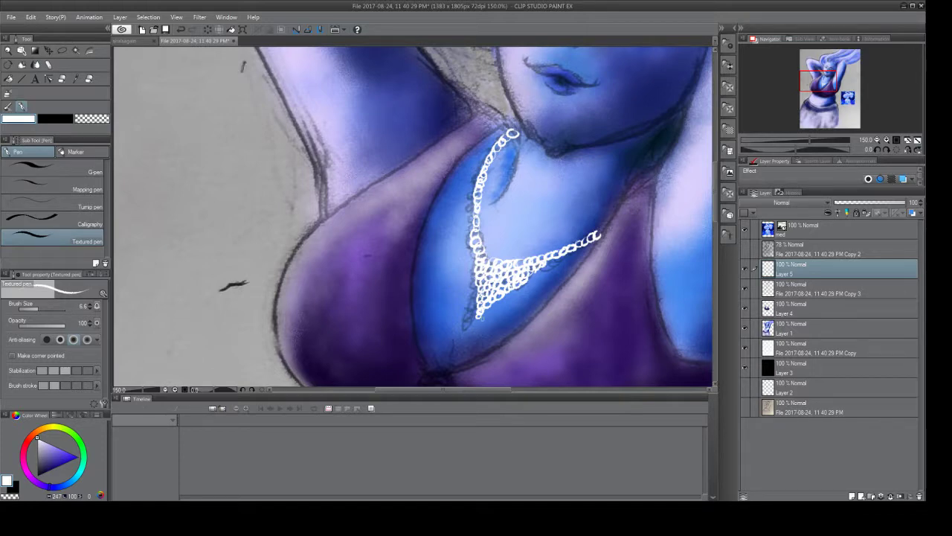
{"action": "left_click_drag", "start_coordinate": [477, 316], "coordinate": [476, 318]}
{"action": "left_click_drag", "start_coordinate": [595, 232], "coordinate": [602, 227]}
Lock the new necklace layer's transparent pixels and shade the rings of the chain and pendant near-black with the Lighter ink brush.
{"action": "left_click", "coordinate": [857, 213]}
{"action": "left_click", "coordinate": [37, 472]}
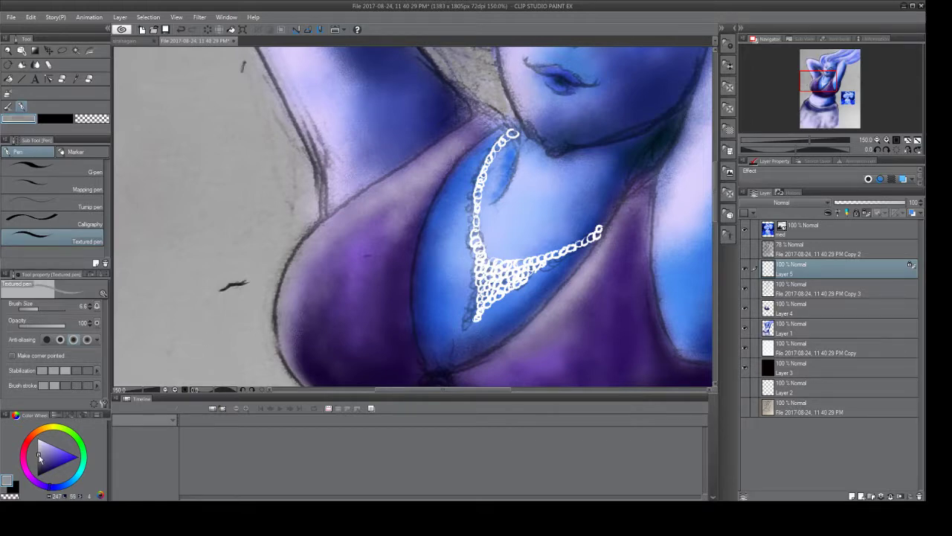
{"action": "left_click", "coordinate": [7, 106]}
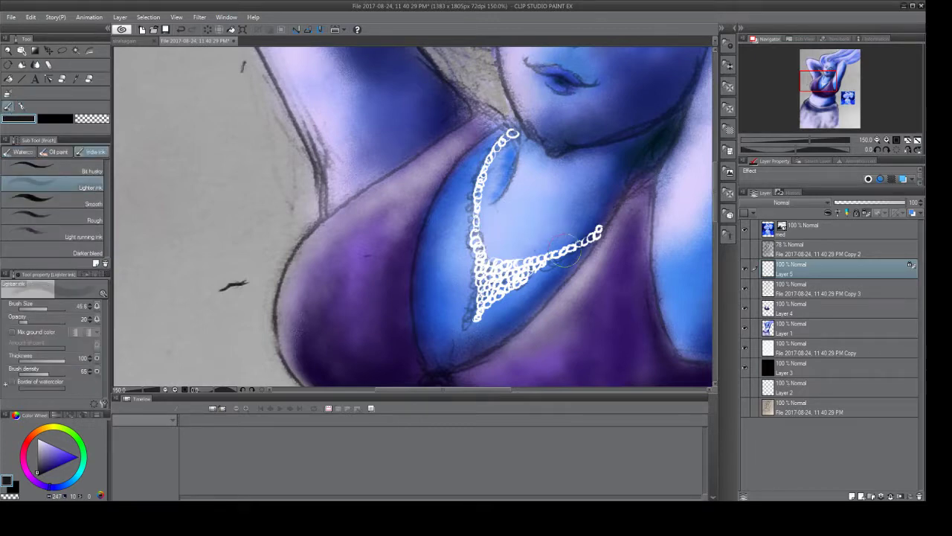
{"action": "mouse_move", "coordinate": [571, 261]}
{"action": "left_mouse_down"}
{"action": "mouse_move", "coordinate": [479, 327]}
{"action": "mouse_move", "coordinate": [510, 284]}
{"action": "mouse_move", "coordinate": [599, 236]}
{"action": "mouse_move", "coordinate": [512, 295]}
{"action": "mouse_move", "coordinate": [539, 285]}
{"action": "mouse_move", "coordinate": [474, 339]}
{"action": "mouse_move", "coordinate": [540, 277]}
{"action": "mouse_move", "coordinate": [575, 265]}
{"action": "mouse_move", "coordinate": [538, 285]}
{"action": "mouse_move", "coordinate": [610, 245]}
{"action": "mouse_move", "coordinate": [484, 305]}
{"action": "left_mouse_up"}
{"action": "mouse_move", "coordinate": [521, 162]}
{"action": "left_mouse_down"}
{"action": "mouse_move", "coordinate": [528, 156]}
{"action": "mouse_move", "coordinate": [495, 190]}
{"action": "mouse_move", "coordinate": [491, 248]}
{"action": "mouse_move", "coordinate": [560, 250]}
{"action": "mouse_move", "coordinate": [595, 228]}
{"action": "mouse_move", "coordinate": [583, 256]}
{"action": "mouse_move", "coordinate": [484, 322]}
{"action": "mouse_move", "coordinate": [586, 255]}
{"action": "mouse_move", "coordinate": [501, 294]}
{"action": "mouse_move", "coordinate": [508, 281]}
{"action": "mouse_move", "coordinate": [482, 305]}
{"action": "mouse_move", "coordinate": [487, 160]}
{"action": "mouse_move", "coordinate": [491, 193]}
{"action": "left_mouse_up"}
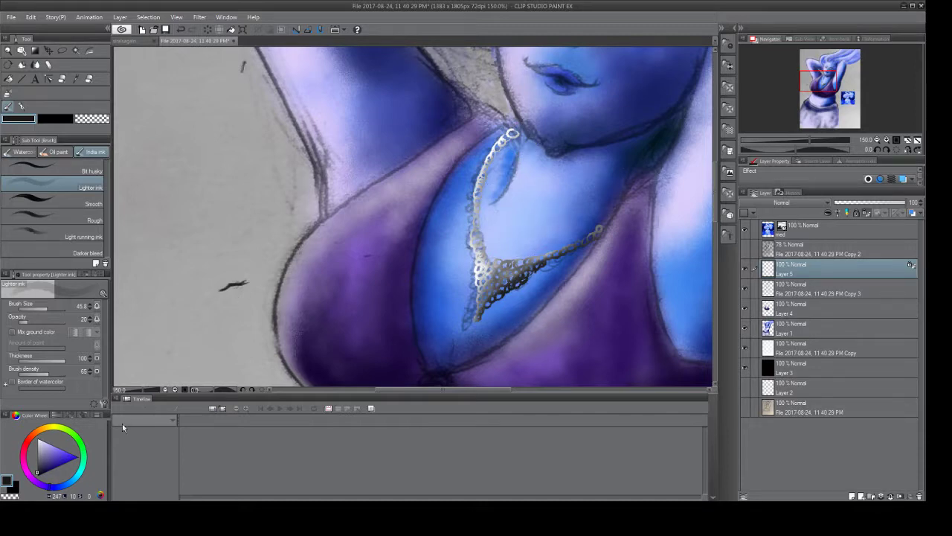
Pick a mid grey as the drawing colour and add an empty layer above Layer 5.
{"action": "left_click", "coordinate": [38, 457]}
{"action": "left_click_drag", "start_coordinate": [37, 457], "coordinate": [36, 452]}
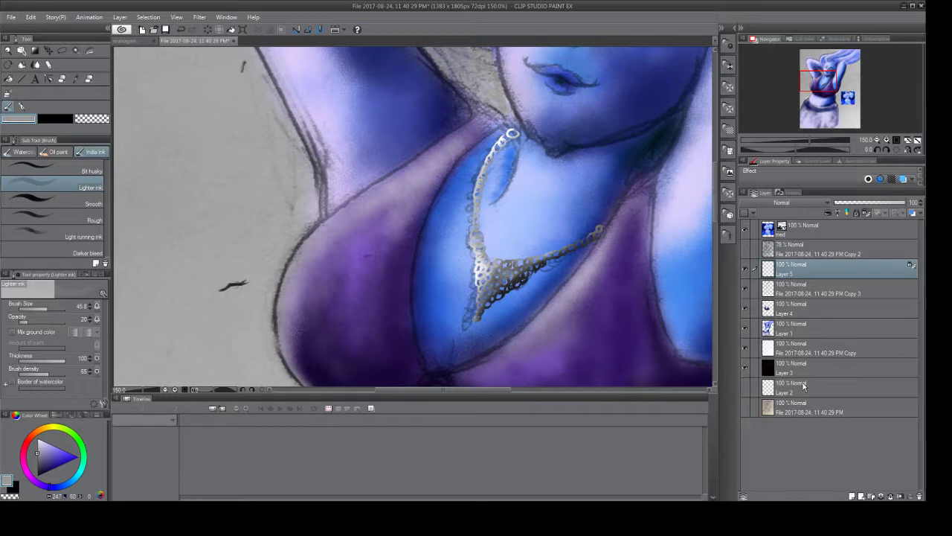
{"action": "left_click", "coordinate": [854, 495]}
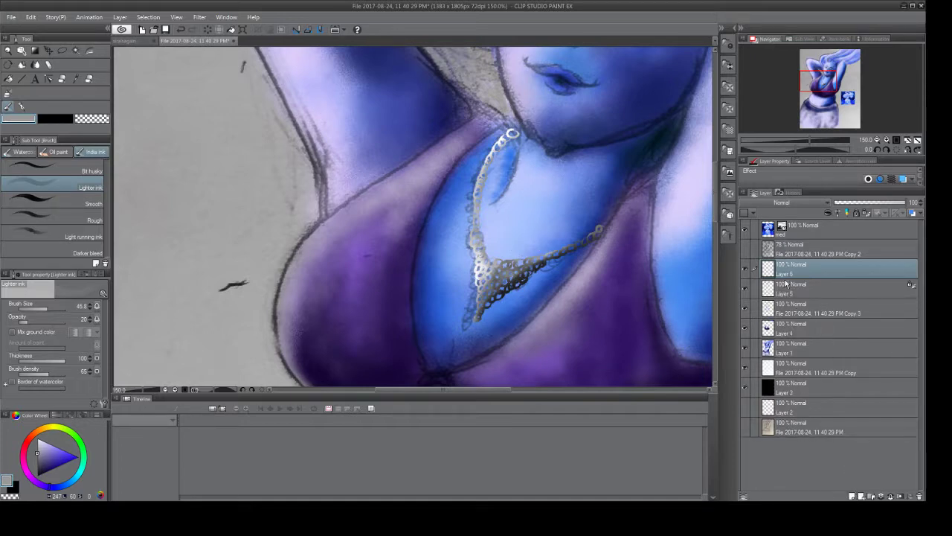
Duplicate Layer 5, unlock the copy's transparent pixels and offset the copied necklace slightly down and to the right.
{"action": "left_click", "coordinate": [786, 286]}
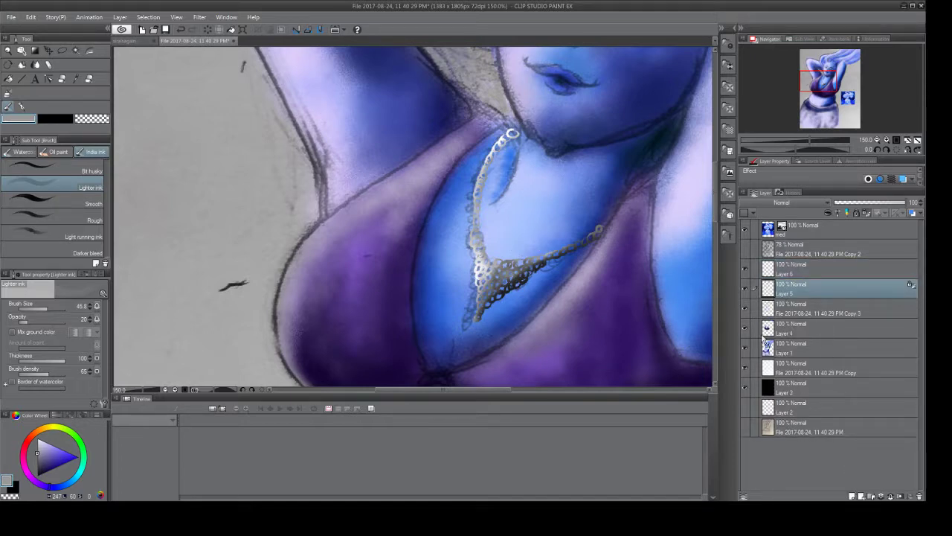
{"action": "key", "text": "ctrl+j"}
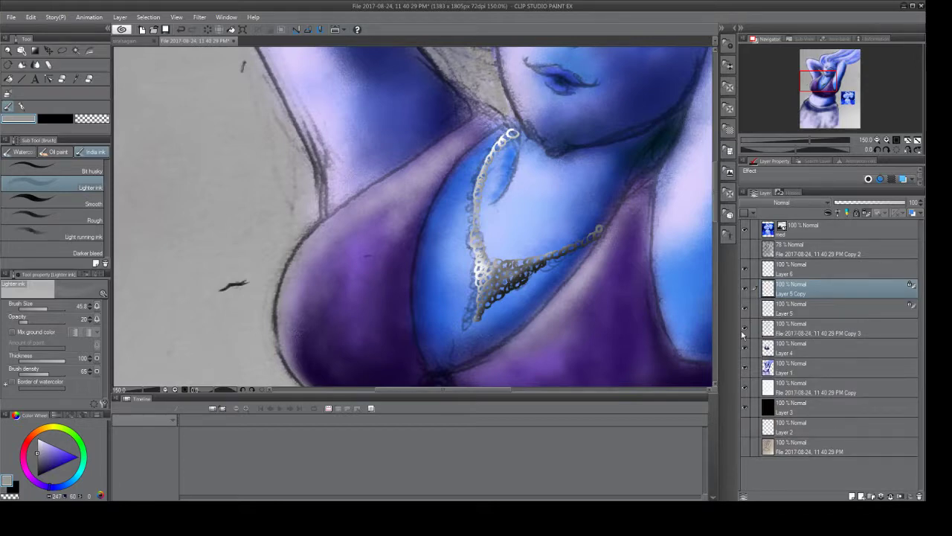
{"action": "left_click", "coordinate": [867, 215]}
{"action": "left_click", "coordinate": [51, 50]}
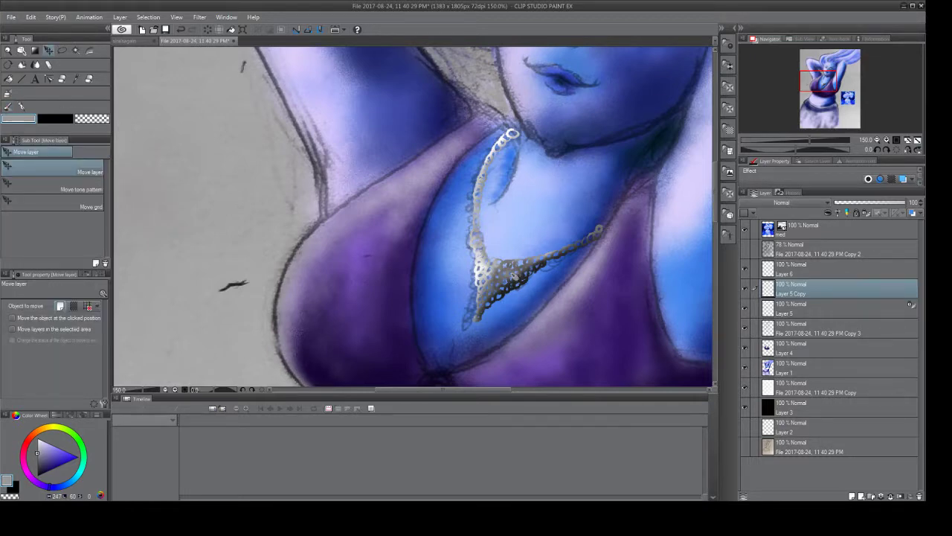
{"action": "left_click_drag", "start_coordinate": [503, 274], "coordinate": [503, 279]}
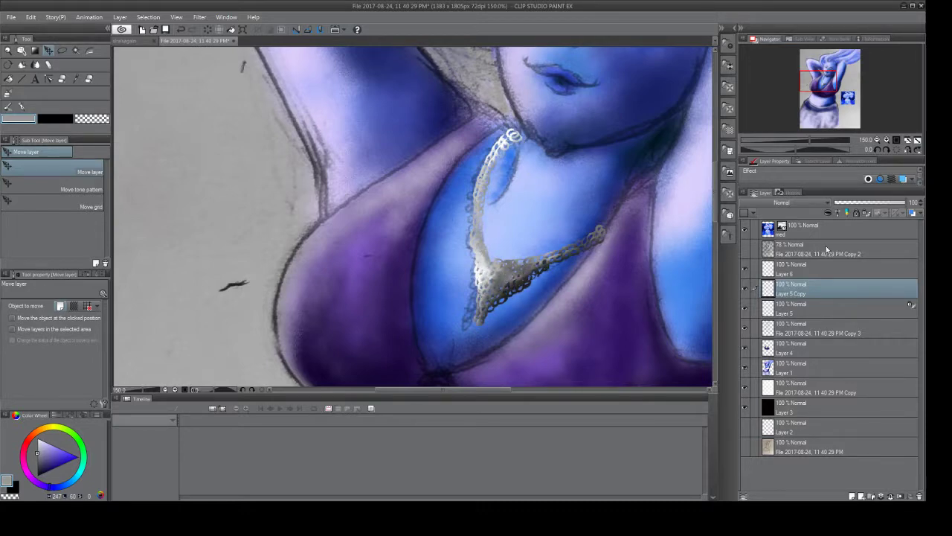
Lighten the pixel-locked Layer 5 Copy with grey Lighter ink, then place it below Layer 5 at 42% opacity and unlock its pixels.
{"action": "left_click", "coordinate": [864, 215]}
{"action": "left_click", "coordinate": [8, 107]}
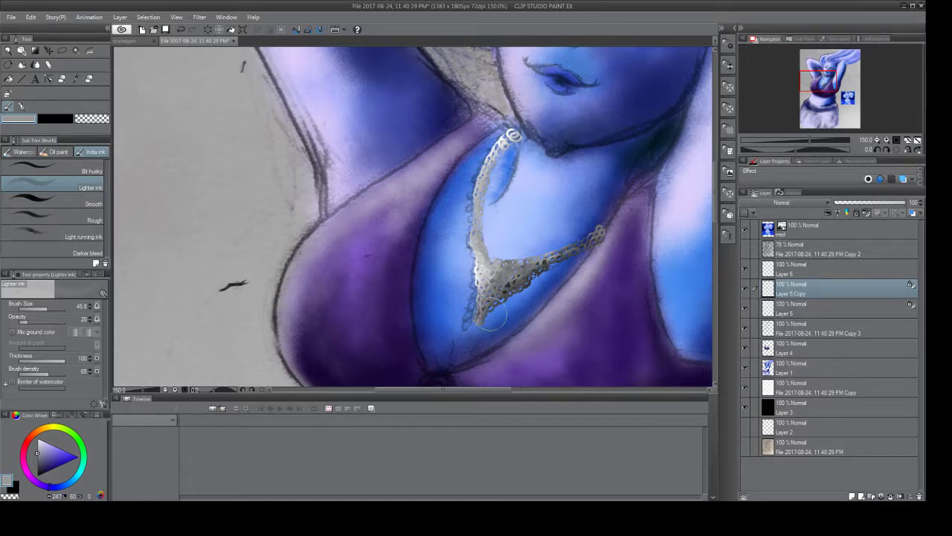
{"action": "left_click_drag", "start_coordinate": [906, 202], "coordinate": [867, 207]}
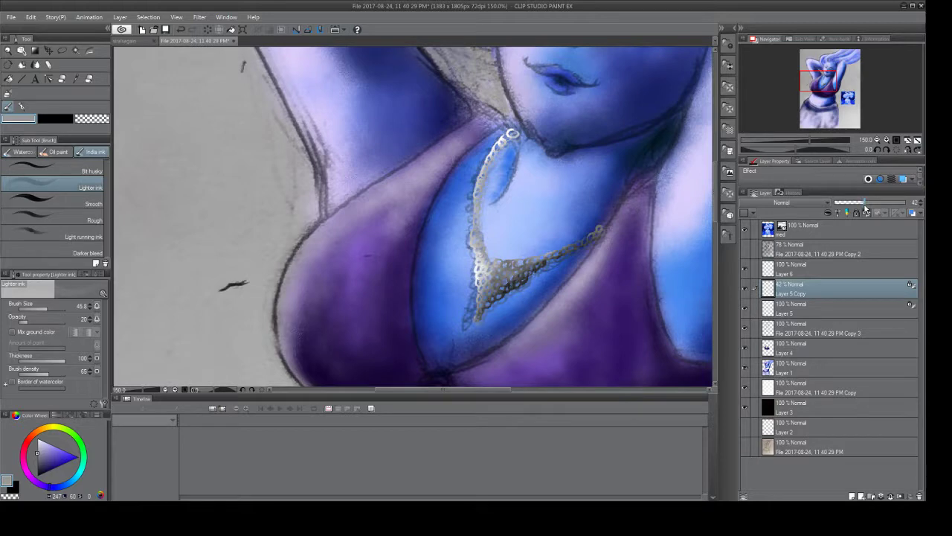
{"action": "left_click_drag", "start_coordinate": [775, 293], "coordinate": [774, 316]}
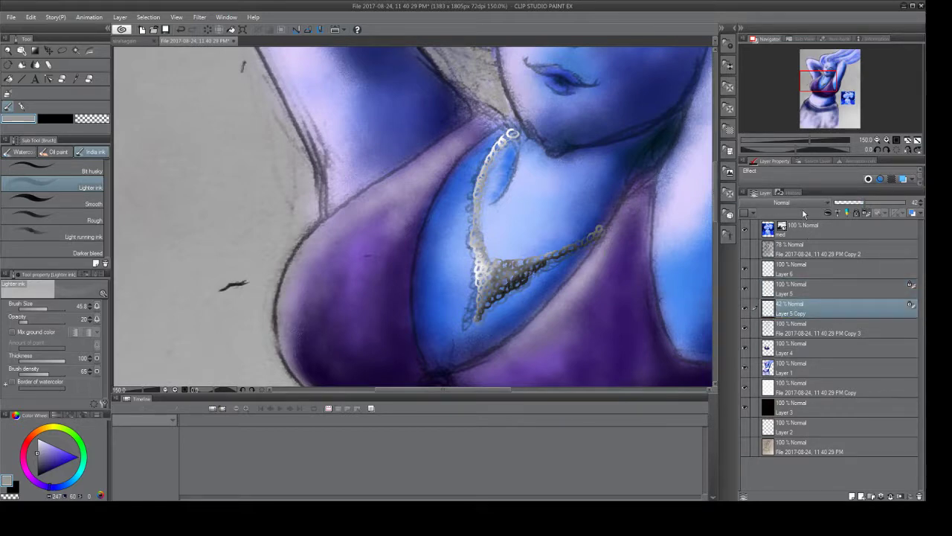
{"action": "left_click", "coordinate": [866, 213]}
{"action": "left_click", "coordinate": [49, 49]}
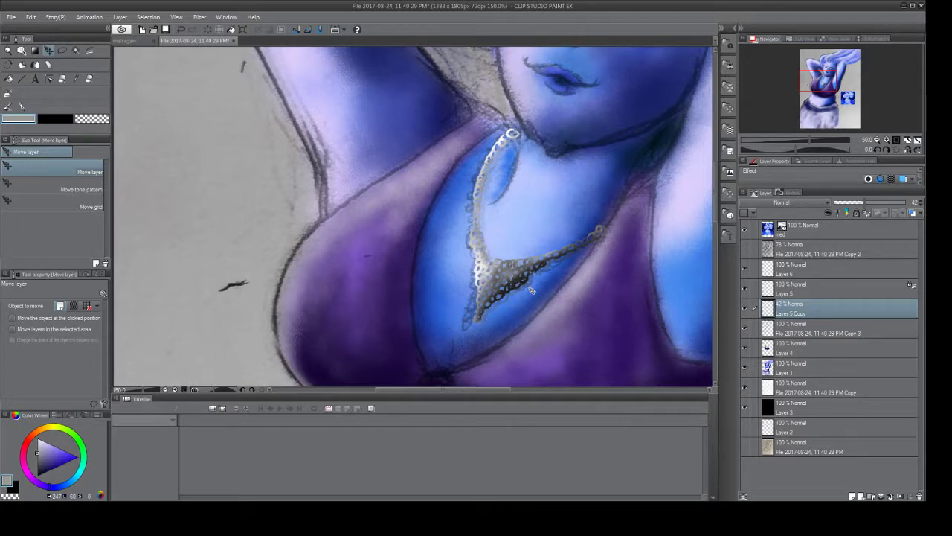
Toggle the visibility of Layer 5, Layer 5 Copy and Copy 3 to compare what each contributes to the necklace.
{"action": "left_click", "coordinate": [774, 270]}
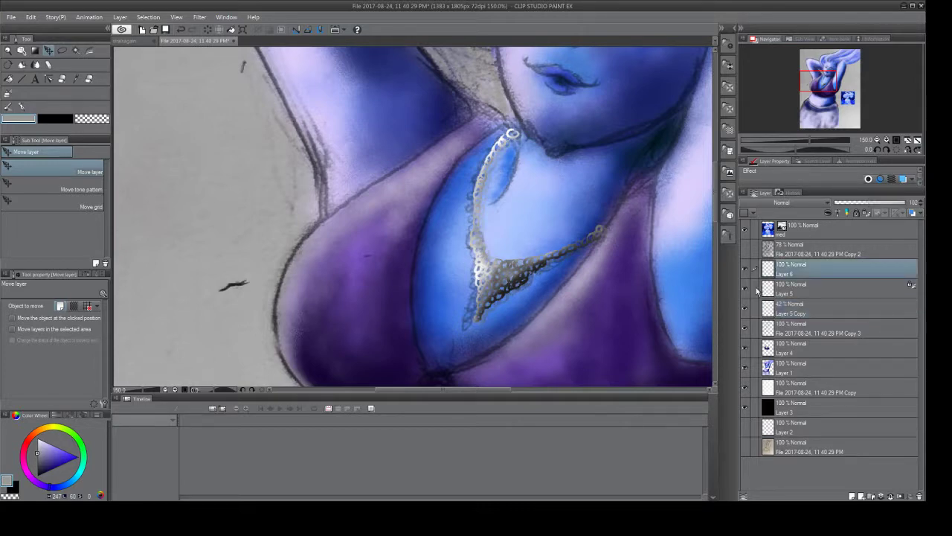
{"action": "left_click", "coordinate": [745, 292]}
{"action": "left_click", "coordinate": [746, 295]}
{"action": "left_click", "coordinate": [746, 308]}
{"action": "left_click", "coordinate": [745, 311]}
{"action": "left_click", "coordinate": [747, 331]}
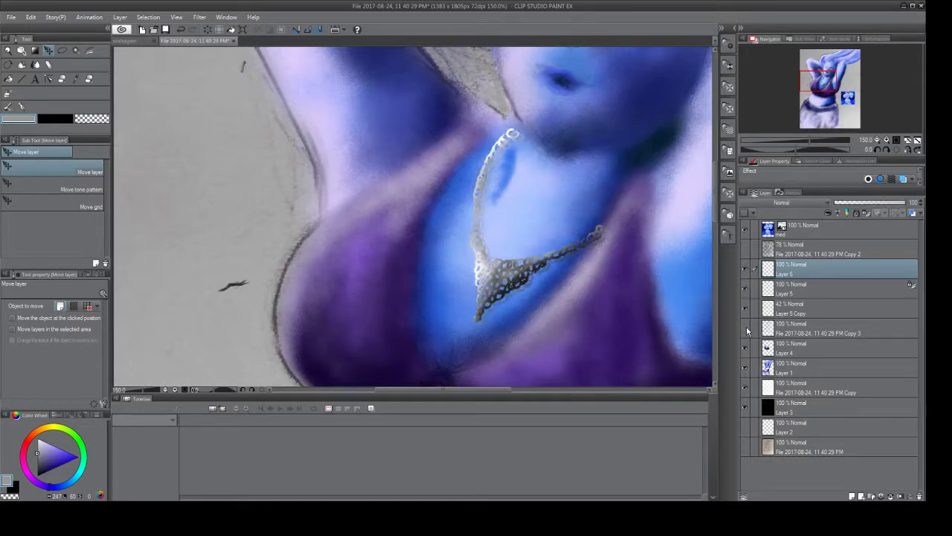
{"action": "left_click", "coordinate": [746, 330]}
Erase the old pencil necklace around the new chain on Copy 3 with the Soft eraser, and toggle Layer 5 Copy to check it.
{"action": "left_click", "coordinate": [773, 332]}
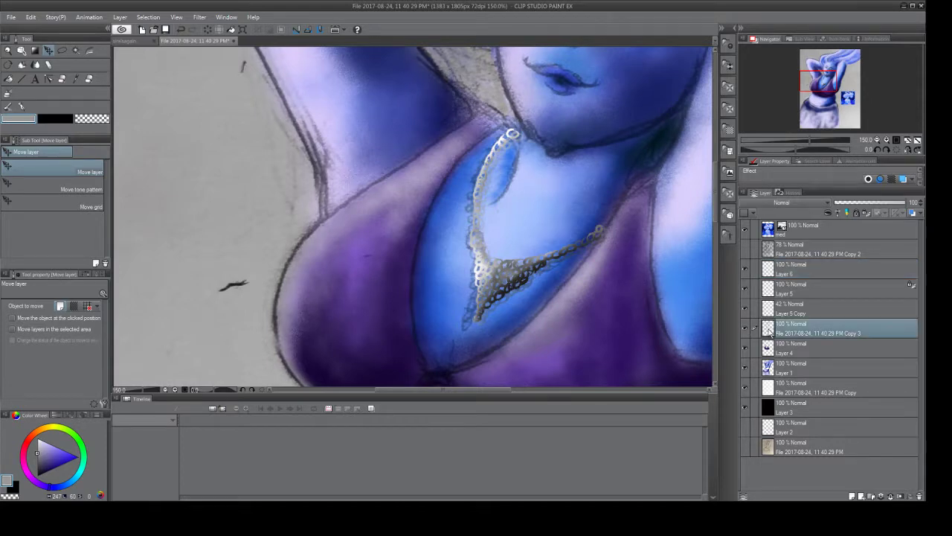
{"action": "left_click", "coordinate": [25, 105]}
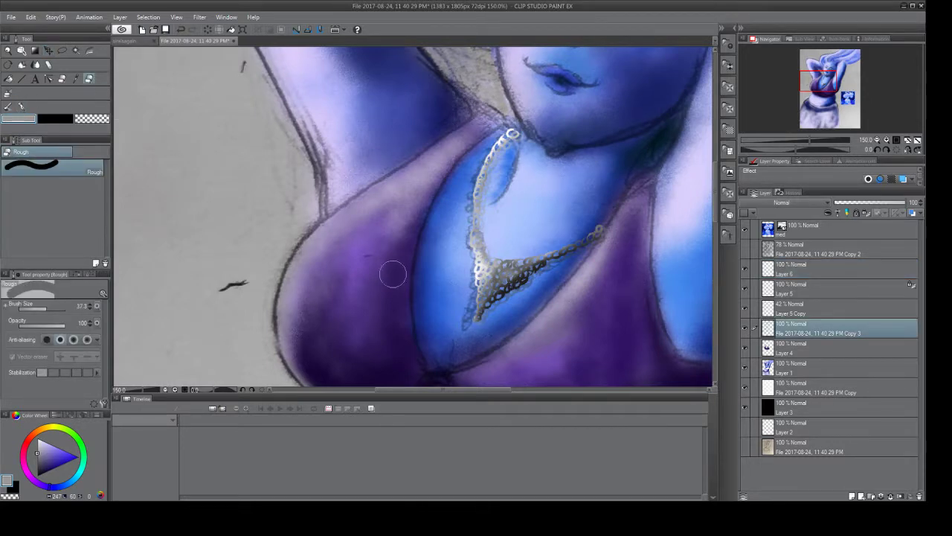
{"action": "left_click", "coordinate": [64, 81]}
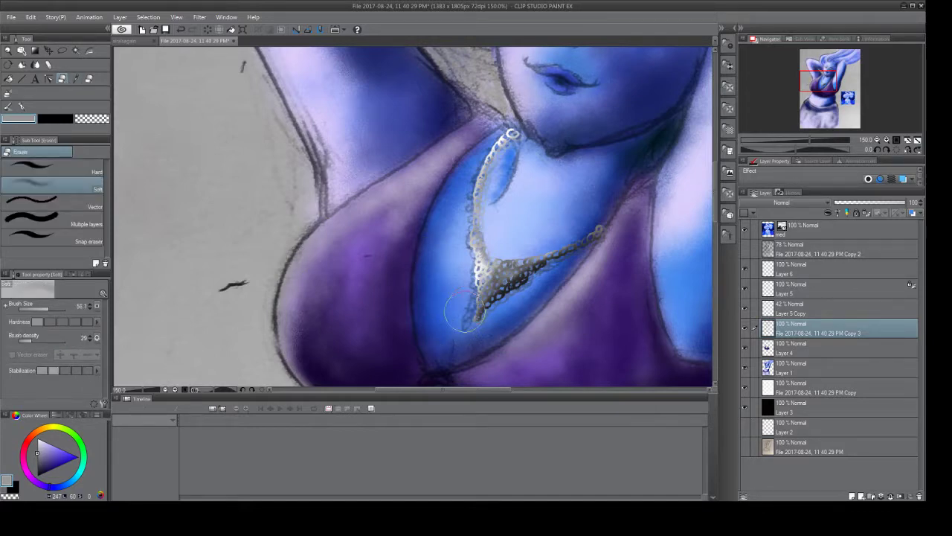
{"action": "mouse_move", "coordinate": [469, 252]}
{"action": "left_mouse_down"}
{"action": "mouse_move", "coordinate": [457, 312]}
{"action": "mouse_move", "coordinate": [475, 182]}
{"action": "mouse_move", "coordinate": [454, 260]}
{"action": "mouse_move", "coordinate": [491, 152]}
{"action": "mouse_move", "coordinate": [477, 178]}
{"action": "mouse_move", "coordinate": [487, 167]}
{"action": "mouse_move", "coordinate": [465, 316]}
{"action": "left_mouse_up"}
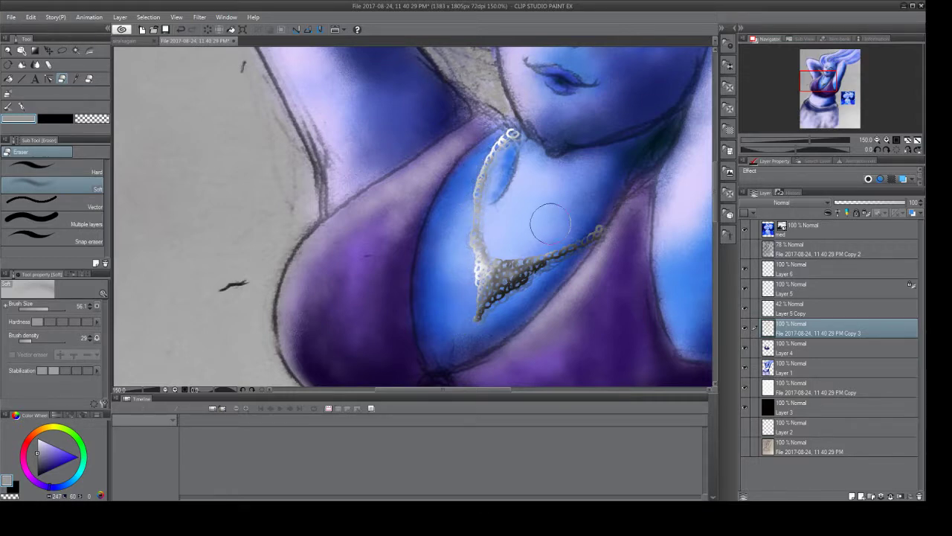
{"action": "mouse_move", "coordinate": [509, 171]}
{"action": "left_mouse_down"}
{"action": "mouse_move", "coordinate": [478, 233]}
{"action": "mouse_move", "coordinate": [479, 264]}
{"action": "mouse_move", "coordinate": [504, 297]}
{"action": "left_mouse_up"}
{"action": "left_click", "coordinate": [745, 310]}
{"action": "left_click", "coordinate": [745, 310]}
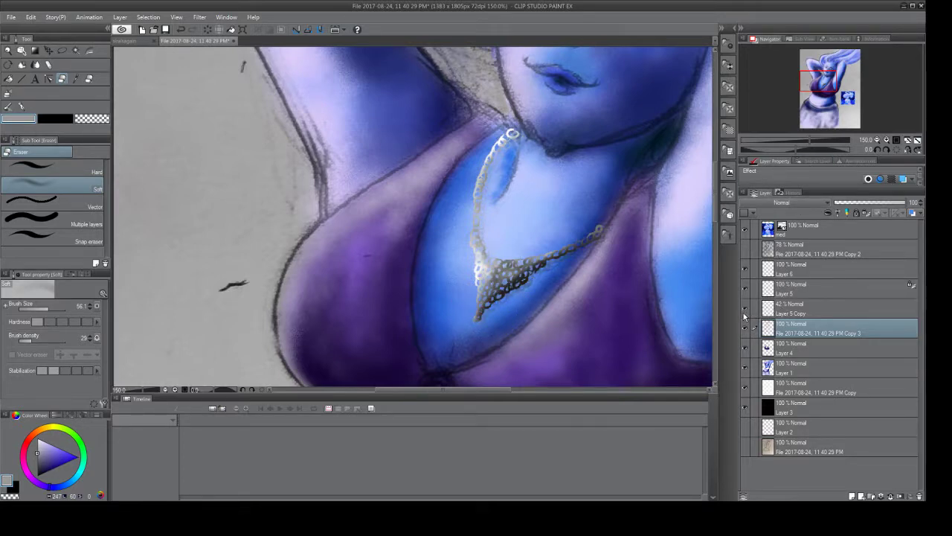
Lock the transparent pixels of Copy 3 and choose black with the Lighter ink brush.
{"action": "left_click", "coordinate": [865, 216]}
{"action": "left_click", "coordinate": [37, 475]}
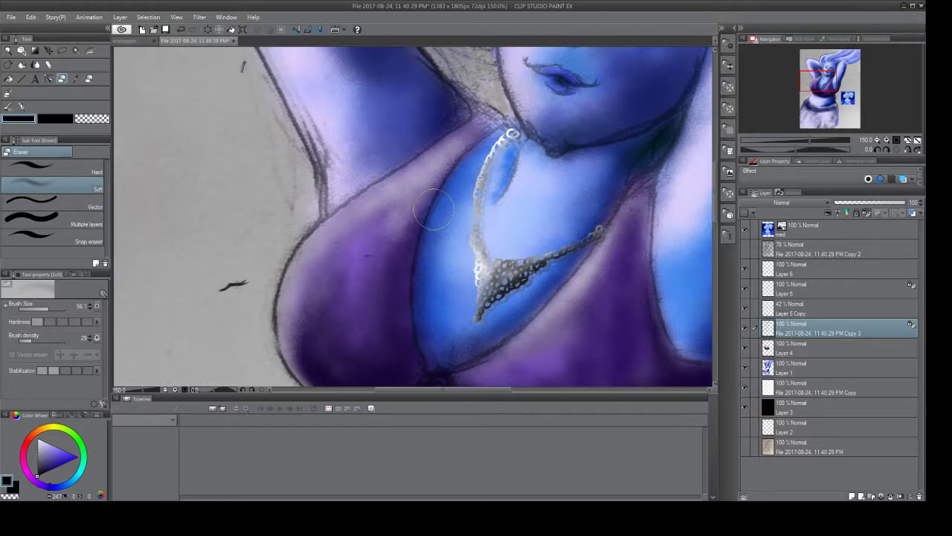
{"action": "key", "text": "b"}
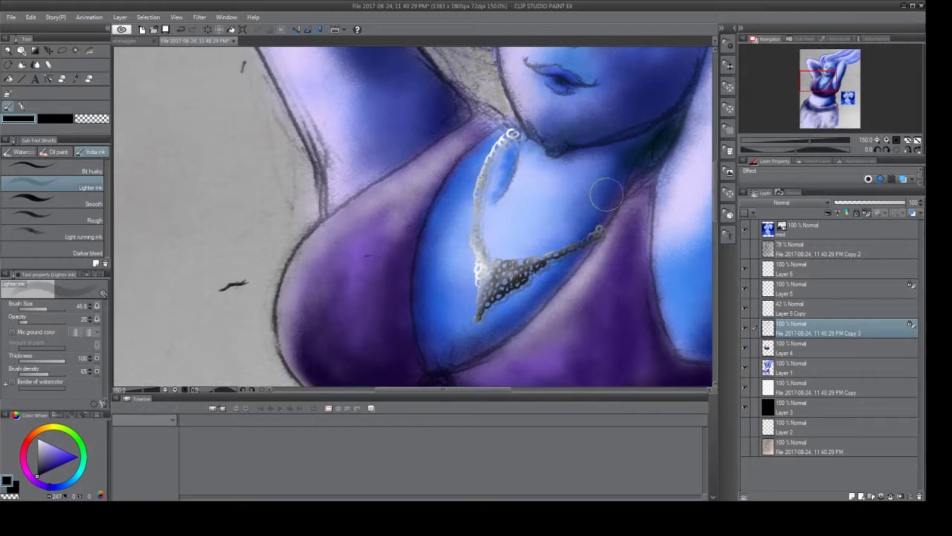
Lock the transparent pixels of Layer 5 Copy and lower the layer's opacity to 34%.
{"action": "left_click", "coordinate": [749, 310]}
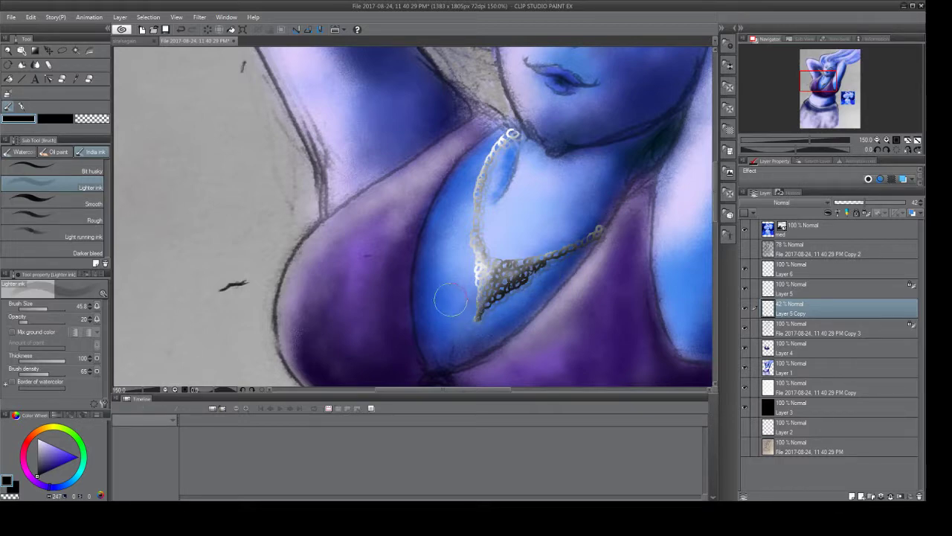
{"action": "left_click", "coordinate": [866, 214]}
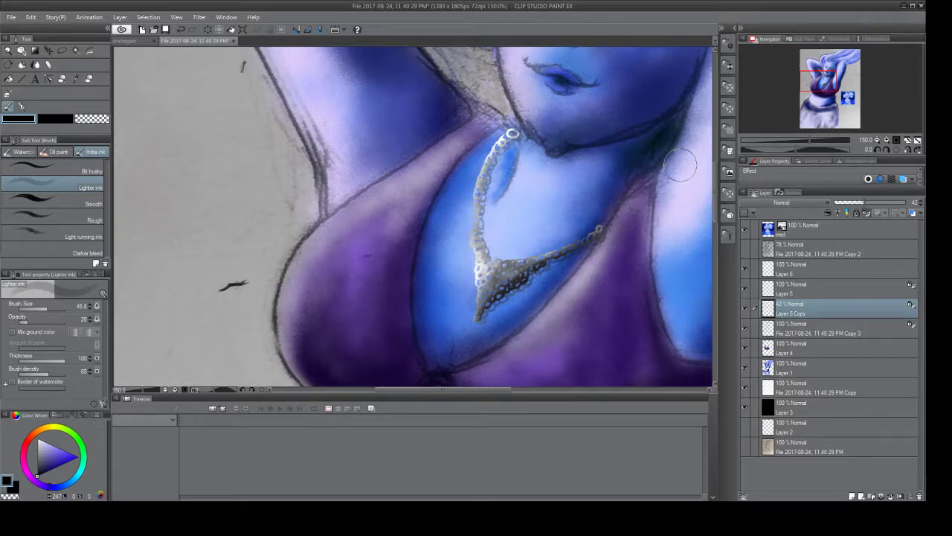
{"action": "left_click_drag", "start_coordinate": [864, 202], "coordinate": [862, 206]}
Toggle the visibility of Layer 5 to check the necklace, and make Layer 5 the active layer.
{"action": "left_click", "coordinate": [90, 80]}
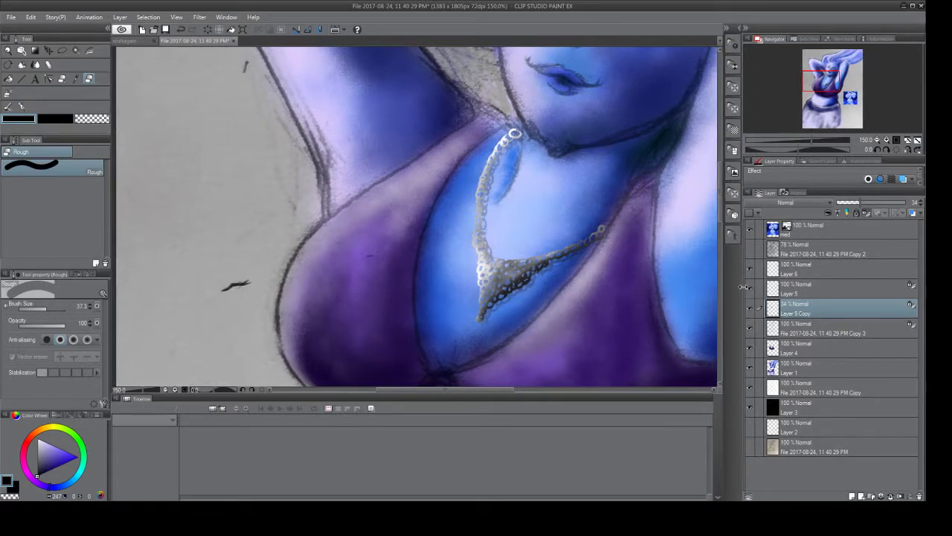
{"action": "left_click", "coordinate": [749, 288]}
{"action": "left_click", "coordinate": [749, 288]}
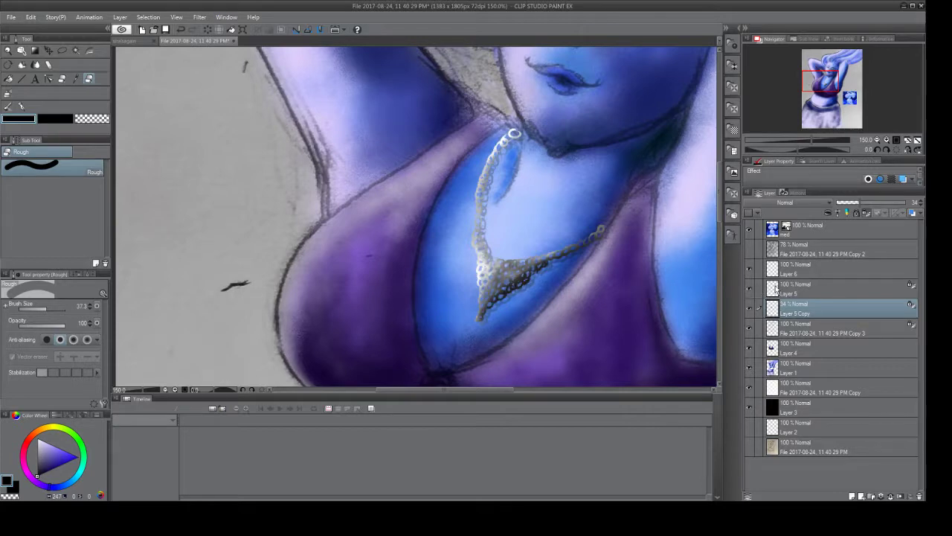
{"action": "left_click", "coordinate": [777, 289]}
{"action": "mouse_move", "coordinate": [344, 240]}
{"action": "left_mouse_down"}
{"action": "mouse_move", "coordinate": [476, 210]}
{"action": "mouse_move", "coordinate": [457, 222]}
{"action": "left_mouse_up"}
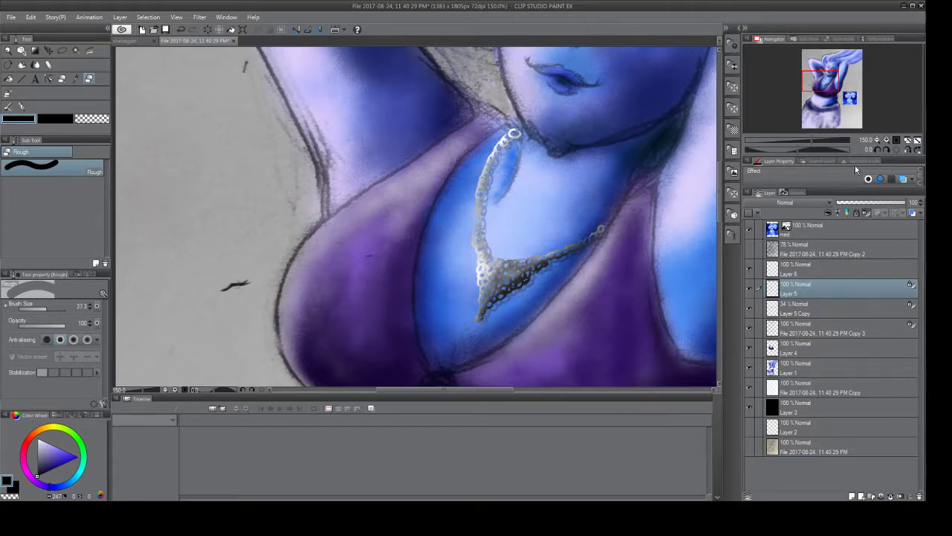
Sample a dark blue from the face area of the reference picture on its layer and choose the Noise pastel.
{"action": "mouse_move", "coordinate": [825, 89]}
{"action": "left_mouse_down"}
{"action": "mouse_move", "coordinate": [831, 70]}
{"action": "mouse_move", "coordinate": [842, 98]}
{"action": "left_mouse_up"}
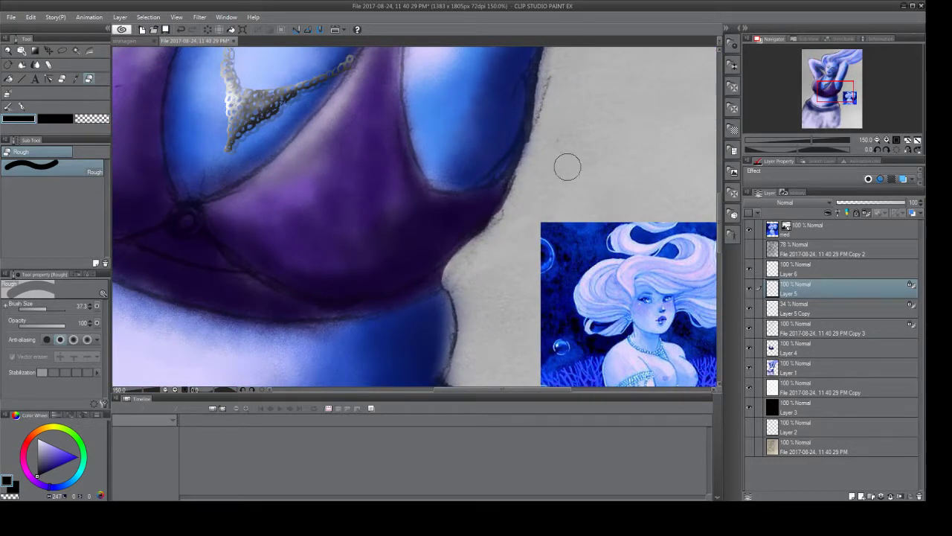
{"action": "left_click", "coordinate": [796, 232]}
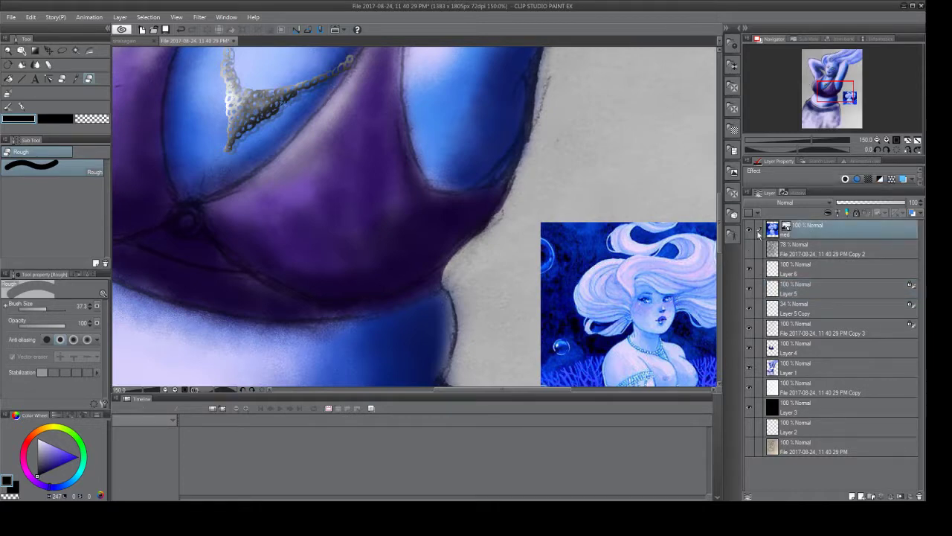
{"action": "left_click", "coordinate": [75, 79]}
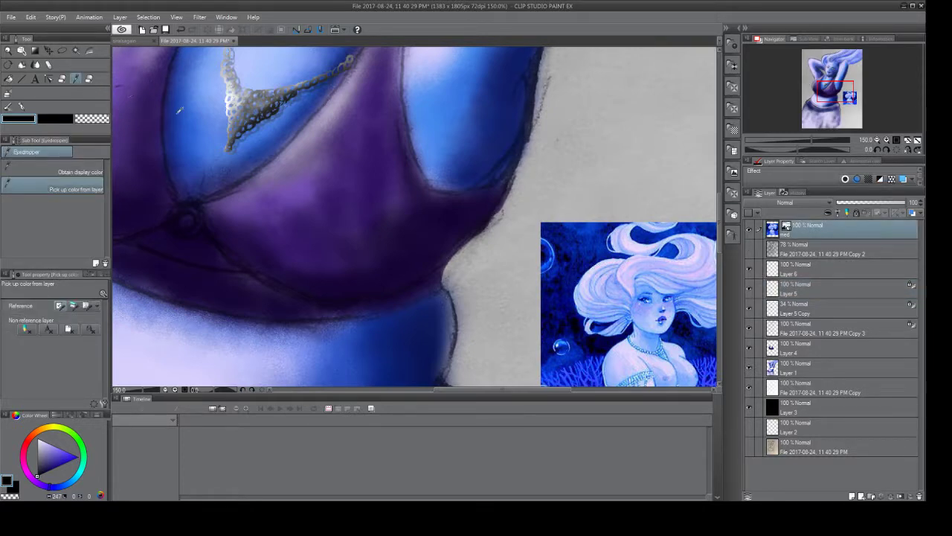
{"action": "left_click", "coordinate": [645, 297]}
{"action": "left_click", "coordinate": [646, 299]}
{"action": "left_click", "coordinate": [9, 106]}
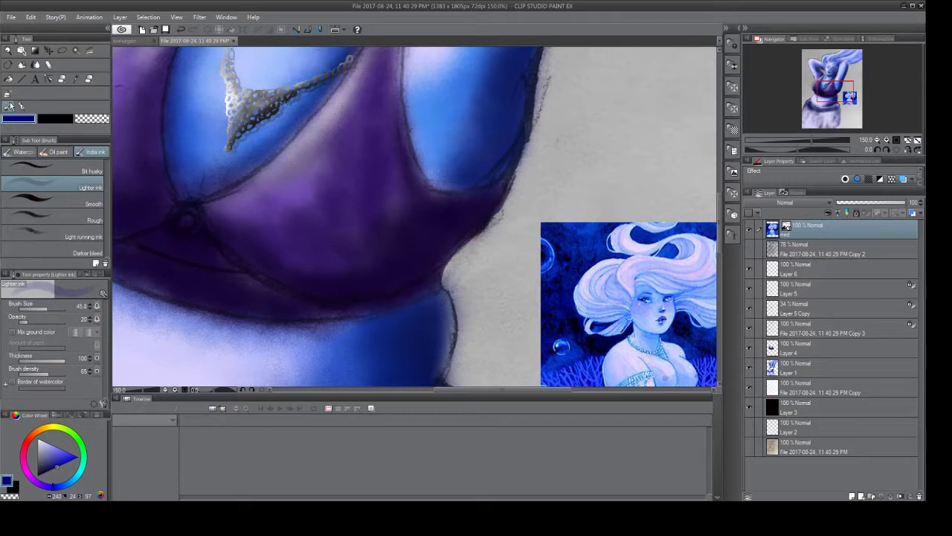
{"action": "left_click", "coordinate": [50, 65]}
Shade the hair strands behind the head and raised arm on Layer 1 with dark blue Noise pastel at brush size 62.2.
{"action": "mouse_move", "coordinate": [820, 90]}
{"action": "left_mouse_down"}
{"action": "mouse_move", "coordinate": [848, 68]}
{"action": "mouse_move", "coordinate": [844, 57]}
{"action": "left_mouse_up"}
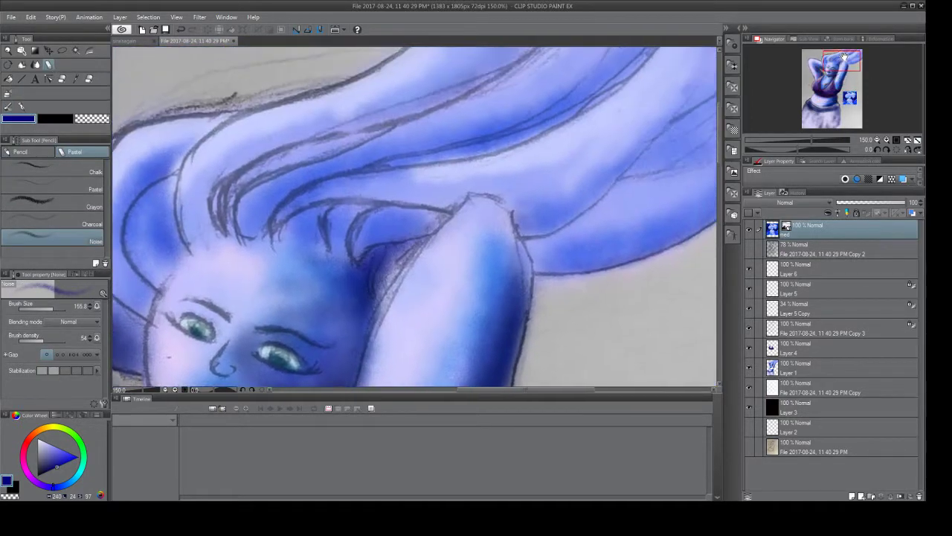
{"action": "left_click_drag", "start_coordinate": [814, 141], "coordinate": [805, 139]}
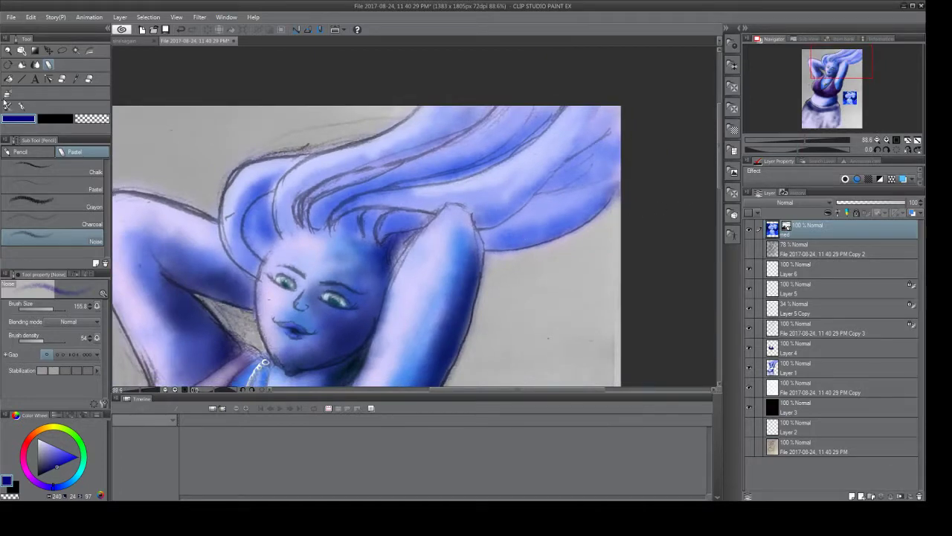
{"action": "left_click", "coordinate": [781, 369]}
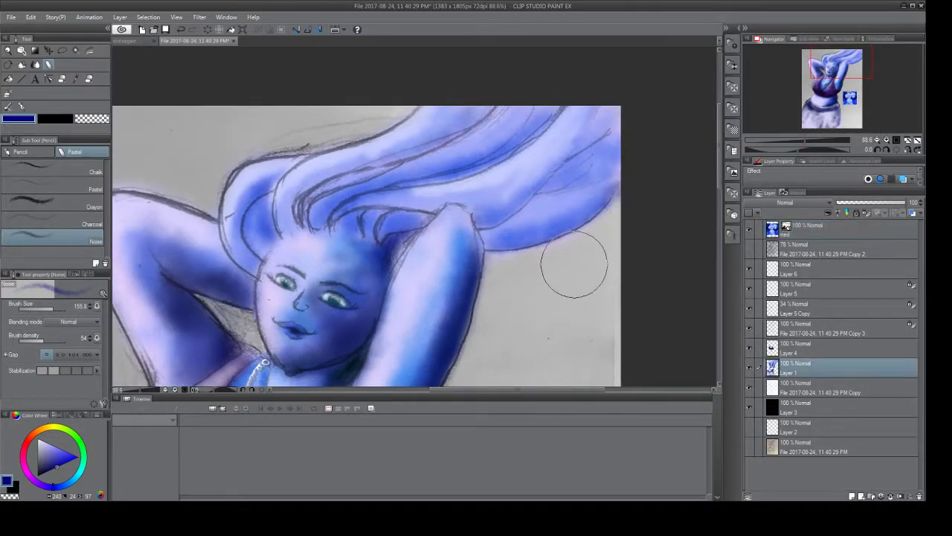
{"action": "left_click", "coordinate": [41, 305]}
{"action": "left_click_drag", "start_coordinate": [46, 311], "coordinate": [51, 305]}
{"action": "mouse_move", "coordinate": [567, 193]}
{"action": "left_mouse_down"}
{"action": "mouse_move", "coordinate": [593, 202]}
{"action": "mouse_move", "coordinate": [606, 196]}
{"action": "mouse_move", "coordinate": [540, 227]}
{"action": "mouse_move", "coordinate": [578, 221]}
{"action": "mouse_move", "coordinate": [518, 246]}
{"action": "left_mouse_up"}
{"action": "mouse_move", "coordinate": [481, 216]}
{"action": "left_mouse_down"}
{"action": "mouse_move", "coordinate": [545, 169]}
{"action": "mouse_move", "coordinate": [508, 207]}
{"action": "mouse_move", "coordinate": [488, 219]}
{"action": "mouse_move", "coordinate": [475, 214]}
{"action": "mouse_move", "coordinate": [482, 220]}
{"action": "mouse_move", "coordinate": [534, 192]}
{"action": "mouse_move", "coordinate": [522, 186]}
{"action": "mouse_move", "coordinate": [549, 160]}
{"action": "mouse_move", "coordinate": [500, 205]}
{"action": "mouse_move", "coordinate": [521, 187]}
{"action": "left_mouse_up"}
{"action": "mouse_move", "coordinate": [385, 233]}
{"action": "left_mouse_down"}
{"action": "mouse_move", "coordinate": [402, 225]}
{"action": "mouse_move", "coordinate": [345, 219]}
{"action": "mouse_move", "coordinate": [402, 247]}
{"action": "mouse_move", "coordinate": [405, 227]}
{"action": "left_mouse_up"}
{"action": "mouse_move", "coordinate": [269, 223]}
{"action": "left_mouse_down"}
{"action": "mouse_move", "coordinate": [267, 201]}
{"action": "mouse_move", "coordinate": [271, 238]}
{"action": "mouse_move", "coordinate": [262, 200]}
{"action": "mouse_move", "coordinate": [277, 182]}
{"action": "mouse_move", "coordinate": [239, 222]}
{"action": "mouse_move", "coordinate": [247, 249]}
{"action": "mouse_move", "coordinate": [263, 259]}
{"action": "mouse_move", "coordinate": [253, 260]}
{"action": "mouse_move", "coordinate": [238, 232]}
{"action": "mouse_move", "coordinate": [253, 268]}
{"action": "mouse_move", "coordinate": [242, 202]}
{"action": "mouse_move", "coordinate": [289, 178]}
{"action": "mouse_move", "coordinate": [225, 215]}
{"action": "left_mouse_up"}
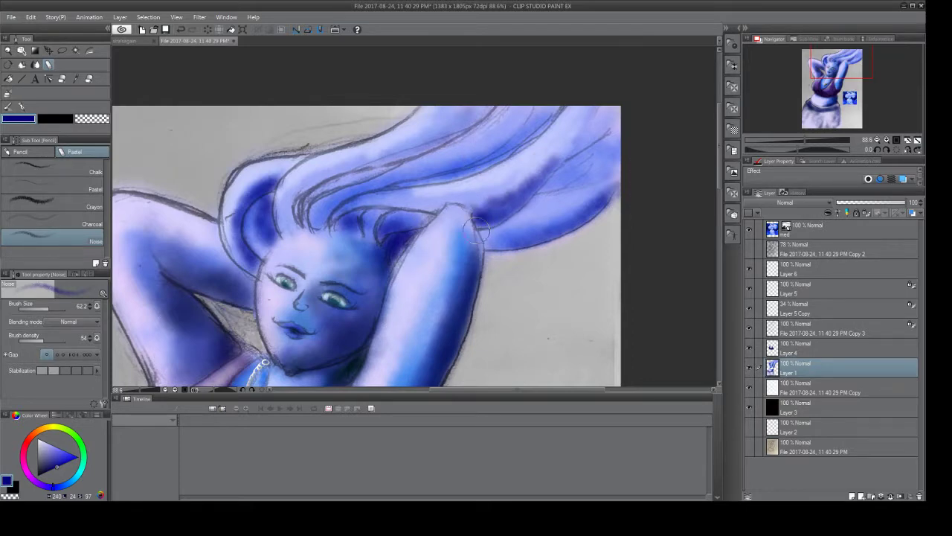
{"action": "left_click_drag", "start_coordinate": [497, 217], "coordinate": [595, 104]}
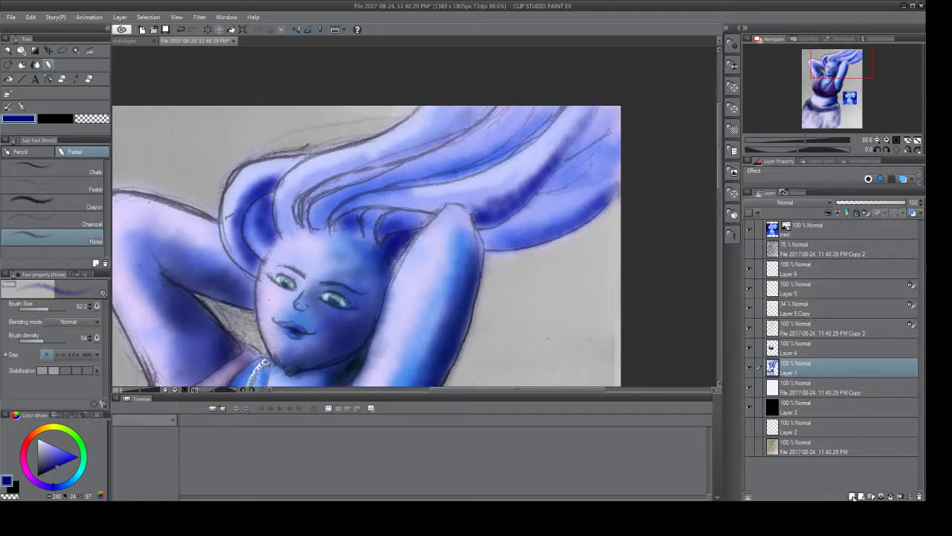
Add a new raster layer directly beneath Layer 1 and make Layer 1 active again.
{"action": "left_click", "coordinate": [853, 496]}
{"action": "left_click_drag", "start_coordinate": [785, 373], "coordinate": [790, 399]}
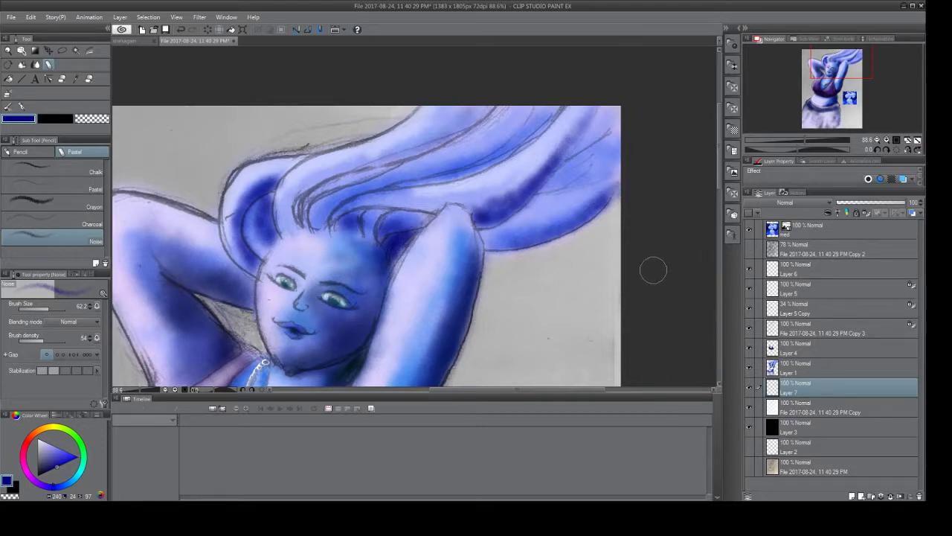
{"action": "left_click", "coordinate": [776, 371]}
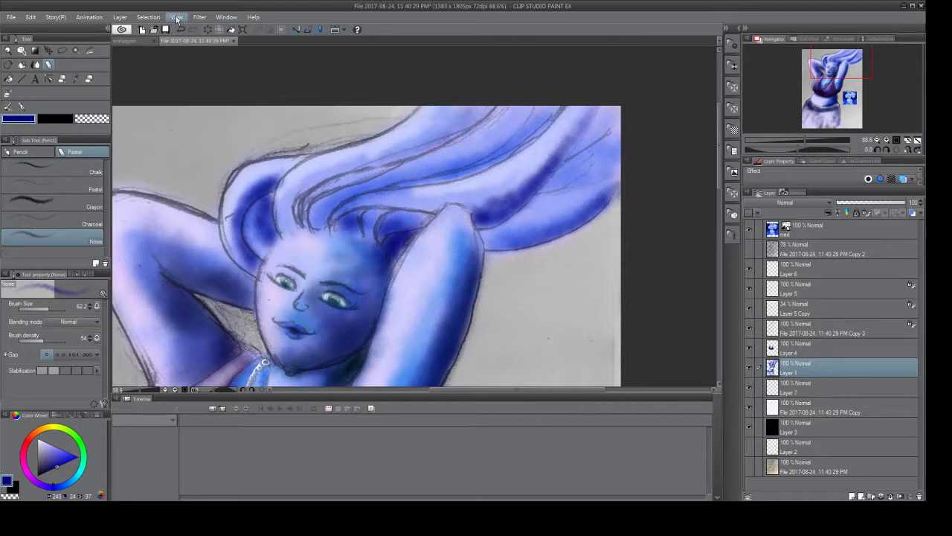
Save the drawing and bring the whole picture into view at 33.3%.
{"action": "scroll", "coordinate": [198, 73], "scroll_direction": "down", "scroll_amount": 1}
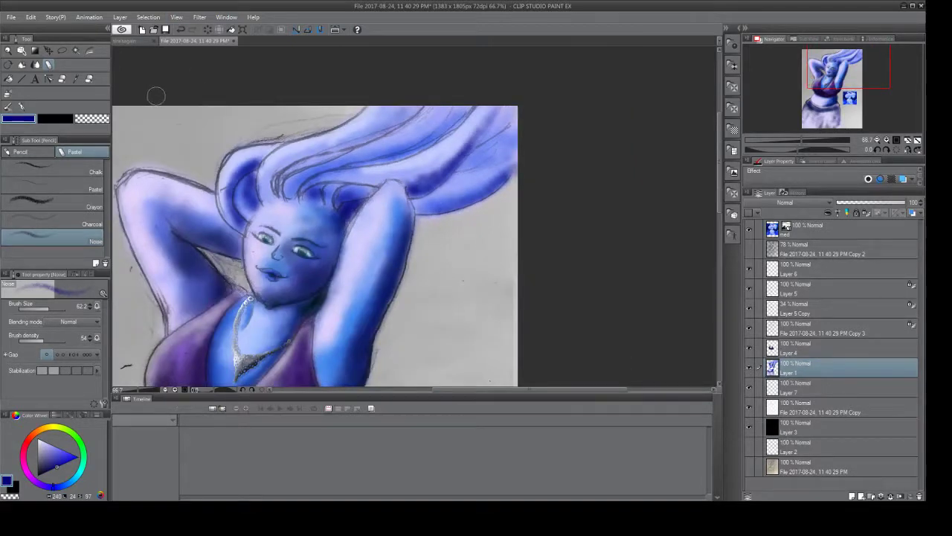
{"action": "key", "text": "ctrl+s"}
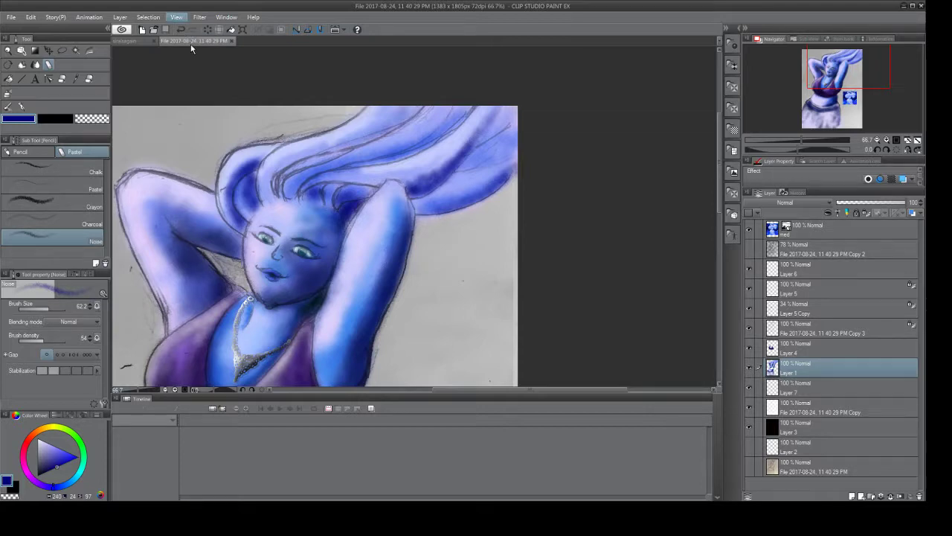
{"action": "key", "text": "ctrl+minus"}
{"action": "scroll", "coordinate": [186, 104], "scroll_direction": "down", "scroll_amount": 1}
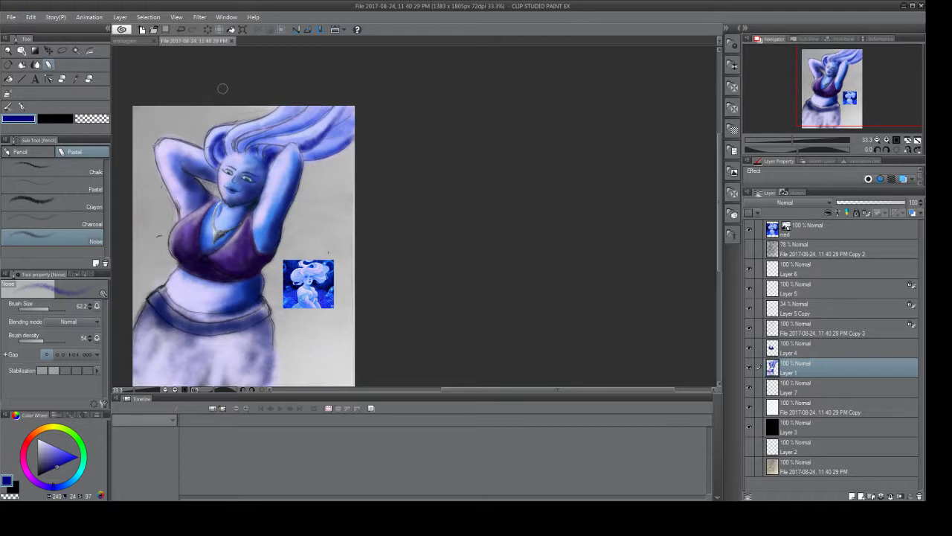
{"action": "left_click_drag", "start_coordinate": [476, 387], "coordinate": [445, 384]}
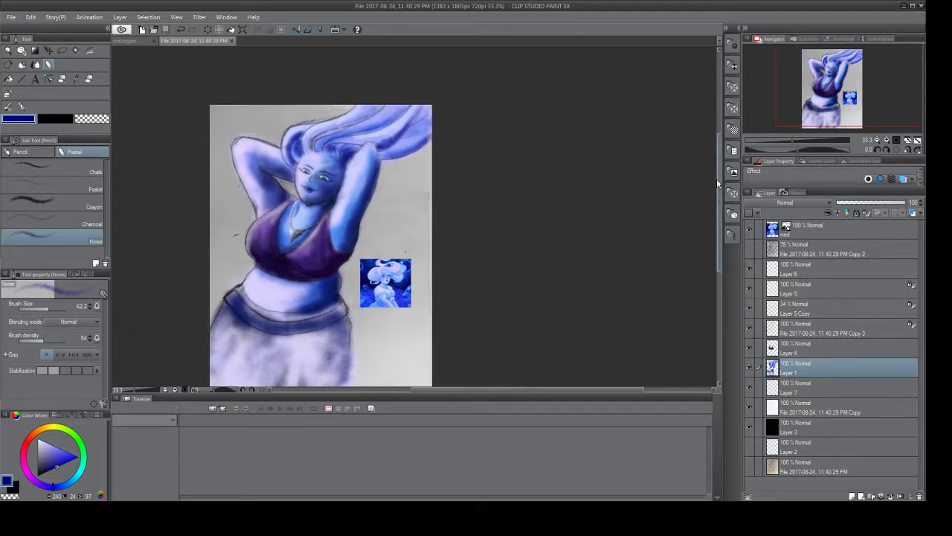
{"action": "mouse_move", "coordinate": [718, 178]}
{"action": "left_mouse_down"}
{"action": "mouse_move", "coordinate": [716, 202]}
{"action": "mouse_move", "coordinate": [714, 189]}
{"action": "left_mouse_up"}
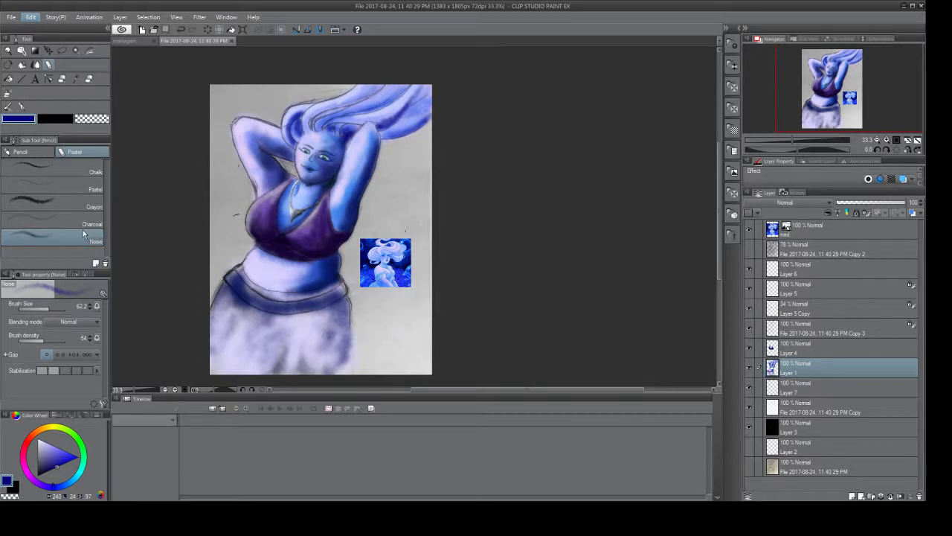
Crop the canvas from its lower edge to 1446 px high, cutting off most of the trousers below the waistband.
{"action": "key", "text": "ctrl+t"}
{"action": "left_click_drag", "start_coordinate": [320, 373], "coordinate": [327, 309]}
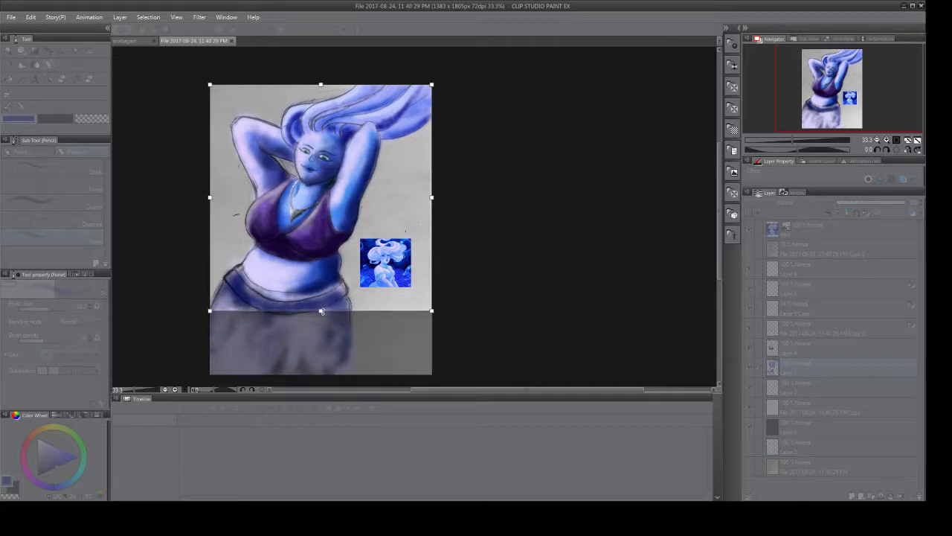
{"action": "left_click_drag", "start_coordinate": [321, 309], "coordinate": [320, 321]}
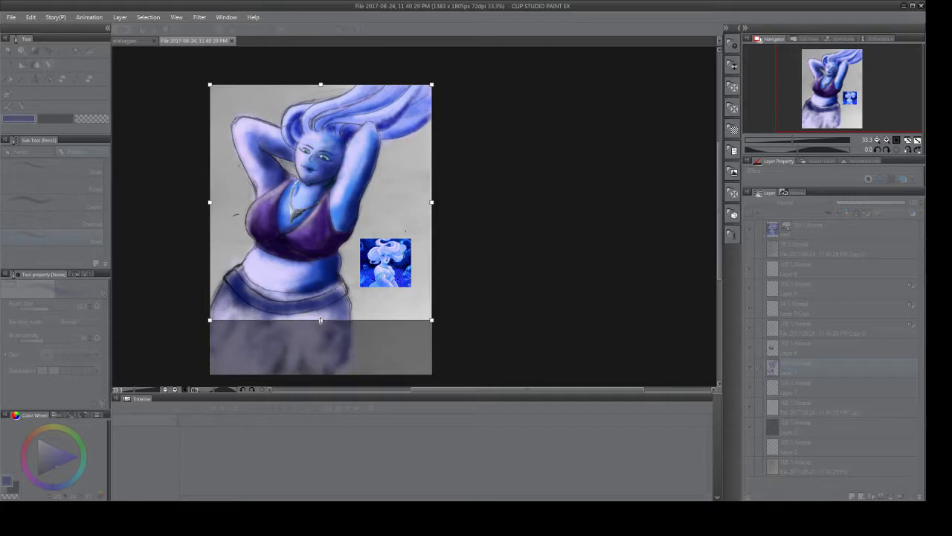
{"action": "mouse_move", "coordinate": [321, 320]}
{"action": "left_mouse_down"}
{"action": "mouse_move", "coordinate": [320, 293]}
{"action": "mouse_move", "coordinate": [319, 317]}
{"action": "left_mouse_up"}
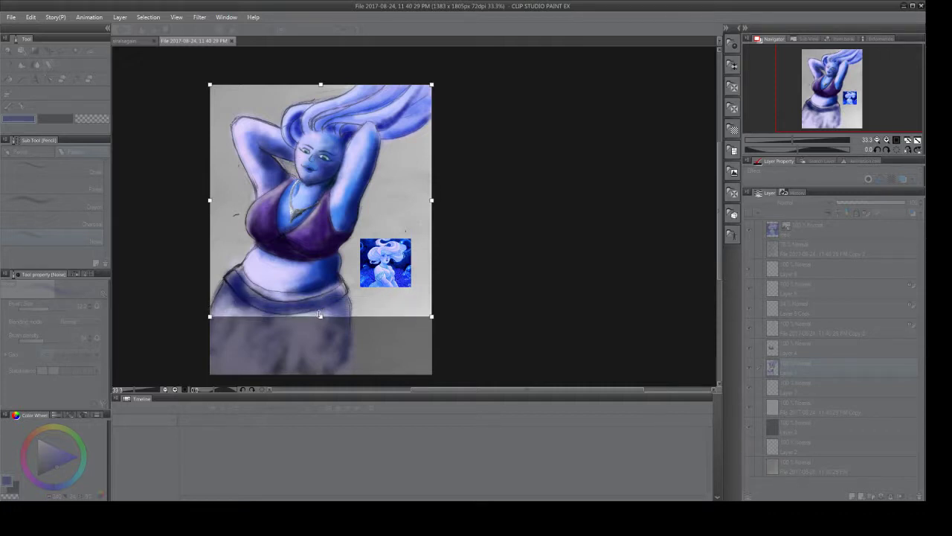
{"action": "key", "text": "Return"}
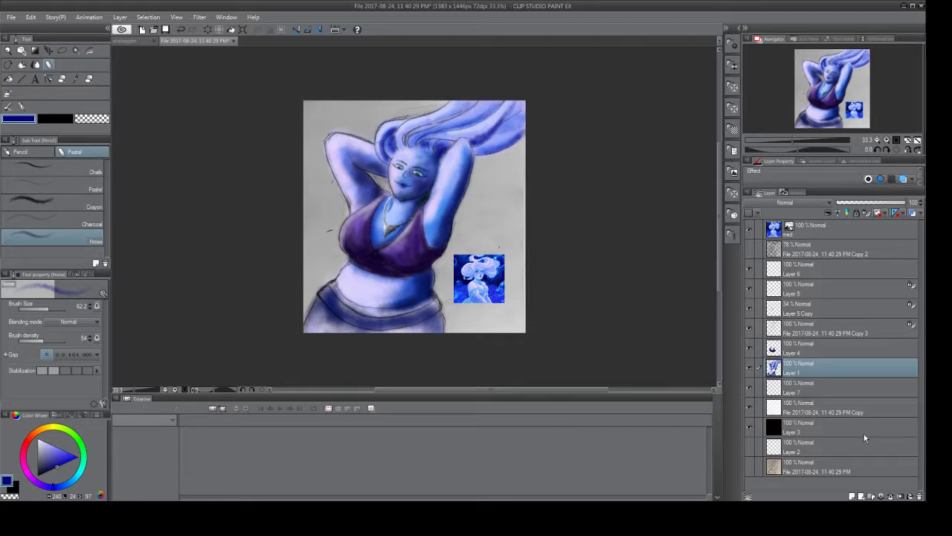
Add another raster layer and place it between Layer 1 and Layer 7.
{"action": "left_click", "coordinate": [852, 495]}
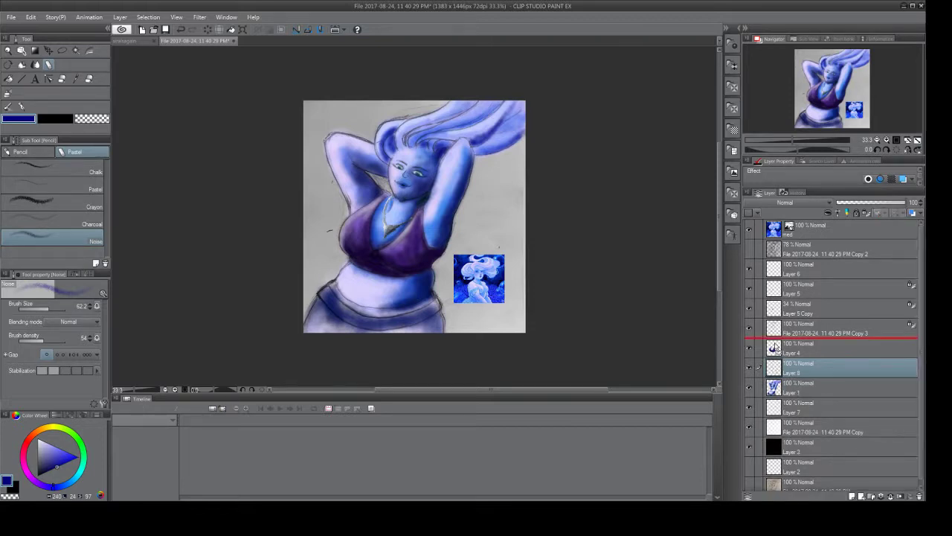
{"action": "left_click_drag", "start_coordinate": [773, 347], "coordinate": [774, 348]}
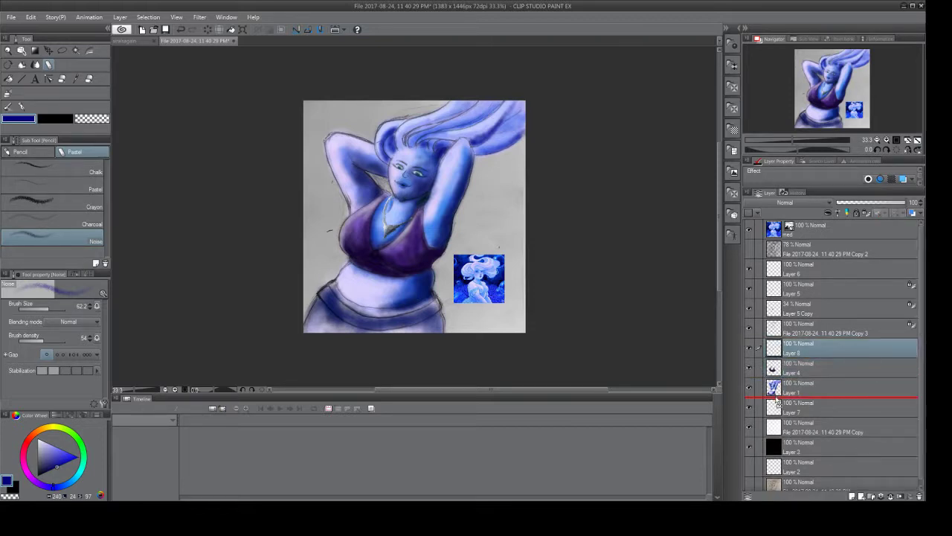
{"action": "left_click_drag", "start_coordinate": [777, 401], "coordinate": [778, 394]}
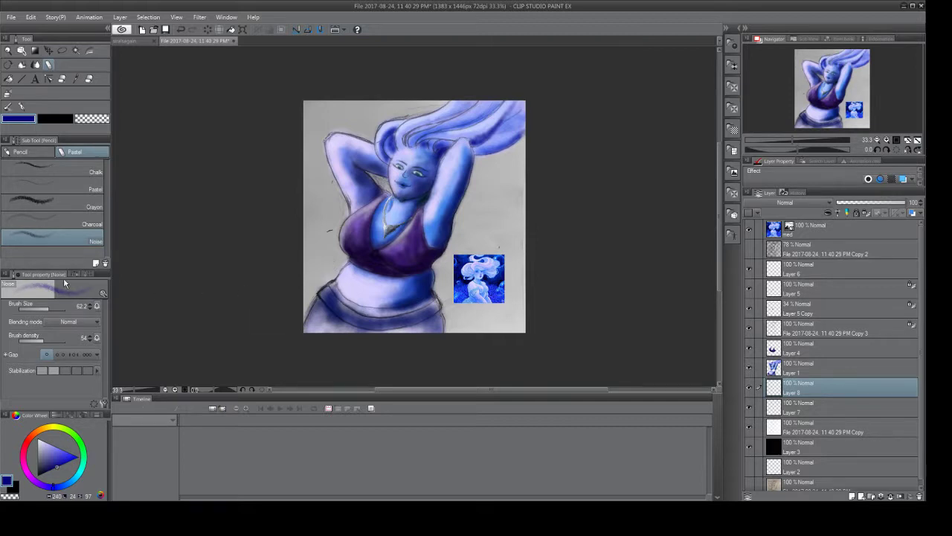
Paint loose dark blue swirls across the background around the woman on Layer 8 with Lighter ink at brush size 211.6.
{"action": "left_click", "coordinate": [9, 108]}
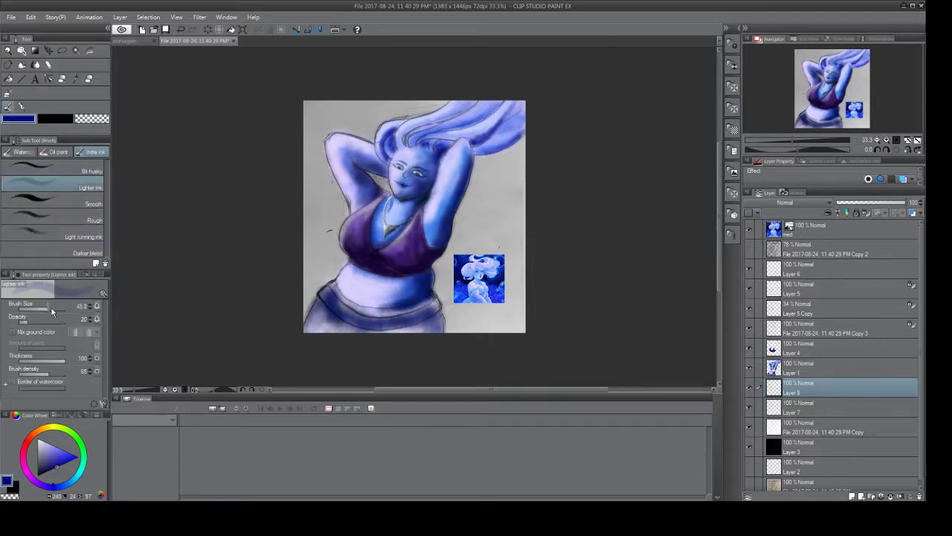
{"action": "left_click_drag", "start_coordinate": [54, 310], "coordinate": [58, 308]}
{"action": "mouse_move", "coordinate": [421, 260]}
{"action": "left_mouse_down"}
{"action": "mouse_move", "coordinate": [446, 327]}
{"action": "mouse_move", "coordinate": [453, 308]}
{"action": "mouse_move", "coordinate": [424, 272]}
{"action": "mouse_move", "coordinate": [445, 305]}
{"action": "mouse_move", "coordinate": [444, 220]}
{"action": "left_mouse_up"}
{"action": "mouse_move", "coordinate": [346, 192]}
{"action": "left_mouse_down"}
{"action": "mouse_move", "coordinate": [310, 244]}
{"action": "mouse_move", "coordinate": [307, 216]}
{"action": "mouse_move", "coordinate": [357, 183]}
{"action": "left_mouse_up"}
{"action": "mouse_move", "coordinate": [427, 172]}
{"action": "left_mouse_down"}
{"action": "mouse_move", "coordinate": [498, 253]}
{"action": "mouse_move", "coordinate": [454, 320]}
{"action": "mouse_move", "coordinate": [482, 329]}
{"action": "mouse_move", "coordinate": [454, 329]}
{"action": "mouse_move", "coordinate": [524, 268]}
{"action": "mouse_move", "coordinate": [491, 119]}
{"action": "mouse_move", "coordinate": [528, 186]}
{"action": "mouse_move", "coordinate": [446, 327]}
{"action": "mouse_move", "coordinate": [506, 268]}
{"action": "mouse_move", "coordinate": [464, 106]}
{"action": "mouse_move", "coordinate": [529, 151]}
{"action": "mouse_move", "coordinate": [506, 301]}
{"action": "mouse_move", "coordinate": [401, 340]}
{"action": "mouse_move", "coordinate": [333, 333]}
{"action": "mouse_move", "coordinate": [443, 296]}
{"action": "mouse_move", "coordinate": [467, 214]}
{"action": "mouse_move", "coordinate": [320, 170]}
{"action": "mouse_move", "coordinate": [296, 231]}
{"action": "mouse_move", "coordinate": [313, 297]}
{"action": "mouse_move", "coordinate": [293, 174]}
{"action": "mouse_move", "coordinate": [402, 111]}
{"action": "mouse_move", "coordinate": [456, 152]}
{"action": "mouse_move", "coordinate": [508, 223]}
{"action": "mouse_move", "coordinate": [521, 327]}
{"action": "mouse_move", "coordinate": [455, 326]}
{"action": "left_mouse_up"}
{"action": "mouse_move", "coordinate": [349, 246]}
{"action": "left_mouse_down"}
{"action": "mouse_move", "coordinate": [331, 285]}
{"action": "mouse_move", "coordinate": [344, 249]}
{"action": "mouse_move", "coordinate": [342, 287]}
{"action": "mouse_move", "coordinate": [354, 287]}
{"action": "mouse_move", "coordinate": [321, 260]}
{"action": "mouse_move", "coordinate": [326, 270]}
{"action": "mouse_move", "coordinate": [344, 199]}
{"action": "mouse_move", "coordinate": [339, 264]}
{"action": "mouse_move", "coordinate": [361, 287]}
{"action": "mouse_move", "coordinate": [403, 302]}
{"action": "mouse_move", "coordinate": [487, 253]}
{"action": "mouse_move", "coordinate": [411, 332]}
{"action": "mouse_move", "coordinate": [365, 342]}
{"action": "left_mouse_up"}
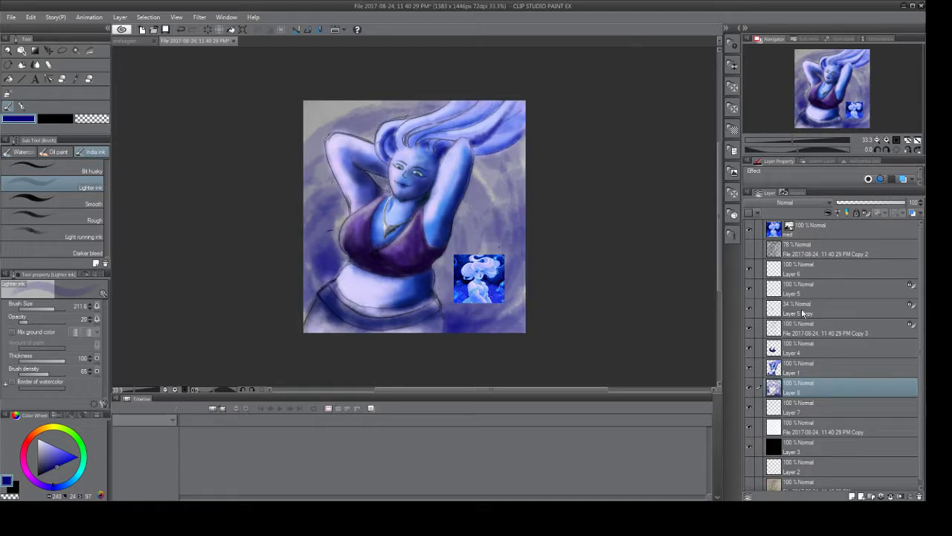
Paint dark blue over the upper background and the trousers on Layer 6, and reduce that layer's opacity to 61%.
{"action": "left_click", "coordinate": [795, 278]}
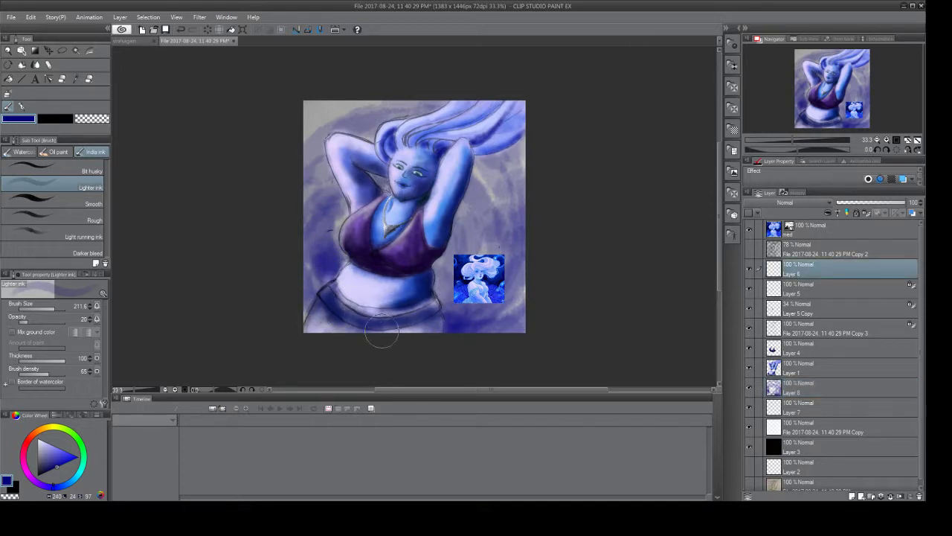
{"action": "mouse_move", "coordinate": [302, 196]}
{"action": "left_mouse_down"}
{"action": "mouse_move", "coordinate": [300, 283]}
{"action": "mouse_move", "coordinate": [466, 315]}
{"action": "mouse_move", "coordinate": [513, 246]}
{"action": "mouse_move", "coordinate": [513, 186]}
{"action": "mouse_move", "coordinate": [517, 290]}
{"action": "mouse_move", "coordinate": [448, 323]}
{"action": "mouse_move", "coordinate": [302, 283]}
{"action": "mouse_move", "coordinate": [328, 186]}
{"action": "mouse_move", "coordinate": [322, 297]}
{"action": "mouse_move", "coordinate": [298, 310]}
{"action": "mouse_move", "coordinate": [320, 212]}
{"action": "mouse_move", "coordinate": [308, 221]}
{"action": "mouse_move", "coordinate": [337, 227]}
{"action": "mouse_move", "coordinate": [306, 169]}
{"action": "mouse_move", "coordinate": [285, 156]}
{"action": "mouse_move", "coordinate": [346, 94]}
{"action": "mouse_move", "coordinate": [404, 92]}
{"action": "mouse_move", "coordinate": [450, 105]}
{"action": "left_mouse_up"}
{"action": "left_click_drag", "start_coordinate": [901, 206], "coordinate": [893, 206]}
{"action": "mouse_move", "coordinate": [384, 121]}
{"action": "left_mouse_down"}
{"action": "mouse_move", "coordinate": [439, 104]}
{"action": "mouse_move", "coordinate": [525, 175]}
{"action": "mouse_move", "coordinate": [460, 175]}
{"action": "mouse_move", "coordinate": [465, 223]}
{"action": "mouse_move", "coordinate": [469, 141]}
{"action": "mouse_move", "coordinate": [506, 152]}
{"action": "left_mouse_up"}
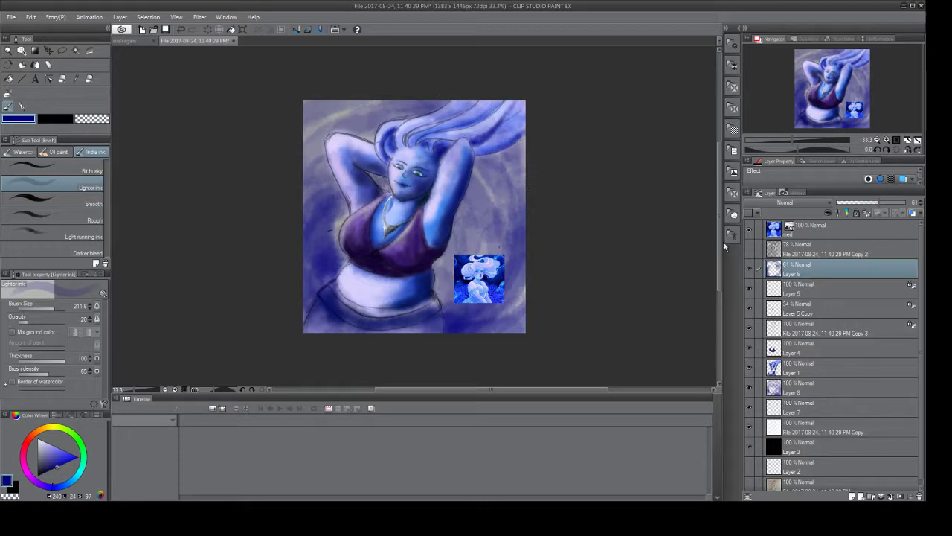
Paint dark navy strokes over the whole background around the woman on Layer 8 with Lighter ink at brush size 211.6.
{"action": "left_click", "coordinate": [778, 290]}
{"action": "left_click", "coordinate": [774, 390]}
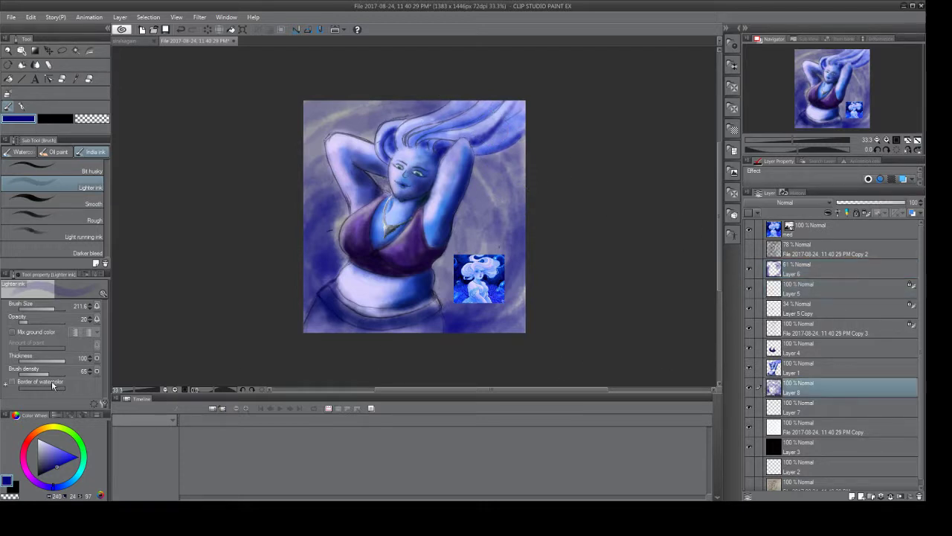
{"action": "mouse_move", "coordinate": [562, 287]}
{"action": "left_mouse_down"}
{"action": "mouse_move", "coordinate": [461, 327]}
{"action": "mouse_move", "coordinate": [519, 295]}
{"action": "mouse_move", "coordinate": [439, 325]}
{"action": "mouse_move", "coordinate": [435, 301]}
{"action": "mouse_move", "coordinate": [475, 249]}
{"action": "mouse_move", "coordinate": [466, 230]}
{"action": "mouse_move", "coordinate": [469, 156]}
{"action": "left_mouse_up"}
{"action": "mouse_move", "coordinate": [383, 136]}
{"action": "left_mouse_down"}
{"action": "mouse_move", "coordinate": [363, 146]}
{"action": "mouse_move", "coordinate": [331, 137]}
{"action": "mouse_move", "coordinate": [332, 223]}
{"action": "mouse_move", "coordinate": [340, 199]}
{"action": "mouse_move", "coordinate": [372, 185]}
{"action": "mouse_move", "coordinate": [349, 238]}
{"action": "mouse_move", "coordinate": [350, 268]}
{"action": "mouse_move", "coordinate": [326, 166]}
{"action": "mouse_move", "coordinate": [402, 104]}
{"action": "mouse_move", "coordinate": [424, 122]}
{"action": "mouse_move", "coordinate": [312, 136]}
{"action": "mouse_move", "coordinate": [305, 175]}
{"action": "mouse_move", "coordinate": [349, 119]}
{"action": "mouse_move", "coordinate": [392, 146]}
{"action": "mouse_move", "coordinate": [387, 214]}
{"action": "mouse_move", "coordinate": [491, 160]}
{"action": "mouse_move", "coordinate": [476, 127]}
{"action": "mouse_move", "coordinate": [487, 100]}
{"action": "mouse_move", "coordinate": [544, 148]}
{"action": "mouse_move", "coordinate": [555, 213]}
{"action": "mouse_move", "coordinate": [534, 284]}
{"action": "mouse_move", "coordinate": [506, 330]}
{"action": "mouse_move", "coordinate": [393, 329]}
{"action": "mouse_move", "coordinate": [437, 294]}
{"action": "mouse_move", "coordinate": [441, 241]}
{"action": "mouse_move", "coordinate": [484, 194]}
{"action": "mouse_move", "coordinate": [454, 268]}
{"action": "mouse_move", "coordinate": [424, 290]}
{"action": "mouse_move", "coordinate": [514, 253]}
{"action": "left_mouse_up"}
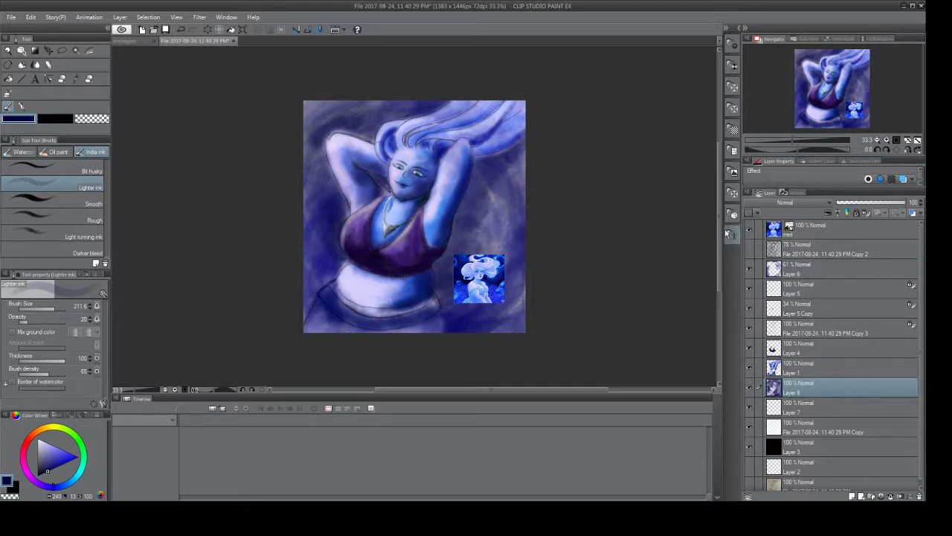
Hide the reference picture layer and deepen the background on Layer 8 with more dark navy on both sides of the woman.
{"action": "left_click", "coordinate": [750, 231]}
{"action": "mouse_move", "coordinate": [413, 100]}
{"action": "left_mouse_down"}
{"action": "mouse_move", "coordinate": [297, 170]}
{"action": "mouse_move", "coordinate": [327, 208]}
{"action": "mouse_move", "coordinate": [316, 289]}
{"action": "mouse_move", "coordinate": [349, 328]}
{"action": "mouse_move", "coordinate": [331, 273]}
{"action": "mouse_move", "coordinate": [318, 100]}
{"action": "mouse_move", "coordinate": [307, 197]}
{"action": "left_mouse_up"}
{"action": "mouse_move", "coordinate": [509, 259]}
{"action": "left_mouse_down"}
{"action": "mouse_move", "coordinate": [428, 298]}
{"action": "mouse_move", "coordinate": [462, 296]}
{"action": "mouse_move", "coordinate": [520, 254]}
{"action": "mouse_move", "coordinate": [480, 319]}
{"action": "mouse_move", "coordinate": [494, 323]}
{"action": "mouse_move", "coordinate": [495, 342]}
{"action": "mouse_move", "coordinate": [464, 268]}
{"action": "mouse_move", "coordinate": [476, 256]}
{"action": "mouse_move", "coordinate": [430, 304]}
{"action": "mouse_move", "coordinate": [454, 216]}
{"action": "mouse_move", "coordinate": [475, 206]}
{"action": "mouse_move", "coordinate": [460, 263]}
{"action": "mouse_move", "coordinate": [473, 252]}
{"action": "mouse_move", "coordinate": [450, 153]}
{"action": "mouse_move", "coordinate": [498, 160]}
{"action": "left_mouse_up"}
{"action": "mouse_move", "coordinate": [346, 134]}
{"action": "left_mouse_down"}
{"action": "mouse_move", "coordinate": [318, 129]}
{"action": "mouse_move", "coordinate": [307, 178]}
{"action": "mouse_move", "coordinate": [361, 162]}
{"action": "mouse_move", "coordinate": [352, 198]}
{"action": "mouse_move", "coordinate": [378, 169]}
{"action": "mouse_move", "coordinate": [401, 186]}
{"action": "mouse_move", "coordinate": [484, 183]}
{"action": "mouse_move", "coordinate": [458, 221]}
{"action": "left_mouse_up"}
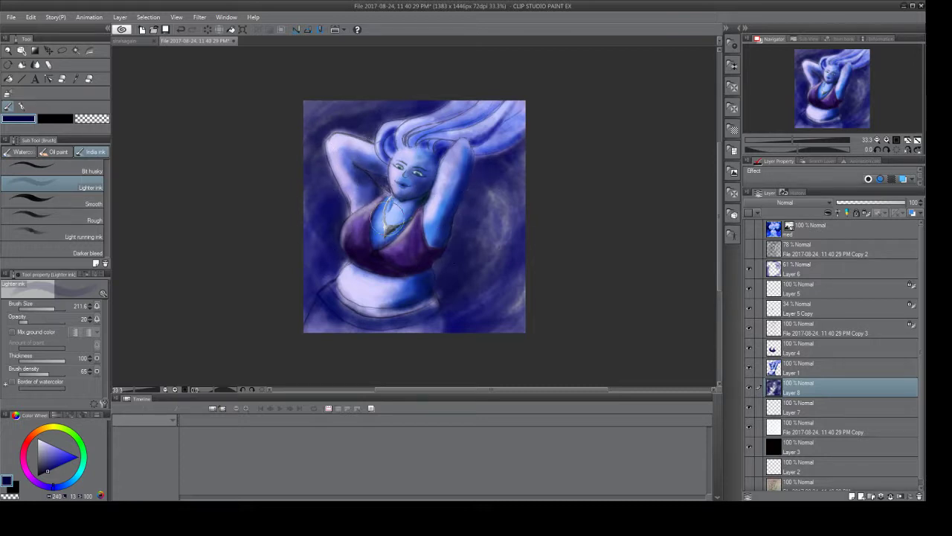
{"action": "mouse_move", "coordinate": [350, 144]}
{"action": "left_mouse_down"}
{"action": "mouse_move", "coordinate": [346, 169]}
{"action": "mouse_move", "coordinate": [344, 126]}
{"action": "mouse_move", "coordinate": [353, 185]}
{"action": "mouse_move", "coordinate": [353, 140]}
{"action": "mouse_move", "coordinate": [366, 146]}
{"action": "mouse_move", "coordinate": [342, 141]}
{"action": "mouse_move", "coordinate": [359, 135]}
{"action": "mouse_move", "coordinate": [326, 145]}
{"action": "mouse_move", "coordinate": [324, 137]}
{"action": "mouse_move", "coordinate": [310, 158]}
{"action": "mouse_move", "coordinate": [310, 125]}
{"action": "mouse_move", "coordinate": [351, 111]}
{"action": "mouse_move", "coordinate": [308, 180]}
{"action": "mouse_move", "coordinate": [346, 212]}
{"action": "mouse_move", "coordinate": [317, 275]}
{"action": "mouse_move", "coordinate": [336, 286]}
{"action": "mouse_move", "coordinate": [323, 275]}
{"action": "mouse_move", "coordinate": [314, 315]}
{"action": "left_mouse_up"}
Blend light violet-blue and saturated dark blue strokes into the background beside the woman's raised arm and torso on Layer 8.
{"action": "mouse_move", "coordinate": [54, 465]}
{"action": "left_mouse_down"}
{"action": "mouse_move", "coordinate": [61, 445]}
{"action": "mouse_move", "coordinate": [71, 449]}
{"action": "mouse_move", "coordinate": [65, 442]}
{"action": "left_mouse_up"}
{"action": "mouse_move", "coordinate": [486, 148]}
{"action": "left_mouse_down"}
{"action": "mouse_move", "coordinate": [463, 234]}
{"action": "mouse_move", "coordinate": [435, 256]}
{"action": "mouse_move", "coordinate": [447, 305]}
{"action": "mouse_move", "coordinate": [462, 319]}
{"action": "mouse_move", "coordinate": [443, 231]}
{"action": "mouse_move", "coordinate": [510, 149]}
{"action": "mouse_move", "coordinate": [482, 205]}
{"action": "mouse_move", "coordinate": [464, 334]}
{"action": "left_mouse_up"}
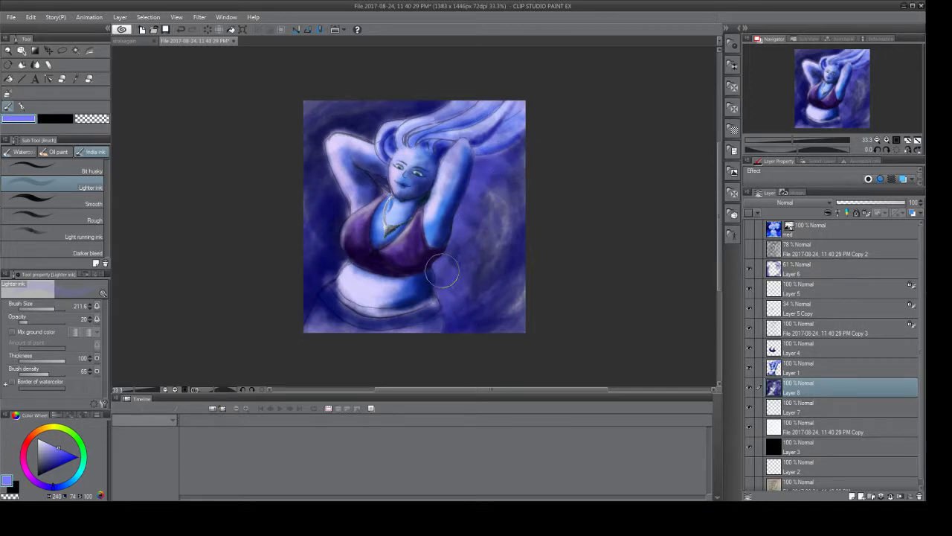
{"action": "left_click_drag", "start_coordinate": [400, 262], "coordinate": [383, 253]}
{"action": "left_click_drag", "start_coordinate": [62, 446], "coordinate": [60, 462]}
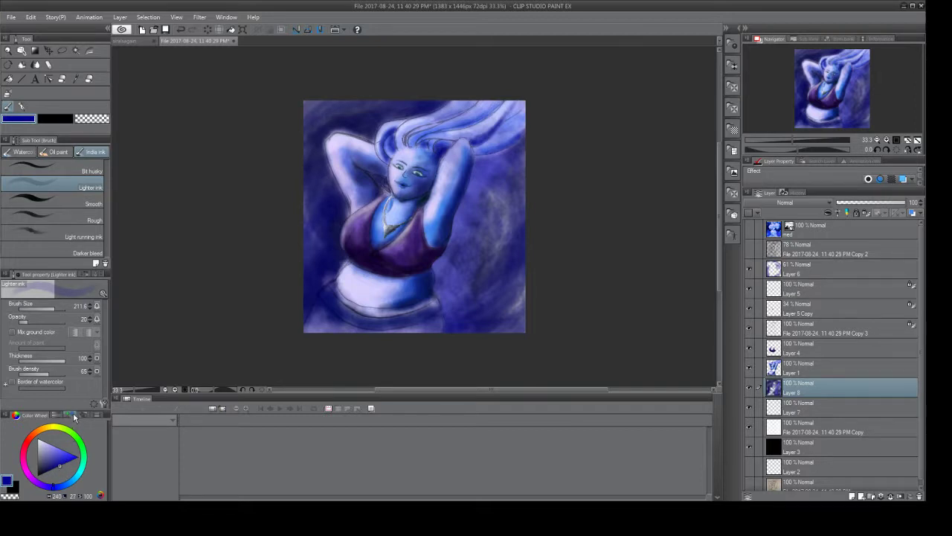
{"action": "mouse_move", "coordinate": [495, 220]}
{"action": "left_mouse_down"}
{"action": "mouse_move", "coordinate": [487, 189]}
{"action": "mouse_move", "coordinate": [506, 175]}
{"action": "mouse_move", "coordinate": [527, 212]}
{"action": "mouse_move", "coordinate": [527, 276]}
{"action": "mouse_move", "coordinate": [501, 315]}
{"action": "mouse_move", "coordinate": [518, 272]}
{"action": "mouse_move", "coordinate": [499, 245]}
{"action": "mouse_move", "coordinate": [460, 267]}
{"action": "mouse_move", "coordinate": [454, 286]}
{"action": "mouse_move", "coordinate": [489, 212]}
{"action": "mouse_move", "coordinate": [497, 226]}
{"action": "mouse_move", "coordinate": [484, 266]}
{"action": "mouse_move", "coordinate": [447, 293]}
{"action": "mouse_move", "coordinate": [513, 290]}
{"action": "mouse_move", "coordinate": [521, 318]}
{"action": "mouse_move", "coordinate": [484, 340]}
{"action": "mouse_move", "coordinate": [514, 265]}
{"action": "mouse_move", "coordinate": [484, 195]}
{"action": "mouse_move", "coordinate": [546, 217]}
{"action": "mouse_move", "coordinate": [495, 257]}
{"action": "mouse_move", "coordinate": [506, 325]}
{"action": "mouse_move", "coordinate": [461, 334]}
{"action": "mouse_move", "coordinate": [492, 322]}
{"action": "left_mouse_up"}
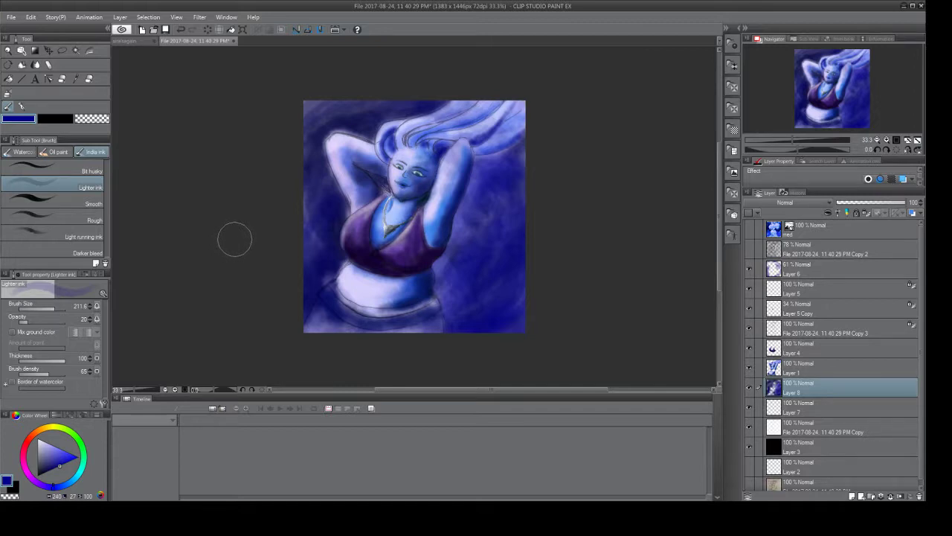
{"action": "mouse_move", "coordinate": [52, 471]}
{"action": "left_mouse_down"}
{"action": "mouse_move", "coordinate": [54, 443]}
{"action": "mouse_move", "coordinate": [71, 443]}
{"action": "mouse_move", "coordinate": [64, 436]}
{"action": "mouse_move", "coordinate": [62, 446]}
{"action": "left_mouse_up"}
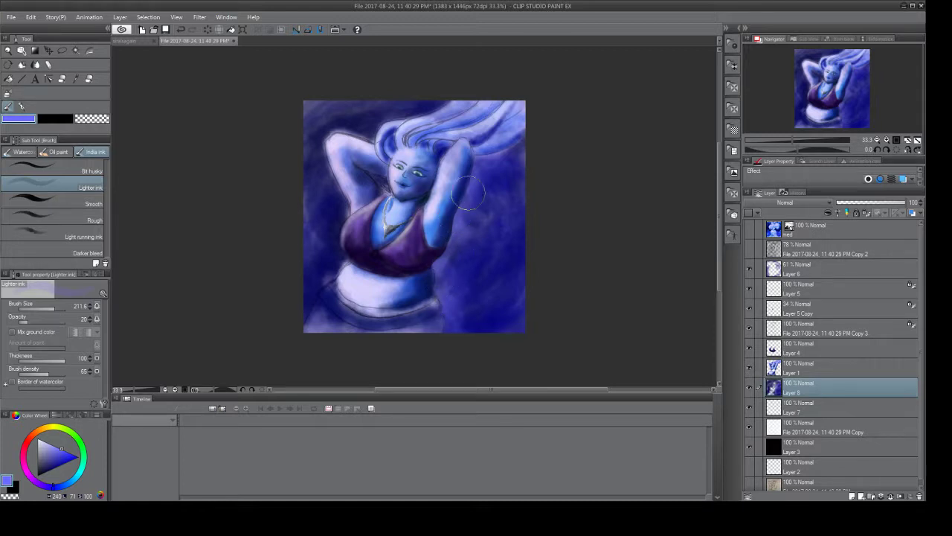
{"action": "mouse_move", "coordinate": [504, 166]}
{"action": "left_mouse_down"}
{"action": "mouse_move", "coordinate": [459, 232]}
{"action": "mouse_move", "coordinate": [441, 270]}
{"action": "mouse_move", "coordinate": [452, 296]}
{"action": "left_mouse_up"}
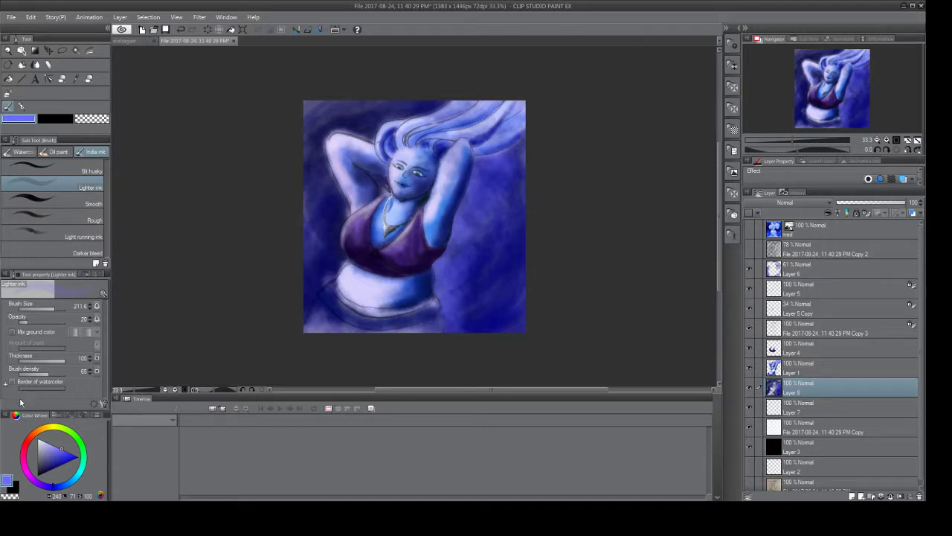
Paint dark navy and black over the trousers and lower corner beside the waist on Layer 6.
{"action": "mouse_move", "coordinate": [62, 440]}
{"action": "left_mouse_down"}
{"action": "mouse_move", "coordinate": [52, 465]}
{"action": "mouse_move", "coordinate": [59, 485]}
{"action": "left_mouse_up"}
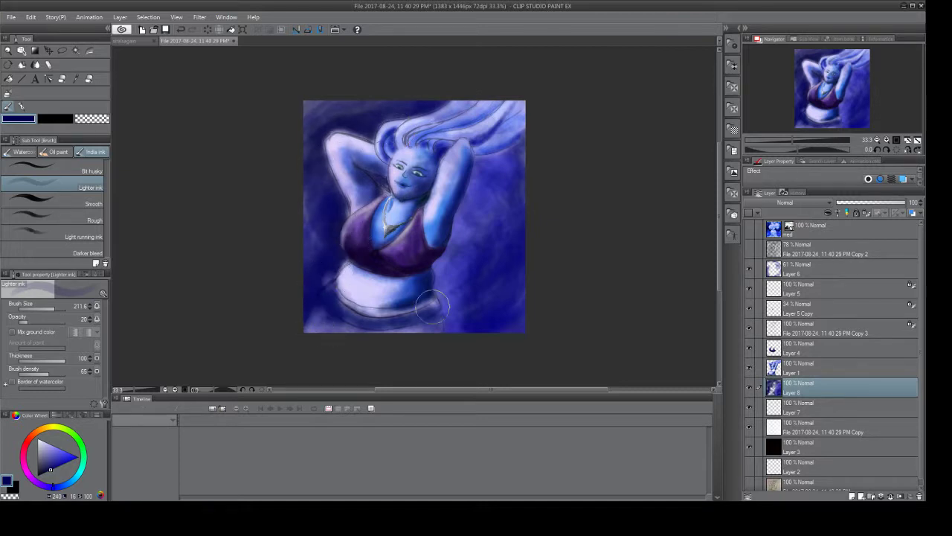
{"action": "left_click", "coordinate": [780, 273]}
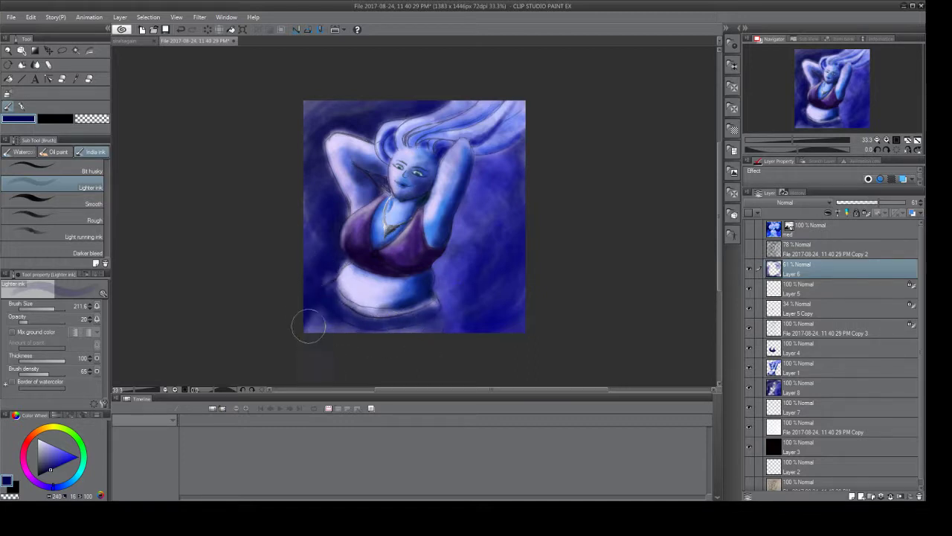
{"action": "mouse_move", "coordinate": [337, 315]}
{"action": "left_mouse_down"}
{"action": "mouse_move", "coordinate": [365, 332]}
{"action": "mouse_move", "coordinate": [395, 323]}
{"action": "left_mouse_up"}
{"action": "left_click_drag", "start_coordinate": [43, 469], "coordinate": [45, 483]}
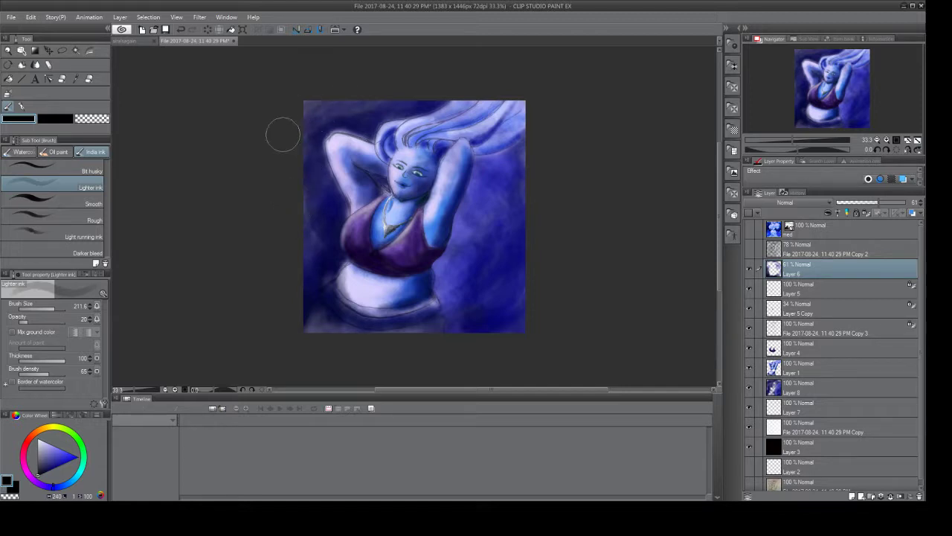
{"action": "left_click_drag", "start_coordinate": [319, 251], "coordinate": [333, 286]}
Set Layer 6's opacity to 100% and paint black shadows along the lower and right edges of the picture.
{"action": "mouse_move", "coordinate": [881, 210]}
{"action": "left_mouse_down"}
{"action": "mouse_move", "coordinate": [913, 208]}
{"action": "mouse_move", "coordinate": [876, 200]}
{"action": "left_mouse_up"}
{"action": "left_click_drag", "start_coordinate": [871, 205], "coordinate": [874, 205]}
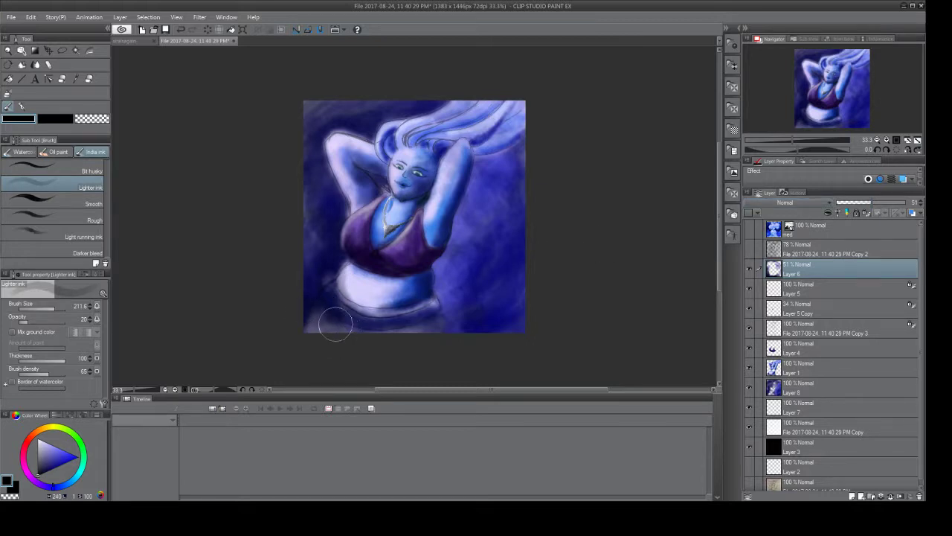
{"action": "left_click_drag", "start_coordinate": [869, 204], "coordinate": [918, 208]}
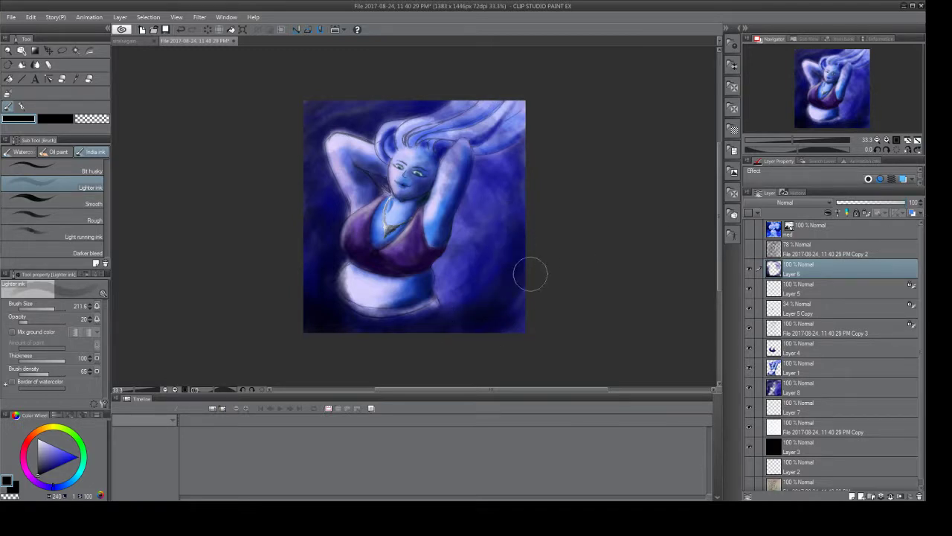
{"action": "mouse_move", "coordinate": [521, 236]}
{"action": "left_mouse_down"}
{"action": "mouse_move", "coordinate": [497, 227]}
{"action": "mouse_move", "coordinate": [516, 222]}
{"action": "mouse_move", "coordinate": [517, 173]}
{"action": "left_mouse_up"}
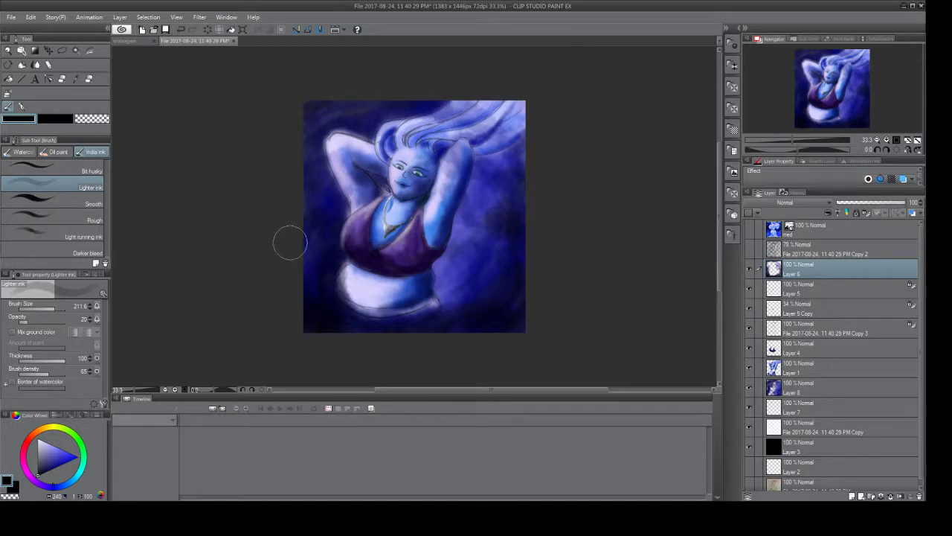
Paint pale lavender swirls around the woman on Layer 6 and over the right-hand background on Layer 8.
{"action": "left_click", "coordinate": [44, 466]}
{"action": "left_click_drag", "start_coordinate": [45, 466], "coordinate": [49, 445]}
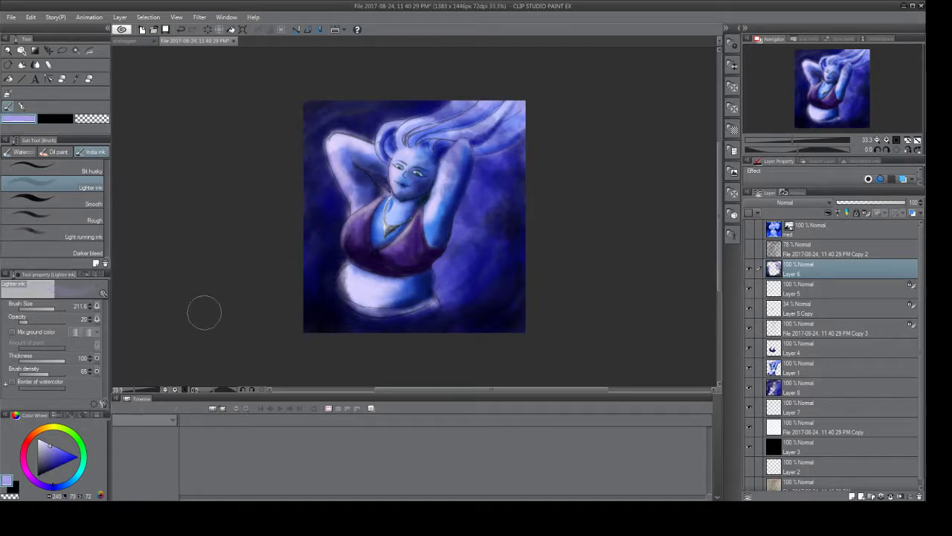
{"action": "mouse_move", "coordinate": [323, 192]}
{"action": "left_mouse_down"}
{"action": "mouse_move", "coordinate": [333, 313]}
{"action": "mouse_move", "coordinate": [319, 229]}
{"action": "mouse_move", "coordinate": [327, 296]}
{"action": "mouse_move", "coordinate": [364, 336]}
{"action": "mouse_move", "coordinate": [309, 262]}
{"action": "mouse_move", "coordinate": [317, 200]}
{"action": "mouse_move", "coordinate": [307, 240]}
{"action": "mouse_move", "coordinate": [328, 319]}
{"action": "left_mouse_up"}
{"action": "mouse_move", "coordinate": [499, 178]}
{"action": "left_mouse_down"}
{"action": "mouse_move", "coordinate": [502, 228]}
{"action": "mouse_move", "coordinate": [478, 264]}
{"action": "mouse_move", "coordinate": [500, 268]}
{"action": "mouse_move", "coordinate": [427, 314]}
{"action": "mouse_move", "coordinate": [513, 285]}
{"action": "mouse_move", "coordinate": [408, 332]}
{"action": "mouse_move", "coordinate": [497, 341]}
{"action": "left_mouse_up"}
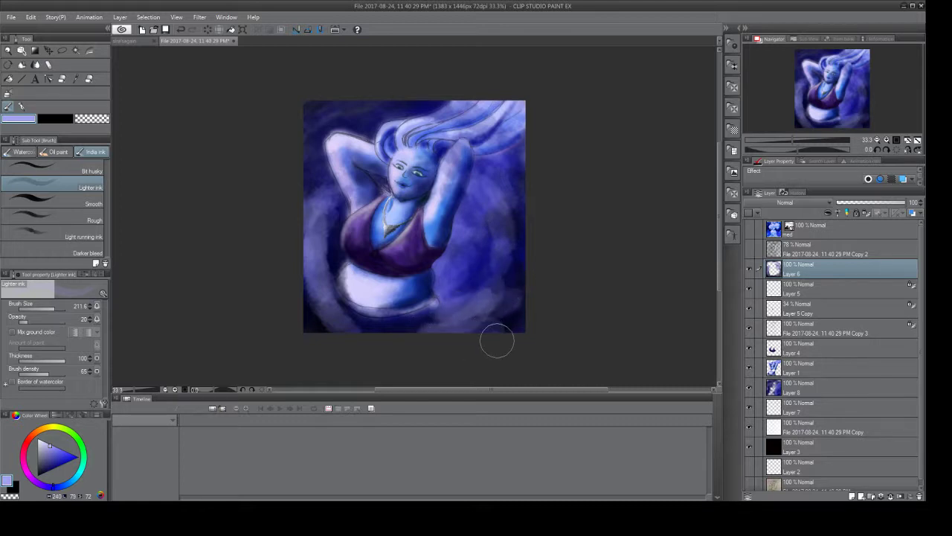
{"action": "left_click", "coordinate": [778, 388]}
{"action": "mouse_move", "coordinate": [446, 313]}
{"action": "left_mouse_down"}
{"action": "mouse_move", "coordinate": [480, 268]}
{"action": "mouse_move", "coordinate": [446, 299]}
{"action": "mouse_move", "coordinate": [458, 291]}
{"action": "mouse_move", "coordinate": [455, 277]}
{"action": "mouse_move", "coordinate": [442, 284]}
{"action": "mouse_move", "coordinate": [449, 231]}
{"action": "mouse_move", "coordinate": [445, 242]}
{"action": "mouse_move", "coordinate": [469, 193]}
{"action": "mouse_move", "coordinate": [467, 175]}
{"action": "mouse_move", "coordinate": [506, 170]}
{"action": "mouse_move", "coordinate": [507, 158]}
{"action": "mouse_move", "coordinate": [514, 200]}
{"action": "left_mouse_up"}
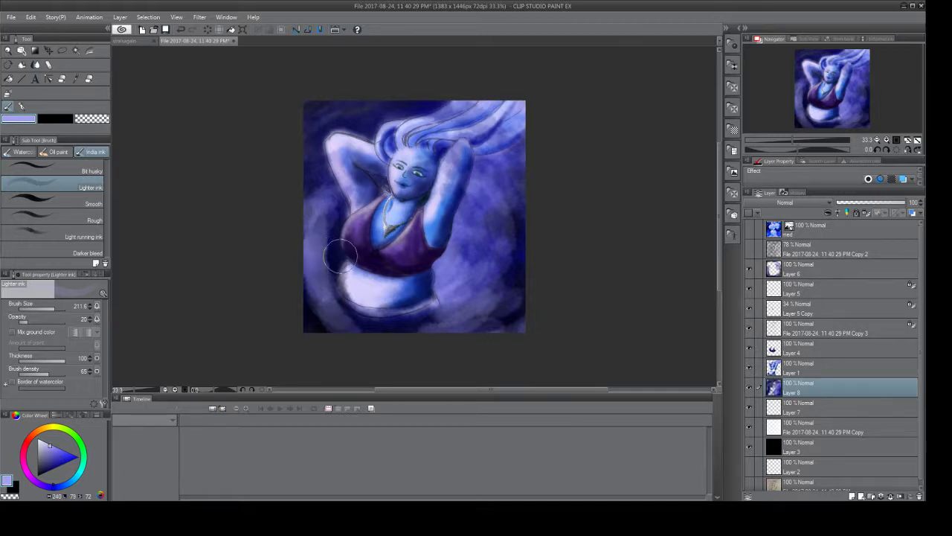
Darken the swirls around the woman's waist and the outer background edges with very dark navy on Layer 6.
{"action": "left_click", "coordinate": [751, 271]}
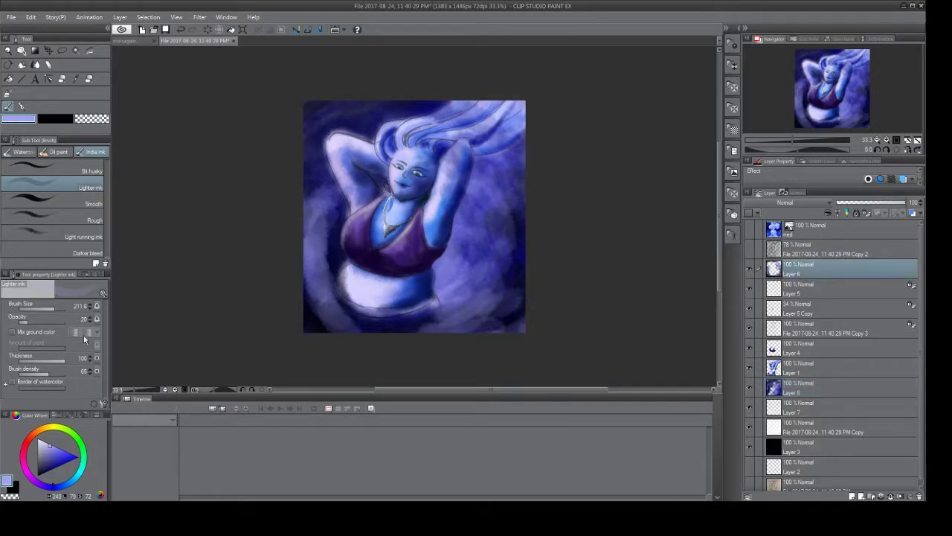
{"action": "left_click_drag", "start_coordinate": [63, 466], "coordinate": [49, 485]}
{"action": "mouse_move", "coordinate": [362, 247]}
{"action": "left_mouse_down"}
{"action": "mouse_move", "coordinate": [334, 267]}
{"action": "mouse_move", "coordinate": [351, 312]}
{"action": "mouse_move", "coordinate": [337, 319]}
{"action": "mouse_move", "coordinate": [405, 338]}
{"action": "mouse_move", "coordinate": [318, 289]}
{"action": "mouse_move", "coordinate": [328, 294]}
{"action": "mouse_move", "coordinate": [327, 236]}
{"action": "mouse_move", "coordinate": [320, 254]}
{"action": "mouse_move", "coordinate": [335, 210]}
{"action": "mouse_move", "coordinate": [322, 222]}
{"action": "mouse_move", "coordinate": [315, 215]}
{"action": "mouse_move", "coordinate": [319, 192]}
{"action": "mouse_move", "coordinate": [313, 215]}
{"action": "mouse_move", "coordinate": [329, 188]}
{"action": "mouse_move", "coordinate": [315, 272]}
{"action": "left_mouse_up"}
{"action": "mouse_move", "coordinate": [465, 341]}
{"action": "left_mouse_down"}
{"action": "mouse_move", "coordinate": [485, 326]}
{"action": "mouse_move", "coordinate": [512, 242]}
{"action": "mouse_move", "coordinate": [519, 261]}
{"action": "mouse_move", "coordinate": [454, 337]}
{"action": "mouse_move", "coordinate": [462, 326]}
{"action": "mouse_move", "coordinate": [438, 340]}
{"action": "mouse_move", "coordinate": [503, 306]}
{"action": "mouse_move", "coordinate": [516, 273]}
{"action": "mouse_move", "coordinate": [491, 201]}
{"action": "mouse_move", "coordinate": [499, 291]}
{"action": "mouse_move", "coordinate": [518, 259]}
{"action": "mouse_move", "coordinate": [504, 204]}
{"action": "mouse_move", "coordinate": [512, 208]}
{"action": "mouse_move", "coordinate": [519, 174]}
{"action": "left_mouse_up"}
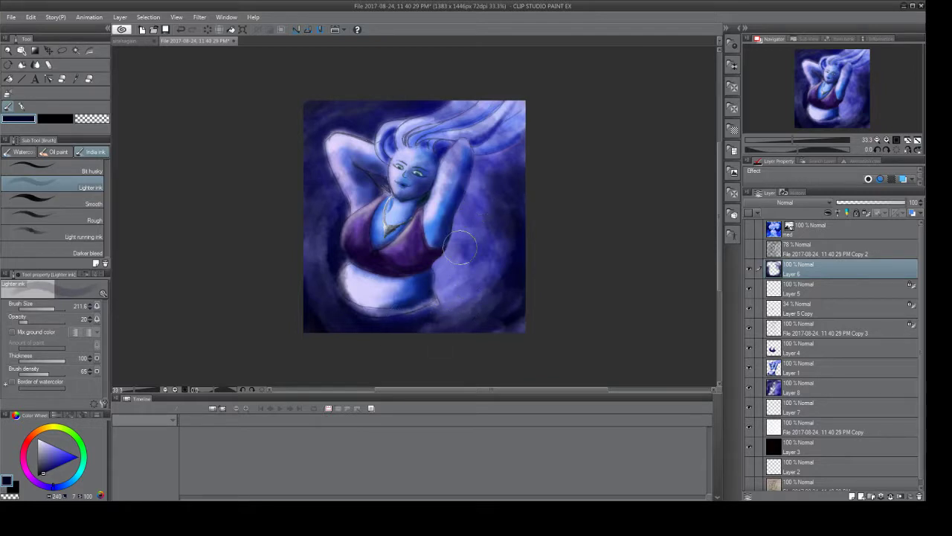
{"action": "mouse_move", "coordinate": [440, 316]}
{"action": "left_mouse_down"}
{"action": "mouse_move", "coordinate": [494, 258]}
{"action": "mouse_move", "coordinate": [436, 314]}
{"action": "mouse_move", "coordinate": [387, 334]}
{"action": "left_mouse_up"}
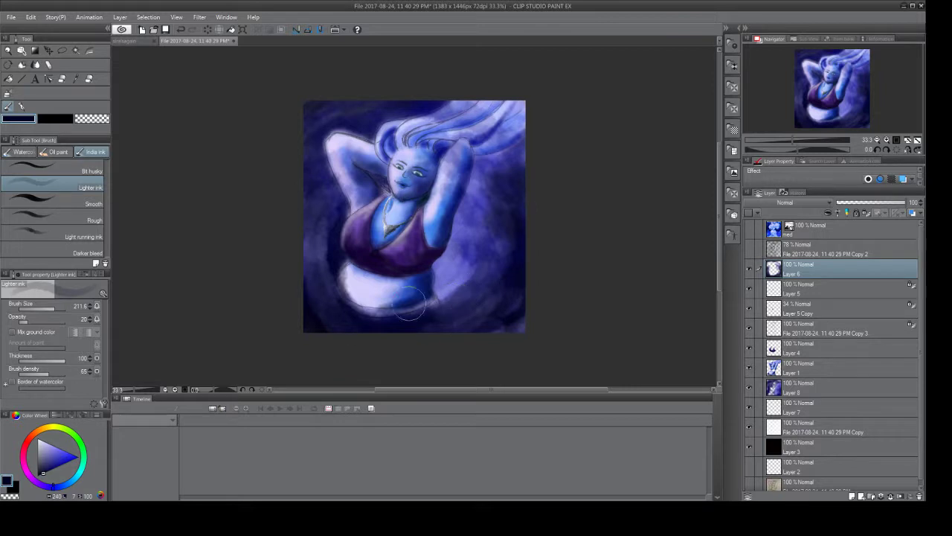
Try a pale grey swirl glazed with dark blue in the right-hand background on Layer 6.
{"action": "left_click", "coordinate": [37, 444]}
{"action": "mouse_move", "coordinate": [437, 230]}
{"action": "left_mouse_down"}
{"action": "mouse_move", "coordinate": [488, 212]}
{"action": "mouse_move", "coordinate": [500, 246]}
{"action": "mouse_move", "coordinate": [455, 301]}
{"action": "mouse_move", "coordinate": [503, 186]}
{"action": "mouse_move", "coordinate": [492, 187]}
{"action": "mouse_move", "coordinate": [515, 237]}
{"action": "mouse_move", "coordinate": [499, 291]}
{"action": "mouse_move", "coordinate": [456, 328]}
{"action": "left_mouse_up"}
{"action": "left_click_drag", "start_coordinate": [43, 463], "coordinate": [47, 470]}
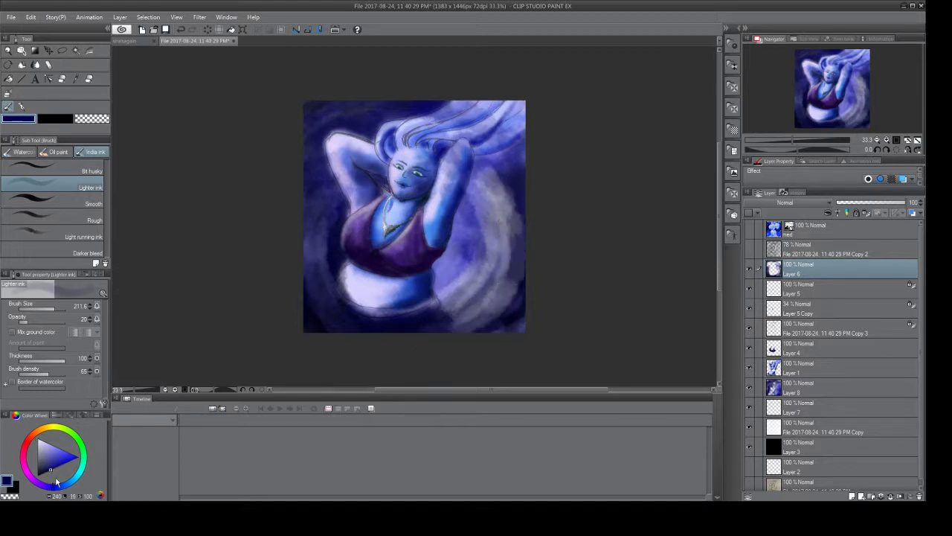
{"action": "left_click_drag", "start_coordinate": [462, 171], "coordinate": [513, 223]}
{"action": "mouse_move", "coordinate": [501, 170]}
{"action": "left_mouse_down"}
{"action": "mouse_move", "coordinate": [499, 307]}
{"action": "mouse_move", "coordinate": [493, 175]}
{"action": "mouse_move", "coordinate": [487, 250]}
{"action": "mouse_move", "coordinate": [494, 234]}
{"action": "mouse_move", "coordinate": [462, 256]}
{"action": "mouse_move", "coordinate": [502, 216]}
{"action": "mouse_move", "coordinate": [462, 293]}
{"action": "mouse_move", "coordinate": [510, 275]}
{"action": "mouse_move", "coordinate": [494, 284]}
{"action": "mouse_move", "coordinate": [486, 330]}
{"action": "mouse_move", "coordinate": [486, 317]}
{"action": "mouse_move", "coordinate": [432, 333]}
{"action": "mouse_move", "coordinate": [464, 311]}
{"action": "mouse_move", "coordinate": [455, 310]}
{"action": "mouse_move", "coordinate": [474, 169]}
{"action": "mouse_move", "coordinate": [510, 177]}
{"action": "mouse_move", "coordinate": [521, 198]}
{"action": "mouse_move", "coordinate": [522, 260]}
{"action": "mouse_move", "coordinate": [477, 336]}
{"action": "left_mouse_up"}
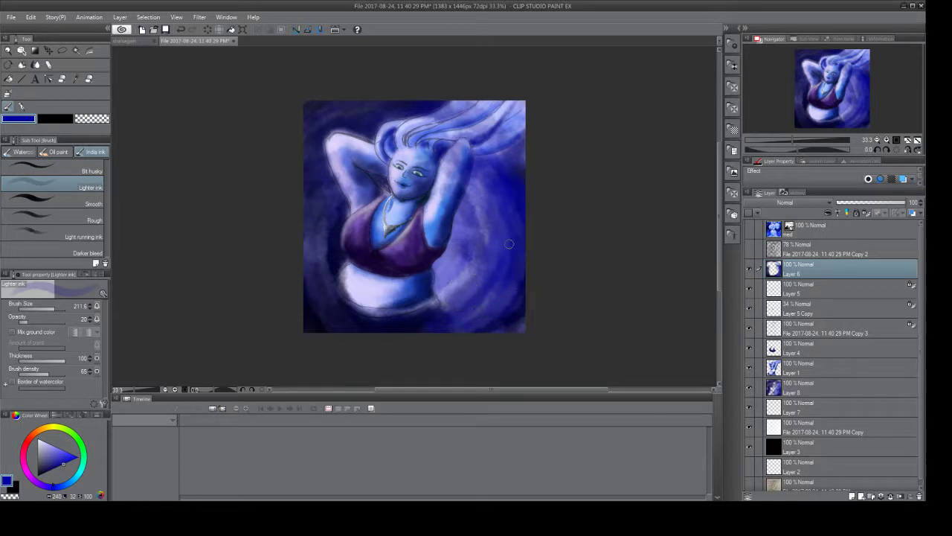
Undo the grey and blue swirl strokes on Layer 6, comparing the painting with and without them.
{"action": "key", "text": "ctrl+z"}
{"action": "key", "text": "ctrl+z"}
{"action": "key", "text": "ctrl+y"}
{"action": "key", "text": "ctrl+y"}
{"action": "key", "text": "ctrl+z"}
{"action": "key", "text": "ctrl+z"}
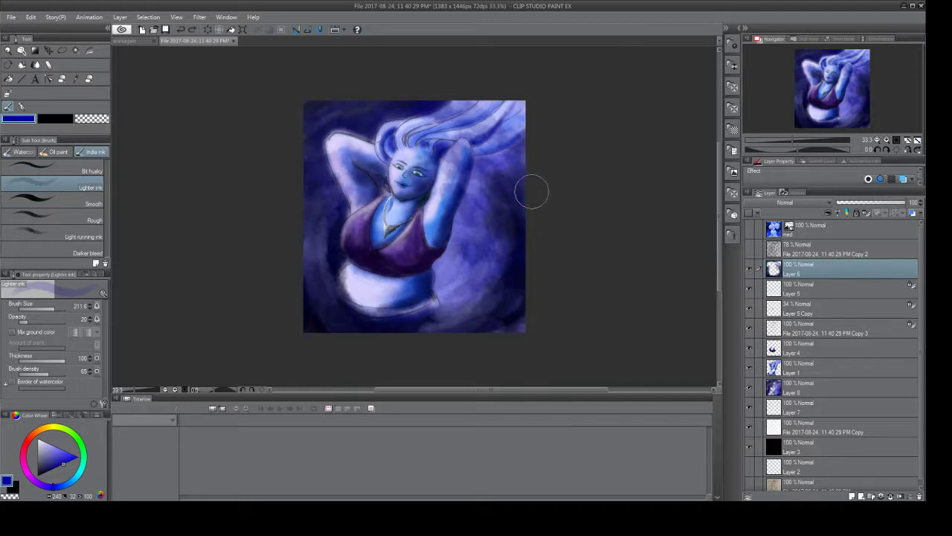
Switch to the Soft eraser with Layer 6 active.
{"action": "left_click", "coordinate": [86, 79]}
{"action": "left_click", "coordinate": [62, 79]}
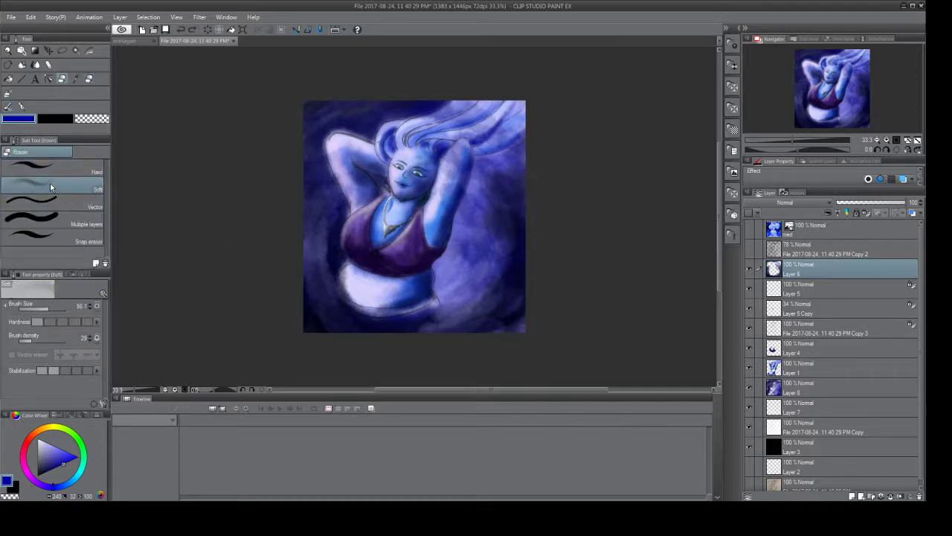
Enlarge the Soft eraser to size 191.1 and erase over the upper arm at the picture's right on Layer 6.
{"action": "left_click_drag", "start_coordinate": [47, 313], "coordinate": [54, 310]}
{"action": "left_click_drag", "start_coordinate": [449, 158], "coordinate": [472, 190]}
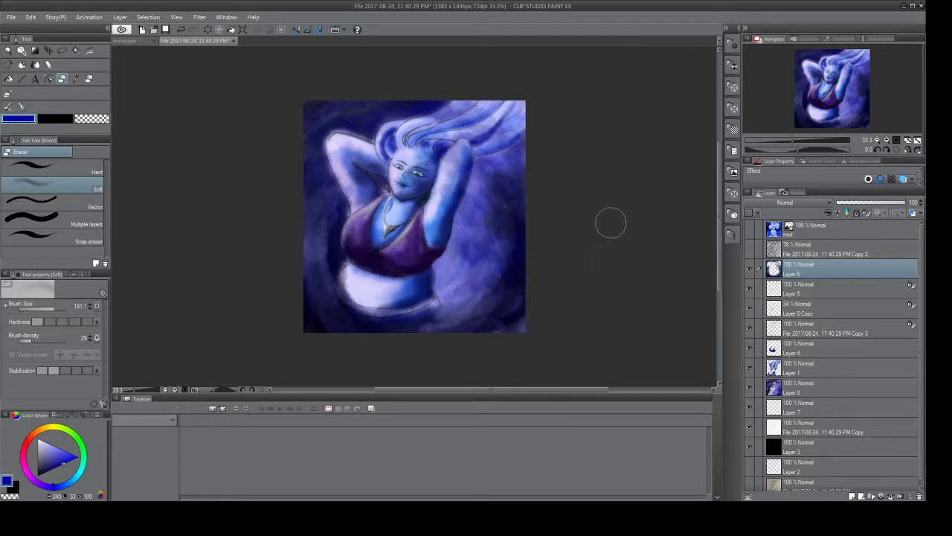
Toggle the visibility of Layer 8 and Layer 6 to compare the painting with and without each layer.
{"action": "left_click", "coordinate": [771, 389]}
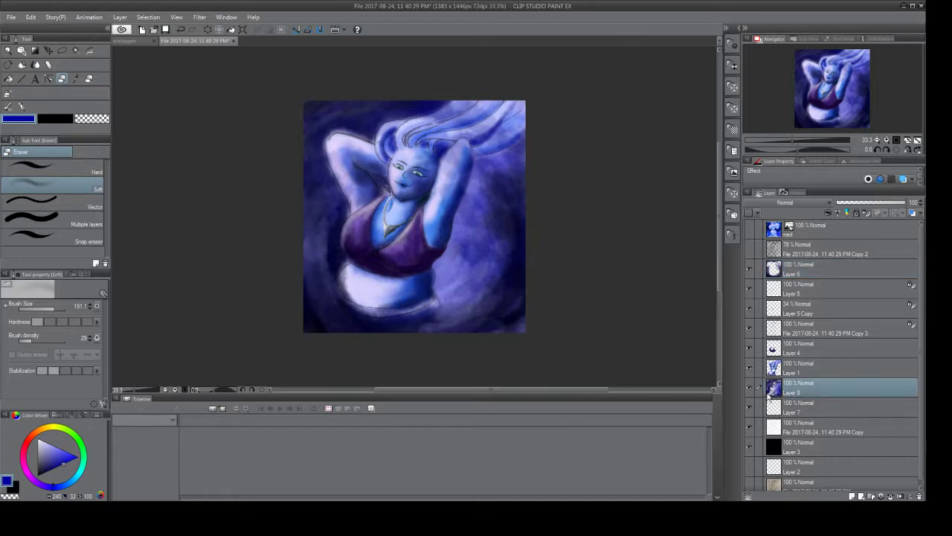
{"action": "left_click", "coordinate": [750, 388]}
{"action": "left_click", "coordinate": [749, 387]}
{"action": "left_click", "coordinate": [771, 270]}
{"action": "left_click", "coordinate": [749, 269]}
{"action": "left_click", "coordinate": [749, 269]}
{"action": "left_click", "coordinate": [749, 270]}
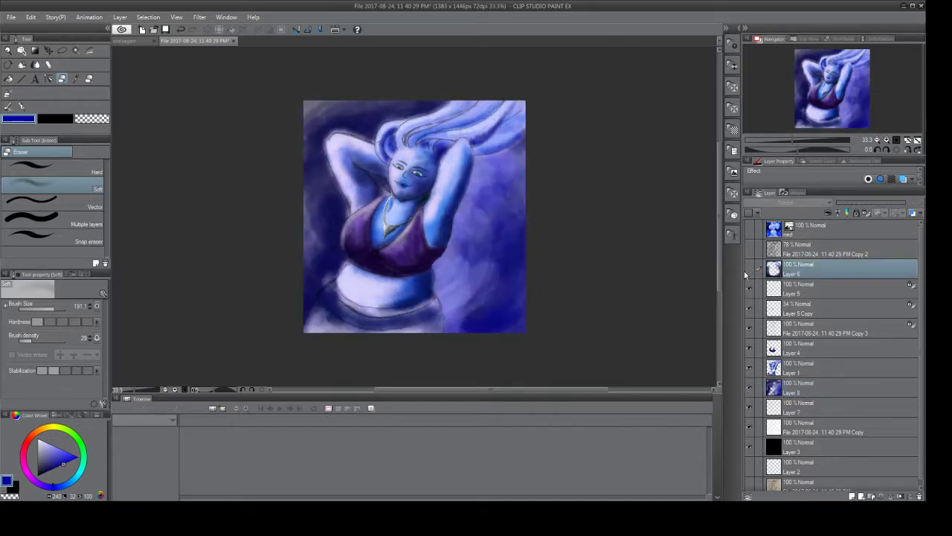
{"action": "left_click", "coordinate": [749, 270]}
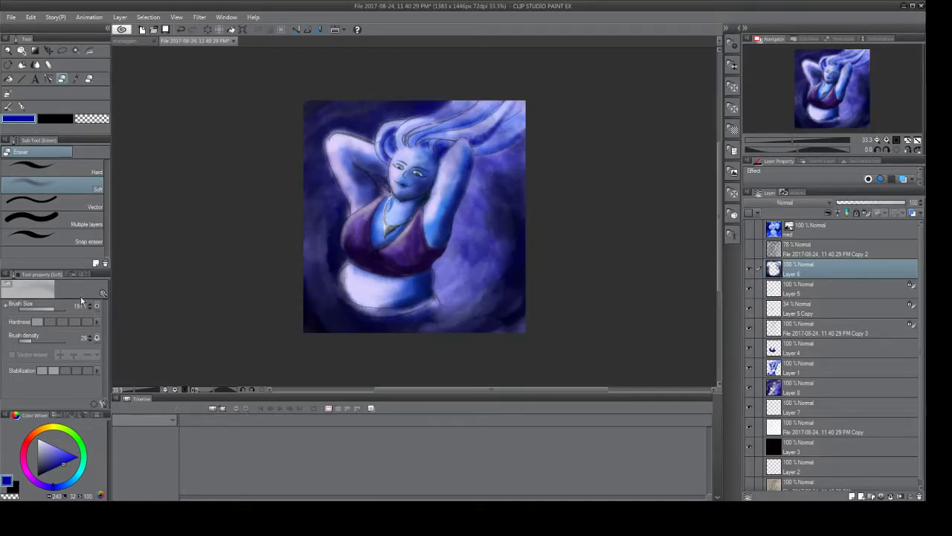
Darken the lower background on Layer 6 with black Lighter ink and softly erase the excess over the waist.
{"action": "left_click", "coordinate": [9, 109]}
{"action": "left_click", "coordinate": [56, 119]}
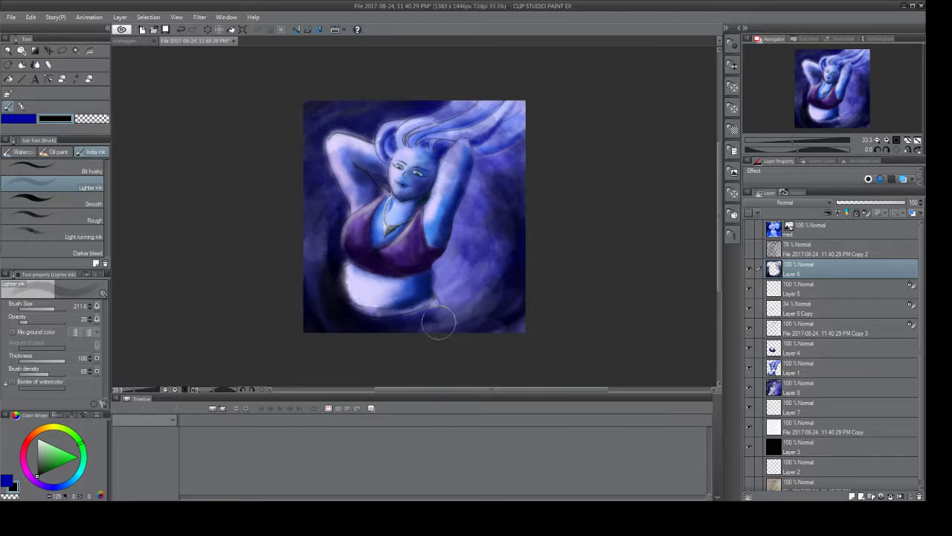
{"action": "mouse_move", "coordinate": [451, 314]}
{"action": "left_mouse_down"}
{"action": "mouse_move", "coordinate": [390, 325]}
{"action": "mouse_move", "coordinate": [510, 266]}
{"action": "mouse_move", "coordinate": [441, 318]}
{"action": "mouse_move", "coordinate": [493, 220]}
{"action": "mouse_move", "coordinate": [489, 178]}
{"action": "mouse_move", "coordinate": [503, 165]}
{"action": "mouse_move", "coordinate": [508, 172]}
{"action": "mouse_move", "coordinate": [493, 196]}
{"action": "mouse_move", "coordinate": [484, 182]}
{"action": "mouse_move", "coordinate": [468, 191]}
{"action": "mouse_move", "coordinate": [465, 180]}
{"action": "mouse_move", "coordinate": [488, 164]}
{"action": "mouse_move", "coordinate": [511, 170]}
{"action": "left_mouse_up"}
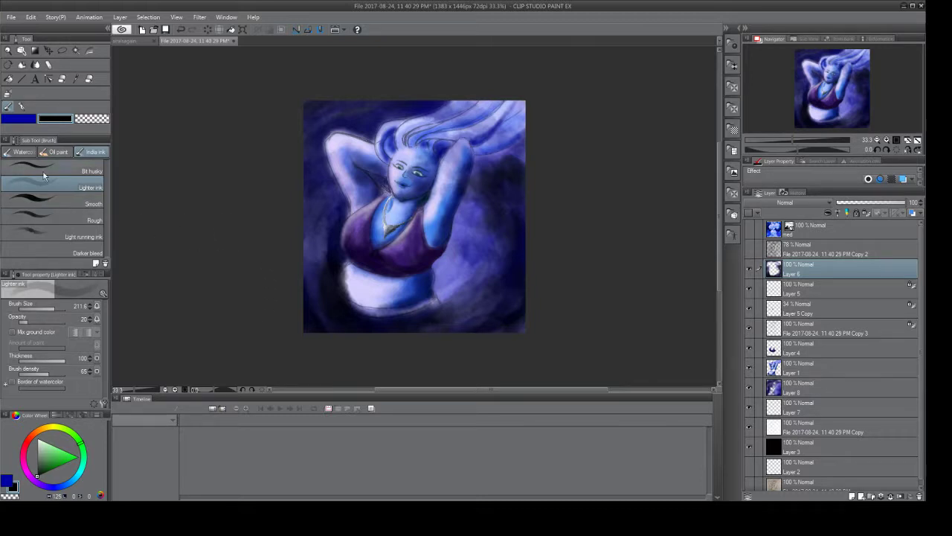
{"action": "left_click", "coordinate": [90, 79]}
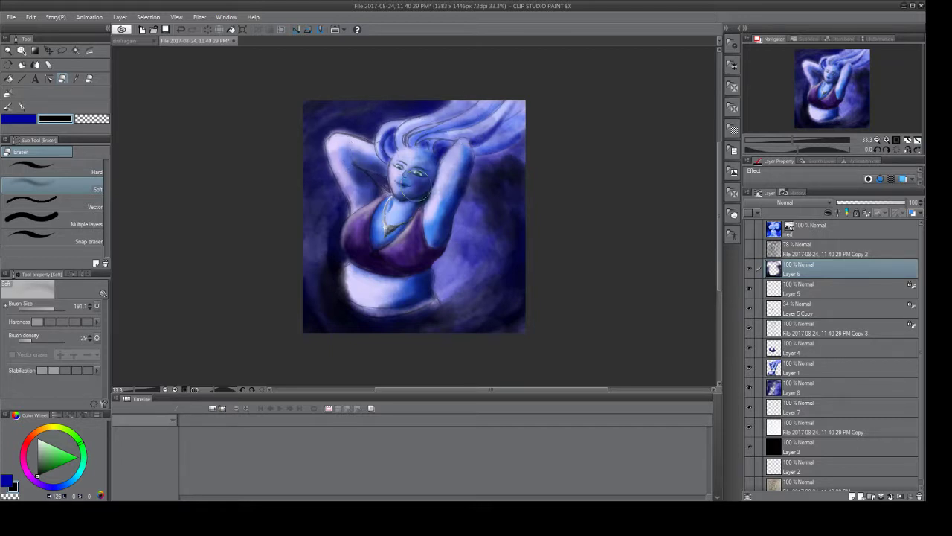
{"action": "mouse_move", "coordinate": [382, 294]}
{"action": "left_mouse_down"}
{"action": "mouse_move", "coordinate": [336, 267]}
{"action": "mouse_move", "coordinate": [336, 294]}
{"action": "mouse_move", "coordinate": [342, 283]}
{"action": "mouse_move", "coordinate": [412, 299]}
{"action": "mouse_move", "coordinate": [381, 308]}
{"action": "left_mouse_up"}
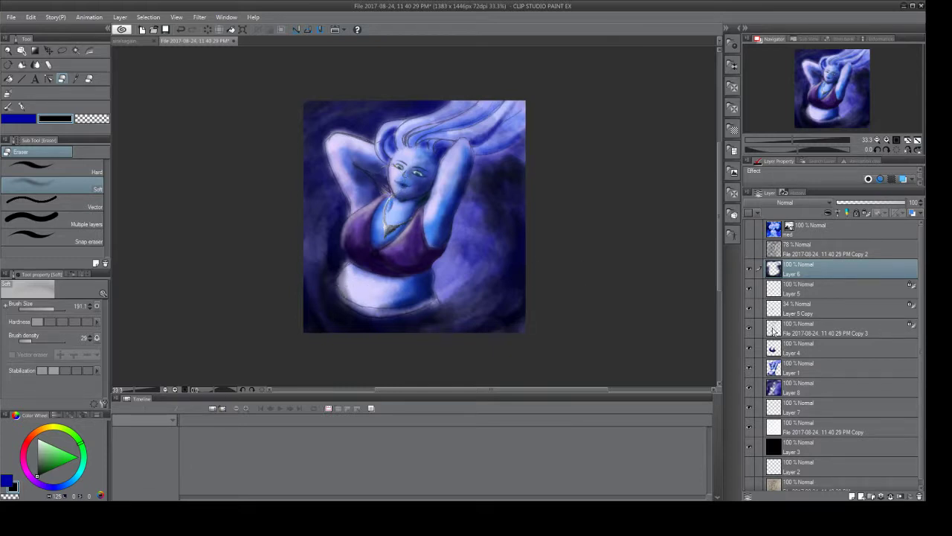
Glaze blue Lighter ink over the waist and the adjoining background on Layer 6.
{"action": "left_click", "coordinate": [8, 108]}
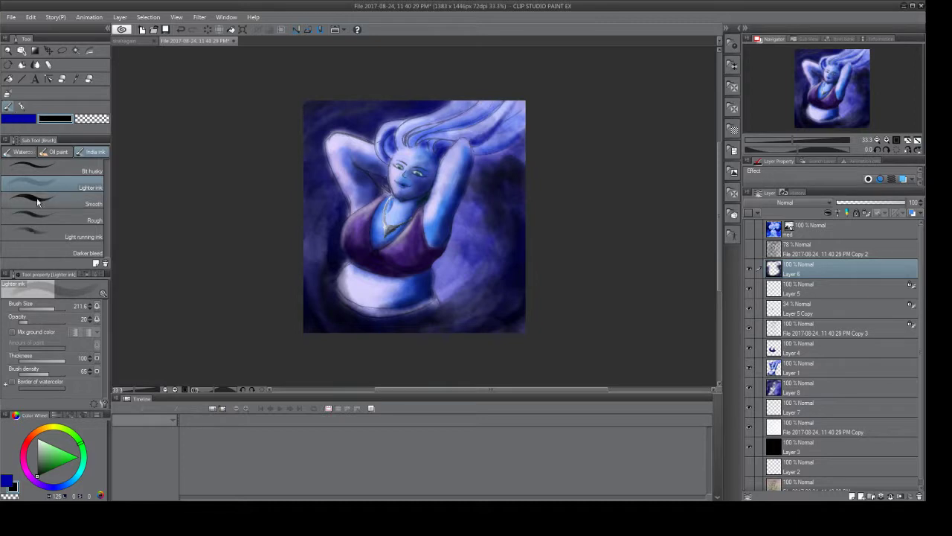
{"action": "left_click", "coordinate": [18, 122]}
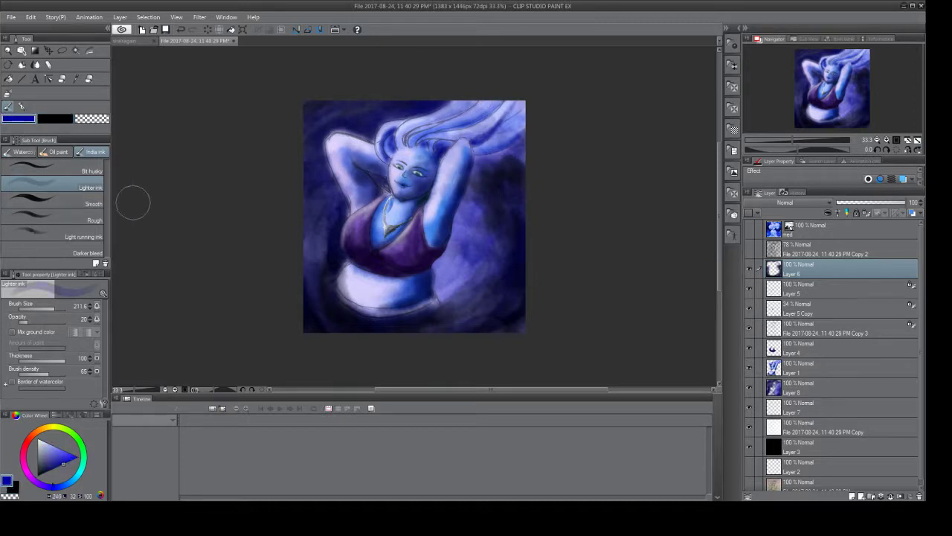
{"action": "mouse_move", "coordinate": [342, 291]}
{"action": "left_mouse_down"}
{"action": "mouse_move", "coordinate": [356, 292]}
{"action": "mouse_move", "coordinate": [363, 316]}
{"action": "mouse_move", "coordinate": [443, 307]}
{"action": "mouse_move", "coordinate": [462, 286]}
{"action": "left_mouse_up"}
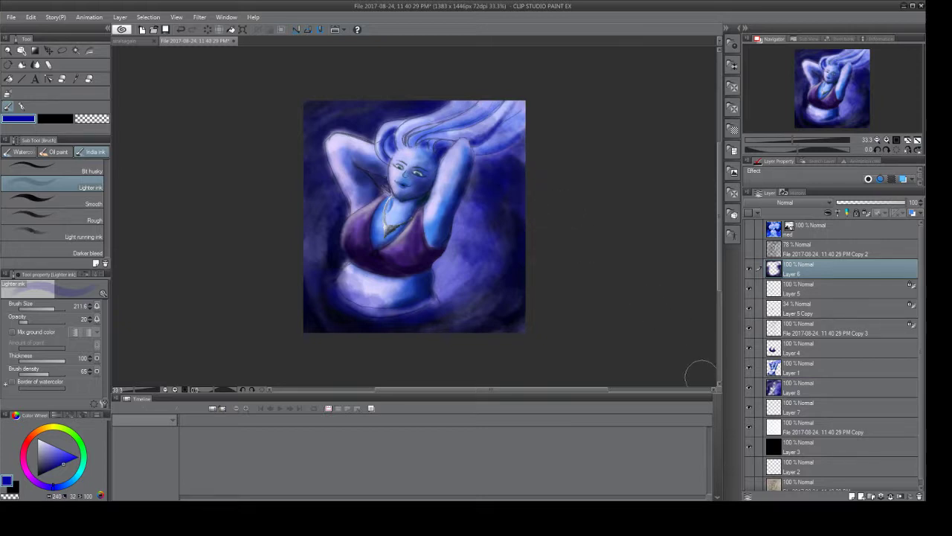
Show the med reference image and toggle Layer 1's visibility to compare the figure's shading against the background.
{"action": "left_click", "coordinate": [786, 234]}
{"action": "left_click", "coordinate": [749, 230]}
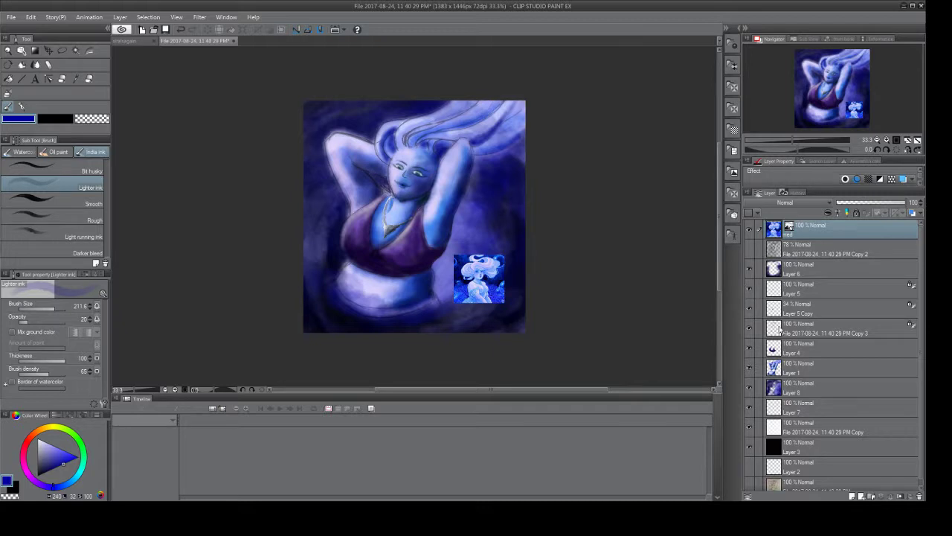
{"action": "left_click", "coordinate": [775, 386]}
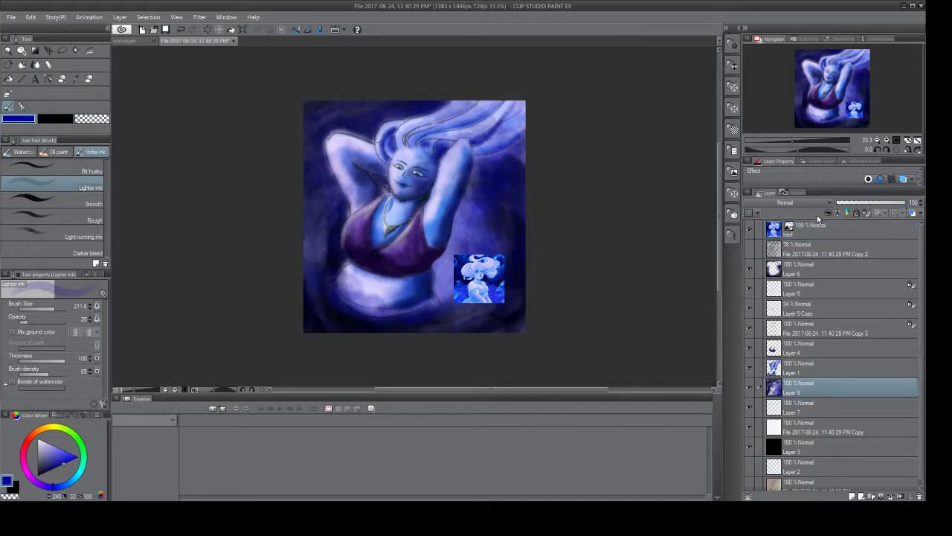
{"action": "left_click", "coordinate": [775, 271]}
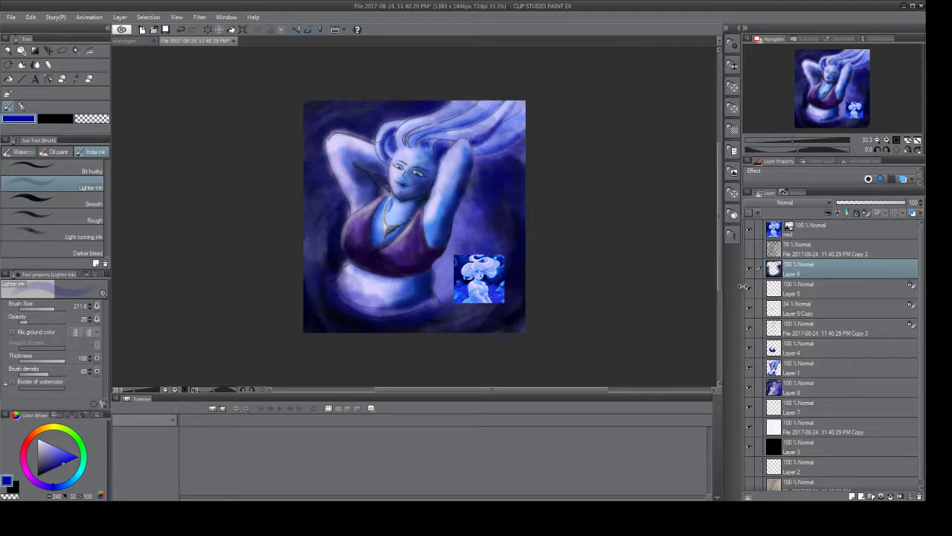
{"action": "left_click", "coordinate": [772, 369]}
{"action": "left_click", "coordinate": [750, 370]}
{"action": "left_click", "coordinate": [750, 370]}
{"action": "left_click", "coordinate": [750, 371]}
{"action": "left_click", "coordinate": [749, 370]}
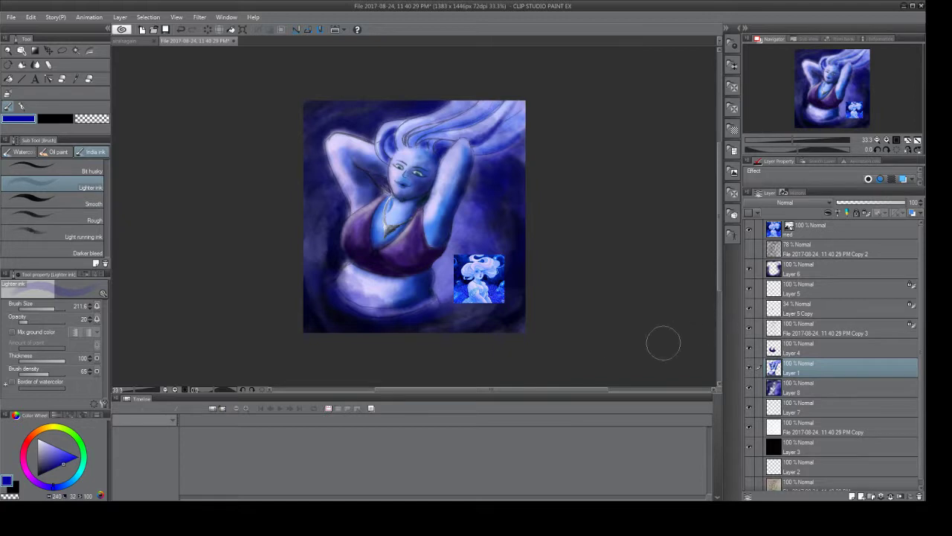
Set the Textured pen to white at brush size 18.3 and hide the med reference image.
{"action": "left_click", "coordinate": [22, 107]}
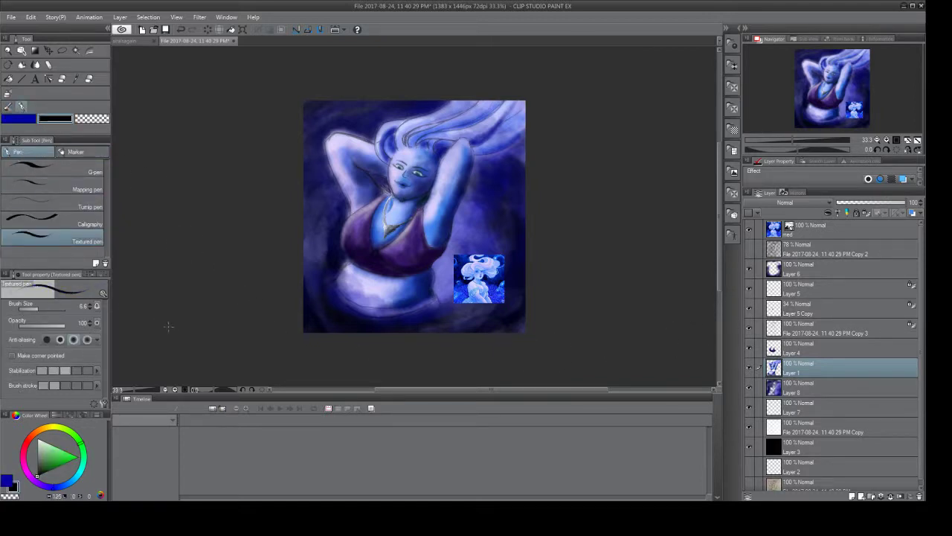
{"action": "left_click_drag", "start_coordinate": [45, 457], "coordinate": [34, 426]}
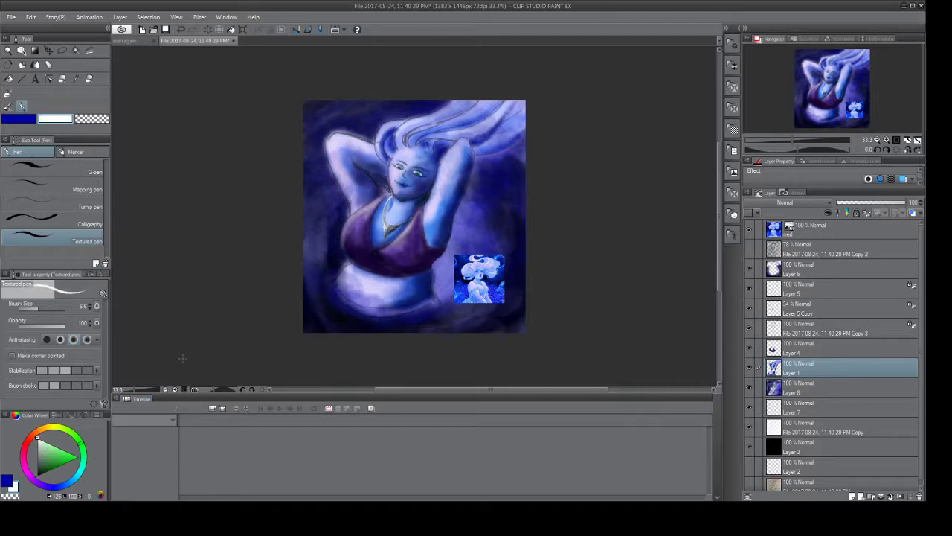
{"action": "left_click", "coordinate": [747, 229]}
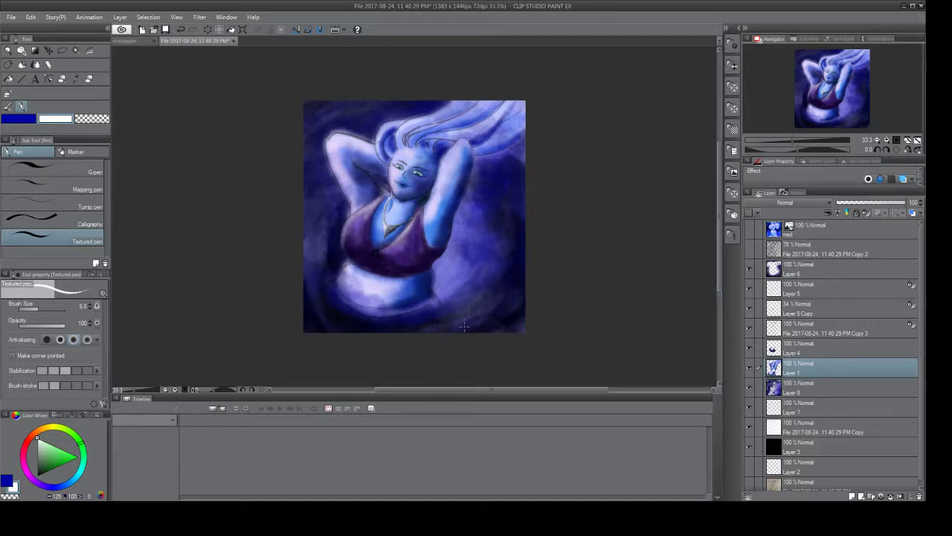
{"action": "left_click_drag", "start_coordinate": [45, 307], "coordinate": [47, 308]}
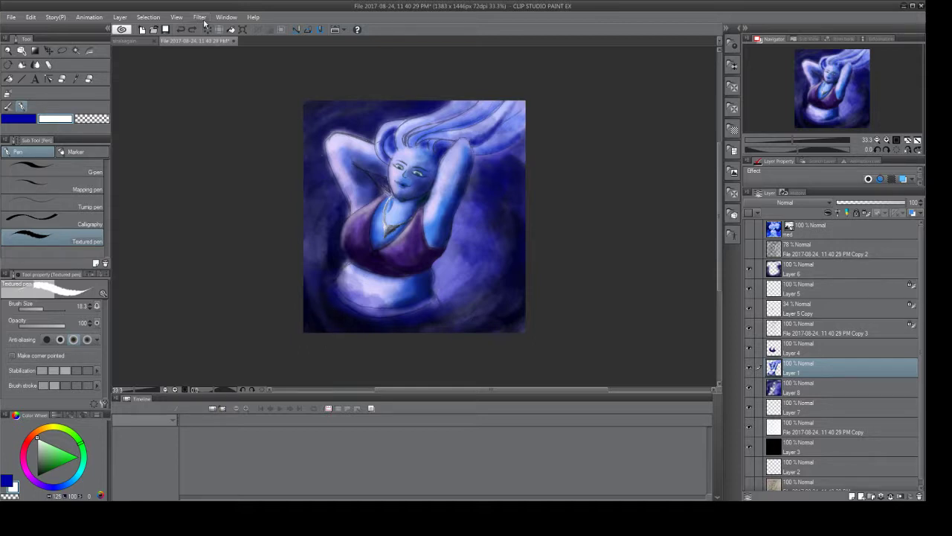
Sign the painting and date it Aug 25/17 in the lower-right background on Layer 6, using the G-pen in dark grey at size 9.7.
{"action": "key", "text": "ctrl+plus"}
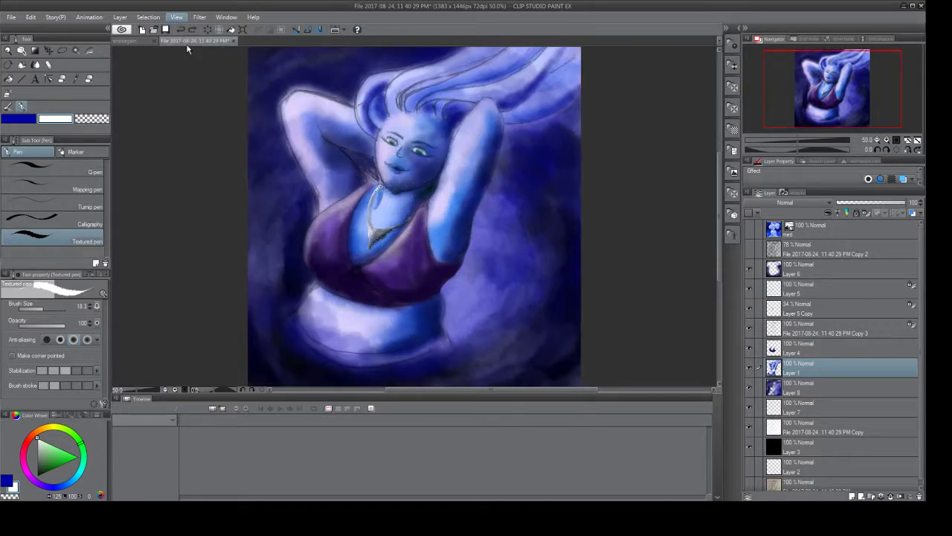
{"action": "key", "text": "ctrl+plus"}
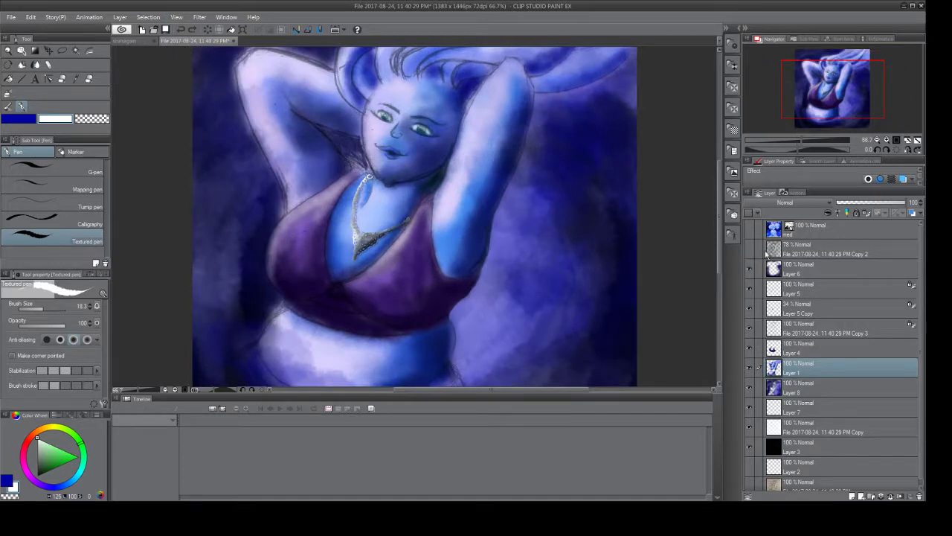
{"action": "left_click_drag", "start_coordinate": [724, 251], "coordinate": [719, 305]}
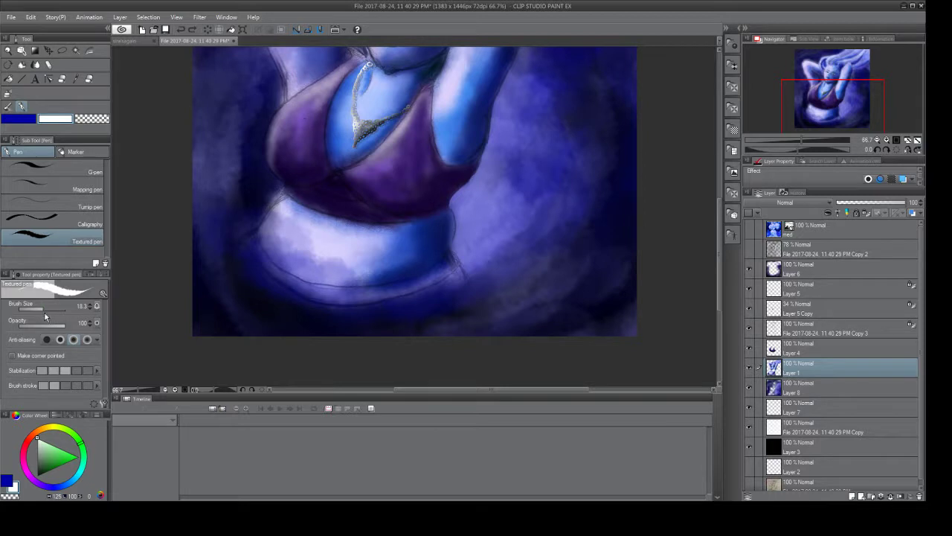
{"action": "left_click", "coordinate": [778, 272]}
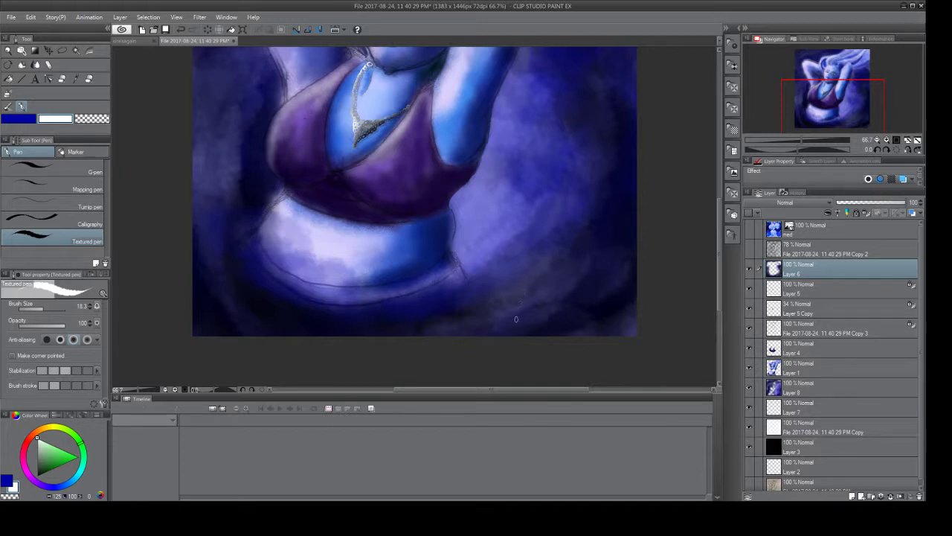
{"action": "left_click_drag", "start_coordinate": [39, 466], "coordinate": [36, 462]}
{"action": "left_click_drag", "start_coordinate": [528, 294], "coordinate": [521, 307]}
{"action": "key", "text": "ctrl+z"}
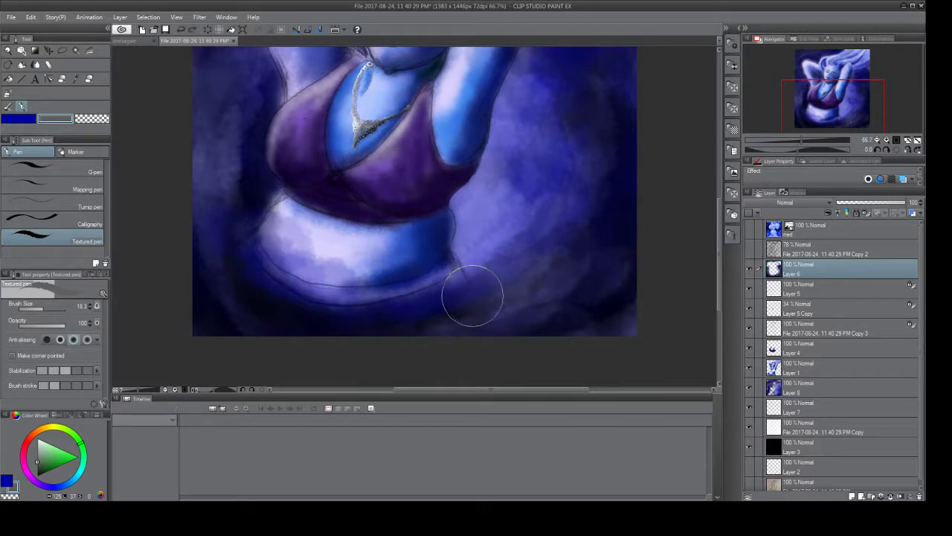
{"action": "left_click", "coordinate": [62, 187]}
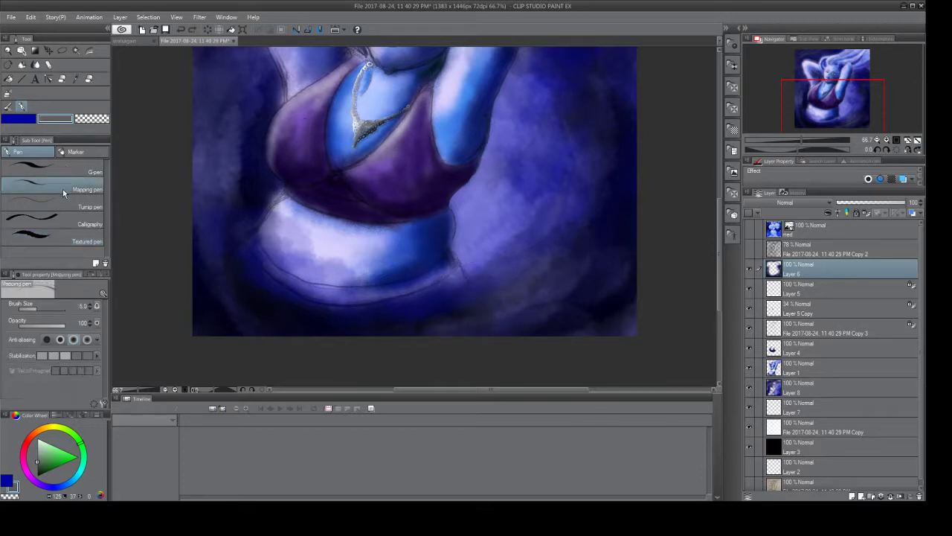
{"action": "left_click", "coordinate": [52, 172]}
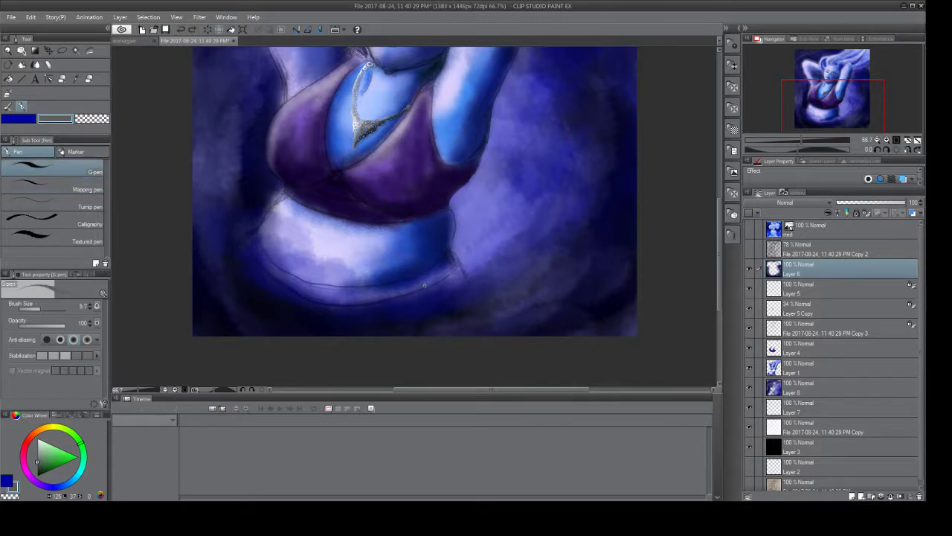
{"action": "key", "text": "bracketright"}
{"action": "mouse_move", "coordinate": [516, 296]}
{"action": "left_mouse_down"}
{"action": "mouse_move", "coordinate": [513, 311]}
{"action": "mouse_move", "coordinate": [534, 299]}
{"action": "left_mouse_up"}
{"action": "mouse_move", "coordinate": [497, 327]}
{"action": "left_mouse_down"}
{"action": "mouse_move", "coordinate": [498, 316]}
{"action": "mouse_move", "coordinate": [502, 326]}
{"action": "mouse_move", "coordinate": [511, 320]}
{"action": "mouse_move", "coordinate": [511, 334]}
{"action": "mouse_move", "coordinate": [534, 317]}
{"action": "mouse_move", "coordinate": [547, 324]}
{"action": "left_mouse_up"}
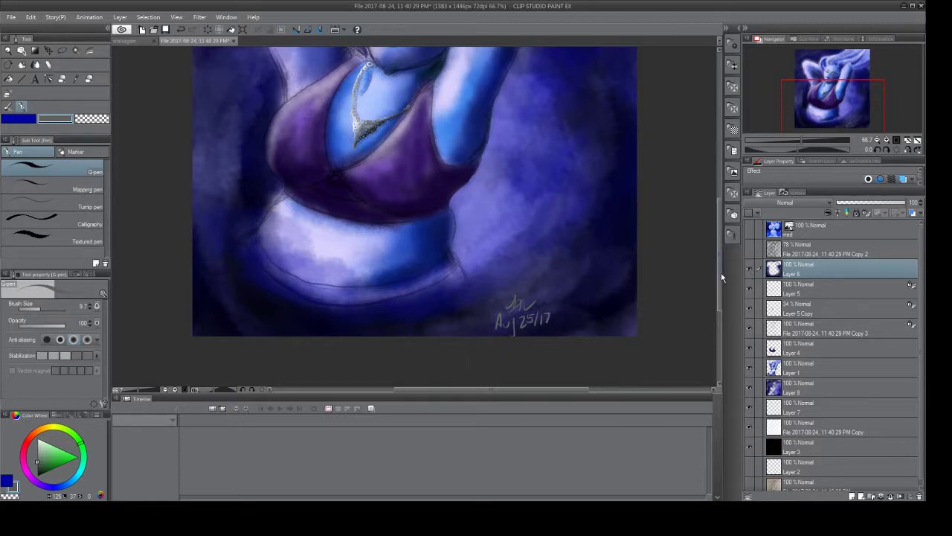
{"action": "mouse_move", "coordinate": [719, 262]}
{"action": "left_mouse_down"}
{"action": "mouse_move", "coordinate": [719, 196]}
{"action": "mouse_move", "coordinate": [706, 254]}
{"action": "mouse_move", "coordinate": [706, 216]}
{"action": "mouse_move", "coordinate": [702, 269]}
{"action": "mouse_move", "coordinate": [701, 243]}
{"action": "left_mouse_up"}
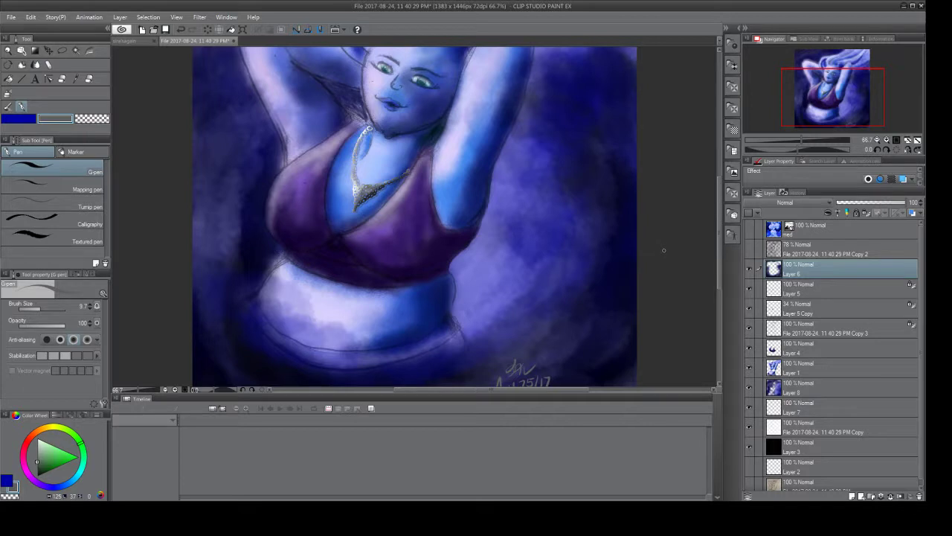
{"action": "left_click_drag", "start_coordinate": [721, 269], "coordinate": [718, 229]}
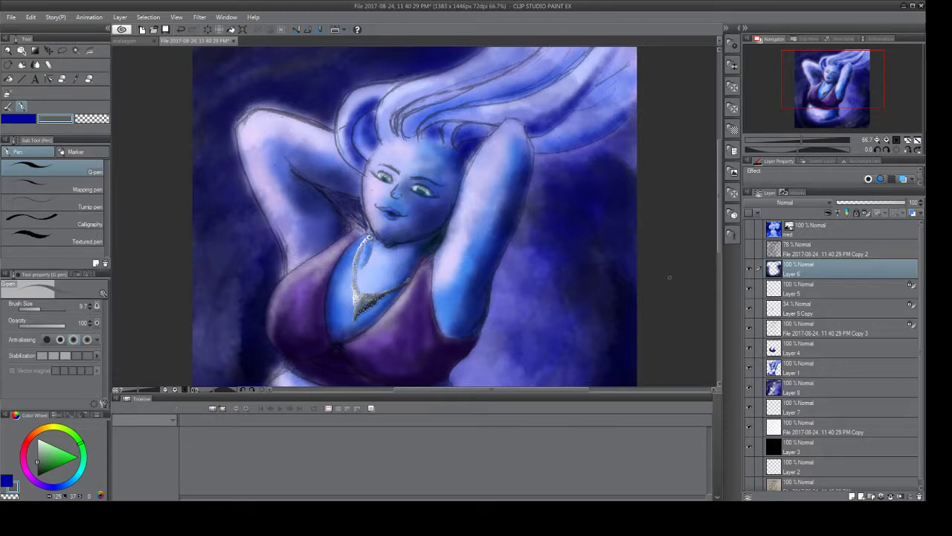
{"action": "left_click_drag", "start_coordinate": [719, 216], "coordinate": [709, 303]}
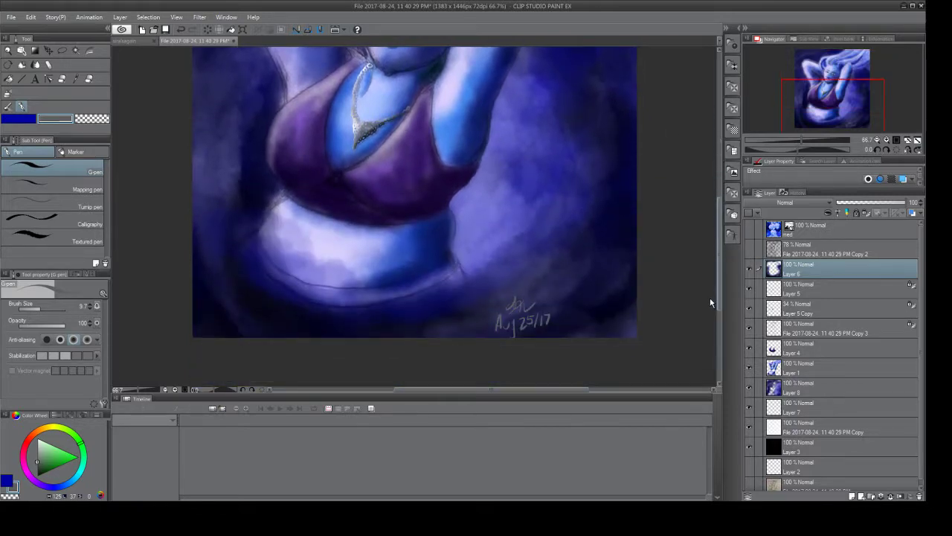
Brush light lavender Lighter ink over the background beside the upper arm at the picture's right on Layer 8.
{"action": "left_click_drag", "start_coordinate": [710, 302], "coordinate": [708, 236]}
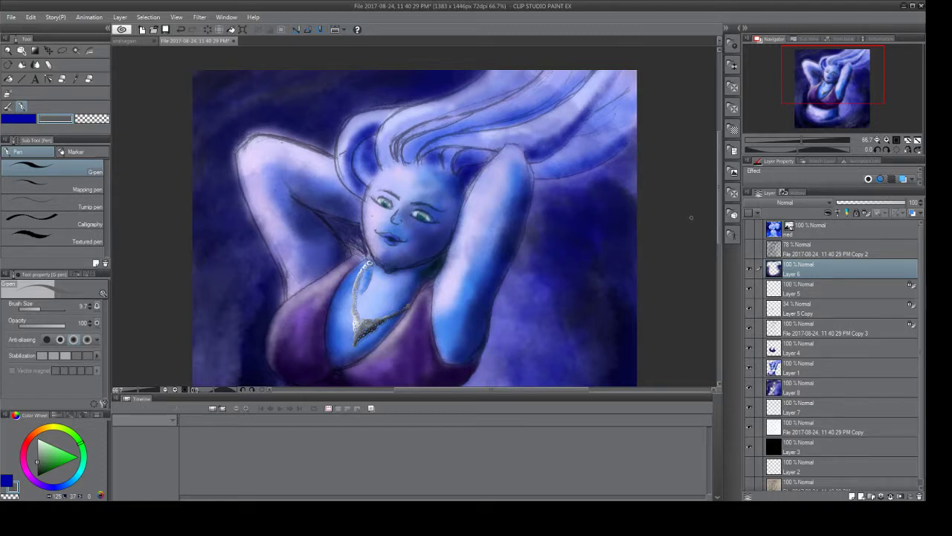
{"action": "left_click", "coordinate": [774, 388]}
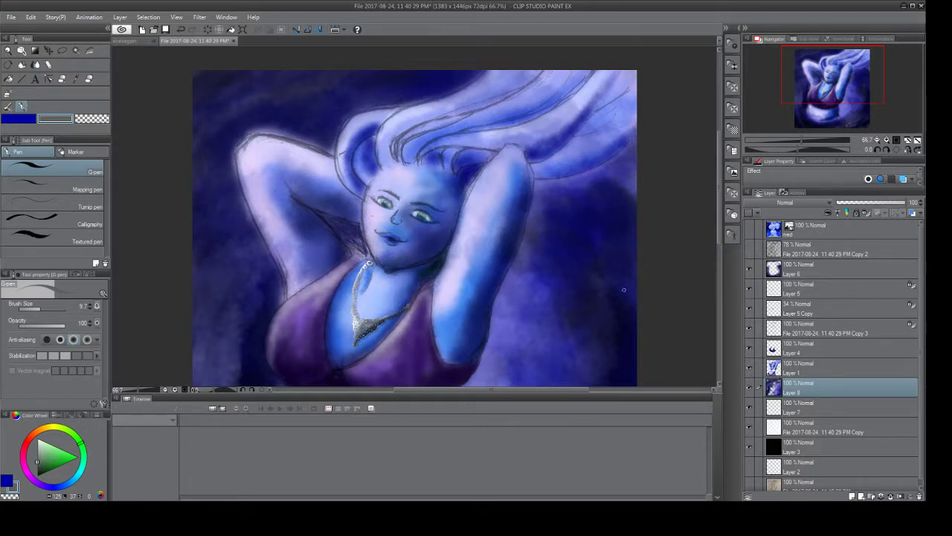
{"action": "left_click", "coordinate": [15, 120]}
{"action": "left_click", "coordinate": [8, 107]}
{"action": "left_click", "coordinate": [61, 459]}
{"action": "mouse_move", "coordinate": [61, 459]}
{"action": "left_mouse_down"}
{"action": "mouse_move", "coordinate": [51, 446]}
{"action": "mouse_move", "coordinate": [63, 443]}
{"action": "mouse_move", "coordinate": [59, 428]}
{"action": "left_mouse_up"}
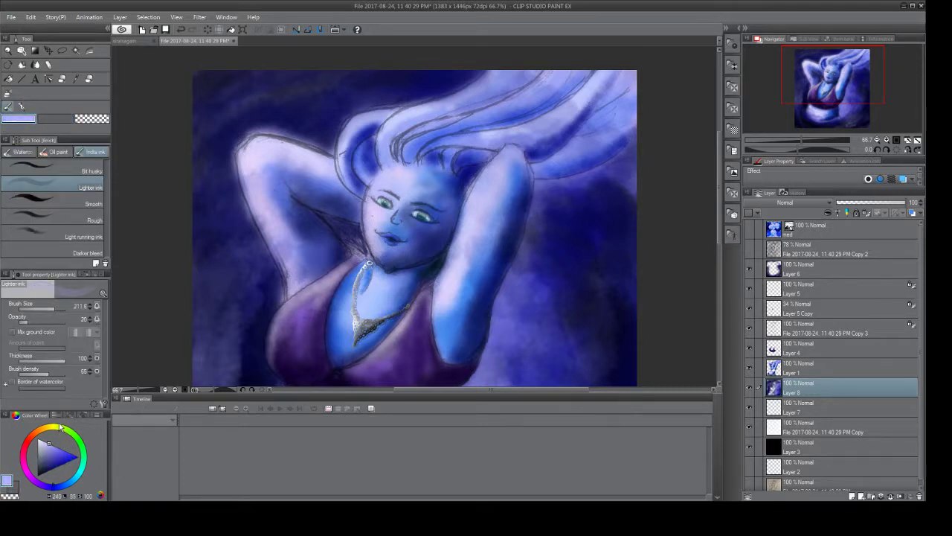
{"action": "mouse_move", "coordinate": [566, 274]}
{"action": "left_mouse_down"}
{"action": "mouse_move", "coordinate": [509, 259]}
{"action": "mouse_move", "coordinate": [521, 257]}
{"action": "mouse_move", "coordinate": [514, 265]}
{"action": "mouse_move", "coordinate": [553, 206]}
{"action": "mouse_move", "coordinate": [530, 216]}
{"action": "mouse_move", "coordinate": [535, 232]}
{"action": "mouse_move", "coordinate": [562, 241]}
{"action": "mouse_move", "coordinate": [597, 231]}
{"action": "mouse_move", "coordinate": [595, 189]}
{"action": "mouse_move", "coordinate": [572, 189]}
{"action": "mouse_move", "coordinate": [526, 257]}
{"action": "mouse_move", "coordinate": [556, 267]}
{"action": "mouse_move", "coordinate": [544, 287]}
{"action": "mouse_move", "coordinate": [562, 291]}
{"action": "mouse_move", "coordinate": [531, 291]}
{"action": "left_mouse_up"}
Darken the background around the raised arm at the picture's left on Layer 8 with very dark navy Lighter ink.
{"action": "left_click_drag", "start_coordinate": [68, 469], "coordinate": [41, 474]}
{"action": "mouse_move", "coordinate": [288, 199]}
{"action": "left_mouse_down"}
{"action": "mouse_move", "coordinate": [242, 267]}
{"action": "mouse_move", "coordinate": [250, 237]}
{"action": "mouse_move", "coordinate": [234, 226]}
{"action": "mouse_move", "coordinate": [276, 153]}
{"action": "mouse_move", "coordinate": [294, 131]}
{"action": "mouse_move", "coordinate": [329, 146]}
{"action": "left_mouse_up"}
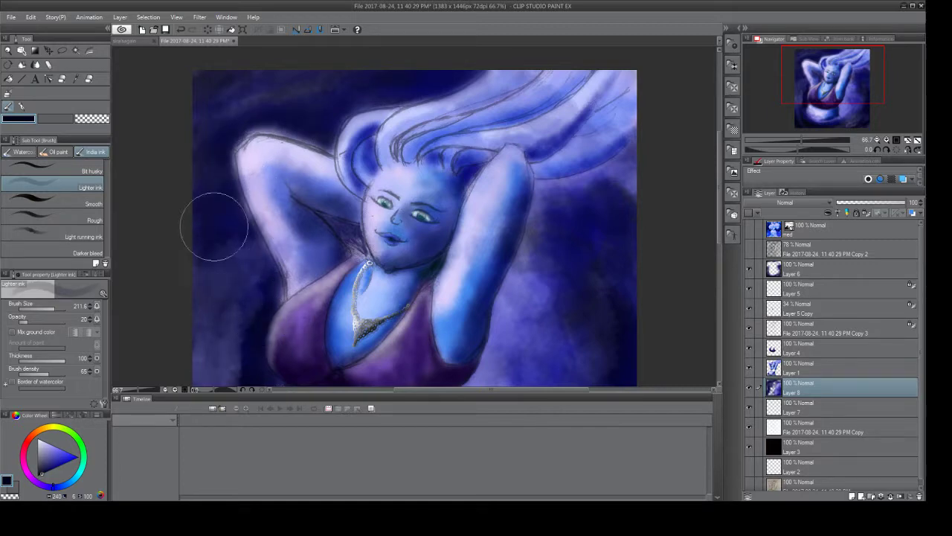
{"action": "scroll", "coordinate": [719, 215], "scroll_direction": "down", "scroll_amount": 2}
{"action": "mouse_move", "coordinate": [719, 216]}
{"action": "left_mouse_down"}
{"action": "mouse_move", "coordinate": [718, 241]}
{"action": "mouse_move", "coordinate": [718, 178]}
{"action": "mouse_move", "coordinate": [712, 268]}
{"action": "mouse_move", "coordinate": [726, 216]}
{"action": "mouse_move", "coordinate": [720, 178]}
{"action": "mouse_move", "coordinate": [715, 260]}
{"action": "mouse_move", "coordinate": [715, 225]}
{"action": "left_mouse_up"}
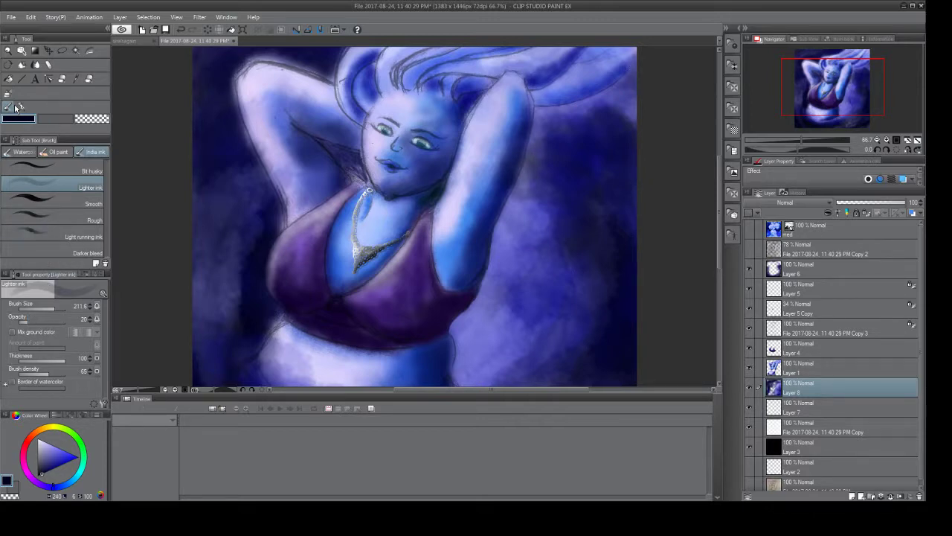
Shade the inner raised arm at the picture's left and the other arm's outer edge on Layer 1 with very dark navy Lighter ink at size 84.4.
{"action": "left_click", "coordinate": [780, 373]}
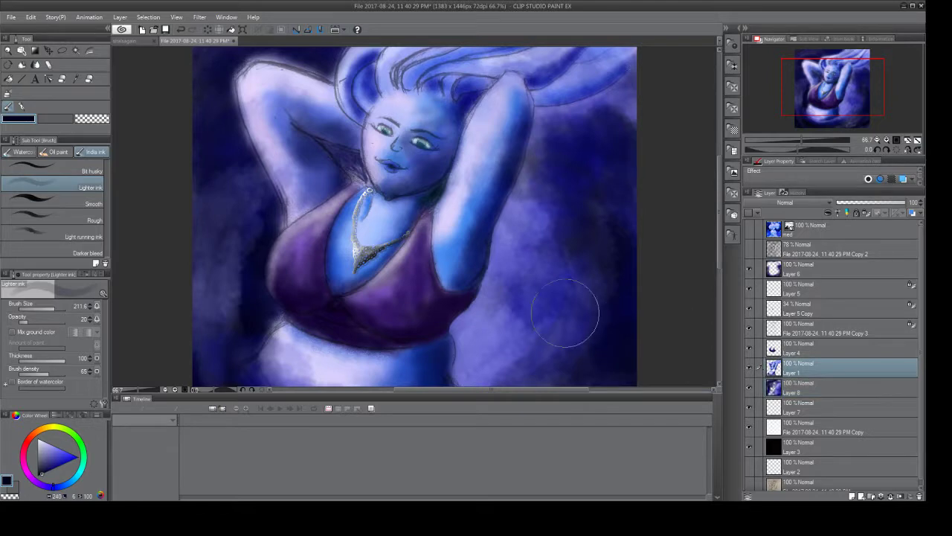
{"action": "left_click", "coordinate": [49, 308]}
{"action": "mouse_move", "coordinate": [346, 172]}
{"action": "left_mouse_down"}
{"action": "mouse_move", "coordinate": [327, 160]}
{"action": "mouse_move", "coordinate": [306, 159]}
{"action": "mouse_move", "coordinate": [313, 141]}
{"action": "mouse_move", "coordinate": [305, 148]}
{"action": "mouse_move", "coordinate": [338, 179]}
{"action": "mouse_move", "coordinate": [323, 193]}
{"action": "mouse_move", "coordinate": [330, 179]}
{"action": "mouse_move", "coordinate": [287, 125]}
{"action": "mouse_move", "coordinate": [337, 140]}
{"action": "mouse_move", "coordinate": [302, 128]}
{"action": "mouse_move", "coordinate": [352, 134]}
{"action": "mouse_move", "coordinate": [296, 111]}
{"action": "mouse_move", "coordinate": [312, 131]}
{"action": "mouse_move", "coordinate": [300, 107]}
{"action": "mouse_move", "coordinate": [357, 155]}
{"action": "mouse_move", "coordinate": [357, 186]}
{"action": "mouse_move", "coordinate": [311, 216]}
{"action": "mouse_move", "coordinate": [304, 256]}
{"action": "mouse_move", "coordinate": [295, 226]}
{"action": "mouse_move", "coordinate": [305, 190]}
{"action": "mouse_move", "coordinate": [291, 241]}
{"action": "mouse_move", "coordinate": [288, 217]}
{"action": "mouse_move", "coordinate": [305, 194]}
{"action": "mouse_move", "coordinate": [316, 117]}
{"action": "mouse_move", "coordinate": [300, 141]}
{"action": "mouse_move", "coordinate": [353, 140]}
{"action": "mouse_move", "coordinate": [296, 119]}
{"action": "mouse_move", "coordinate": [327, 137]}
{"action": "mouse_move", "coordinate": [344, 131]}
{"action": "mouse_move", "coordinate": [354, 147]}
{"action": "mouse_move", "coordinate": [312, 127]}
{"action": "left_mouse_up"}
{"action": "mouse_move", "coordinate": [521, 125]}
{"action": "left_mouse_down"}
{"action": "mouse_move", "coordinate": [504, 193]}
{"action": "mouse_move", "coordinate": [522, 144]}
{"action": "mouse_move", "coordinate": [463, 263]}
{"action": "mouse_move", "coordinate": [476, 266]}
{"action": "mouse_move", "coordinate": [486, 240]}
{"action": "mouse_move", "coordinate": [471, 282]}
{"action": "mouse_move", "coordinate": [485, 264]}
{"action": "mouse_move", "coordinate": [454, 296]}
{"action": "mouse_move", "coordinate": [449, 355]}
{"action": "mouse_move", "coordinate": [435, 365]}
{"action": "mouse_move", "coordinate": [431, 337]}
{"action": "mouse_move", "coordinate": [476, 278]}
{"action": "mouse_move", "coordinate": [481, 289]}
{"action": "mouse_move", "coordinate": [445, 325]}
{"action": "left_mouse_up"}
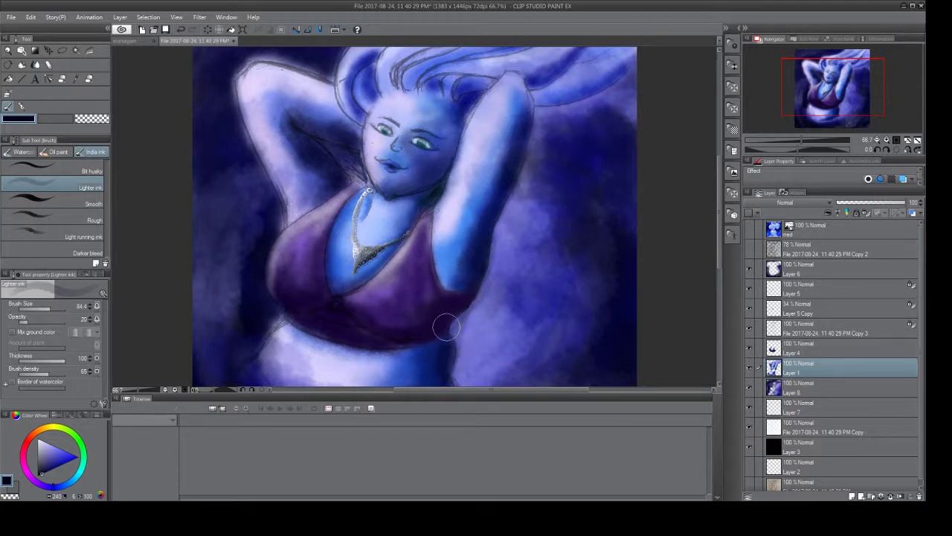
Erase the stray paint outside the arm and waist edge at the picture's right on Layer 1 with the Rough eraser at size 37.3.
{"action": "left_click", "coordinate": [89, 79]}
{"action": "mouse_move", "coordinate": [502, 244]}
{"action": "left_mouse_down"}
{"action": "mouse_move", "coordinate": [466, 338]}
{"action": "mouse_move", "coordinate": [465, 371]}
{"action": "left_mouse_up"}
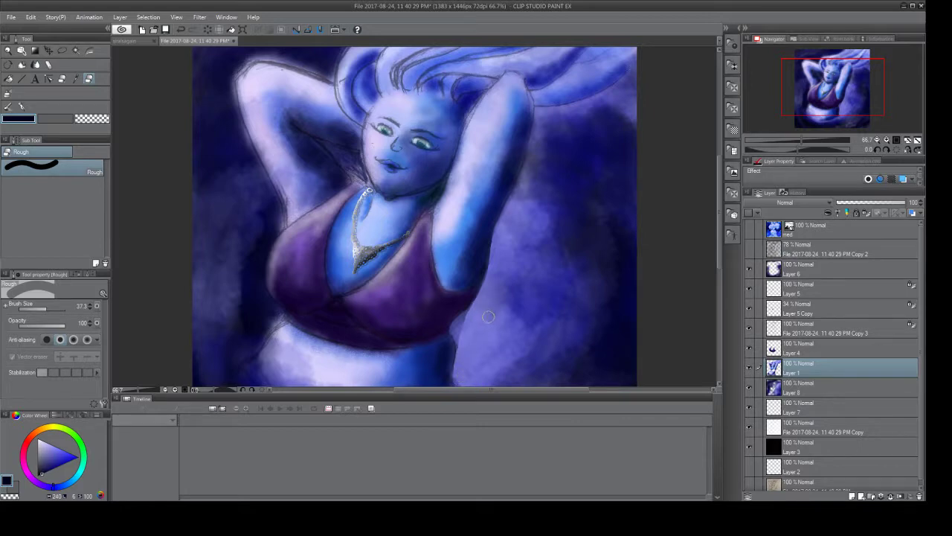
{"action": "mouse_move", "coordinate": [478, 310]}
{"action": "left_mouse_down"}
{"action": "mouse_move", "coordinate": [462, 323]}
{"action": "mouse_move", "coordinate": [460, 361]}
{"action": "mouse_move", "coordinate": [457, 320]}
{"action": "mouse_move", "coordinate": [485, 297]}
{"action": "left_mouse_up"}
{"action": "left_click_drag", "start_coordinate": [463, 332], "coordinate": [462, 380]}
Brush white Lighter ink highlights at size 93.5 over the raised arm at the picture's left and near the face on Layer 1.
{"action": "left_click_drag", "start_coordinate": [51, 460], "coordinate": [36, 438]}
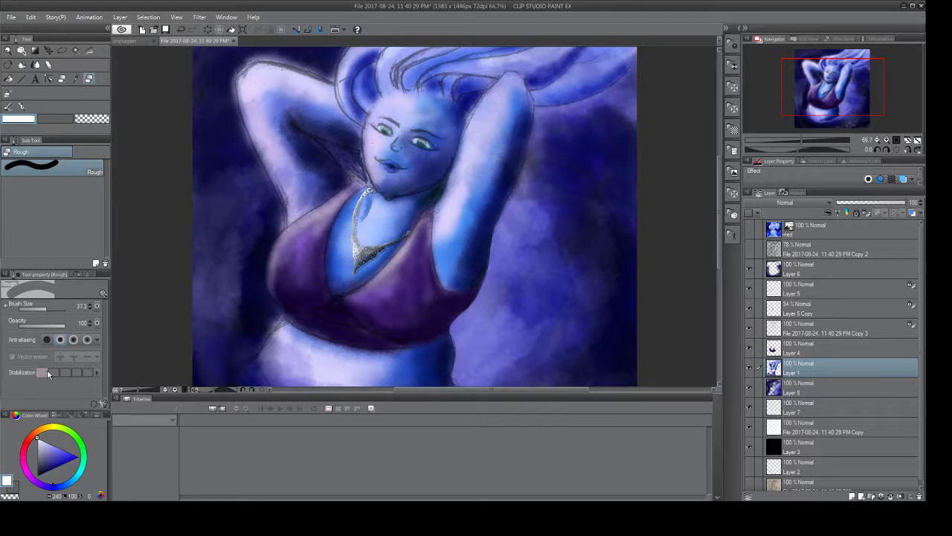
{"action": "left_click", "coordinate": [20, 107]}
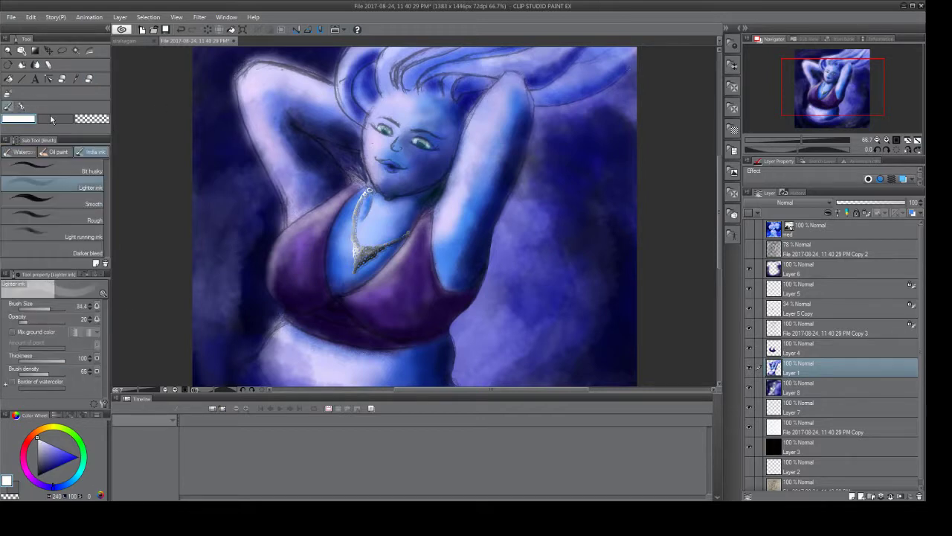
{"action": "left_click_drag", "start_coordinate": [56, 310], "coordinate": [50, 311]}
{"action": "mouse_move", "coordinate": [251, 96]}
{"action": "left_mouse_down"}
{"action": "mouse_move", "coordinate": [263, 139]}
{"action": "mouse_move", "coordinate": [243, 91]}
{"action": "mouse_move", "coordinate": [294, 171]}
{"action": "mouse_move", "coordinate": [280, 195]}
{"action": "mouse_move", "coordinate": [287, 220]}
{"action": "mouse_move", "coordinate": [302, 195]}
{"action": "mouse_move", "coordinate": [298, 167]}
{"action": "mouse_move", "coordinate": [248, 84]}
{"action": "mouse_move", "coordinate": [283, 74]}
{"action": "left_mouse_up"}
{"action": "mouse_move", "coordinate": [441, 108]}
{"action": "left_mouse_down"}
{"action": "mouse_move", "coordinate": [527, 100]}
{"action": "mouse_move", "coordinate": [504, 108]}
{"action": "mouse_move", "coordinate": [500, 101]}
{"action": "mouse_move", "coordinate": [517, 95]}
{"action": "mouse_move", "coordinate": [497, 82]}
{"action": "mouse_move", "coordinate": [492, 119]}
{"action": "mouse_move", "coordinate": [445, 205]}
{"action": "mouse_move", "coordinate": [445, 238]}
{"action": "mouse_move", "coordinate": [451, 202]}
{"action": "mouse_move", "coordinate": [487, 132]}
{"action": "mouse_move", "coordinate": [521, 113]}
{"action": "mouse_move", "coordinate": [492, 181]}
{"action": "mouse_move", "coordinate": [459, 105]}
{"action": "mouse_move", "coordinate": [468, 105]}
{"action": "mouse_move", "coordinate": [458, 133]}
{"action": "mouse_move", "coordinate": [480, 171]}
{"action": "mouse_move", "coordinate": [503, 95]}
{"action": "mouse_move", "coordinate": [510, 106]}
{"action": "mouse_move", "coordinate": [521, 97]}
{"action": "mouse_move", "coordinate": [513, 113]}
{"action": "mouse_move", "coordinate": [491, 112]}
{"action": "left_mouse_up"}
Check the whole painting at 50% zoom and save the file.
{"action": "mouse_move", "coordinate": [854, 102]}
{"action": "left_mouse_down"}
{"action": "mouse_move", "coordinate": [859, 121]}
{"action": "mouse_move", "coordinate": [846, 110]}
{"action": "left_mouse_up"}
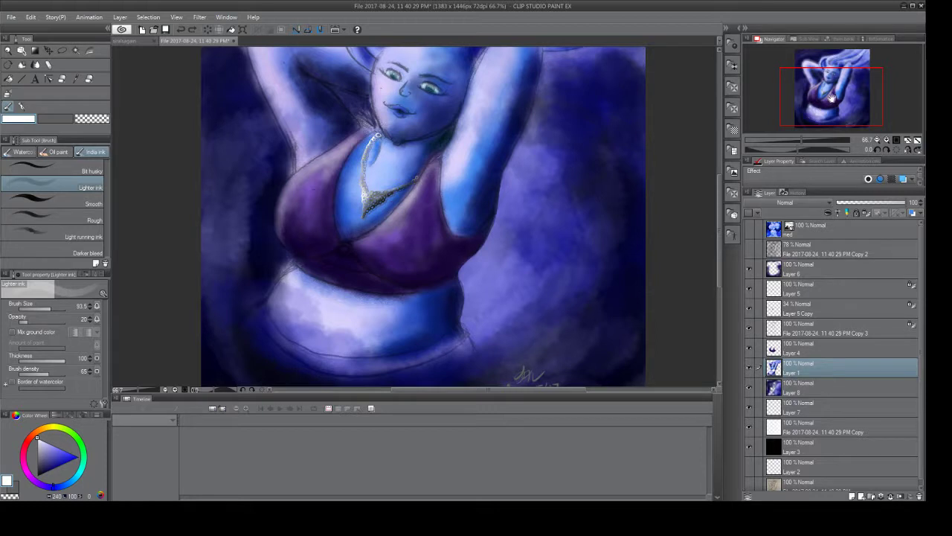
{"action": "left_click", "coordinate": [819, 89]}
{"action": "left_click_drag", "start_coordinate": [818, 88], "coordinate": [816, 102]}
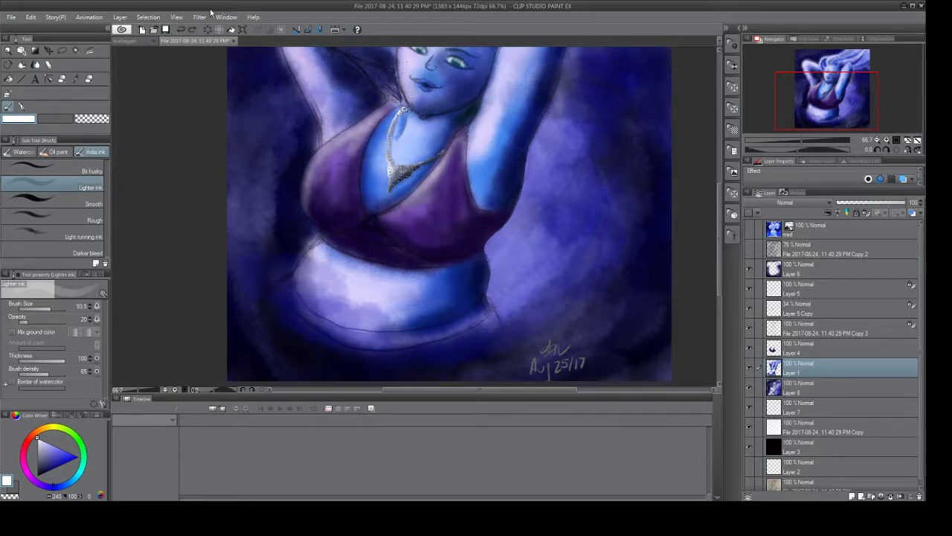
{"action": "scroll", "coordinate": [194, 54], "scroll_direction": "down", "scroll_amount": 1}
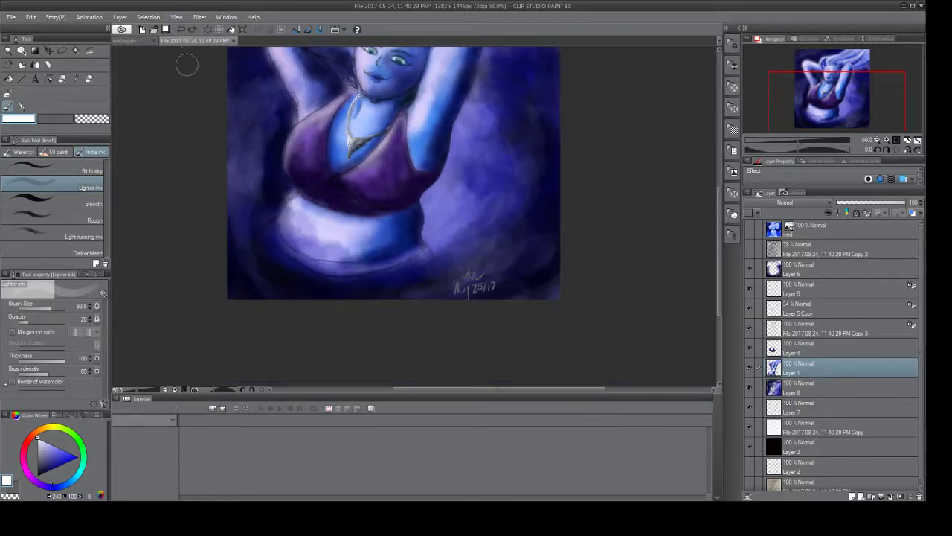
{"action": "left_click_drag", "start_coordinate": [796, 87], "coordinate": [810, 65]}
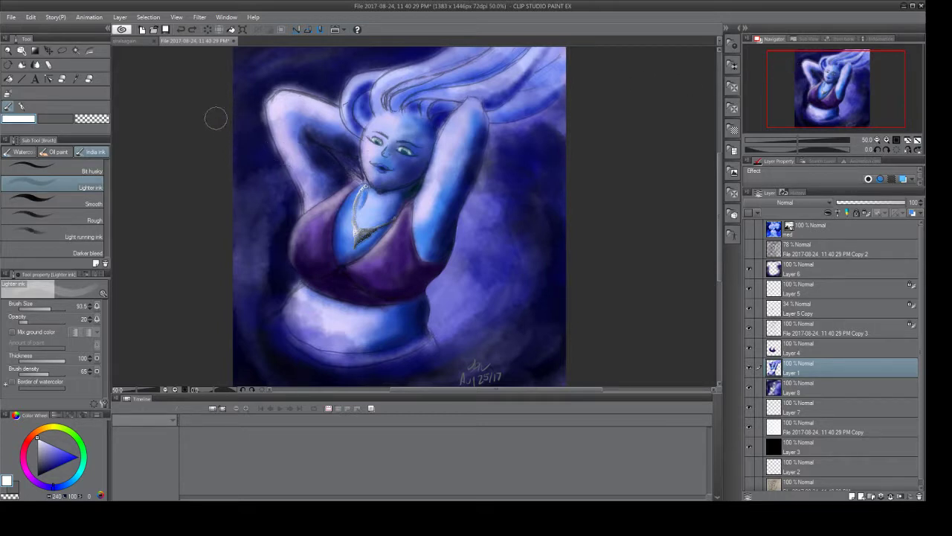
{"action": "key", "text": "alt"}
{"action": "key", "text": "alt"}
{"action": "key", "text": "ctrl+s"}
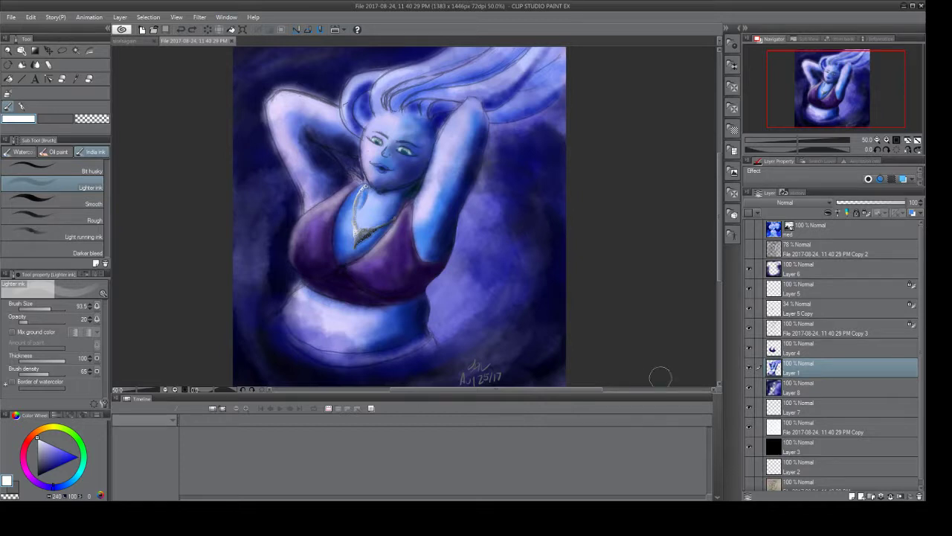
Brush white and dark grey-blue Lighter ink at size 390.5 over the background at the picture's right on Layer 8.
{"action": "left_click", "coordinate": [774, 390]}
{"action": "left_click", "coordinate": [749, 387]}
{"action": "left_click", "coordinate": [749, 388]}
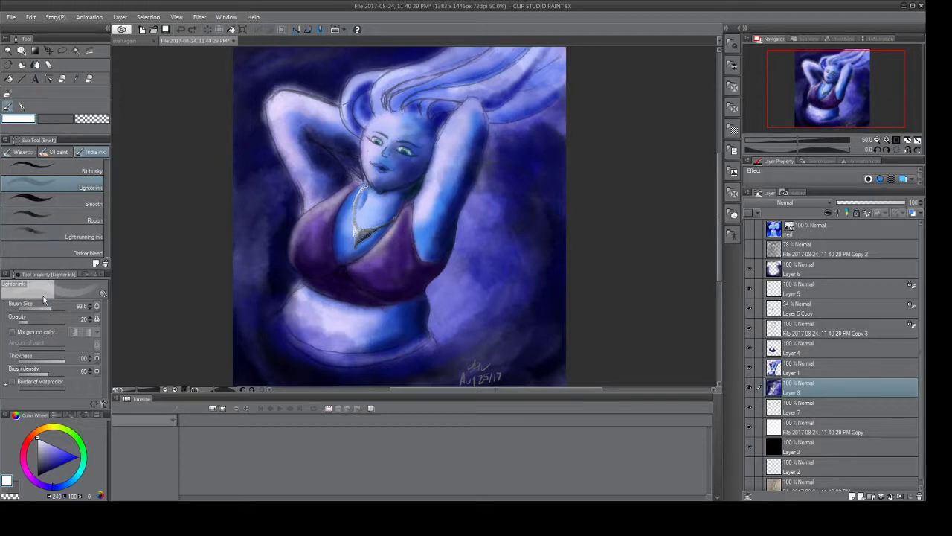
{"action": "mouse_move", "coordinate": [413, 218]}
{"action": "left_mouse_down"}
{"action": "mouse_move", "coordinate": [362, 255]}
{"action": "mouse_move", "coordinate": [489, 256]}
{"action": "mouse_move", "coordinate": [420, 327]}
{"action": "mouse_move", "coordinate": [446, 326]}
{"action": "mouse_move", "coordinate": [502, 254]}
{"action": "mouse_move", "coordinate": [472, 298]}
{"action": "mouse_move", "coordinate": [503, 240]}
{"action": "mouse_move", "coordinate": [461, 186]}
{"action": "mouse_move", "coordinate": [493, 195]}
{"action": "mouse_move", "coordinate": [473, 170]}
{"action": "mouse_move", "coordinate": [496, 191]}
{"action": "mouse_move", "coordinate": [506, 183]}
{"action": "mouse_move", "coordinate": [508, 257]}
{"action": "mouse_move", "coordinate": [494, 210]}
{"action": "mouse_move", "coordinate": [493, 242]}
{"action": "mouse_move", "coordinate": [498, 223]}
{"action": "mouse_move", "coordinate": [482, 254]}
{"action": "mouse_move", "coordinate": [478, 236]}
{"action": "mouse_move", "coordinate": [467, 276]}
{"action": "mouse_move", "coordinate": [472, 225]}
{"action": "mouse_move", "coordinate": [425, 325]}
{"action": "mouse_move", "coordinate": [454, 315]}
{"action": "mouse_move", "coordinate": [521, 259]}
{"action": "mouse_move", "coordinate": [499, 303]}
{"action": "mouse_move", "coordinate": [542, 186]}
{"action": "left_mouse_up"}
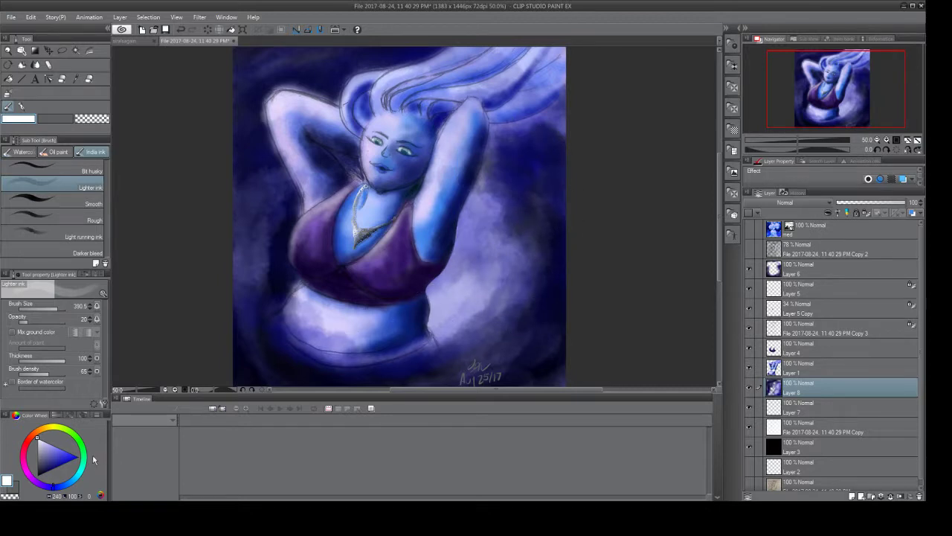
{"action": "left_click", "coordinate": [35, 463]}
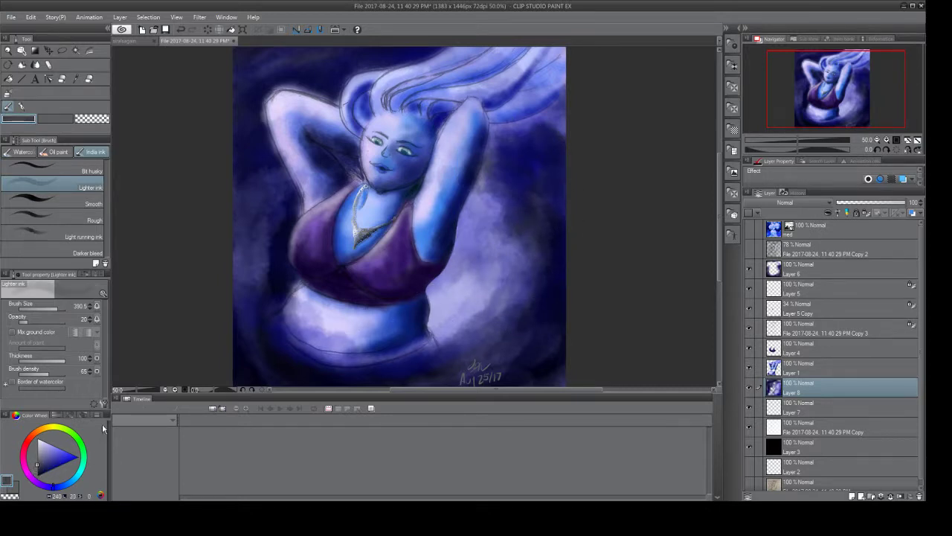
{"action": "mouse_move", "coordinate": [449, 352]}
{"action": "left_mouse_down"}
{"action": "mouse_move", "coordinate": [524, 280]}
{"action": "mouse_move", "coordinate": [500, 321]}
{"action": "mouse_move", "coordinate": [527, 237]}
{"action": "mouse_move", "coordinate": [508, 220]}
{"action": "mouse_move", "coordinate": [515, 175]}
{"action": "mouse_move", "coordinate": [470, 153]}
{"action": "mouse_move", "coordinate": [510, 138]}
{"action": "mouse_move", "coordinate": [488, 121]}
{"action": "mouse_move", "coordinate": [507, 96]}
{"action": "mouse_move", "coordinate": [586, 122]}
{"action": "mouse_move", "coordinate": [499, 94]}
{"action": "mouse_move", "coordinate": [560, 137]}
{"action": "mouse_move", "coordinate": [480, 105]}
{"action": "mouse_move", "coordinate": [465, 125]}
{"action": "mouse_move", "coordinate": [483, 153]}
{"action": "mouse_move", "coordinate": [472, 176]}
{"action": "mouse_move", "coordinate": [521, 198]}
{"action": "mouse_move", "coordinate": [572, 264]}
{"action": "mouse_move", "coordinate": [559, 347]}
{"action": "left_mouse_up"}
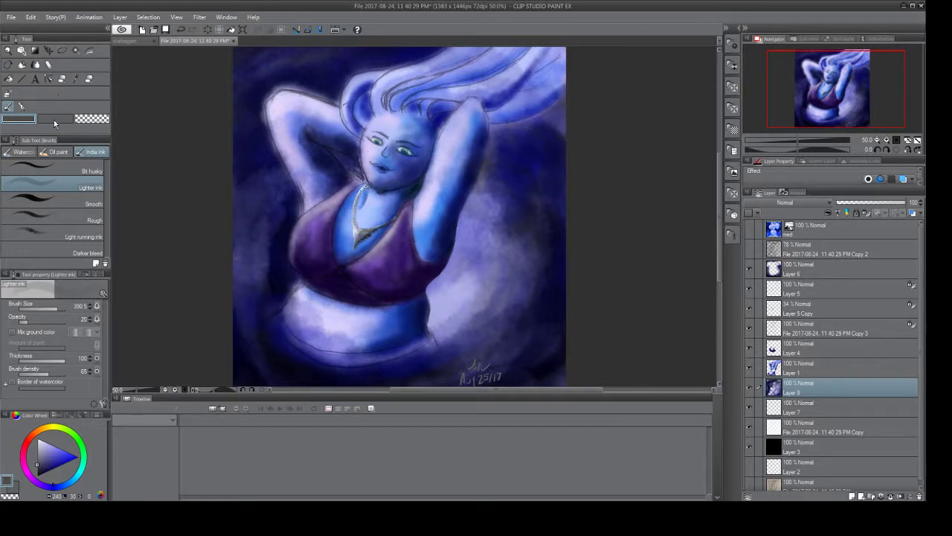
Hide Layer 6, set the G-pen to white, and add a new layer above Layer 5.
{"action": "left_click", "coordinate": [750, 272]}
{"action": "left_click", "coordinate": [21, 108]}
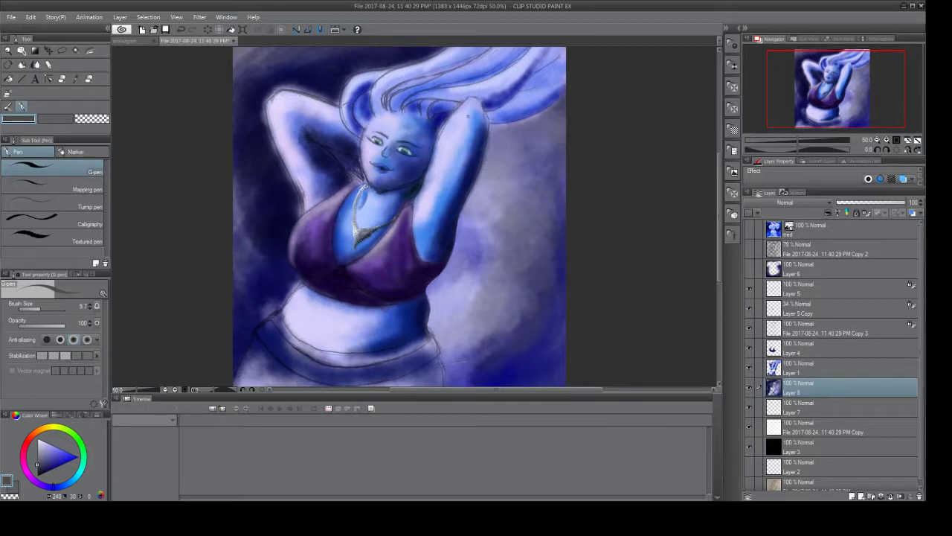
{"action": "left_click", "coordinate": [35, 434]}
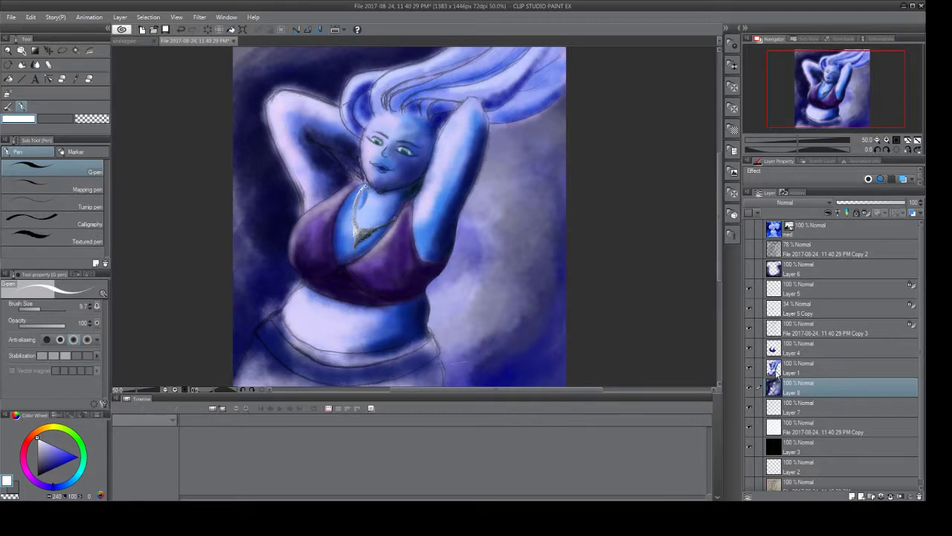
{"action": "left_click", "coordinate": [785, 289]}
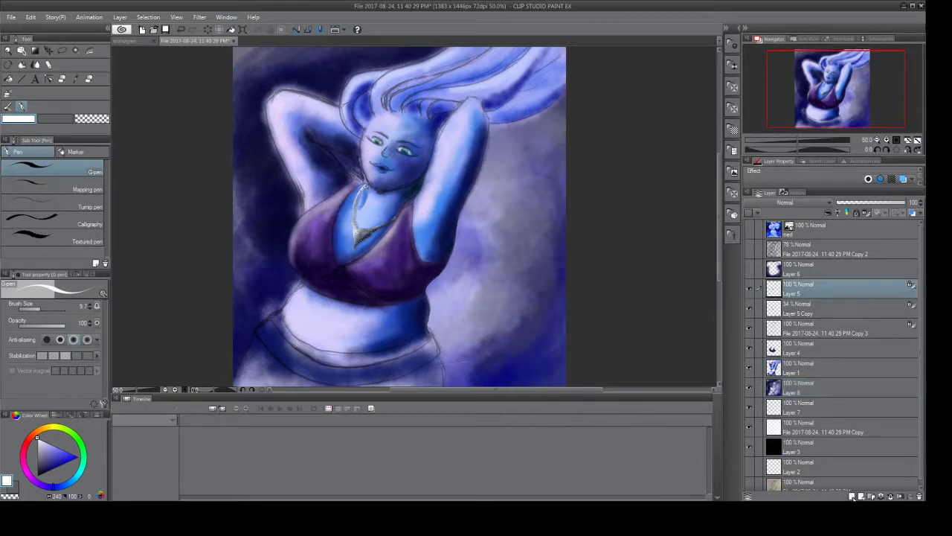
{"action": "left_click", "coordinate": [854, 496]}
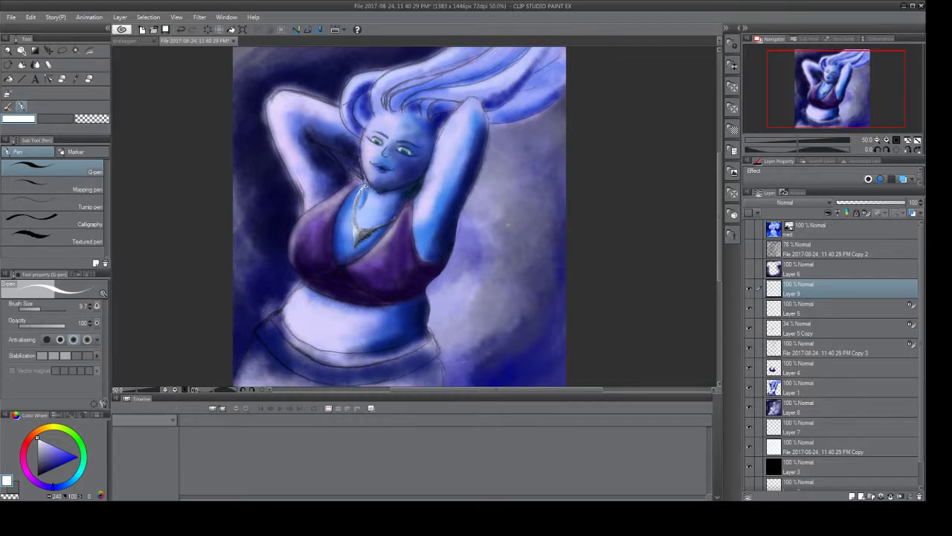
Try thin white G-pen curves across the waist and beside the arm at the picture's right on Layer 9, and undo them.
{"action": "left_click_drag", "start_coordinate": [449, 290], "coordinate": [464, 283]}
{"action": "mouse_move", "coordinate": [429, 317]}
{"action": "left_mouse_down"}
{"action": "mouse_move", "coordinate": [386, 332]}
{"action": "mouse_move", "coordinate": [324, 333]}
{"action": "mouse_move", "coordinate": [270, 374]}
{"action": "left_mouse_up"}
{"action": "mouse_move", "coordinate": [363, 335]}
{"action": "left_mouse_down"}
{"action": "mouse_move", "coordinate": [388, 325]}
{"action": "mouse_move", "coordinate": [379, 332]}
{"action": "mouse_move", "coordinate": [469, 286]}
{"action": "mouse_move", "coordinate": [453, 284]}
{"action": "mouse_move", "coordinate": [531, 214]}
{"action": "left_mouse_up"}
{"action": "left_click_drag", "start_coordinate": [496, 250], "coordinate": [510, 159]}
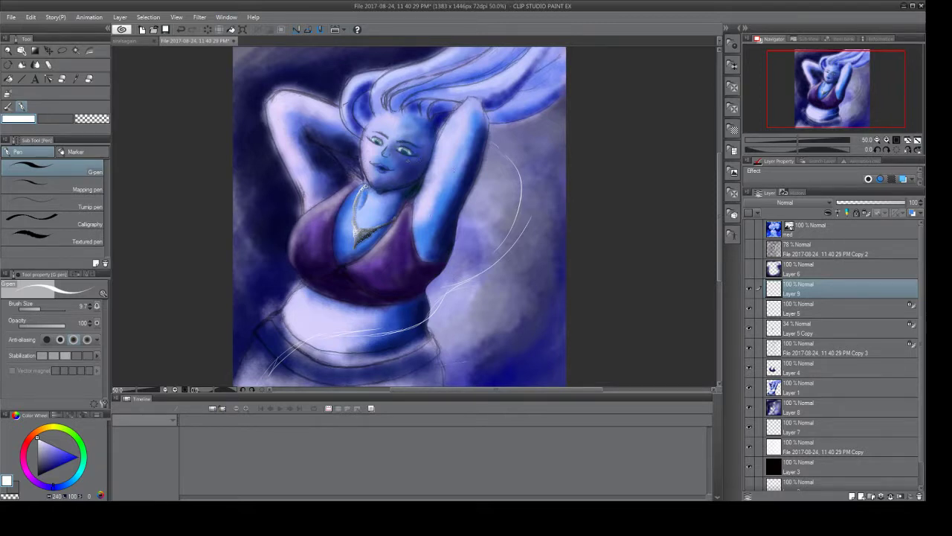
{"action": "key", "text": "ctrl+z"}
{"action": "key", "text": "ctrl+z"}
{"action": "key", "text": "ctrl+z"}
{"action": "key", "text": "ctrl+z"}
{"action": "key", "text": "ctrl+z"}
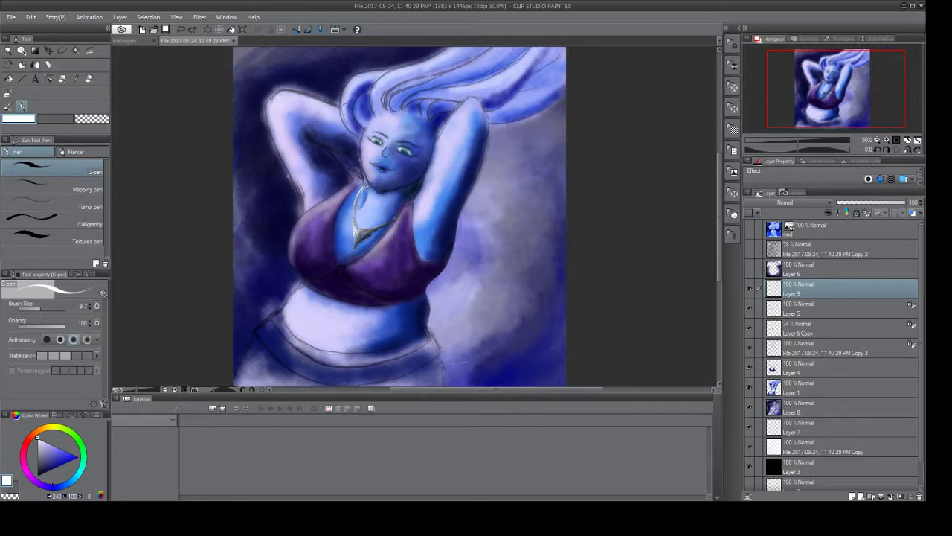
Sketch large swirling white G-pen loops around the torso and hips on Layer 9.
{"action": "mouse_move", "coordinate": [284, 180]}
{"action": "left_mouse_down"}
{"action": "mouse_move", "coordinate": [253, 234]}
{"action": "mouse_move", "coordinate": [256, 219]}
{"action": "mouse_move", "coordinate": [246, 306]}
{"action": "mouse_move", "coordinate": [252, 340]}
{"action": "mouse_move", "coordinate": [254, 325]}
{"action": "mouse_move", "coordinate": [284, 366]}
{"action": "mouse_move", "coordinate": [411, 352]}
{"action": "mouse_move", "coordinate": [485, 256]}
{"action": "left_mouse_up"}
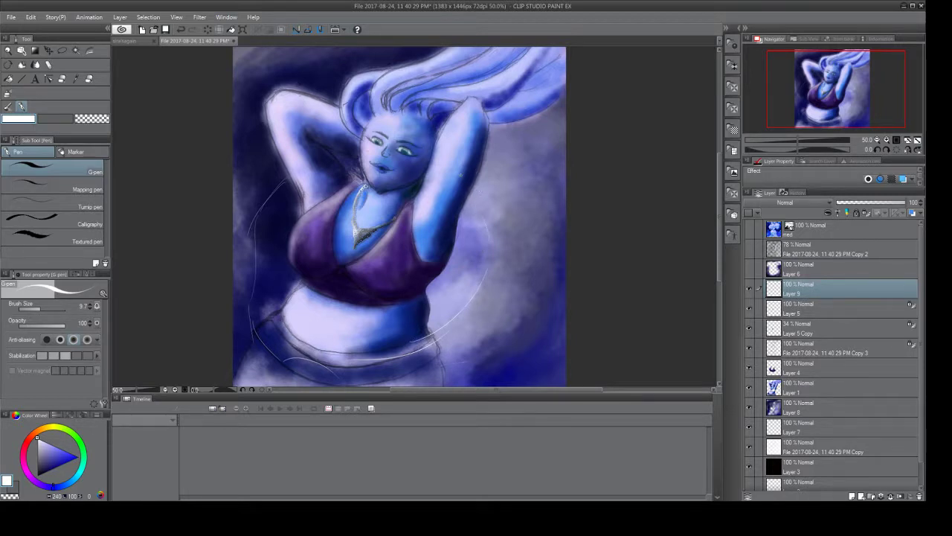
{"action": "mouse_move", "coordinate": [489, 307]}
{"action": "left_mouse_down"}
{"action": "mouse_move", "coordinate": [469, 340]}
{"action": "mouse_move", "coordinate": [411, 358]}
{"action": "mouse_move", "coordinate": [349, 375]}
{"action": "mouse_move", "coordinate": [266, 373]}
{"action": "mouse_move", "coordinate": [253, 354]}
{"action": "mouse_move", "coordinate": [262, 257]}
{"action": "left_mouse_up"}
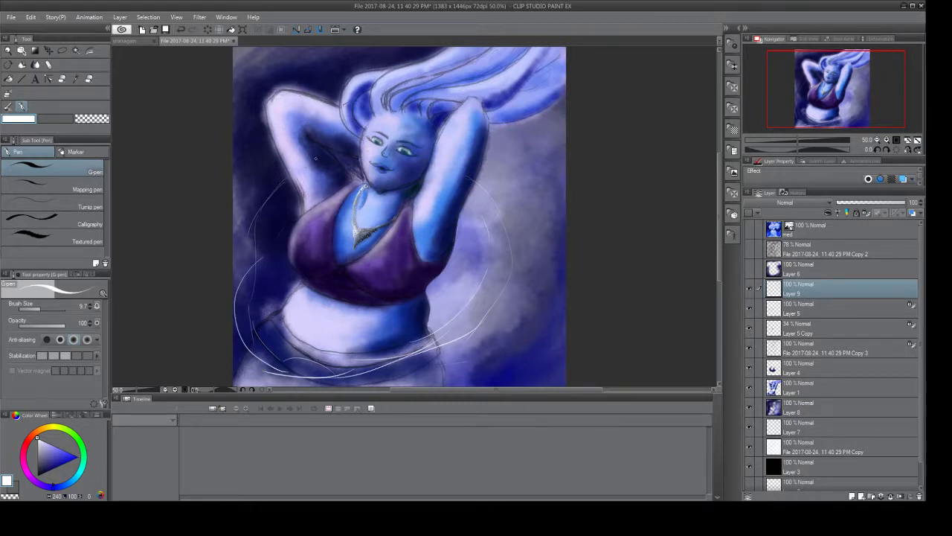
{"action": "left_click_drag", "start_coordinate": [293, 205], "coordinate": [253, 260]}
{"action": "left_click_drag", "start_coordinate": [459, 201], "coordinate": [478, 219]}
{"action": "left_click_drag", "start_coordinate": [538, 301], "coordinate": [499, 368]}
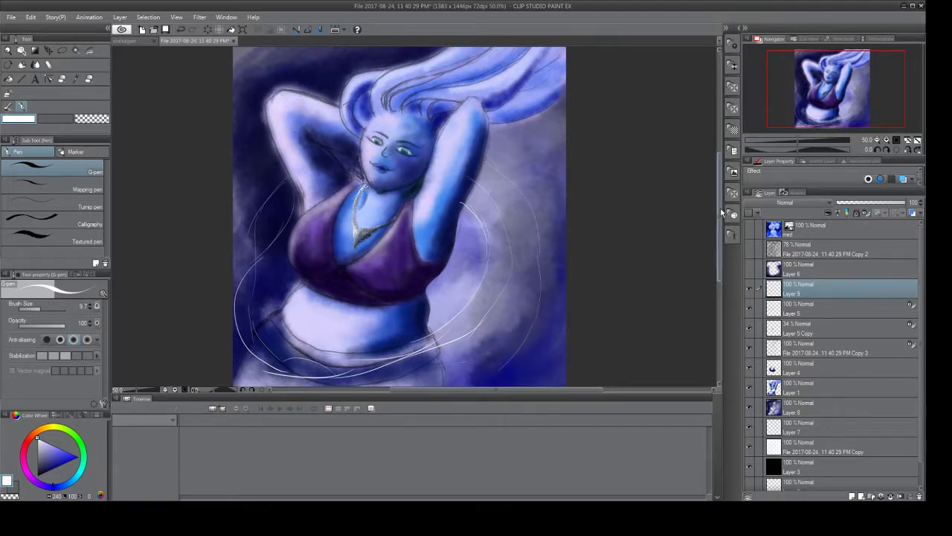
{"action": "left_click_drag", "start_coordinate": [720, 206], "coordinate": [709, 256]}
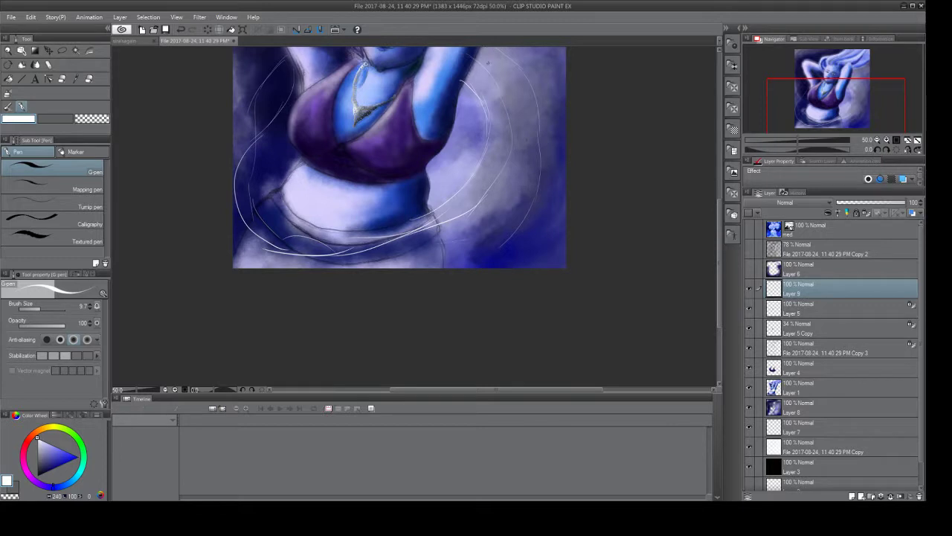
{"action": "left_click_drag", "start_coordinate": [718, 243], "coordinate": [718, 208]}
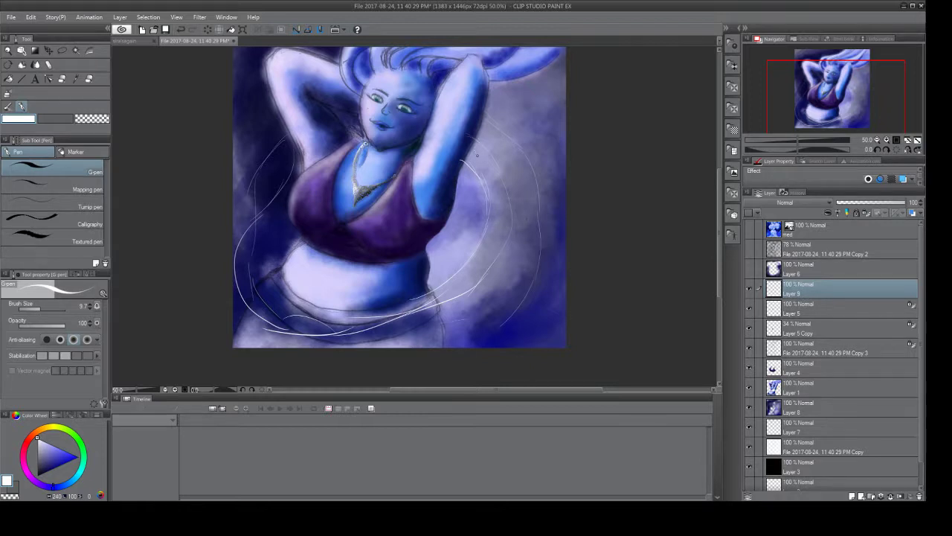
Erase all the swirling white loops from Layer 9 with the Rough eraser at size 1200.4.
{"action": "left_click", "coordinate": [89, 79]}
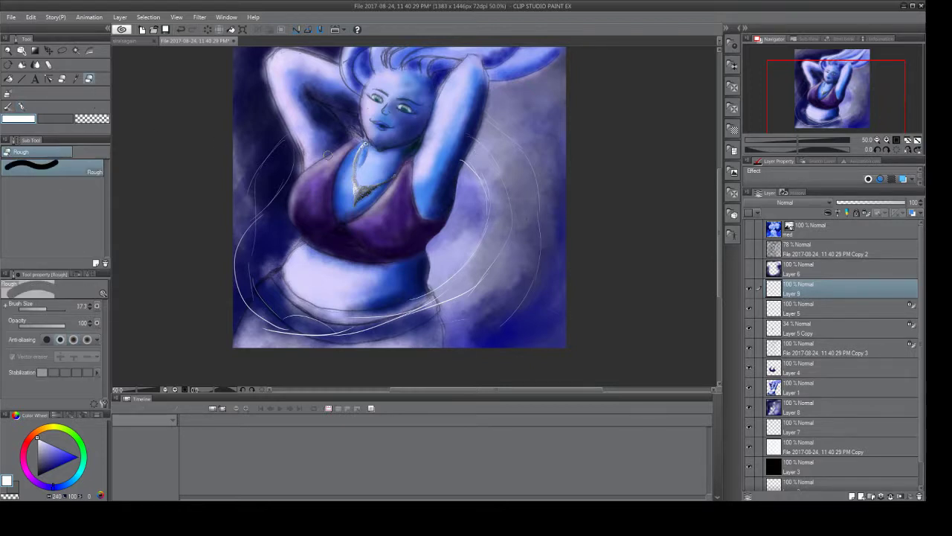
{"action": "mouse_move", "coordinate": [280, 129]}
{"action": "left_mouse_down"}
{"action": "mouse_move", "coordinate": [232, 206]}
{"action": "mouse_move", "coordinate": [276, 146]}
{"action": "mouse_move", "coordinate": [254, 227]}
{"action": "mouse_move", "coordinate": [296, 136]}
{"action": "left_mouse_up"}
{"action": "mouse_move", "coordinate": [231, 277]}
{"action": "left_mouse_down"}
{"action": "mouse_move", "coordinate": [246, 209]}
{"action": "mouse_move", "coordinate": [252, 308]}
{"action": "left_mouse_up"}
{"action": "left_click_drag", "start_coordinate": [72, 311], "coordinate": [64, 313]}
{"action": "mouse_move", "coordinate": [283, 298]}
{"action": "left_mouse_down"}
{"action": "mouse_move", "coordinate": [245, 213]}
{"action": "mouse_move", "coordinate": [340, 266]}
{"action": "mouse_move", "coordinate": [245, 202]}
{"action": "mouse_move", "coordinate": [245, 160]}
{"action": "mouse_move", "coordinate": [266, 186]}
{"action": "mouse_move", "coordinate": [260, 201]}
{"action": "mouse_move", "coordinate": [245, 186]}
{"action": "left_mouse_up"}
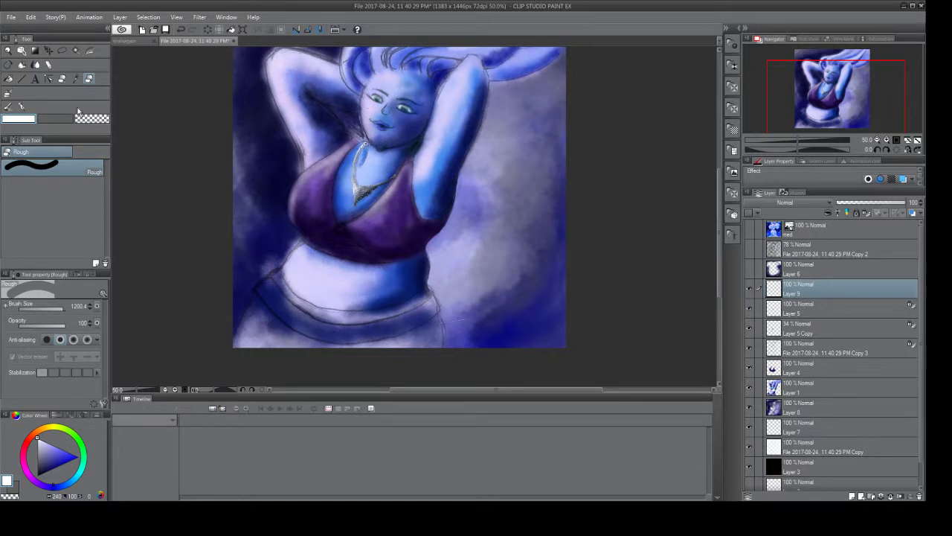
Try a ring of overlapping white G-pen strokes around the bust and waist on Layer 9, and erase it.
{"action": "left_click", "coordinate": [21, 107]}
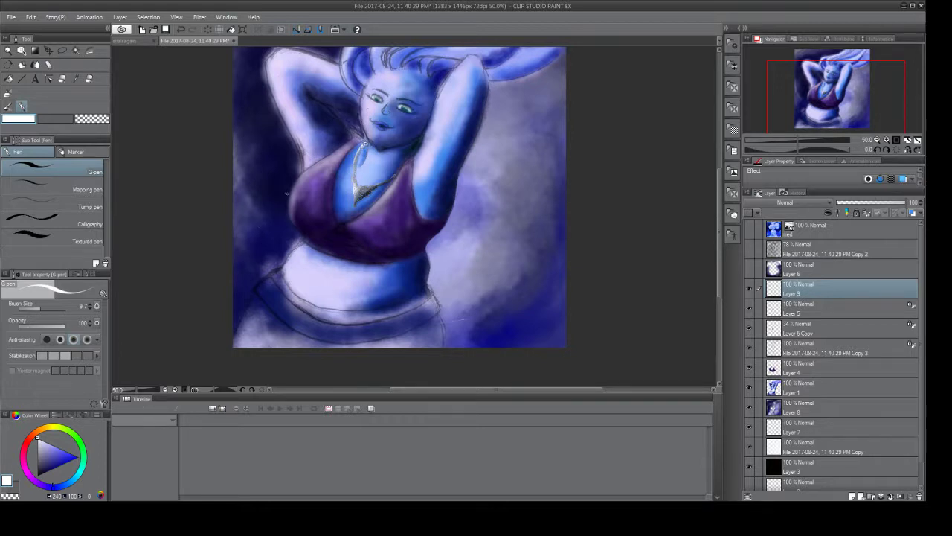
{"action": "left_click_drag", "start_coordinate": [471, 137], "coordinate": [480, 148]}
{"action": "mouse_move", "coordinate": [465, 260]}
{"action": "left_mouse_down"}
{"action": "mouse_move", "coordinate": [439, 272]}
{"action": "mouse_move", "coordinate": [369, 280]}
{"action": "left_mouse_up"}
{"action": "left_click_drag", "start_coordinate": [283, 247], "coordinate": [266, 209]}
{"action": "mouse_move", "coordinate": [293, 139]}
{"action": "left_mouse_down"}
{"action": "mouse_move", "coordinate": [248, 163]}
{"action": "mouse_move", "coordinate": [263, 160]}
{"action": "mouse_move", "coordinate": [273, 183]}
{"action": "mouse_move", "coordinate": [259, 249]}
{"action": "left_mouse_up"}
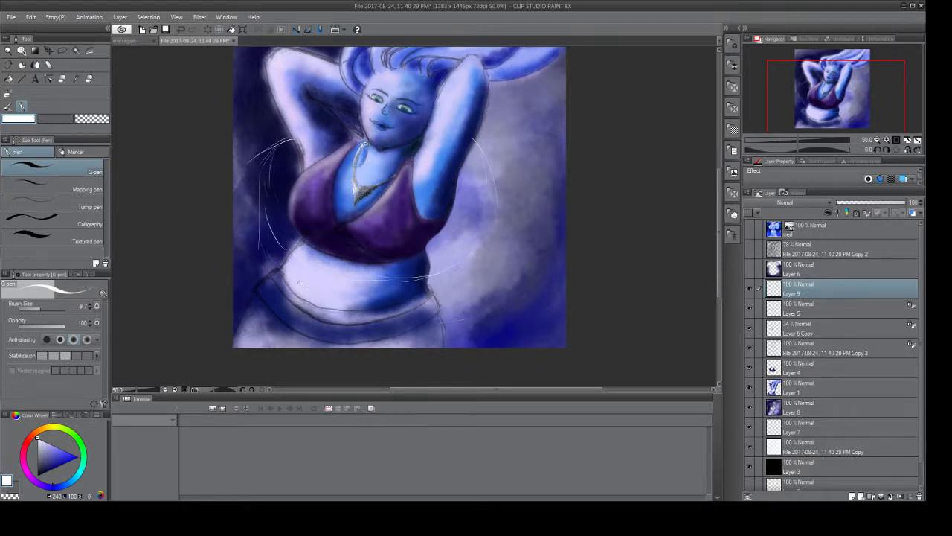
{"action": "mouse_move", "coordinate": [479, 274]}
{"action": "left_mouse_down"}
{"action": "mouse_move", "coordinate": [503, 223]}
{"action": "mouse_move", "coordinate": [470, 173]}
{"action": "left_mouse_up"}
{"action": "left_click_drag", "start_coordinate": [462, 141], "coordinate": [495, 193]}
{"action": "mouse_move", "coordinate": [483, 171]}
{"action": "left_mouse_down"}
{"action": "mouse_move", "coordinate": [502, 242]}
{"action": "mouse_move", "coordinate": [480, 283]}
{"action": "mouse_move", "coordinate": [428, 293]}
{"action": "mouse_move", "coordinate": [320, 280]}
{"action": "mouse_move", "coordinate": [262, 205]}
{"action": "left_mouse_up"}
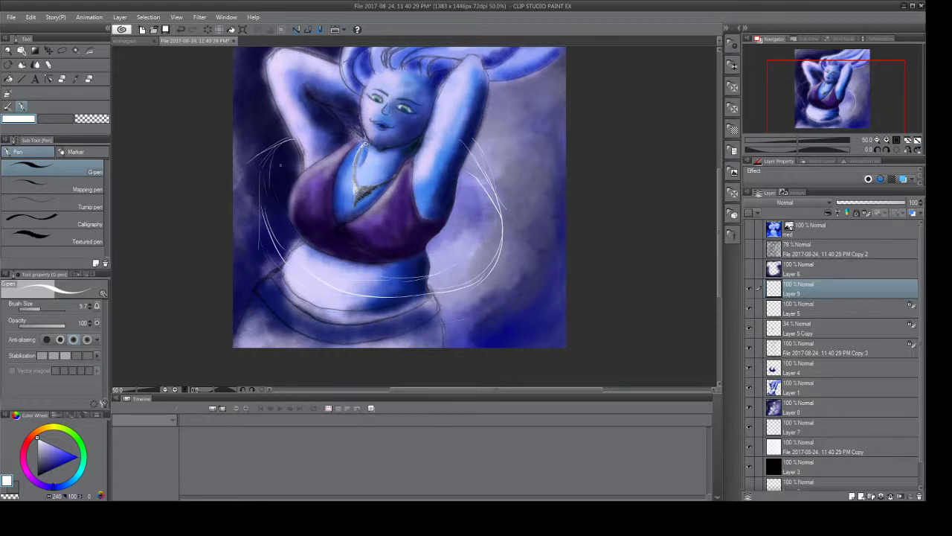
{"action": "left_click_drag", "start_coordinate": [299, 150], "coordinate": [266, 223]}
{"action": "left_click_drag", "start_coordinate": [288, 171], "coordinate": [274, 246]}
{"action": "left_click_drag", "start_coordinate": [298, 147], "coordinate": [265, 218]}
{"action": "mouse_move", "coordinate": [283, 169]}
{"action": "left_mouse_down"}
{"action": "mouse_move", "coordinate": [273, 247]}
{"action": "mouse_move", "coordinate": [293, 261]}
{"action": "left_mouse_up"}
{"action": "mouse_move", "coordinate": [401, 287]}
{"action": "left_mouse_down"}
{"action": "mouse_move", "coordinate": [355, 295]}
{"action": "mouse_move", "coordinate": [446, 293]}
{"action": "mouse_move", "coordinate": [494, 265]}
{"action": "left_mouse_up"}
{"action": "left_click", "coordinate": [89, 78]}
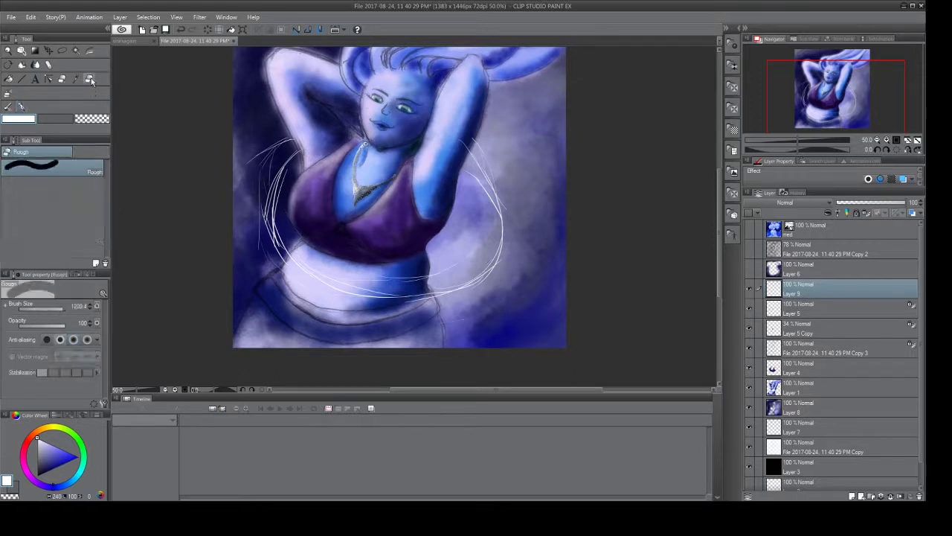
{"action": "mouse_move", "coordinate": [322, 126]}
{"action": "left_mouse_down"}
{"action": "mouse_move", "coordinate": [444, 171]}
{"action": "mouse_move", "coordinate": [320, 163]}
{"action": "mouse_move", "coordinate": [322, 241]}
{"action": "mouse_move", "coordinate": [457, 249]}
{"action": "left_mouse_up"}
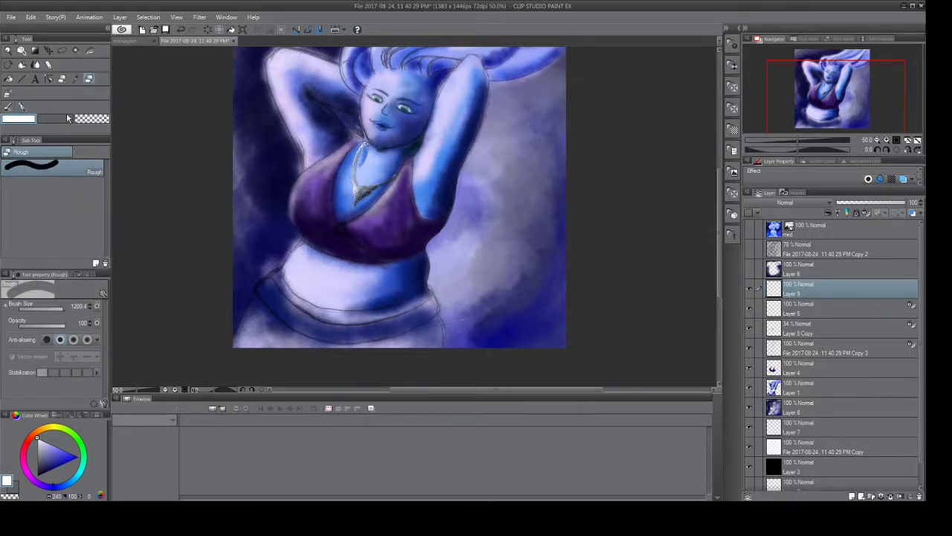
Sketch a wider ring of overlapping white G-pen strokes around the torso, passing low across the waist, on Layer 9.
{"action": "left_click", "coordinate": [23, 107]}
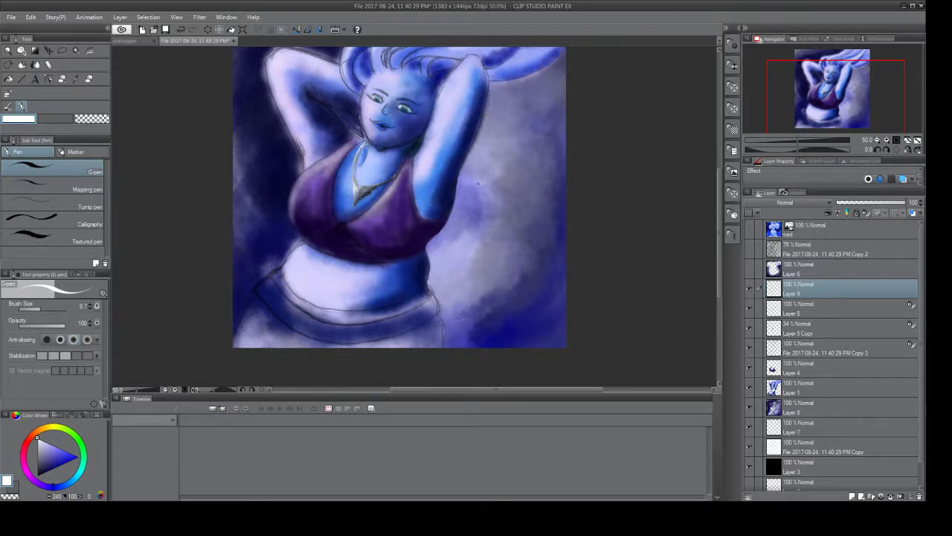
{"action": "mouse_move", "coordinate": [444, 269]}
{"action": "left_mouse_down"}
{"action": "mouse_move", "coordinate": [381, 311]}
{"action": "mouse_move", "coordinate": [320, 316]}
{"action": "mouse_move", "coordinate": [246, 231]}
{"action": "mouse_move", "coordinate": [275, 174]}
{"action": "mouse_move", "coordinate": [301, 152]}
{"action": "left_mouse_up"}
{"action": "left_click_drag", "start_coordinate": [256, 225], "coordinate": [284, 174]}
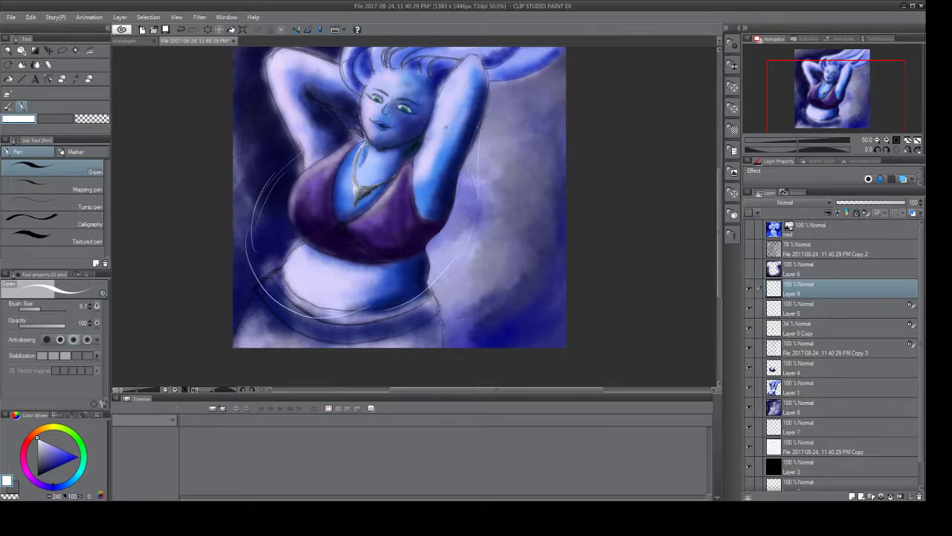
{"action": "mouse_move", "coordinate": [482, 150]}
{"action": "left_mouse_down"}
{"action": "mouse_move", "coordinate": [494, 261]}
{"action": "mouse_move", "coordinate": [410, 316]}
{"action": "mouse_move", "coordinate": [364, 317]}
{"action": "left_mouse_up"}
{"action": "mouse_move", "coordinate": [281, 266]}
{"action": "left_mouse_down"}
{"action": "mouse_move", "coordinate": [265, 240]}
{"action": "mouse_move", "coordinate": [298, 159]}
{"action": "left_mouse_up"}
{"action": "mouse_move", "coordinate": [274, 218]}
{"action": "left_mouse_down"}
{"action": "mouse_move", "coordinate": [308, 297]}
{"action": "mouse_move", "coordinate": [342, 318]}
{"action": "mouse_move", "coordinate": [454, 305]}
{"action": "mouse_move", "coordinate": [402, 316]}
{"action": "mouse_move", "coordinate": [487, 250]}
{"action": "mouse_move", "coordinate": [498, 233]}
{"action": "mouse_move", "coordinate": [498, 180]}
{"action": "left_mouse_up"}
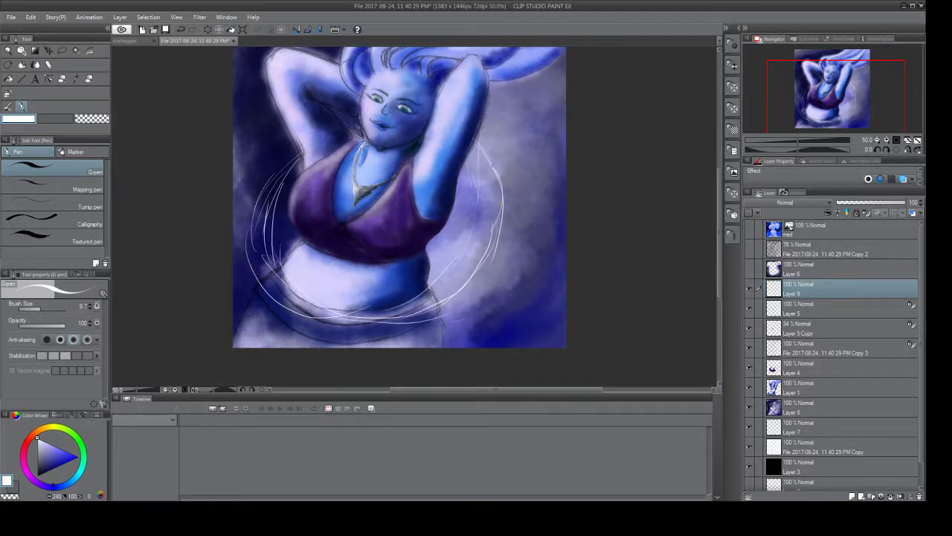
Thicken the white G-pen ring on Layer 9 with overlapping strokes beside the raised arm, across the waist and along the opposite side.
{"action": "mouse_move", "coordinate": [470, 128]}
{"action": "left_mouse_down"}
{"action": "mouse_move", "coordinate": [497, 173]}
{"action": "mouse_move", "coordinate": [506, 224]}
{"action": "mouse_move", "coordinate": [478, 278]}
{"action": "mouse_move", "coordinate": [405, 305]}
{"action": "mouse_move", "coordinate": [509, 242]}
{"action": "mouse_move", "coordinate": [519, 210]}
{"action": "mouse_move", "coordinate": [503, 159]}
{"action": "mouse_move", "coordinate": [471, 136]}
{"action": "left_mouse_up"}
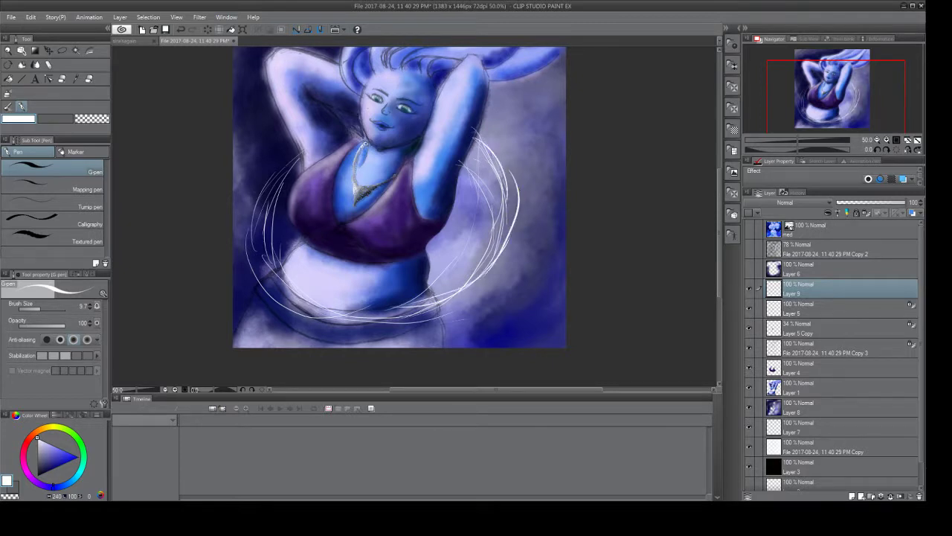
{"action": "mouse_move", "coordinate": [485, 272]}
{"action": "left_mouse_down"}
{"action": "mouse_move", "coordinate": [404, 316]}
{"action": "mouse_move", "coordinate": [327, 308]}
{"action": "left_mouse_up"}
{"action": "mouse_move", "coordinate": [290, 281]}
{"action": "left_mouse_down"}
{"action": "mouse_move", "coordinate": [281, 245]}
{"action": "mouse_move", "coordinate": [273, 268]}
{"action": "left_mouse_up"}
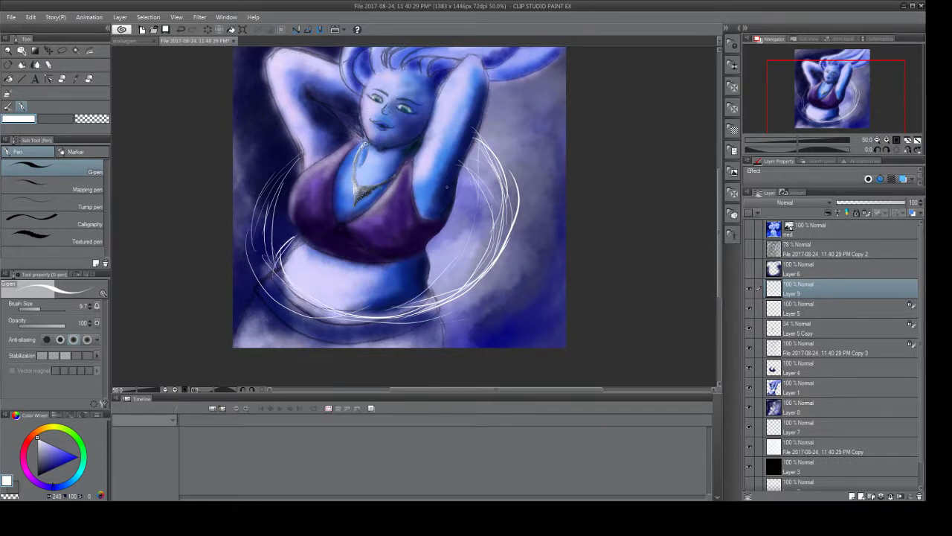
{"action": "mouse_move", "coordinate": [472, 171]}
{"action": "left_mouse_down"}
{"action": "mouse_move", "coordinate": [496, 222]}
{"action": "mouse_move", "coordinate": [477, 292]}
{"action": "left_mouse_up"}
{"action": "mouse_move", "coordinate": [491, 243]}
{"action": "left_mouse_down"}
{"action": "mouse_move", "coordinate": [428, 311]}
{"action": "mouse_move", "coordinate": [384, 320]}
{"action": "mouse_move", "coordinate": [291, 287]}
{"action": "left_mouse_up"}
{"action": "left_click_drag", "start_coordinate": [290, 234], "coordinate": [276, 285]}
{"action": "left_click_drag", "start_coordinate": [297, 234], "coordinate": [260, 261]}
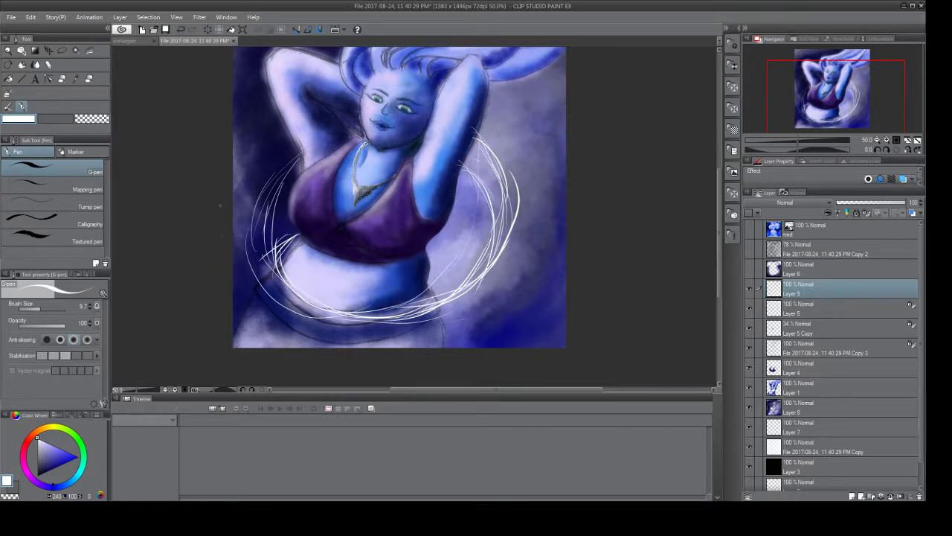
{"action": "mouse_move", "coordinate": [292, 171]}
{"action": "left_mouse_down"}
{"action": "mouse_move", "coordinate": [255, 203]}
{"action": "mouse_move", "coordinate": [255, 191]}
{"action": "left_mouse_up"}
{"action": "mouse_move", "coordinate": [297, 153]}
{"action": "left_mouse_down"}
{"action": "mouse_move", "coordinate": [247, 197]}
{"action": "mouse_move", "coordinate": [241, 238]}
{"action": "left_mouse_up"}
{"action": "left_click_drag", "start_coordinate": [253, 199], "coordinate": [243, 265]}
{"action": "left_click_drag", "start_coordinate": [250, 221], "coordinate": [256, 293]}
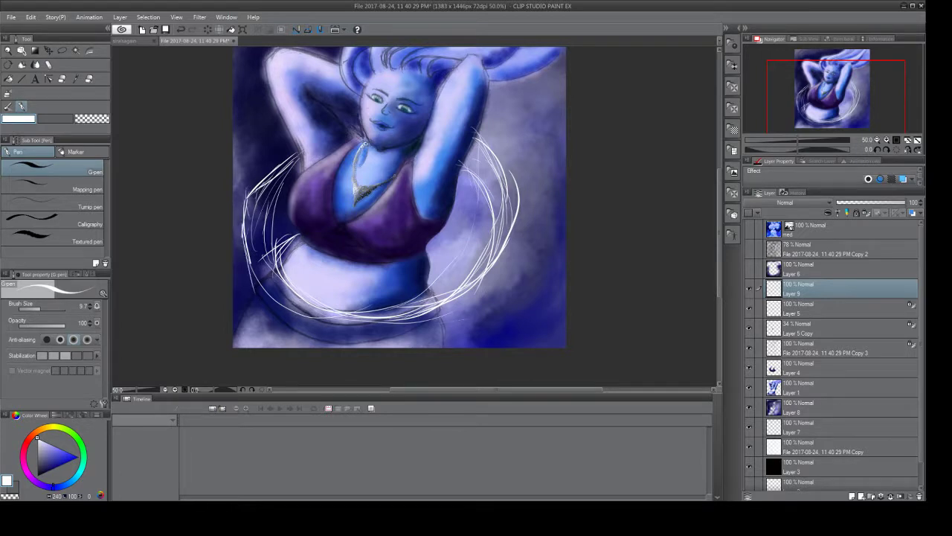
Try extending the ring farther outward past the raised arm with white strokes on Layer 9, and erase the whole ring.
{"action": "mouse_move", "coordinate": [243, 216]}
{"action": "left_mouse_down"}
{"action": "mouse_move", "coordinate": [262, 272]}
{"action": "mouse_move", "coordinate": [312, 299]}
{"action": "mouse_move", "coordinate": [448, 292]}
{"action": "mouse_move", "coordinate": [538, 245]}
{"action": "left_mouse_up"}
{"action": "mouse_move", "coordinate": [484, 273]}
{"action": "left_mouse_down"}
{"action": "mouse_move", "coordinate": [547, 219]}
{"action": "mouse_move", "coordinate": [526, 167]}
{"action": "mouse_move", "coordinate": [489, 142]}
{"action": "mouse_move", "coordinate": [520, 154]}
{"action": "left_mouse_up"}
{"action": "mouse_move", "coordinate": [474, 135]}
{"action": "left_mouse_down"}
{"action": "mouse_move", "coordinate": [534, 180]}
{"action": "mouse_move", "coordinate": [544, 210]}
{"action": "left_mouse_up"}
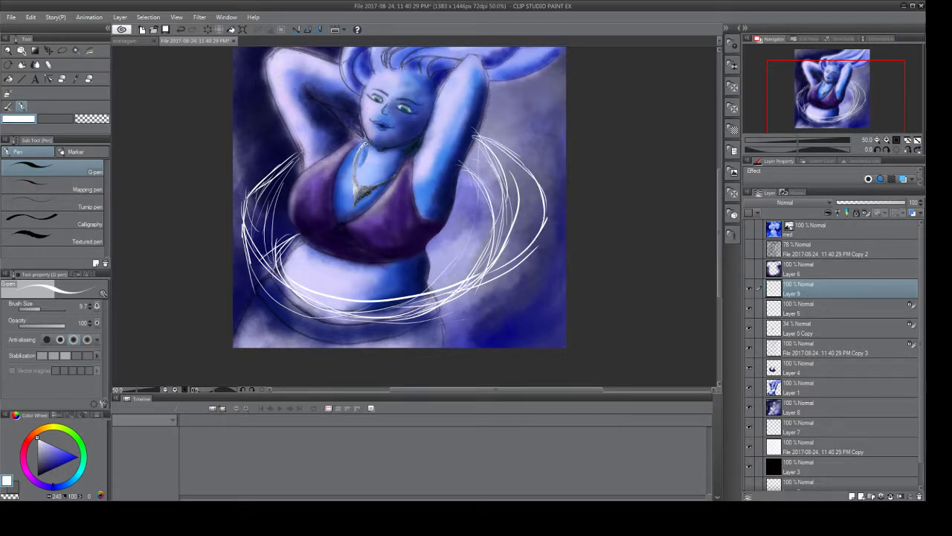
{"action": "left_click_drag", "start_coordinate": [530, 249], "coordinate": [436, 299]}
{"action": "mouse_move", "coordinate": [304, 151]}
{"action": "left_mouse_down"}
{"action": "mouse_move", "coordinate": [252, 188]}
{"action": "mouse_move", "coordinate": [245, 244]}
{"action": "left_mouse_up"}
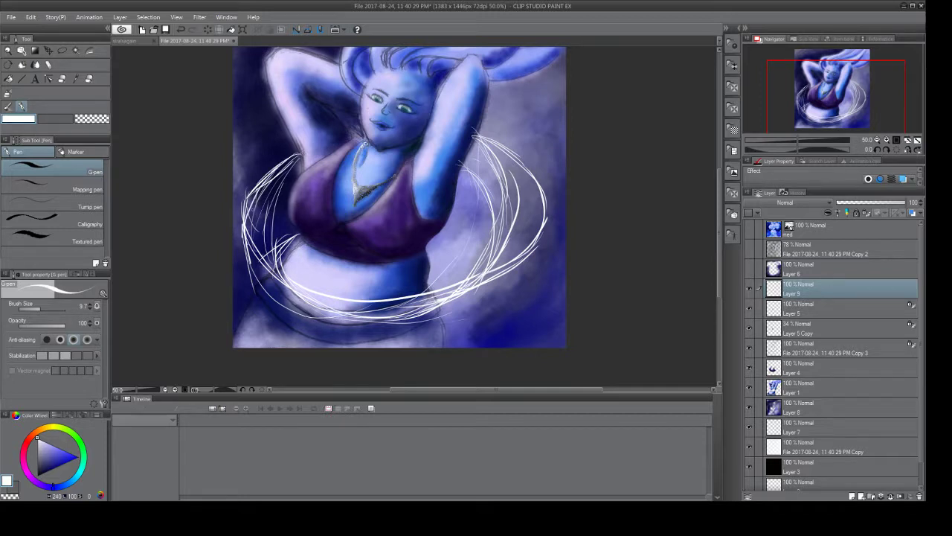
{"action": "mouse_move", "coordinate": [283, 163]}
{"action": "left_mouse_down"}
{"action": "mouse_move", "coordinate": [241, 237]}
{"action": "mouse_move", "coordinate": [266, 269]}
{"action": "left_mouse_up"}
{"action": "mouse_move", "coordinate": [250, 225]}
{"action": "left_mouse_down"}
{"action": "mouse_move", "coordinate": [285, 276]}
{"action": "mouse_move", "coordinate": [458, 289]}
{"action": "mouse_move", "coordinate": [521, 239]}
{"action": "mouse_move", "coordinate": [525, 207]}
{"action": "mouse_move", "coordinate": [502, 152]}
{"action": "mouse_move", "coordinate": [513, 178]}
{"action": "mouse_move", "coordinate": [508, 260]}
{"action": "left_mouse_up"}
{"action": "left_click_drag", "start_coordinate": [524, 223], "coordinate": [487, 279]}
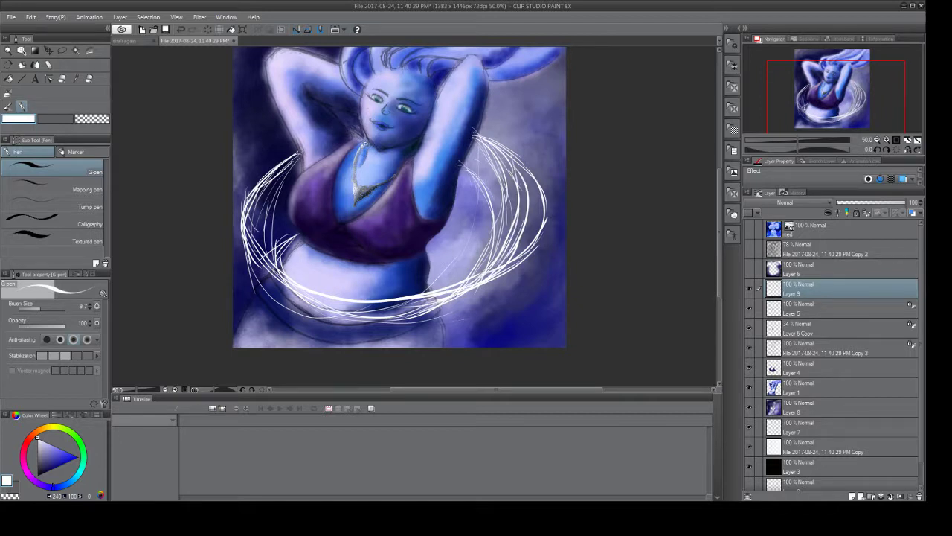
{"action": "left_click", "coordinate": [89, 78]}
{"action": "mouse_move", "coordinate": [520, 179]}
{"action": "left_mouse_down"}
{"action": "mouse_move", "coordinate": [488, 257]}
{"action": "mouse_move", "coordinate": [331, 272]}
{"action": "mouse_move", "coordinate": [313, 138]}
{"action": "left_mouse_up"}
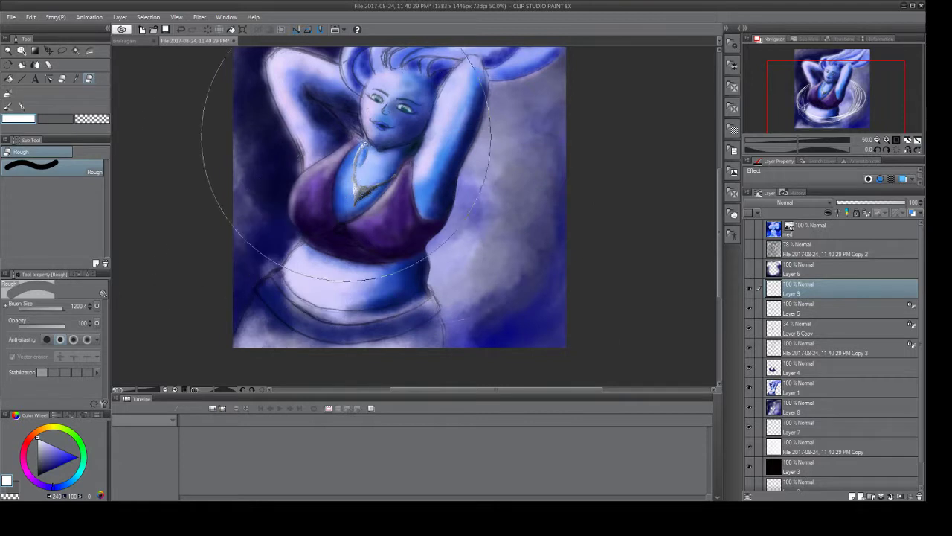
Sketch a new double ring of thin white G-pen loops on Layer 9, one crossing the waist and one around the hips.
{"action": "left_click", "coordinate": [21, 106]}
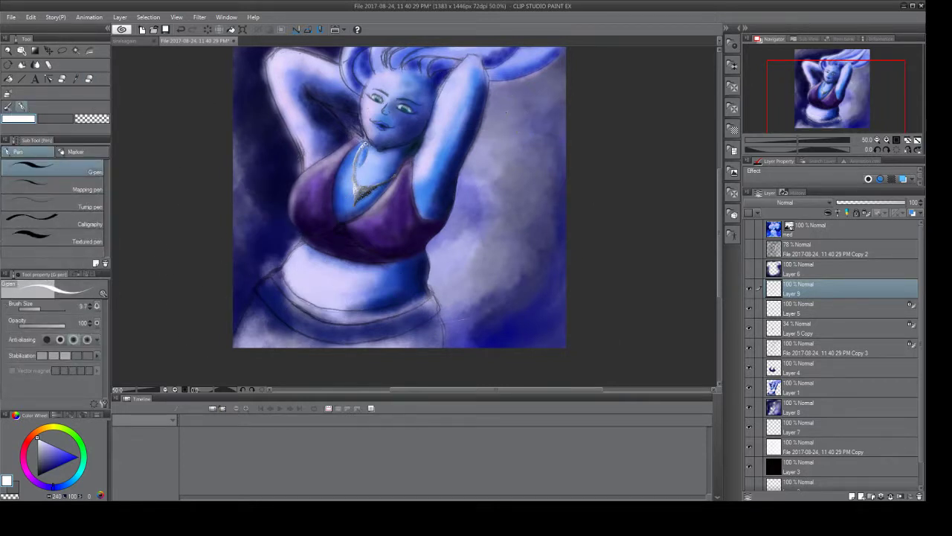
{"action": "mouse_move", "coordinate": [482, 109]}
{"action": "left_mouse_down"}
{"action": "mouse_move", "coordinate": [504, 153]}
{"action": "mouse_move", "coordinate": [508, 227]}
{"action": "left_mouse_up"}
{"action": "mouse_move", "coordinate": [477, 116]}
{"action": "left_mouse_down"}
{"action": "mouse_move", "coordinate": [527, 149]}
{"action": "mouse_move", "coordinate": [533, 228]}
{"action": "mouse_move", "coordinate": [546, 206]}
{"action": "mouse_move", "coordinate": [493, 274]}
{"action": "mouse_move", "coordinate": [463, 289]}
{"action": "mouse_move", "coordinate": [358, 297]}
{"action": "left_mouse_up"}
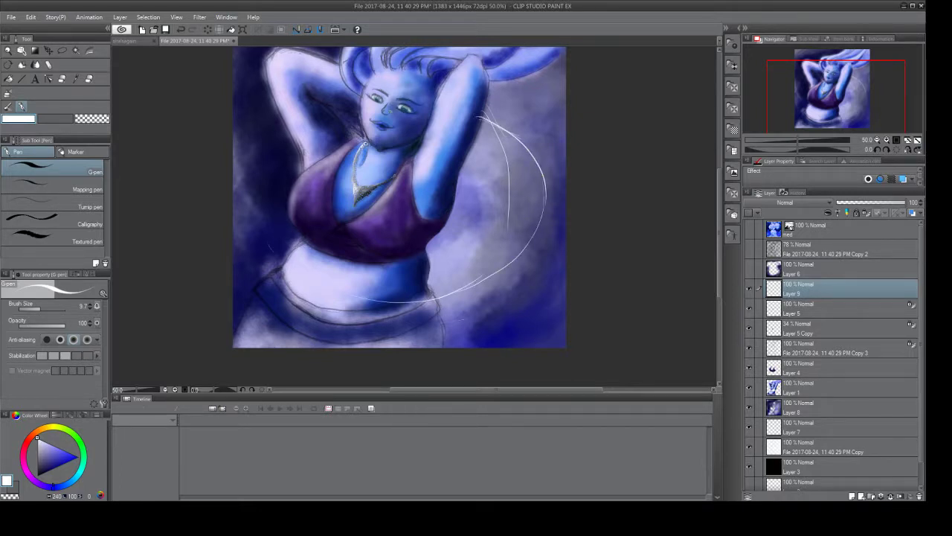
{"action": "mouse_move", "coordinate": [280, 117]}
{"action": "left_mouse_down"}
{"action": "mouse_move", "coordinate": [242, 143]}
{"action": "mouse_move", "coordinate": [239, 182]}
{"action": "mouse_move", "coordinate": [266, 251]}
{"action": "left_mouse_up"}
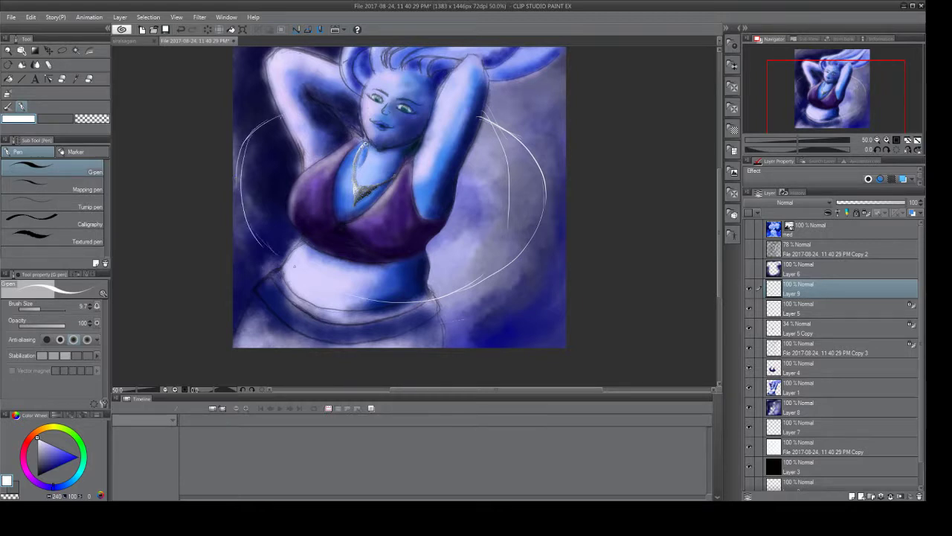
{"action": "mouse_move", "coordinate": [356, 293]}
{"action": "left_mouse_down"}
{"action": "mouse_move", "coordinate": [427, 303]}
{"action": "mouse_move", "coordinate": [464, 284]}
{"action": "mouse_move", "coordinate": [516, 242]}
{"action": "mouse_move", "coordinate": [533, 215]}
{"action": "mouse_move", "coordinate": [522, 186]}
{"action": "mouse_move", "coordinate": [457, 161]}
{"action": "mouse_move", "coordinate": [526, 206]}
{"action": "mouse_move", "coordinate": [536, 247]}
{"action": "mouse_move", "coordinate": [445, 339]}
{"action": "mouse_move", "coordinate": [291, 334]}
{"action": "mouse_move", "coordinate": [230, 265]}
{"action": "mouse_move", "coordinate": [243, 297]}
{"action": "mouse_move", "coordinate": [248, 160]}
{"action": "mouse_move", "coordinate": [241, 192]}
{"action": "mouse_move", "coordinate": [257, 156]}
{"action": "mouse_move", "coordinate": [282, 132]}
{"action": "left_mouse_up"}
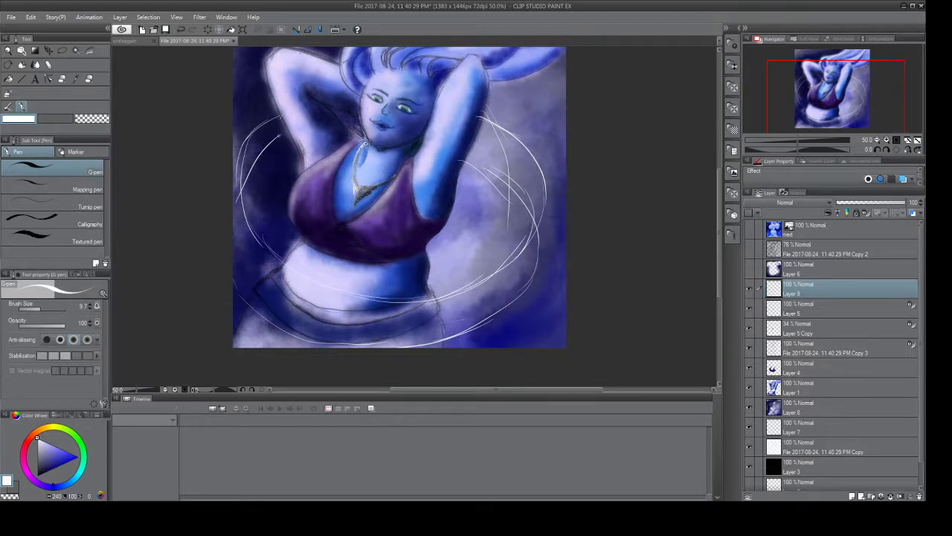
{"action": "mouse_move", "coordinate": [281, 134]}
{"action": "left_mouse_down"}
{"action": "mouse_move", "coordinate": [260, 158]}
{"action": "mouse_move", "coordinate": [239, 243]}
{"action": "left_mouse_up"}
{"action": "left_click_drag", "start_coordinate": [243, 198], "coordinate": [233, 271]}
{"action": "left_click_drag", "start_coordinate": [254, 226], "coordinate": [234, 301]}
{"action": "mouse_move", "coordinate": [263, 273]}
{"action": "left_mouse_down"}
{"action": "mouse_move", "coordinate": [252, 302]}
{"action": "mouse_move", "coordinate": [269, 323]}
{"action": "mouse_move", "coordinate": [333, 344]}
{"action": "left_mouse_up"}
{"action": "mouse_move", "coordinate": [426, 350]}
{"action": "left_mouse_down"}
{"action": "mouse_move", "coordinate": [491, 323]}
{"action": "mouse_move", "coordinate": [519, 296]}
{"action": "left_mouse_up"}
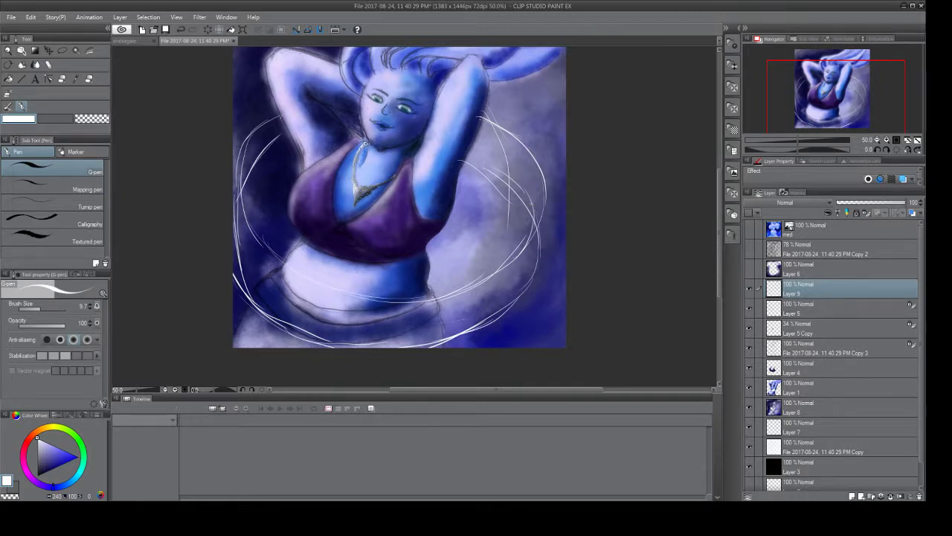
Reinforce the upper curves of the white double ring on both sides of the torso with overlapping G-pen strokes.
{"action": "mouse_move", "coordinate": [465, 149]}
{"action": "left_mouse_down"}
{"action": "mouse_move", "coordinate": [527, 196]}
{"action": "mouse_move", "coordinate": [537, 238]}
{"action": "left_mouse_up"}
{"action": "left_click_drag", "start_coordinate": [479, 113], "coordinate": [533, 173]}
{"action": "mouse_move", "coordinate": [513, 137]}
{"action": "left_mouse_down"}
{"action": "mouse_move", "coordinate": [536, 191]}
{"action": "mouse_move", "coordinate": [530, 242]}
{"action": "mouse_move", "coordinate": [431, 300]}
{"action": "left_mouse_up"}
{"action": "left_click_drag", "start_coordinate": [289, 269], "coordinate": [238, 196]}
{"action": "mouse_move", "coordinate": [250, 231]}
{"action": "left_mouse_down"}
{"action": "mouse_move", "coordinate": [236, 183]}
{"action": "mouse_move", "coordinate": [239, 138]}
{"action": "mouse_move", "coordinate": [284, 136]}
{"action": "mouse_move", "coordinate": [246, 198]}
{"action": "left_mouse_up"}
{"action": "left_click_drag", "start_coordinate": [269, 146], "coordinate": [243, 266]}
{"action": "mouse_move", "coordinate": [240, 234]}
{"action": "left_mouse_down"}
{"action": "mouse_move", "coordinate": [258, 293]}
{"action": "mouse_move", "coordinate": [247, 266]}
{"action": "left_mouse_up"}
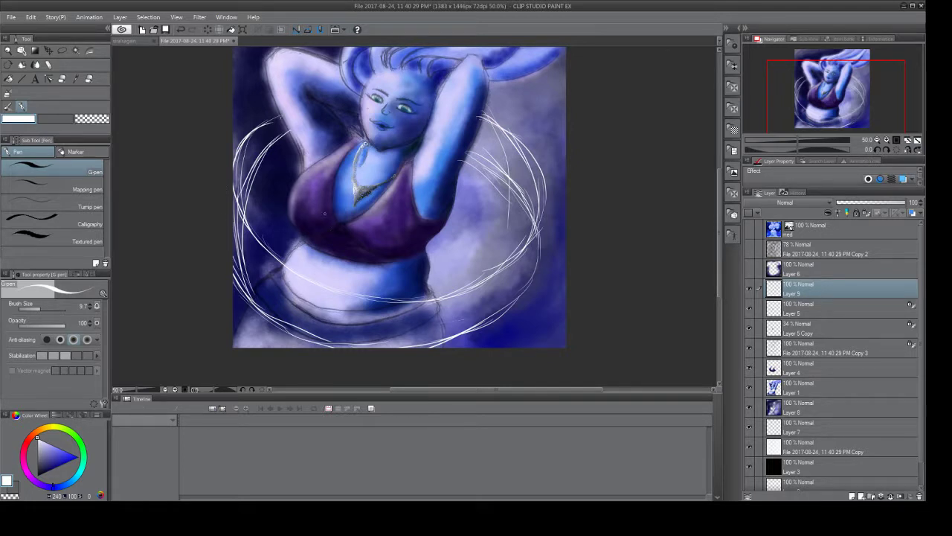
Build up the white loops across the waist and around the outer curve beside the raised arm with longer G-pen strokes.
{"action": "left_click_drag", "start_coordinate": [256, 247], "coordinate": [286, 267]}
{"action": "mouse_move", "coordinate": [346, 294]}
{"action": "left_mouse_down"}
{"action": "mouse_move", "coordinate": [473, 277]}
{"action": "mouse_move", "coordinate": [558, 244]}
{"action": "left_mouse_up"}
{"action": "mouse_move", "coordinate": [554, 207]}
{"action": "left_mouse_down"}
{"action": "mouse_move", "coordinate": [456, 295]}
{"action": "mouse_move", "coordinate": [552, 191]}
{"action": "mouse_move", "coordinate": [516, 145]}
{"action": "mouse_move", "coordinate": [473, 117]}
{"action": "left_mouse_up"}
{"action": "mouse_move", "coordinate": [534, 177]}
{"action": "left_mouse_down"}
{"action": "mouse_move", "coordinate": [546, 234]}
{"action": "mouse_move", "coordinate": [525, 263]}
{"action": "left_mouse_up"}
{"action": "mouse_move", "coordinate": [462, 148]}
{"action": "left_mouse_down"}
{"action": "mouse_move", "coordinate": [517, 190]}
{"action": "mouse_move", "coordinate": [536, 227]}
{"action": "mouse_move", "coordinate": [530, 299]}
{"action": "mouse_move", "coordinate": [476, 332]}
{"action": "left_mouse_up"}
{"action": "left_click_drag", "start_coordinate": [530, 292], "coordinate": [442, 347]}
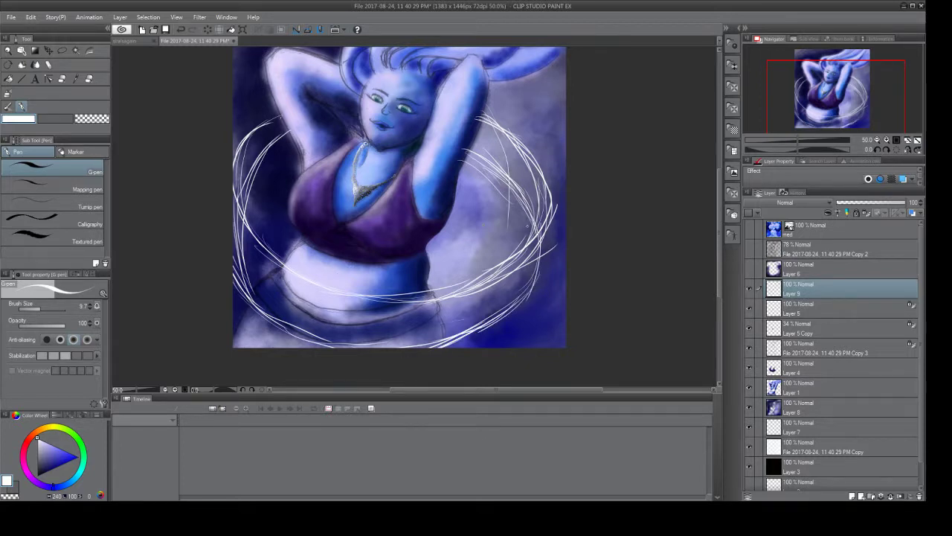
Densify the ring's outer and lower curves with short white strokes, and touch up the loops beside both arms.
{"action": "left_click_drag", "start_coordinate": [547, 206], "coordinate": [528, 269]}
{"action": "left_click_drag", "start_coordinate": [549, 228], "coordinate": [538, 272]}
{"action": "mouse_move", "coordinate": [555, 212]}
{"action": "left_mouse_down"}
{"action": "mouse_move", "coordinate": [531, 297]}
{"action": "mouse_move", "coordinate": [454, 343]}
{"action": "left_mouse_up"}
{"action": "left_click_drag", "start_coordinate": [500, 315], "coordinate": [463, 337]}
{"action": "left_click_drag", "start_coordinate": [533, 305], "coordinate": [473, 334]}
{"action": "mouse_move", "coordinate": [541, 280]}
{"action": "left_mouse_down"}
{"action": "mouse_move", "coordinate": [485, 333]}
{"action": "mouse_move", "coordinate": [513, 317]}
{"action": "left_mouse_up"}
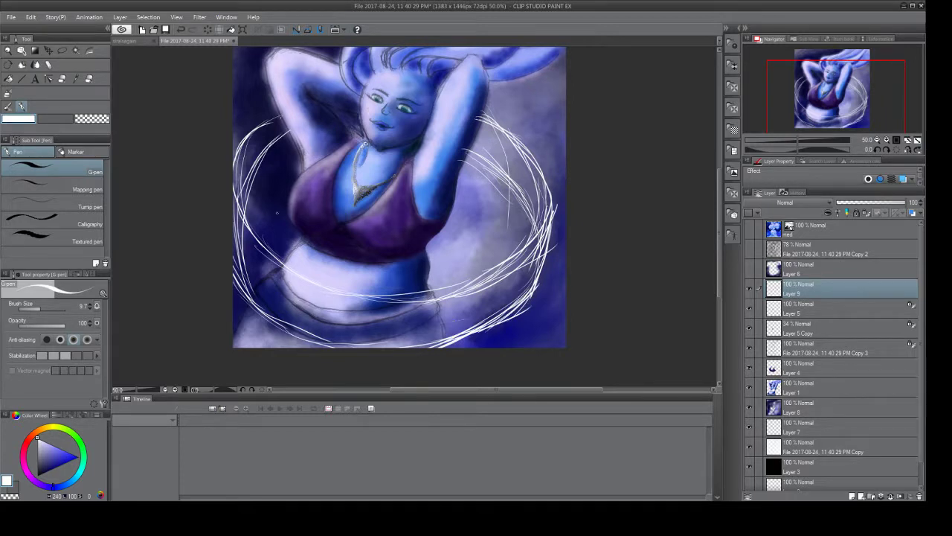
{"action": "mouse_move", "coordinate": [286, 127]}
{"action": "left_mouse_down"}
{"action": "mouse_move", "coordinate": [254, 160]}
{"action": "mouse_move", "coordinate": [241, 212]}
{"action": "left_mouse_up"}
{"action": "mouse_move", "coordinate": [250, 173]}
{"action": "left_mouse_down"}
{"action": "mouse_move", "coordinate": [235, 252]}
{"action": "mouse_move", "coordinate": [234, 232]}
{"action": "mouse_move", "coordinate": [244, 293]}
{"action": "mouse_move", "coordinate": [296, 339]}
{"action": "mouse_move", "coordinate": [359, 352]}
{"action": "left_mouse_up"}
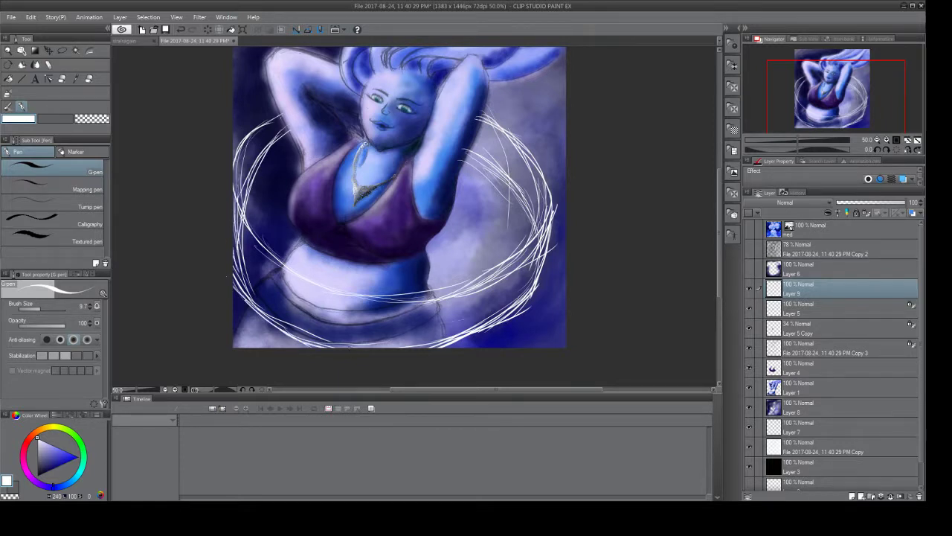
{"action": "mouse_move", "coordinate": [468, 150]}
{"action": "left_mouse_down"}
{"action": "mouse_move", "coordinate": [518, 197]}
{"action": "mouse_move", "coordinate": [537, 281]}
{"action": "mouse_move", "coordinate": [497, 175]}
{"action": "mouse_move", "coordinate": [465, 152]}
{"action": "left_mouse_up"}
Erase the ring's stroke ends overlapping the two raised arms on Layer 9, using the Rough eraser at size 140.7.
{"action": "key", "text": "e"}
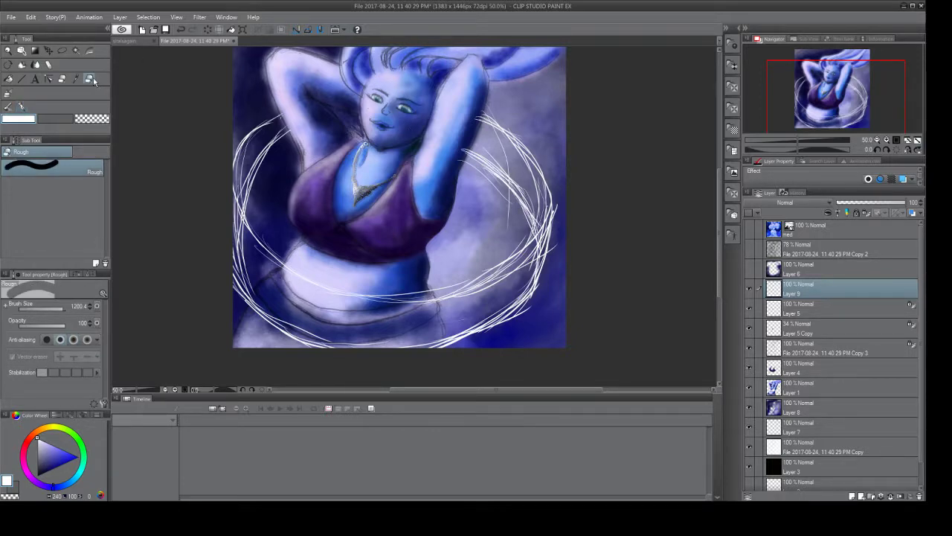
{"action": "left_click_drag", "start_coordinate": [57, 305], "coordinate": [51, 306]}
{"action": "mouse_move", "coordinate": [470, 81]}
{"action": "left_mouse_down"}
{"action": "mouse_move", "coordinate": [450, 141]}
{"action": "mouse_move", "coordinate": [478, 102]}
{"action": "mouse_move", "coordinate": [421, 210]}
{"action": "left_mouse_up"}
{"action": "mouse_move", "coordinate": [277, 123]}
{"action": "left_mouse_down"}
{"action": "mouse_move", "coordinate": [302, 104]}
{"action": "mouse_move", "coordinate": [287, 88]}
{"action": "mouse_move", "coordinate": [327, 178]}
{"action": "mouse_move", "coordinate": [320, 93]}
{"action": "left_mouse_up"}
Add a new raster layer, Layer 10, and place it directly below Layer 9.
{"action": "left_click", "coordinate": [853, 497]}
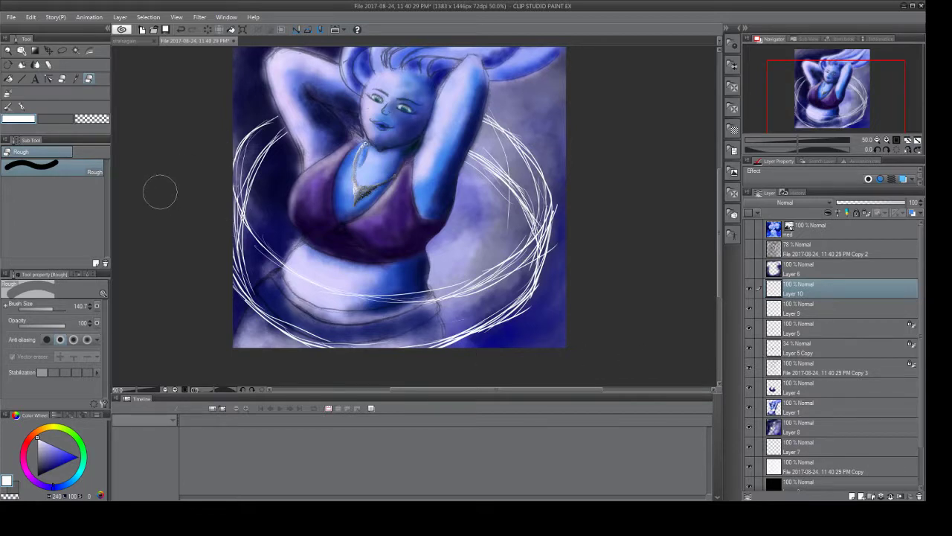
{"action": "left_click", "coordinate": [756, 308]}
{"action": "left_click", "coordinate": [748, 314]}
{"action": "left_click", "coordinate": [748, 313]}
{"action": "left_click", "coordinate": [759, 309]}
{"action": "left_click", "coordinate": [748, 311]}
{"action": "left_click", "coordinate": [748, 311]}
{"action": "left_click_drag", "start_coordinate": [775, 293], "coordinate": [775, 316]}
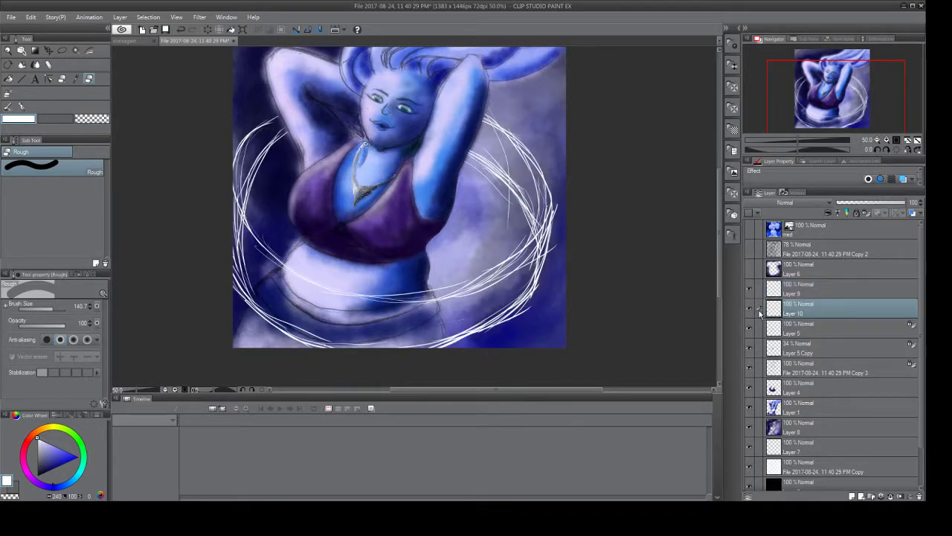
Paint a broad, soft light-cyan band beneath the white ring lines on Layer 10 with the Lighter ink brush.
{"action": "left_click_drag", "start_coordinate": [45, 456], "coordinate": [84, 473]}
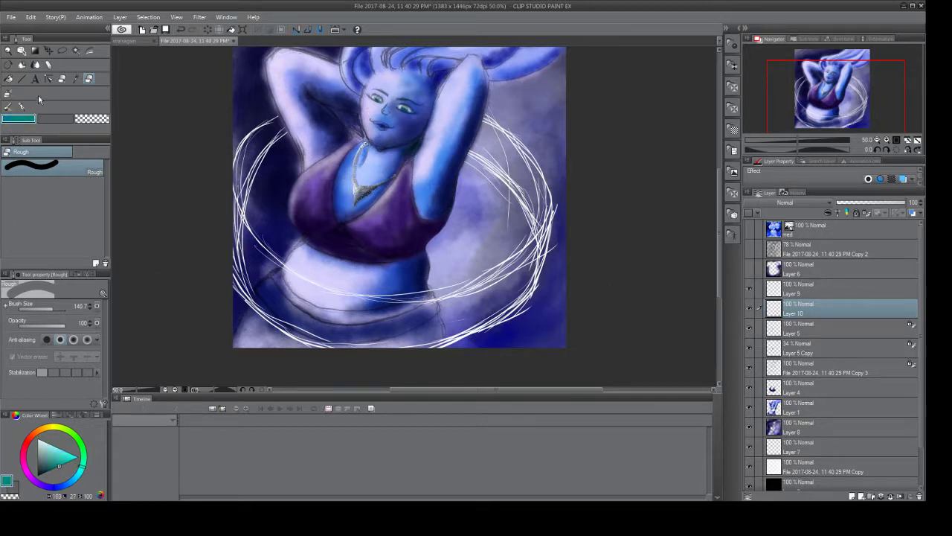
{"action": "left_click", "coordinate": [8, 106]}
{"action": "mouse_move", "coordinate": [85, 472]}
{"action": "left_mouse_down"}
{"action": "mouse_move", "coordinate": [83, 480]}
{"action": "mouse_move", "coordinate": [52, 444]}
{"action": "left_mouse_up"}
{"action": "mouse_move", "coordinate": [262, 139]}
{"action": "left_mouse_down"}
{"action": "mouse_move", "coordinate": [245, 149]}
{"action": "mouse_move", "coordinate": [234, 272]}
{"action": "mouse_move", "coordinate": [446, 313]}
{"action": "mouse_move", "coordinate": [514, 275]}
{"action": "mouse_move", "coordinate": [521, 163]}
{"action": "mouse_move", "coordinate": [533, 220]}
{"action": "mouse_move", "coordinate": [483, 276]}
{"action": "mouse_move", "coordinate": [327, 298]}
{"action": "mouse_move", "coordinate": [283, 253]}
{"action": "mouse_move", "coordinate": [275, 294]}
{"action": "mouse_move", "coordinate": [245, 183]}
{"action": "mouse_move", "coordinate": [260, 127]}
{"action": "mouse_move", "coordinate": [238, 256]}
{"action": "mouse_move", "coordinate": [372, 320]}
{"action": "mouse_move", "coordinate": [469, 305]}
{"action": "mouse_move", "coordinate": [539, 186]}
{"action": "mouse_move", "coordinate": [475, 135]}
{"action": "mouse_move", "coordinate": [528, 193]}
{"action": "mouse_move", "coordinate": [479, 256]}
{"action": "mouse_move", "coordinate": [372, 327]}
{"action": "mouse_move", "coordinate": [238, 256]}
{"action": "mouse_move", "coordinate": [223, 149]}
{"action": "mouse_move", "coordinate": [249, 119]}
{"action": "mouse_move", "coordinate": [234, 202]}
{"action": "mouse_move", "coordinate": [534, 273]}
{"action": "left_mouse_up"}
{"action": "left_click_drag", "start_coordinate": [465, 171], "coordinate": [469, 145]}
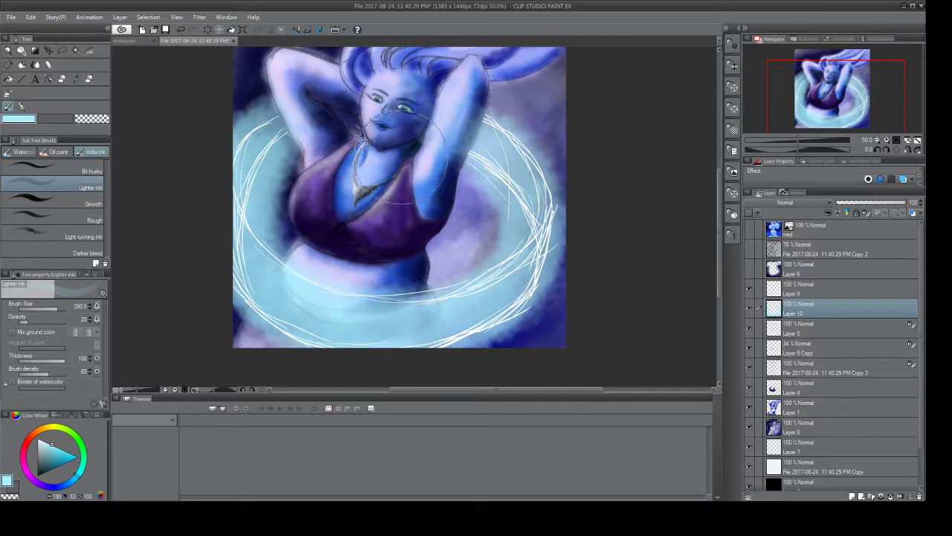
Try dark teal Lighter ink shading on the cyan band beside the raised arm, and undo it.
{"action": "left_click_drag", "start_coordinate": [57, 448], "coordinate": [47, 469]}
{"action": "left_click_drag", "start_coordinate": [48, 307], "coordinate": [49, 307]}
{"action": "left_click_drag", "start_coordinate": [486, 146], "coordinate": [535, 206]}
{"action": "mouse_move", "coordinate": [542, 203]}
{"action": "left_mouse_down"}
{"action": "mouse_move", "coordinate": [487, 161]}
{"action": "mouse_move", "coordinate": [476, 132]}
{"action": "left_mouse_up"}
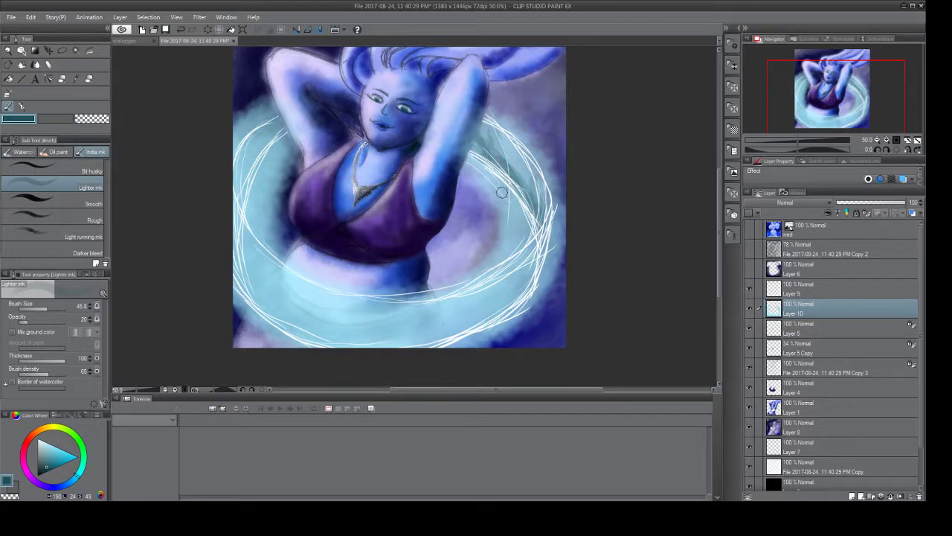
{"action": "mouse_move", "coordinate": [498, 192]}
{"action": "left_mouse_down"}
{"action": "mouse_move", "coordinate": [506, 201]}
{"action": "mouse_move", "coordinate": [499, 171]}
{"action": "mouse_move", "coordinate": [513, 186]}
{"action": "mouse_move", "coordinate": [494, 197]}
{"action": "left_mouse_up"}
{"action": "key", "text": "ctrl+z"}
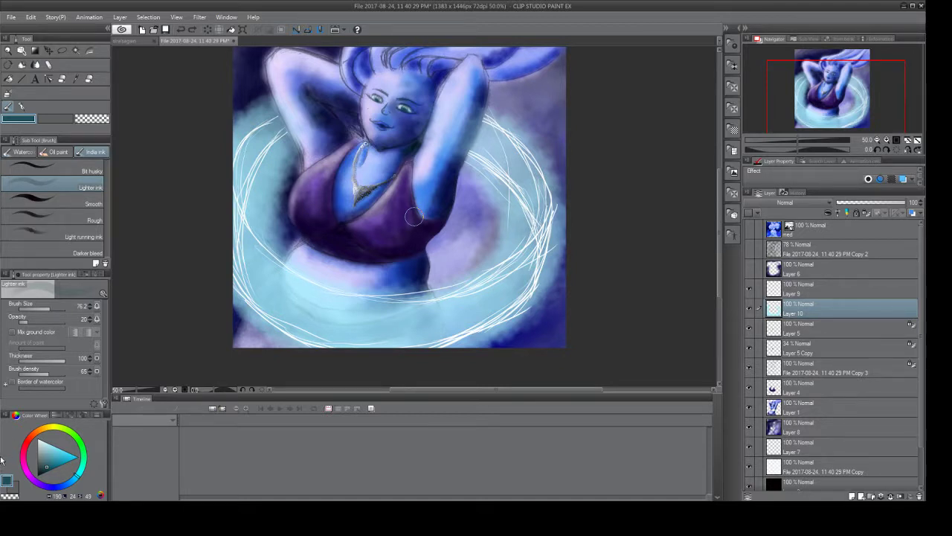
Brighten and even out the band on Layer 10 with light-cyan Lighter ink strokes at brush size 93.5.
{"action": "left_click_drag", "start_coordinate": [56, 461], "coordinate": [53, 431]}
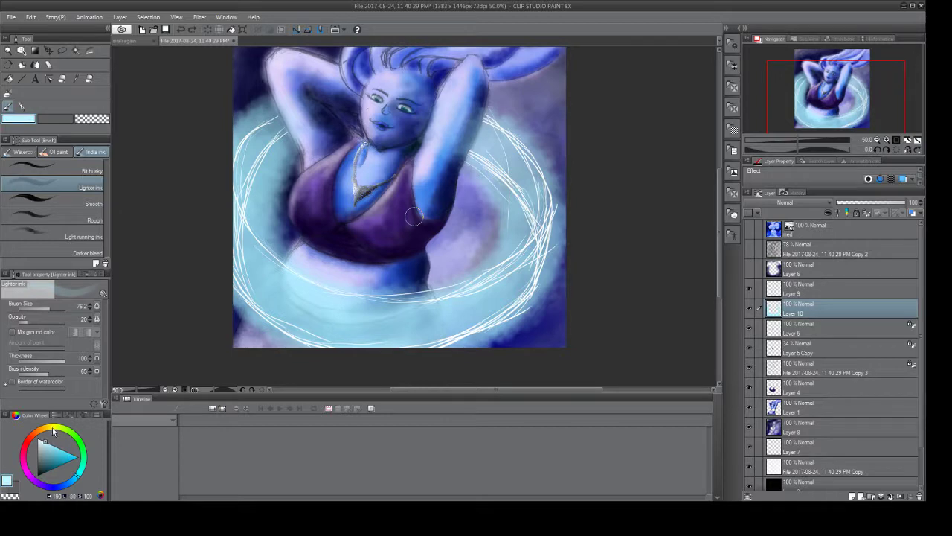
{"action": "left_click_drag", "start_coordinate": [44, 307], "coordinate": [50, 308]}
{"action": "mouse_move", "coordinate": [293, 281]}
{"action": "left_mouse_down"}
{"action": "mouse_move", "coordinate": [311, 297]}
{"action": "mouse_move", "coordinate": [400, 305]}
{"action": "mouse_move", "coordinate": [518, 280]}
{"action": "mouse_move", "coordinate": [491, 306]}
{"action": "left_mouse_up"}
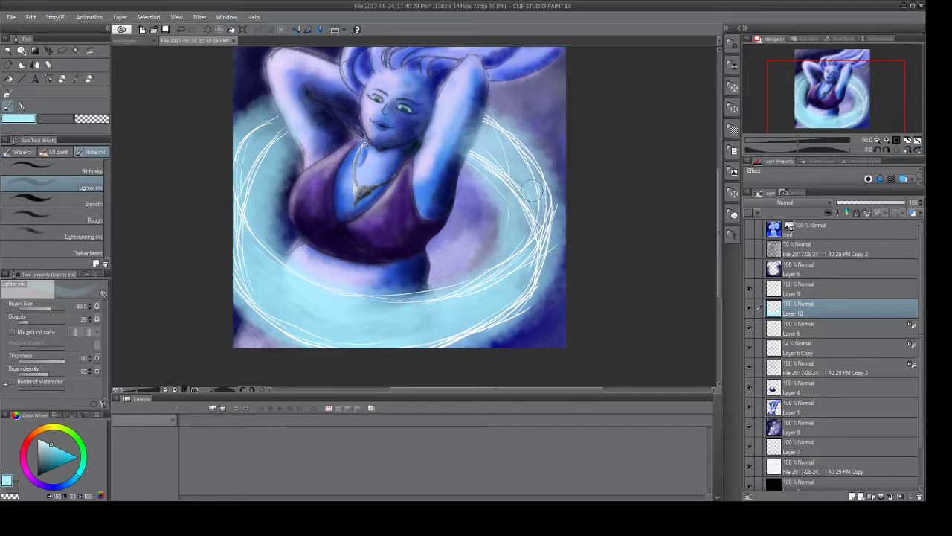
{"action": "left_click_drag", "start_coordinate": [464, 139], "coordinate": [482, 137]}
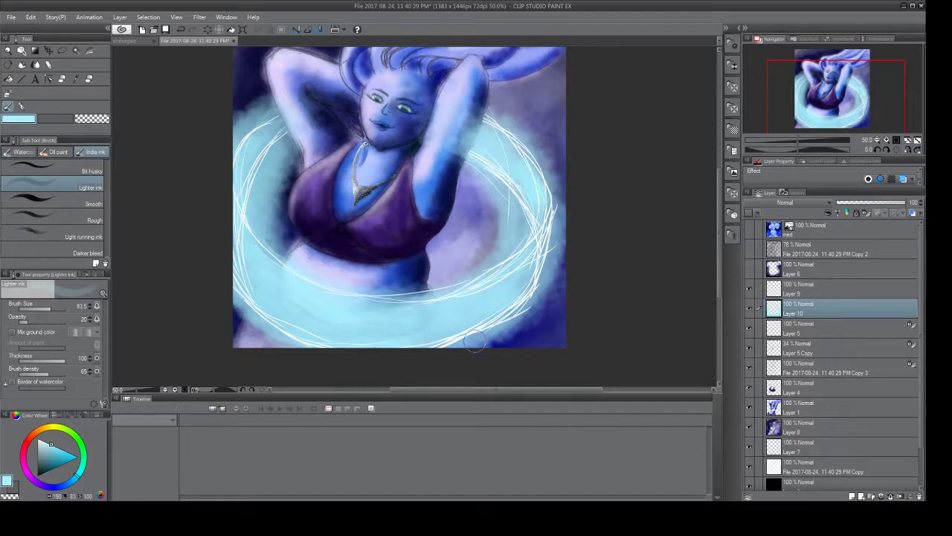
Duplicate Layer 10, hide the copy and make the original Layer 10 active.
{"action": "key", "text": "ctrl+c"}
{"action": "key", "text": "ctrl+v"}
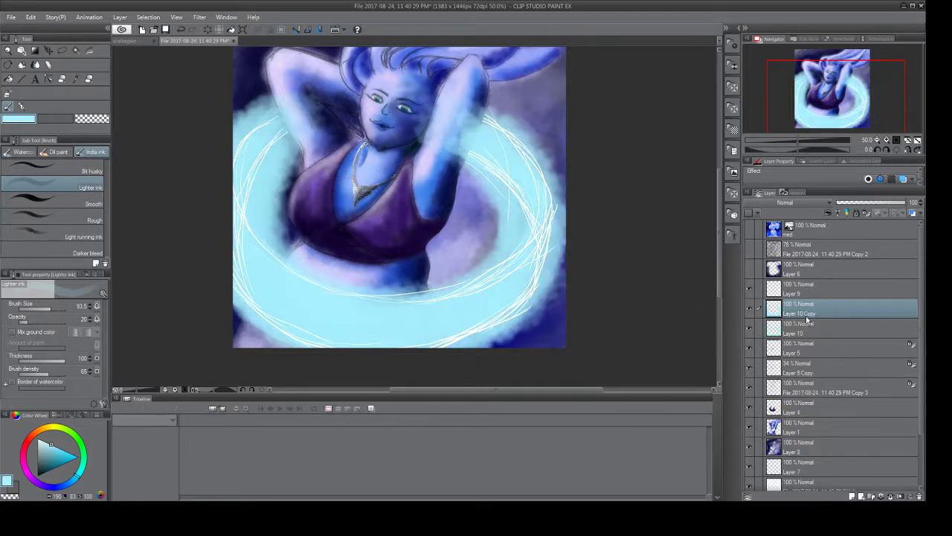
{"action": "left_click", "coordinate": [750, 309]}
{"action": "left_click", "coordinate": [759, 333]}
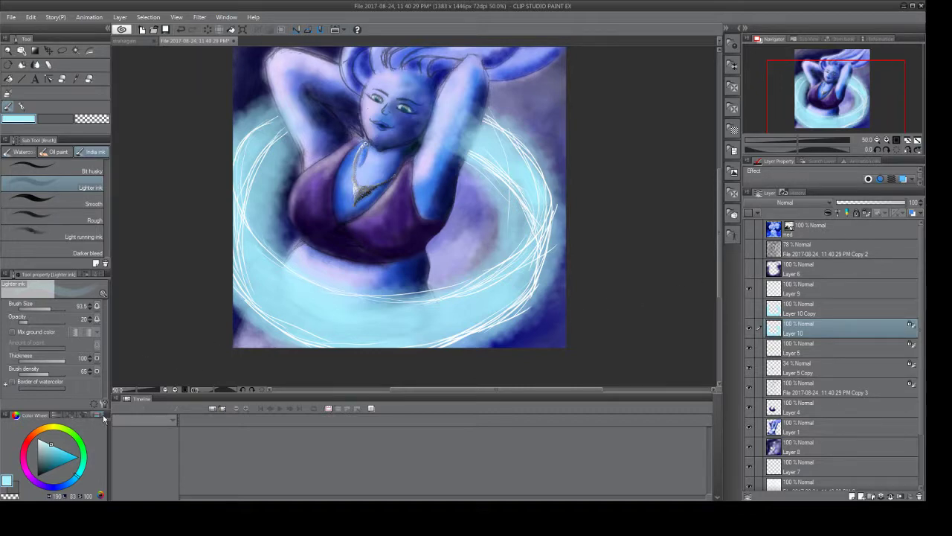
Try scattering near-black dots around the cyan band with the Tone scraping airbrush at size 272.0, and undo them.
{"action": "left_click", "coordinate": [11, 95]}
{"action": "left_click", "coordinate": [92, 223]}
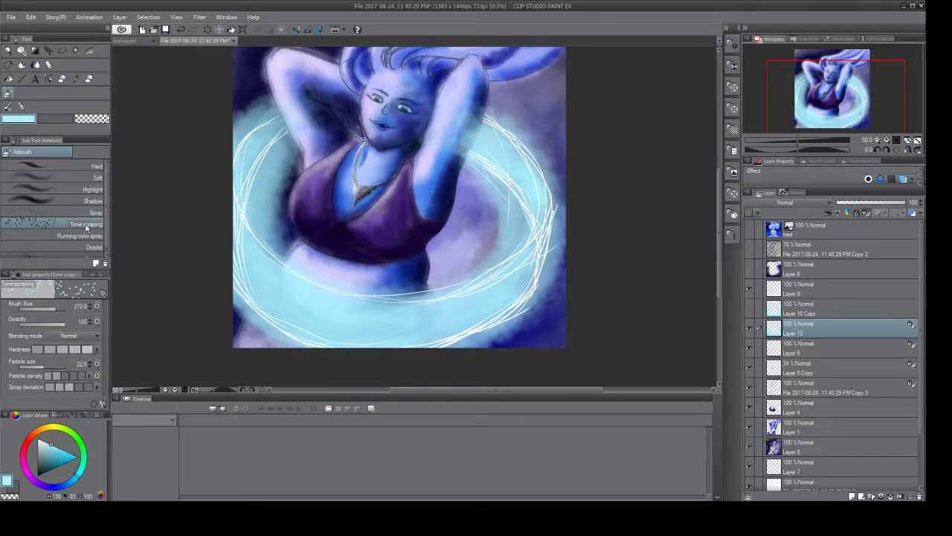
{"action": "left_click", "coordinate": [55, 468]}
{"action": "left_click_drag", "start_coordinate": [44, 472], "coordinate": [40, 473]}
{"action": "mouse_move", "coordinate": [279, 128]}
{"action": "left_mouse_down"}
{"action": "mouse_move", "coordinate": [232, 214]}
{"action": "mouse_move", "coordinate": [274, 305]}
{"action": "mouse_move", "coordinate": [320, 314]}
{"action": "mouse_move", "coordinate": [256, 281]}
{"action": "mouse_move", "coordinate": [380, 319]}
{"action": "mouse_move", "coordinate": [501, 263]}
{"action": "mouse_move", "coordinate": [521, 181]}
{"action": "mouse_move", "coordinate": [453, 141]}
{"action": "mouse_move", "coordinate": [476, 149]}
{"action": "left_mouse_up"}
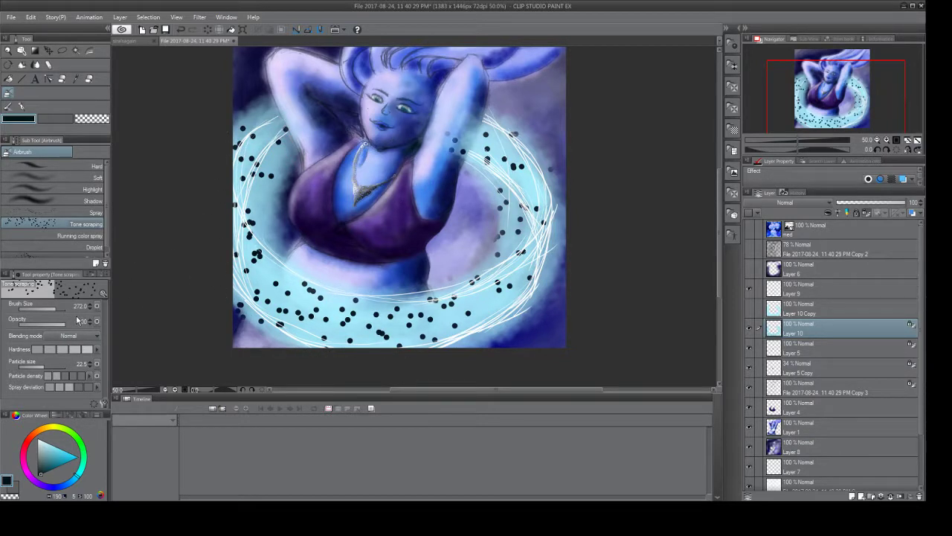
{"action": "key", "text": "ctrl+z"}
{"action": "key", "text": "ctrl+z"}
{"action": "key", "text": "ctrl+z"}
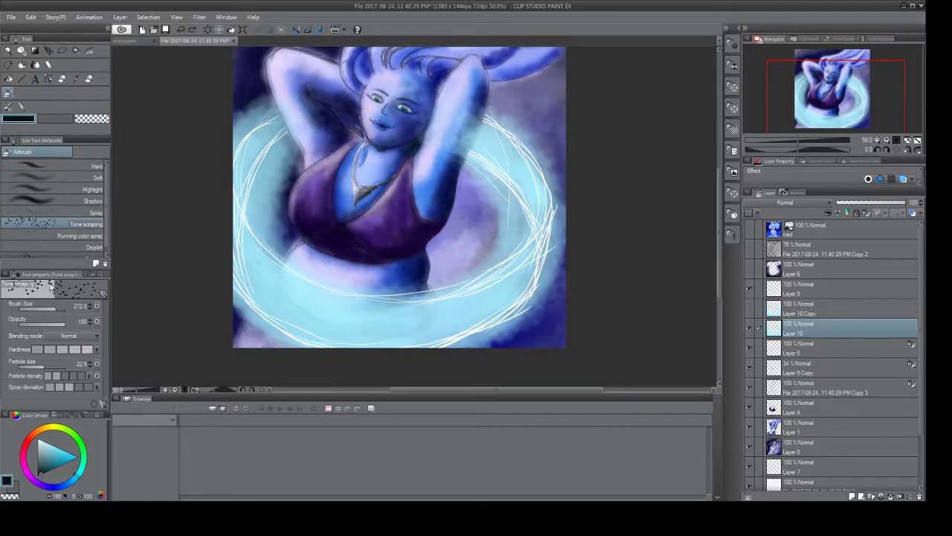
Try a fine near-black speckle over the cyan band with the Spray airbrush at size 234.4, and undo it.
{"action": "left_click", "coordinate": [45, 213]}
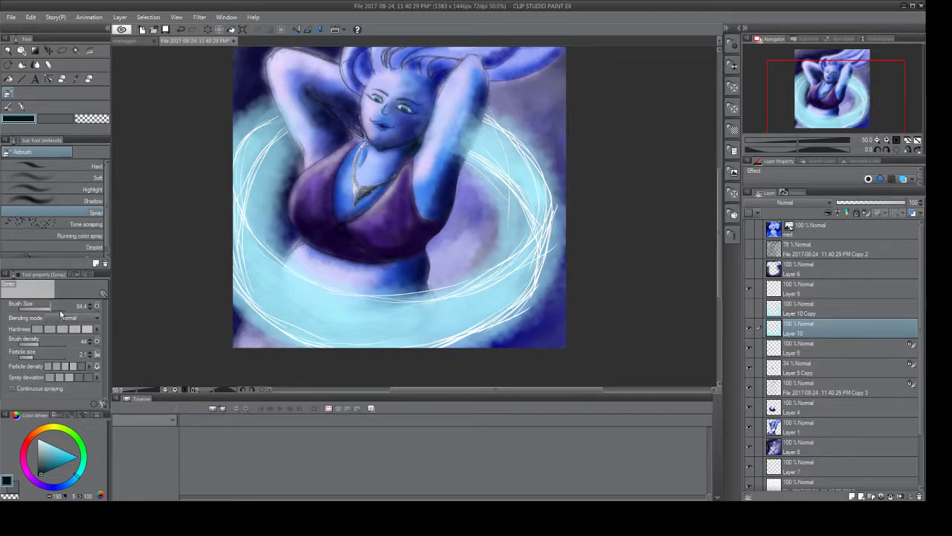
{"action": "left_click_drag", "start_coordinate": [53, 309], "coordinate": [56, 309]}
{"action": "mouse_move", "coordinate": [530, 209]}
{"action": "left_mouse_down"}
{"action": "mouse_move", "coordinate": [488, 135]}
{"action": "mouse_move", "coordinate": [511, 149]}
{"action": "mouse_move", "coordinate": [514, 274]}
{"action": "mouse_move", "coordinate": [538, 209]}
{"action": "mouse_move", "coordinate": [430, 300]}
{"action": "mouse_move", "coordinate": [451, 276]}
{"action": "mouse_move", "coordinate": [496, 267]}
{"action": "mouse_move", "coordinate": [315, 329]}
{"action": "mouse_move", "coordinate": [235, 264]}
{"action": "mouse_move", "coordinate": [366, 315]}
{"action": "mouse_move", "coordinate": [259, 281]}
{"action": "mouse_move", "coordinate": [468, 305]}
{"action": "mouse_move", "coordinate": [505, 202]}
{"action": "mouse_move", "coordinate": [524, 227]}
{"action": "mouse_move", "coordinate": [464, 148]}
{"action": "mouse_move", "coordinate": [516, 217]}
{"action": "mouse_move", "coordinate": [458, 161]}
{"action": "mouse_move", "coordinate": [509, 292]}
{"action": "mouse_move", "coordinate": [518, 223]}
{"action": "mouse_move", "coordinate": [534, 221]}
{"action": "mouse_move", "coordinate": [441, 161]}
{"action": "mouse_move", "coordinate": [470, 148]}
{"action": "mouse_move", "coordinate": [536, 179]}
{"action": "mouse_move", "coordinate": [550, 224]}
{"action": "mouse_move", "coordinate": [522, 168]}
{"action": "mouse_move", "coordinate": [534, 227]}
{"action": "mouse_move", "coordinate": [521, 169]}
{"action": "left_mouse_up"}
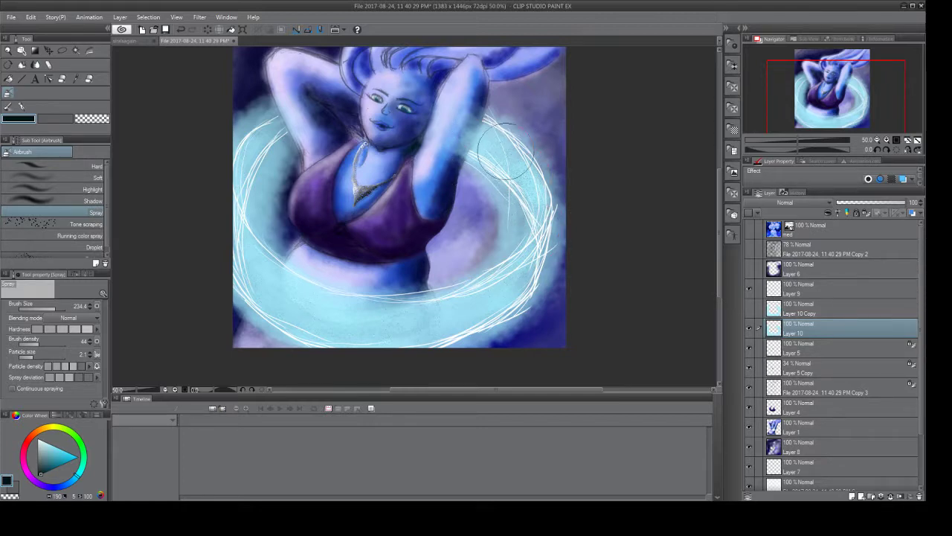
{"action": "mouse_move", "coordinate": [301, 165]}
{"action": "left_mouse_down"}
{"action": "mouse_move", "coordinate": [250, 173]}
{"action": "mouse_move", "coordinate": [297, 113]}
{"action": "mouse_move", "coordinate": [249, 153]}
{"action": "mouse_move", "coordinate": [278, 128]}
{"action": "mouse_move", "coordinate": [256, 247]}
{"action": "mouse_move", "coordinate": [261, 164]}
{"action": "mouse_move", "coordinate": [281, 276]}
{"action": "mouse_move", "coordinate": [257, 228]}
{"action": "mouse_move", "coordinate": [297, 320]}
{"action": "mouse_move", "coordinate": [404, 331]}
{"action": "mouse_move", "coordinate": [461, 305]}
{"action": "mouse_move", "coordinate": [339, 294]}
{"action": "mouse_move", "coordinate": [303, 278]}
{"action": "mouse_move", "coordinate": [283, 284]}
{"action": "mouse_move", "coordinate": [255, 127]}
{"action": "mouse_move", "coordinate": [242, 179]}
{"action": "mouse_move", "coordinate": [319, 108]}
{"action": "mouse_move", "coordinate": [459, 125]}
{"action": "mouse_move", "coordinate": [516, 167]}
{"action": "mouse_move", "coordinate": [471, 131]}
{"action": "mouse_move", "coordinate": [530, 205]}
{"action": "mouse_move", "coordinate": [487, 303]}
{"action": "mouse_move", "coordinate": [247, 303]}
{"action": "mouse_move", "coordinate": [333, 286]}
{"action": "mouse_move", "coordinate": [370, 325]}
{"action": "left_mouse_up"}
{"action": "key", "text": "ctrl+z"}
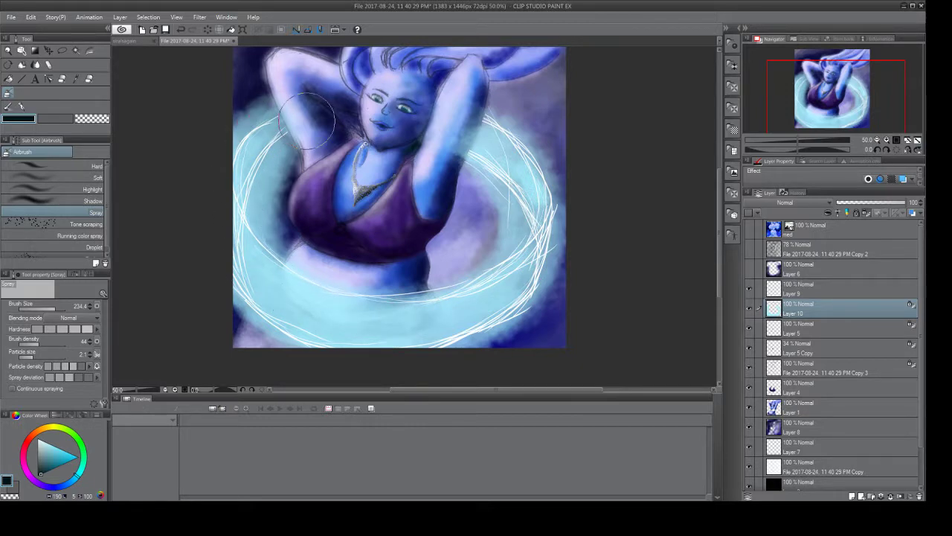
Try a white speckle over the cyan band with the Spray airbrush at size 234.4, and undo it.
{"action": "left_click", "coordinate": [38, 438]}
{"action": "mouse_move", "coordinate": [238, 139]}
{"action": "left_mouse_down"}
{"action": "mouse_move", "coordinate": [290, 117]}
{"action": "mouse_move", "coordinate": [254, 144]}
{"action": "mouse_move", "coordinate": [242, 173]}
{"action": "mouse_move", "coordinate": [247, 218]}
{"action": "mouse_move", "coordinate": [303, 313]}
{"action": "mouse_move", "coordinate": [403, 317]}
{"action": "mouse_move", "coordinate": [493, 288]}
{"action": "mouse_move", "coordinate": [527, 239]}
{"action": "mouse_move", "coordinate": [516, 168]}
{"action": "mouse_move", "coordinate": [474, 129]}
{"action": "mouse_move", "coordinate": [519, 182]}
{"action": "mouse_move", "coordinate": [531, 223]}
{"action": "mouse_move", "coordinate": [498, 295]}
{"action": "mouse_move", "coordinate": [427, 313]}
{"action": "mouse_move", "coordinate": [359, 313]}
{"action": "mouse_move", "coordinate": [278, 295]}
{"action": "mouse_move", "coordinate": [251, 276]}
{"action": "mouse_move", "coordinate": [234, 220]}
{"action": "mouse_move", "coordinate": [241, 156]}
{"action": "mouse_move", "coordinate": [288, 110]}
{"action": "mouse_move", "coordinate": [334, 109]}
{"action": "mouse_move", "coordinate": [498, 146]}
{"action": "mouse_move", "coordinate": [459, 176]}
{"action": "mouse_move", "coordinate": [404, 191]}
{"action": "left_mouse_up"}
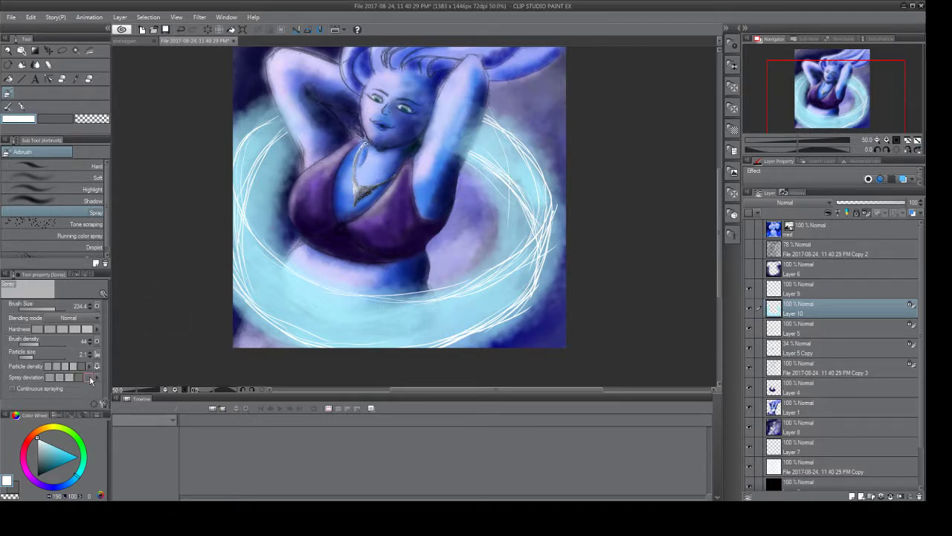
{"action": "key", "text": "ctrl+z"}
{"action": "key", "text": "ctrl+z"}
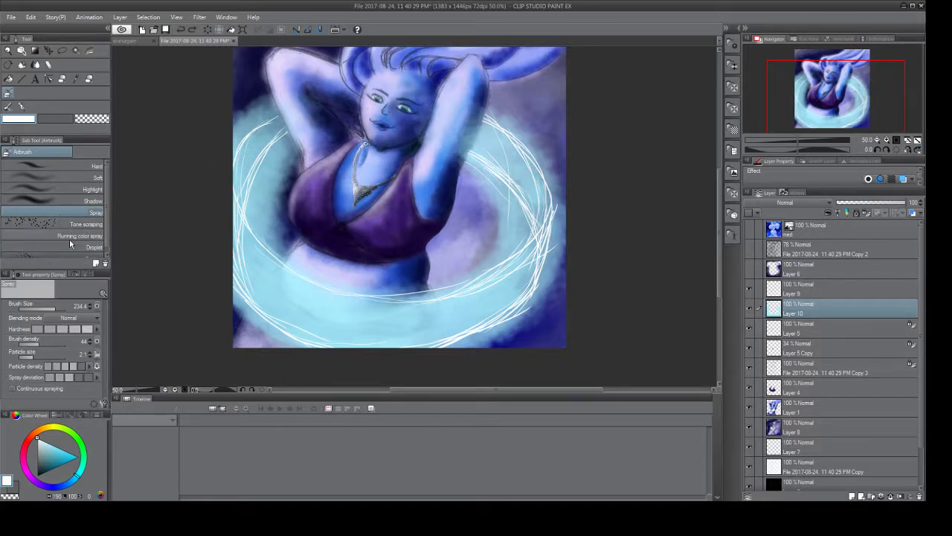
Speckle the cyan band on Layer 10 all around with dark teal dots using the Texture airbrush at size 155.8.
{"action": "left_click", "coordinate": [95, 246]}
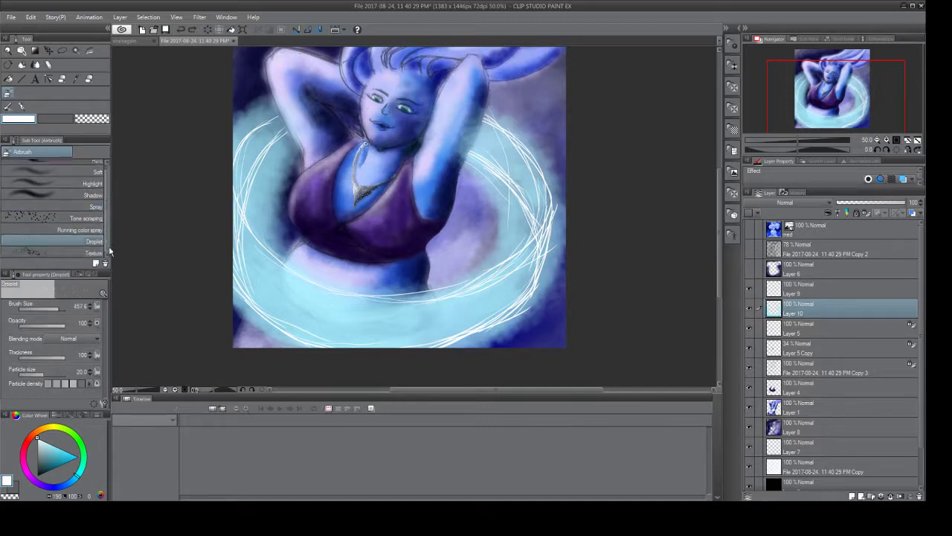
{"action": "left_click", "coordinate": [52, 253]}
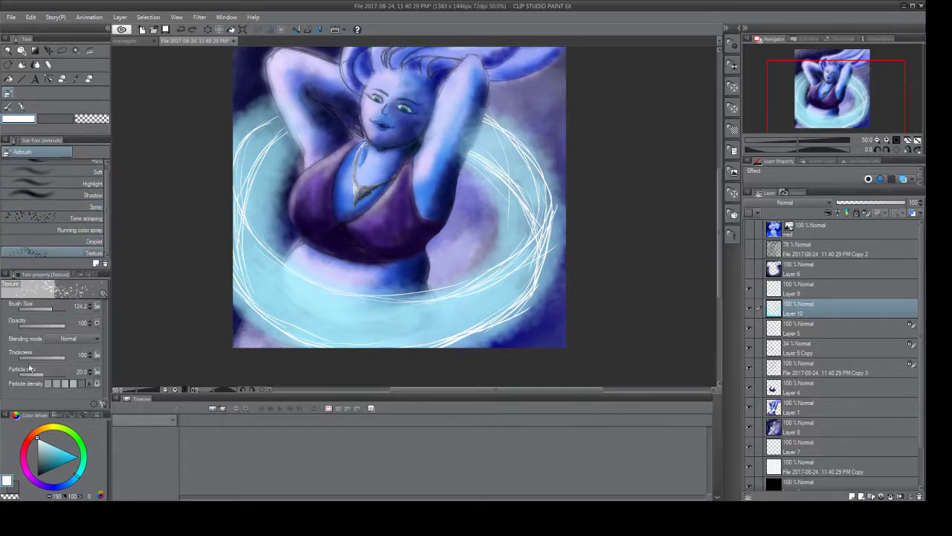
{"action": "left_click_drag", "start_coordinate": [42, 460], "coordinate": [54, 478]}
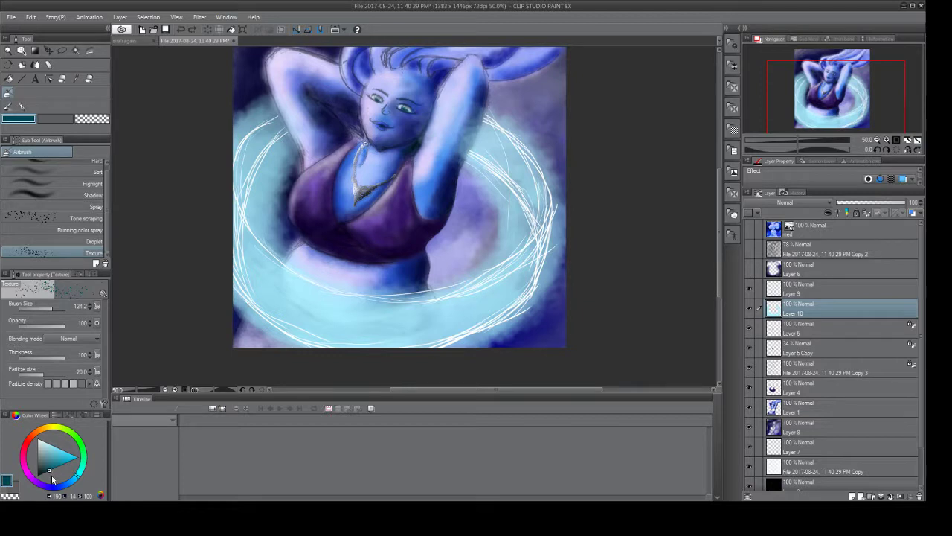
{"action": "left_click_drag", "start_coordinate": [50, 305], "coordinate": [53, 313]}
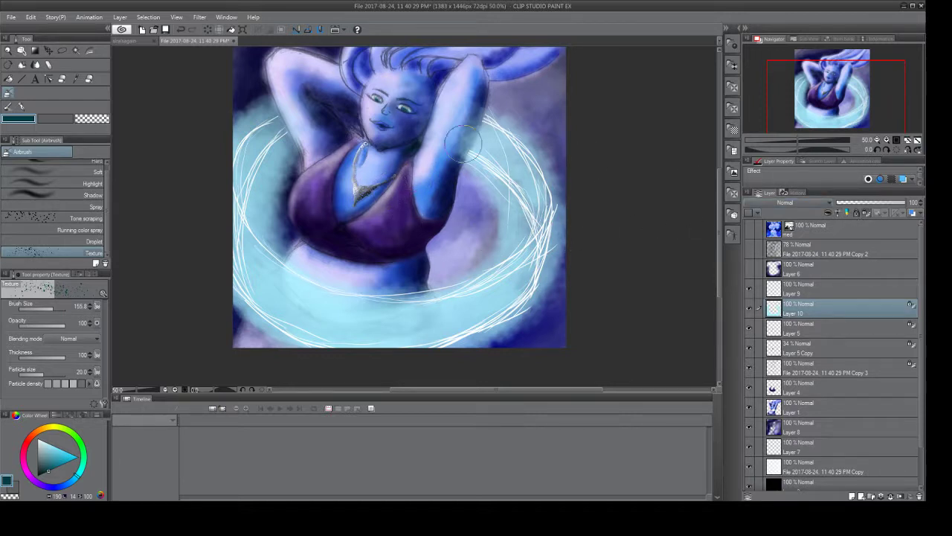
{"action": "mouse_move", "coordinate": [291, 119]}
{"action": "left_mouse_down"}
{"action": "mouse_move", "coordinate": [236, 208]}
{"action": "mouse_move", "coordinate": [252, 268]}
{"action": "mouse_move", "coordinate": [333, 335]}
{"action": "mouse_move", "coordinate": [419, 338]}
{"action": "mouse_move", "coordinate": [506, 305]}
{"action": "mouse_move", "coordinate": [559, 255]}
{"action": "mouse_move", "coordinate": [544, 180]}
{"action": "mouse_move", "coordinate": [483, 139]}
{"action": "mouse_move", "coordinate": [433, 143]}
{"action": "mouse_move", "coordinate": [451, 134]}
{"action": "mouse_move", "coordinate": [517, 157]}
{"action": "mouse_move", "coordinate": [532, 236]}
{"action": "mouse_move", "coordinate": [456, 303]}
{"action": "mouse_move", "coordinate": [373, 321]}
{"action": "mouse_move", "coordinate": [276, 296]}
{"action": "mouse_move", "coordinate": [227, 218]}
{"action": "mouse_move", "coordinate": [252, 186]}
{"action": "mouse_move", "coordinate": [255, 232]}
{"action": "mouse_move", "coordinate": [299, 285]}
{"action": "mouse_move", "coordinate": [392, 307]}
{"action": "mouse_move", "coordinate": [398, 296]}
{"action": "mouse_move", "coordinate": [314, 288]}
{"action": "mouse_move", "coordinate": [379, 299]}
{"action": "mouse_move", "coordinate": [519, 253]}
{"action": "mouse_move", "coordinate": [534, 216]}
{"action": "mouse_move", "coordinate": [520, 128]}
{"action": "mouse_move", "coordinate": [519, 192]}
{"action": "mouse_move", "coordinate": [504, 160]}
{"action": "mouse_move", "coordinate": [474, 145]}
{"action": "mouse_move", "coordinate": [475, 163]}
{"action": "mouse_move", "coordinate": [484, 134]}
{"action": "left_mouse_up"}
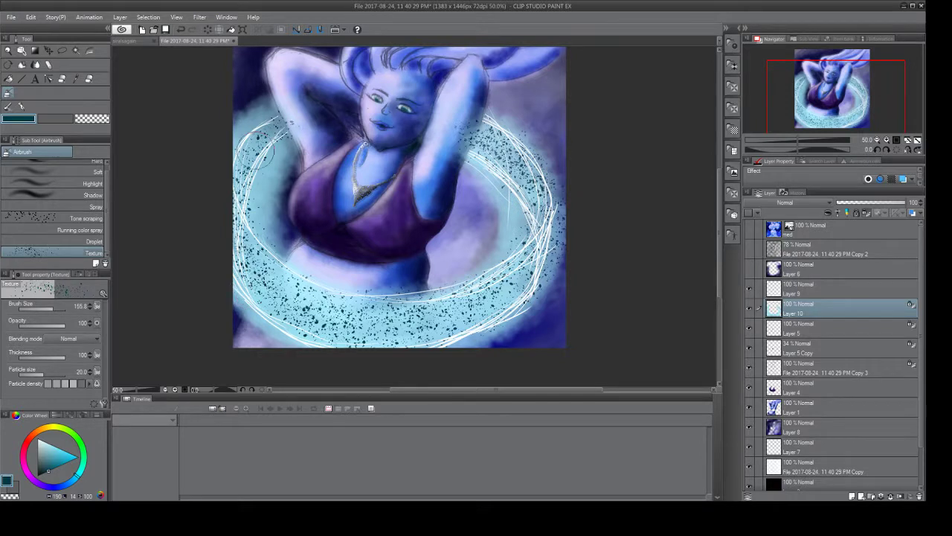
{"action": "left_click_drag", "start_coordinate": [253, 177], "coordinate": [235, 244]}
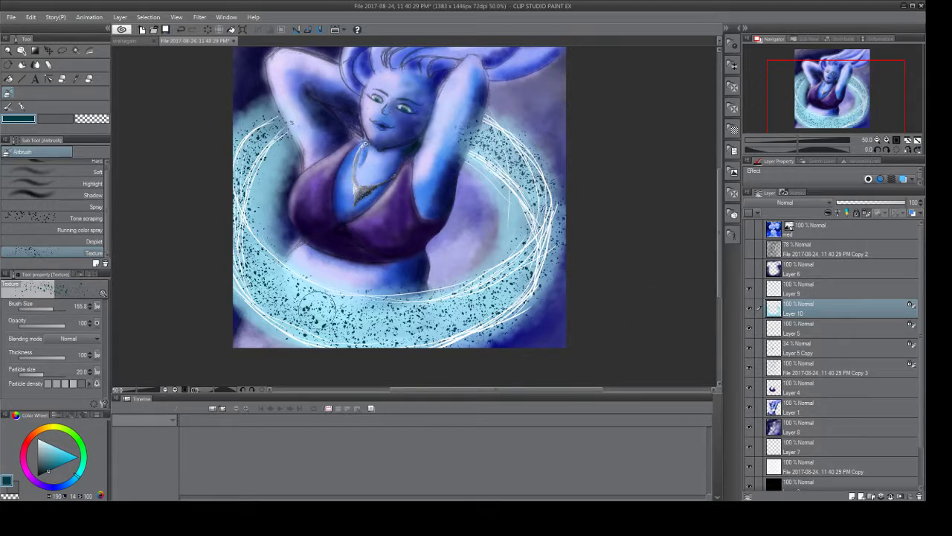
Duplicate the speckled Layer 10 and hide the original.
{"action": "key", "text": "ctrl+j"}
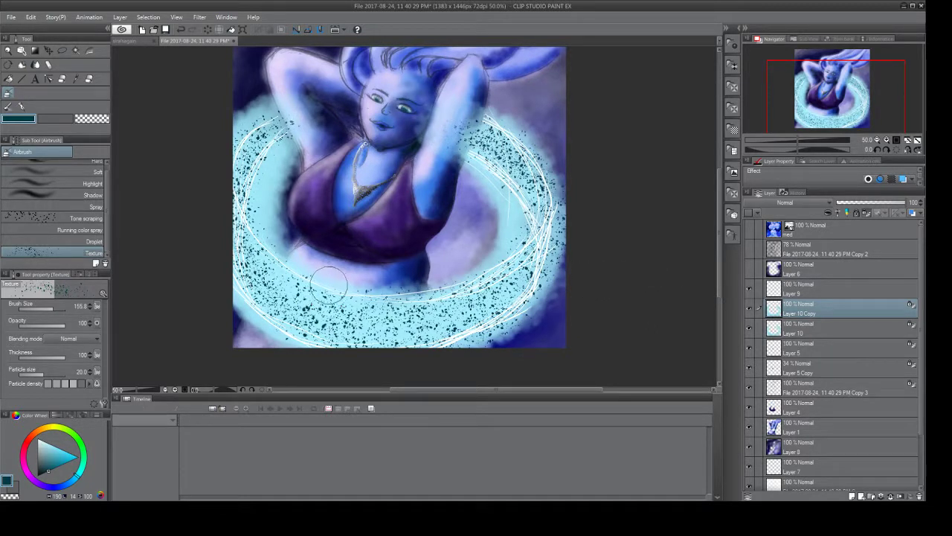
{"action": "left_click", "coordinate": [749, 329]}
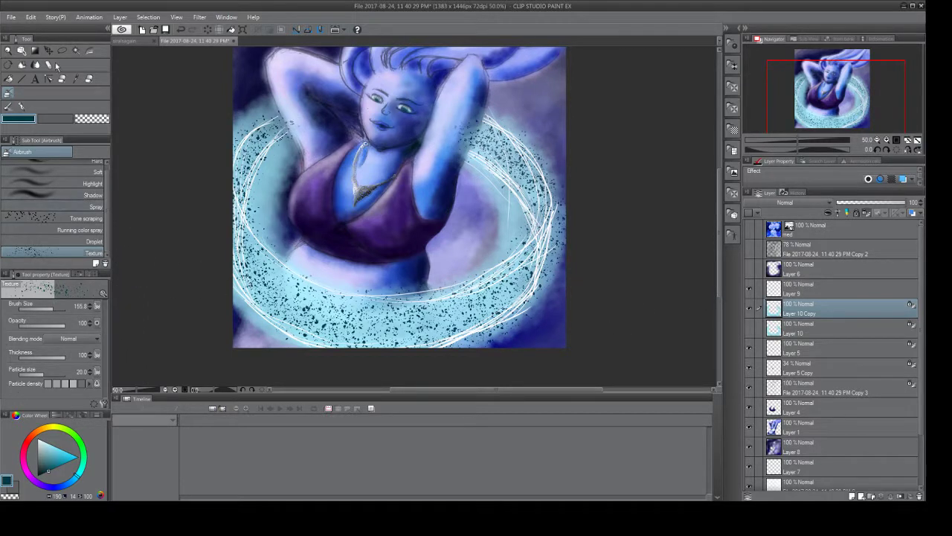
Shade the band's far side and inner rim on Layer 10 Copy with medium-teal Lighter ink at size 93.5 and opacity 20.
{"action": "left_click", "coordinate": [76, 77]}
{"action": "left_click", "coordinate": [246, 120]}
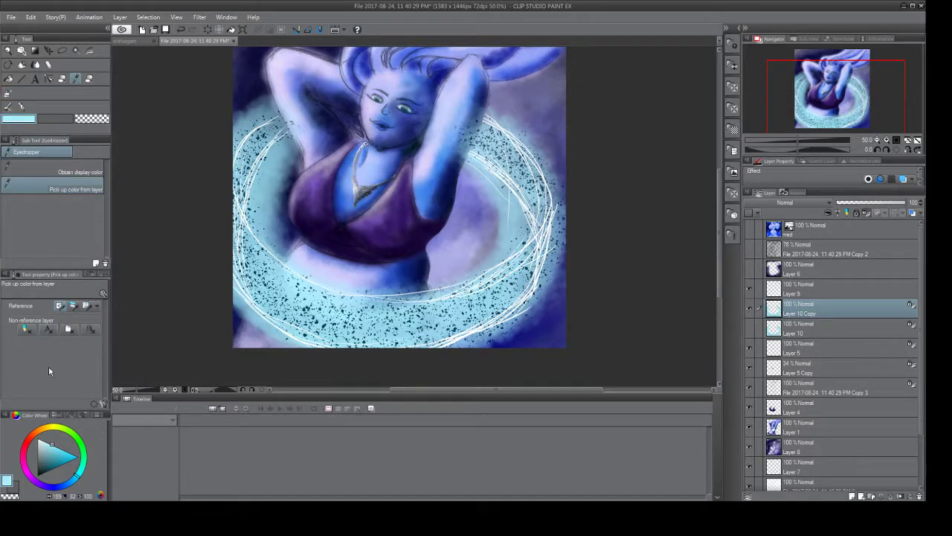
{"action": "left_click", "coordinate": [55, 450]}
{"action": "left_click_drag", "start_coordinate": [56, 459], "coordinate": [54, 463]}
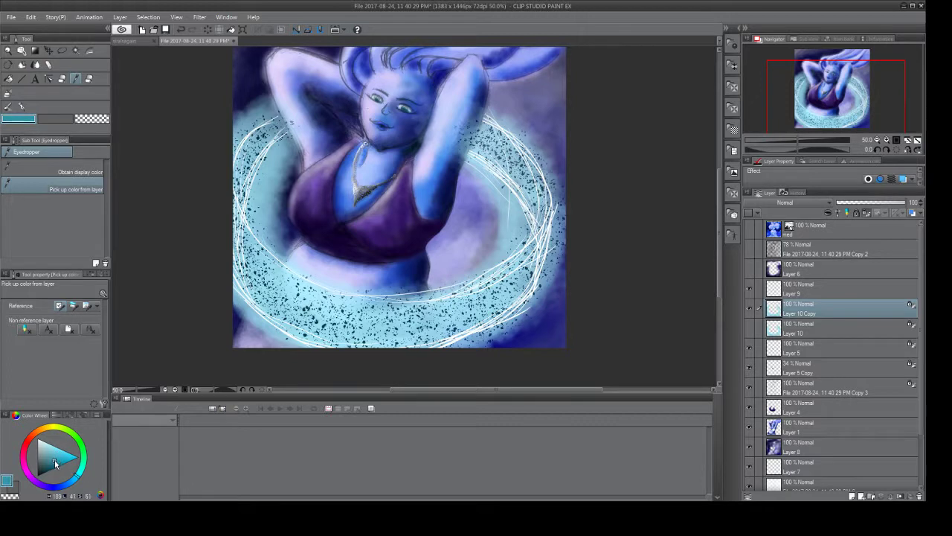
{"action": "left_click", "coordinate": [7, 107]}
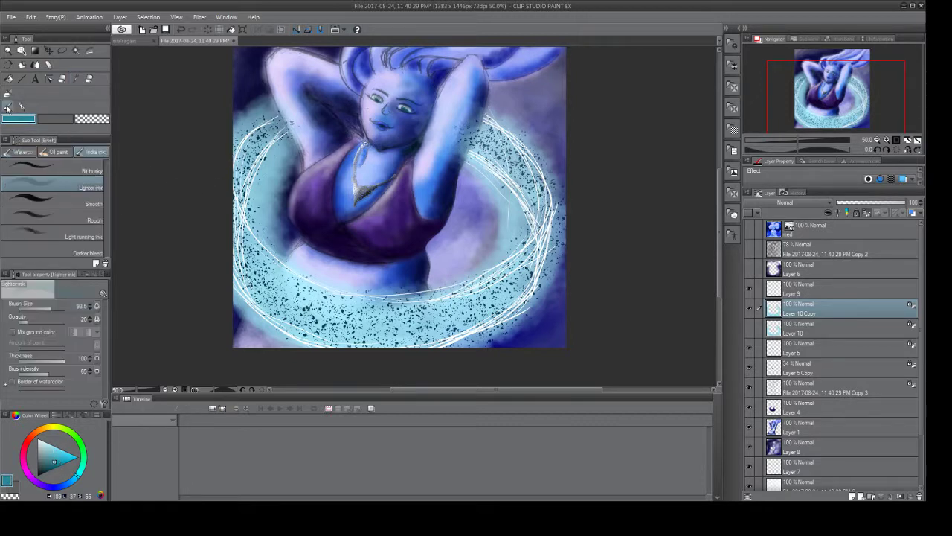
{"action": "left_click", "coordinate": [787, 336]}
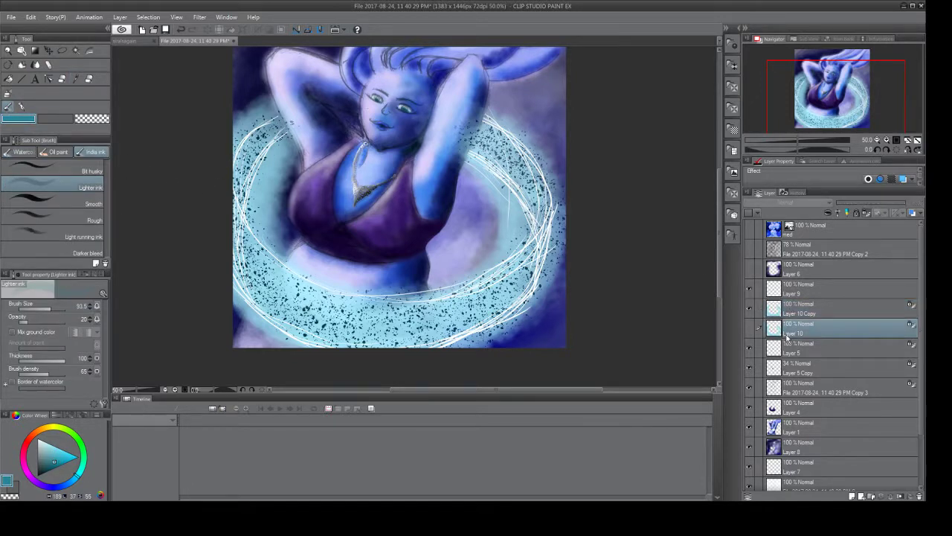
{"action": "left_click", "coordinate": [778, 308]}
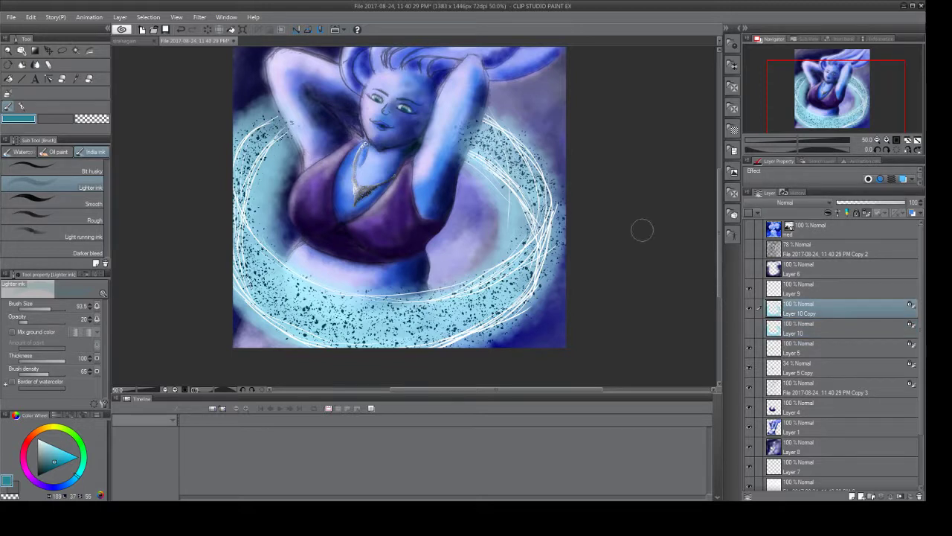
{"action": "mouse_move", "coordinate": [232, 179]}
{"action": "left_mouse_down"}
{"action": "mouse_move", "coordinate": [264, 142]}
{"action": "mouse_move", "coordinate": [245, 149]}
{"action": "mouse_move", "coordinate": [232, 184]}
{"action": "mouse_move", "coordinate": [241, 200]}
{"action": "mouse_move", "coordinate": [245, 150]}
{"action": "left_mouse_up"}
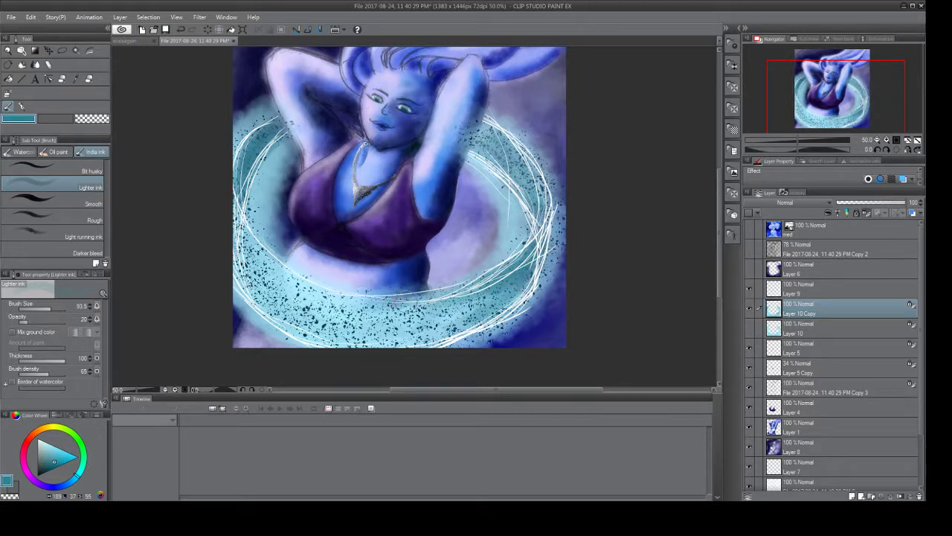
{"action": "mouse_move", "coordinate": [288, 267]}
{"action": "left_mouse_down"}
{"action": "mouse_move", "coordinate": [333, 290]}
{"action": "mouse_move", "coordinate": [290, 270]}
{"action": "mouse_move", "coordinate": [415, 290]}
{"action": "left_mouse_up"}
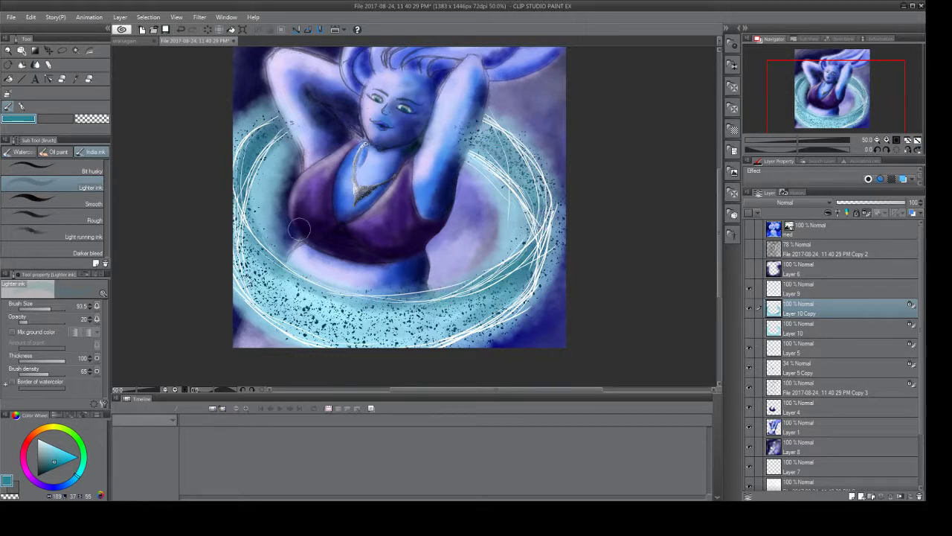
Deepen the band's inner edges and far side with dark teal Lighter ink, and tint the far side with bright cyan.
{"action": "left_click", "coordinate": [45, 470]}
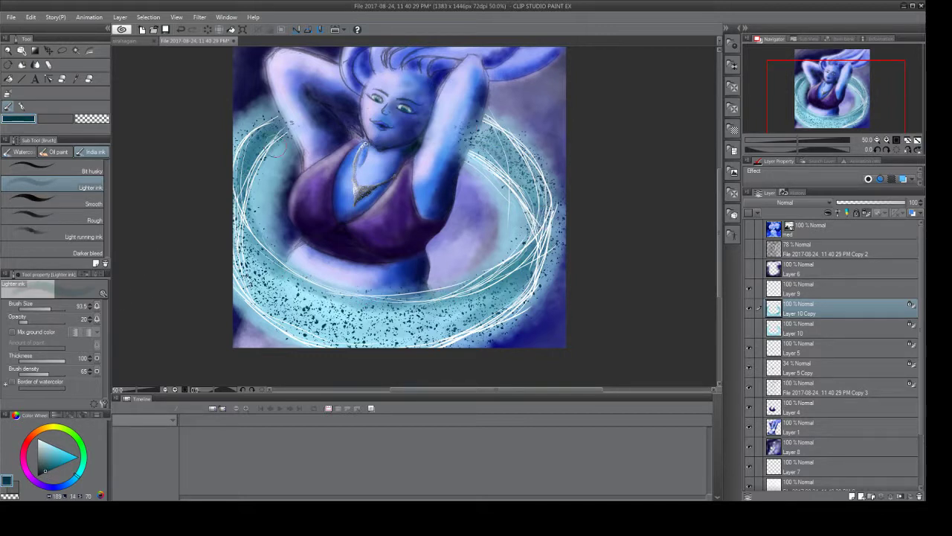
{"action": "mouse_move", "coordinate": [262, 133]}
{"action": "left_mouse_down"}
{"action": "mouse_move", "coordinate": [245, 191]}
{"action": "mouse_move", "coordinate": [249, 268]}
{"action": "mouse_move", "coordinate": [313, 275]}
{"action": "left_mouse_up"}
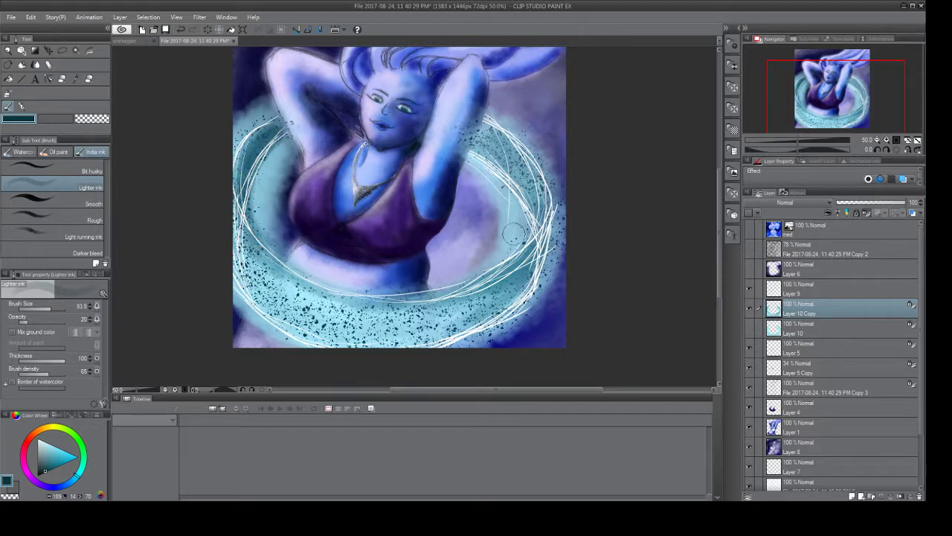
{"action": "left_click_drag", "start_coordinate": [534, 210], "coordinate": [506, 170]}
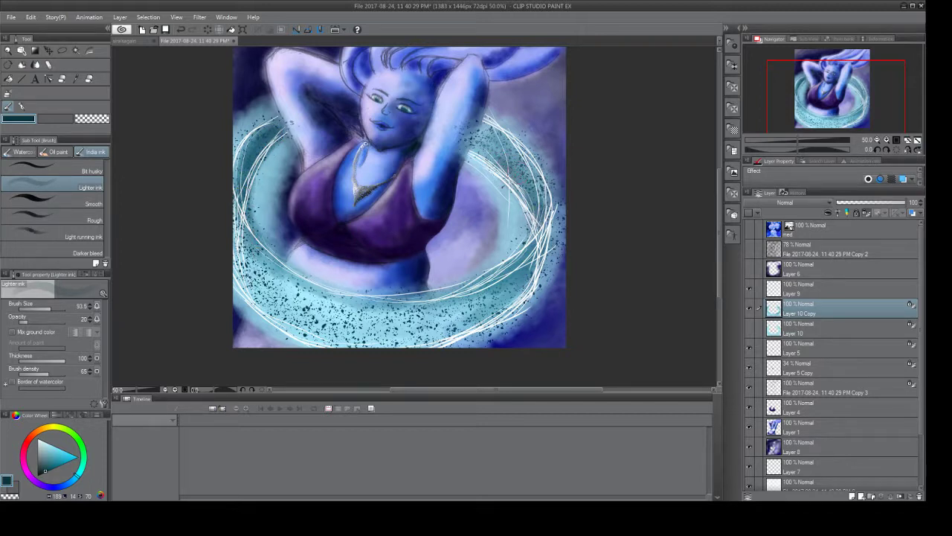
{"action": "mouse_move", "coordinate": [540, 201]}
{"action": "left_mouse_down"}
{"action": "mouse_move", "coordinate": [529, 231]}
{"action": "mouse_move", "coordinate": [527, 162]}
{"action": "mouse_move", "coordinate": [505, 137]}
{"action": "mouse_move", "coordinate": [536, 186]}
{"action": "left_mouse_up"}
{"action": "mouse_move", "coordinate": [484, 149]}
{"action": "left_mouse_down"}
{"action": "mouse_move", "coordinate": [490, 159]}
{"action": "mouse_move", "coordinate": [485, 139]}
{"action": "left_mouse_up"}
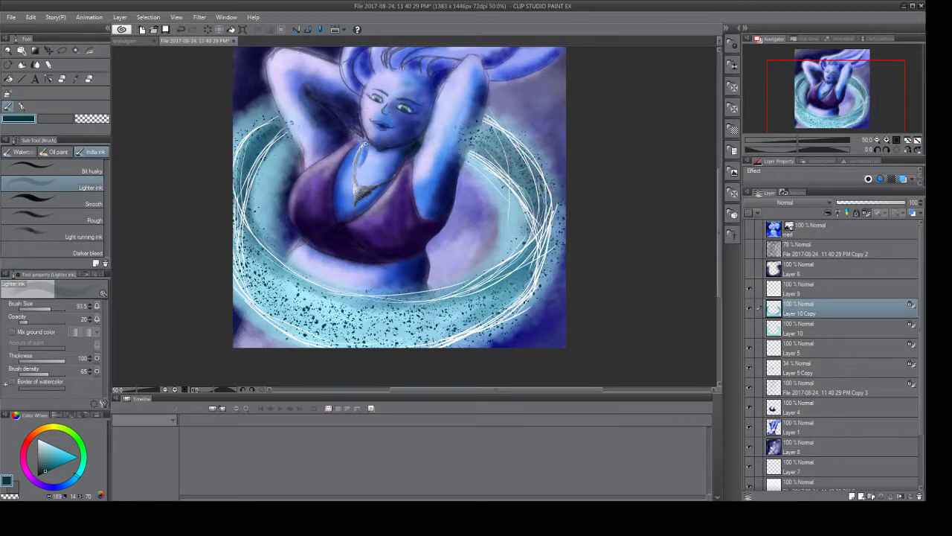
{"action": "mouse_move", "coordinate": [232, 186]}
{"action": "left_mouse_down"}
{"action": "mouse_move", "coordinate": [243, 135]}
{"action": "mouse_move", "coordinate": [235, 177]}
{"action": "mouse_move", "coordinate": [291, 113]}
{"action": "left_mouse_up"}
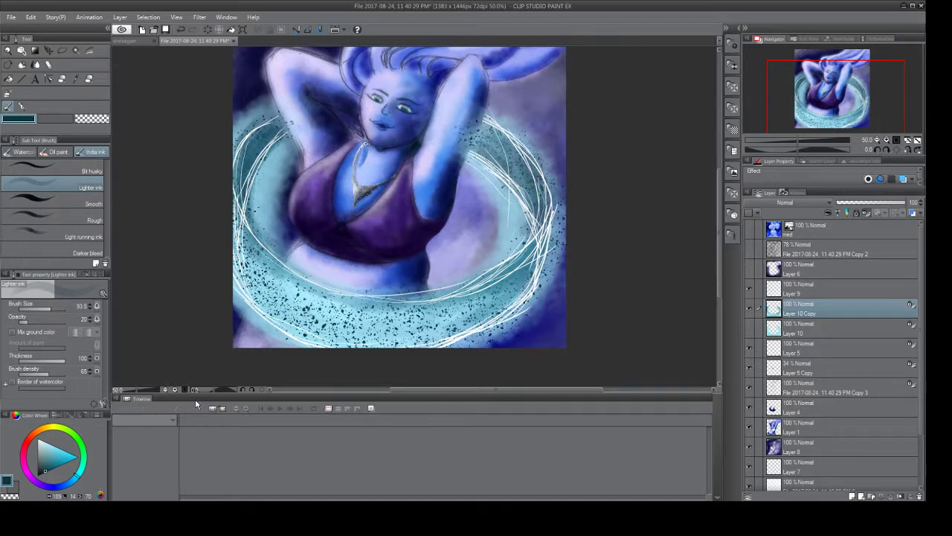
{"action": "left_click_drag", "start_coordinate": [69, 456], "coordinate": [70, 461]}
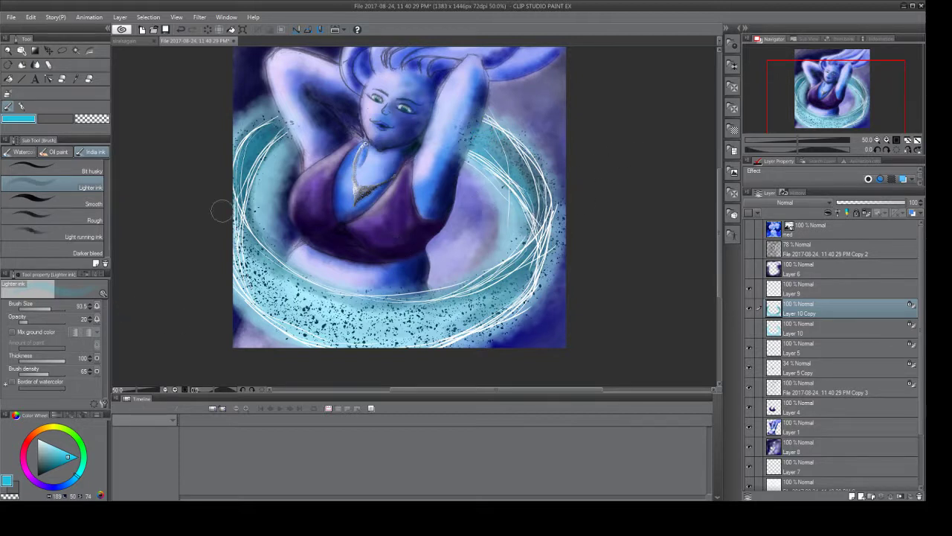
Erase the band's colour outside the white ring lines, inside the ring and over both arms with the Rough eraser at size 140.7.
{"action": "left_click", "coordinate": [90, 79]}
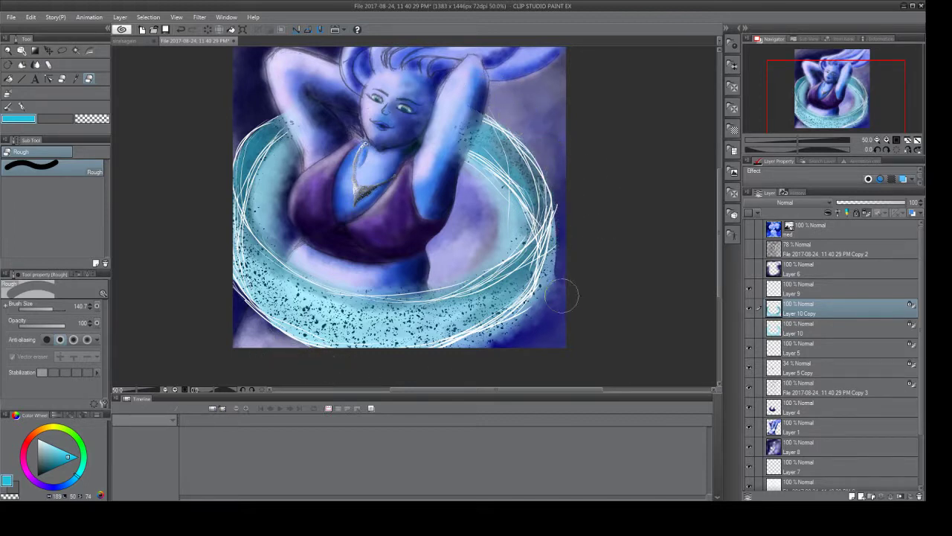
{"action": "mouse_move", "coordinate": [557, 213]}
{"action": "left_mouse_down"}
{"action": "mouse_move", "coordinate": [562, 251]}
{"action": "mouse_move", "coordinate": [534, 324]}
{"action": "left_mouse_up"}
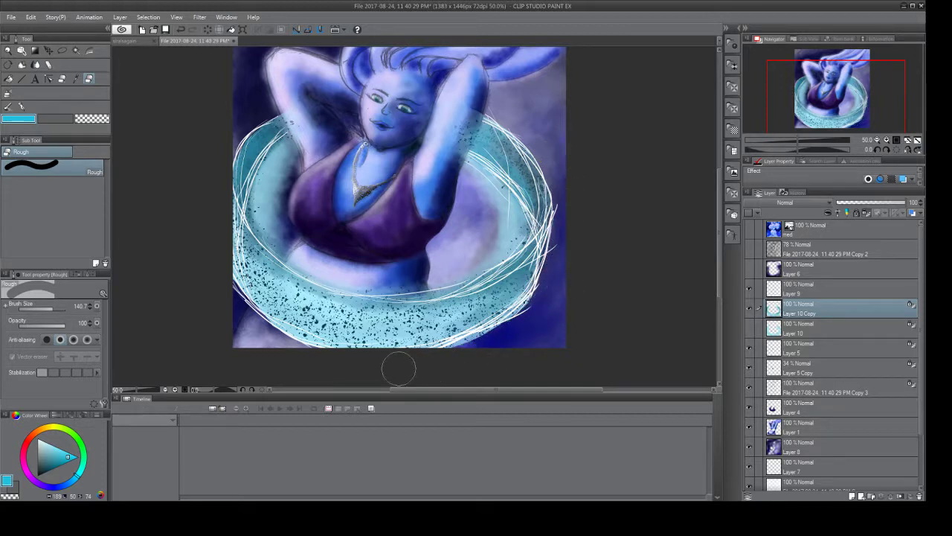
{"action": "mouse_move", "coordinate": [465, 174]}
{"action": "left_mouse_down"}
{"action": "mouse_move", "coordinate": [503, 212]}
{"action": "mouse_move", "coordinate": [486, 255]}
{"action": "mouse_move", "coordinate": [500, 240]}
{"action": "mouse_move", "coordinate": [508, 221]}
{"action": "mouse_move", "coordinate": [477, 256]}
{"action": "mouse_move", "coordinate": [416, 274]}
{"action": "mouse_move", "coordinate": [346, 256]}
{"action": "mouse_move", "coordinate": [308, 220]}
{"action": "mouse_move", "coordinate": [316, 160]}
{"action": "mouse_move", "coordinate": [335, 133]}
{"action": "mouse_move", "coordinate": [305, 151]}
{"action": "mouse_move", "coordinate": [287, 168]}
{"action": "mouse_move", "coordinate": [282, 192]}
{"action": "mouse_move", "coordinate": [303, 246]}
{"action": "mouse_move", "coordinate": [380, 276]}
{"action": "mouse_move", "coordinate": [423, 274]}
{"action": "mouse_move", "coordinate": [365, 276]}
{"action": "mouse_move", "coordinate": [288, 242]}
{"action": "mouse_move", "coordinate": [267, 216]}
{"action": "mouse_move", "coordinate": [262, 190]}
{"action": "mouse_move", "coordinate": [276, 158]}
{"action": "mouse_move", "coordinate": [323, 128]}
{"action": "mouse_move", "coordinate": [285, 85]}
{"action": "mouse_move", "coordinate": [302, 128]}
{"action": "left_mouse_up"}
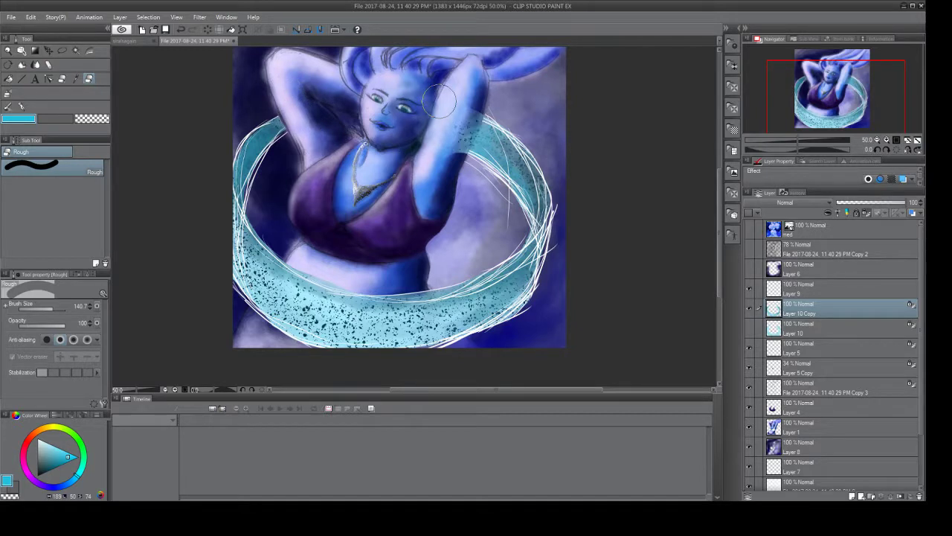
{"action": "mouse_move", "coordinate": [440, 102]}
{"action": "left_mouse_down"}
{"action": "mouse_move", "coordinate": [435, 176]}
{"action": "mouse_move", "coordinate": [476, 134]}
{"action": "left_mouse_up"}
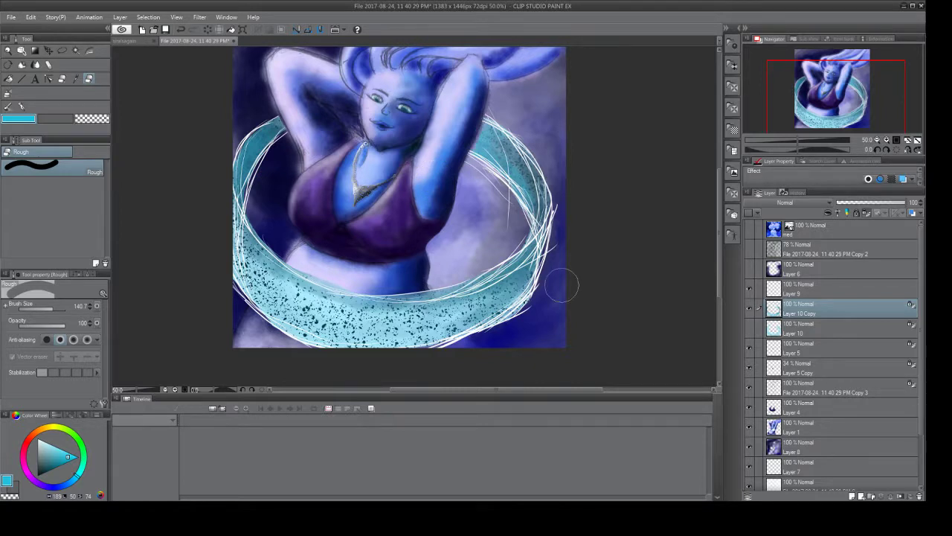
{"action": "key", "text": "ctrl+z"}
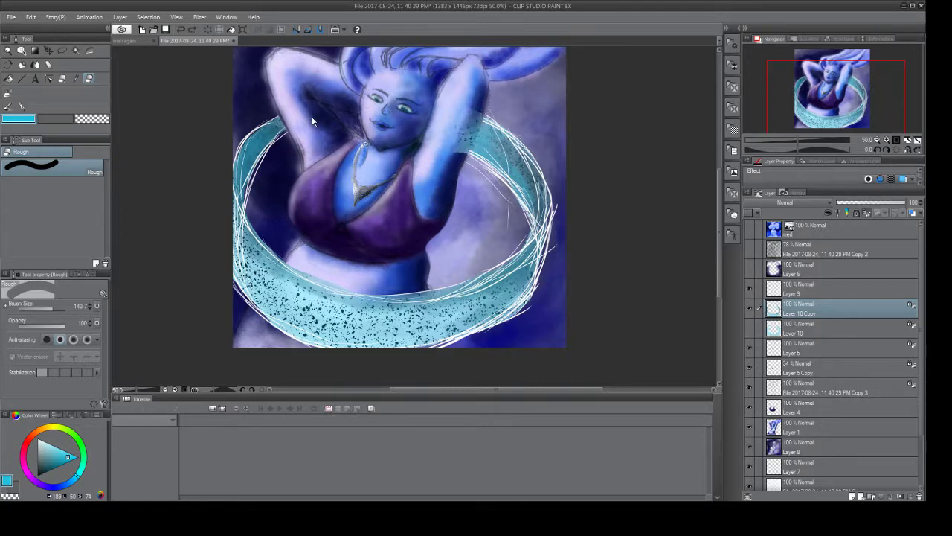
{"action": "key", "text": "ctrl+y"}
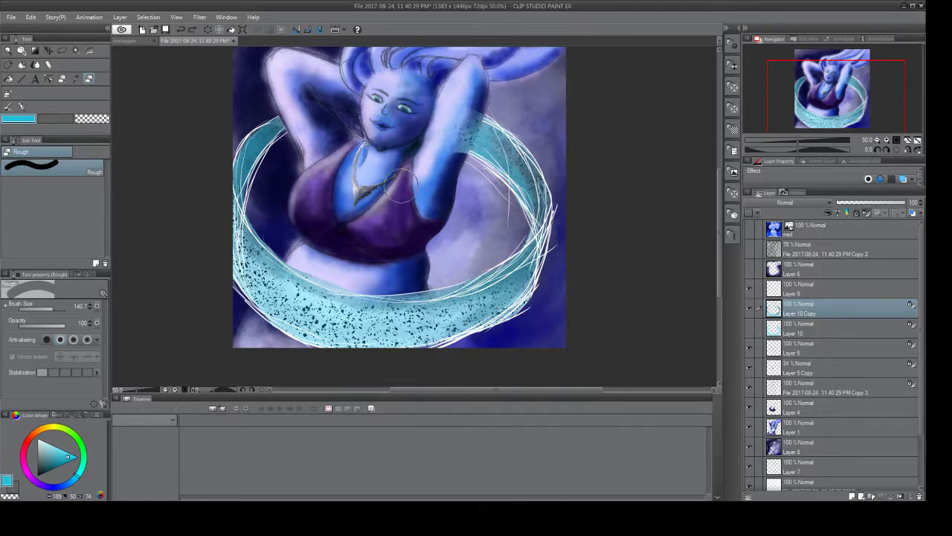
{"action": "left_click_drag", "start_coordinate": [476, 153], "coordinate": [463, 103]}
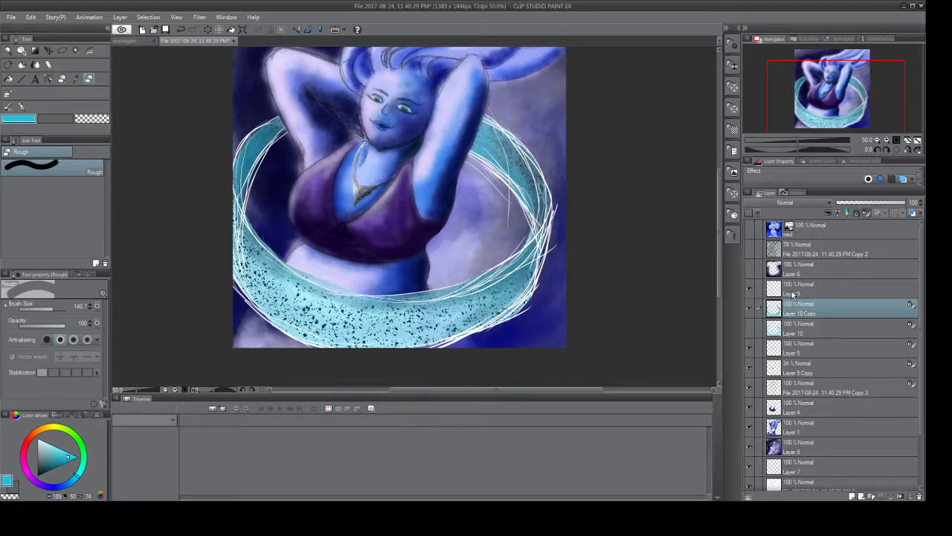
Recolour only the existing white ring lines on Layer 9 dark teal with Lighter ink at size 93.5 and opacity 100.
{"action": "left_click", "coordinate": [749, 288]}
{"action": "left_click", "coordinate": [750, 288]}
{"action": "left_click", "coordinate": [779, 292]}
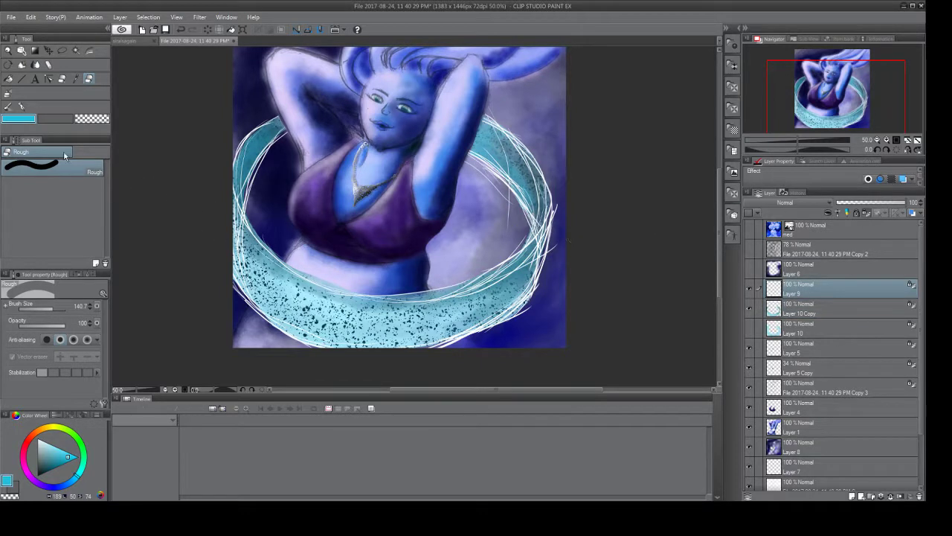
{"action": "left_click_drag", "start_coordinate": [66, 458], "coordinate": [49, 476]}
{"action": "left_click", "coordinate": [6, 109]}
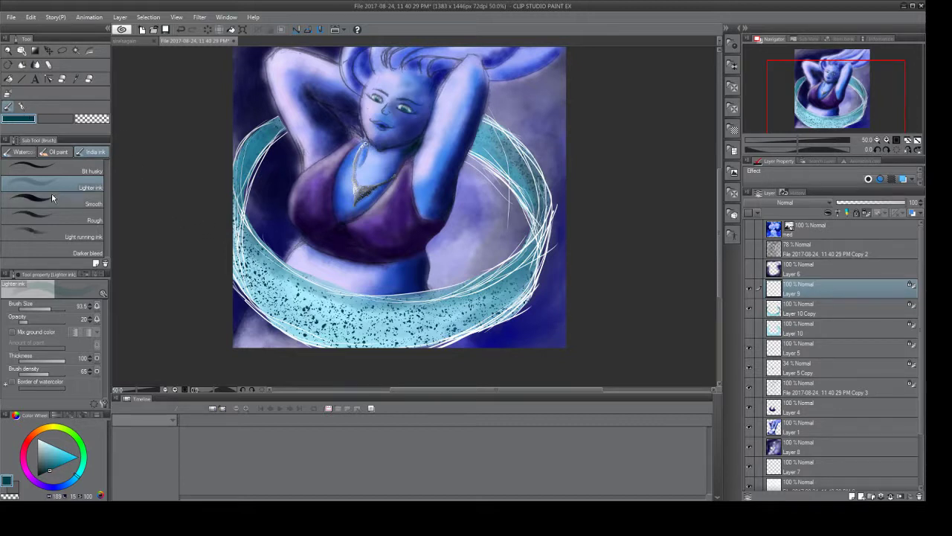
{"action": "left_click_drag", "start_coordinate": [30, 325], "coordinate": [97, 322]}
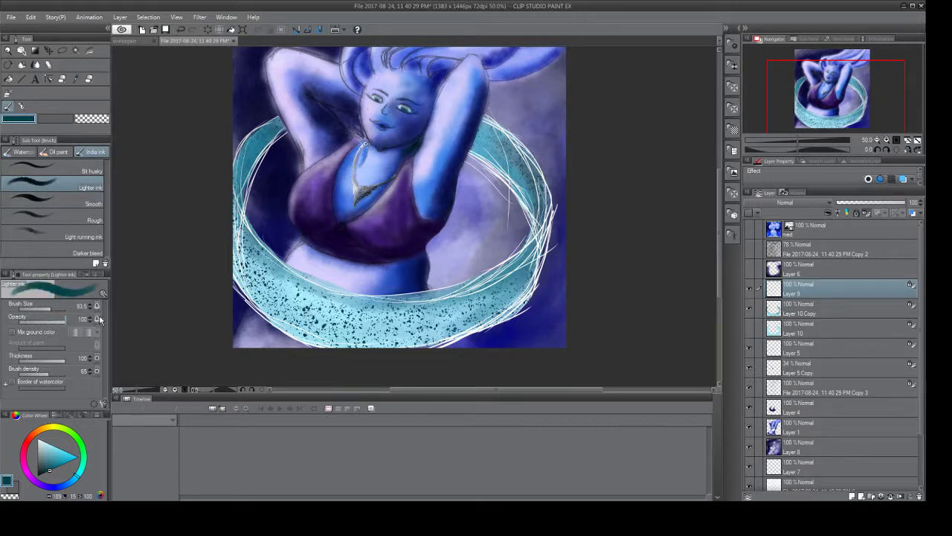
{"action": "left_click_drag", "start_coordinate": [279, 122], "coordinate": [232, 188]}
{"action": "mouse_move", "coordinate": [240, 142]}
{"action": "left_mouse_down"}
{"action": "mouse_move", "coordinate": [230, 195]}
{"action": "mouse_move", "coordinate": [280, 259]}
{"action": "mouse_move", "coordinate": [291, 108]}
{"action": "mouse_move", "coordinate": [269, 153]}
{"action": "mouse_move", "coordinate": [299, 115]}
{"action": "mouse_move", "coordinate": [230, 253]}
{"action": "mouse_move", "coordinate": [242, 152]}
{"action": "mouse_move", "coordinate": [266, 321]}
{"action": "mouse_move", "coordinate": [226, 229]}
{"action": "mouse_move", "coordinate": [318, 350]}
{"action": "mouse_move", "coordinate": [446, 340]}
{"action": "mouse_move", "coordinate": [552, 246]}
{"action": "mouse_move", "coordinate": [555, 205]}
{"action": "mouse_move", "coordinate": [535, 154]}
{"action": "mouse_move", "coordinate": [507, 123]}
{"action": "mouse_move", "coordinate": [464, 112]}
{"action": "mouse_move", "coordinate": [445, 117]}
{"action": "mouse_move", "coordinate": [538, 225]}
{"action": "mouse_move", "coordinate": [515, 281]}
{"action": "mouse_move", "coordinate": [434, 299]}
{"action": "mouse_move", "coordinate": [303, 270]}
{"action": "left_mouse_up"}
{"action": "mouse_move", "coordinate": [465, 147]}
{"action": "left_mouse_down"}
{"action": "mouse_move", "coordinate": [491, 184]}
{"action": "mouse_move", "coordinate": [521, 175]}
{"action": "mouse_move", "coordinate": [514, 223]}
{"action": "mouse_move", "coordinate": [474, 275]}
{"action": "mouse_move", "coordinate": [376, 312]}
{"action": "mouse_move", "coordinate": [229, 238]}
{"action": "left_mouse_up"}
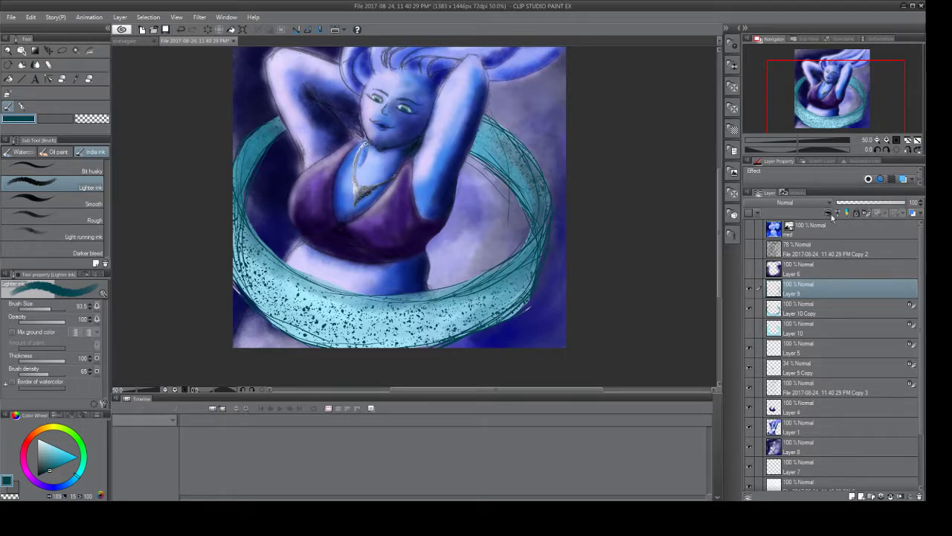
Try a dark teal Lighter ink stroke over the far side of the band beside the raised arm, and undo it.
{"action": "mouse_move", "coordinate": [519, 134]}
{"action": "left_mouse_down"}
{"action": "mouse_move", "coordinate": [480, 131]}
{"action": "mouse_move", "coordinate": [515, 166]}
{"action": "mouse_move", "coordinate": [491, 148]}
{"action": "left_mouse_up"}
{"action": "key", "text": "ctrl+z"}
Thin out the stray dark teal sketch lines around the ring on Layer 9 with a much smaller Rough eraser.
{"action": "left_click", "coordinate": [87, 79]}
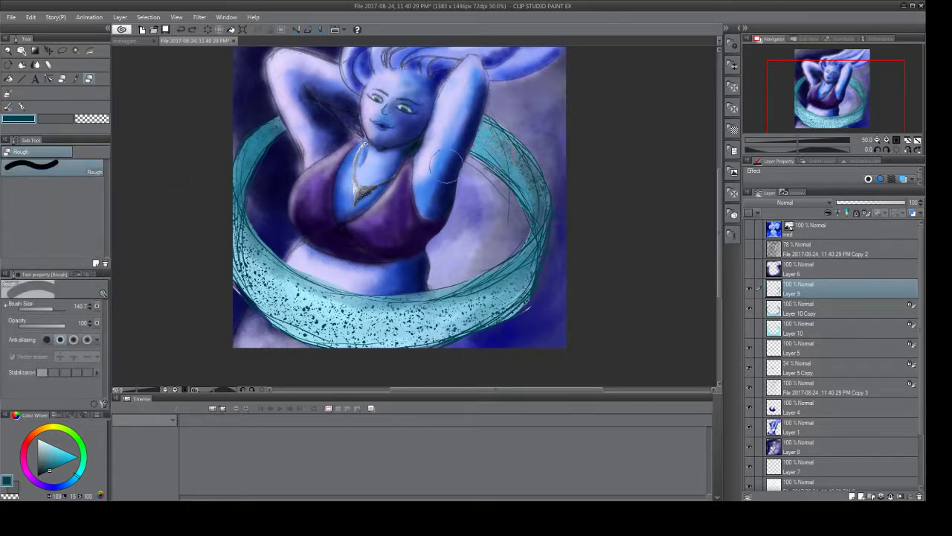
{"action": "left_click_drag", "start_coordinate": [50, 309], "coordinate": [45, 310]}
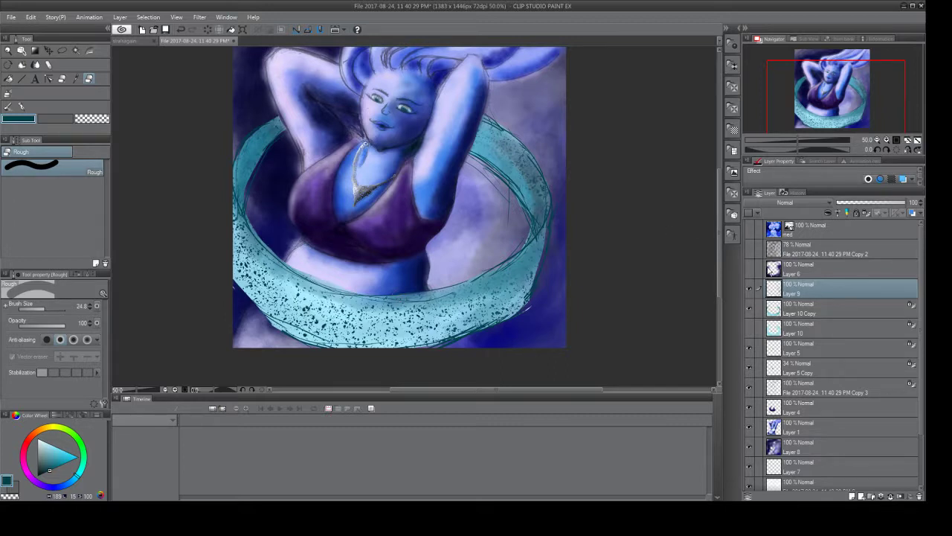
Sample the ring's light cyan and paint it with Lighter ink along the ring's outer and inner edges on a new layer below Layer 10 Copy.
{"action": "left_click", "coordinate": [774, 308]}
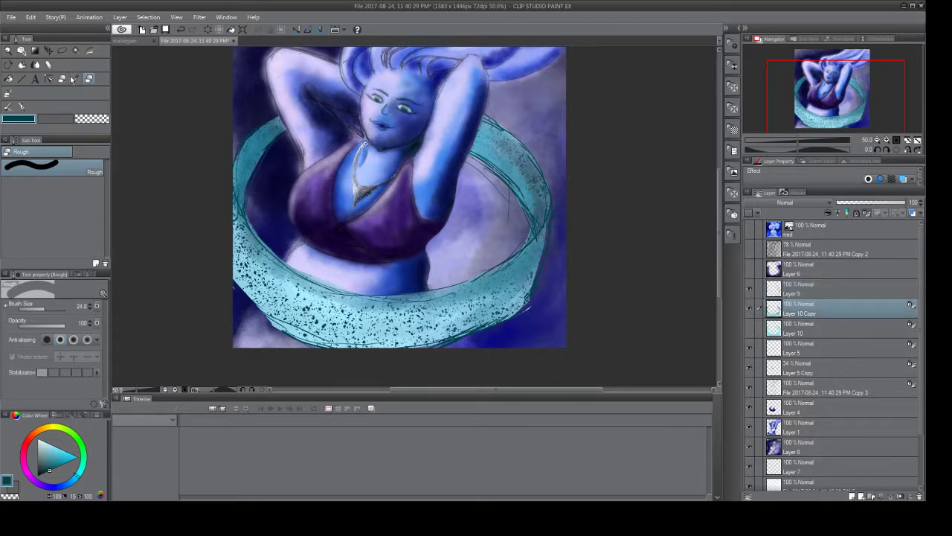
{"action": "key", "text": "i"}
{"action": "left_click", "coordinate": [296, 289]}
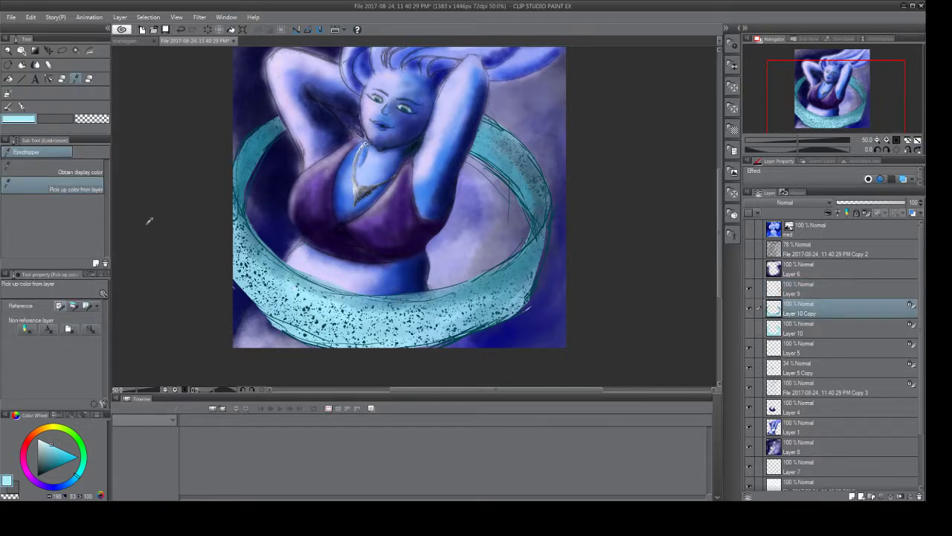
{"action": "left_click", "coordinate": [9, 107]}
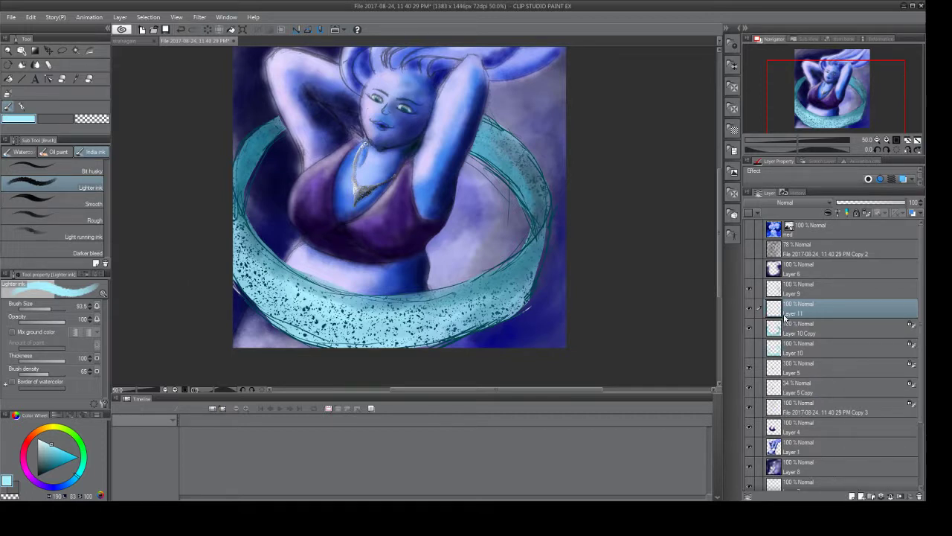
{"action": "left_click_drag", "start_coordinate": [785, 334], "coordinate": [786, 336]}
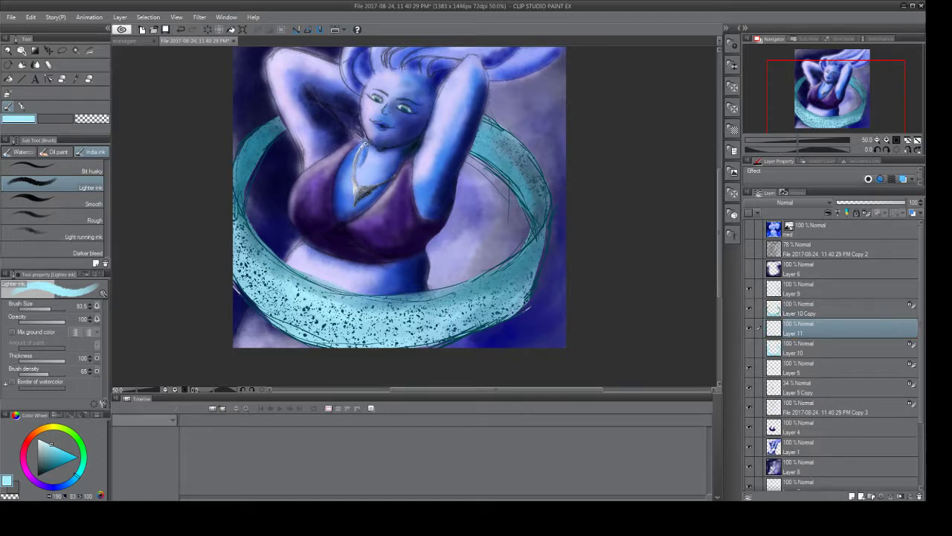
{"action": "mouse_move", "coordinate": [260, 298]}
{"action": "left_mouse_down"}
{"action": "mouse_move", "coordinate": [246, 283]}
{"action": "mouse_move", "coordinate": [246, 298]}
{"action": "mouse_move", "coordinate": [279, 309]}
{"action": "mouse_move", "coordinate": [230, 270]}
{"action": "mouse_move", "coordinate": [298, 331]}
{"action": "mouse_move", "coordinate": [432, 340]}
{"action": "mouse_move", "coordinate": [395, 358]}
{"action": "mouse_move", "coordinate": [536, 277]}
{"action": "mouse_move", "coordinate": [552, 240]}
{"action": "mouse_move", "coordinate": [543, 217]}
{"action": "mouse_move", "coordinate": [551, 173]}
{"action": "left_mouse_up"}
{"action": "mouse_move", "coordinate": [555, 211]}
{"action": "left_mouse_down"}
{"action": "mouse_move", "coordinate": [533, 152]}
{"action": "mouse_move", "coordinate": [537, 221]}
{"action": "mouse_move", "coordinate": [523, 181]}
{"action": "mouse_move", "coordinate": [461, 147]}
{"action": "mouse_move", "coordinate": [525, 213]}
{"action": "left_mouse_up"}
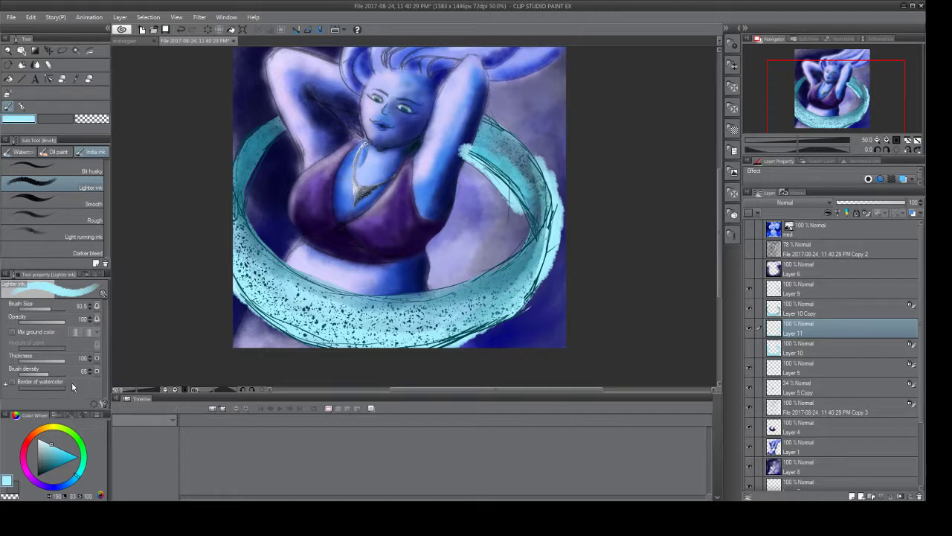
Paint dark teal Lighter ink at size 93.5 over the ring's far side behind both arms on Layer 11.
{"action": "left_click_drag", "start_coordinate": [51, 448], "coordinate": [48, 467]}
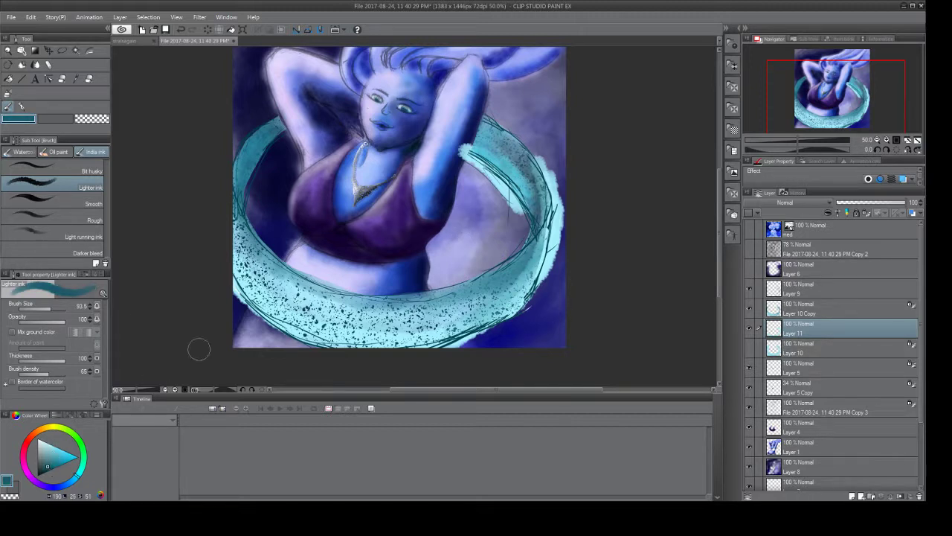
{"action": "mouse_move", "coordinate": [454, 163]}
{"action": "left_mouse_down"}
{"action": "mouse_move", "coordinate": [467, 139]}
{"action": "mouse_move", "coordinate": [510, 183]}
{"action": "mouse_move", "coordinate": [495, 160]}
{"action": "mouse_move", "coordinate": [519, 239]}
{"action": "mouse_move", "coordinate": [534, 198]}
{"action": "mouse_move", "coordinate": [500, 235]}
{"action": "mouse_move", "coordinate": [480, 161]}
{"action": "mouse_move", "coordinate": [460, 149]}
{"action": "left_mouse_up"}
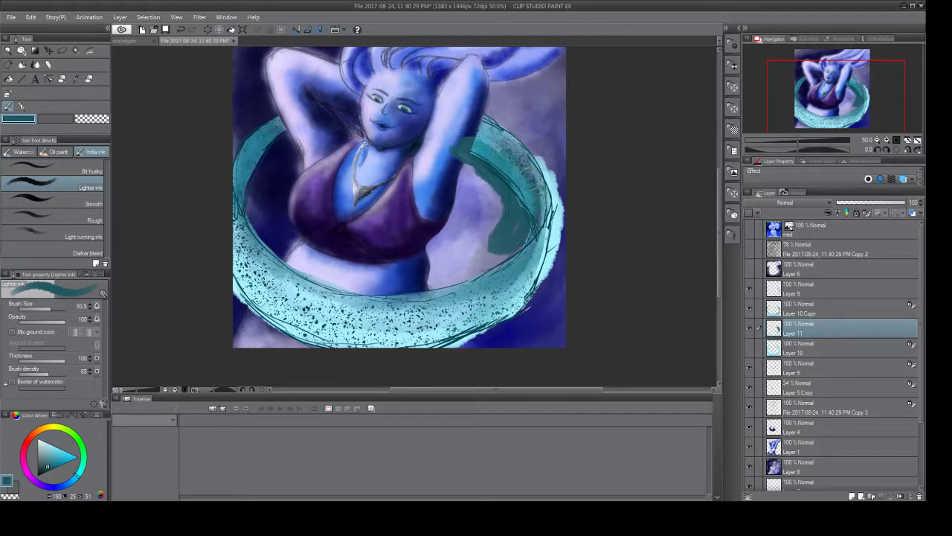
{"action": "mouse_move", "coordinate": [522, 151]}
{"action": "left_mouse_down"}
{"action": "mouse_move", "coordinate": [544, 195]}
{"action": "mouse_move", "coordinate": [492, 246]}
{"action": "mouse_move", "coordinate": [530, 202]}
{"action": "mouse_move", "coordinate": [517, 155]}
{"action": "mouse_move", "coordinate": [475, 128]}
{"action": "mouse_move", "coordinate": [533, 173]}
{"action": "mouse_move", "coordinate": [521, 212]}
{"action": "left_mouse_up"}
{"action": "left_click_drag", "start_coordinate": [463, 141], "coordinate": [482, 122]}
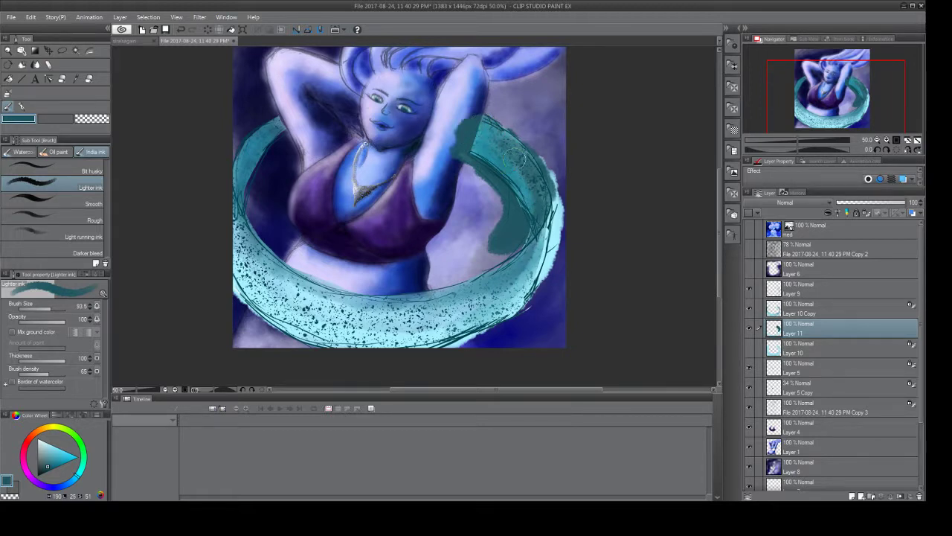
{"action": "mouse_move", "coordinate": [279, 140]}
{"action": "left_mouse_down"}
{"action": "mouse_move", "coordinate": [246, 195]}
{"action": "mouse_move", "coordinate": [269, 134]}
{"action": "mouse_move", "coordinate": [256, 123]}
{"action": "mouse_move", "coordinate": [236, 155]}
{"action": "mouse_move", "coordinate": [246, 210]}
{"action": "mouse_move", "coordinate": [259, 165]}
{"action": "left_mouse_up"}
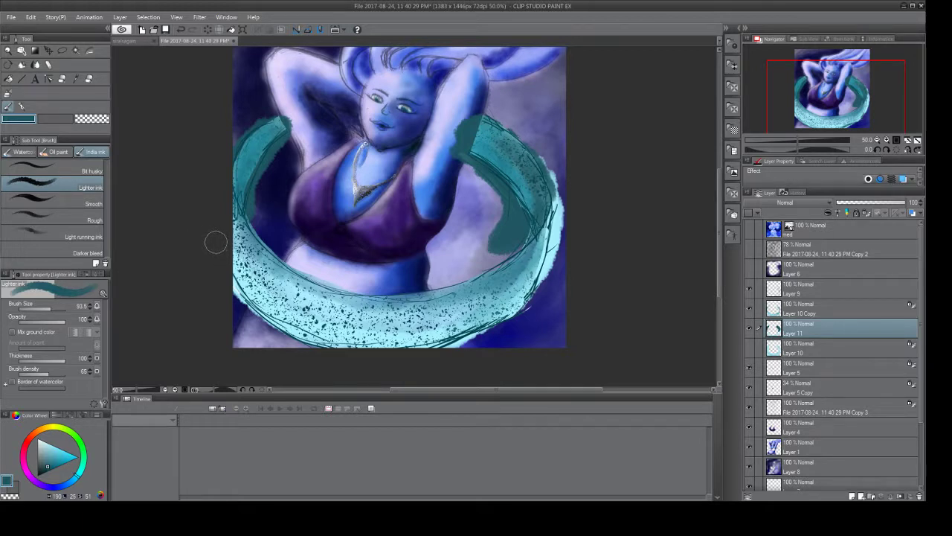
Erase Layer 11's paint spilling outside the ring lines and over the arms with the Soft eraser at size 191.1.
{"action": "left_click", "coordinate": [90, 78]}
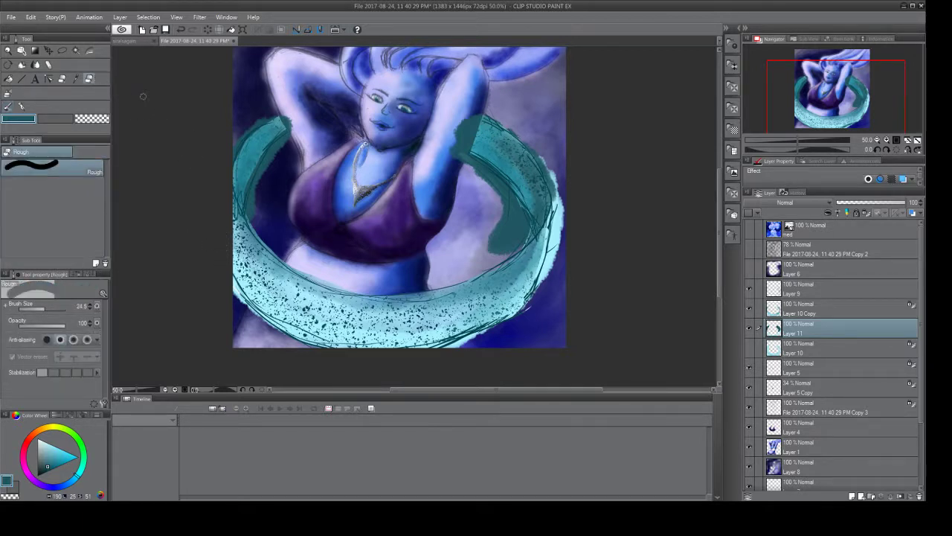
{"action": "left_click", "coordinate": [62, 79]}
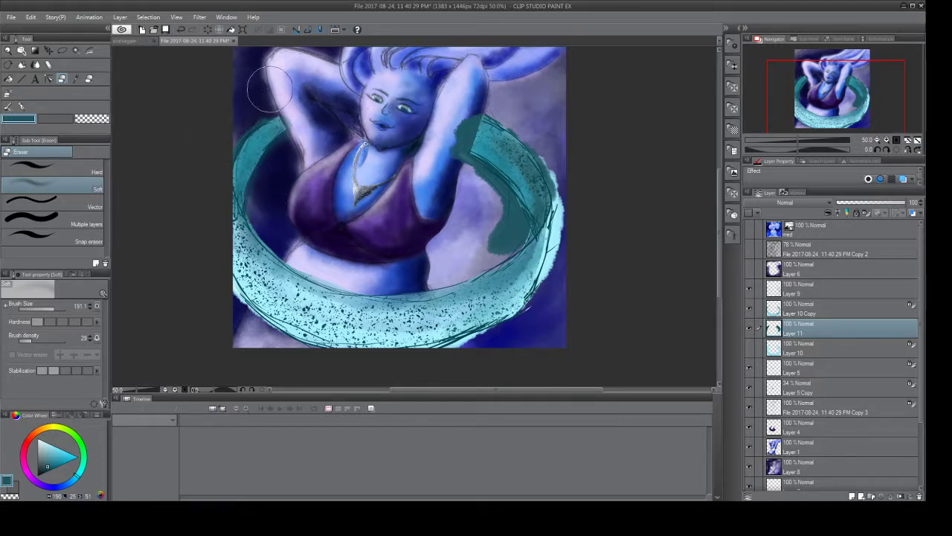
{"action": "mouse_move", "coordinate": [216, 311]}
{"action": "left_mouse_down"}
{"action": "mouse_move", "coordinate": [226, 308]}
{"action": "mouse_move", "coordinate": [262, 344]}
{"action": "left_mouse_up"}
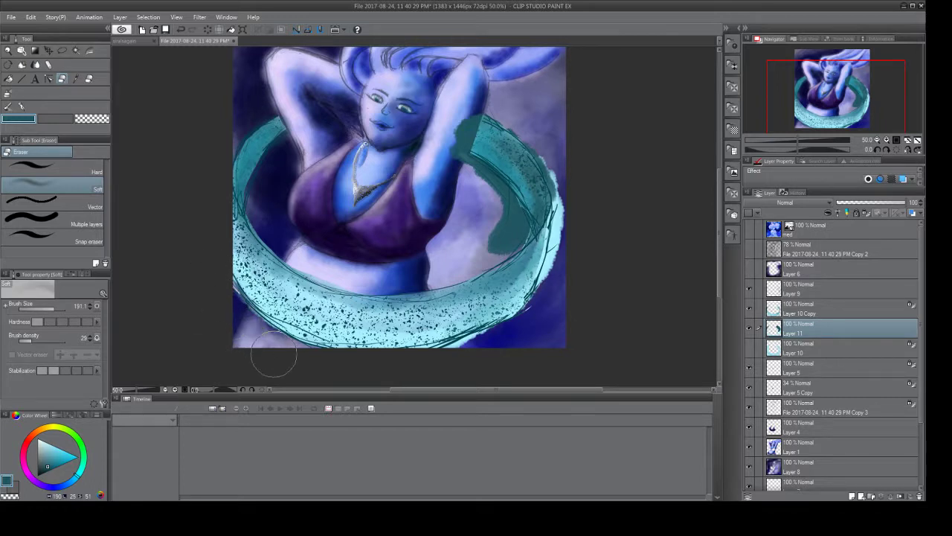
{"action": "mouse_move", "coordinate": [557, 131]}
{"action": "left_mouse_down"}
{"action": "mouse_move", "coordinate": [569, 219]}
{"action": "mouse_move", "coordinate": [558, 283]}
{"action": "mouse_move", "coordinate": [562, 122]}
{"action": "mouse_move", "coordinate": [557, 267]}
{"action": "mouse_move", "coordinate": [513, 356]}
{"action": "mouse_move", "coordinate": [503, 347]}
{"action": "mouse_move", "coordinate": [424, 369]}
{"action": "mouse_move", "coordinate": [524, 343]}
{"action": "mouse_move", "coordinate": [511, 339]}
{"action": "mouse_move", "coordinate": [447, 376]}
{"action": "mouse_move", "coordinate": [587, 282]}
{"action": "mouse_move", "coordinate": [573, 230]}
{"action": "mouse_move", "coordinate": [563, 284]}
{"action": "mouse_move", "coordinate": [582, 218]}
{"action": "mouse_move", "coordinate": [444, 191]}
{"action": "mouse_move", "coordinate": [442, 164]}
{"action": "mouse_move", "coordinate": [473, 178]}
{"action": "mouse_move", "coordinate": [489, 206]}
{"action": "mouse_move", "coordinate": [457, 247]}
{"action": "mouse_move", "coordinate": [492, 221]}
{"action": "mouse_move", "coordinate": [491, 244]}
{"action": "mouse_move", "coordinate": [455, 255]}
{"action": "mouse_move", "coordinate": [499, 201]}
{"action": "mouse_move", "coordinate": [468, 255]}
{"action": "mouse_move", "coordinate": [501, 199]}
{"action": "mouse_move", "coordinate": [502, 233]}
{"action": "mouse_move", "coordinate": [463, 165]}
{"action": "mouse_move", "coordinate": [449, 160]}
{"action": "mouse_move", "coordinate": [469, 89]}
{"action": "mouse_move", "coordinate": [440, 138]}
{"action": "mouse_move", "coordinate": [444, 164]}
{"action": "mouse_move", "coordinate": [461, 129]}
{"action": "mouse_move", "coordinate": [459, 149]}
{"action": "mouse_move", "coordinate": [500, 198]}
{"action": "mouse_move", "coordinate": [491, 251]}
{"action": "mouse_move", "coordinate": [503, 236]}
{"action": "mouse_move", "coordinate": [488, 251]}
{"action": "mouse_move", "coordinate": [463, 173]}
{"action": "mouse_move", "coordinate": [498, 228]}
{"action": "left_mouse_up"}
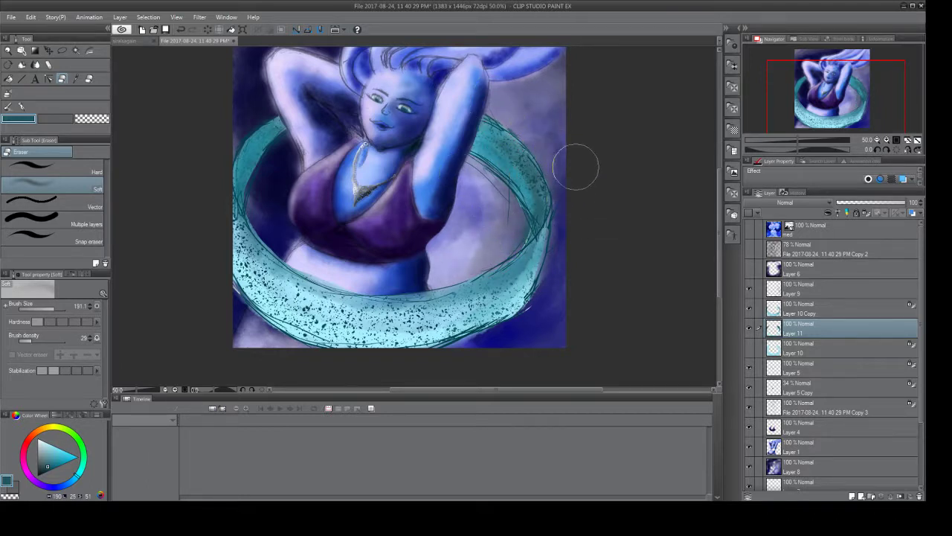
Add a new layer below Layer 10 Copy and brush light cyan Lighter ink along the near band's outer edge.
{"action": "left_click", "coordinate": [782, 312]}
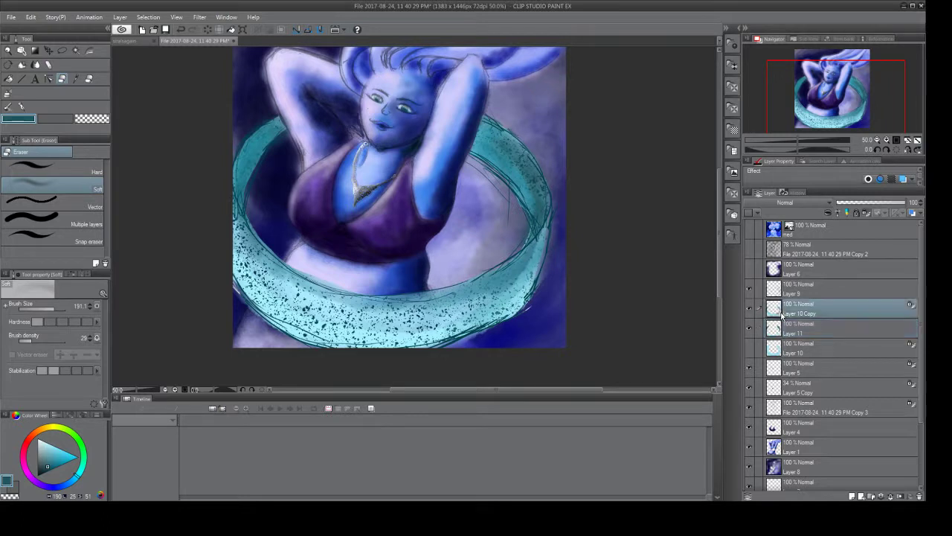
{"action": "left_click_drag", "start_coordinate": [48, 456], "coordinate": [52, 446]}
{"action": "left_click", "coordinate": [8, 106]}
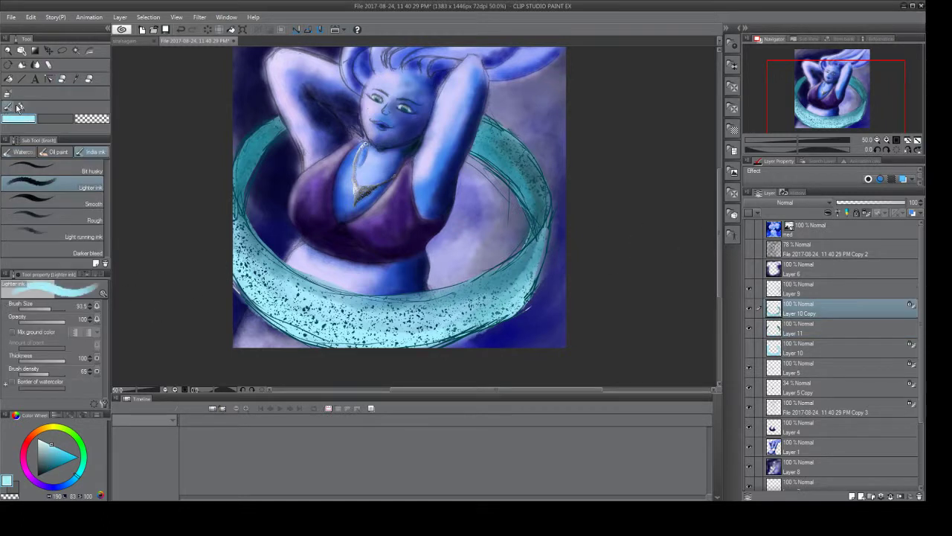
{"action": "left_click", "coordinate": [858, 496]}
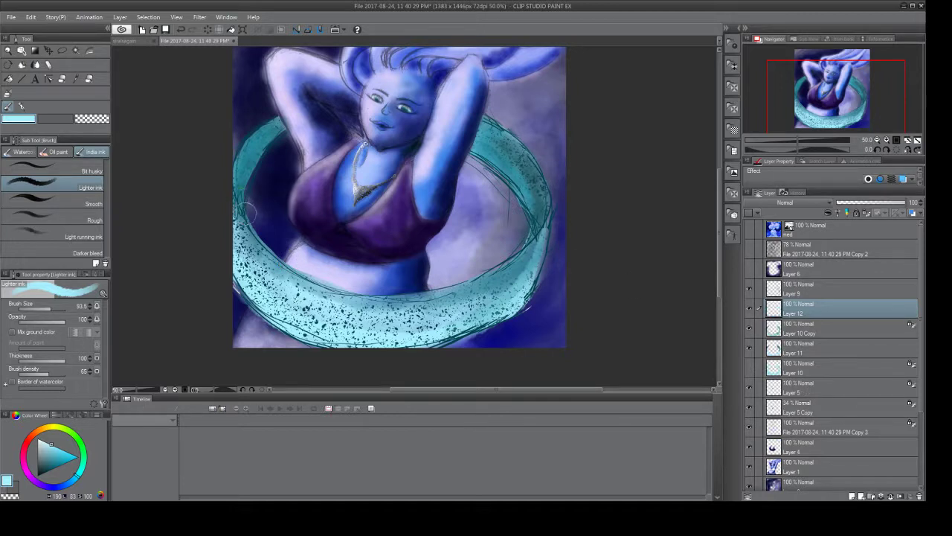
{"action": "mouse_move", "coordinate": [242, 271]}
{"action": "left_mouse_down"}
{"action": "mouse_move", "coordinate": [279, 327]}
{"action": "mouse_move", "coordinate": [327, 335]}
{"action": "mouse_move", "coordinate": [430, 341]}
{"action": "mouse_move", "coordinate": [495, 324]}
{"action": "mouse_move", "coordinate": [485, 325]}
{"action": "mouse_move", "coordinate": [533, 277]}
{"action": "mouse_move", "coordinate": [526, 294]}
{"action": "left_mouse_up"}
{"action": "left_click_drag", "start_coordinate": [781, 337], "coordinate": [780, 332]}
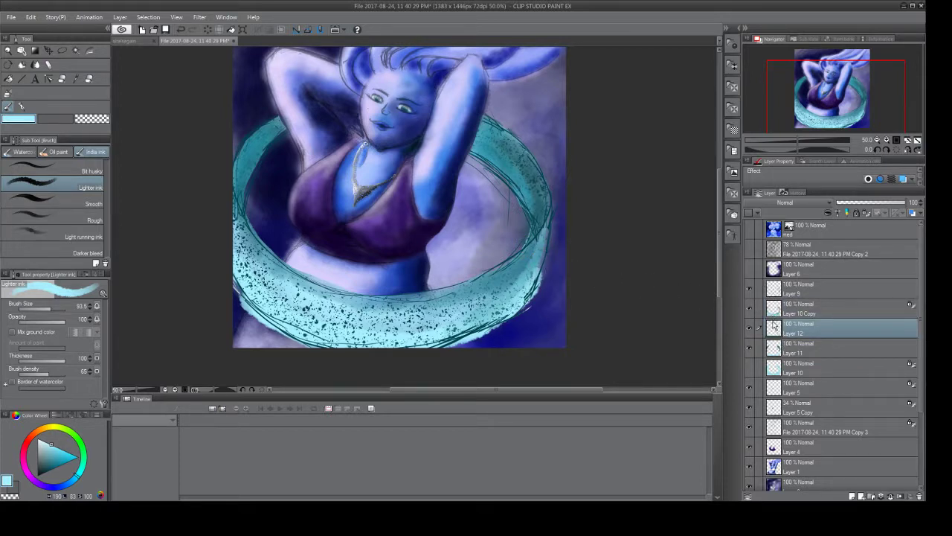
{"action": "mouse_move", "coordinate": [547, 271]}
{"action": "left_mouse_down"}
{"action": "mouse_move", "coordinate": [553, 210]}
{"action": "mouse_move", "coordinate": [547, 222]}
{"action": "mouse_move", "coordinate": [550, 206]}
{"action": "mouse_move", "coordinate": [531, 156]}
{"action": "mouse_move", "coordinate": [558, 219]}
{"action": "mouse_move", "coordinate": [550, 242]}
{"action": "left_mouse_up"}
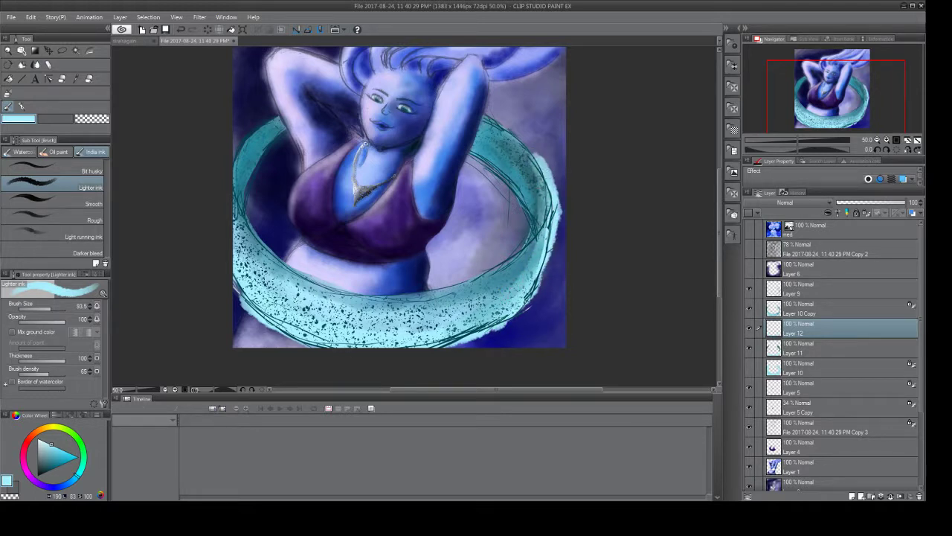
Lower the opacity of Layer 10 Copy to 75 and of Layer 12 to 31.
{"action": "left_click", "coordinate": [776, 308]}
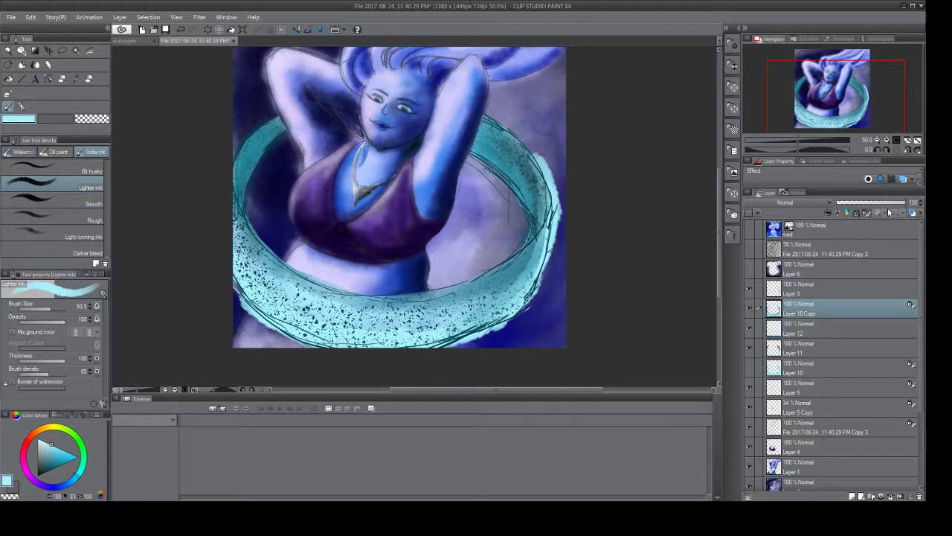
{"action": "left_click_drag", "start_coordinate": [903, 202], "coordinate": [889, 204]}
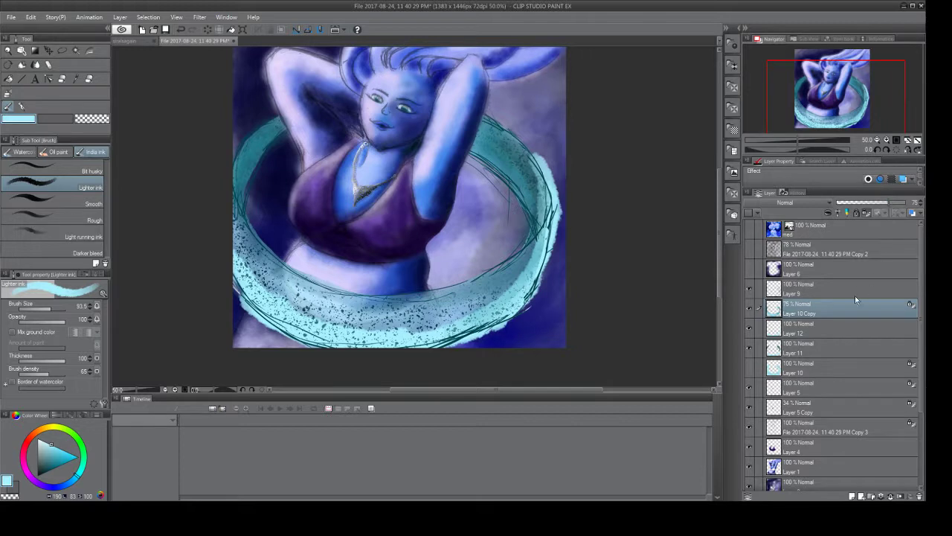
{"action": "left_click", "coordinate": [824, 329]}
{"action": "left_click_drag", "start_coordinate": [904, 202], "coordinate": [865, 205]}
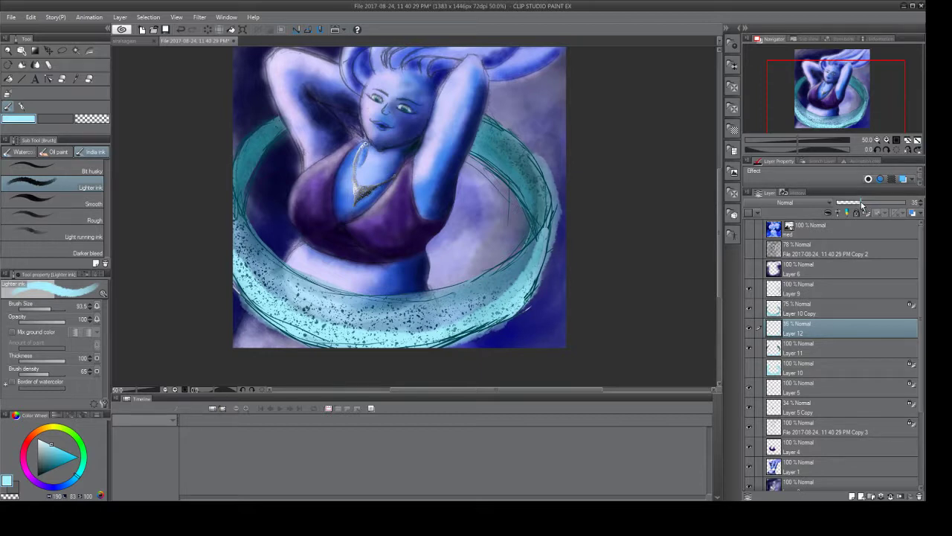
Brush dark teal Lighter ink on Layer 12 over the ring's shadowed far side next to the dark background.
{"action": "left_click", "coordinate": [776, 313]}
{"action": "left_click", "coordinate": [775, 331]}
{"action": "left_click_drag", "start_coordinate": [50, 446], "coordinate": [49, 467]}
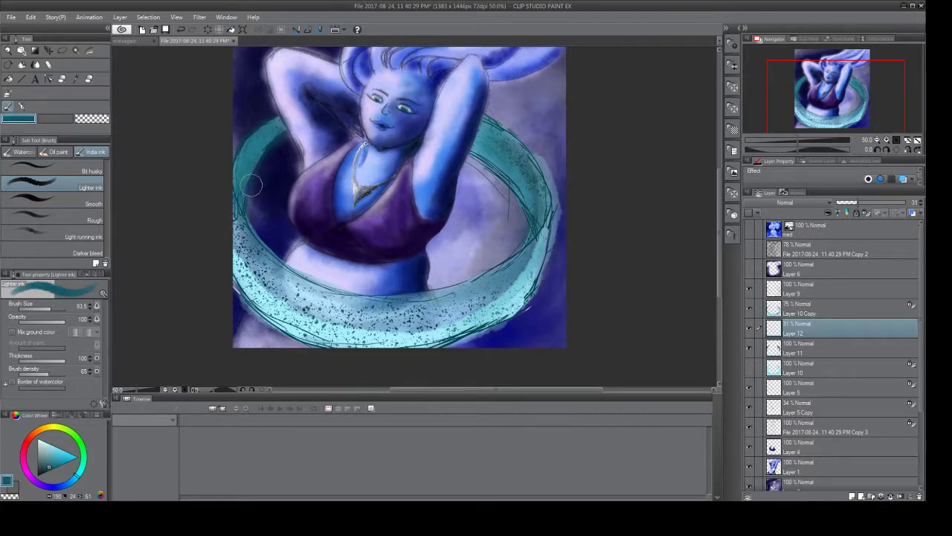
{"action": "mouse_move", "coordinate": [258, 203]}
{"action": "left_mouse_down"}
{"action": "mouse_move", "coordinate": [261, 154]}
{"action": "mouse_move", "coordinate": [259, 165]}
{"action": "mouse_move", "coordinate": [241, 210]}
{"action": "mouse_move", "coordinate": [264, 142]}
{"action": "mouse_move", "coordinate": [244, 148]}
{"action": "mouse_move", "coordinate": [257, 129]}
{"action": "mouse_move", "coordinate": [248, 186]}
{"action": "left_mouse_up"}
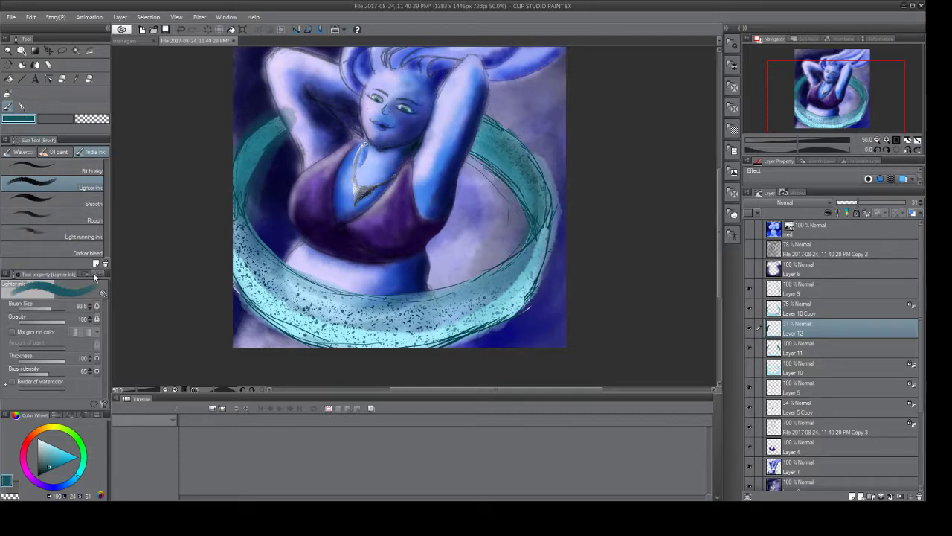
Reduce the opacity of Layer 10 Copy to 63.
{"action": "left_click", "coordinate": [783, 311]}
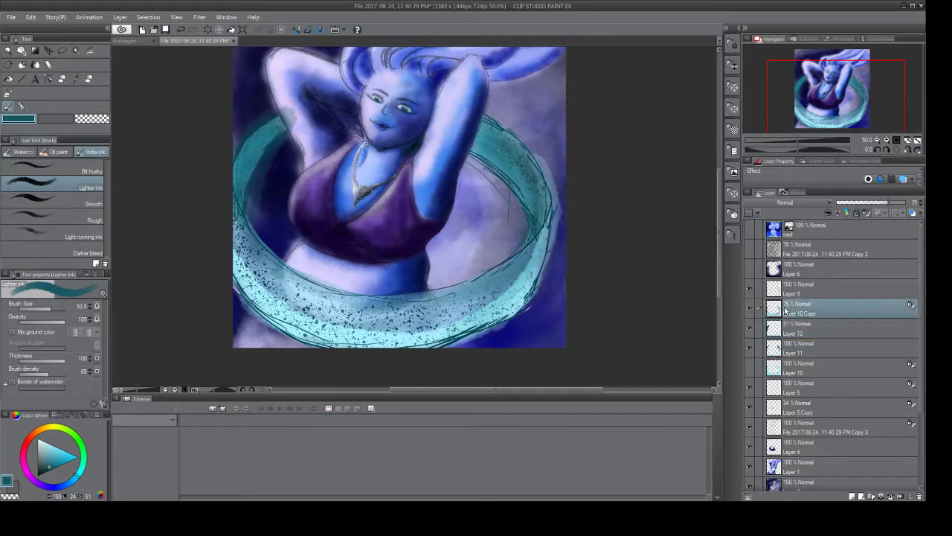
{"action": "left_click_drag", "start_coordinate": [884, 206], "coordinate": [872, 204]}
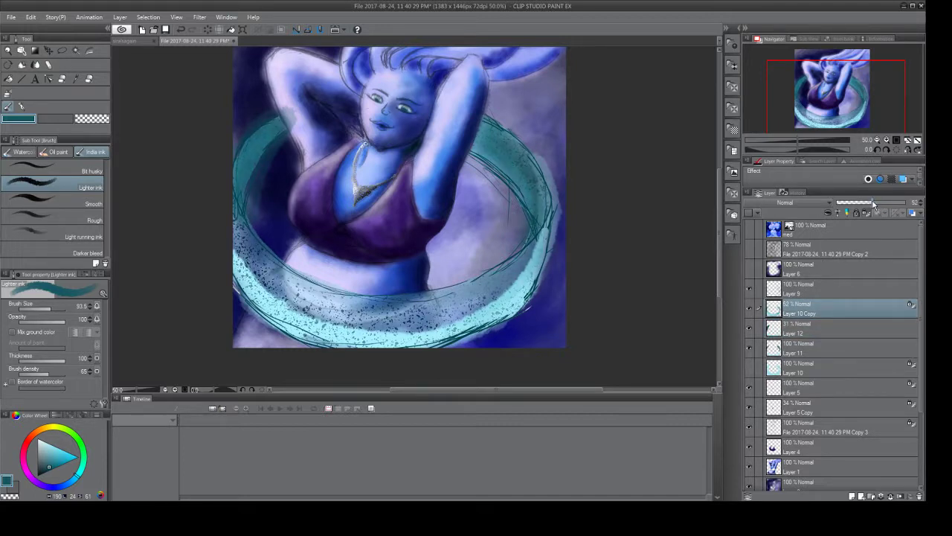
{"action": "left_click_drag", "start_coordinate": [878, 203], "coordinate": [881, 203]}
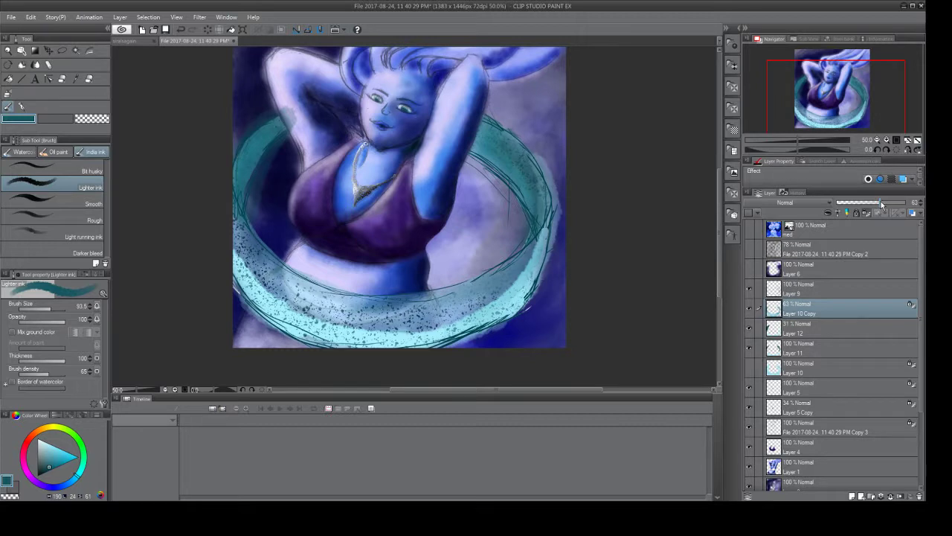
Hide Layer 12 and compare the ring with Layer 10 Copy switched off and on.
{"action": "left_click", "coordinate": [813, 331]}
{"action": "left_click", "coordinate": [751, 329]}
{"action": "left_click", "coordinate": [751, 329]}
{"action": "left_click", "coordinate": [751, 329]}
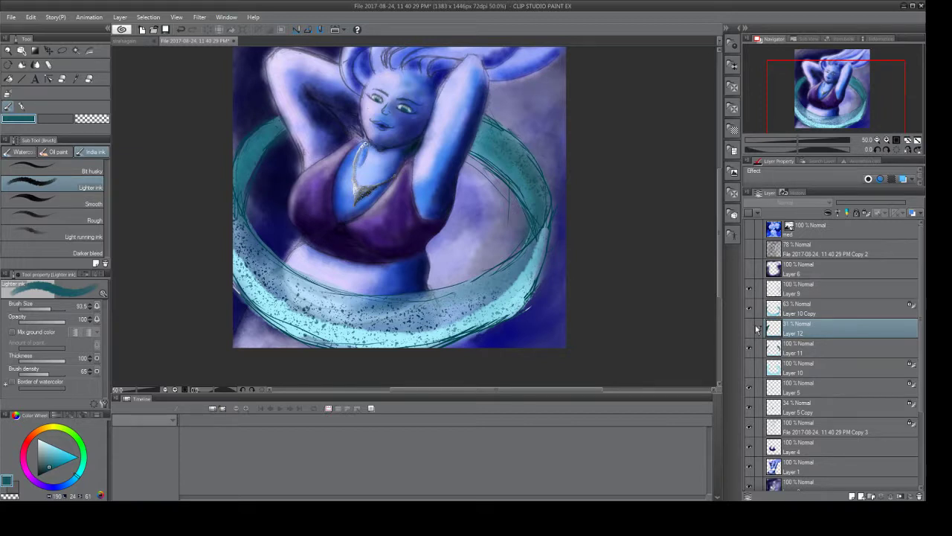
{"action": "left_click", "coordinate": [771, 312]}
{"action": "left_click", "coordinate": [751, 309]}
{"action": "left_click", "coordinate": [752, 308]}
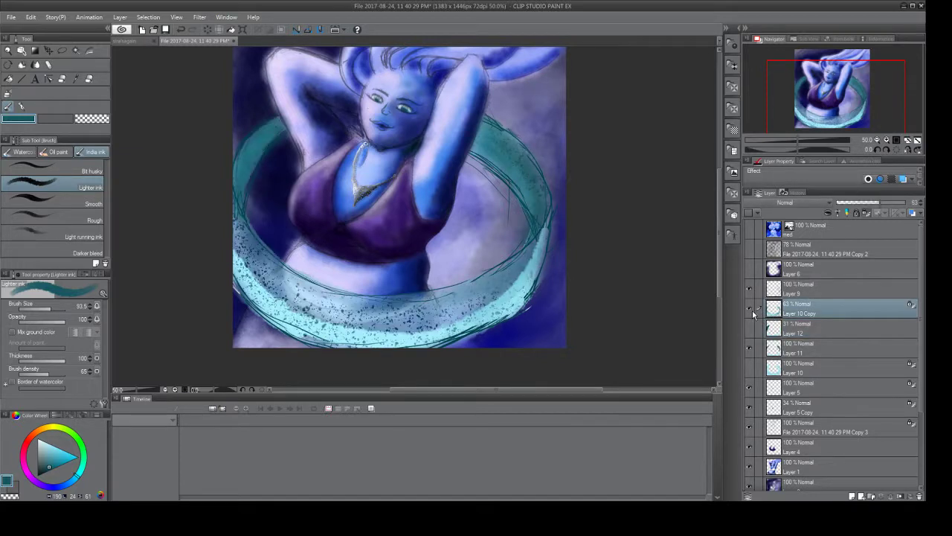
Check Layer 11's effect by hiding and showing it, and set its opacity to 61.
{"action": "left_click", "coordinate": [771, 354]}
{"action": "left_click", "coordinate": [749, 346]}
{"action": "left_click", "coordinate": [753, 347]}
{"action": "left_click_drag", "start_coordinate": [909, 209], "coordinate": [884, 210]}
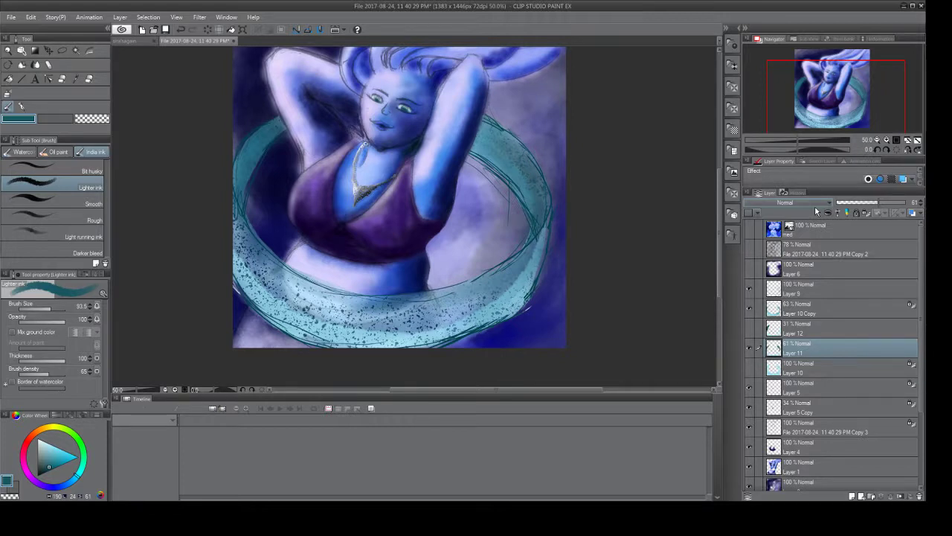
Lower Layer 11's opacity to 11 and move Layer 10 Copy directly beneath Layer 12.
{"action": "left_click", "coordinate": [747, 308]}
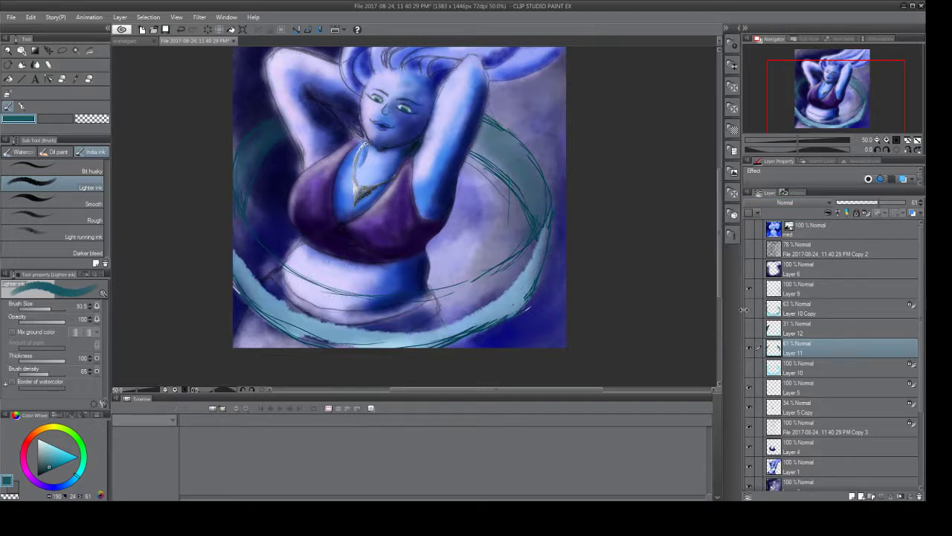
{"action": "left_click", "coordinate": [747, 308]}
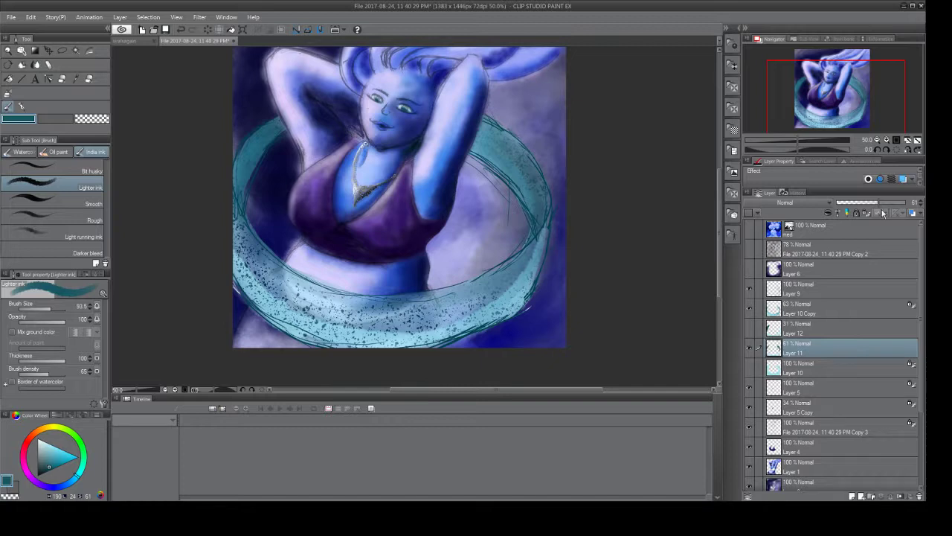
{"action": "left_click_drag", "start_coordinate": [882, 202], "coordinate": [844, 203]}
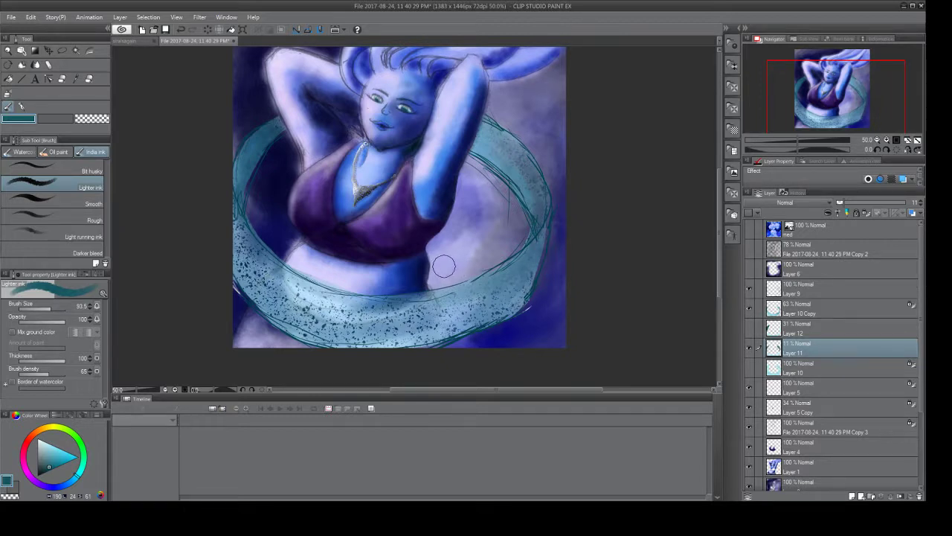
{"action": "left_click_drag", "start_coordinate": [787, 314], "coordinate": [803, 330]}
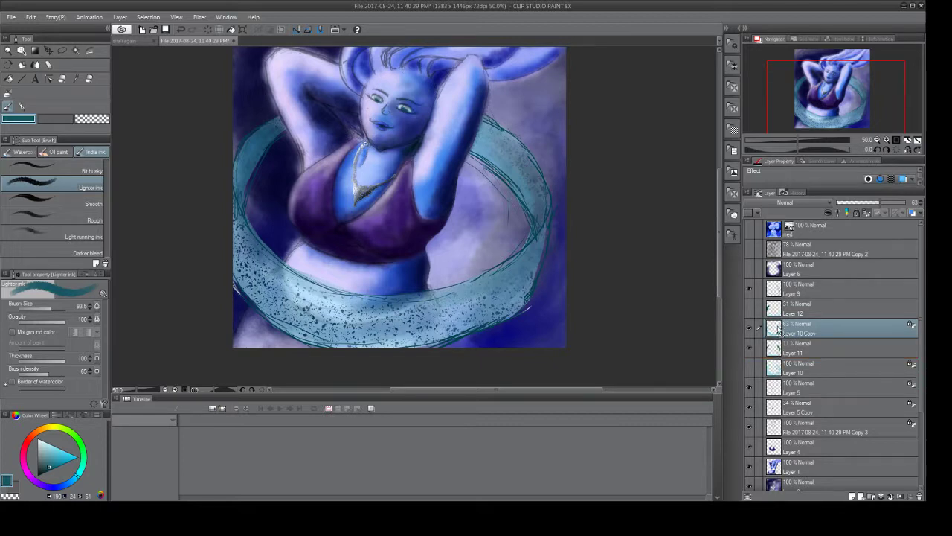
Move Layer 10 Copy beneath Layer 11 and check Layer 11's effect by hiding and showing it.
{"action": "left_click_drag", "start_coordinate": [777, 359], "coordinate": [787, 363]}
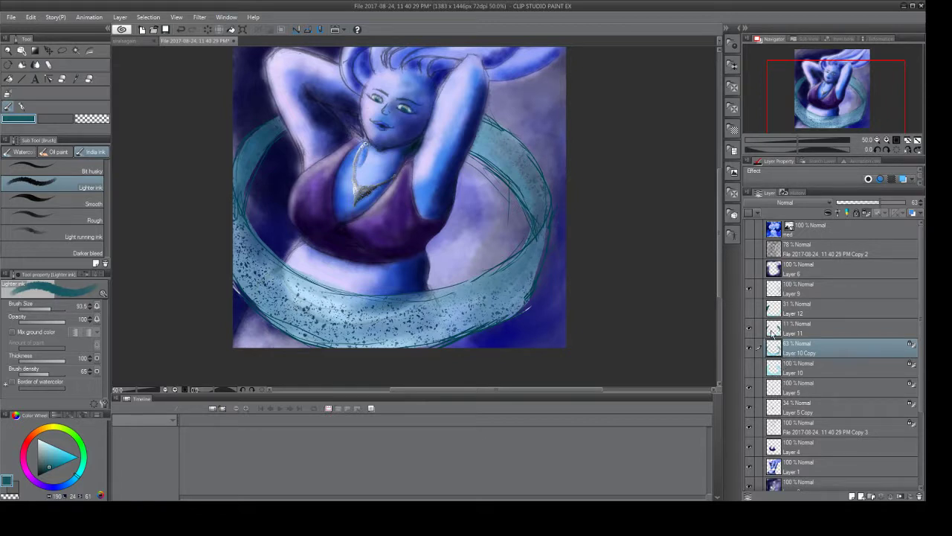
{"action": "left_click", "coordinate": [774, 372]}
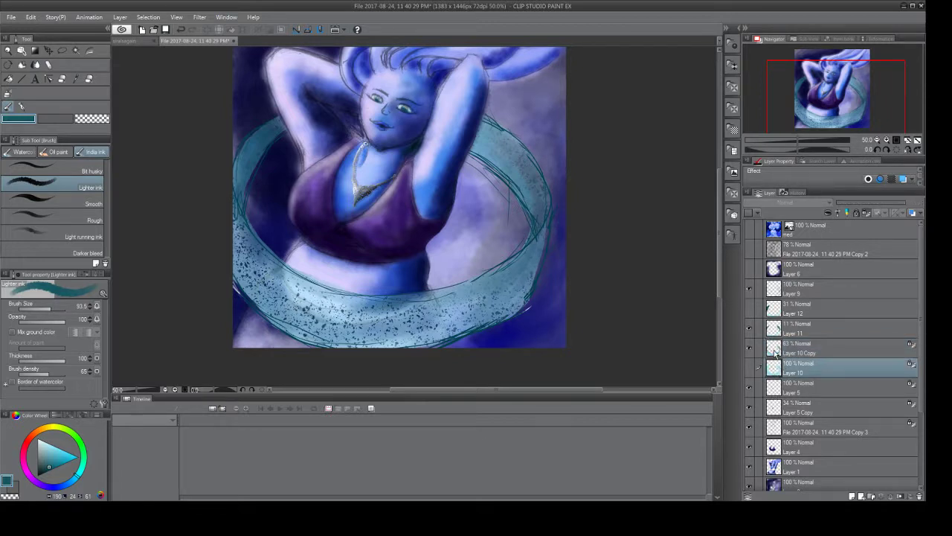
{"action": "left_click", "coordinate": [776, 352]}
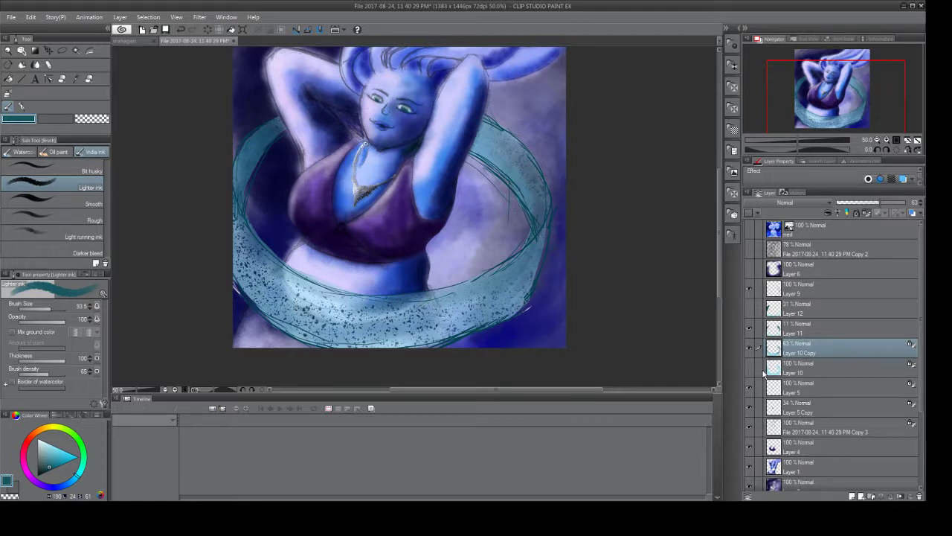
{"action": "left_click", "coordinate": [775, 372]}
{"action": "left_click", "coordinate": [776, 330]}
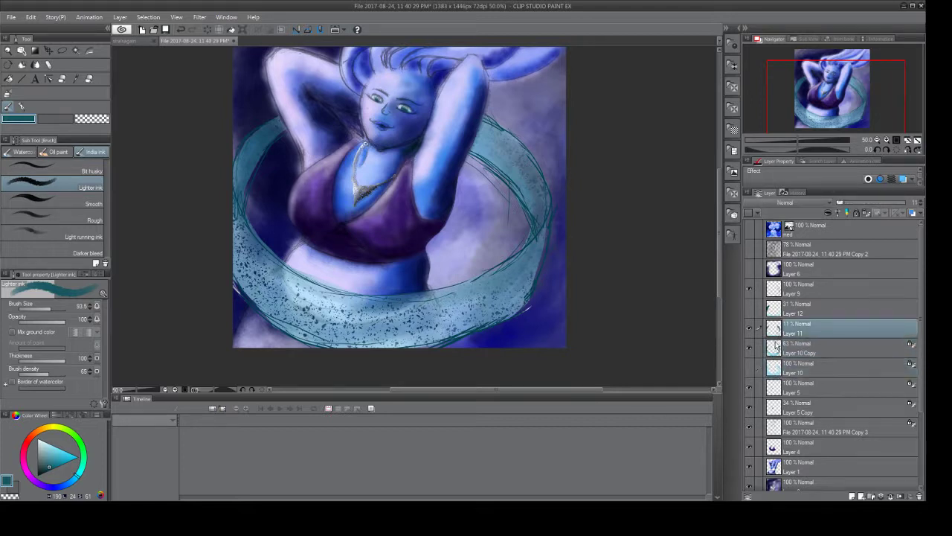
{"action": "left_click", "coordinate": [750, 331]}
{"action": "left_click", "coordinate": [750, 331]}
Merge Layer 11 into Layer 10 Copy and place a new blank layer directly beneath Layer 10 Copy.
{"action": "left_click", "coordinate": [890, 497]}
{"action": "key", "text": "ctrl+z"}
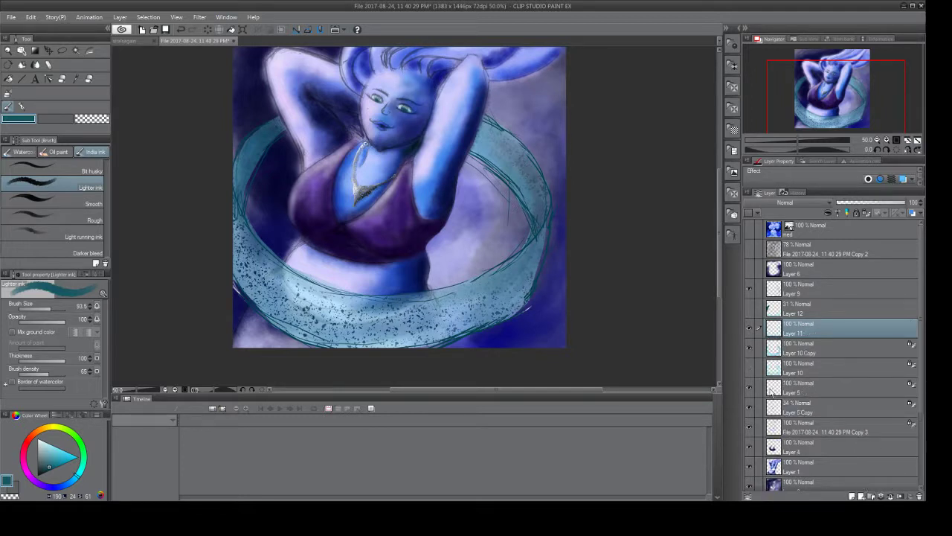
{"action": "left_click_drag", "start_coordinate": [775, 354], "coordinate": [774, 365]}
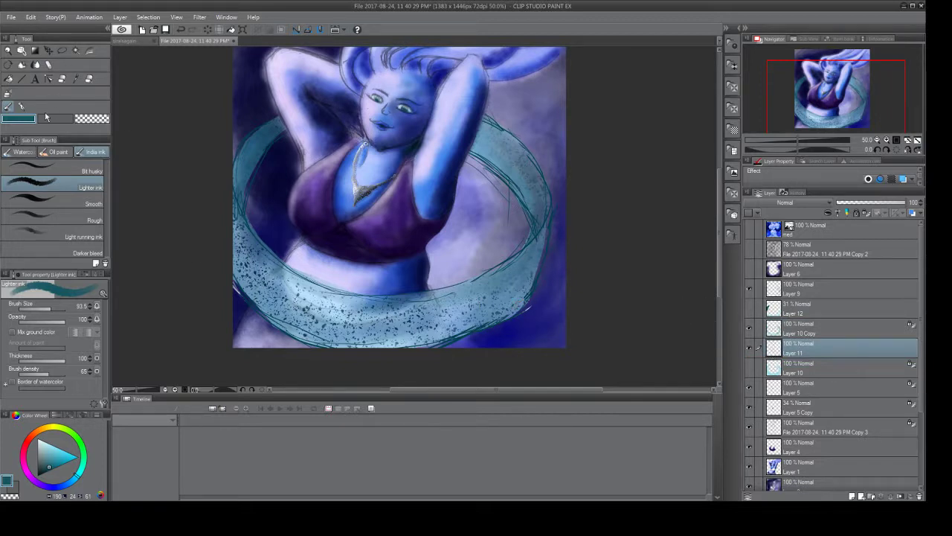
Paint bright cyan around the torso and ring on Layer 11 with Lighter ink at size 318.3, and set the layer's opacity to 64.
{"action": "left_click_drag", "start_coordinate": [66, 458], "coordinate": [74, 446]}
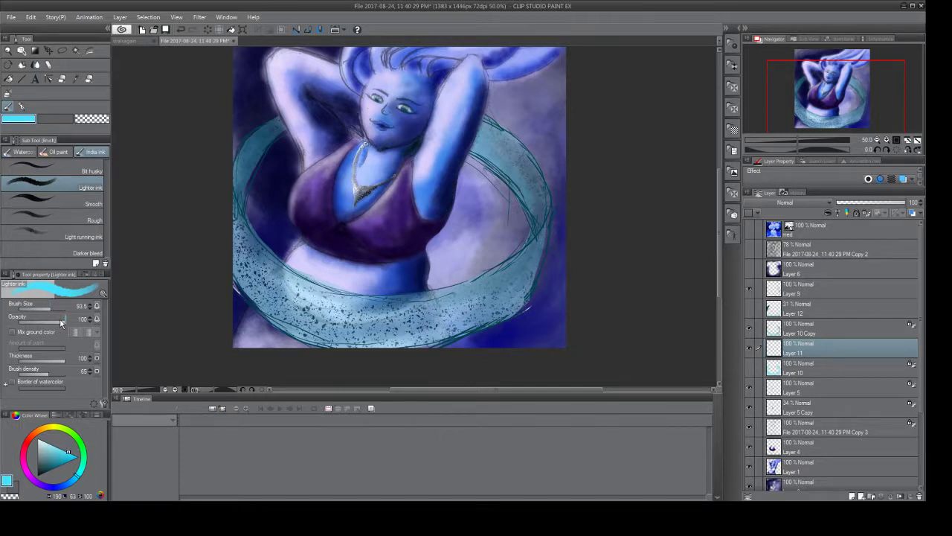
{"action": "left_click_drag", "start_coordinate": [60, 322], "coordinate": [44, 325]}
{"action": "left_click_drag", "start_coordinate": [414, 216], "coordinate": [476, 216]}
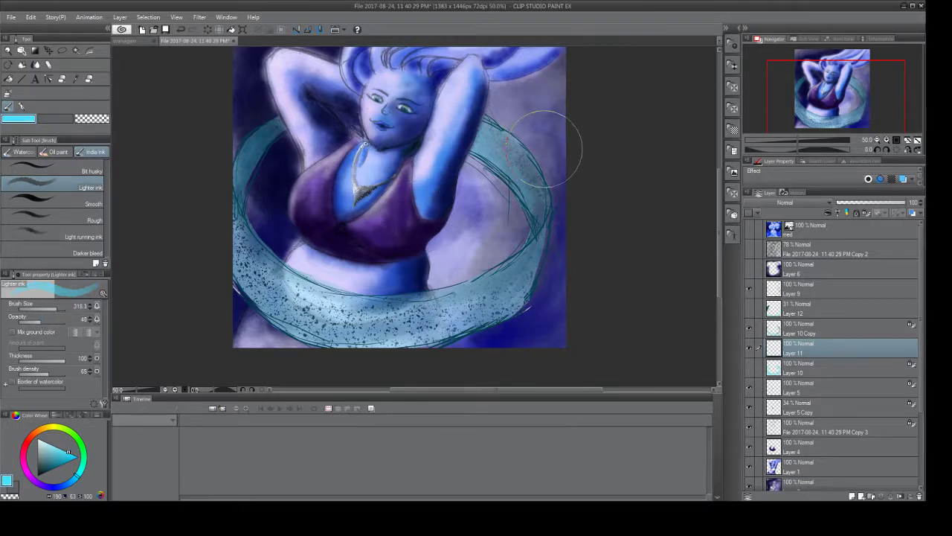
{"action": "mouse_move", "coordinate": [543, 126]}
{"action": "left_mouse_down"}
{"action": "mouse_move", "coordinate": [540, 232]}
{"action": "mouse_move", "coordinate": [513, 308]}
{"action": "mouse_move", "coordinate": [327, 344]}
{"action": "mouse_move", "coordinate": [267, 335]}
{"action": "mouse_move", "coordinate": [240, 132]}
{"action": "mouse_move", "coordinate": [298, 123]}
{"action": "mouse_move", "coordinate": [271, 186]}
{"action": "mouse_move", "coordinate": [274, 221]}
{"action": "mouse_move", "coordinate": [307, 274]}
{"action": "mouse_move", "coordinate": [339, 286]}
{"action": "mouse_move", "coordinate": [422, 291]}
{"action": "mouse_move", "coordinate": [469, 198]}
{"action": "mouse_move", "coordinate": [443, 153]}
{"action": "mouse_move", "coordinate": [539, 127]}
{"action": "mouse_move", "coordinate": [585, 159]}
{"action": "left_mouse_up"}
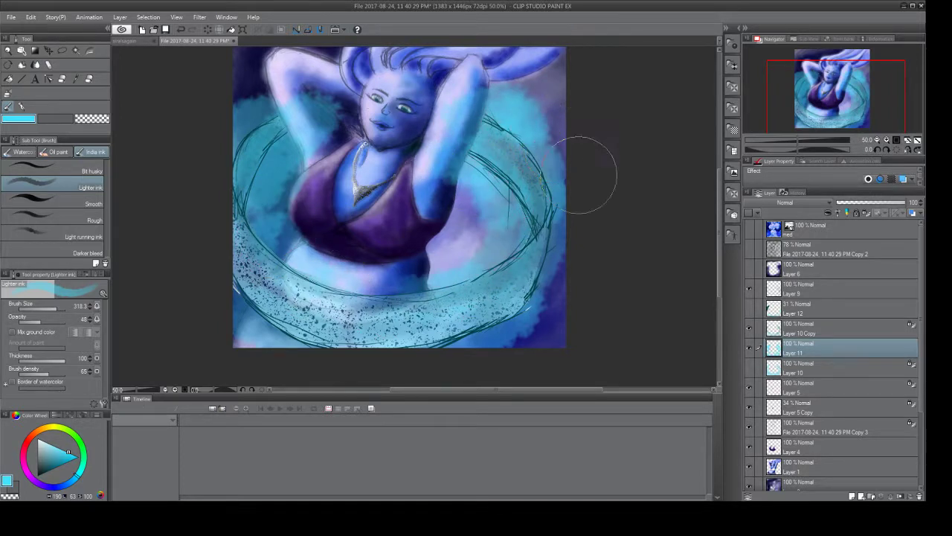
{"action": "left_click_drag", "start_coordinate": [903, 203], "coordinate": [888, 208]}
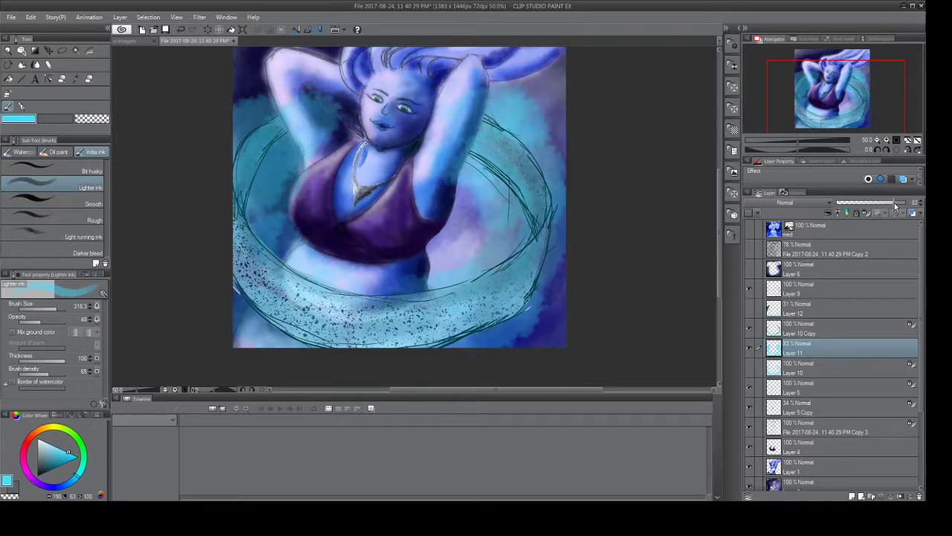
{"action": "left_click_drag", "start_coordinate": [895, 203], "coordinate": [892, 204]}
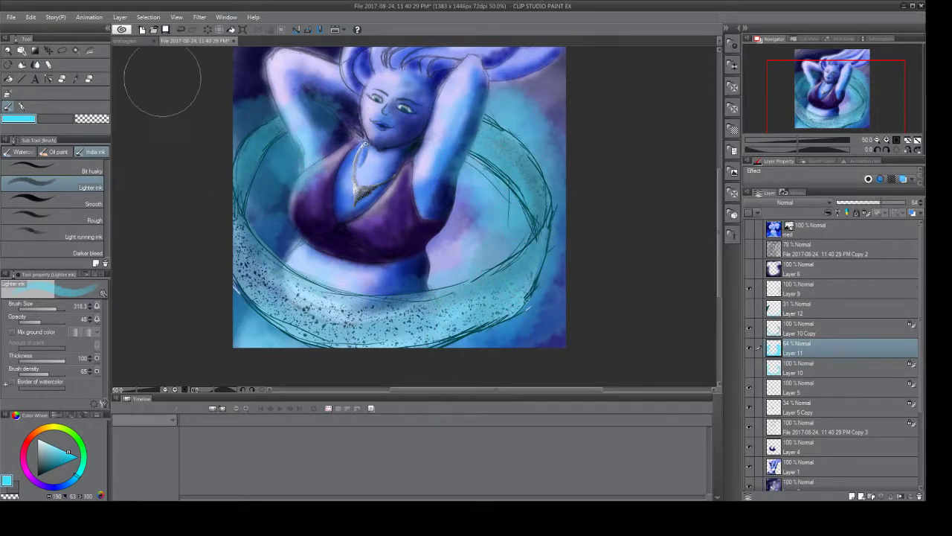
Erase the cyan overlapping the woman's arms, top and torso on Layer 11 with the Rough eraser at size 234.4 and the Soft eraser.
{"action": "left_click", "coordinate": [89, 78]}
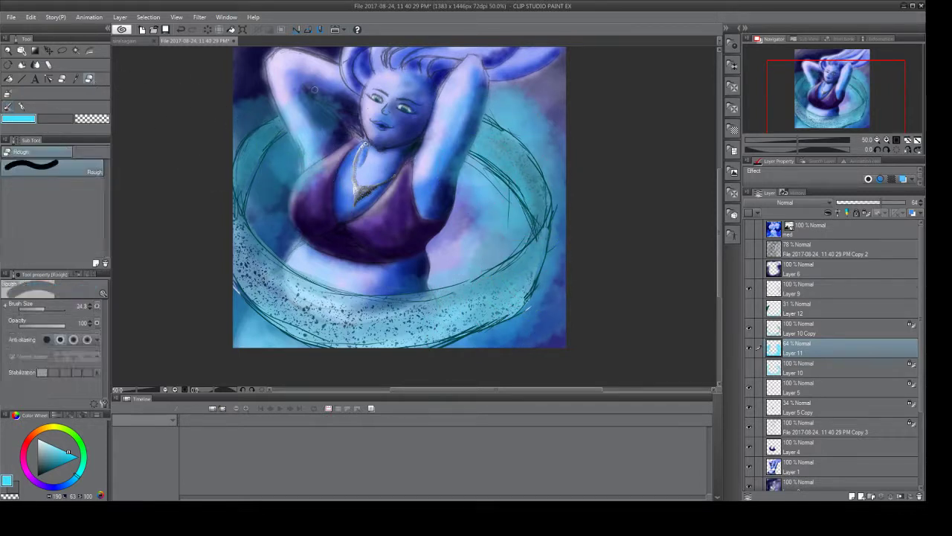
{"action": "left_click", "coordinate": [54, 307]}
{"action": "mouse_move", "coordinate": [319, 85]}
{"action": "left_mouse_down"}
{"action": "mouse_move", "coordinate": [350, 141]}
{"action": "mouse_move", "coordinate": [302, 84]}
{"action": "mouse_move", "coordinate": [353, 175]}
{"action": "mouse_move", "coordinate": [319, 215]}
{"action": "mouse_move", "coordinate": [297, 178]}
{"action": "mouse_move", "coordinate": [402, 182]}
{"action": "mouse_move", "coordinate": [399, 156]}
{"action": "mouse_move", "coordinate": [466, 89]}
{"action": "mouse_move", "coordinate": [435, 149]}
{"action": "mouse_move", "coordinate": [460, 95]}
{"action": "mouse_move", "coordinate": [338, 153]}
{"action": "mouse_move", "coordinate": [313, 104]}
{"action": "mouse_move", "coordinate": [320, 130]}
{"action": "mouse_move", "coordinate": [342, 127]}
{"action": "left_mouse_up"}
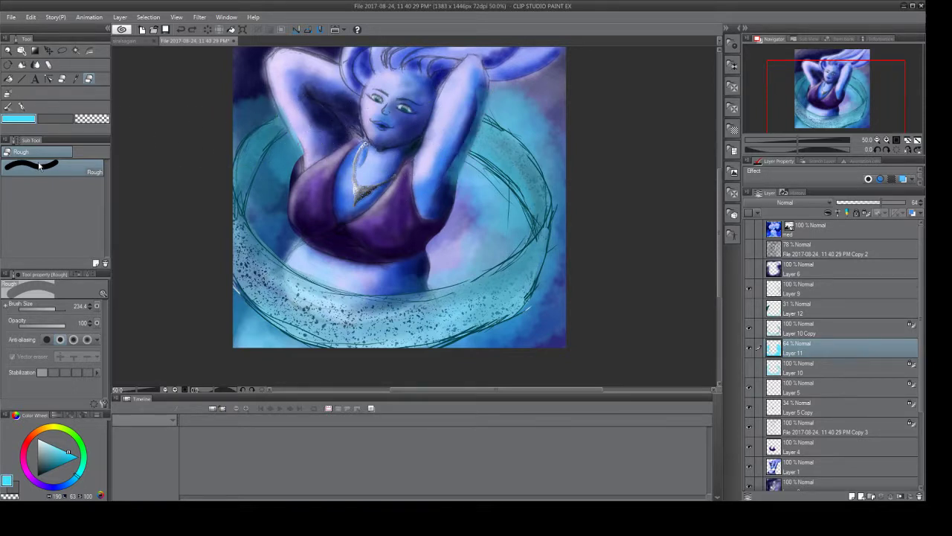
{"action": "left_click", "coordinate": [62, 80]}
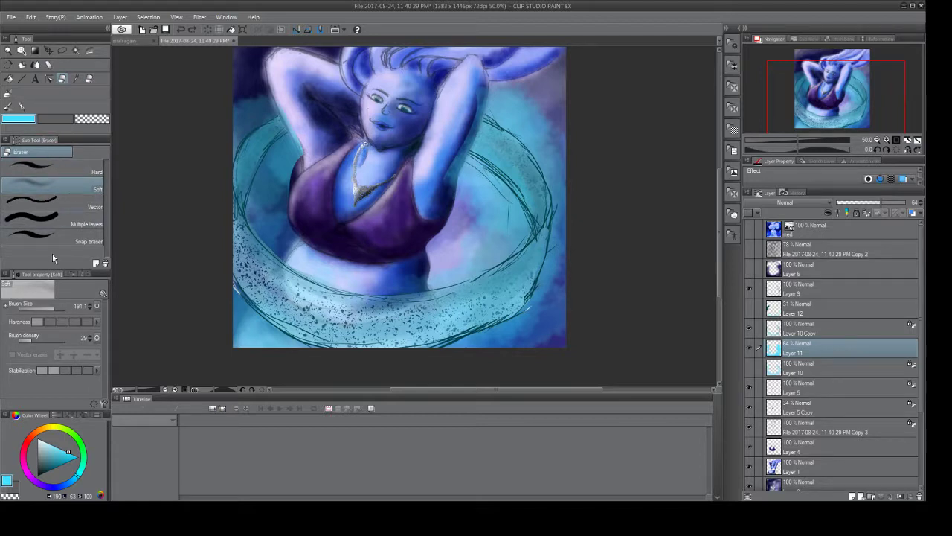
{"action": "mouse_move", "coordinate": [442, 113]}
{"action": "left_mouse_down"}
{"action": "mouse_move", "coordinate": [463, 123]}
{"action": "mouse_move", "coordinate": [458, 98]}
{"action": "mouse_move", "coordinate": [439, 160]}
{"action": "mouse_move", "coordinate": [429, 157]}
{"action": "mouse_move", "coordinate": [435, 190]}
{"action": "mouse_move", "coordinate": [447, 175]}
{"action": "mouse_move", "coordinate": [458, 134]}
{"action": "mouse_move", "coordinate": [417, 219]}
{"action": "left_mouse_up"}
{"action": "mouse_move", "coordinate": [325, 139]}
{"action": "left_mouse_down"}
{"action": "mouse_move", "coordinate": [282, 83]}
{"action": "mouse_move", "coordinate": [311, 119]}
{"action": "mouse_move", "coordinate": [312, 158]}
{"action": "mouse_move", "coordinate": [320, 153]}
{"action": "mouse_move", "coordinate": [304, 213]}
{"action": "mouse_move", "coordinate": [326, 174]}
{"action": "mouse_move", "coordinate": [300, 245]}
{"action": "mouse_move", "coordinate": [332, 287]}
{"action": "mouse_move", "coordinate": [343, 247]}
{"action": "left_mouse_up"}
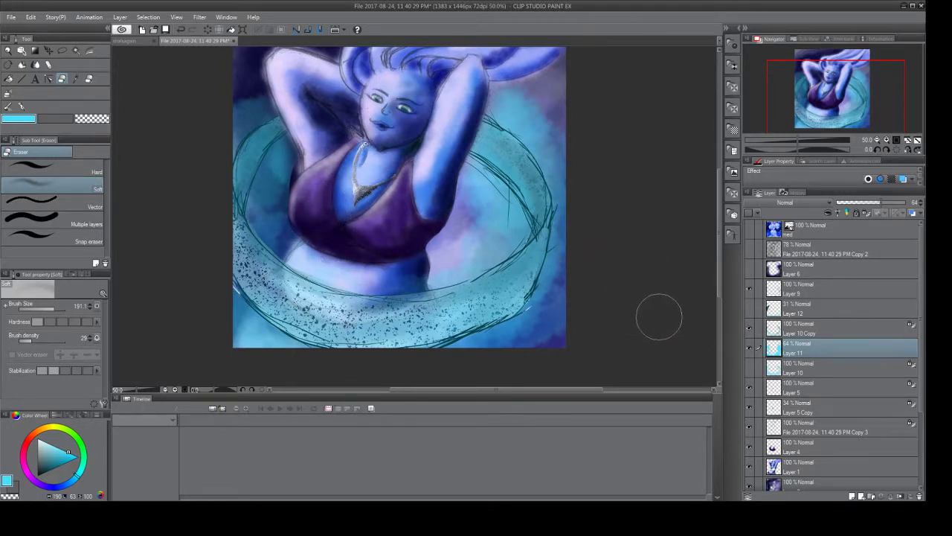
Check what Layer 11, Layer 1 and Layer 4 contribute by hiding and showing each one.
{"action": "left_click", "coordinate": [750, 347]}
{"action": "left_click", "coordinate": [749, 348]}
{"action": "left_click", "coordinate": [776, 467]}
{"action": "left_click", "coordinate": [748, 465]}
{"action": "left_click", "coordinate": [749, 465]}
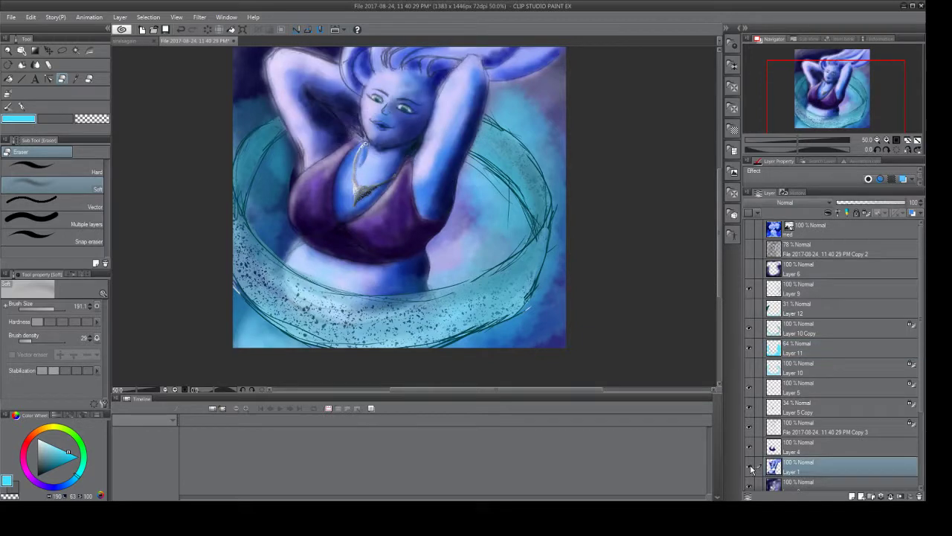
{"action": "left_click", "coordinate": [774, 450]}
{"action": "left_click", "coordinate": [749, 448]}
{"action": "left_click", "coordinate": [748, 447]}
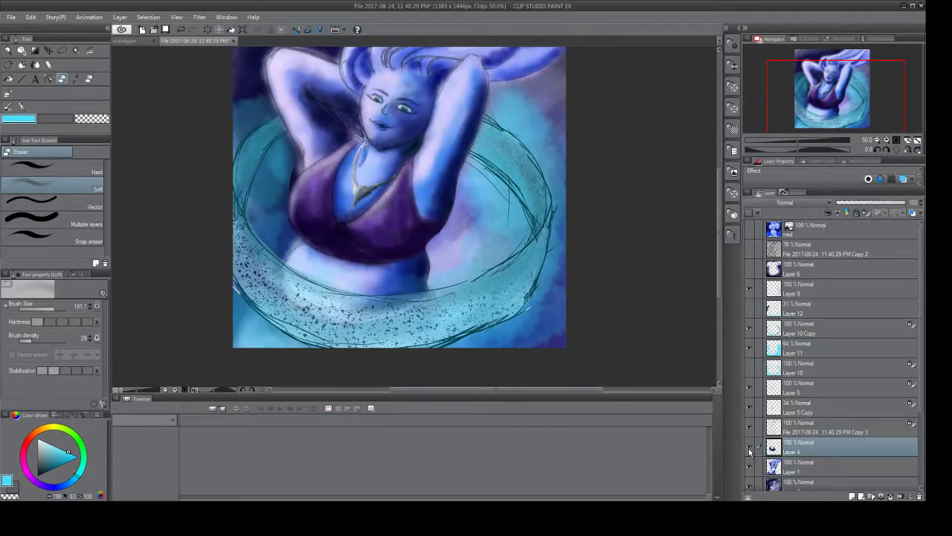
Compare the painting with the Layer 8 background and the Layer 11 cyan shading each switched off and on.
{"action": "left_click", "coordinate": [749, 486]}
{"action": "left_click", "coordinate": [749, 486]}
{"action": "left_click", "coordinate": [749, 486]}
{"action": "left_click", "coordinate": [749, 486]}
{"action": "left_click", "coordinate": [749, 485]}
{"action": "left_click", "coordinate": [749, 486]}
{"action": "left_click", "coordinate": [772, 355]}
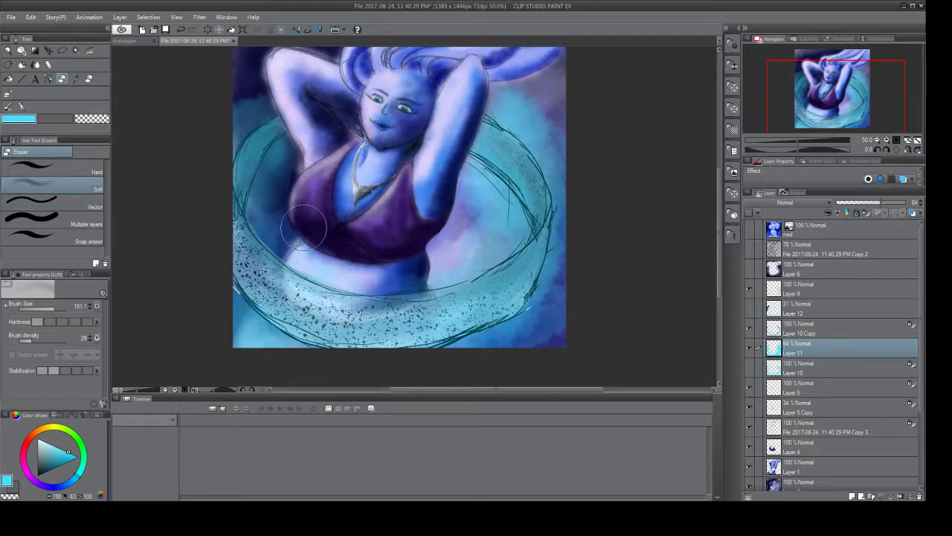
{"action": "left_click", "coordinate": [771, 484]}
{"action": "left_click", "coordinate": [748, 481]}
{"action": "left_click", "coordinate": [748, 481]}
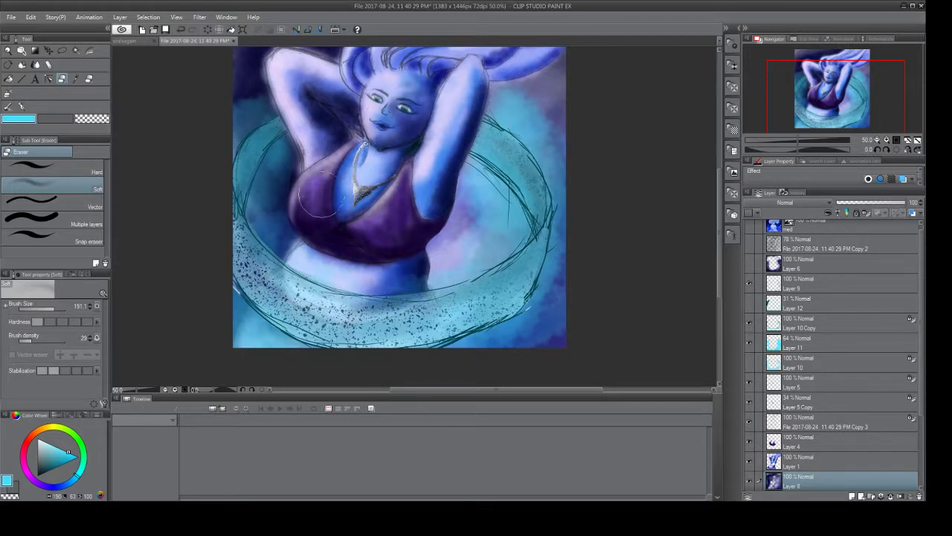
{"action": "left_click", "coordinate": [749, 342]}
{"action": "left_click", "coordinate": [749, 342]}
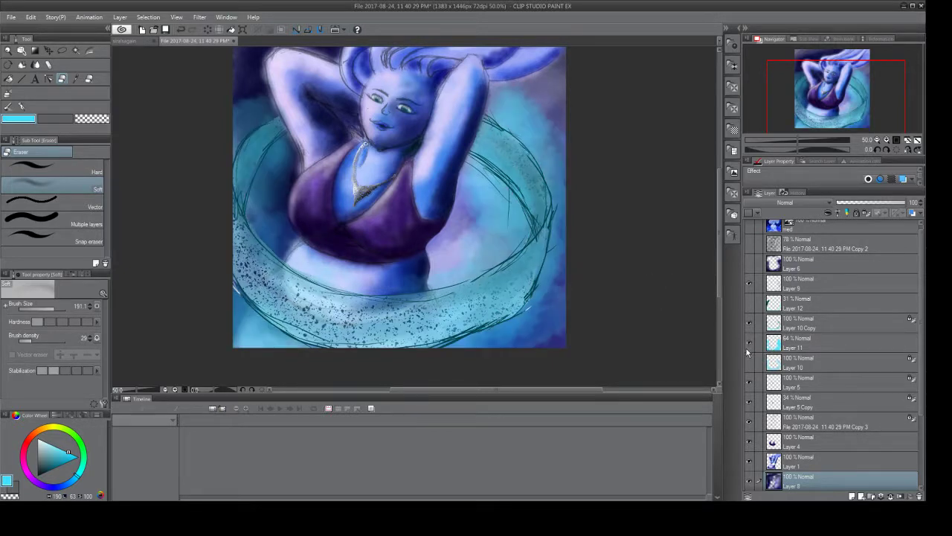
Try painting cyan with Lighter ink beside and across the torso on Layer 8, and undo the strokes.
{"action": "left_click", "coordinate": [11, 106]}
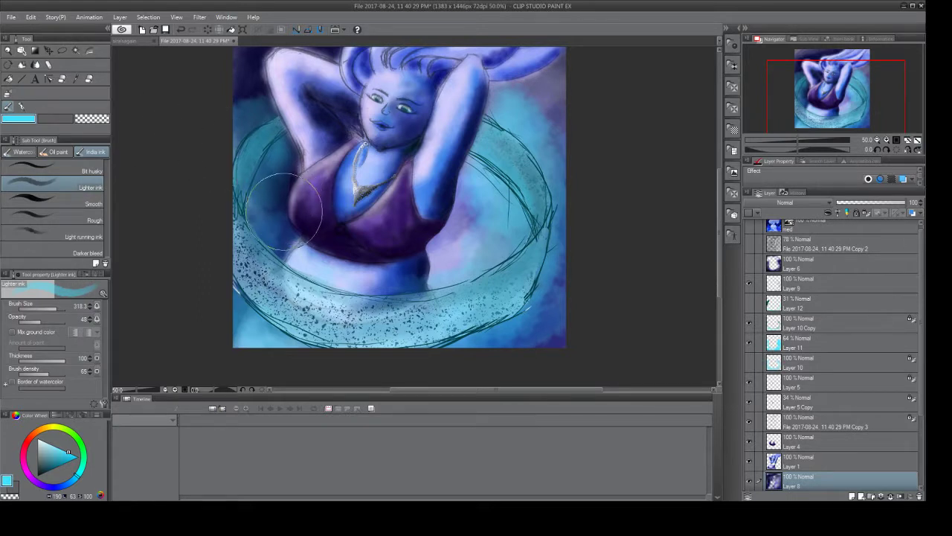
{"action": "mouse_move", "coordinate": [269, 188]}
{"action": "left_mouse_down"}
{"action": "mouse_move", "coordinate": [306, 181]}
{"action": "mouse_move", "coordinate": [275, 188]}
{"action": "mouse_move", "coordinate": [312, 139]}
{"action": "mouse_move", "coordinate": [288, 156]}
{"action": "mouse_move", "coordinate": [335, 179]}
{"action": "mouse_move", "coordinate": [287, 224]}
{"action": "mouse_move", "coordinate": [288, 186]}
{"action": "mouse_move", "coordinate": [268, 211]}
{"action": "mouse_move", "coordinate": [260, 198]}
{"action": "mouse_move", "coordinate": [294, 156]}
{"action": "mouse_move", "coordinate": [317, 166]}
{"action": "mouse_move", "coordinate": [337, 216]}
{"action": "mouse_move", "coordinate": [434, 202]}
{"action": "mouse_move", "coordinate": [407, 189]}
{"action": "left_mouse_up"}
{"action": "key", "text": "ctrl+z"}
{"action": "key", "text": "ctrl+z"}
{"action": "key", "text": "ctrl+z"}
{"action": "key", "text": "ctrl+z"}
Paint cyan over the image-left side of the purple top and nearby background on Layer 9, and lower the layer's opacity to 0.
{"action": "left_click", "coordinate": [776, 344]}
{"action": "left_click", "coordinate": [774, 323]}
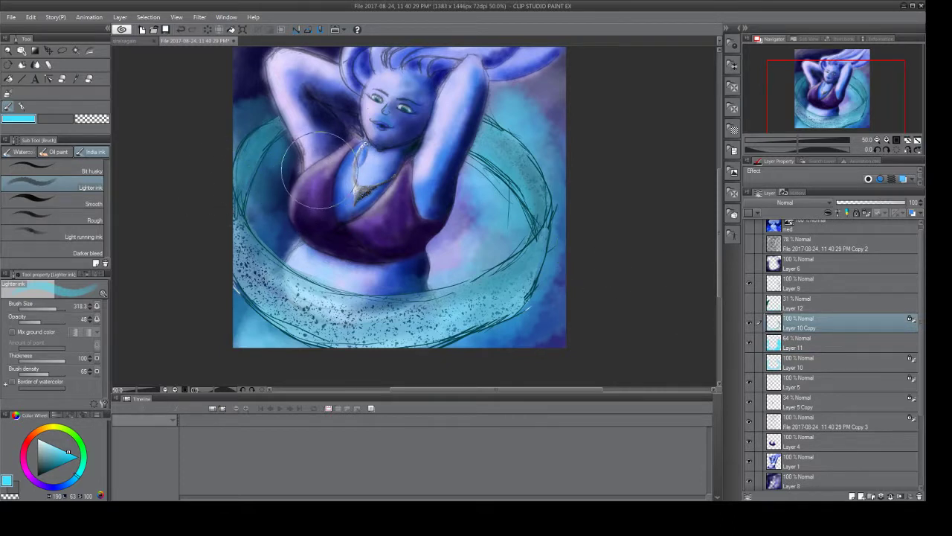
{"action": "left_click", "coordinate": [775, 264]}
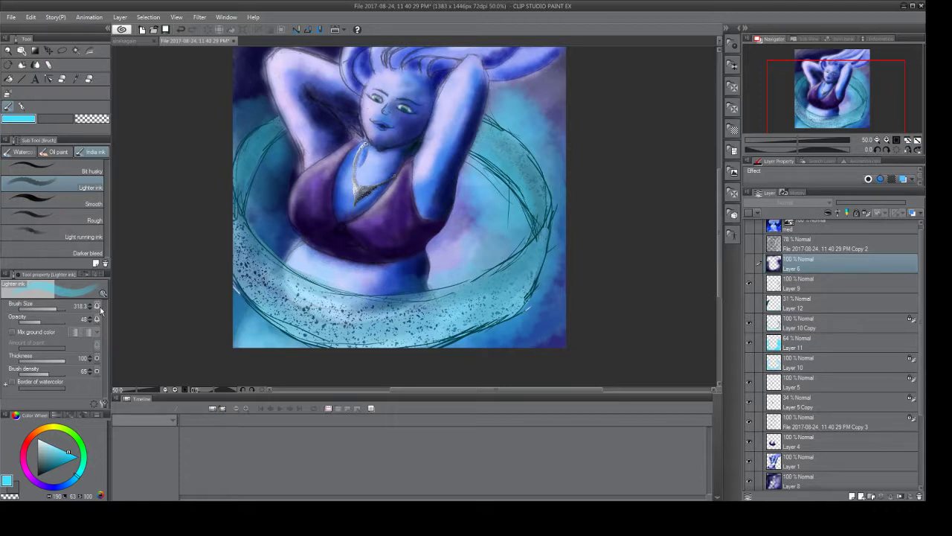
{"action": "left_click", "coordinate": [774, 285]}
{"action": "mouse_move", "coordinate": [335, 189]}
{"action": "left_mouse_down"}
{"action": "mouse_move", "coordinate": [304, 175]}
{"action": "mouse_move", "coordinate": [279, 201]}
{"action": "mouse_move", "coordinate": [335, 238]}
{"action": "left_mouse_up"}
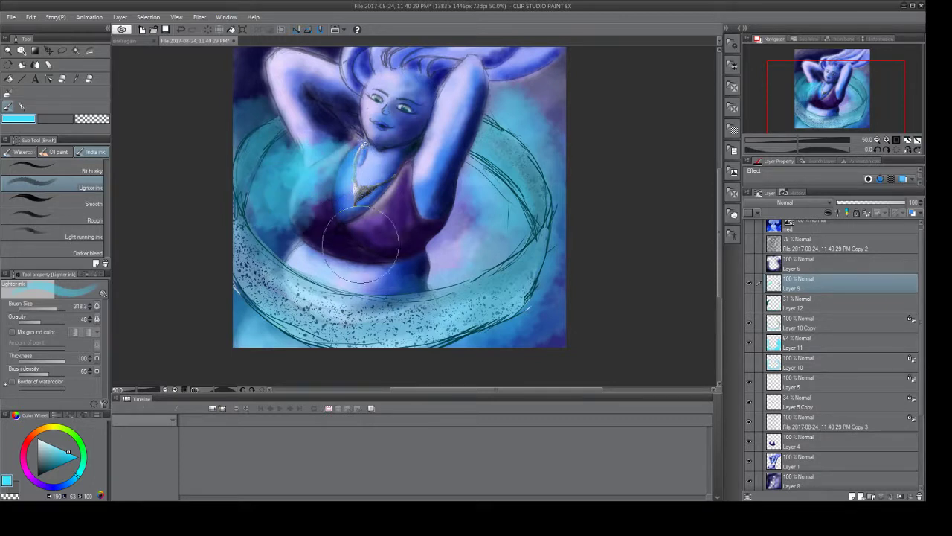
{"action": "left_click_drag", "start_coordinate": [905, 203], "coordinate": [872, 201]}
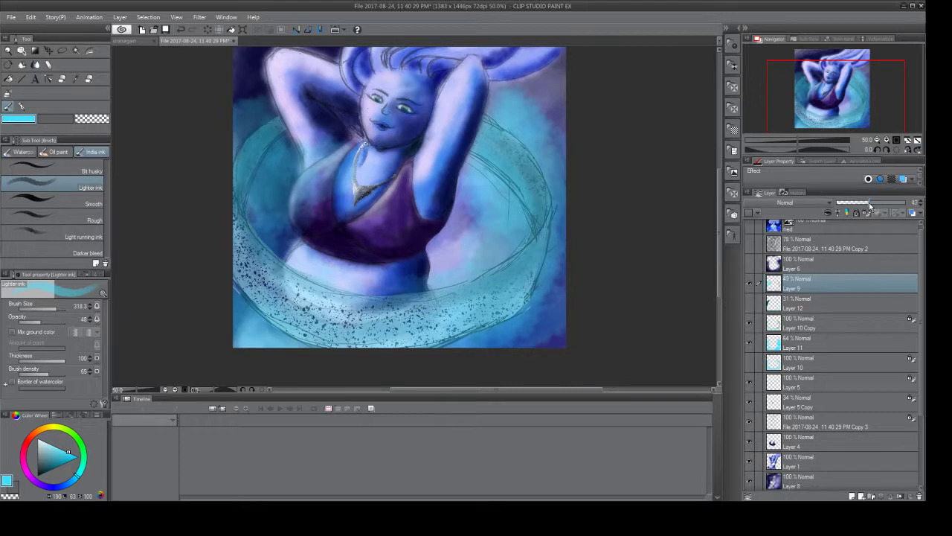
{"action": "left_click_drag", "start_coordinate": [872, 206], "coordinate": [833, 203]}
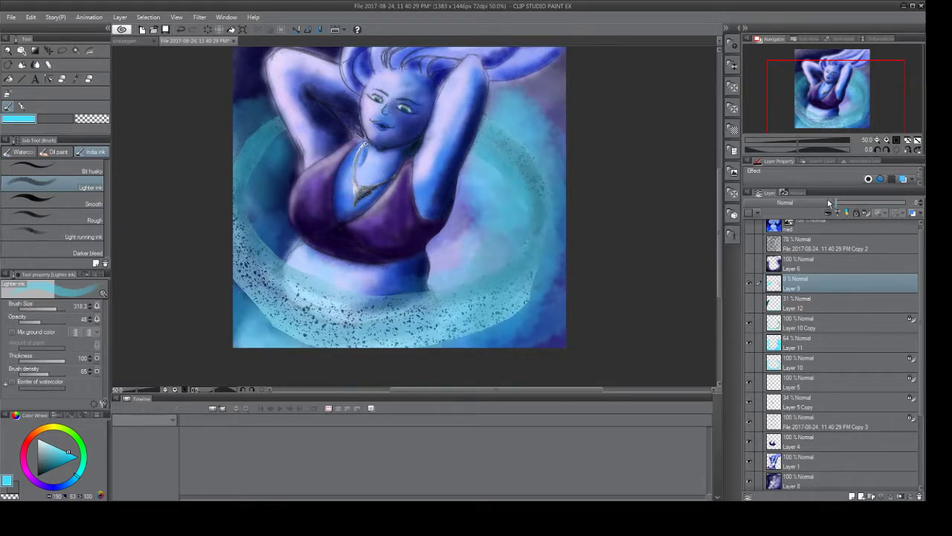
Hide Layer 10 Copy and compare the background with Layer 11 switched off and on.
{"action": "left_click", "coordinate": [748, 322]}
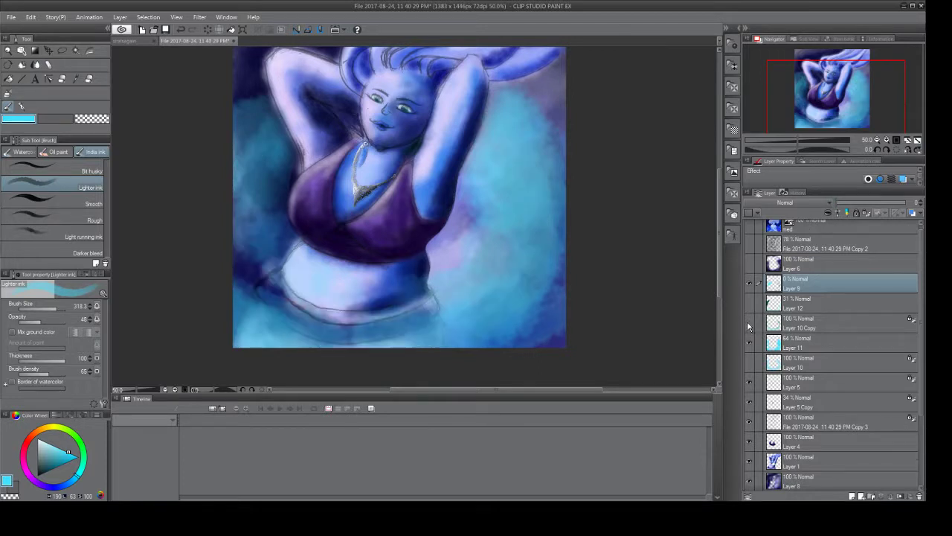
{"action": "left_click", "coordinate": [750, 344]}
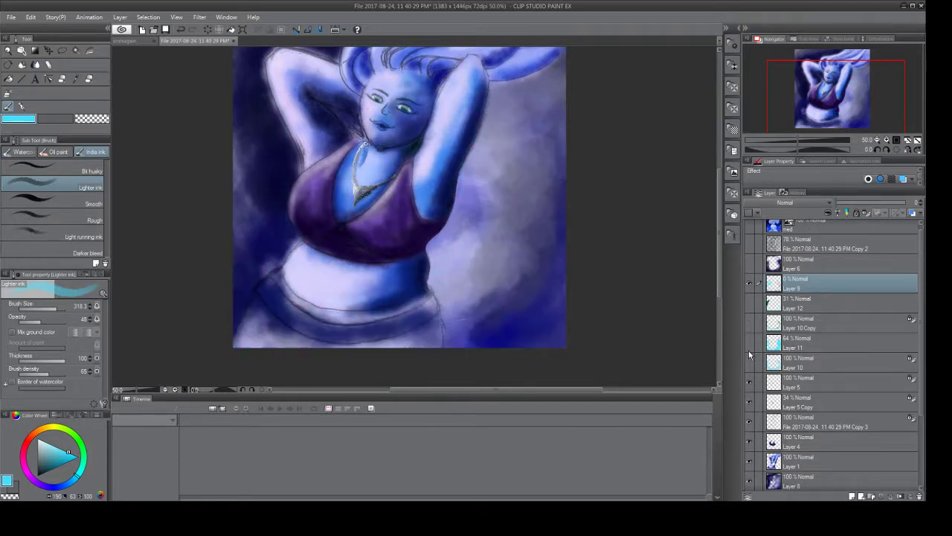
{"action": "left_click", "coordinate": [750, 344]}
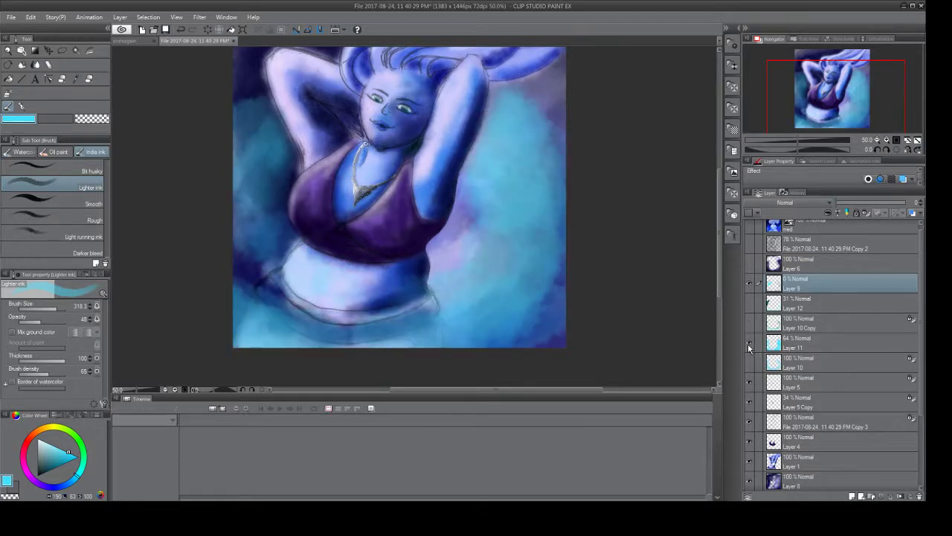
Paint more cyan over the purple top's edge and the adjoining background on Layer 11, and lower the layer's opacity to 33.
{"action": "left_click", "coordinate": [771, 344]}
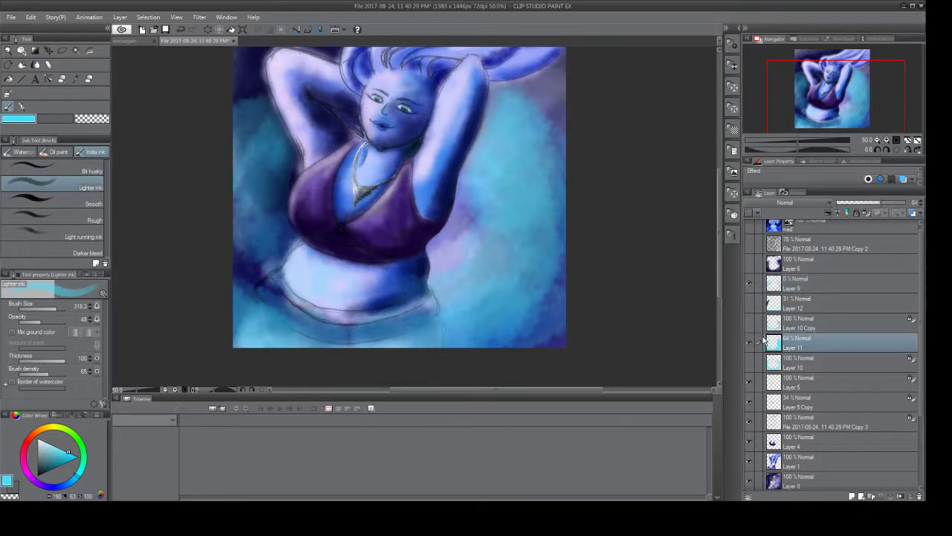
{"action": "left_click", "coordinate": [750, 343]}
{"action": "left_click", "coordinate": [750, 343]}
{"action": "mouse_move", "coordinate": [297, 170]}
{"action": "left_mouse_down"}
{"action": "mouse_move", "coordinate": [322, 170]}
{"action": "mouse_move", "coordinate": [267, 196]}
{"action": "mouse_move", "coordinate": [314, 168]}
{"action": "mouse_move", "coordinate": [290, 215]}
{"action": "mouse_move", "coordinate": [292, 164]}
{"action": "mouse_move", "coordinate": [258, 195]}
{"action": "mouse_move", "coordinate": [281, 168]}
{"action": "mouse_move", "coordinate": [298, 223]}
{"action": "mouse_move", "coordinate": [276, 214]}
{"action": "mouse_move", "coordinate": [341, 254]}
{"action": "mouse_move", "coordinate": [375, 236]}
{"action": "mouse_move", "coordinate": [370, 199]}
{"action": "mouse_move", "coordinate": [435, 200]}
{"action": "left_mouse_up"}
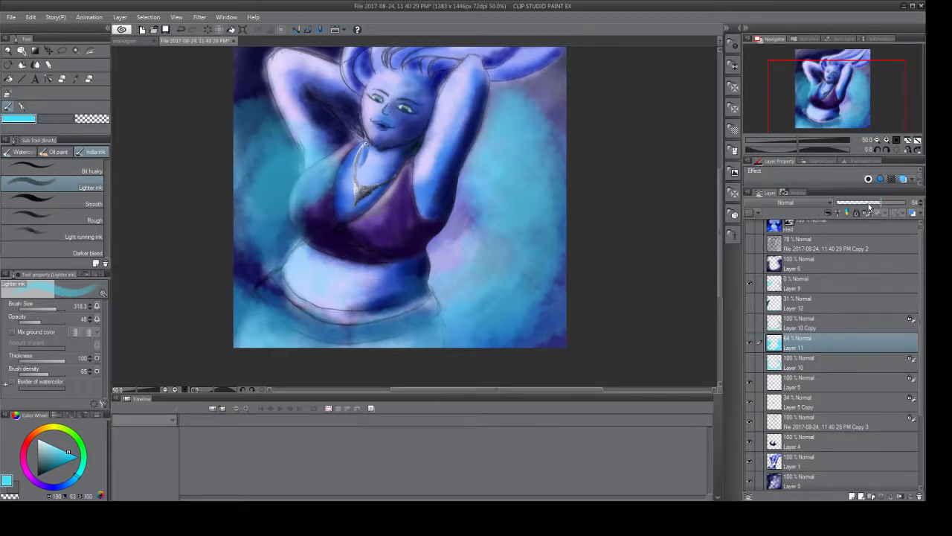
{"action": "left_click_drag", "start_coordinate": [866, 205], "coordinate": [863, 205]}
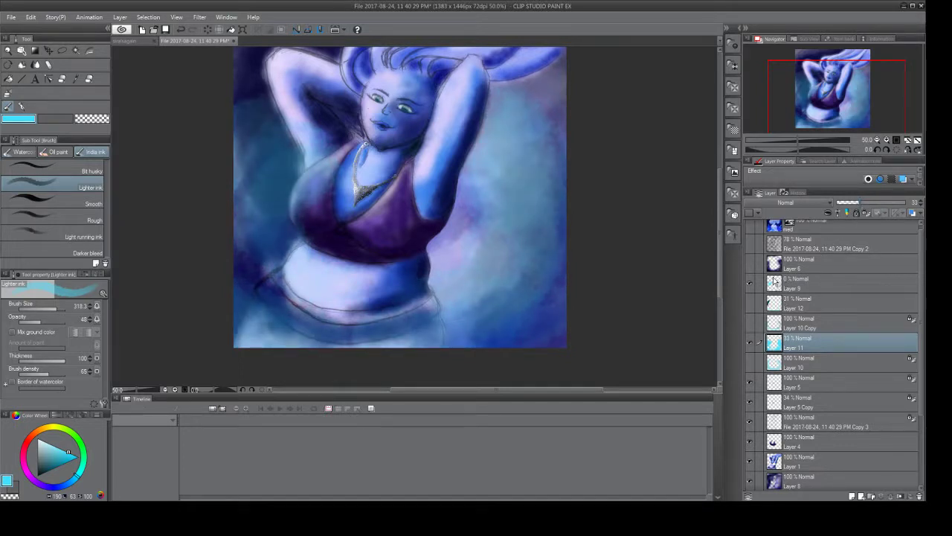
Show Layer 12 and compare the ring with Layer 10 Copy switched on and off.
{"action": "left_click", "coordinate": [749, 324]}
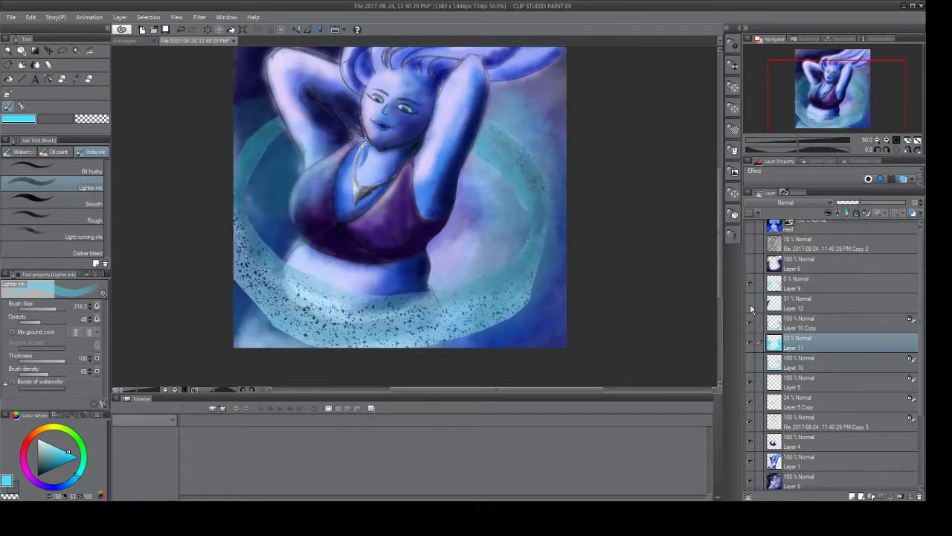
{"action": "left_click", "coordinate": [749, 303]}
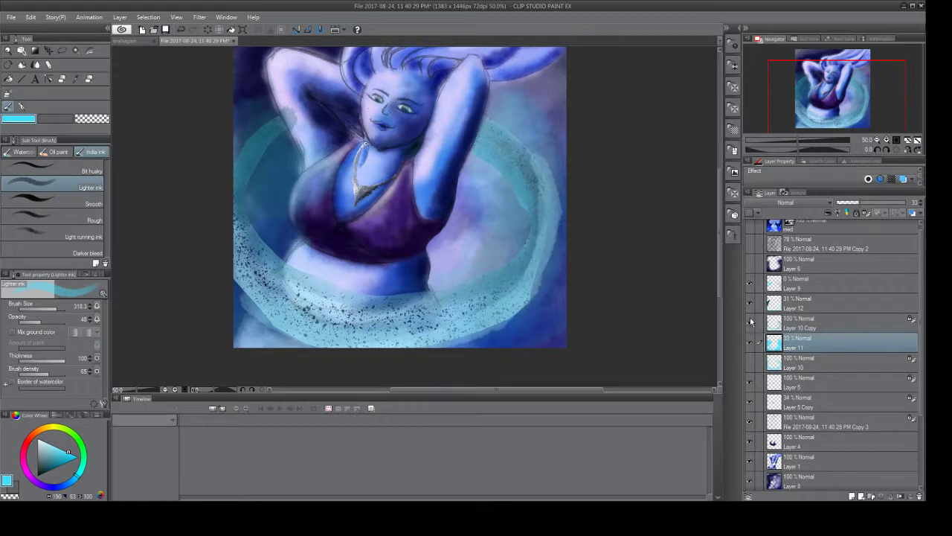
{"action": "left_click", "coordinate": [749, 322]}
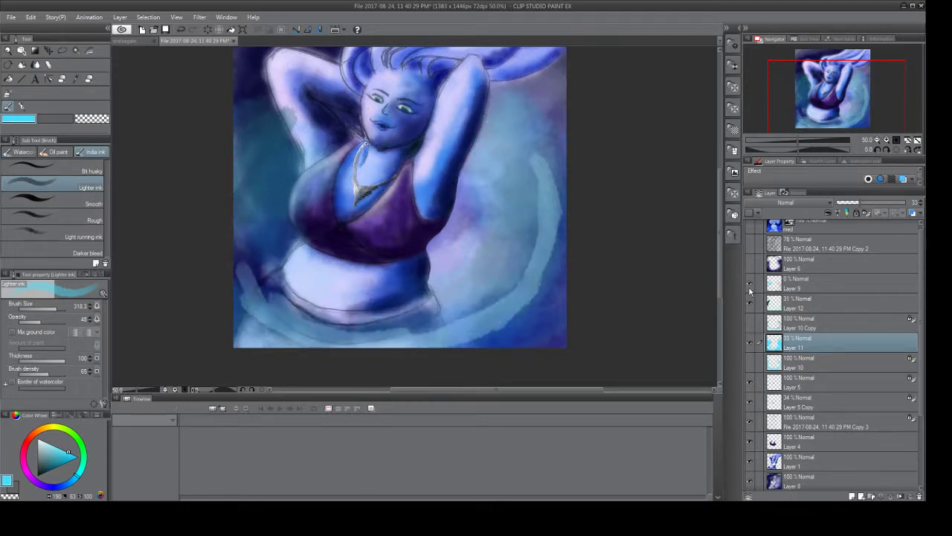
Undo the latest opacity changes on Layers 11 and 9, and show Layer 9.
{"action": "key", "text": "ctrl+z"}
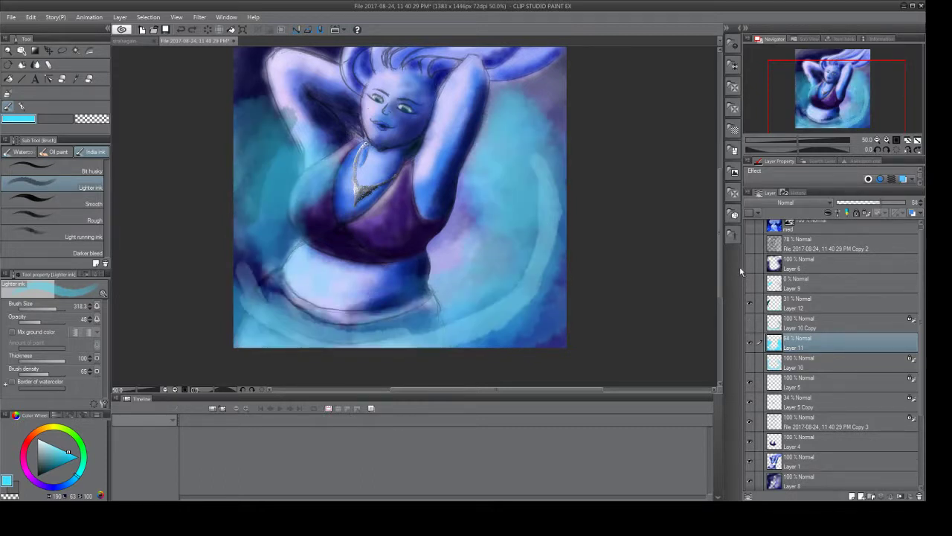
{"action": "key", "text": "ctrl+z"}
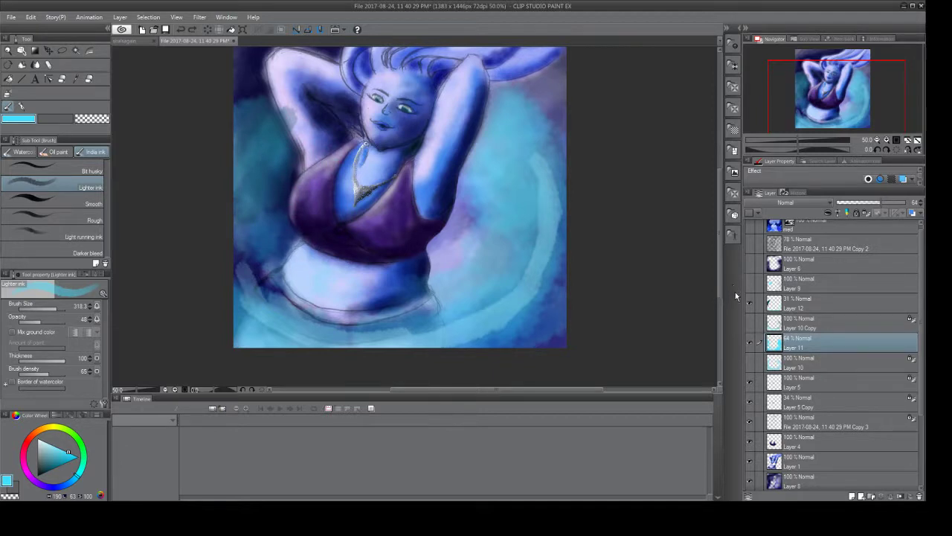
{"action": "left_click", "coordinate": [750, 302]}
{"action": "left_click", "coordinate": [750, 302]}
{"action": "left_click", "coordinate": [750, 283]}
{"action": "left_click", "coordinate": [749, 284]}
{"action": "left_click", "coordinate": [749, 284]}
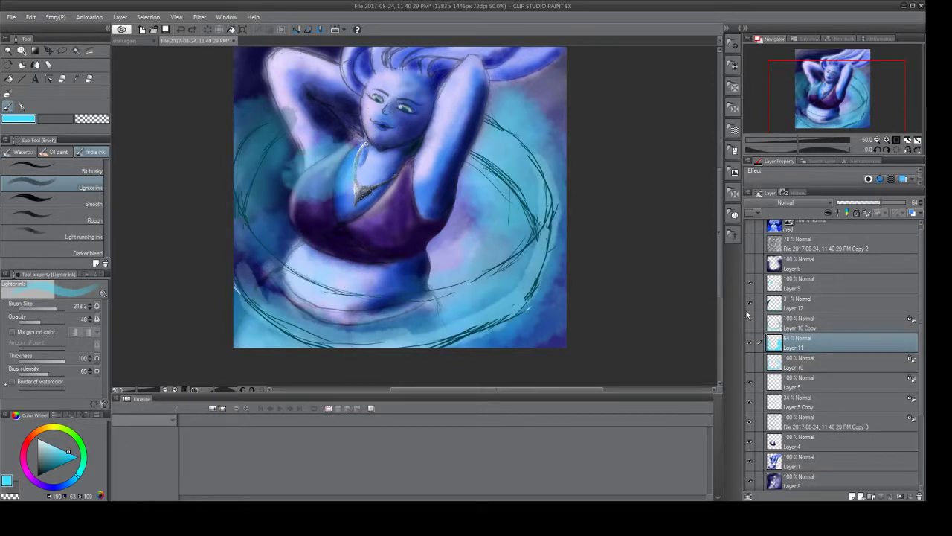
Compare the picture with Layer 12 switched off and on, and show the speckled ring on Layer 10.
{"action": "left_click", "coordinate": [749, 303]}
{"action": "left_click", "coordinate": [749, 302]}
{"action": "left_click", "coordinate": [749, 363]}
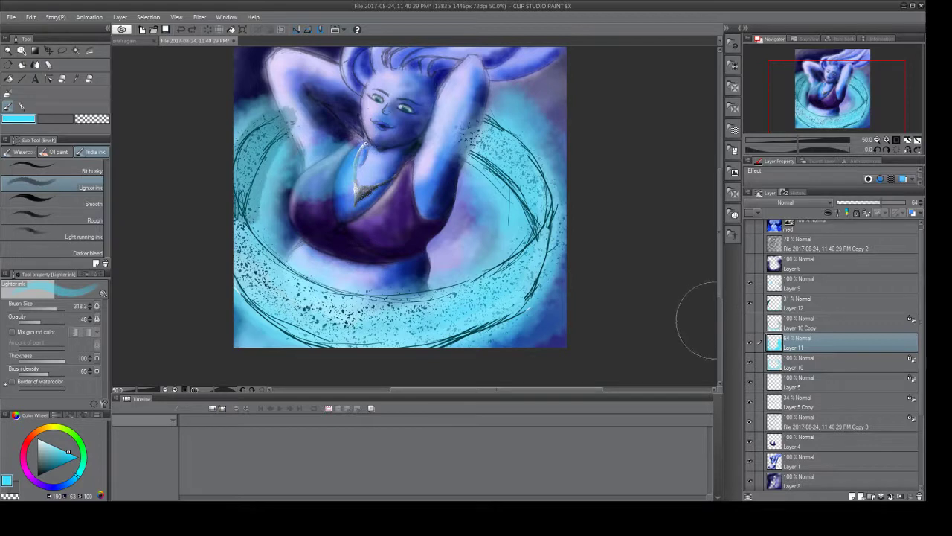
Paint more cyan beside the image-left side of the purple top on Layer 11, and lower the layer's opacity to 28.
{"action": "left_click", "coordinate": [747, 342]}
{"action": "left_click", "coordinate": [746, 340]}
{"action": "left_click", "coordinate": [746, 340]}
{"action": "left_click", "coordinate": [747, 344]}
{"action": "mouse_move", "coordinate": [268, 231]}
{"action": "left_mouse_down"}
{"action": "mouse_move", "coordinate": [302, 195]}
{"action": "mouse_move", "coordinate": [287, 214]}
{"action": "mouse_move", "coordinate": [287, 191]}
{"action": "mouse_move", "coordinate": [315, 171]}
{"action": "mouse_move", "coordinate": [284, 223]}
{"action": "mouse_move", "coordinate": [301, 184]}
{"action": "mouse_move", "coordinate": [294, 221]}
{"action": "left_mouse_up"}
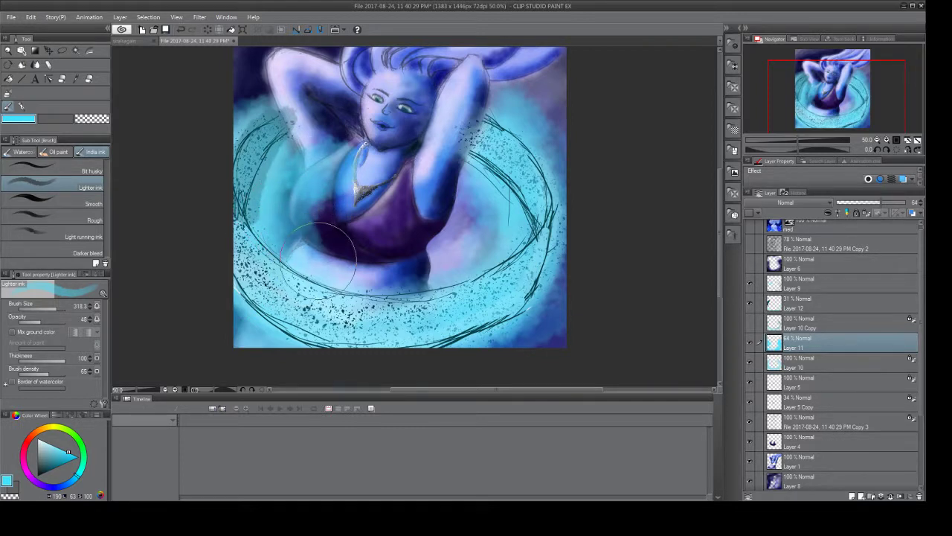
{"action": "left_click_drag", "start_coordinate": [880, 209], "coordinate": [861, 208]}
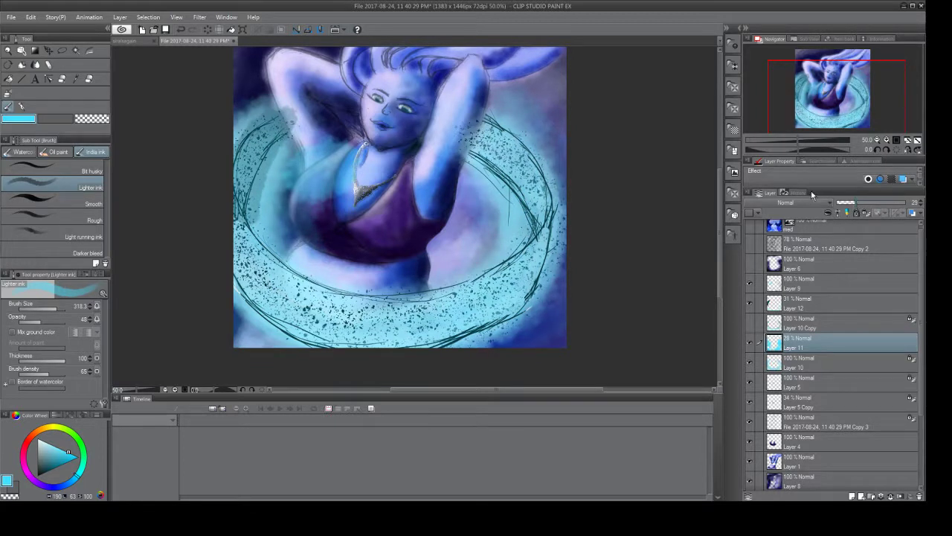
Switch to the Soft eraser and compare the picture with Layers 10, 11 and 12 switched off and on in turn.
{"action": "left_click", "coordinate": [89, 79]}
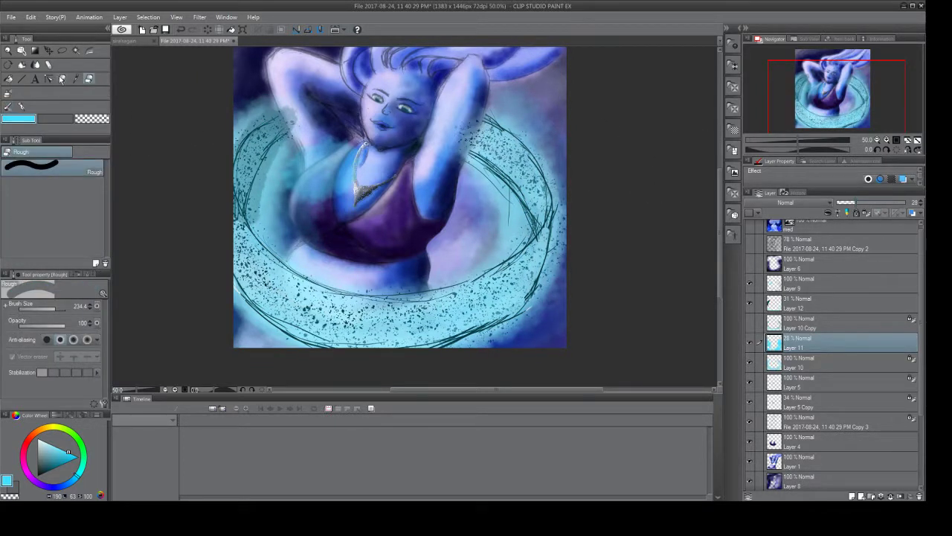
{"action": "left_click", "coordinate": [62, 79]}
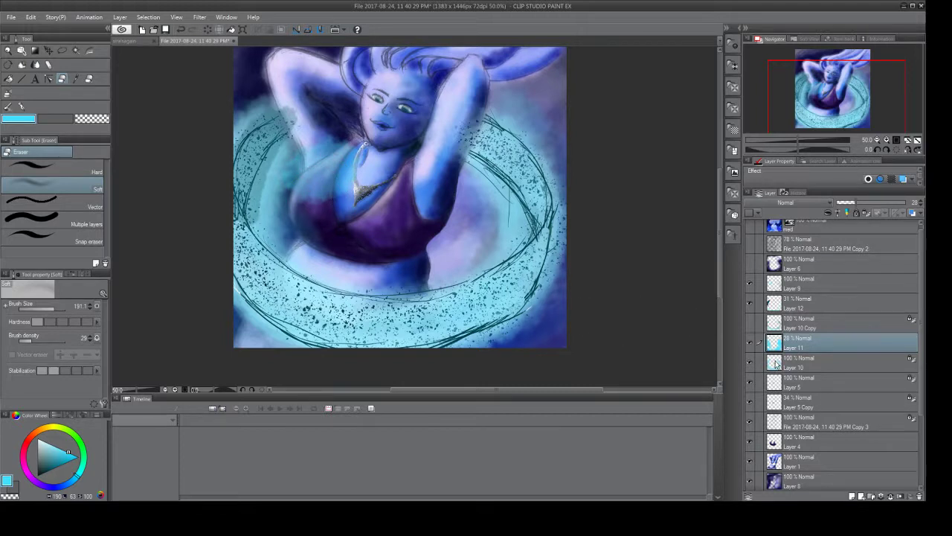
{"action": "left_click", "coordinate": [746, 364]}
{"action": "left_click", "coordinate": [750, 361]}
{"action": "left_click", "coordinate": [750, 363]}
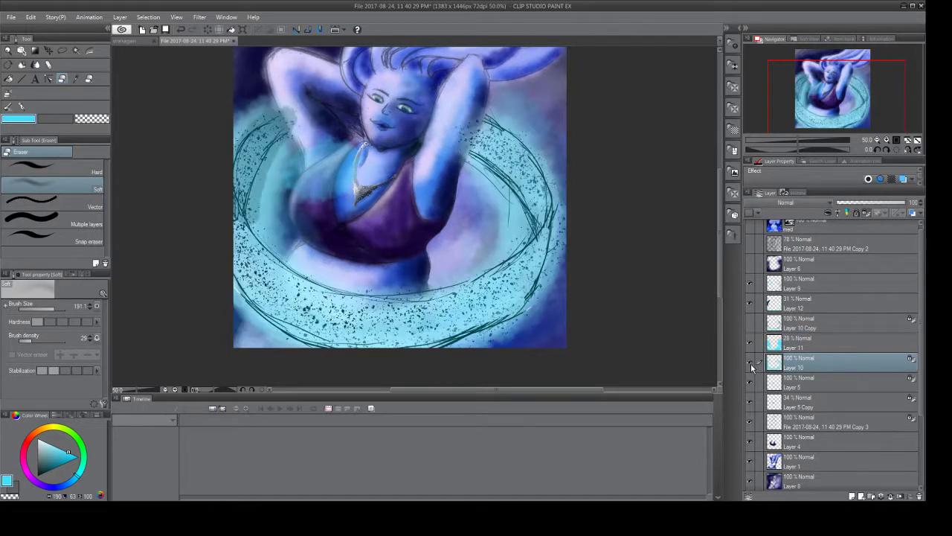
{"action": "left_click", "coordinate": [766, 347]}
{"action": "left_click", "coordinate": [753, 343]}
{"action": "left_click", "coordinate": [751, 344]}
{"action": "left_click", "coordinate": [769, 308]}
{"action": "left_click", "coordinate": [749, 304]}
{"action": "left_click", "coordinate": [750, 305]}
Check Layer 9 and softly erase its cyan paint from the purple top and necklace area.
{"action": "left_click", "coordinate": [752, 282]}
{"action": "left_click", "coordinate": [752, 281]}
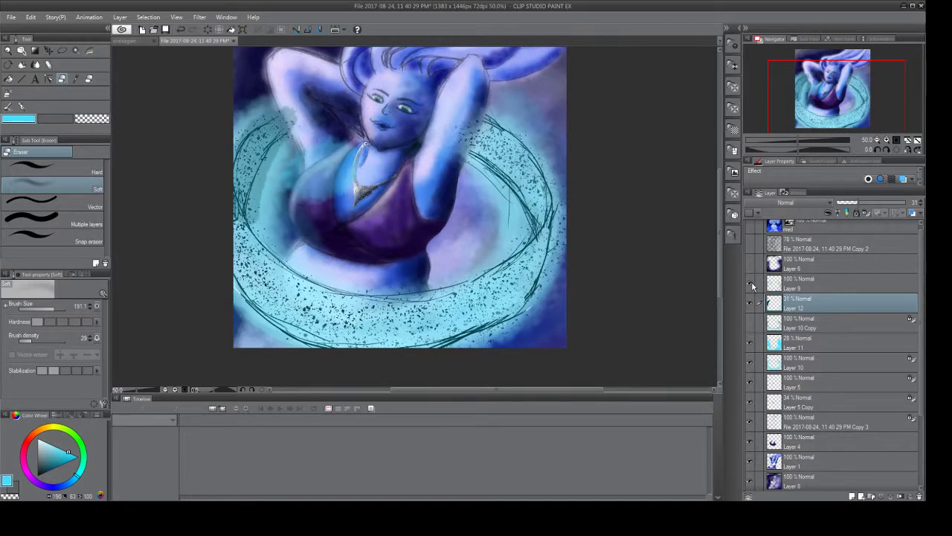
{"action": "left_click", "coordinate": [780, 289]}
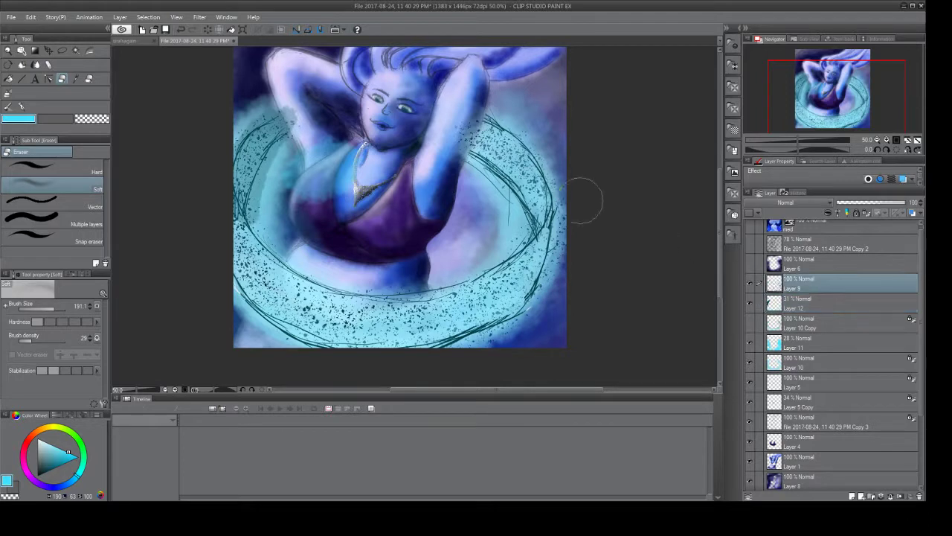
{"action": "mouse_move", "coordinate": [369, 146]}
{"action": "left_mouse_down"}
{"action": "mouse_move", "coordinate": [332, 192]}
{"action": "mouse_move", "coordinate": [351, 142]}
{"action": "mouse_move", "coordinate": [318, 183]}
{"action": "mouse_move", "coordinate": [292, 186]}
{"action": "mouse_move", "coordinate": [316, 168]}
{"action": "mouse_move", "coordinate": [375, 152]}
{"action": "mouse_move", "coordinate": [312, 196]}
{"action": "mouse_move", "coordinate": [358, 132]}
{"action": "mouse_move", "coordinate": [293, 216]}
{"action": "mouse_move", "coordinate": [354, 155]}
{"action": "mouse_move", "coordinate": [317, 140]}
{"action": "mouse_move", "coordinate": [289, 154]}
{"action": "left_mouse_up"}
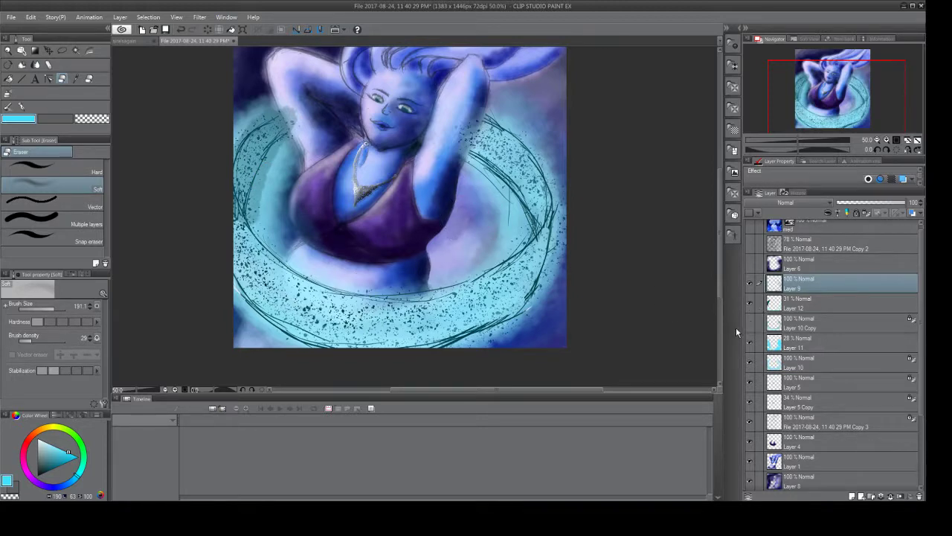
Check Layer 10 and softly erase its cyan from the ring's inner area beside the image-left side of the purple top.
{"action": "left_click", "coordinate": [773, 346]}
{"action": "left_click", "coordinate": [750, 363]}
{"action": "left_click", "coordinate": [749, 363]}
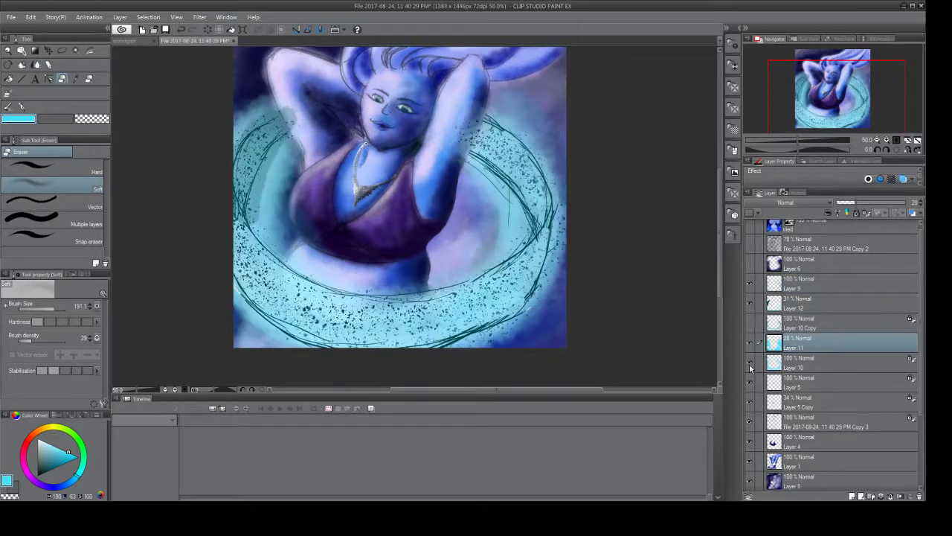
{"action": "left_click", "coordinate": [750, 363]}
{"action": "left_click", "coordinate": [749, 363]}
{"action": "left_click", "coordinate": [774, 366]}
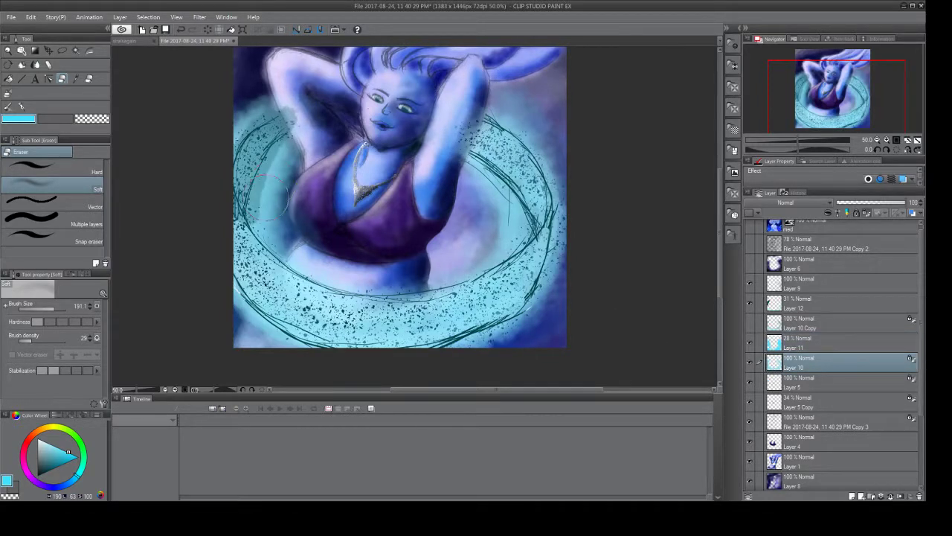
{"action": "mouse_move", "coordinate": [271, 186]}
{"action": "left_mouse_down"}
{"action": "mouse_move", "coordinate": [297, 150]}
{"action": "mouse_move", "coordinate": [278, 179]}
{"action": "mouse_move", "coordinate": [287, 190]}
{"action": "mouse_move", "coordinate": [276, 169]}
{"action": "mouse_move", "coordinate": [270, 217]}
{"action": "mouse_move", "coordinate": [289, 145]}
{"action": "mouse_move", "coordinate": [282, 169]}
{"action": "mouse_move", "coordinate": [306, 128]}
{"action": "mouse_move", "coordinate": [268, 228]}
{"action": "mouse_move", "coordinate": [282, 186]}
{"action": "mouse_move", "coordinate": [289, 240]}
{"action": "mouse_move", "coordinate": [288, 215]}
{"action": "mouse_move", "coordinate": [337, 272]}
{"action": "mouse_move", "coordinate": [306, 240]}
{"action": "mouse_move", "coordinate": [408, 277]}
{"action": "mouse_move", "coordinate": [468, 255]}
{"action": "mouse_move", "coordinate": [441, 267]}
{"action": "mouse_move", "coordinate": [500, 197]}
{"action": "mouse_move", "coordinate": [448, 202]}
{"action": "mouse_move", "coordinate": [478, 181]}
{"action": "mouse_move", "coordinate": [500, 211]}
{"action": "mouse_move", "coordinate": [472, 208]}
{"action": "mouse_move", "coordinate": [448, 269]}
{"action": "mouse_move", "coordinate": [429, 252]}
{"action": "mouse_move", "coordinate": [446, 185]}
{"action": "mouse_move", "coordinate": [494, 244]}
{"action": "mouse_move", "coordinate": [451, 221]}
{"action": "mouse_move", "coordinate": [483, 244]}
{"action": "mouse_move", "coordinate": [417, 235]}
{"action": "mouse_move", "coordinate": [414, 152]}
{"action": "mouse_move", "coordinate": [421, 176]}
{"action": "mouse_move", "coordinate": [392, 201]}
{"action": "mouse_move", "coordinate": [299, 95]}
{"action": "mouse_move", "coordinate": [309, 125]}
{"action": "mouse_move", "coordinate": [297, 86]}
{"action": "mouse_move", "coordinate": [316, 98]}
{"action": "left_mouse_up"}
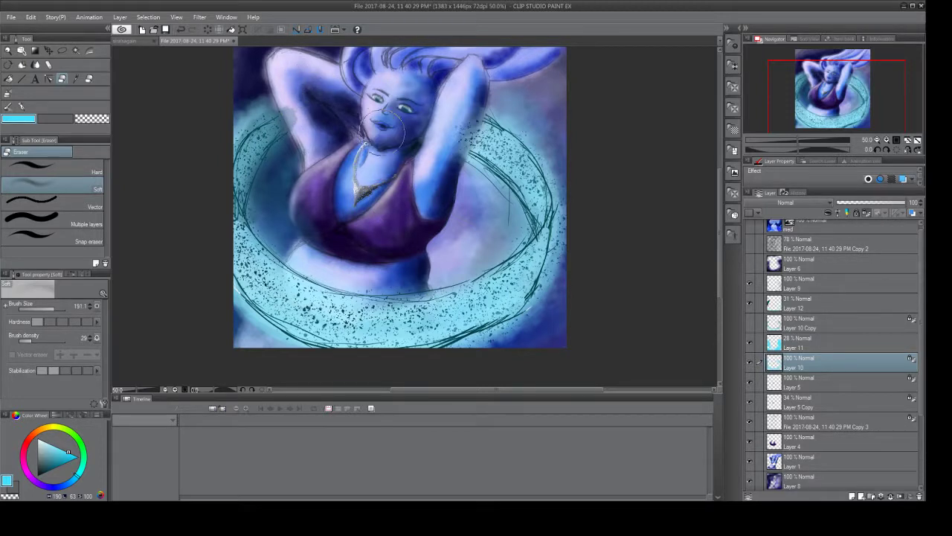
Examine what Layers 11, 10 and 12 contribute to the ring by switching each one off and on.
{"action": "left_click", "coordinate": [750, 343]}
{"action": "left_click", "coordinate": [749, 343]}
{"action": "left_click", "coordinate": [748, 360]}
{"action": "left_click", "coordinate": [749, 360]}
{"action": "left_click", "coordinate": [778, 325]}
{"action": "left_click", "coordinate": [776, 309]}
{"action": "left_click", "coordinate": [749, 301]}
{"action": "left_click", "coordinate": [749, 301]}
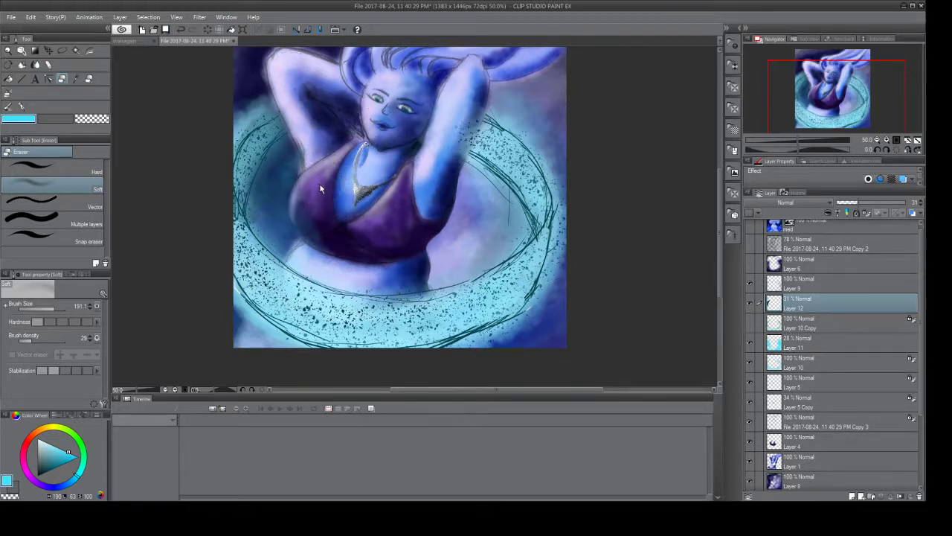
Show Layer 6, lower its opacity to 64, and compare the picture with the layer off and on.
{"action": "left_click", "coordinate": [777, 269]}
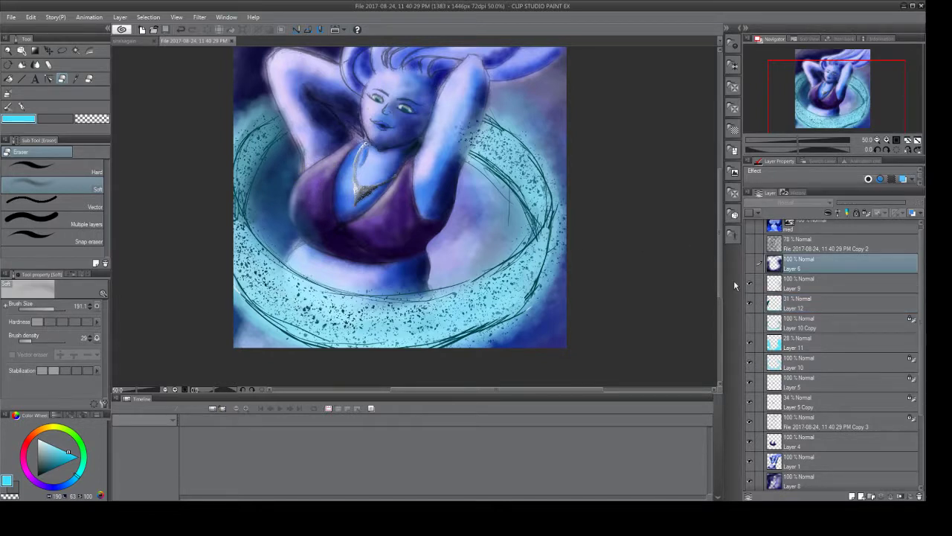
{"action": "left_click", "coordinate": [749, 264]}
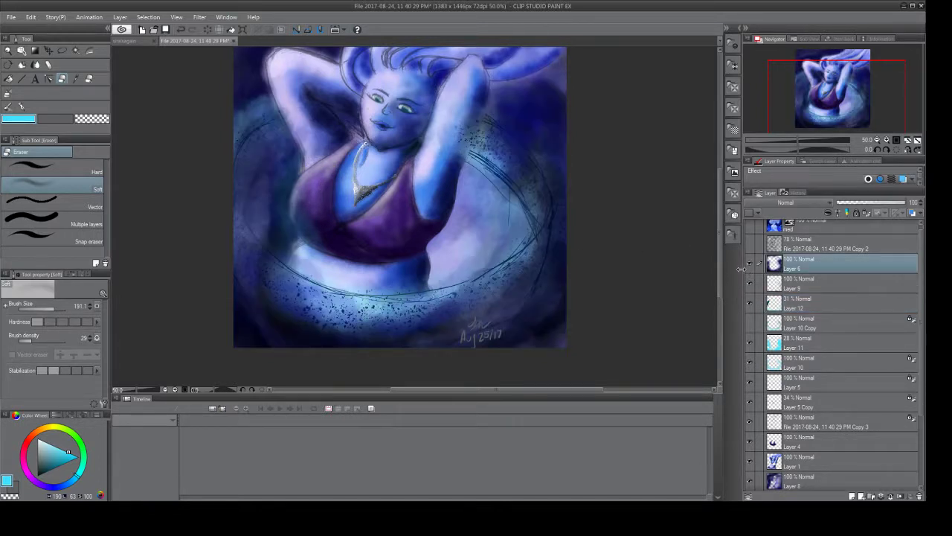
{"action": "left_click_drag", "start_coordinate": [907, 200], "coordinate": [883, 199]}
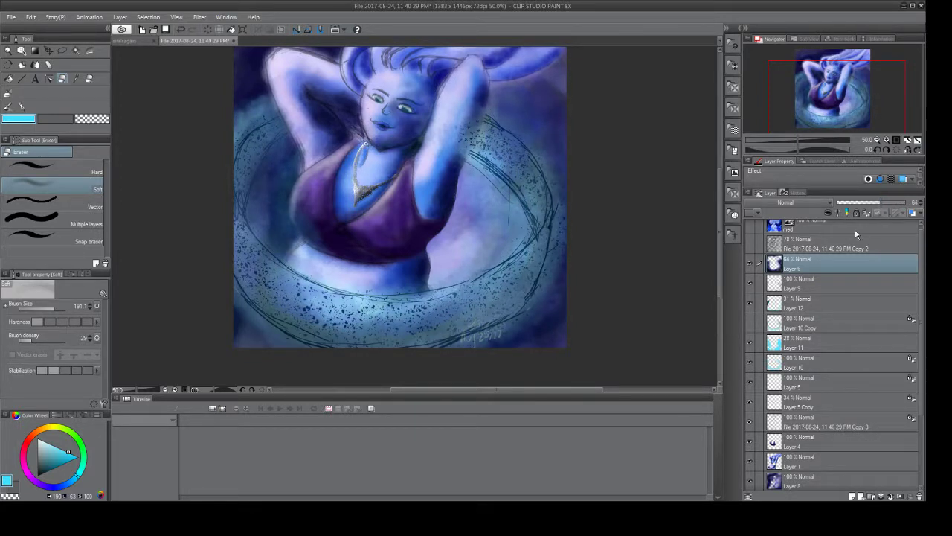
{"action": "left_click", "coordinate": [749, 264]}
{"action": "left_click", "coordinate": [750, 265]}
{"action": "left_click", "coordinate": [749, 264]}
{"action": "left_click", "coordinate": [749, 265]}
Try painting cyan over the lower part of the ring on Layer 6 with the Lighter ink brush, and undo the last strokes.
{"action": "left_click", "coordinate": [8, 107]}
{"action": "mouse_move", "coordinate": [435, 341]}
{"action": "left_mouse_down"}
{"action": "mouse_move", "coordinate": [501, 321]}
{"action": "mouse_move", "coordinate": [481, 337]}
{"action": "mouse_move", "coordinate": [431, 344]}
{"action": "mouse_move", "coordinate": [460, 337]}
{"action": "mouse_move", "coordinate": [481, 357]}
{"action": "left_mouse_up"}
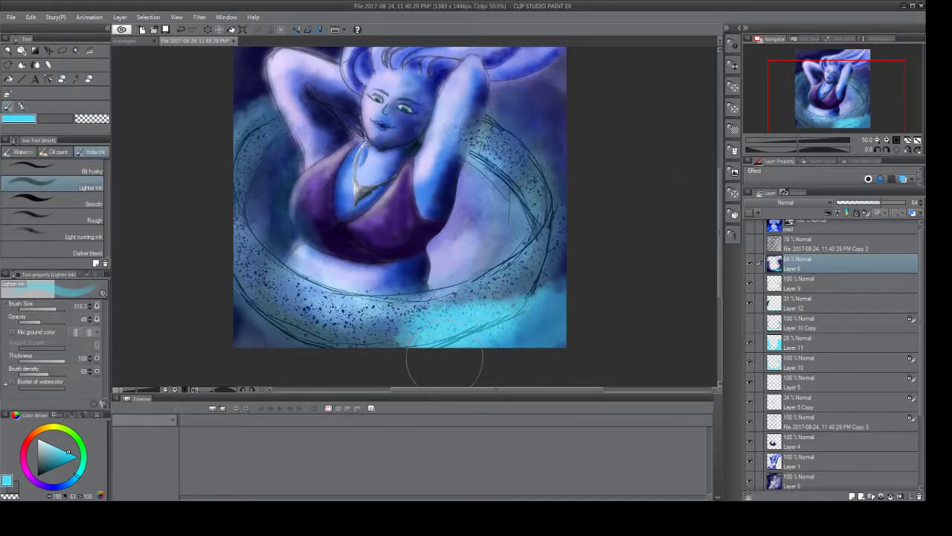
{"action": "key", "text": "ctrl+z"}
{"action": "key", "text": "ctrl+z"}
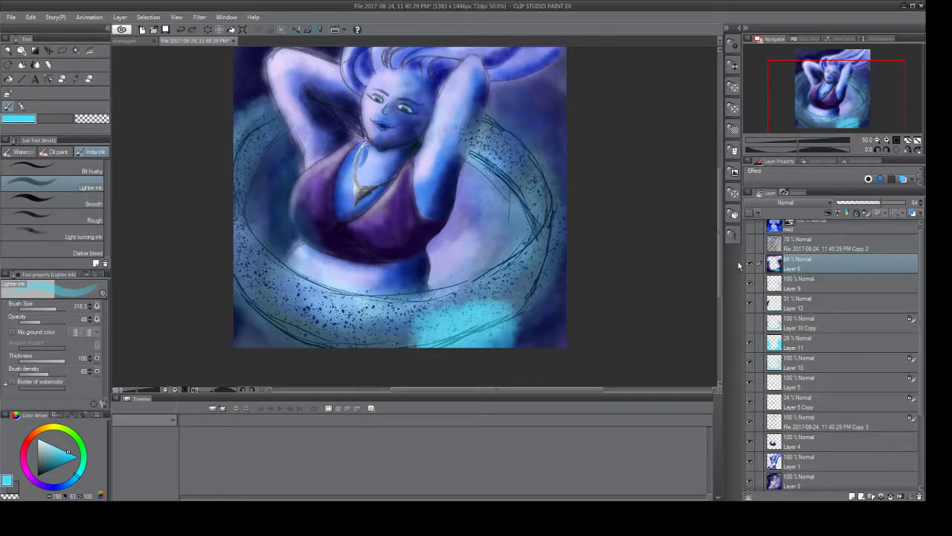
Hide Layer 6 and add a new layer above it, with a medium purple as the brush colour.
{"action": "left_click", "coordinate": [750, 264]}
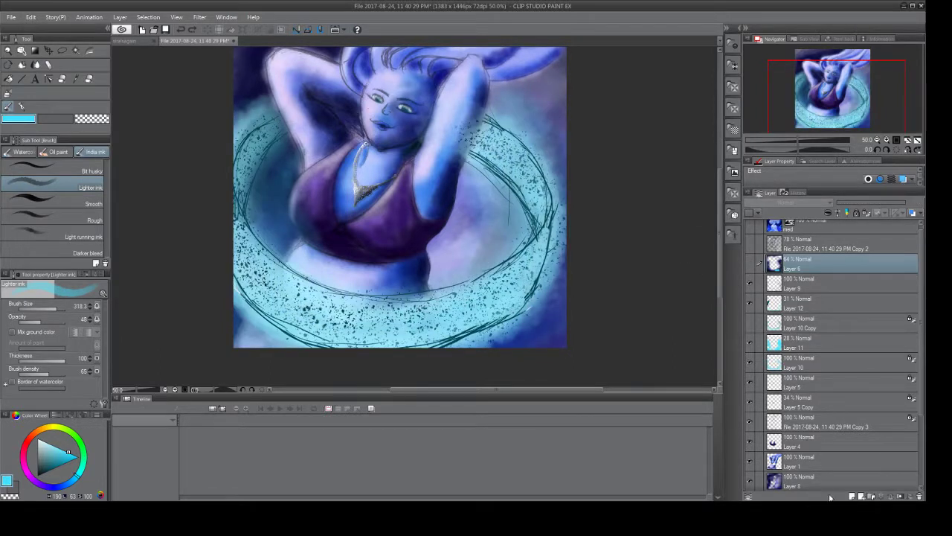
{"action": "left_click", "coordinate": [853, 497]}
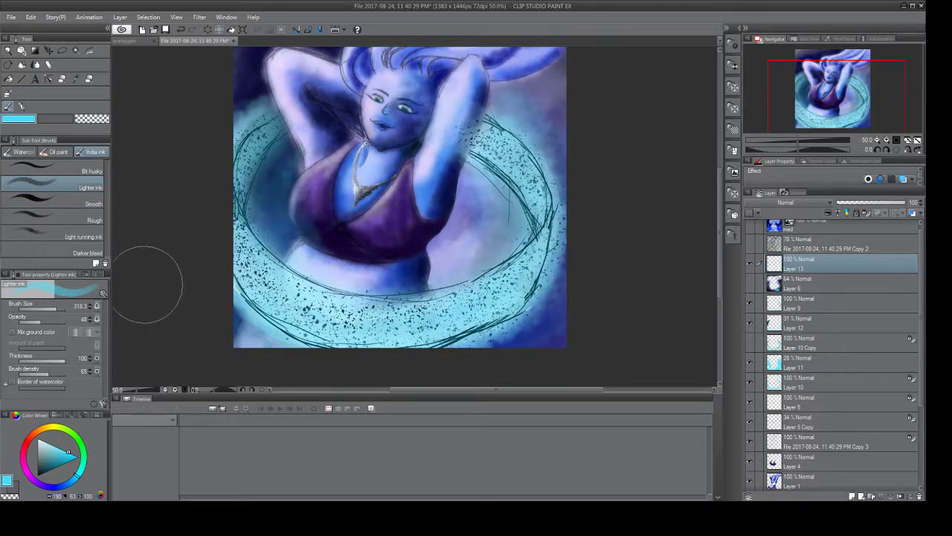
{"action": "left_click_drag", "start_coordinate": [68, 461], "coordinate": [54, 489]}
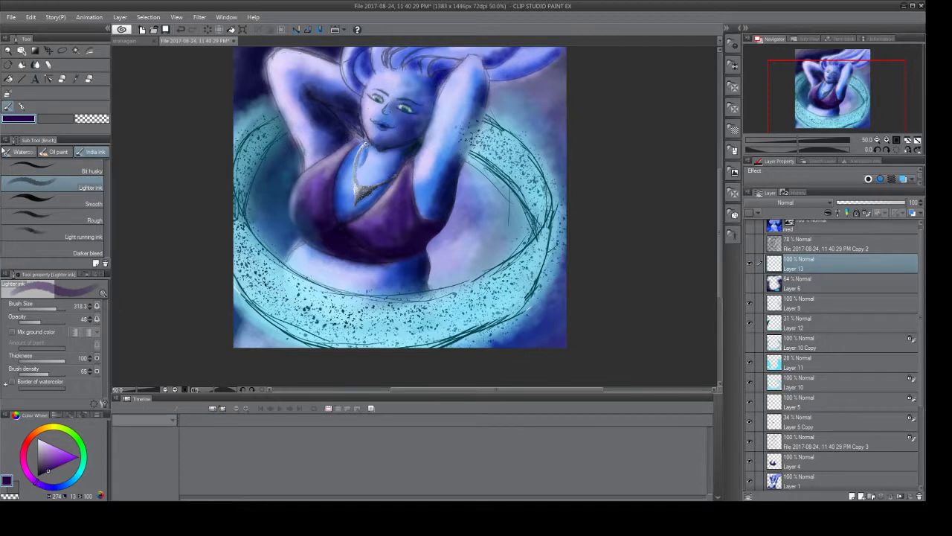
{"action": "left_click_drag", "start_coordinate": [47, 479], "coordinate": [54, 465]}
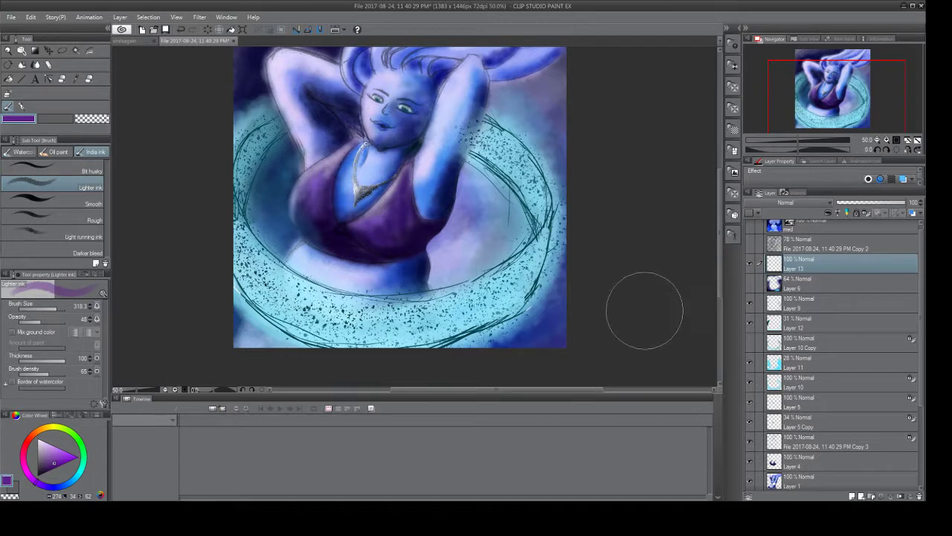
Pick up a dark blue from the shaded side of the waist on Layer 1 as the painting colour.
{"action": "left_click", "coordinate": [772, 483]}
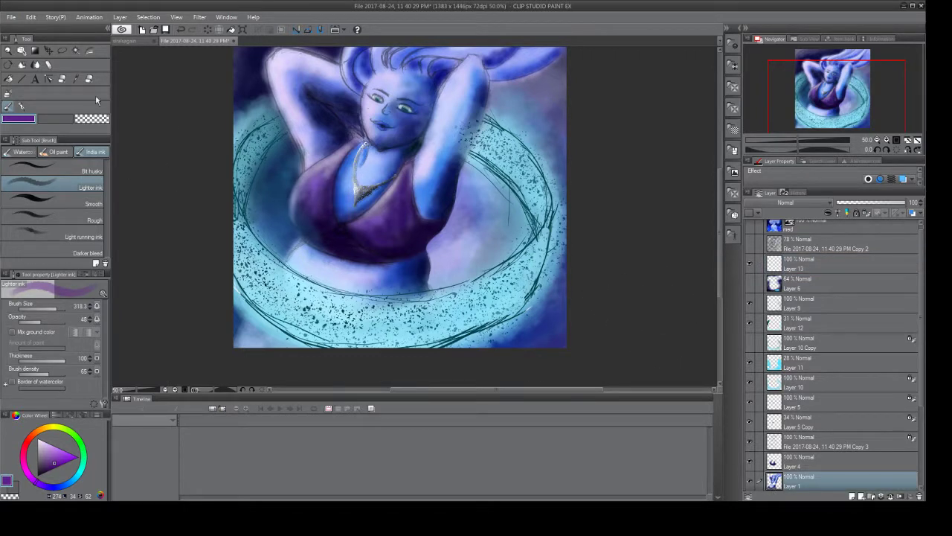
{"action": "left_click", "coordinate": [76, 80]}
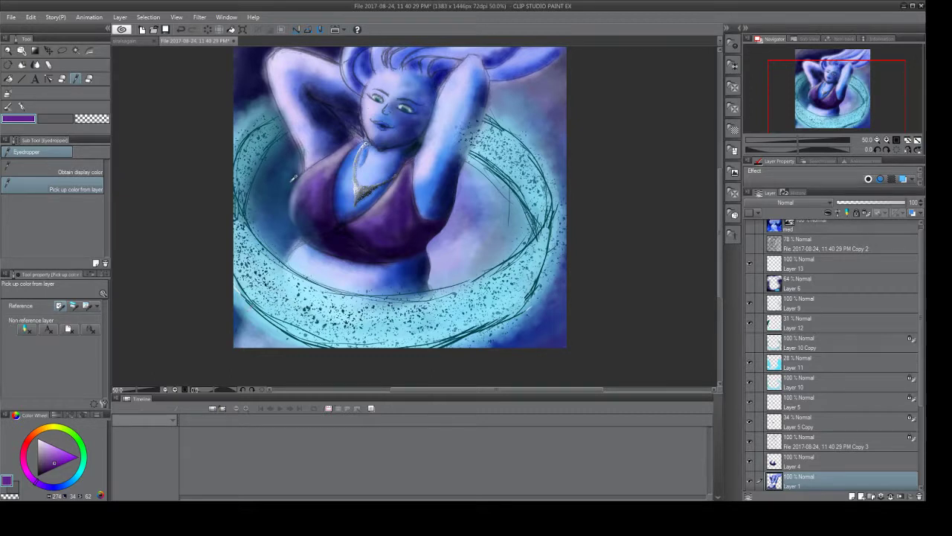
{"action": "left_click", "coordinate": [290, 143]}
{"action": "left_click", "coordinate": [255, 80]}
{"action": "left_click", "coordinate": [261, 79]}
{"action": "left_click", "coordinate": [419, 262]}
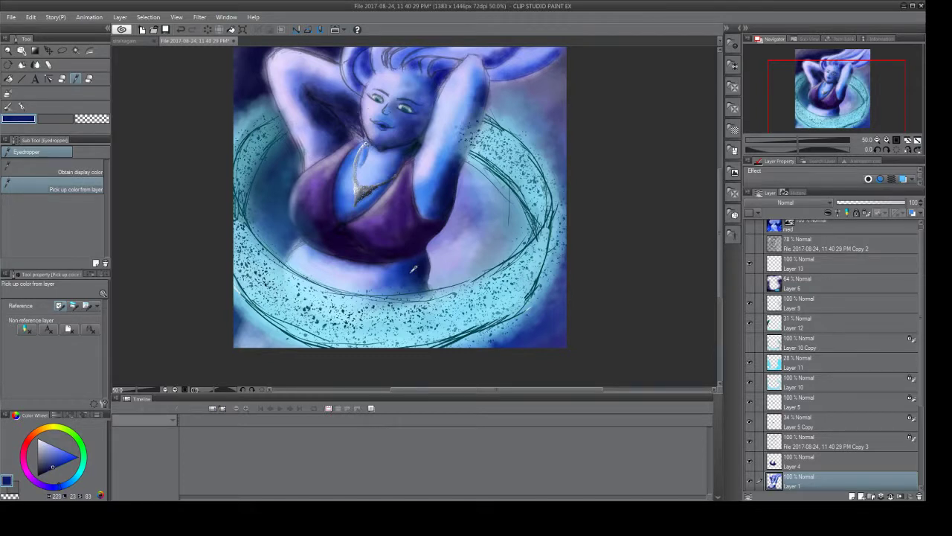
Paint dark blue and near-black navy over the ring's outer parts and surrounding background on Layer 13, and lower the layer's opacity to 65.
{"action": "left_click", "coordinate": [773, 270]}
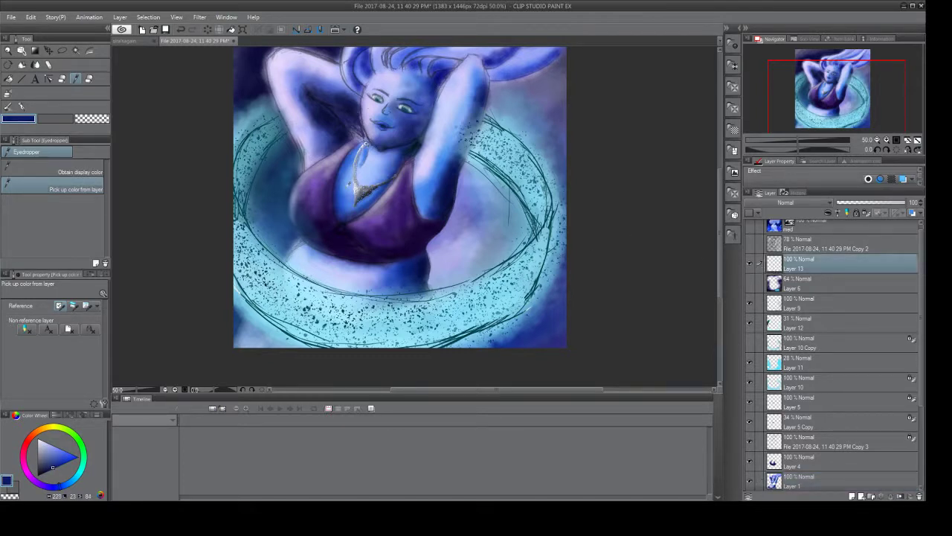
{"action": "left_click", "coordinate": [11, 105]}
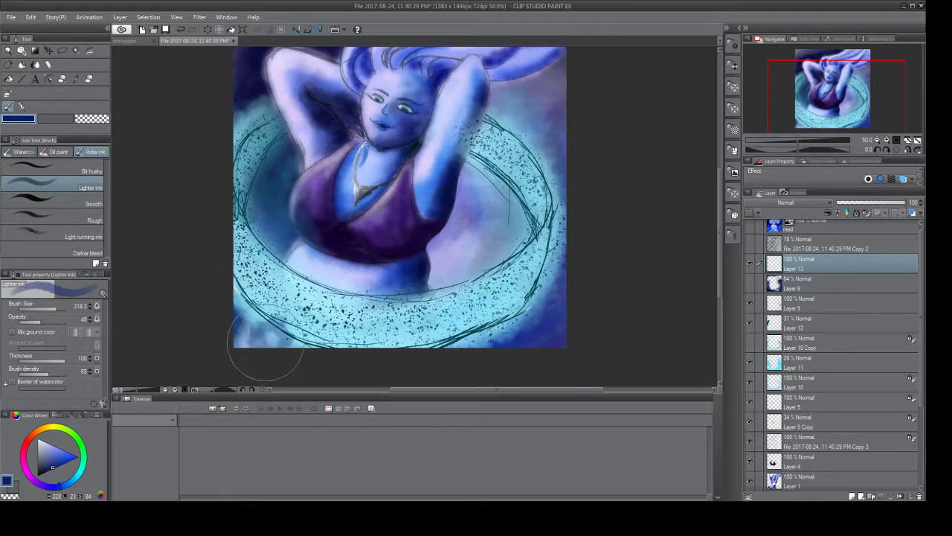
{"action": "mouse_move", "coordinate": [260, 314]}
{"action": "left_mouse_down"}
{"action": "mouse_move", "coordinate": [300, 217]}
{"action": "mouse_move", "coordinate": [249, 264]}
{"action": "mouse_move", "coordinate": [320, 340]}
{"action": "mouse_move", "coordinate": [299, 325]}
{"action": "mouse_move", "coordinate": [419, 348]}
{"action": "mouse_move", "coordinate": [395, 348]}
{"action": "mouse_move", "coordinate": [584, 312]}
{"action": "mouse_move", "coordinate": [606, 227]}
{"action": "mouse_move", "coordinate": [507, 332]}
{"action": "mouse_move", "coordinate": [410, 344]}
{"action": "mouse_move", "coordinate": [540, 280]}
{"action": "mouse_move", "coordinate": [473, 342]}
{"action": "mouse_move", "coordinate": [596, 232]}
{"action": "mouse_move", "coordinate": [556, 90]}
{"action": "mouse_move", "coordinate": [569, 235]}
{"action": "mouse_move", "coordinate": [588, 211]}
{"action": "mouse_move", "coordinate": [471, 364]}
{"action": "mouse_move", "coordinate": [415, 352]}
{"action": "mouse_move", "coordinate": [312, 299]}
{"action": "mouse_move", "coordinate": [351, 345]}
{"action": "mouse_move", "coordinate": [217, 245]}
{"action": "mouse_move", "coordinate": [270, 322]}
{"action": "mouse_move", "coordinate": [275, 174]}
{"action": "mouse_move", "coordinate": [243, 233]}
{"action": "mouse_move", "coordinate": [290, 143]}
{"action": "mouse_move", "coordinate": [231, 317]}
{"action": "mouse_move", "coordinate": [240, 133]}
{"action": "mouse_move", "coordinate": [226, 85]}
{"action": "mouse_move", "coordinate": [208, 88]}
{"action": "mouse_move", "coordinate": [226, 83]}
{"action": "mouse_move", "coordinate": [280, 307]}
{"action": "mouse_move", "coordinate": [373, 368]}
{"action": "mouse_move", "coordinate": [284, 335]}
{"action": "mouse_move", "coordinate": [218, 265]}
{"action": "mouse_move", "coordinate": [233, 268]}
{"action": "mouse_move", "coordinate": [287, 355]}
{"action": "mouse_move", "coordinate": [241, 326]}
{"action": "mouse_move", "coordinate": [47, 475]}
{"action": "mouse_move", "coordinate": [221, 318]}
{"action": "mouse_move", "coordinate": [258, 346]}
{"action": "mouse_move", "coordinate": [204, 267]}
{"action": "mouse_move", "coordinate": [212, 305]}
{"action": "mouse_move", "coordinate": [199, 217]}
{"action": "mouse_move", "coordinate": [209, 235]}
{"action": "mouse_move", "coordinate": [238, 175]}
{"action": "mouse_move", "coordinate": [223, 267]}
{"action": "left_mouse_up"}
{"action": "left_click", "coordinate": [46, 476]}
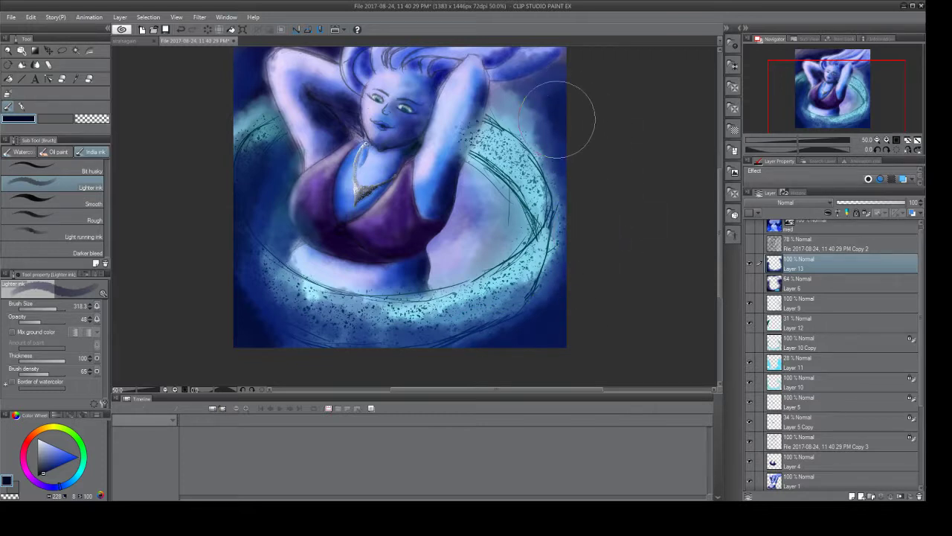
{"action": "left_click_drag", "start_coordinate": [901, 202], "coordinate": [880, 205]}
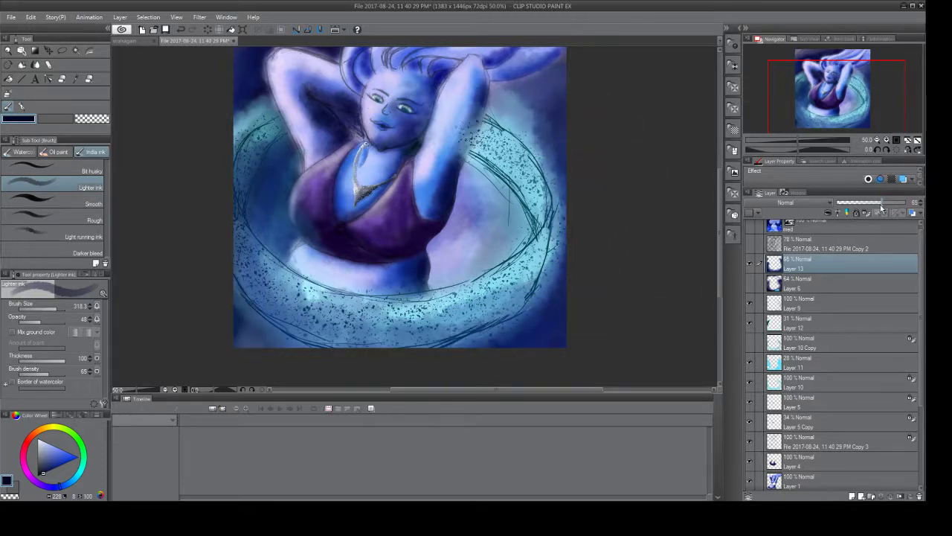
Softly erase the dark shading on Layer 13 from the image-left side of the ring with the Soft eraser.
{"action": "left_click", "coordinate": [89, 79]}
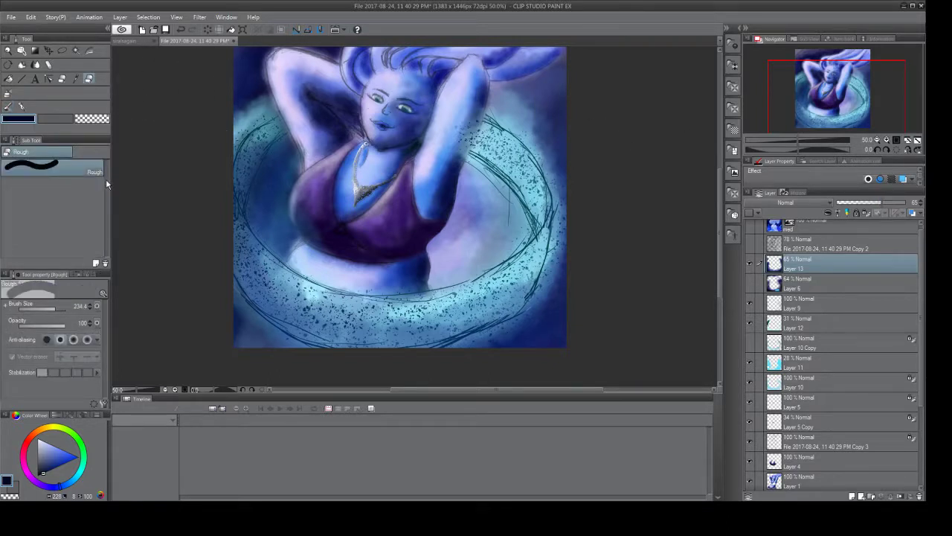
{"action": "left_click", "coordinate": [61, 80]}
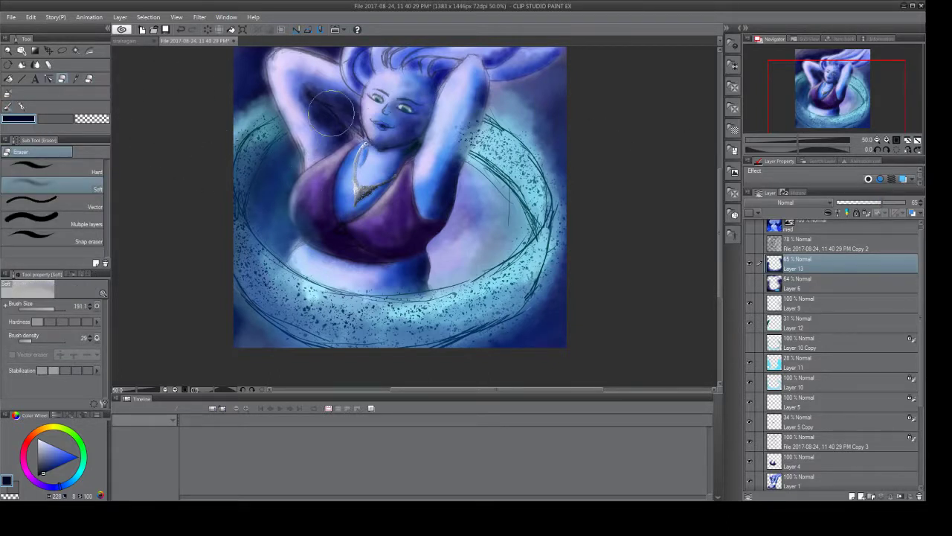
{"action": "mouse_move", "coordinate": [290, 180]}
{"action": "left_mouse_down"}
{"action": "mouse_move", "coordinate": [246, 220]}
{"action": "mouse_move", "coordinate": [271, 219]}
{"action": "mouse_move", "coordinate": [279, 305]}
{"action": "left_mouse_up"}
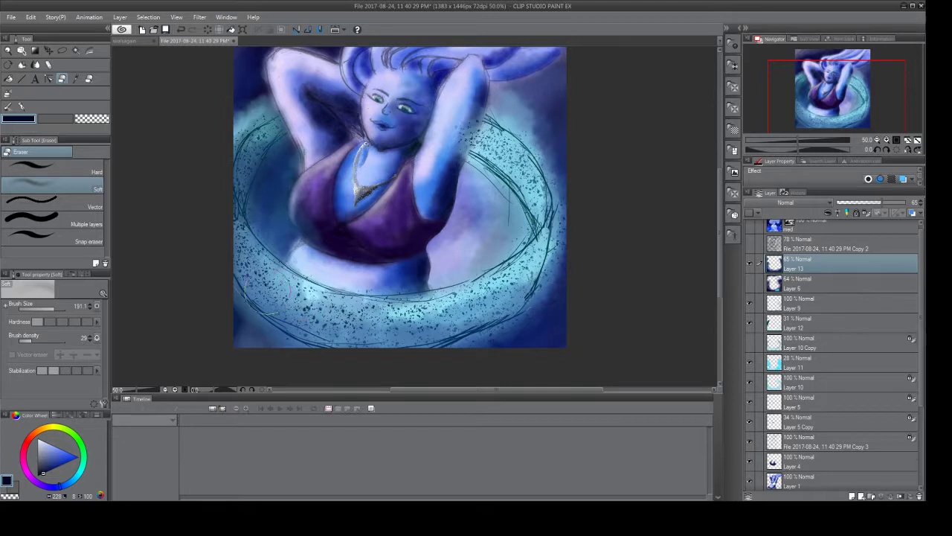
Softly erase the dark shading on Layer 13 from the ring's lower front and the area inside the ring.
{"action": "mouse_move", "coordinate": [280, 231]}
{"action": "left_mouse_down"}
{"action": "mouse_move", "coordinate": [270, 147]}
{"action": "mouse_move", "coordinate": [248, 257]}
{"action": "mouse_move", "coordinate": [269, 203]}
{"action": "mouse_move", "coordinate": [286, 274]}
{"action": "mouse_move", "coordinate": [383, 316]}
{"action": "mouse_move", "coordinate": [336, 276]}
{"action": "mouse_move", "coordinate": [348, 325]}
{"action": "mouse_move", "coordinate": [305, 277]}
{"action": "mouse_move", "coordinate": [325, 328]}
{"action": "mouse_move", "coordinate": [256, 205]}
{"action": "mouse_move", "coordinate": [250, 164]}
{"action": "mouse_move", "coordinate": [266, 166]}
{"action": "mouse_move", "coordinate": [238, 171]}
{"action": "left_mouse_up"}
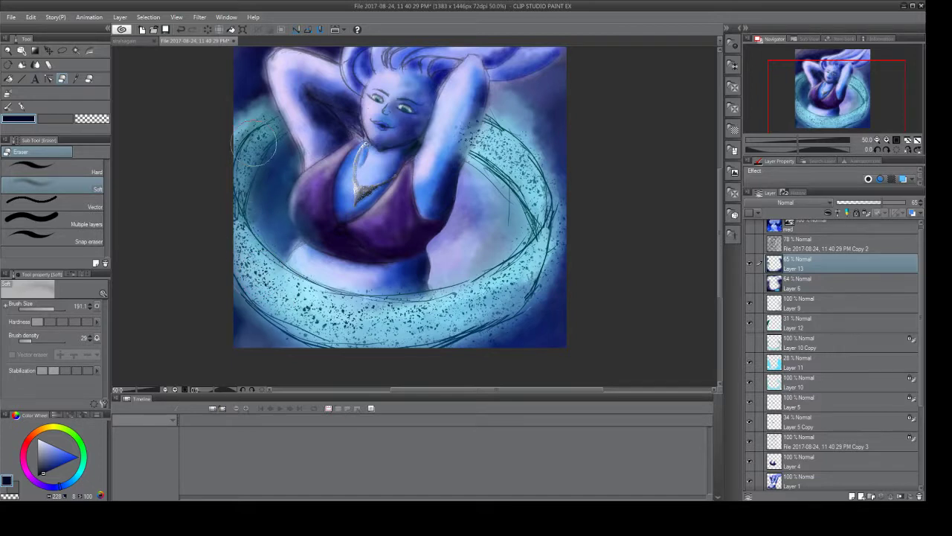
{"action": "mouse_move", "coordinate": [419, 192]}
{"action": "left_mouse_down"}
{"action": "mouse_move", "coordinate": [372, 305]}
{"action": "mouse_move", "coordinate": [398, 328]}
{"action": "mouse_move", "coordinate": [476, 316]}
{"action": "left_mouse_up"}
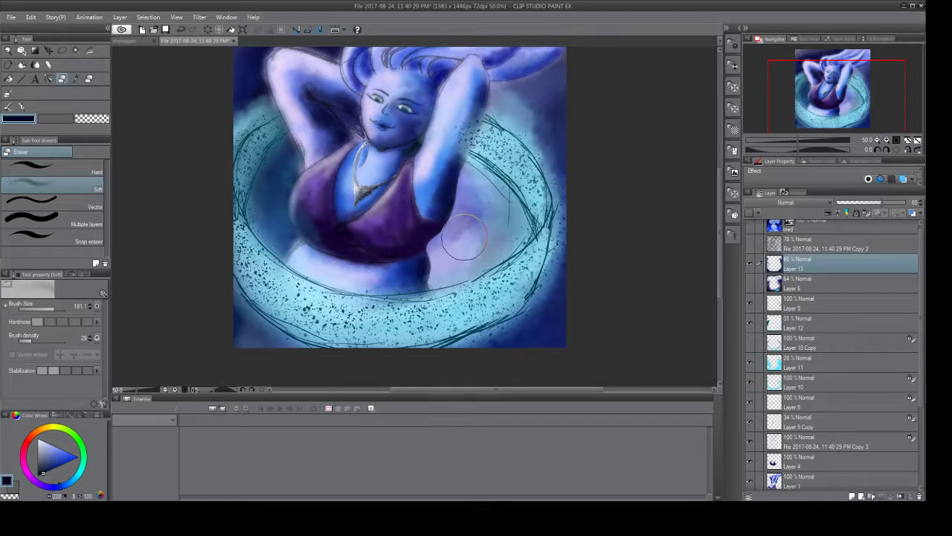
{"action": "left_click_drag", "start_coordinate": [463, 237], "coordinate": [490, 237]}
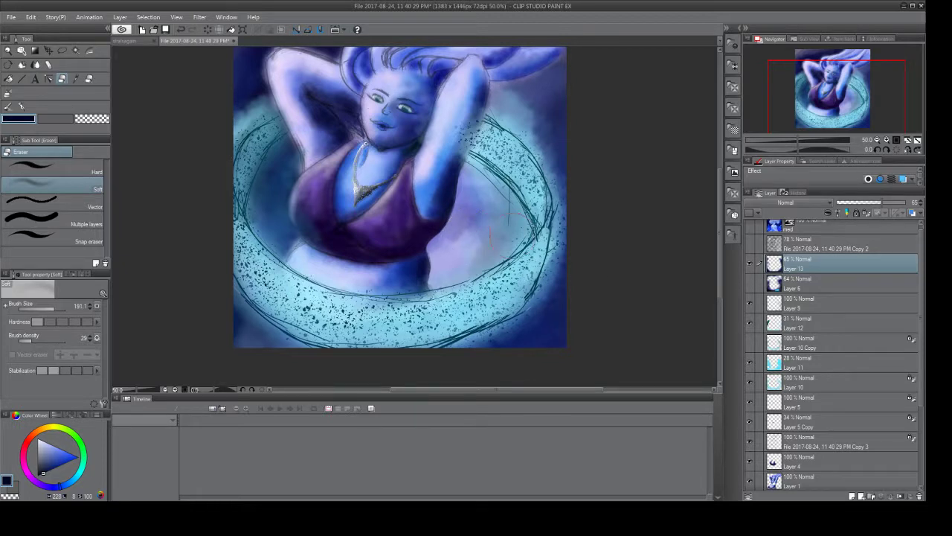
Identify the speckle layer by toggling ring layers, and erase the speckles overlapping the woman's image-right arm on Layer 10 with the Soft eraser.
{"action": "left_click", "coordinate": [748, 320]}
{"action": "left_click", "coordinate": [750, 320]}
{"action": "left_click", "coordinate": [774, 325]}
{"action": "left_click", "coordinate": [748, 320]}
{"action": "left_click", "coordinate": [748, 322]}
{"action": "left_click", "coordinate": [776, 307]}
{"action": "left_click", "coordinate": [774, 364]}
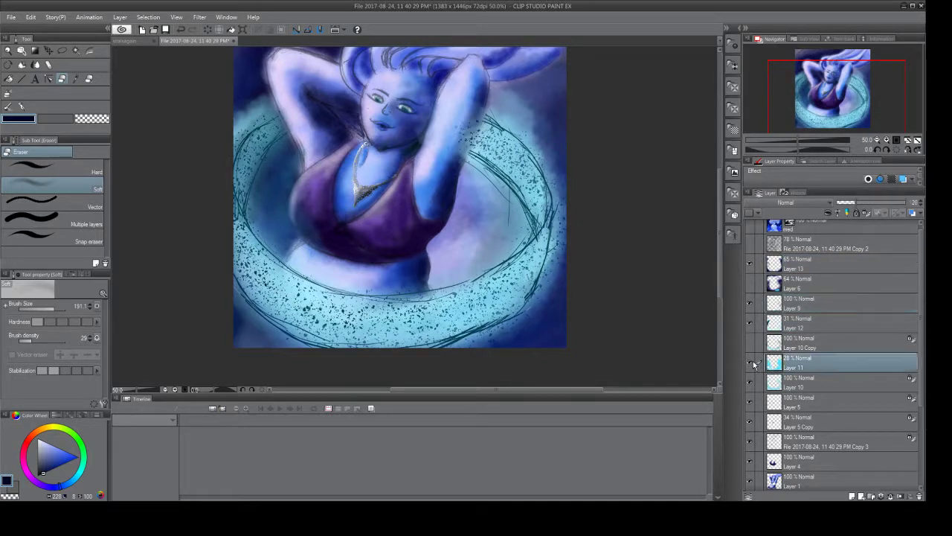
{"action": "left_click", "coordinate": [749, 382]}
{"action": "left_click", "coordinate": [750, 382]}
{"action": "left_click", "coordinate": [749, 381]}
{"action": "left_click", "coordinate": [749, 381]}
{"action": "left_click", "coordinate": [769, 383]}
{"action": "mouse_move", "coordinate": [446, 82]}
{"action": "left_mouse_down"}
{"action": "mouse_move", "coordinate": [422, 145]}
{"action": "mouse_move", "coordinate": [460, 105]}
{"action": "mouse_move", "coordinate": [434, 164]}
{"action": "mouse_move", "coordinate": [465, 93]}
{"action": "mouse_move", "coordinate": [441, 158]}
{"action": "mouse_move", "coordinate": [470, 111]}
{"action": "mouse_move", "coordinate": [469, 97]}
{"action": "mouse_move", "coordinate": [402, 218]}
{"action": "mouse_move", "coordinate": [432, 159]}
{"action": "mouse_move", "coordinate": [406, 212]}
{"action": "mouse_move", "coordinate": [419, 204]}
{"action": "mouse_move", "coordinate": [384, 237]}
{"action": "mouse_move", "coordinate": [351, 232]}
{"action": "mouse_move", "coordinate": [355, 206]}
{"action": "mouse_move", "coordinate": [327, 213]}
{"action": "left_mouse_up"}
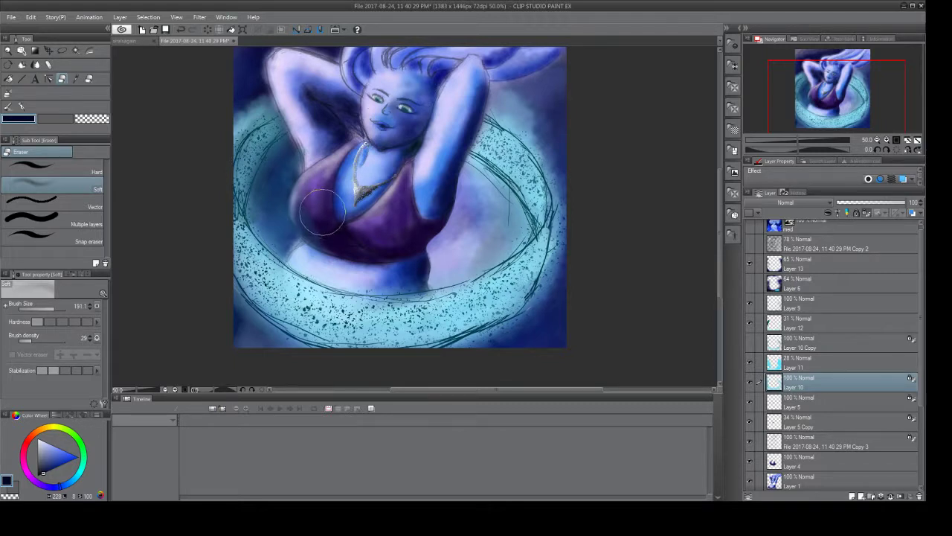
Add a new layer above Layer 9 and set up the G-pen with a dark grey colour.
{"action": "left_click", "coordinate": [23, 109]}
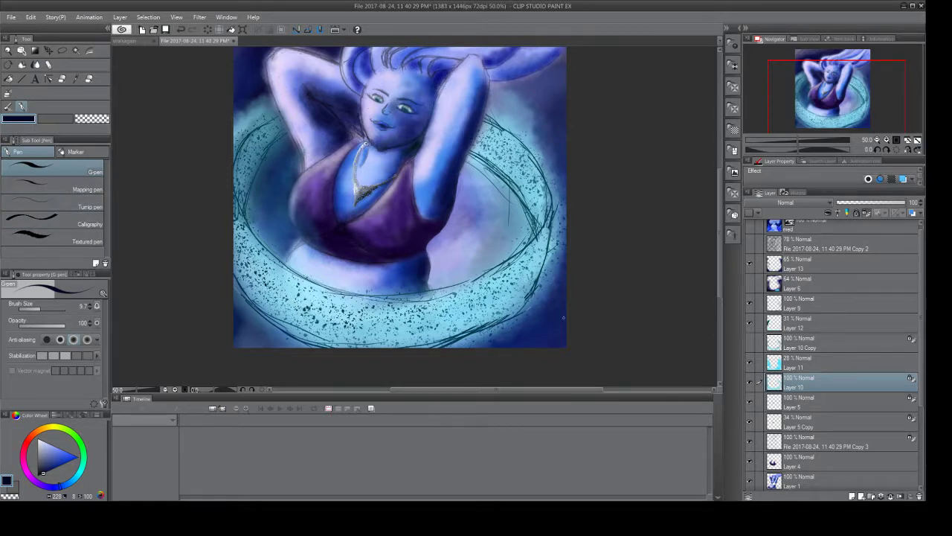
{"action": "left_click", "coordinate": [749, 304]}
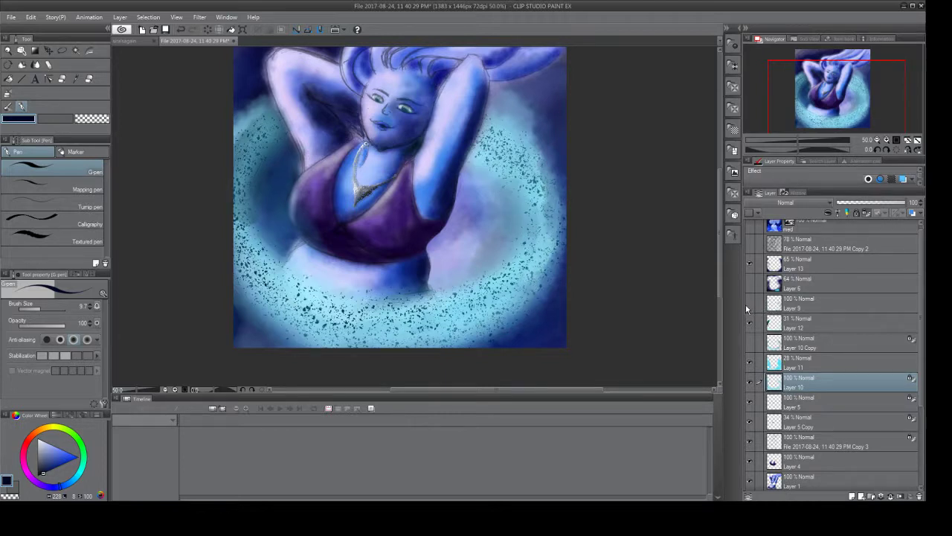
{"action": "left_click", "coordinate": [749, 304]}
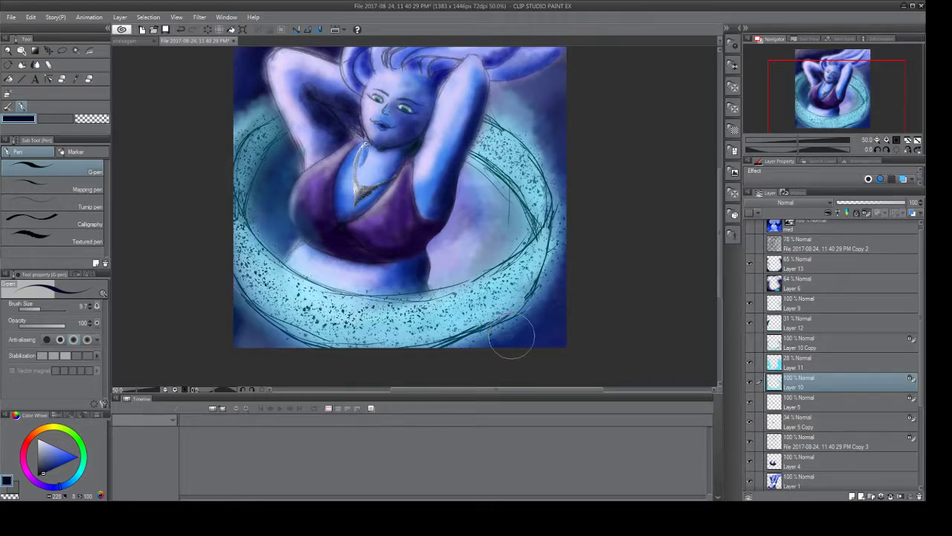
{"action": "left_click", "coordinate": [45, 452]}
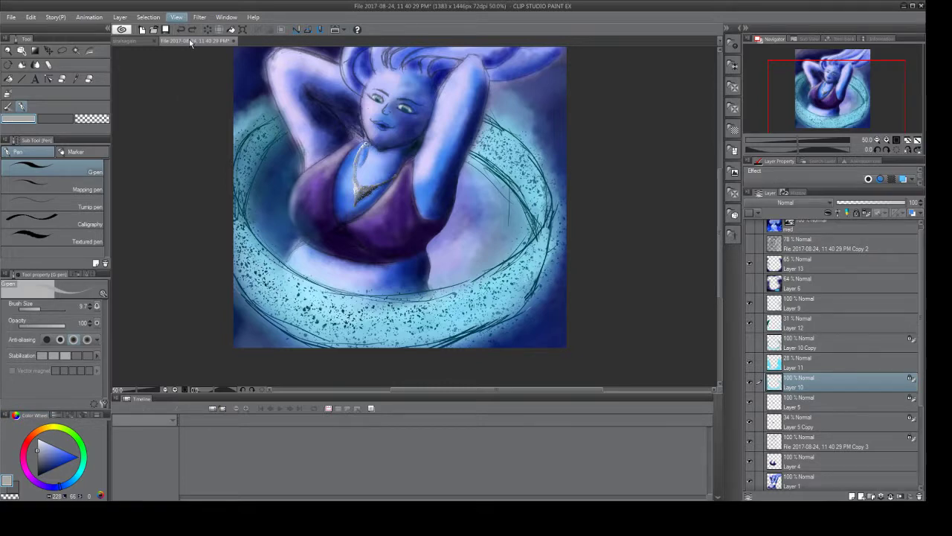
{"action": "key", "text": "ctrl+plus"}
{"action": "key", "text": "ctrl+plus"}
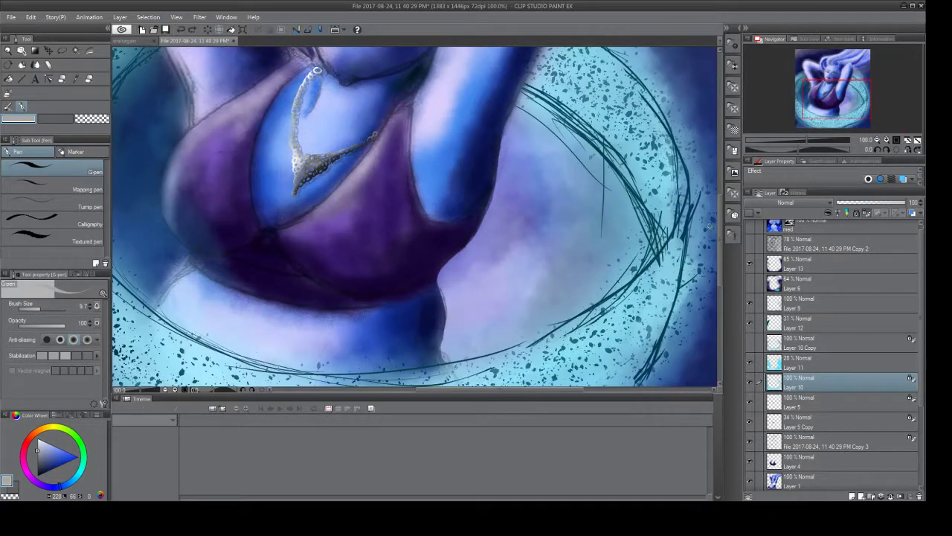
{"action": "left_click_drag", "start_coordinate": [855, 125], "coordinate": [858, 127]}
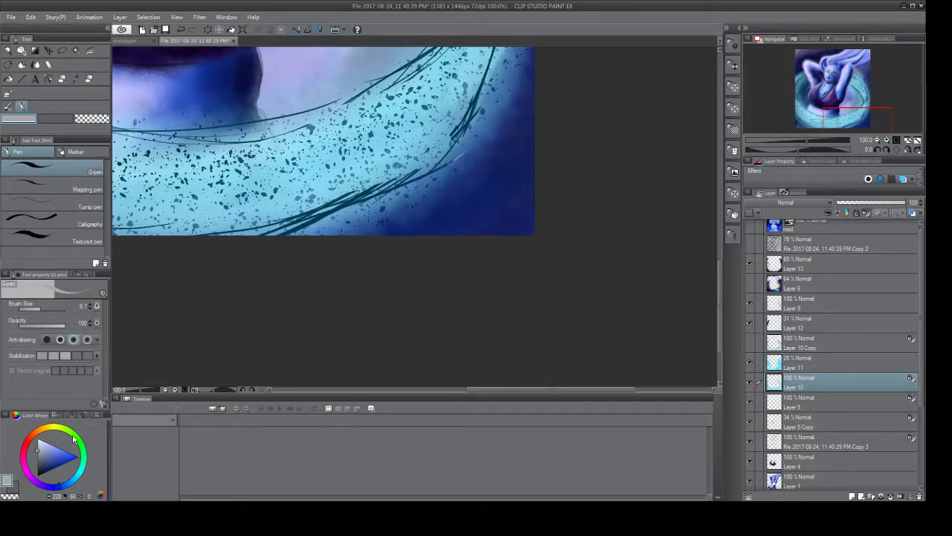
{"action": "left_click_drag", "start_coordinate": [43, 463], "coordinate": [36, 470]}
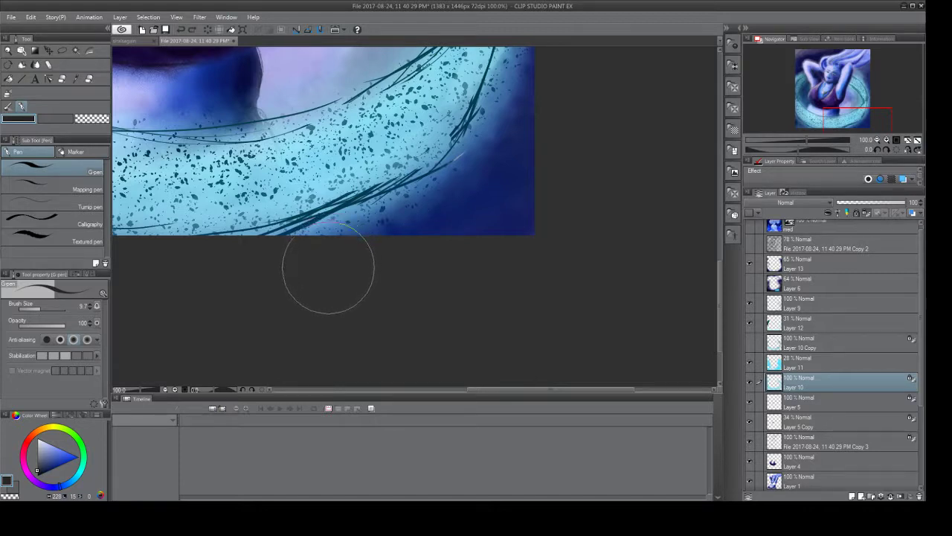
{"action": "left_click", "coordinate": [771, 309]}
{"action": "left_click", "coordinate": [853, 496]}
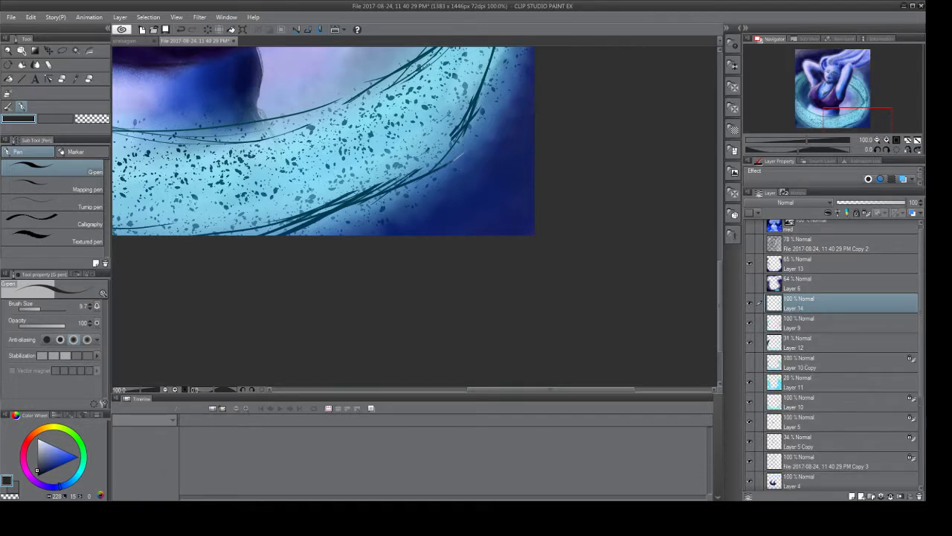
Draw a small dark grey signature in the picture's lower-right corner on Layer 14 and clean it up with the eraser.
{"action": "mouse_move", "coordinate": [450, 188]}
{"action": "left_mouse_down"}
{"action": "mouse_move", "coordinate": [451, 205]}
{"action": "mouse_move", "coordinate": [467, 191]}
{"action": "mouse_move", "coordinate": [478, 195]}
{"action": "left_mouse_up"}
{"action": "key", "text": "e"}
{"action": "left_click_drag", "start_coordinate": [444, 225], "coordinate": [450, 217]}
Duplicate Layer 5, which holds the necklace, and lower the duplicate's opacity to 43.
{"action": "left_click_drag", "start_coordinate": [882, 108], "coordinate": [871, 65]}
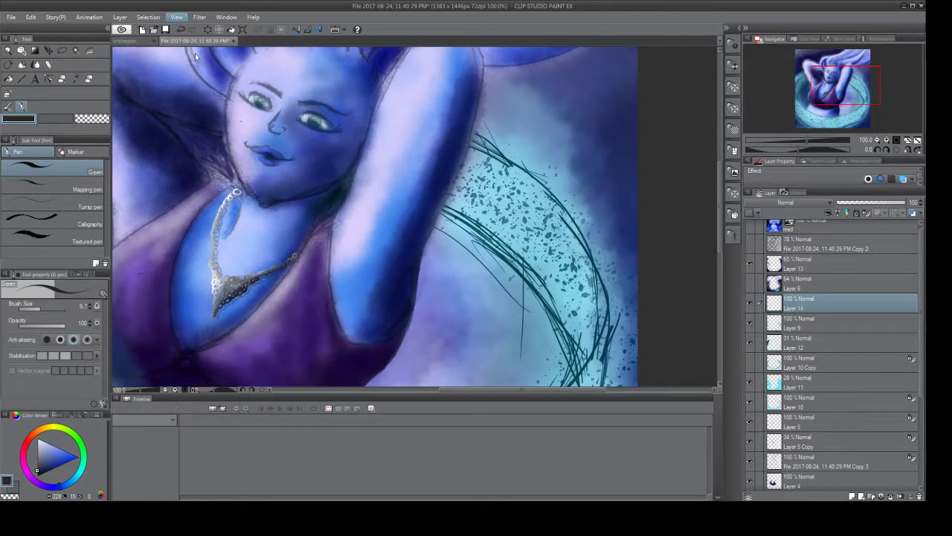
{"action": "scroll", "coordinate": [190, 56], "scroll_direction": "down", "scroll_amount": 1}
{"action": "scroll", "coordinate": [186, 59], "scroll_direction": "down", "scroll_amount": 1}
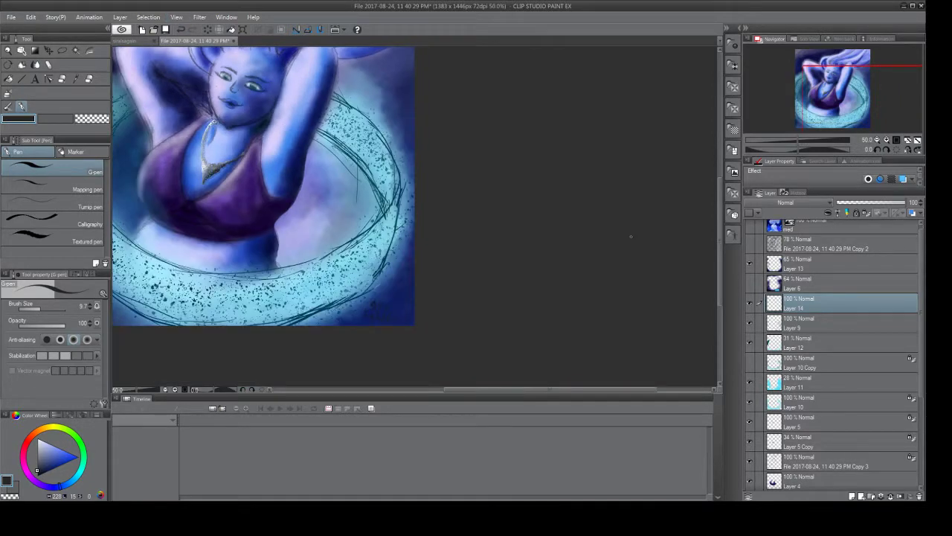
{"action": "left_click_drag", "start_coordinate": [868, 91], "coordinate": [828, 73]}
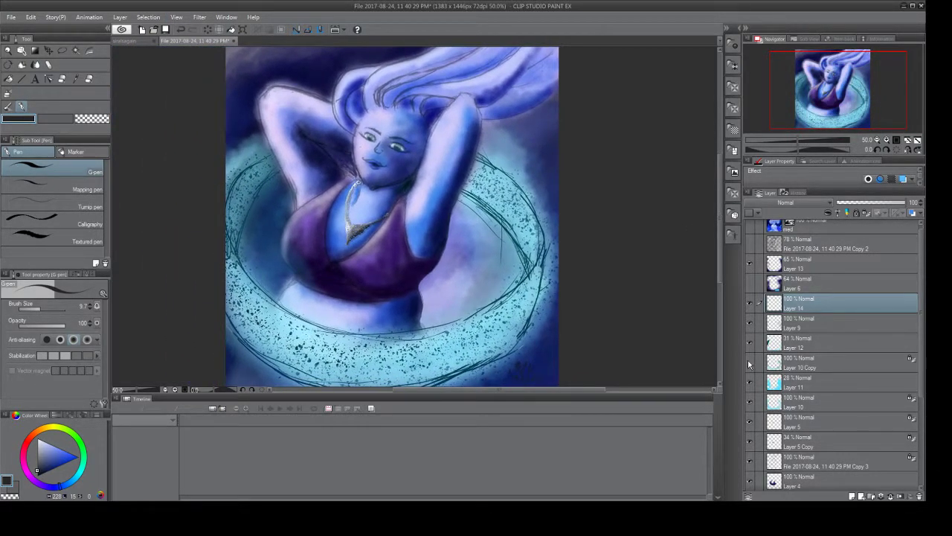
{"action": "left_click", "coordinate": [775, 449]}
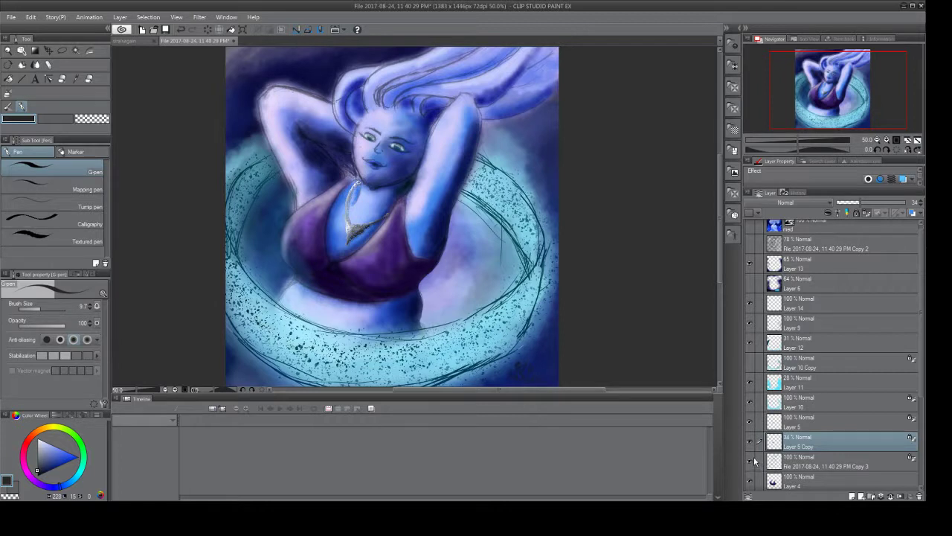
{"action": "left_click", "coordinate": [750, 461]}
{"action": "left_click", "coordinate": [750, 461]}
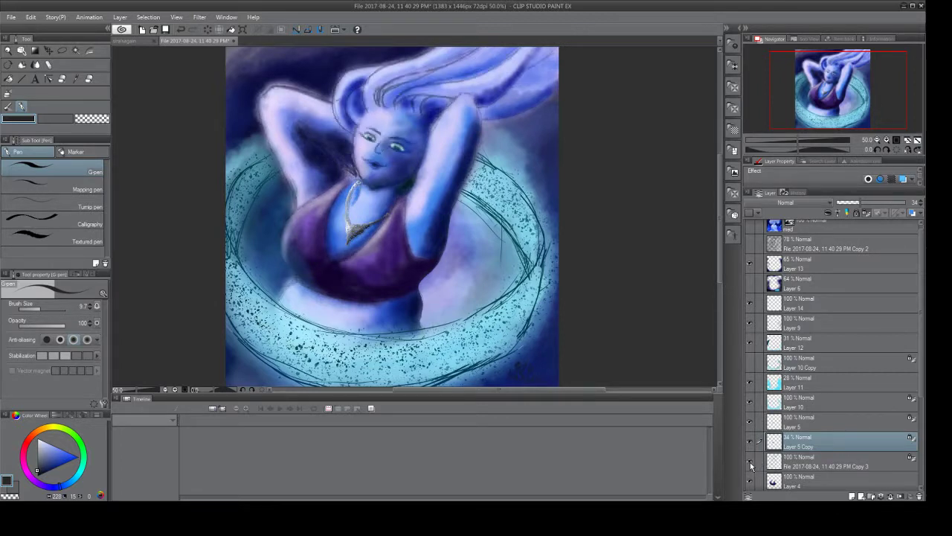
{"action": "left_click", "coordinate": [762, 425]}
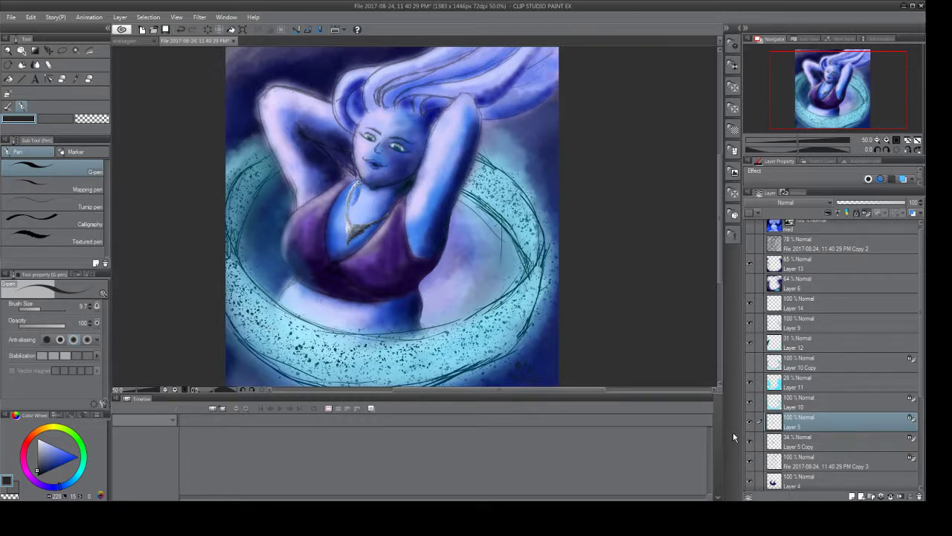
{"action": "key", "text": "ctrl+c"}
{"action": "key", "text": "ctrl+v"}
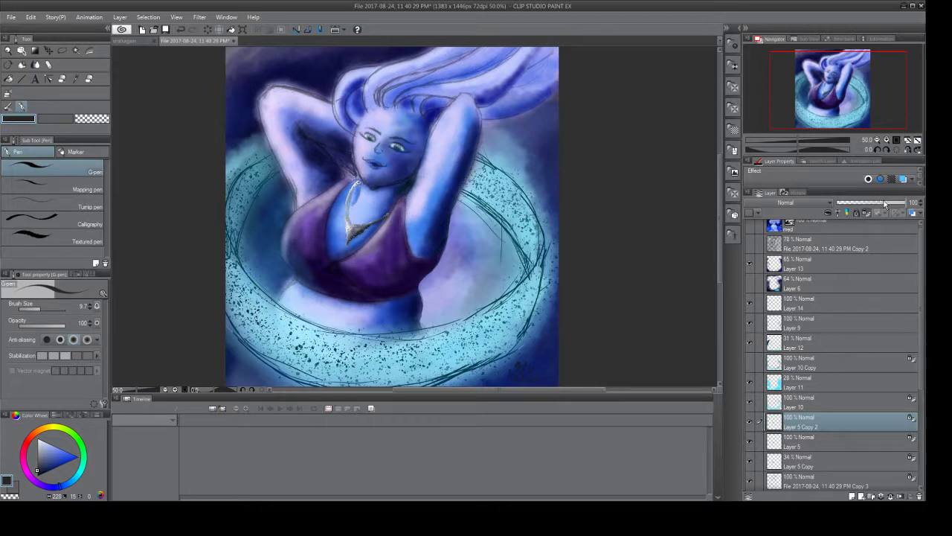
{"action": "left_click_drag", "start_coordinate": [904, 200], "coordinate": [868, 203]}
Pick up a pale lavender from the woman's skin on Layer 1 as the painting colour.
{"action": "left_click", "coordinate": [76, 80]}
{"action": "left_click", "coordinate": [311, 129]}
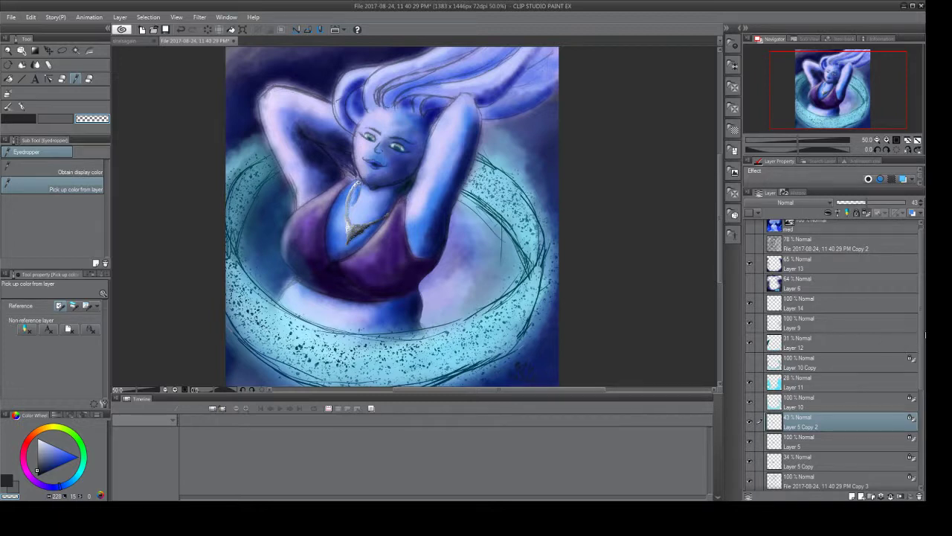
{"action": "left_click_drag", "start_coordinate": [921, 335], "coordinate": [923, 360]}
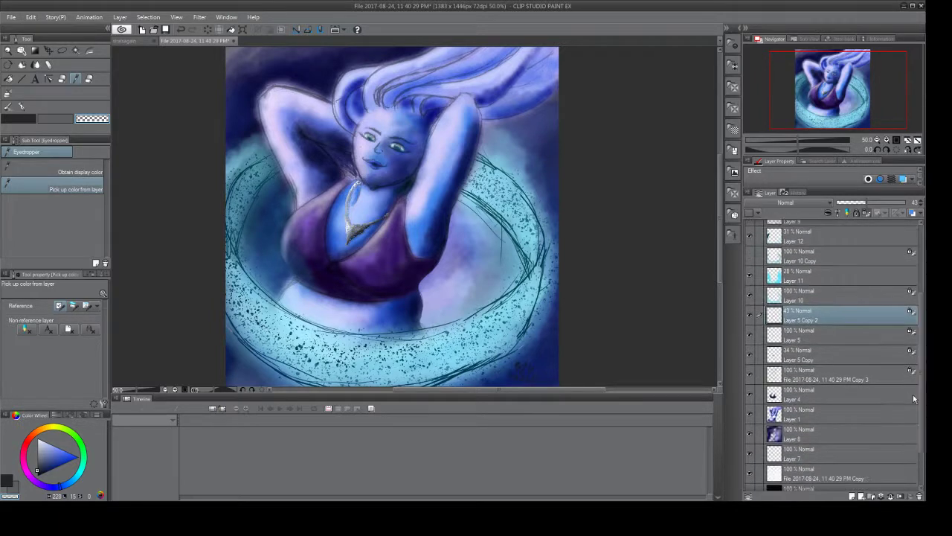
{"action": "left_click", "coordinate": [778, 415]}
{"action": "left_click", "coordinate": [354, 312]}
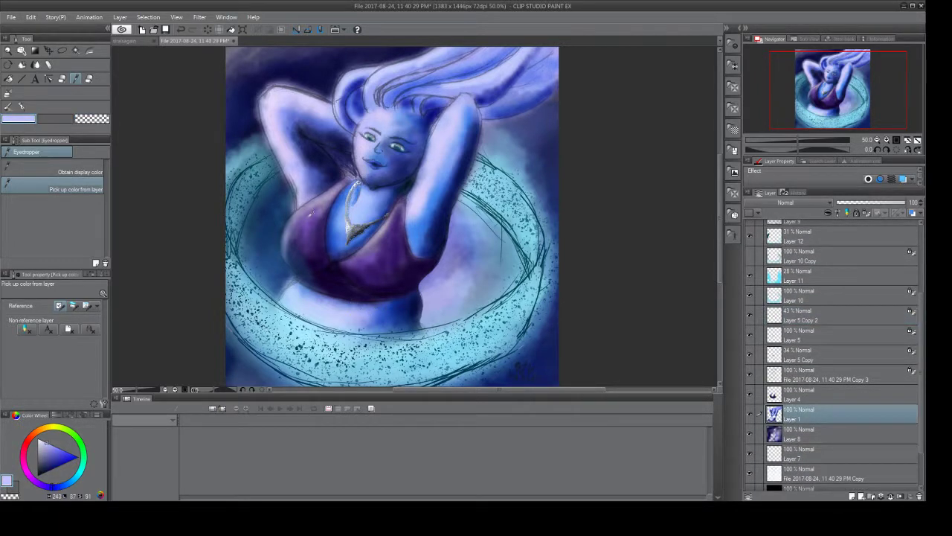
Tint the necklace with pale lavender and a saturated blue-violet on Layer 5 Copy 2 using the Lighter ink brush.
{"action": "left_click", "coordinate": [8, 107]}
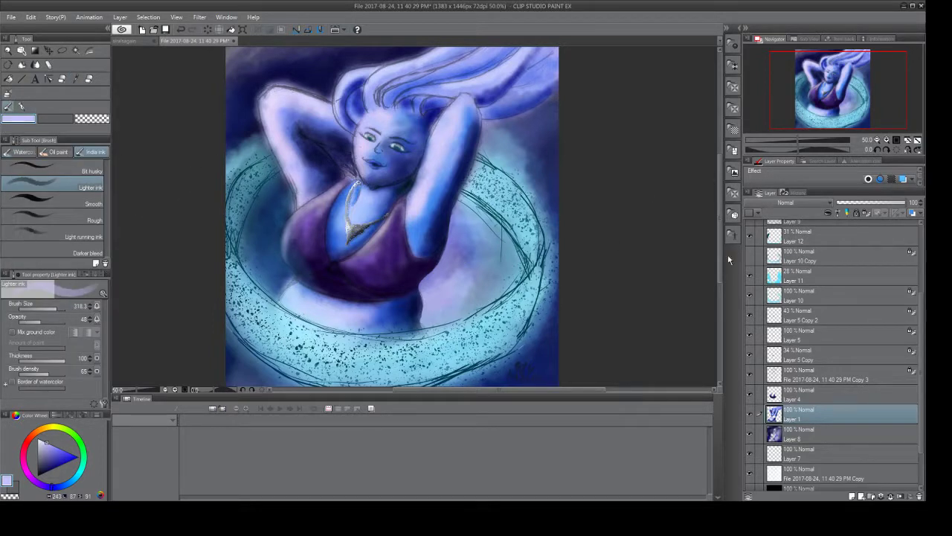
{"action": "left_click", "coordinate": [769, 350]}
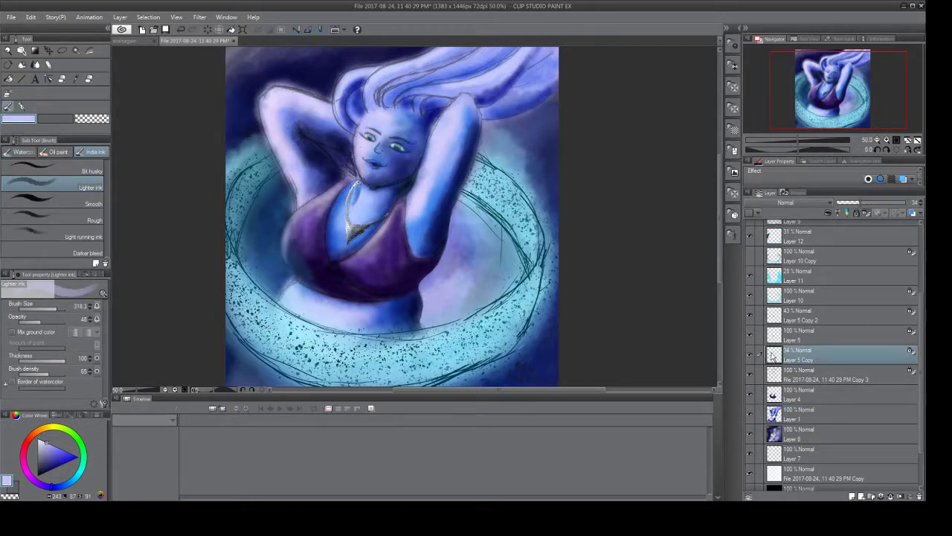
{"action": "left_click", "coordinate": [773, 336]}
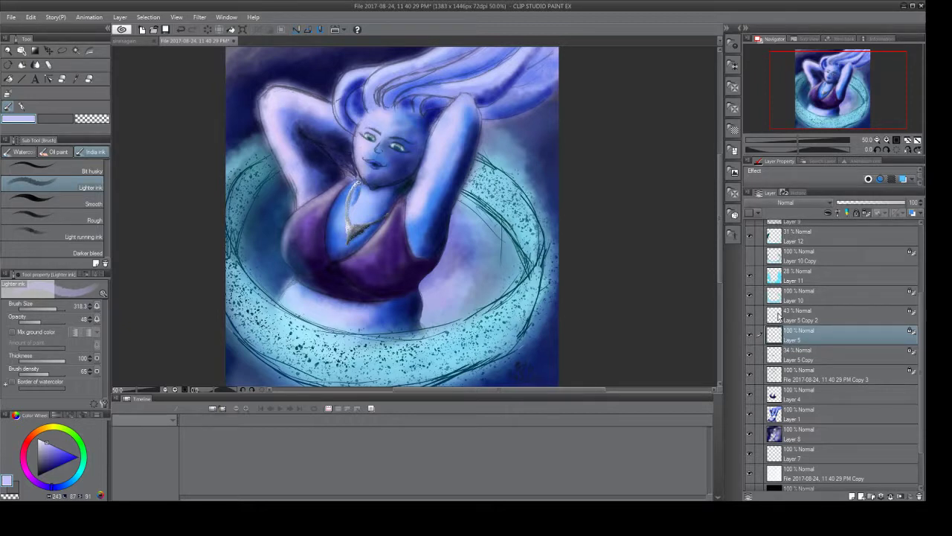
{"action": "left_click", "coordinate": [774, 316]}
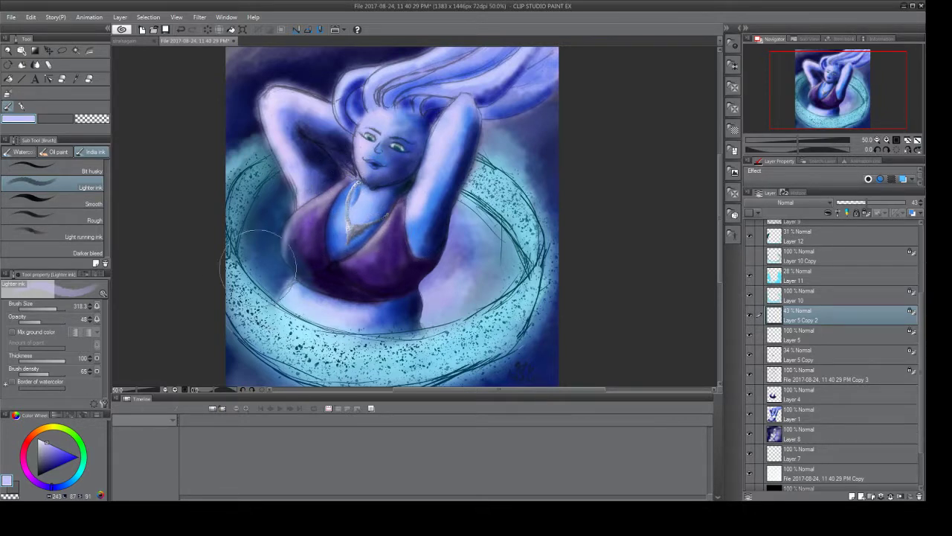
{"action": "left_click", "coordinate": [66, 449]}
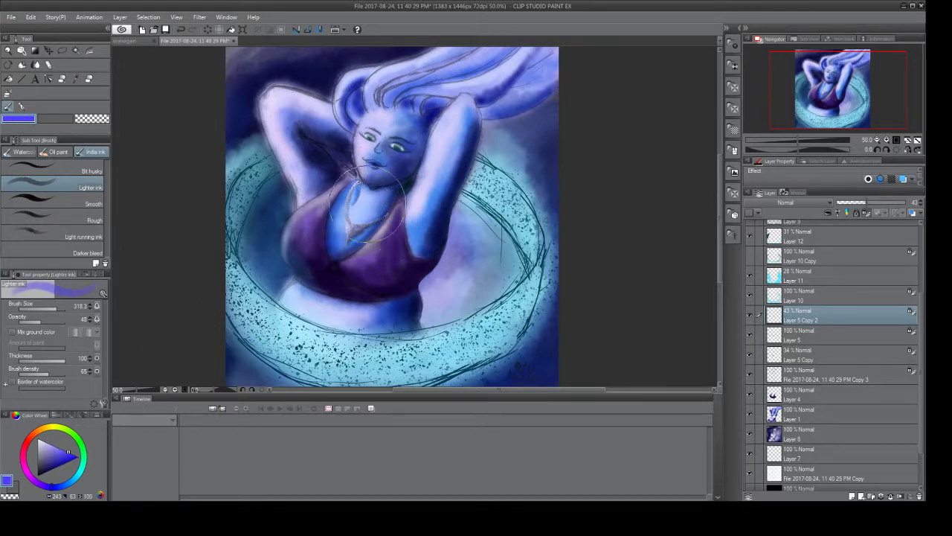
Set the opacity of Layer 5 Copy 2 to 67 and of Layer 5 to 49 to soften the necklace.
{"action": "left_click", "coordinate": [872, 202]}
{"action": "left_click_drag", "start_coordinate": [872, 202], "coordinate": [878, 203]}
{"action": "left_click", "coordinate": [802, 336]}
{"action": "left_click_drag", "start_coordinate": [906, 202], "coordinate": [892, 202]}
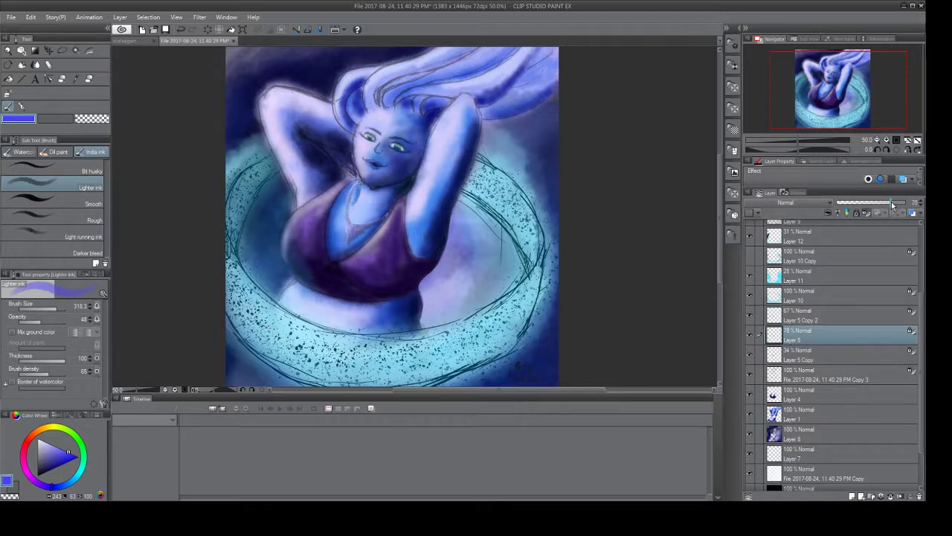
{"action": "left_click", "coordinate": [750, 336]}
{"action": "left_click", "coordinate": [749, 358]}
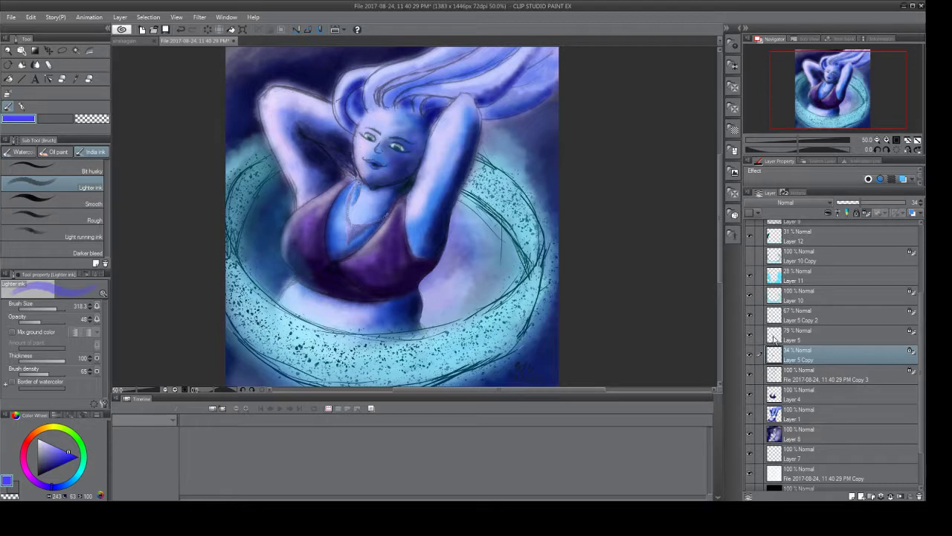
{"action": "left_click", "coordinate": [750, 335]}
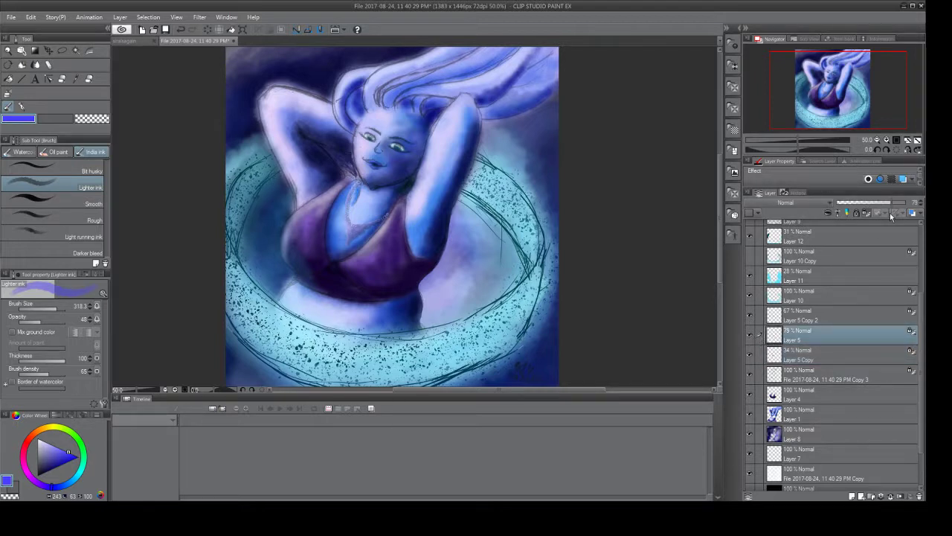
{"action": "left_click_drag", "start_coordinate": [891, 202], "coordinate": [912, 203]}
{"action": "left_click", "coordinate": [905, 202]}
{"action": "mouse_move", "coordinate": [878, 204]}
{"action": "left_mouse_down"}
{"action": "mouse_move", "coordinate": [833, 203]}
{"action": "mouse_move", "coordinate": [870, 203]}
{"action": "left_mouse_up"}
{"action": "left_click", "coordinate": [804, 142]}
{"action": "left_click", "coordinate": [803, 143]}
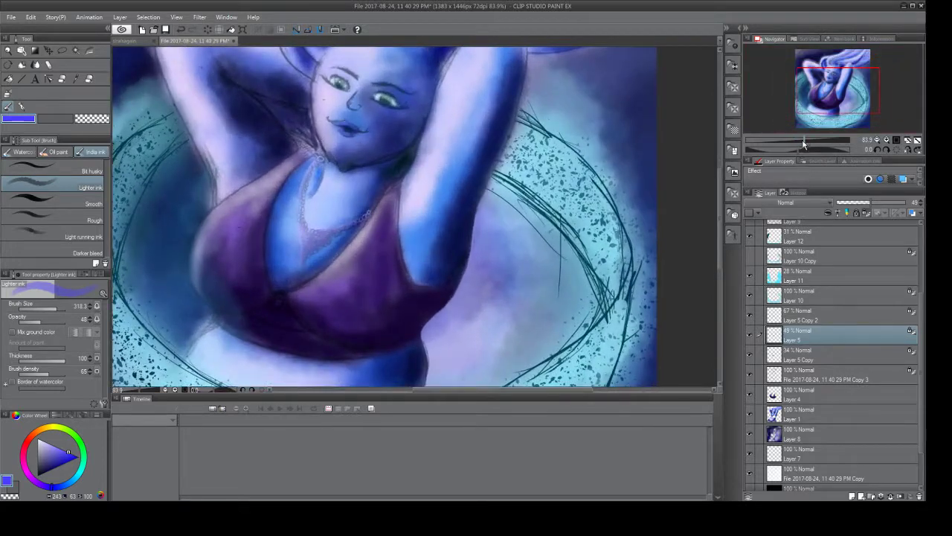
{"action": "left_click_drag", "start_coordinate": [800, 153], "coordinate": [796, 152]}
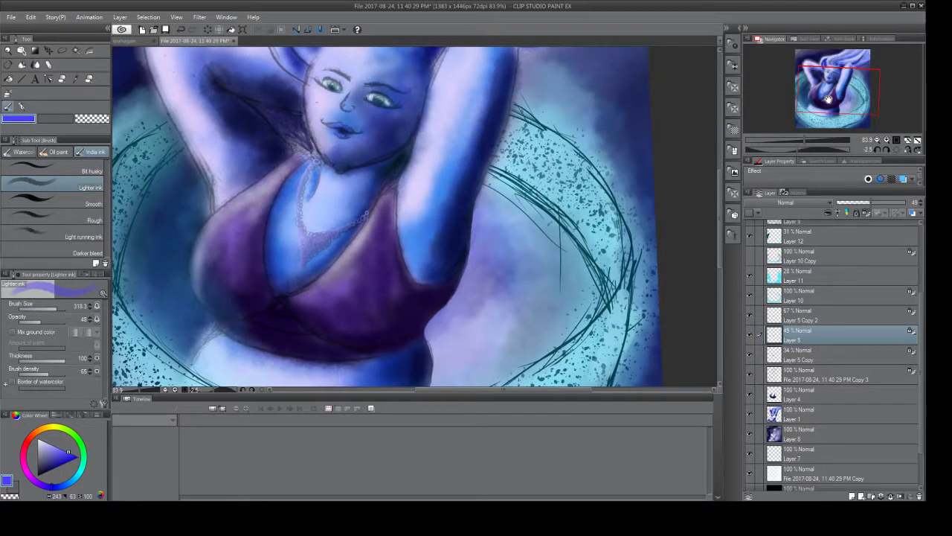
{"action": "left_click", "coordinate": [878, 149]}
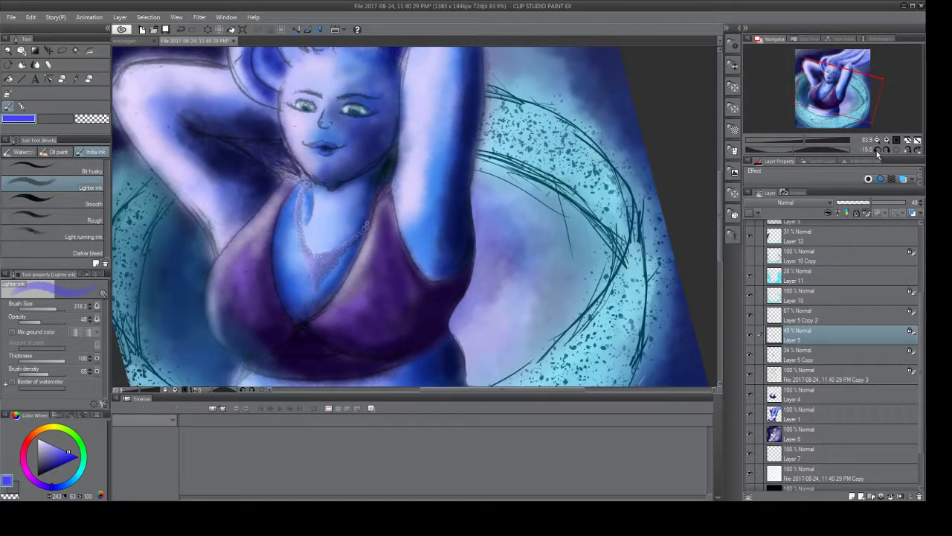
{"action": "left_click", "coordinate": [887, 150]}
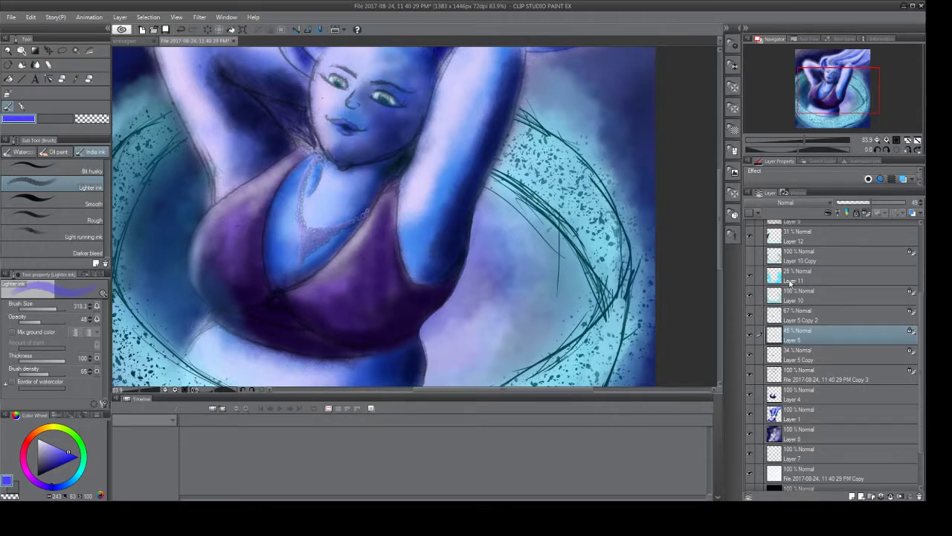
Lower the opacity of Layer 5 to 31 to soften the necklace further.
{"action": "left_click_drag", "start_coordinate": [867, 209], "coordinate": [858, 206]}
{"action": "left_click", "coordinate": [23, 106]}
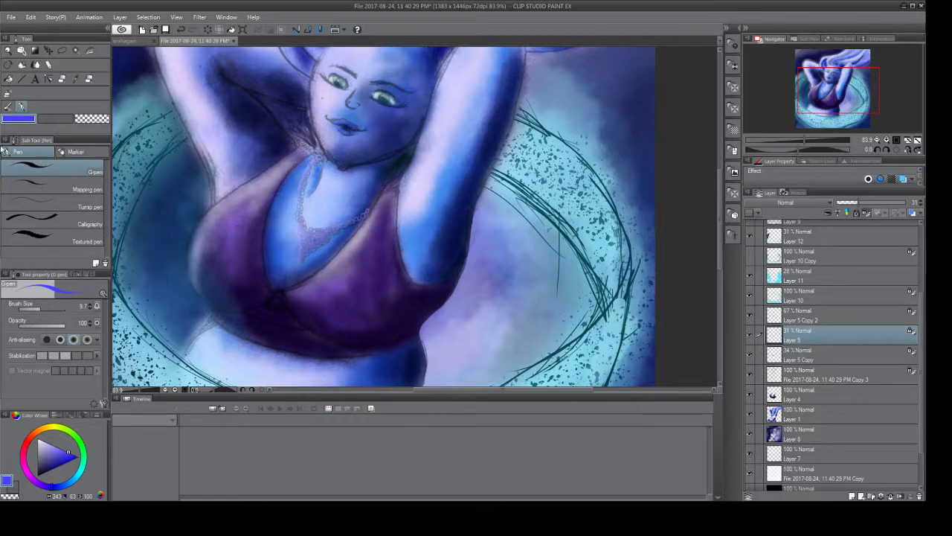
{"action": "scroll", "coordinate": [181, 55], "scroll_direction": "down", "scroll_amount": 2}
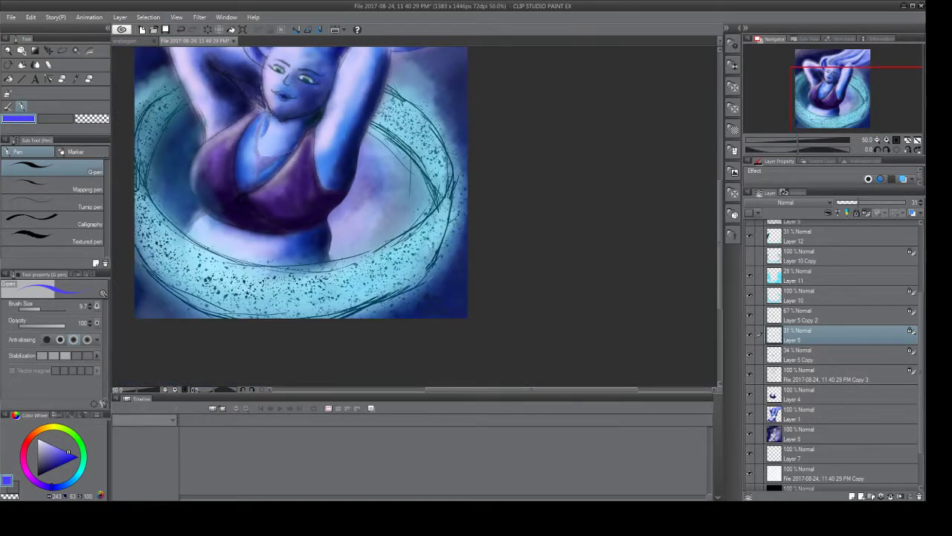
{"action": "left_click_drag", "start_coordinate": [471, 389], "coordinate": [427, 391]}
{"action": "left_click_drag", "start_coordinate": [722, 261], "coordinate": [721, 238]}
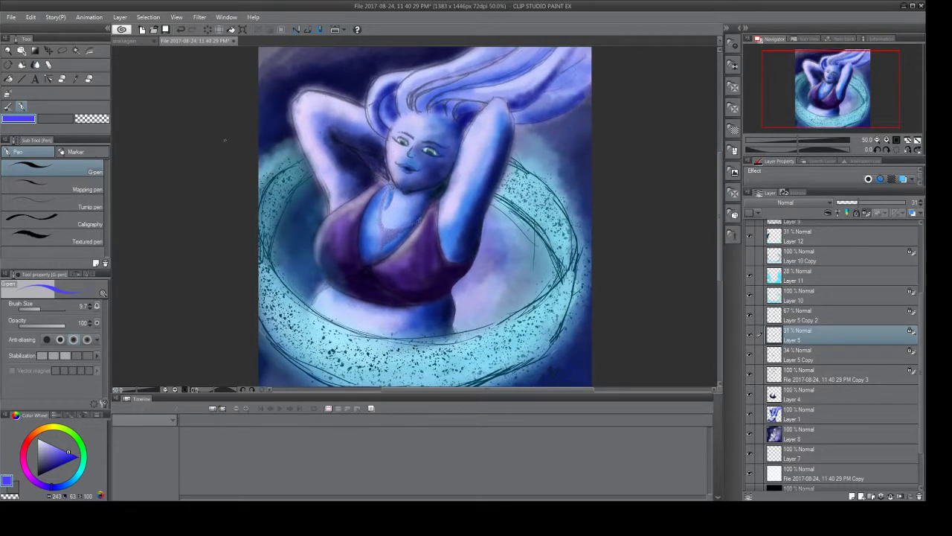
{"action": "key", "text": "alt"}
{"action": "key", "text": "alt"}
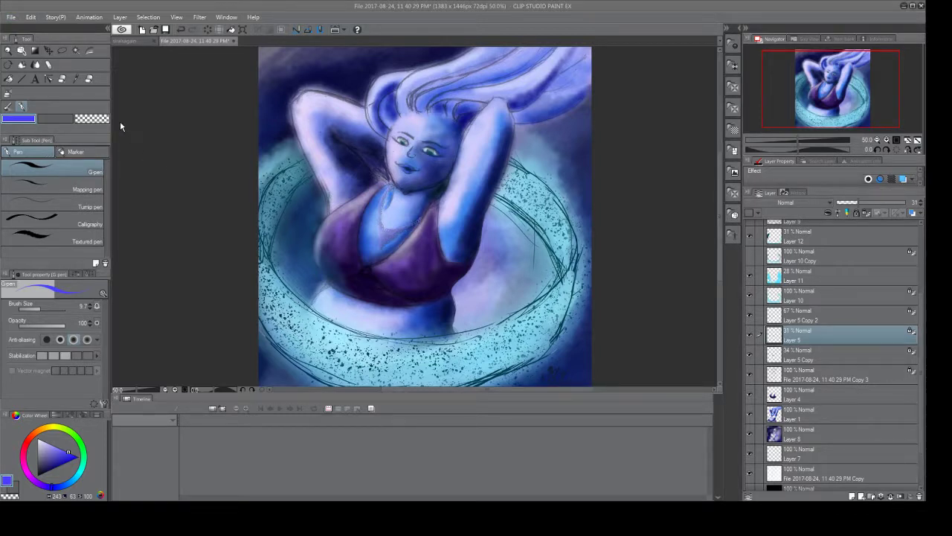
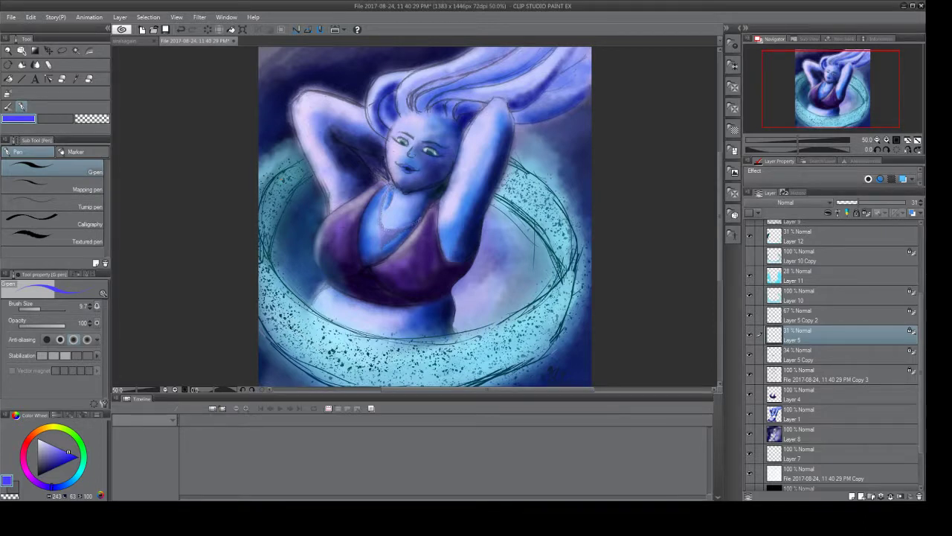
Hide Layers 10, 11 and 12 to remove the cyan ring colouring, and show Layer 6.
{"action": "left_click", "coordinate": [751, 280]}
{"action": "left_click", "coordinate": [752, 297]}
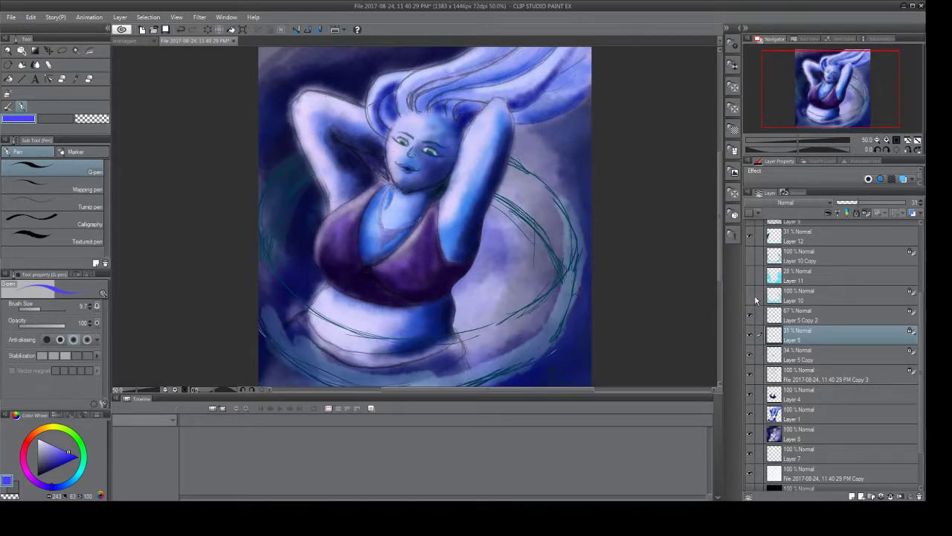
{"action": "left_click", "coordinate": [750, 313]}
{"action": "left_click", "coordinate": [750, 315]}
{"action": "scroll", "coordinate": [762, 297], "scroll_direction": "up", "scroll_amount": 3}
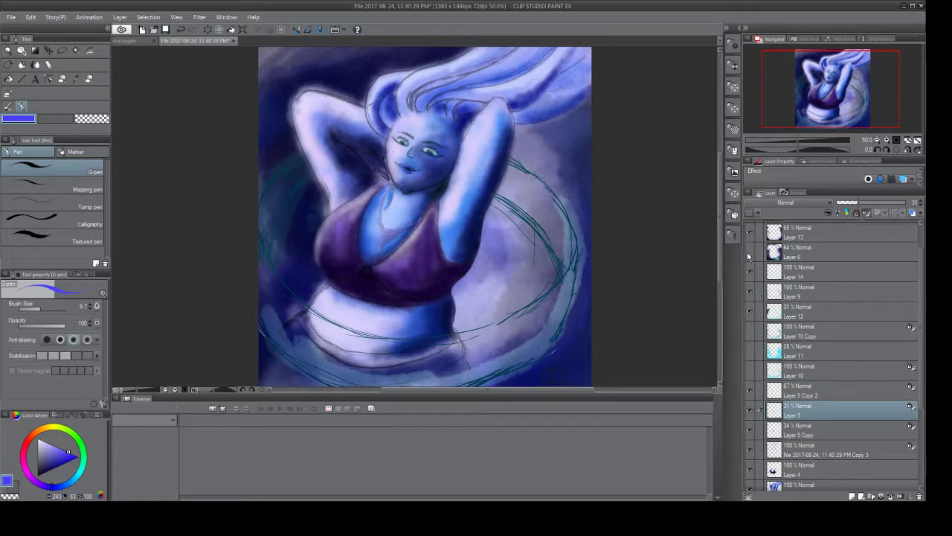
{"action": "left_click", "coordinate": [749, 254]}
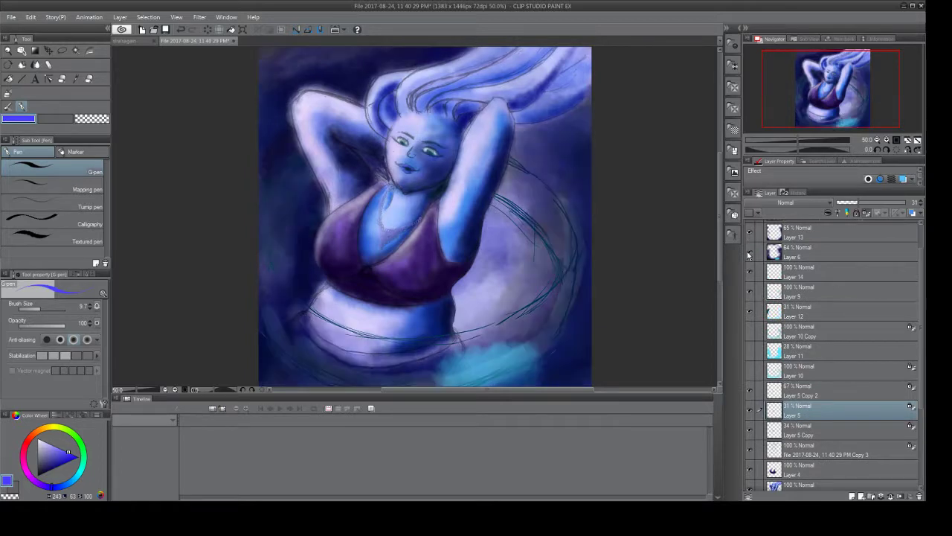
{"action": "left_click", "coordinate": [750, 313]}
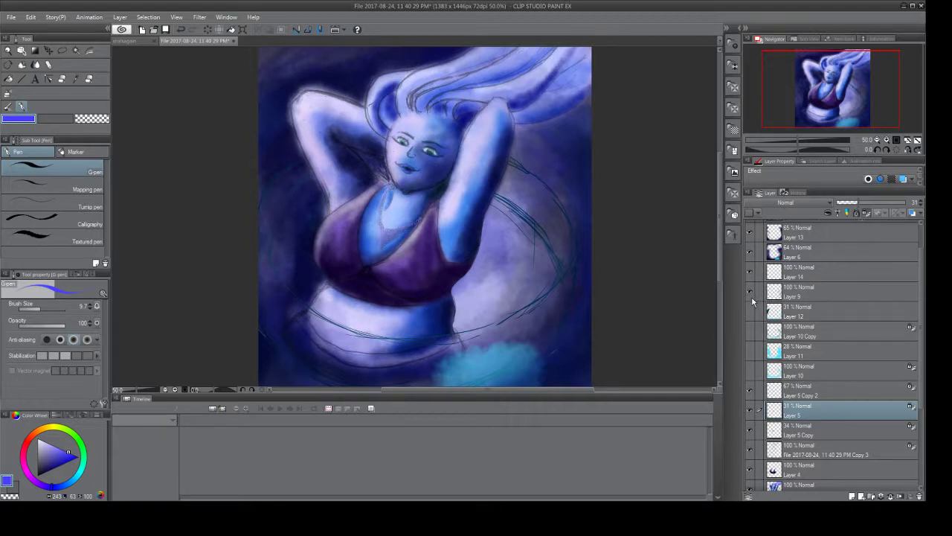
Sample dark navy from the background and paint over the cyan patch below the woman on Layer 6 with the Lighter ink brush.
{"action": "left_click", "coordinate": [776, 256]}
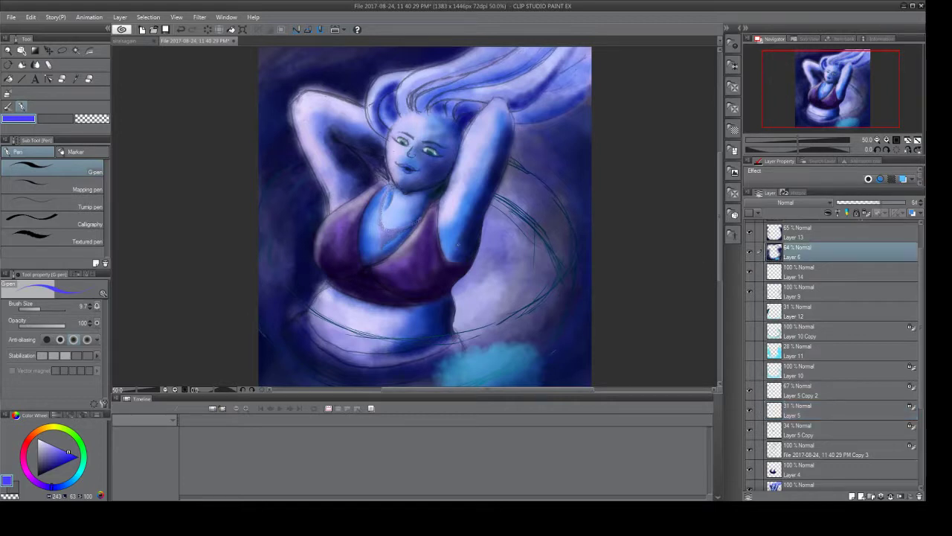
{"action": "left_click", "coordinate": [76, 81]}
{"action": "left_click", "coordinate": [571, 318]}
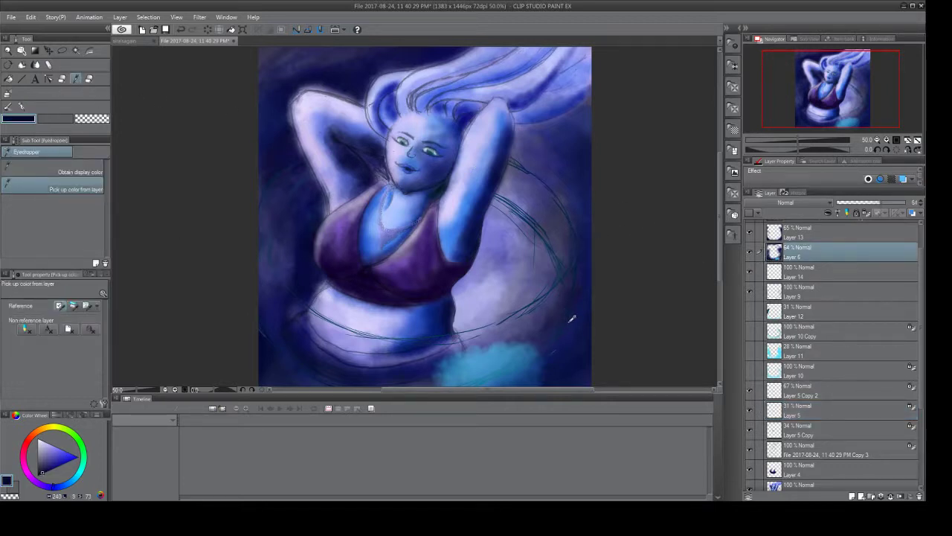
{"action": "left_click", "coordinate": [9, 106]}
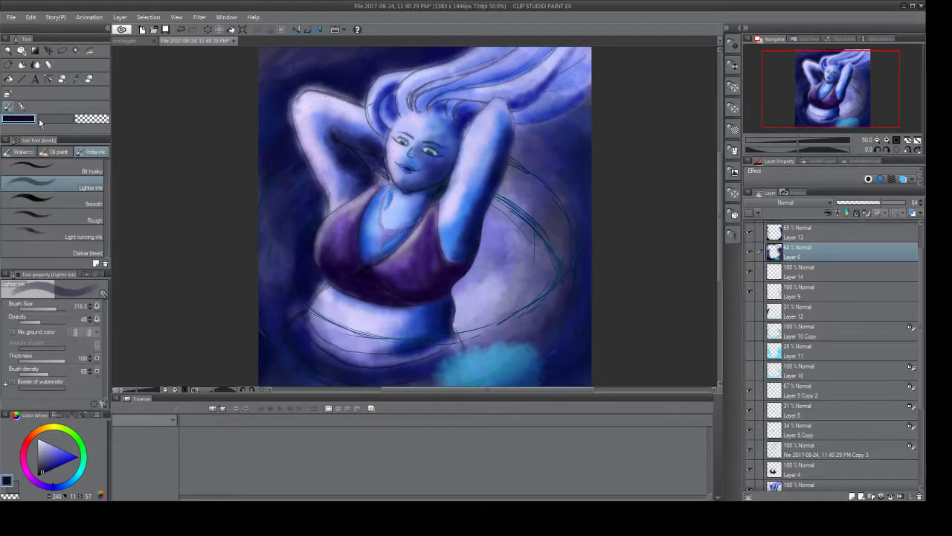
{"action": "mouse_move", "coordinate": [494, 323]}
{"action": "left_mouse_down"}
{"action": "mouse_move", "coordinate": [489, 357]}
{"action": "mouse_move", "coordinate": [434, 360]}
{"action": "left_mouse_up"}
{"action": "key", "text": "ctrl+z"}
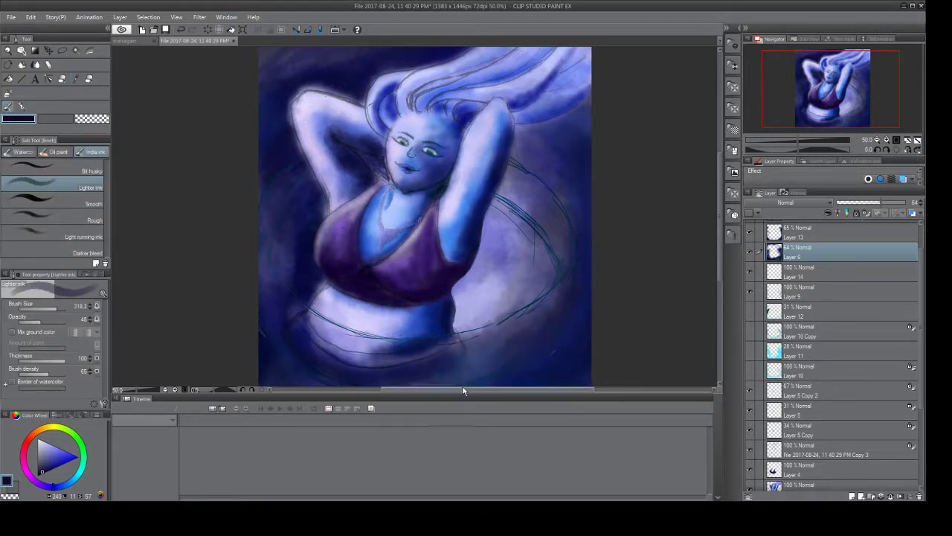
Hide the ring outlines on Layer 9 and choose a pale lavender-blue for painting on Layer 6.
{"action": "left_click", "coordinate": [781, 295]}
{"action": "left_click", "coordinate": [749, 291]}
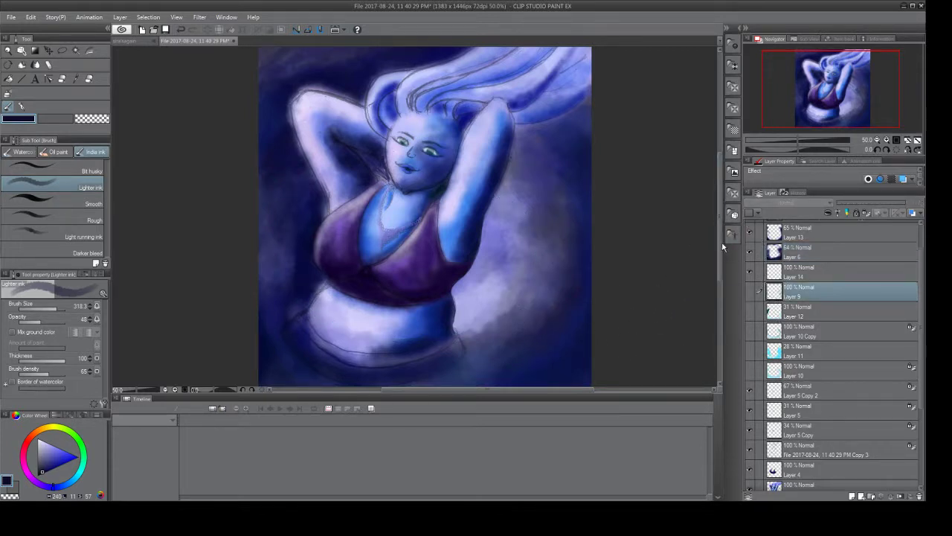
{"action": "scroll", "coordinate": [721, 249], "scroll_direction": "down", "scroll_amount": 3}
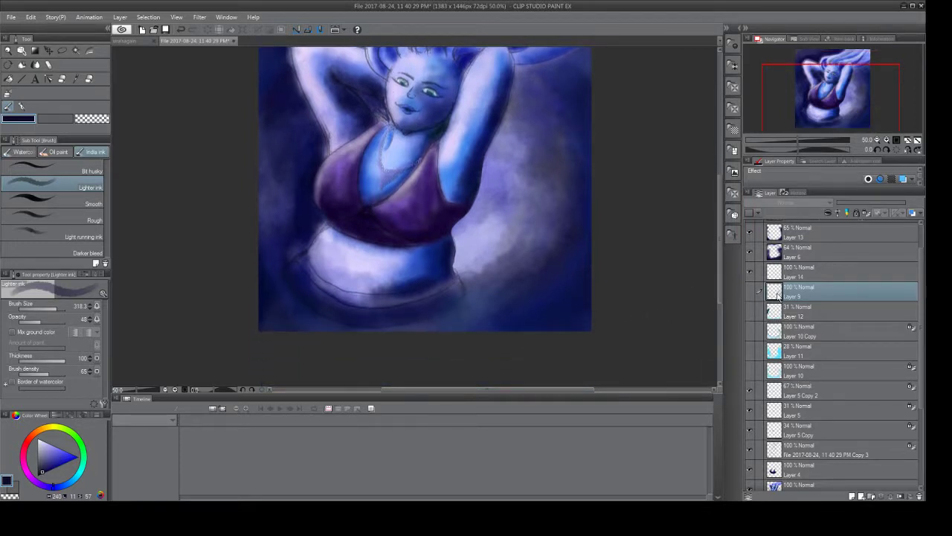
{"action": "left_click", "coordinate": [777, 251]}
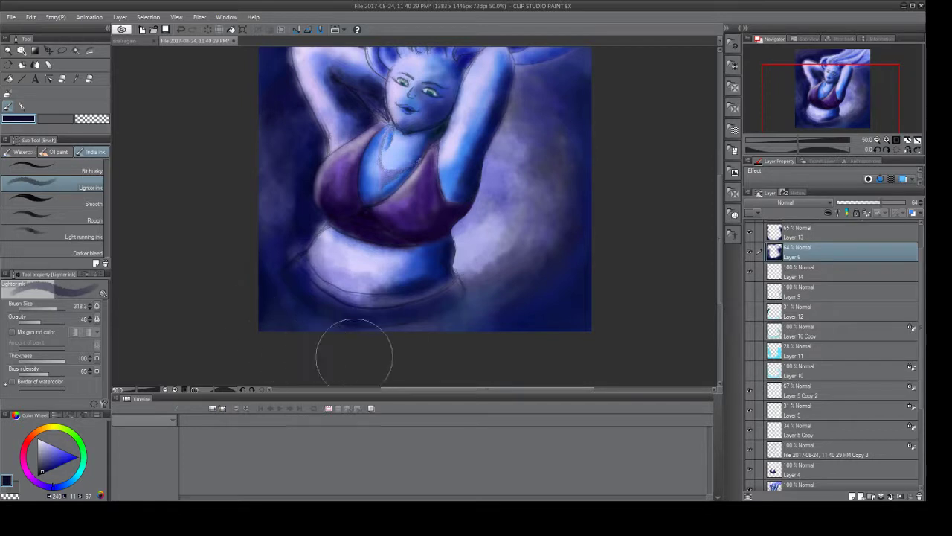
{"action": "mouse_move", "coordinate": [73, 482]}
{"action": "left_mouse_down"}
{"action": "mouse_move", "coordinate": [82, 480]}
{"action": "mouse_move", "coordinate": [58, 490]}
{"action": "mouse_move", "coordinate": [54, 435]}
{"action": "left_mouse_up"}
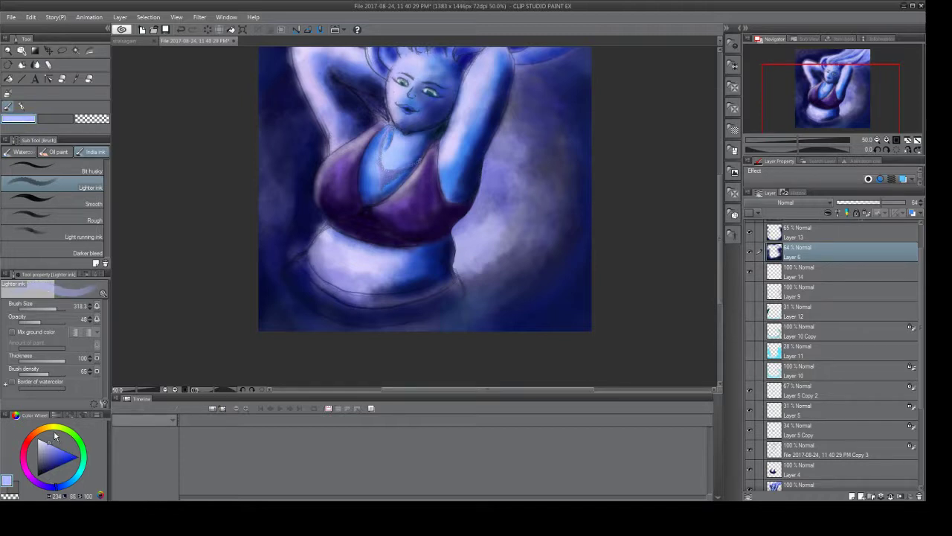
{"action": "mouse_move", "coordinate": [511, 201]}
{"action": "left_mouse_down"}
{"action": "mouse_move", "coordinate": [557, 192]}
{"action": "mouse_move", "coordinate": [523, 171]}
{"action": "mouse_move", "coordinate": [531, 127]}
{"action": "mouse_move", "coordinate": [548, 170]}
{"action": "mouse_move", "coordinate": [552, 228]}
{"action": "mouse_move", "coordinate": [481, 280]}
{"action": "mouse_move", "coordinate": [558, 201]}
{"action": "mouse_move", "coordinate": [521, 148]}
{"action": "left_mouse_up"}
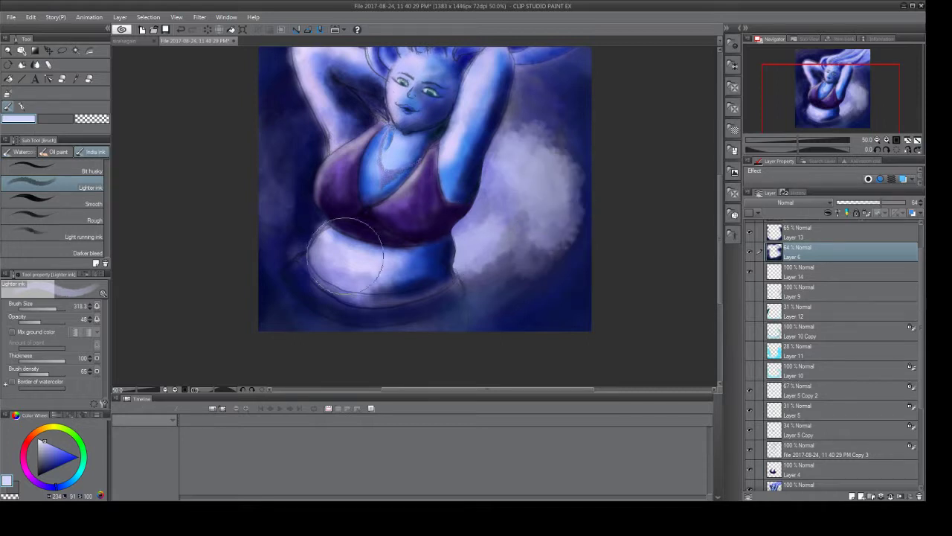
{"action": "key", "text": "ctrl+z"}
{"action": "key", "text": "ctrl+z"}
{"action": "key", "text": "ctrl+z"}
{"action": "key", "text": "ctrl+z"}
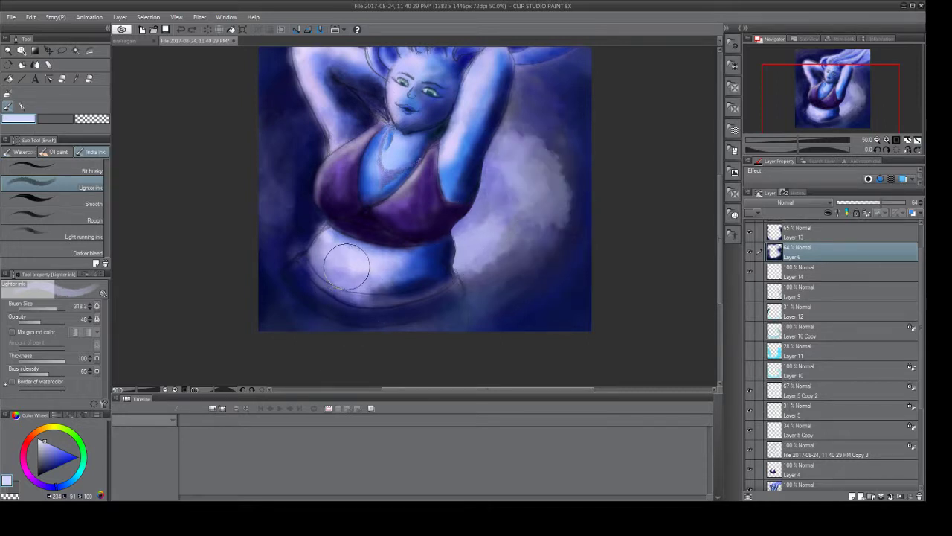
{"action": "key", "text": "ctrl+z"}
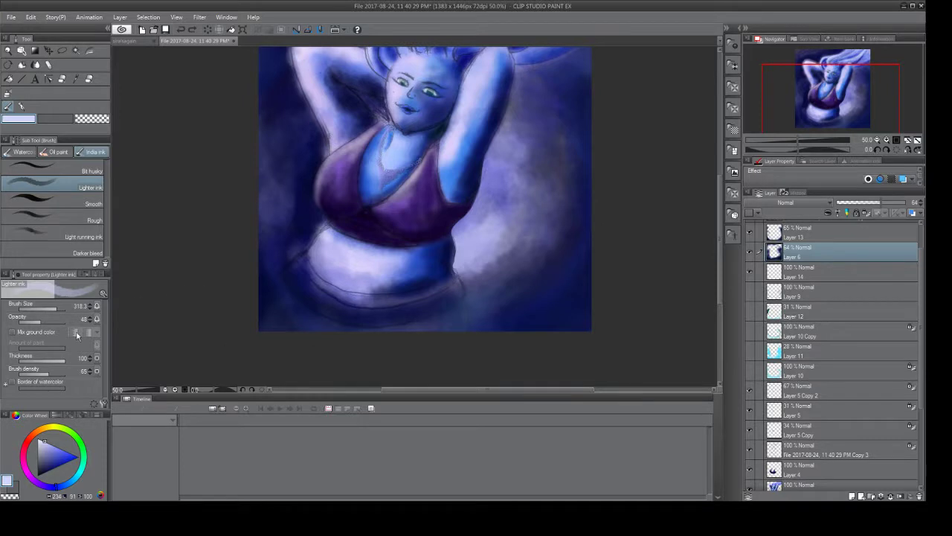
Set the Lighter ink brush opacity to 28 and brush pale lavender over the glow beside the woman and the lower background corner.
{"action": "left_click_drag", "start_coordinate": [38, 323], "coordinate": [30, 323]}
{"action": "mouse_move", "coordinate": [532, 145]}
{"action": "left_mouse_down"}
{"action": "mouse_move", "coordinate": [562, 183]}
{"action": "mouse_move", "coordinate": [546, 141]}
{"action": "mouse_move", "coordinate": [541, 236]}
{"action": "mouse_move", "coordinate": [561, 168]}
{"action": "mouse_move", "coordinate": [495, 256]}
{"action": "mouse_move", "coordinate": [484, 236]}
{"action": "mouse_move", "coordinate": [562, 176]}
{"action": "mouse_move", "coordinate": [536, 130]}
{"action": "mouse_move", "coordinate": [512, 126]}
{"action": "mouse_move", "coordinate": [555, 141]}
{"action": "left_mouse_up"}
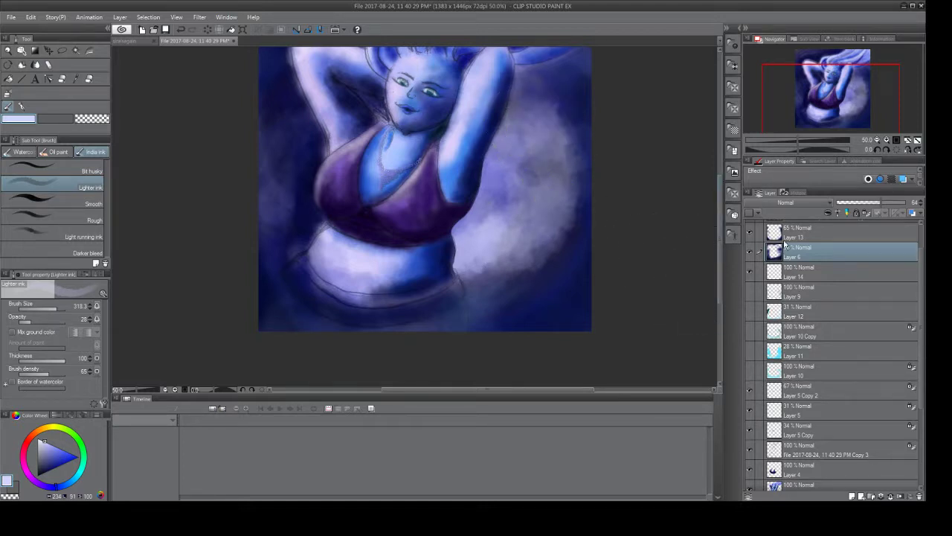
{"action": "scroll", "coordinate": [920, 303], "scroll_direction": "up", "scroll_amount": 2}
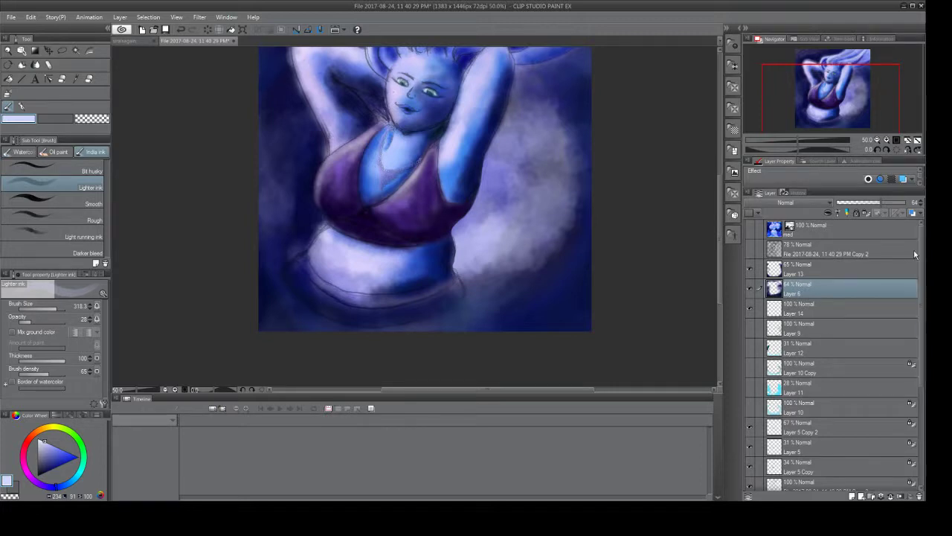
{"action": "mouse_move", "coordinate": [583, 323]}
{"action": "left_mouse_down"}
{"action": "mouse_move", "coordinate": [520, 337]}
{"action": "mouse_move", "coordinate": [592, 295]}
{"action": "mouse_move", "coordinate": [615, 234]}
{"action": "mouse_move", "coordinate": [590, 301]}
{"action": "mouse_move", "coordinate": [541, 335]}
{"action": "left_mouse_up"}
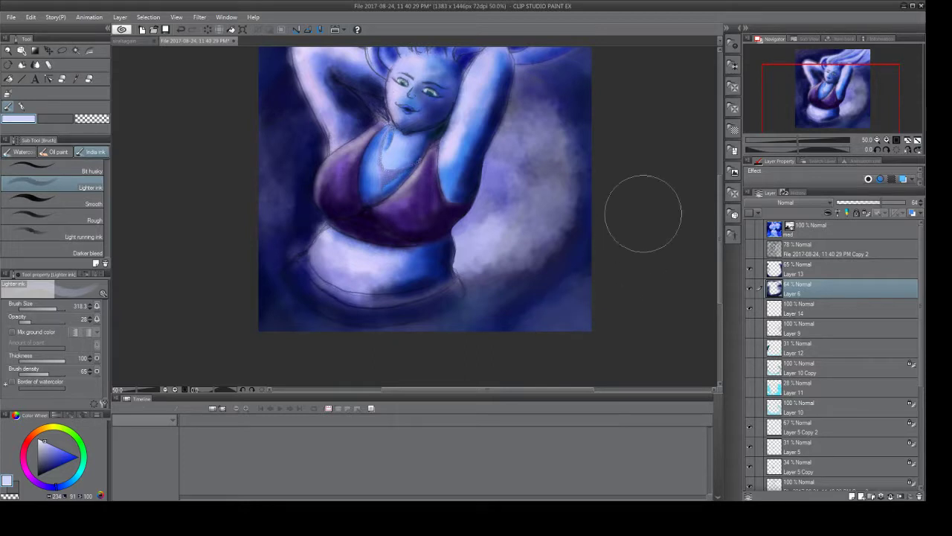
Darken the background around the woman on Layer 6 with dark navy and near-black strokes, narrowing the pale glow beside her.
{"action": "left_click_drag", "start_coordinate": [721, 274], "coordinate": [721, 243]}
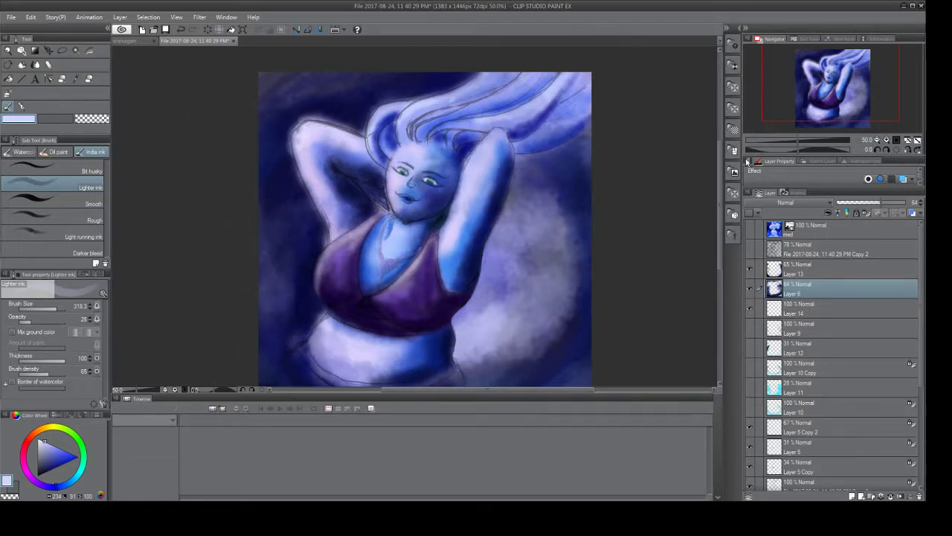
{"action": "scroll", "coordinate": [720, 168], "scroll_direction": "down", "scroll_amount": 3}
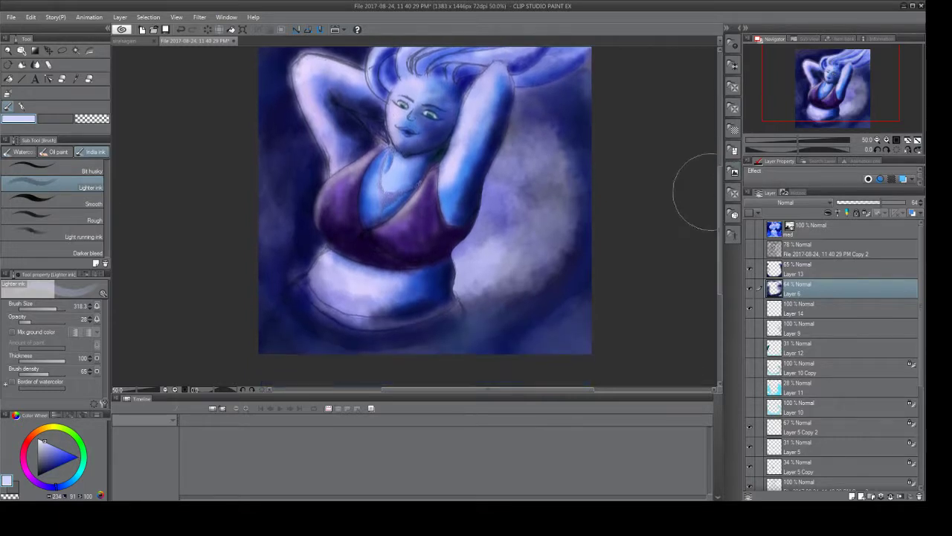
{"action": "left_click_drag", "start_coordinate": [60, 460], "coordinate": [54, 469]}
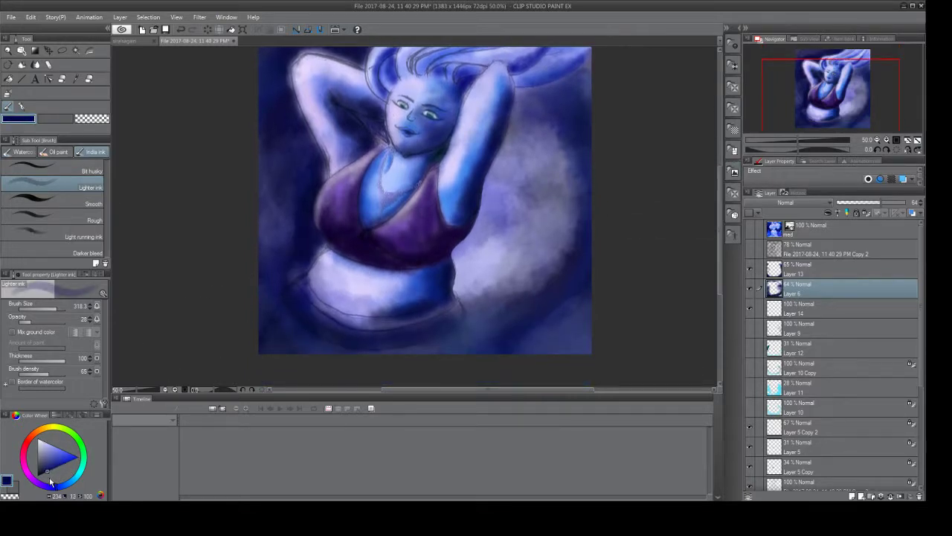
{"action": "mouse_move", "coordinate": [283, 243]}
{"action": "left_mouse_down"}
{"action": "mouse_move", "coordinate": [355, 312]}
{"action": "mouse_move", "coordinate": [290, 278]}
{"action": "mouse_move", "coordinate": [431, 313]}
{"action": "mouse_move", "coordinate": [349, 312]}
{"action": "mouse_move", "coordinate": [493, 294]}
{"action": "mouse_move", "coordinate": [521, 236]}
{"action": "mouse_move", "coordinate": [520, 274]}
{"action": "mouse_move", "coordinate": [536, 159]}
{"action": "mouse_move", "coordinate": [548, 192]}
{"action": "mouse_move", "coordinate": [523, 135]}
{"action": "mouse_move", "coordinate": [571, 219]}
{"action": "mouse_move", "coordinate": [570, 198]}
{"action": "mouse_move", "coordinate": [573, 248]}
{"action": "mouse_move", "coordinate": [540, 309]}
{"action": "mouse_move", "coordinate": [582, 254]}
{"action": "mouse_move", "coordinate": [479, 350]}
{"action": "mouse_move", "coordinate": [561, 293]}
{"action": "mouse_move", "coordinate": [436, 343]}
{"action": "mouse_move", "coordinate": [300, 315]}
{"action": "mouse_move", "coordinate": [387, 335]}
{"action": "mouse_move", "coordinate": [287, 340]}
{"action": "left_mouse_up"}
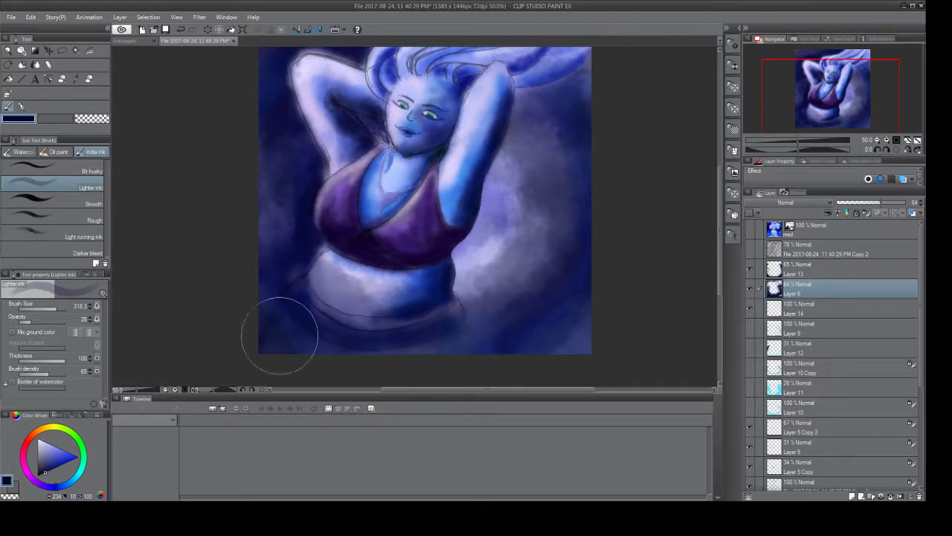
{"action": "mouse_move", "coordinate": [553, 276]}
{"action": "left_mouse_down"}
{"action": "mouse_move", "coordinate": [567, 134]}
{"action": "mouse_move", "coordinate": [584, 191]}
{"action": "mouse_move", "coordinate": [544, 113]}
{"action": "mouse_move", "coordinate": [593, 201]}
{"action": "mouse_move", "coordinate": [566, 160]}
{"action": "left_mouse_up"}
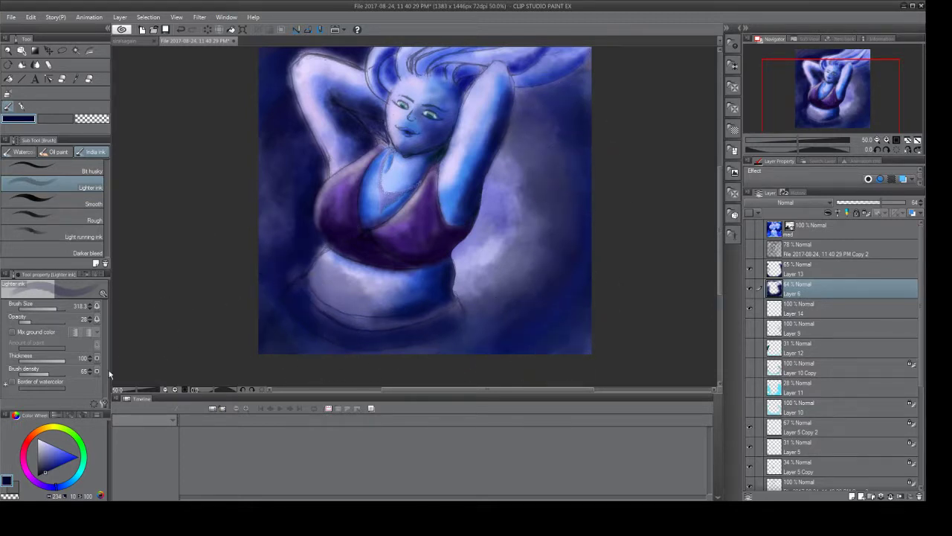
{"action": "mouse_move", "coordinate": [570, 119]}
{"action": "left_mouse_down"}
{"action": "mouse_move", "coordinate": [590, 209]}
{"action": "mouse_move", "coordinate": [571, 140]}
{"action": "mouse_move", "coordinate": [569, 273]}
{"action": "mouse_move", "coordinate": [578, 213]}
{"action": "mouse_move", "coordinate": [544, 299]}
{"action": "left_mouse_up"}
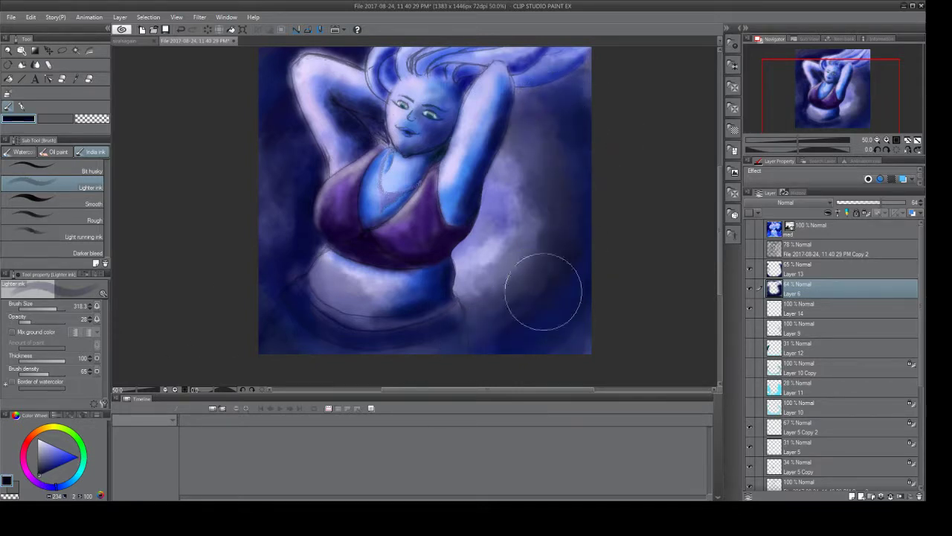
{"action": "mouse_move", "coordinate": [255, 265]}
{"action": "left_mouse_down"}
{"action": "mouse_move", "coordinate": [255, 215]}
{"action": "mouse_move", "coordinate": [292, 173]}
{"action": "mouse_move", "coordinate": [253, 223]}
{"action": "mouse_move", "coordinate": [304, 173]}
{"action": "mouse_move", "coordinate": [251, 266]}
{"action": "mouse_move", "coordinate": [287, 244]}
{"action": "mouse_move", "coordinate": [264, 266]}
{"action": "mouse_move", "coordinate": [302, 338]}
{"action": "mouse_move", "coordinate": [265, 312]}
{"action": "mouse_move", "coordinate": [337, 353]}
{"action": "mouse_move", "coordinate": [468, 327]}
{"action": "mouse_move", "coordinate": [413, 357]}
{"action": "mouse_move", "coordinate": [554, 269]}
{"action": "mouse_move", "coordinate": [541, 162]}
{"action": "mouse_move", "coordinate": [558, 209]}
{"action": "mouse_move", "coordinate": [528, 160]}
{"action": "mouse_move", "coordinate": [544, 171]}
{"action": "mouse_move", "coordinate": [526, 159]}
{"action": "mouse_move", "coordinate": [579, 212]}
{"action": "mouse_move", "coordinate": [575, 194]}
{"action": "mouse_move", "coordinate": [609, 311]}
{"action": "mouse_move", "coordinate": [583, 345]}
{"action": "mouse_move", "coordinate": [611, 317]}
{"action": "mouse_move", "coordinate": [566, 358]}
{"action": "mouse_move", "coordinate": [604, 327]}
{"action": "mouse_move", "coordinate": [628, 237]}
{"action": "mouse_move", "coordinate": [561, 355]}
{"action": "mouse_move", "coordinate": [538, 359]}
{"action": "mouse_move", "coordinate": [626, 262]}
{"action": "mouse_move", "coordinate": [622, 227]}
{"action": "mouse_move", "coordinate": [580, 195]}
{"action": "mouse_move", "coordinate": [523, 187]}
{"action": "left_mouse_up"}
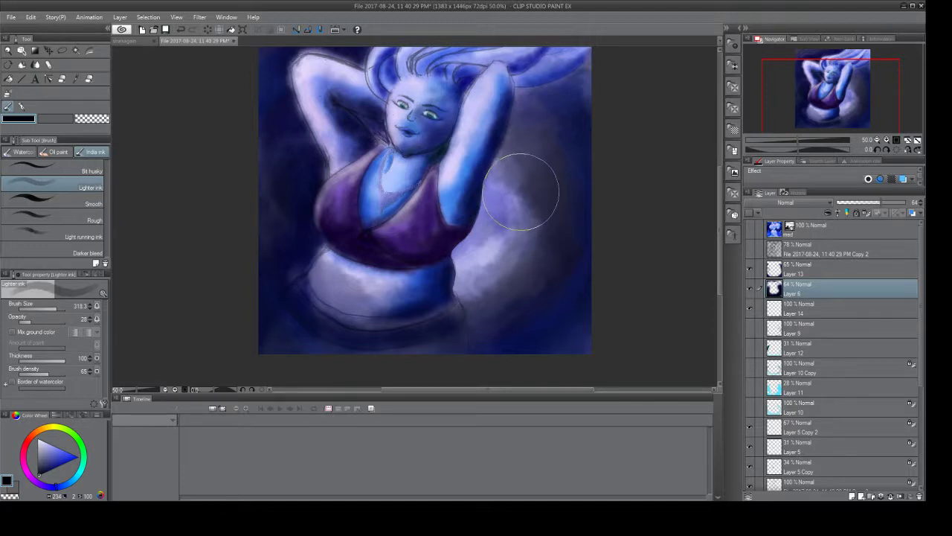
Brush a brighter saturated blue along the outer side and lower edge of the background on Layer 6.
{"action": "left_click", "coordinate": [44, 450]}
{"action": "mouse_move", "coordinate": [44, 449]}
{"action": "left_mouse_down"}
{"action": "mouse_move", "coordinate": [31, 437]}
{"action": "mouse_move", "coordinate": [66, 451]}
{"action": "left_mouse_up"}
{"action": "mouse_move", "coordinate": [600, 213]}
{"action": "left_mouse_down"}
{"action": "mouse_move", "coordinate": [537, 205]}
{"action": "mouse_move", "coordinate": [546, 196]}
{"action": "mouse_move", "coordinate": [535, 185]}
{"action": "mouse_move", "coordinate": [539, 202]}
{"action": "mouse_move", "coordinate": [548, 200]}
{"action": "mouse_move", "coordinate": [533, 190]}
{"action": "mouse_move", "coordinate": [535, 163]}
{"action": "mouse_move", "coordinate": [556, 191]}
{"action": "mouse_move", "coordinate": [517, 164]}
{"action": "mouse_move", "coordinate": [554, 176]}
{"action": "mouse_move", "coordinate": [563, 253]}
{"action": "mouse_move", "coordinate": [558, 211]}
{"action": "mouse_move", "coordinate": [544, 268]}
{"action": "mouse_move", "coordinate": [511, 285]}
{"action": "mouse_move", "coordinate": [550, 152]}
{"action": "mouse_move", "coordinate": [547, 126]}
{"action": "mouse_move", "coordinate": [546, 154]}
{"action": "mouse_move", "coordinate": [534, 129]}
{"action": "mouse_move", "coordinate": [515, 195]}
{"action": "mouse_move", "coordinate": [540, 215]}
{"action": "mouse_move", "coordinate": [521, 143]}
{"action": "mouse_move", "coordinate": [545, 205]}
{"action": "mouse_move", "coordinate": [520, 274]}
{"action": "mouse_move", "coordinate": [482, 317]}
{"action": "mouse_move", "coordinate": [519, 297]}
{"action": "mouse_move", "coordinate": [394, 339]}
{"action": "mouse_move", "coordinate": [389, 298]}
{"action": "left_mouse_up"}
{"action": "key", "text": "ctrl+z"}
{"action": "key", "text": "ctrl+z"}
{"action": "key", "text": "ctrl+z"}
{"action": "key", "text": "ctrl+z"}
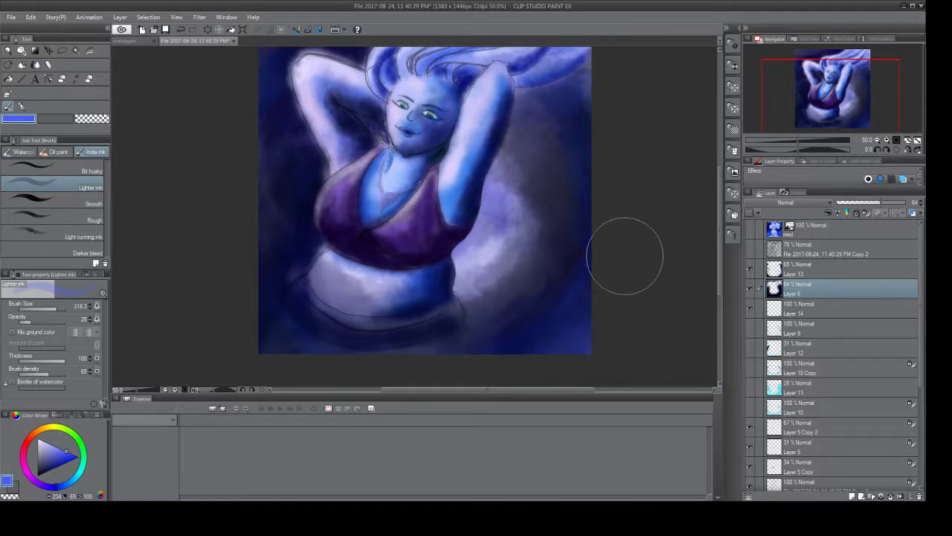
{"action": "mouse_move", "coordinate": [610, 160]}
{"action": "left_mouse_down"}
{"action": "mouse_move", "coordinate": [584, 94]}
{"action": "mouse_move", "coordinate": [567, 112]}
{"action": "mouse_move", "coordinate": [581, 94]}
{"action": "mouse_move", "coordinate": [568, 102]}
{"action": "mouse_move", "coordinate": [591, 160]}
{"action": "left_mouse_up"}
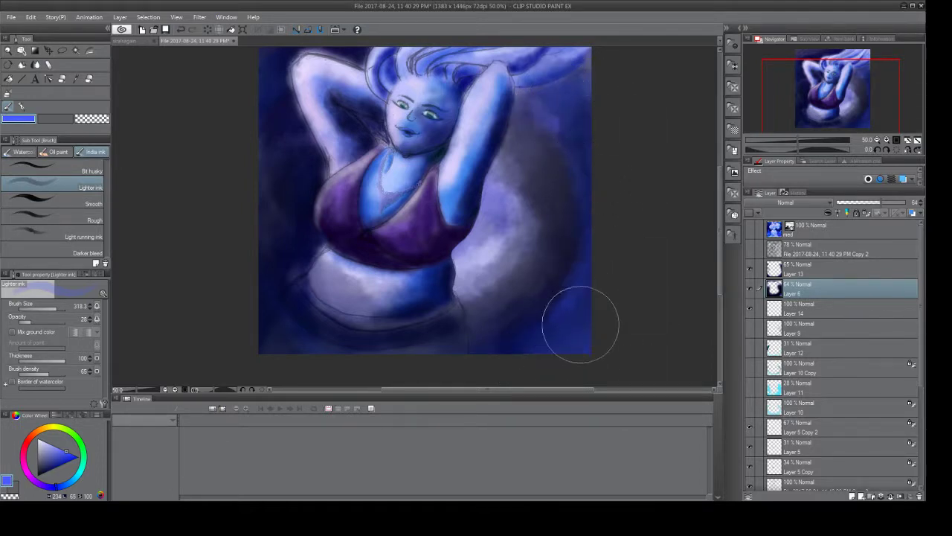
{"action": "mouse_move", "coordinate": [503, 361]}
{"action": "left_mouse_down"}
{"action": "mouse_move", "coordinate": [592, 266]}
{"action": "mouse_move", "coordinate": [535, 321]}
{"action": "mouse_move", "coordinate": [589, 225]}
{"action": "mouse_move", "coordinate": [578, 256]}
{"action": "mouse_move", "coordinate": [582, 157]}
{"action": "mouse_move", "coordinate": [584, 182]}
{"action": "mouse_move", "coordinate": [546, 108]}
{"action": "mouse_move", "coordinate": [615, 189]}
{"action": "left_mouse_up"}
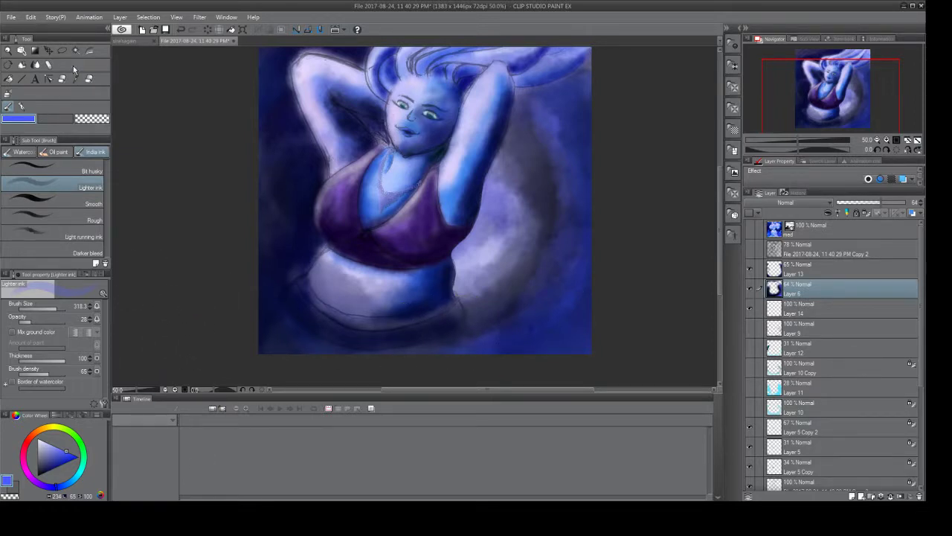
Switch to the G-pen and make the secondary drawing color active for work at the canvas's lower corner.
{"action": "left_click", "coordinate": [22, 106]}
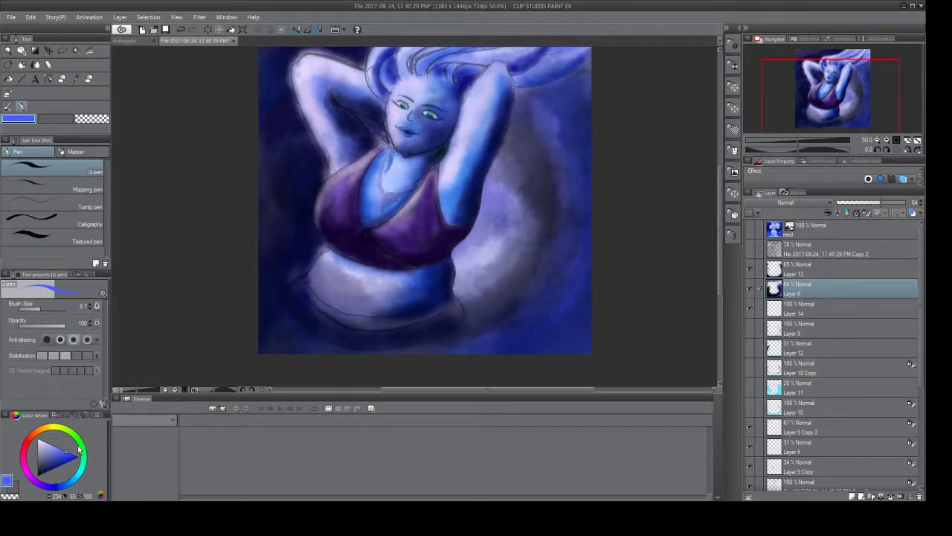
{"action": "left_click", "coordinate": [59, 119]}
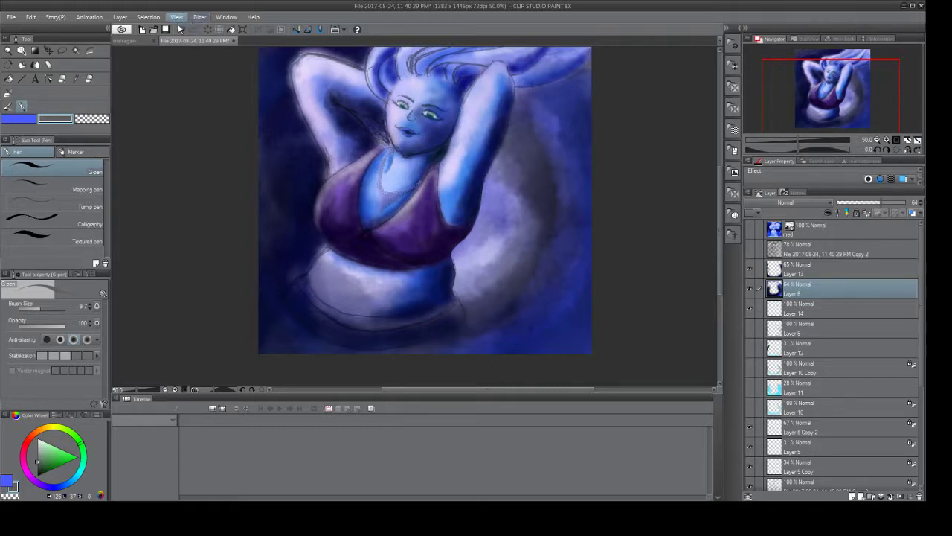
{"action": "key", "text": "ctrl+plus"}
{"action": "key", "text": "ctrl+plus"}
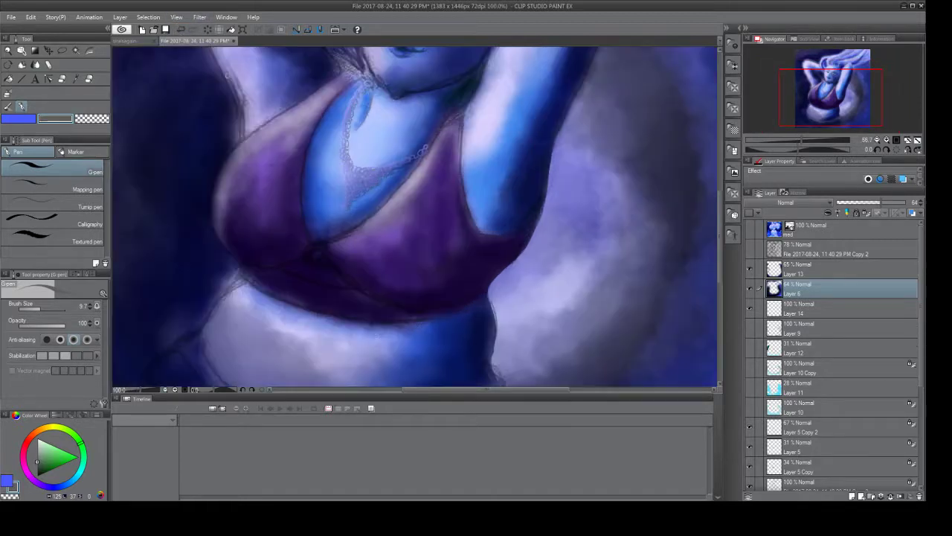
{"action": "left_click_drag", "start_coordinate": [854, 119], "coordinate": [857, 120]}
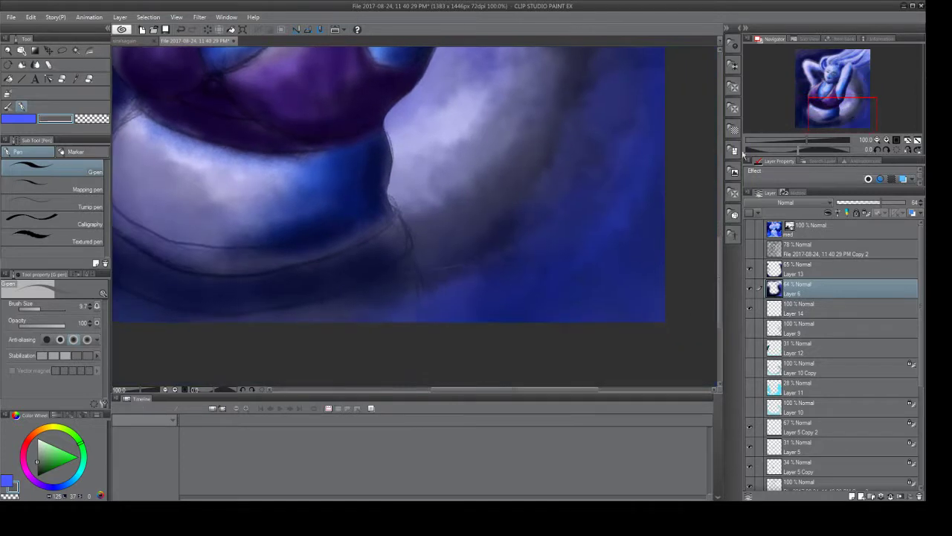
Hide Layer 13 and move Layer 14, which holds the signature and date, directly above Layer 6.
{"action": "left_click", "coordinate": [750, 288]}
{"action": "left_click", "coordinate": [750, 288]}
{"action": "left_click", "coordinate": [752, 268]}
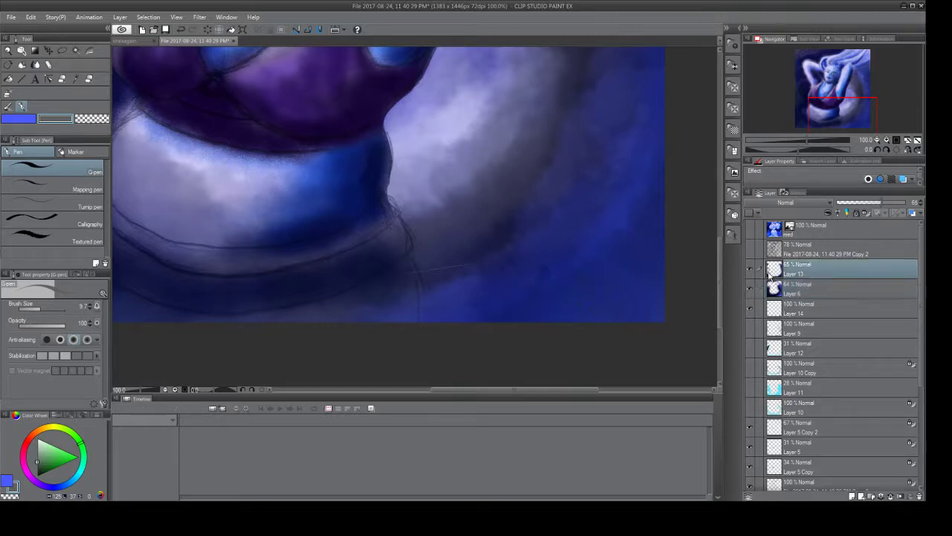
{"action": "left_click", "coordinate": [751, 269]}
{"action": "left_click", "coordinate": [751, 270]}
{"action": "left_click", "coordinate": [752, 269]}
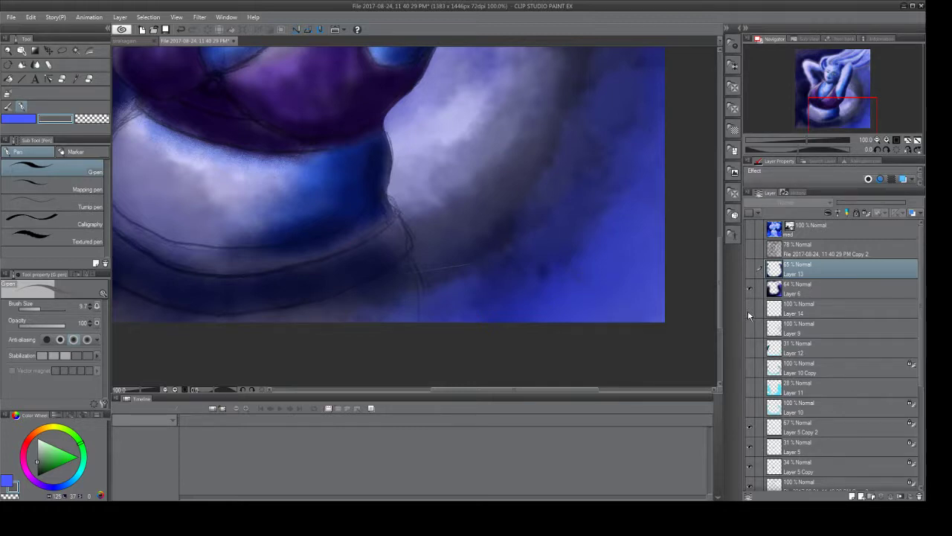
{"action": "left_click", "coordinate": [760, 313]}
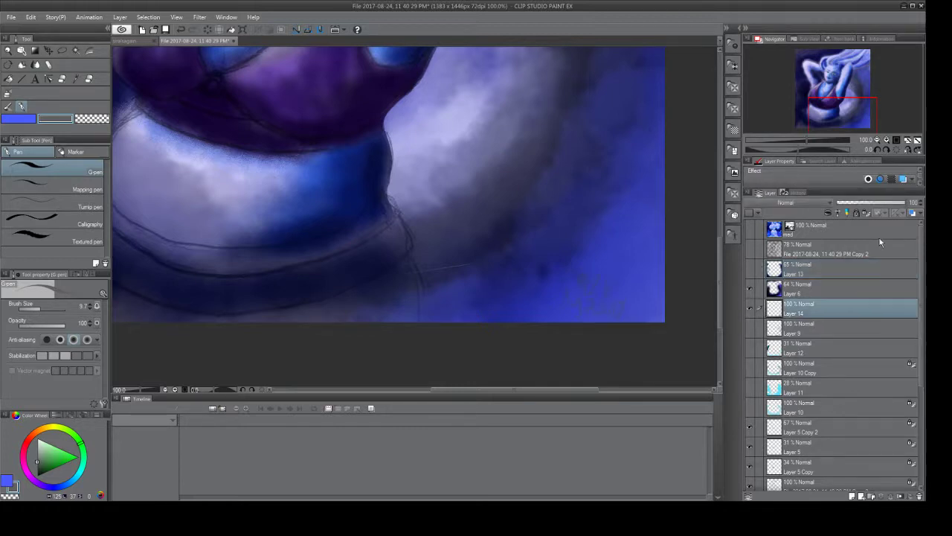
{"action": "mouse_move", "coordinate": [769, 314]}
{"action": "left_mouse_down"}
{"action": "mouse_move", "coordinate": [780, 267]}
{"action": "mouse_move", "coordinate": [783, 288]}
{"action": "left_mouse_up"}
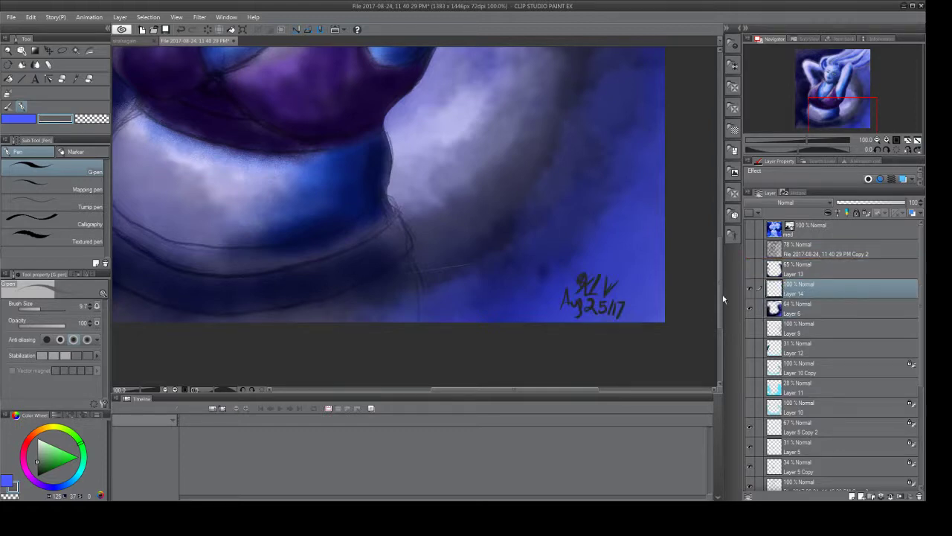